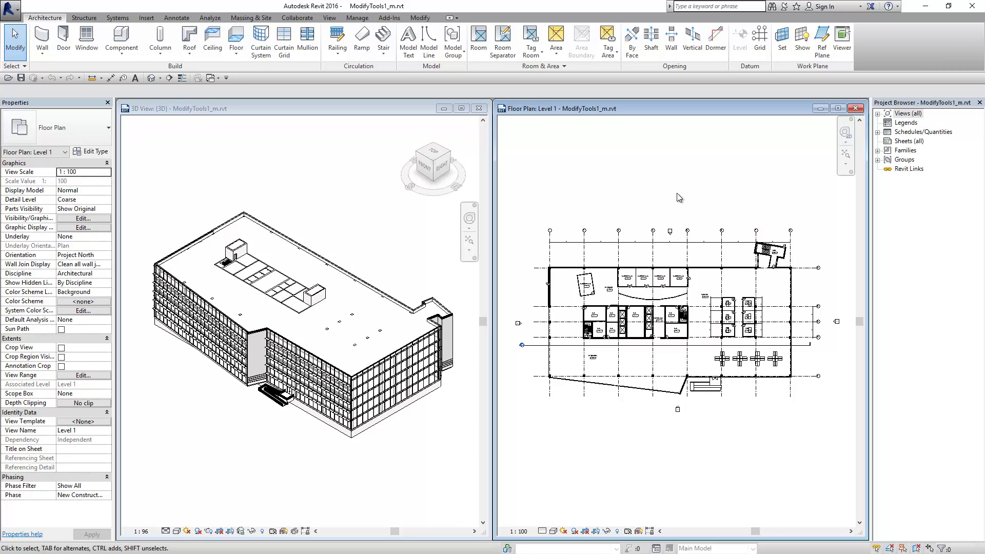
Pan and zoom the Level 1 plan onto the entrance ramp below the bottom exterior wall.
middle_drag(682, 202, 682, 191)
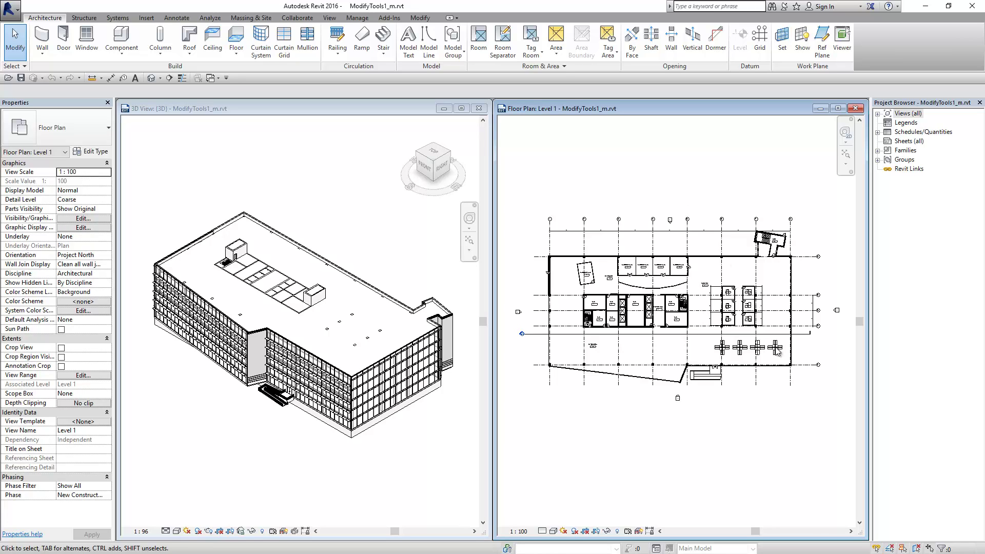
scroll(792, 402, up, 1)
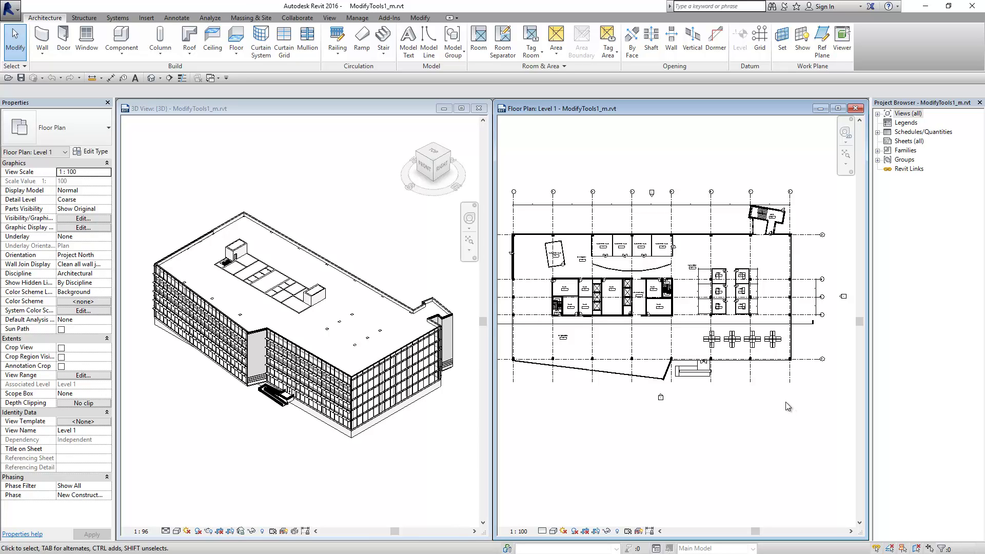
scroll(784, 401, up, 1)
scroll(783, 402, up, 2)
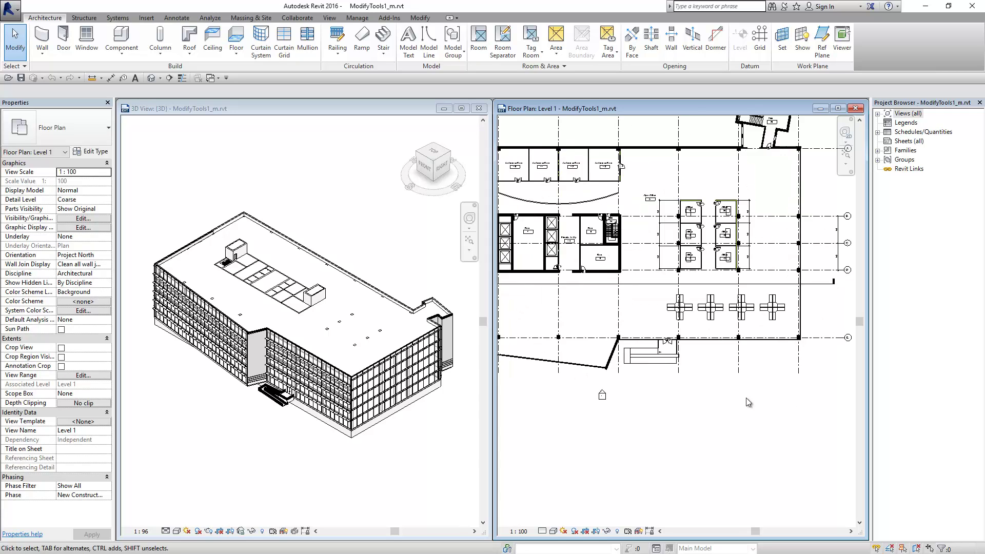
scroll(668, 398, up, 1)
scroll(654, 385, up, 1)
scroll(635, 368, up, 1)
scroll(635, 368, up, 1)
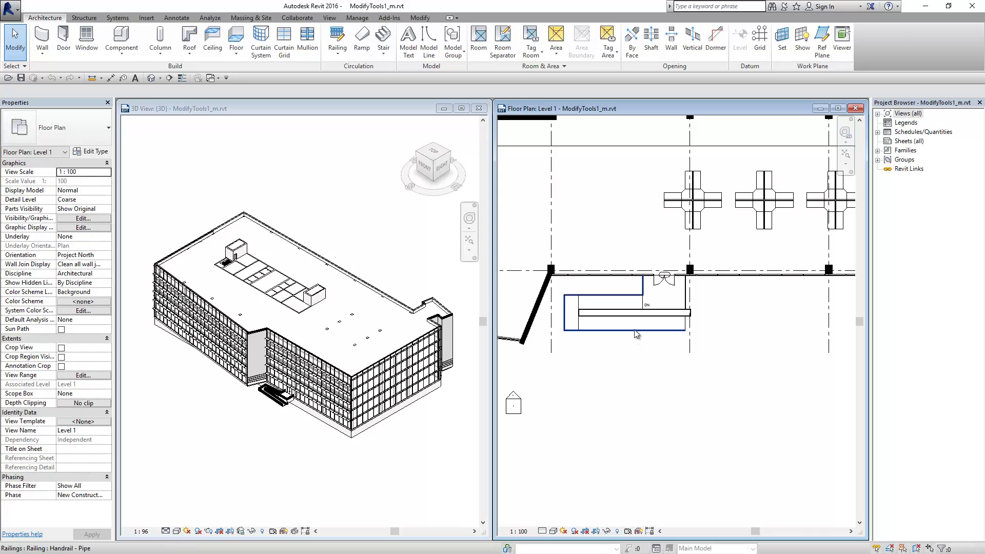
Select the entrance ramp in the Level 1 floor plan.
scroll(608, 317, up, 1)
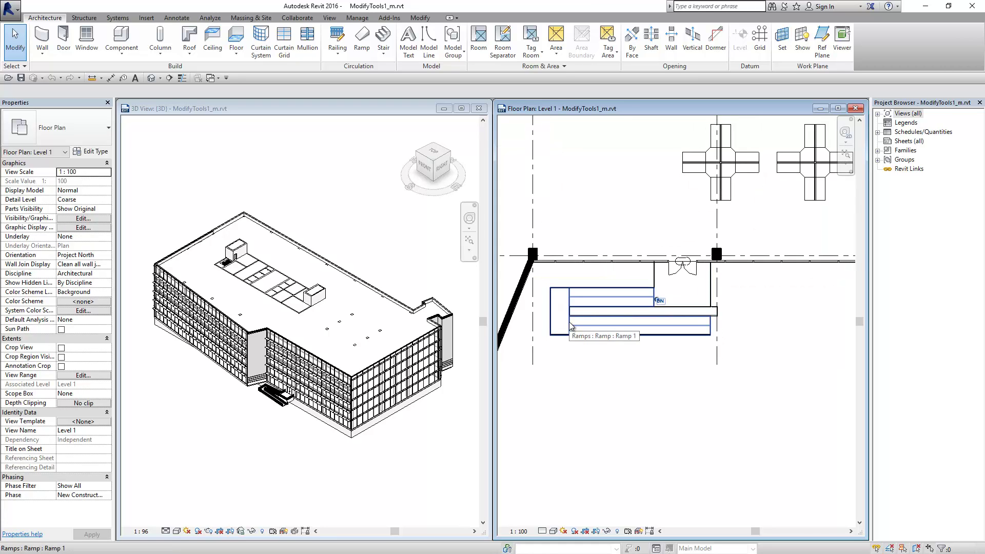
click(600, 367)
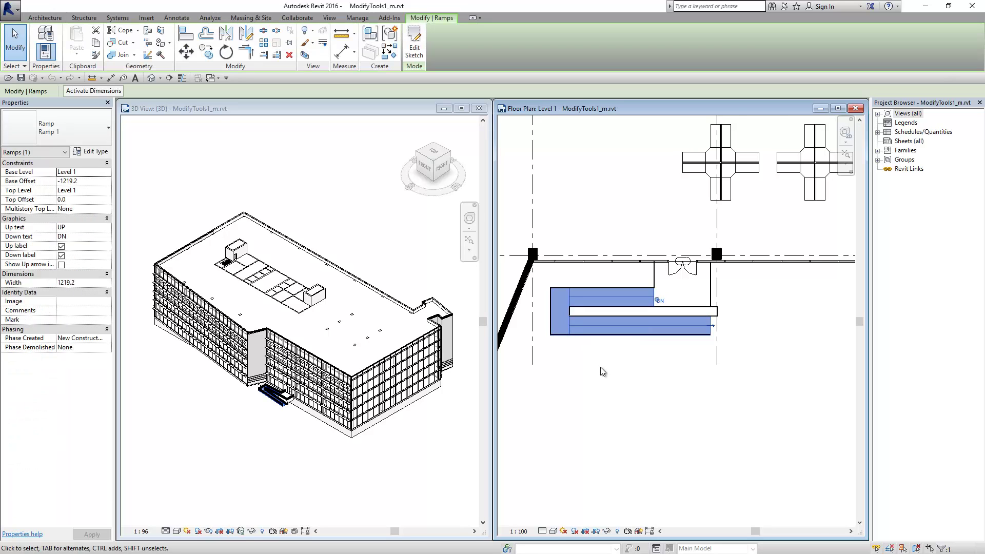
scroll(603, 351, up, 2)
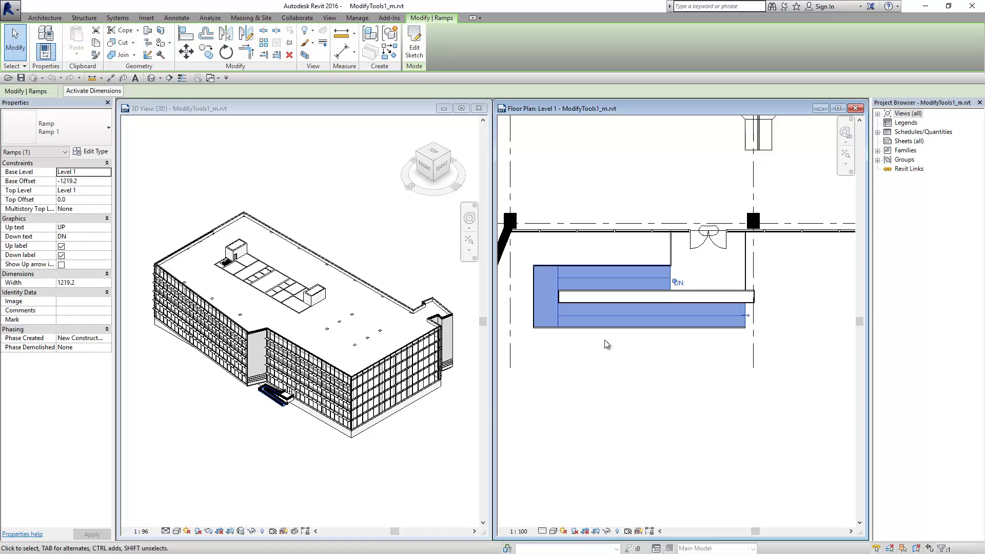
Zoom in on the ramp in the 3D view, then close the 3D view.
click(324, 478)
scroll(277, 428, up, 2)
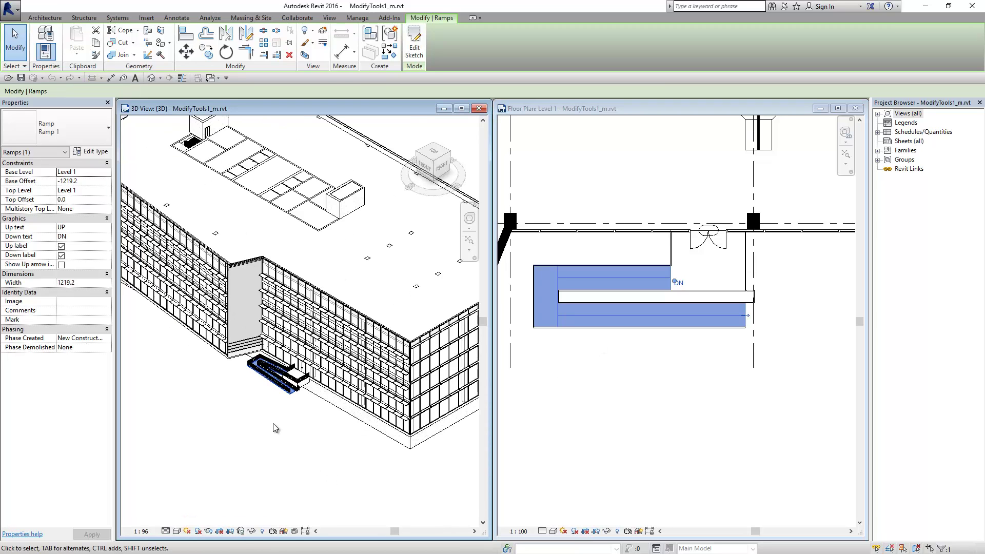
scroll(277, 418, up, 2)
scroll(281, 411, up, 2)
scroll(281, 413, up, 2)
scroll(281, 414, up, 1)
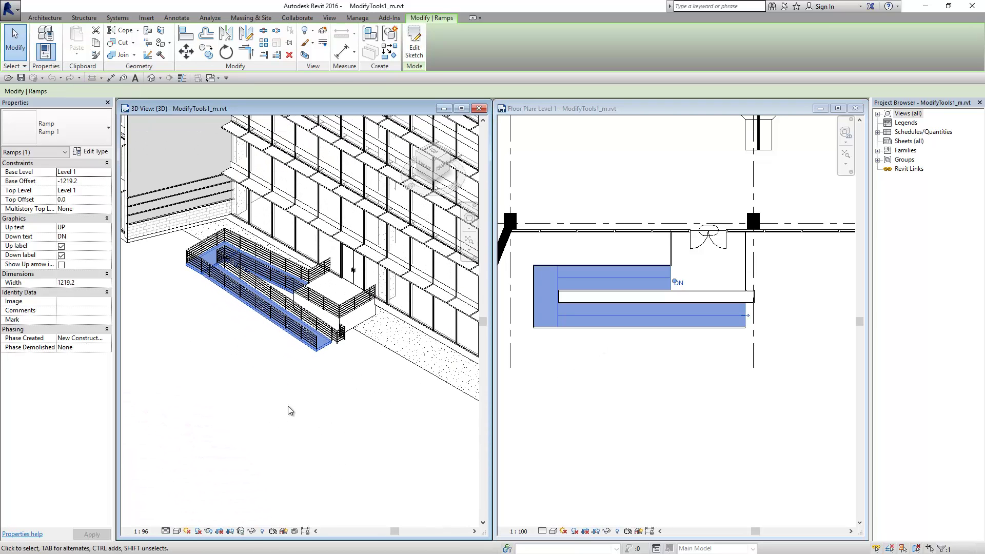
scroll(300, 440, up, 1)
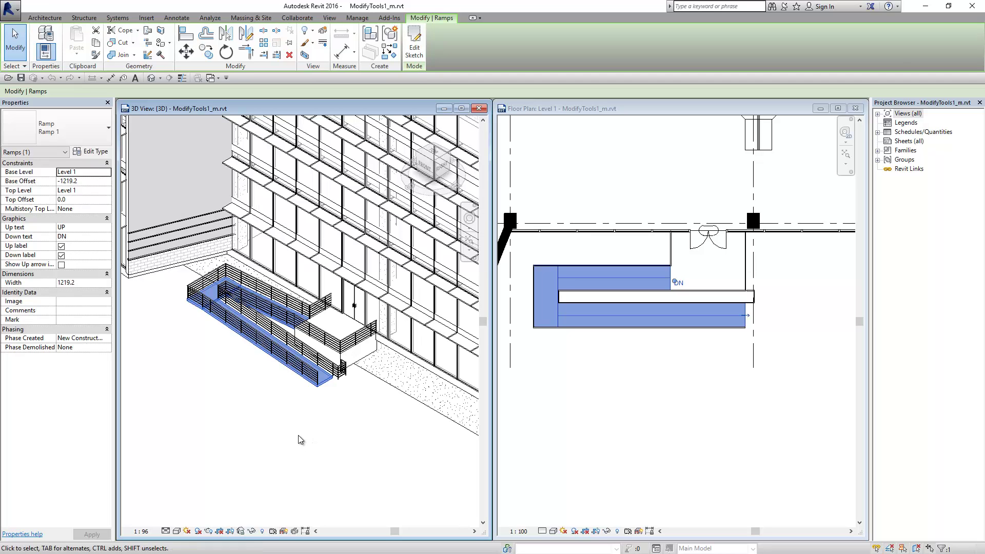
click(644, 436)
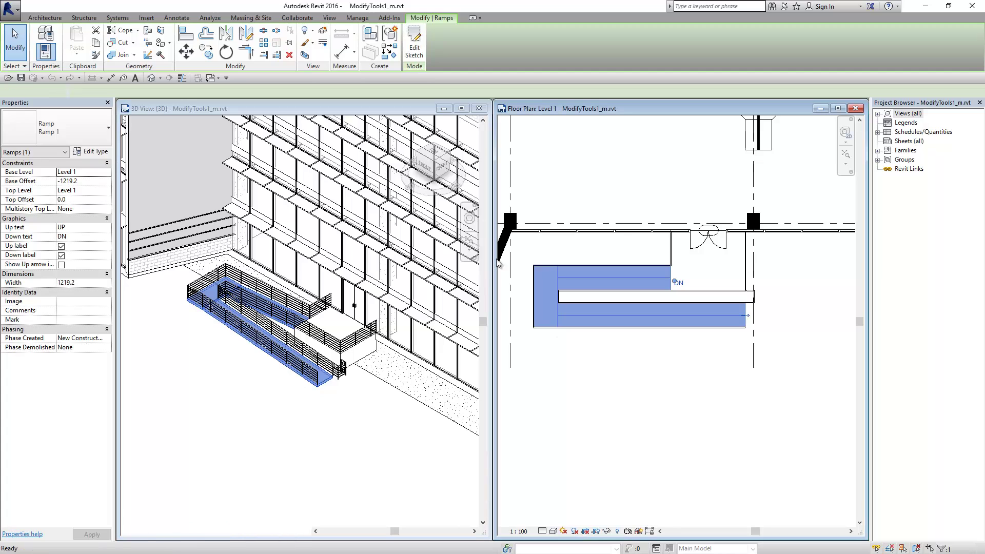
click(478, 108)
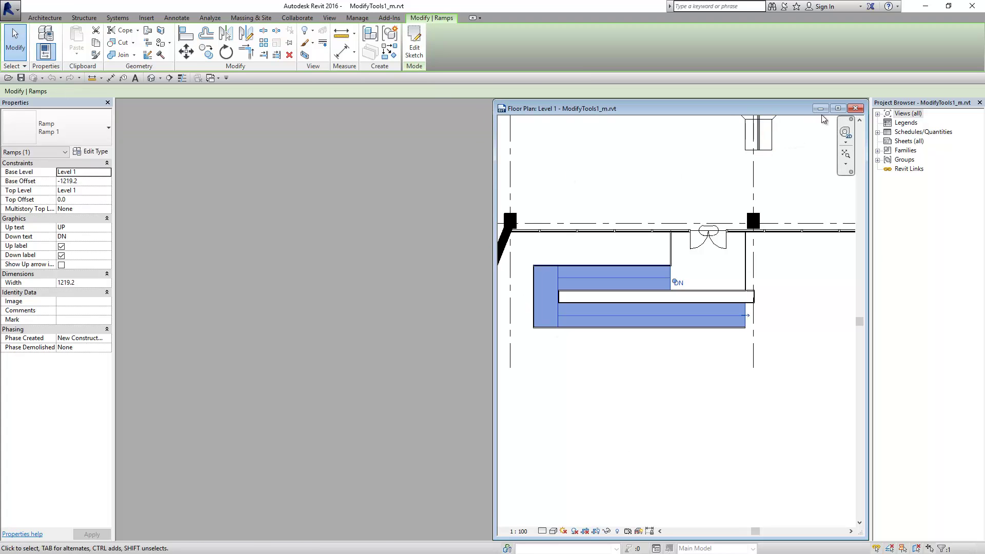
Maximize the Level 1 plan, deselect the ramp, and zoom to fit the whole building.
click(837, 109)
click(673, 307)
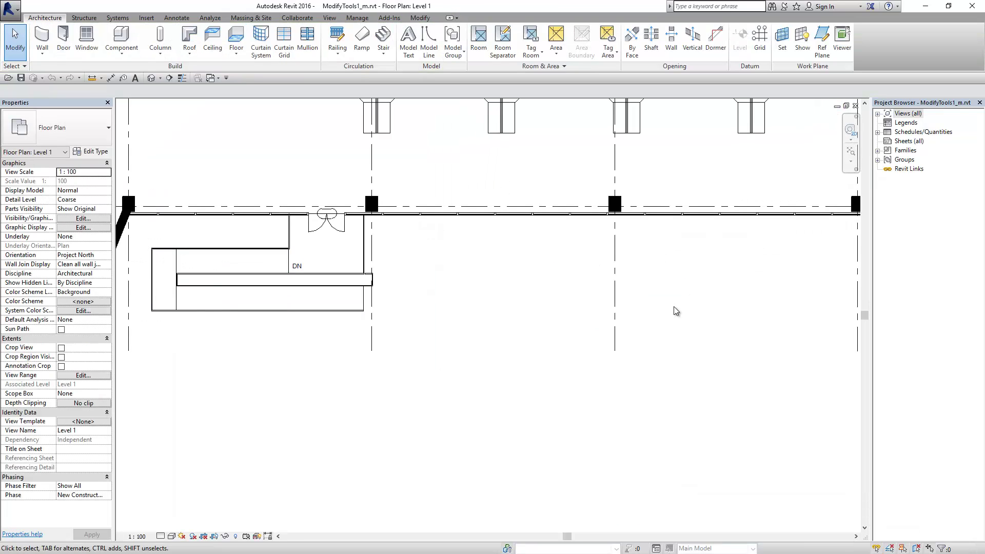
click(849, 152)
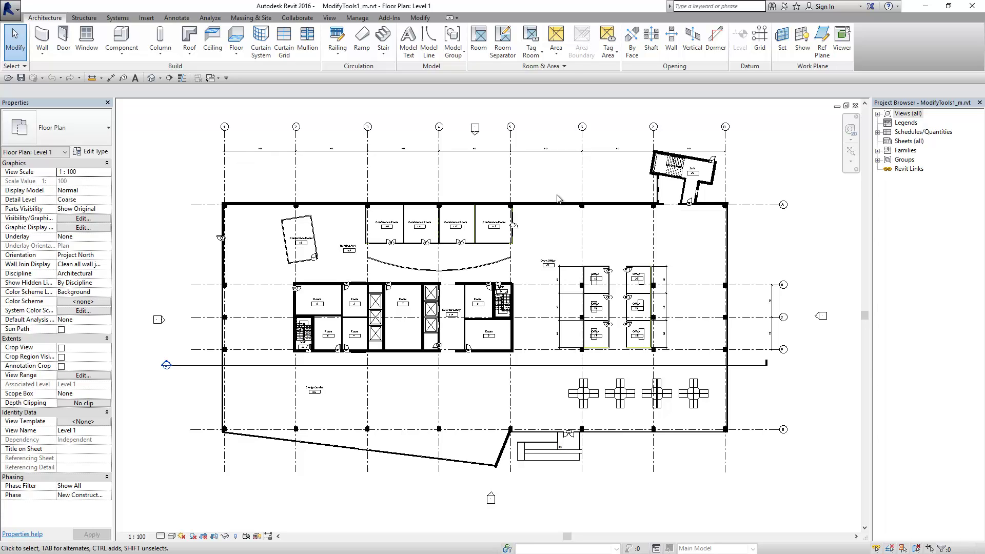
Zoom onto the core and select its top wall alone, then as a Tab-selected chain.
scroll(367, 317, up, 5)
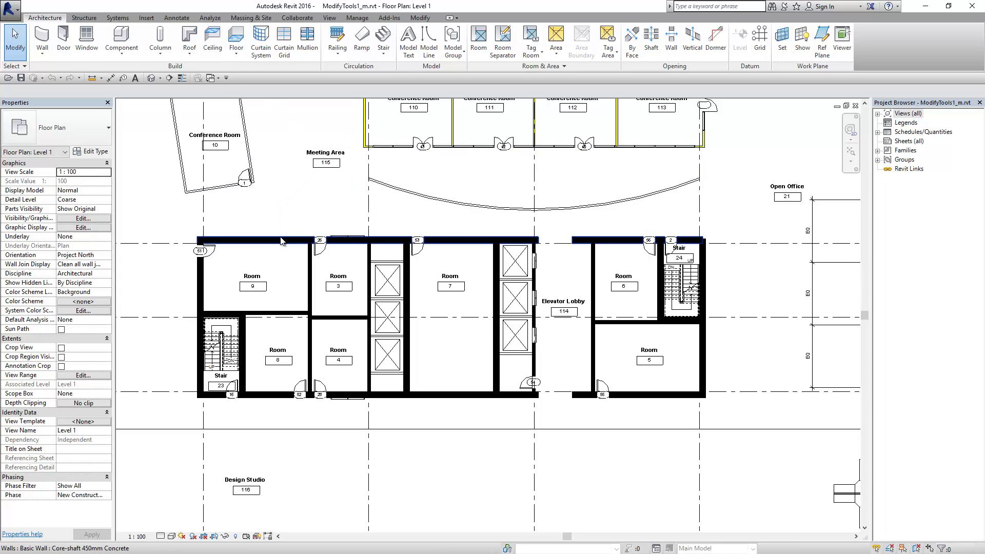
click(281, 240)
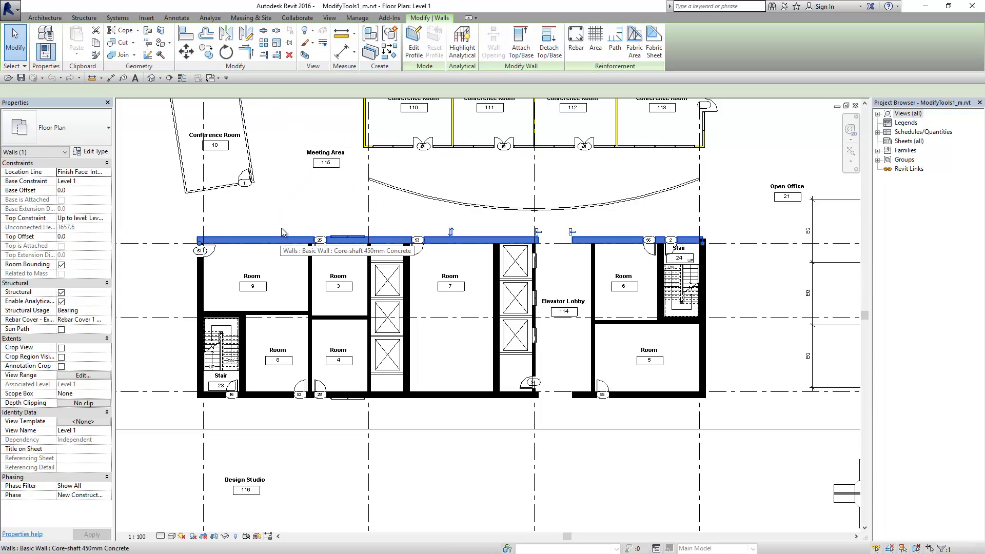
click(309, 195)
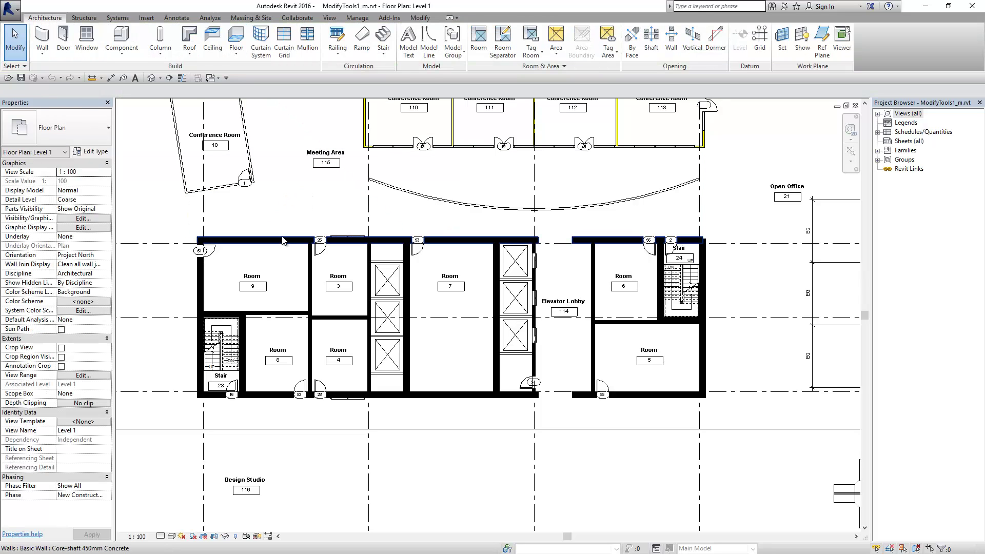
click(282, 240)
click(301, 208)
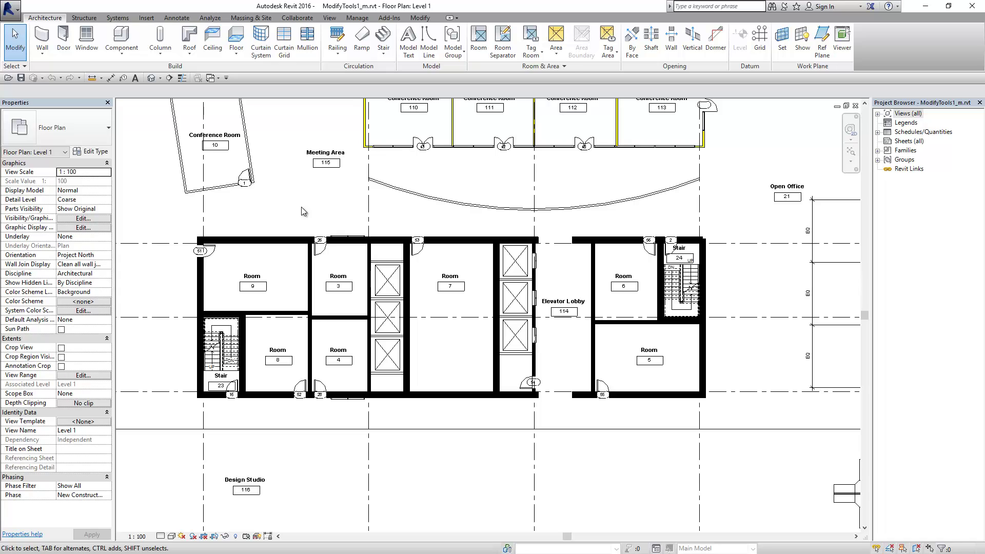
key(Tab)
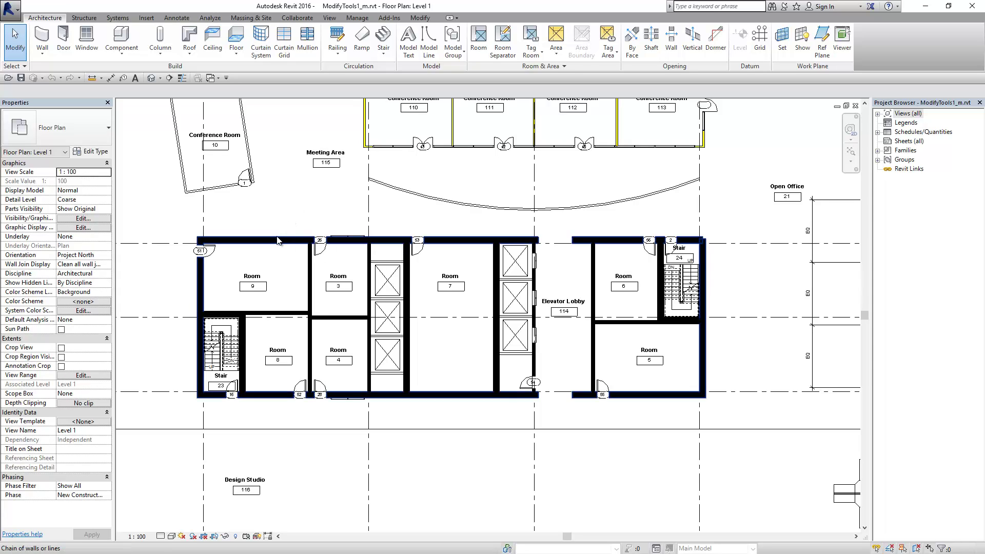
click(277, 237)
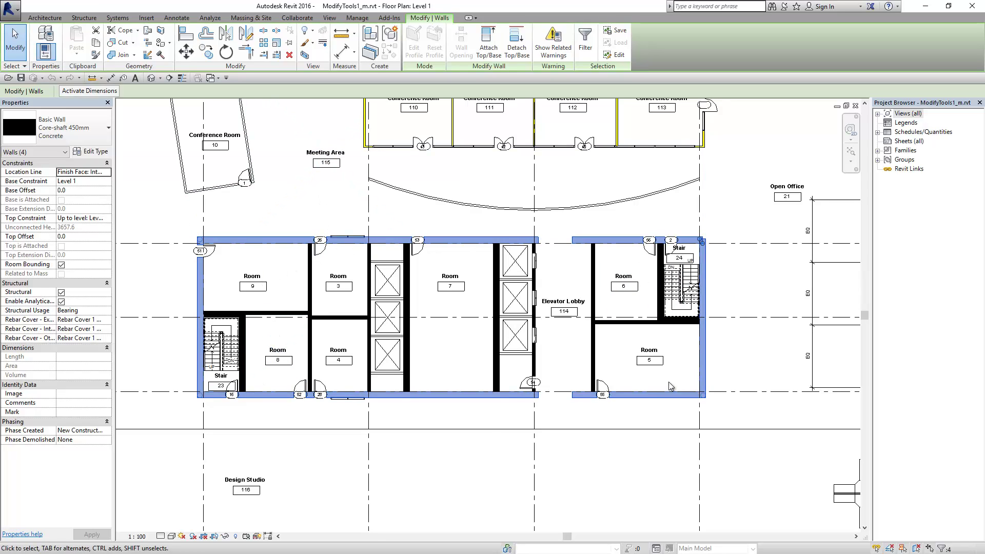
Tab-select the four connected core walls, clear them, then select the core's left exterior wall.
key(Escape)
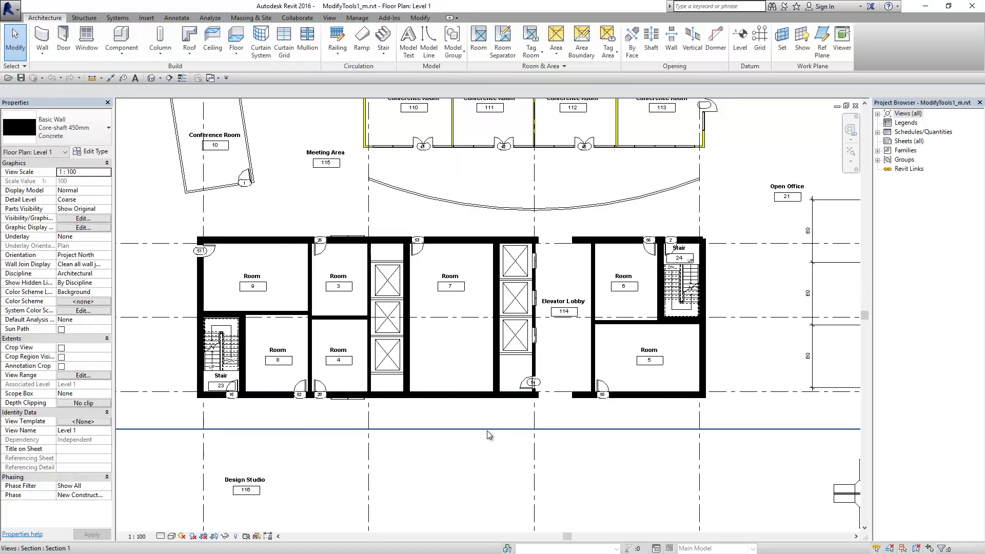
key(Tab)
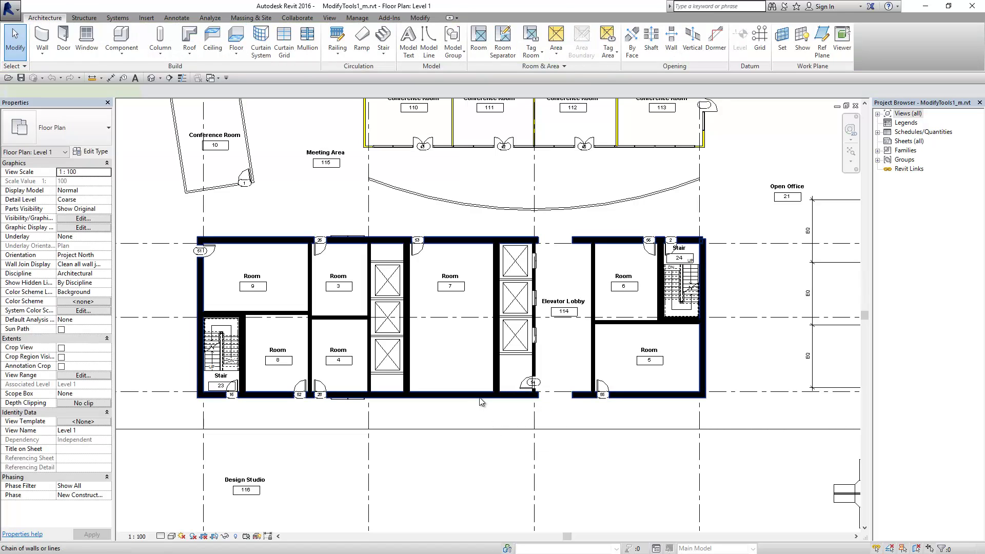
click(480, 399)
click(477, 413)
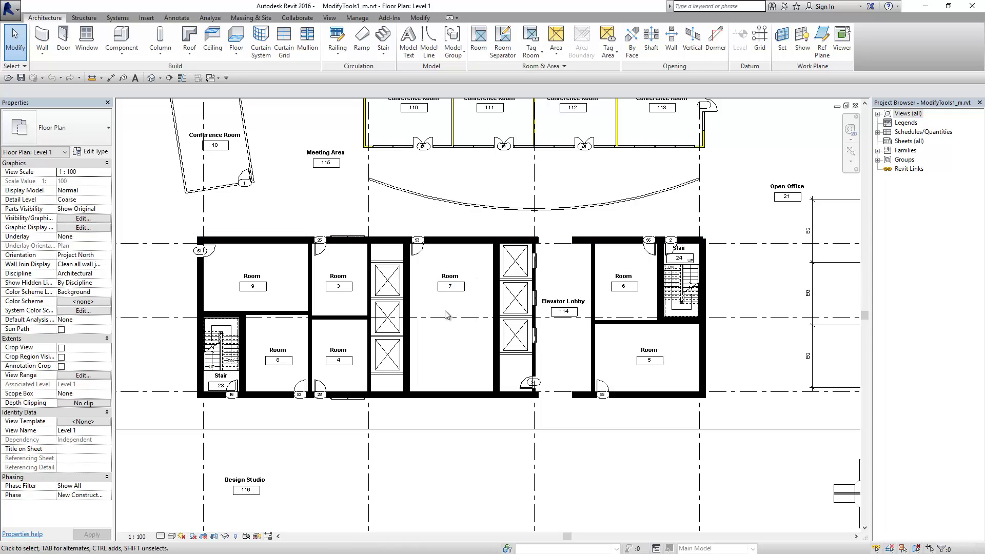
click(201, 298)
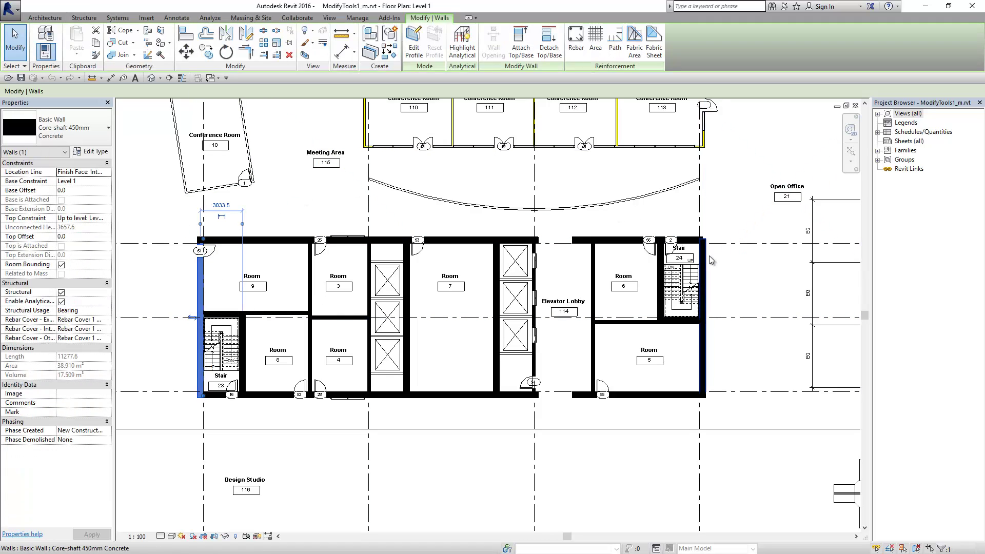
Tab-select the left, bottom and right core walls as a chain, clear, then reselect them.
key(Tab)
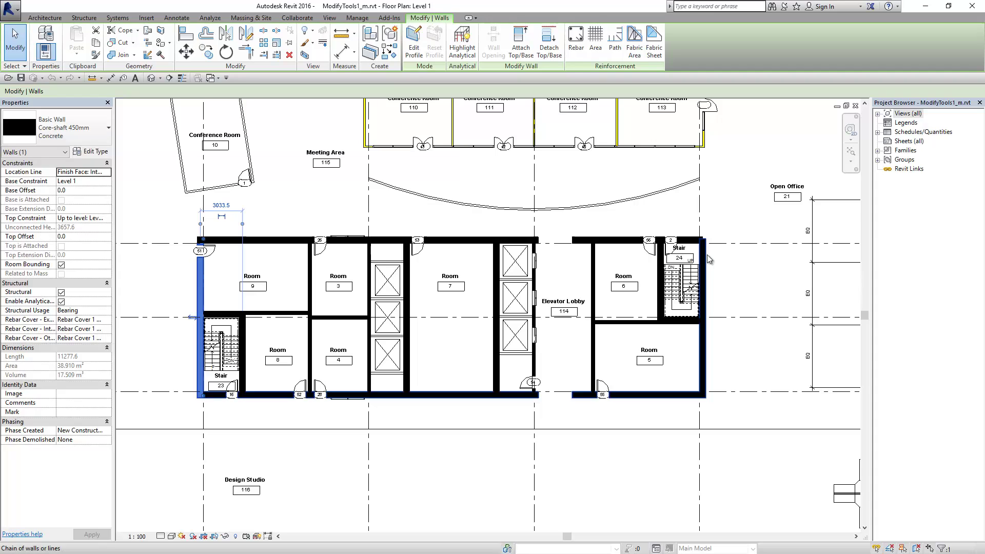
click(707, 254)
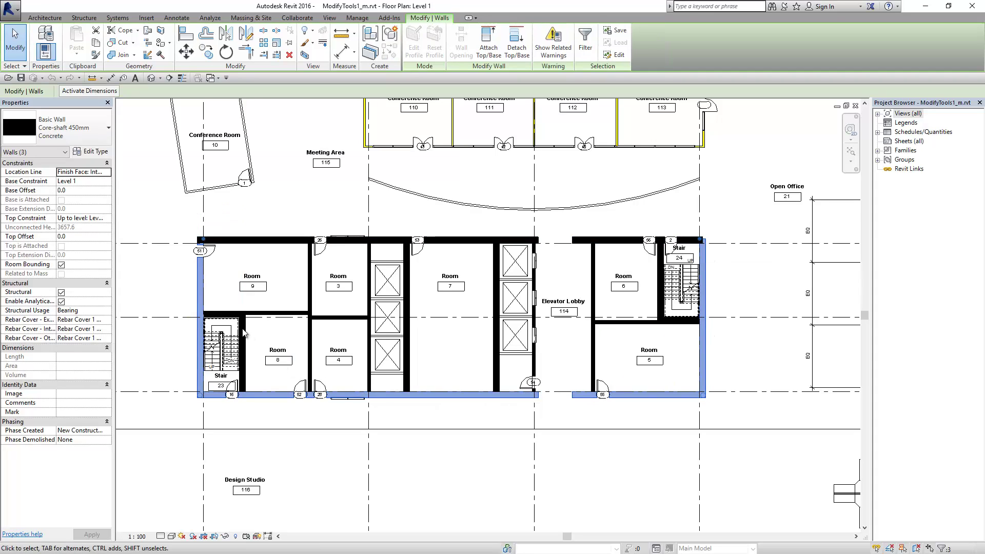
click(736, 321)
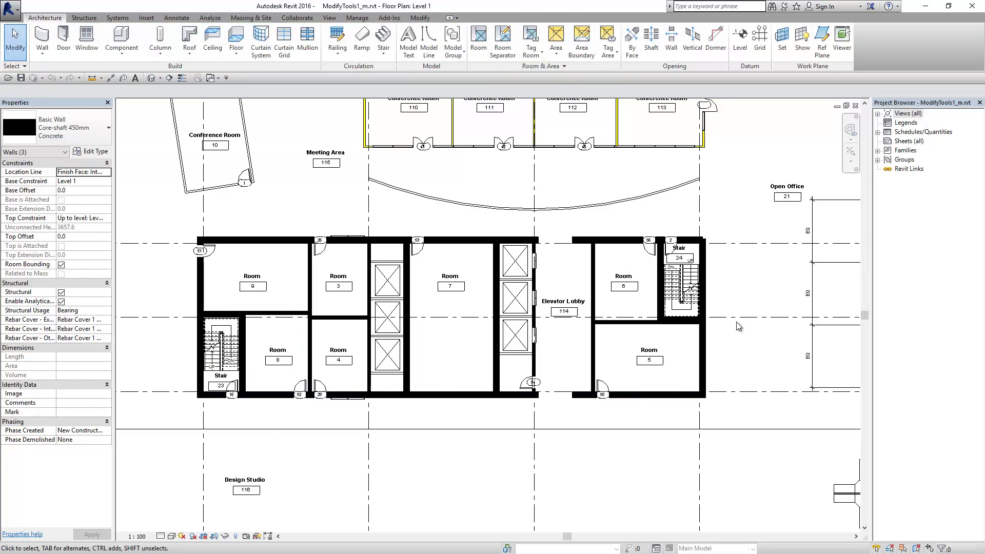
click(197, 384)
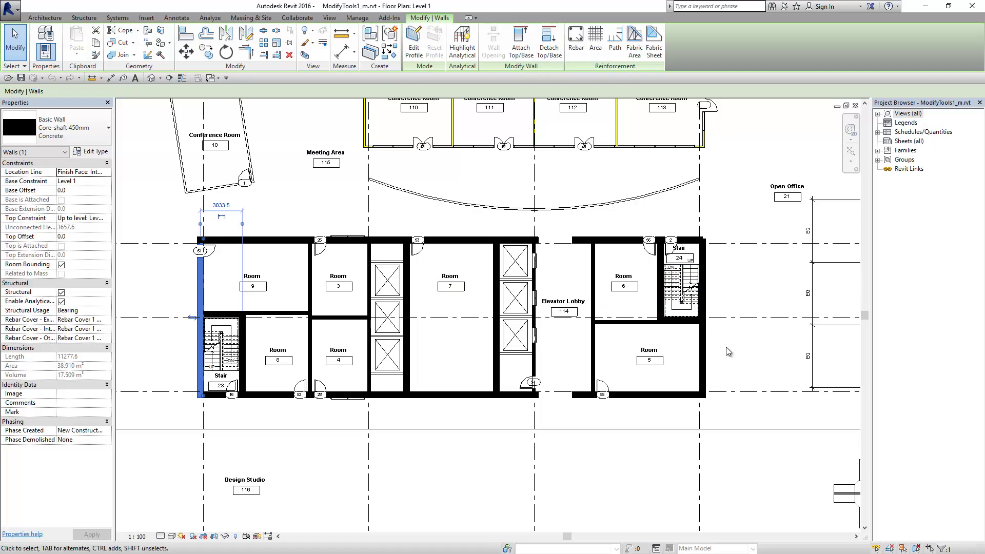
key(Tab)
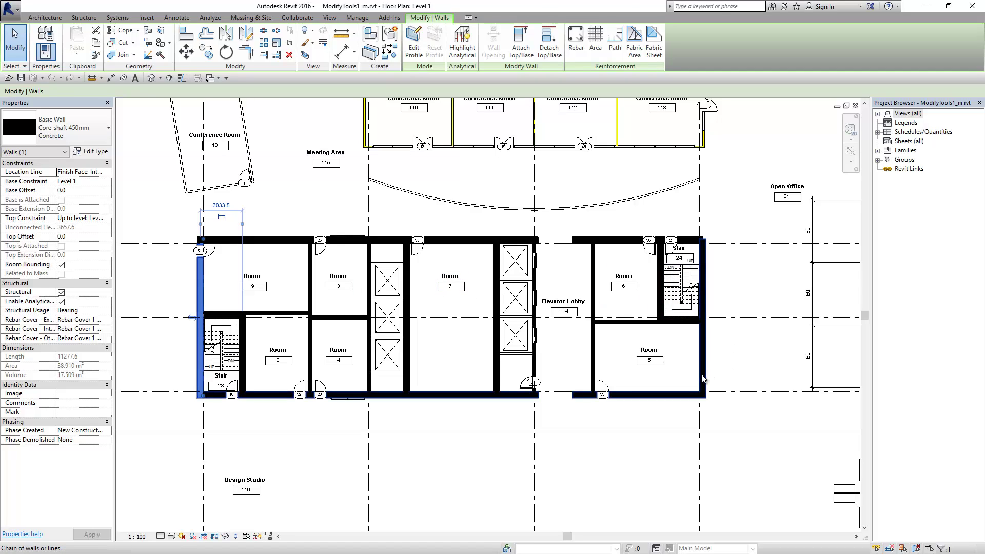
click(702, 378)
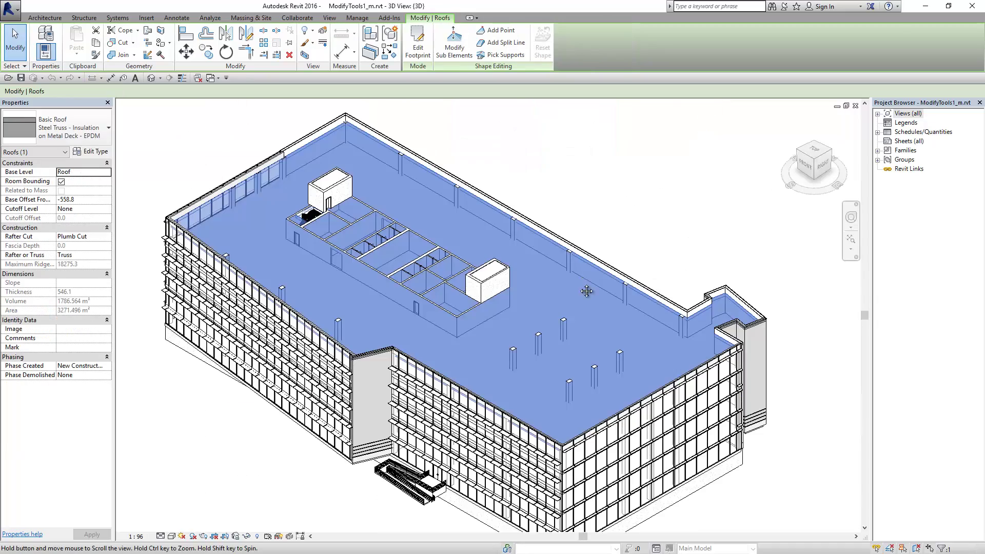
Orbit the 3D model, select and clear the long side wall, then show the application menu.
mouse_move(582, 322)
shift+middle_down()
mouse_move(576, 346)
mouse_move(548, 270)
mouse_move(572, 246)
shift+middle_up()
click(664, 224)
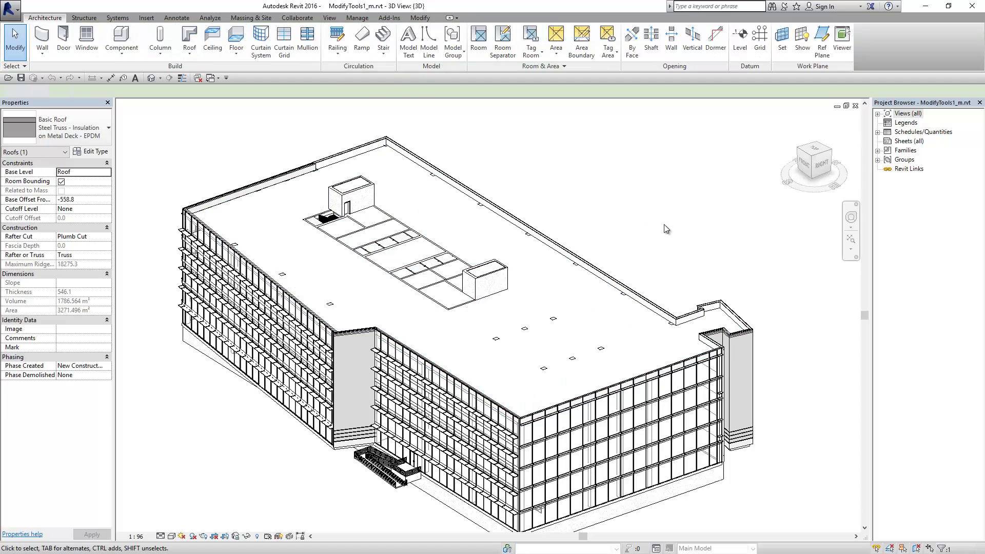
shift+middle_drag(664, 223, 603, 326)
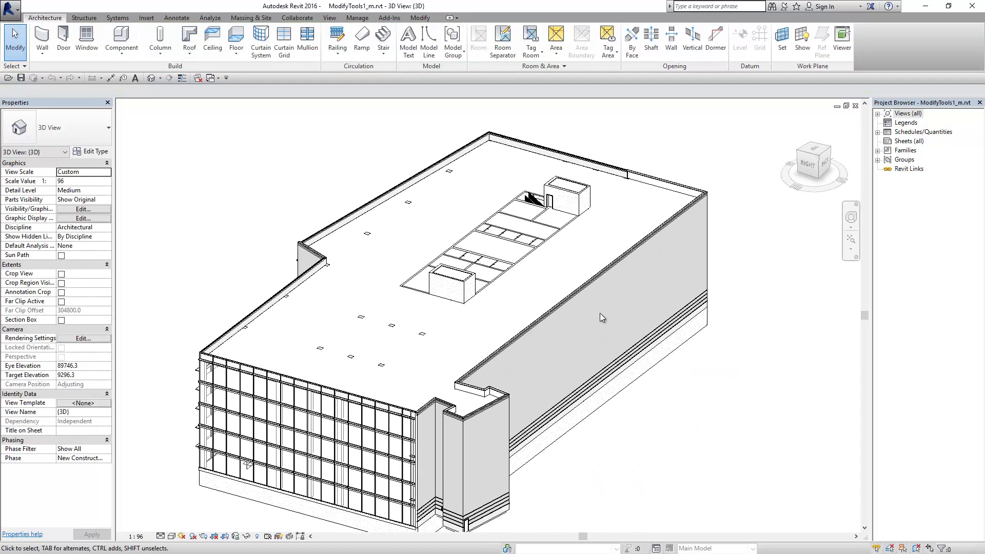
click(662, 316)
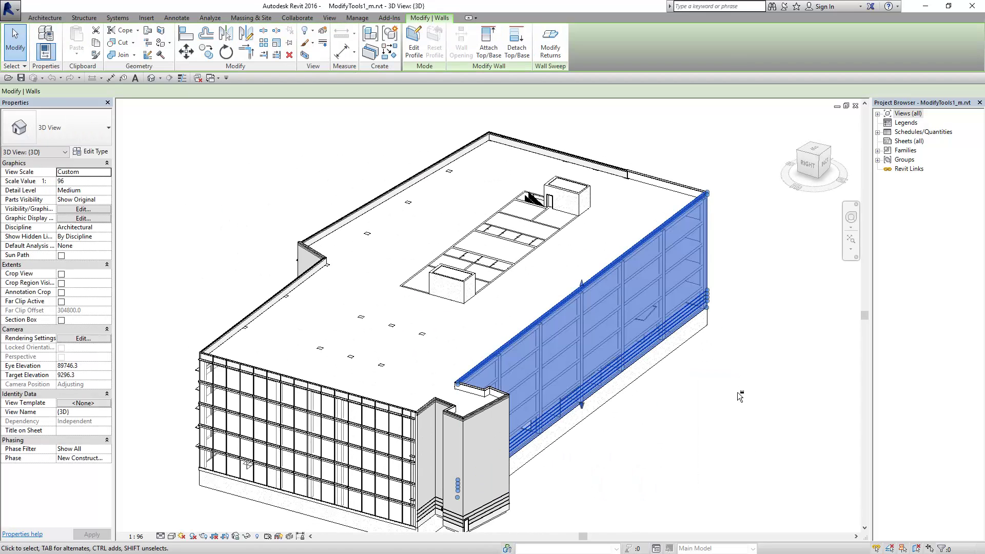
mouse_move(662, 316)
shift+middle_down()
mouse_move(694, 380)
mouse_move(668, 398)
mouse_move(670, 295)
mouse_move(699, 361)
shift+middle_up()
key(Escape)
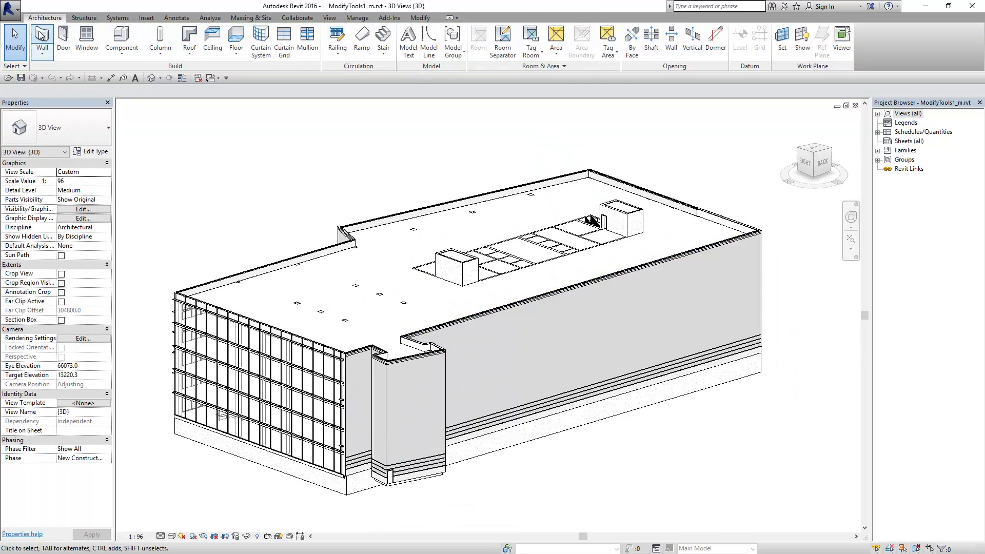
click(17, 14)
Review the Graphics page in Options, close it with OK, and orbit to the glazed front.
click(159, 307)
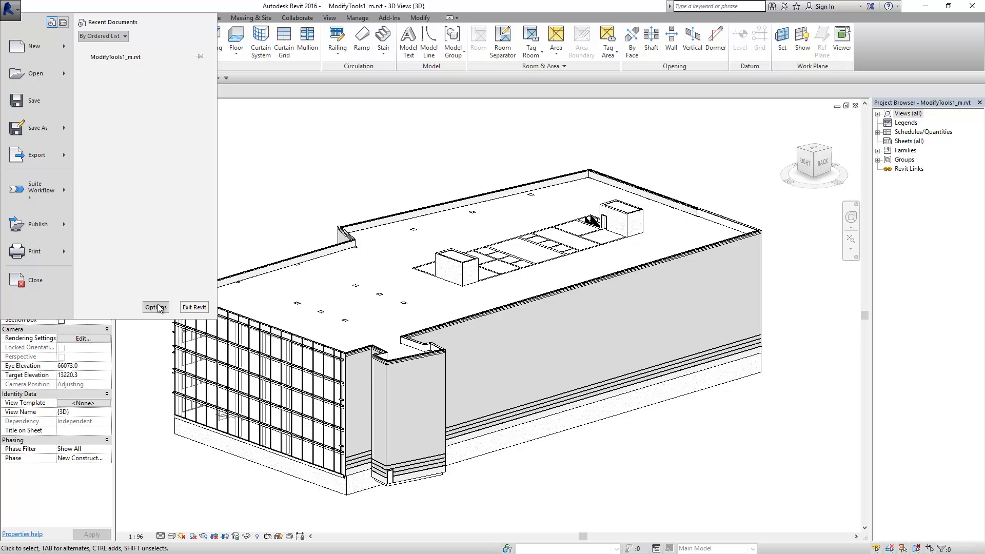
click(410, 156)
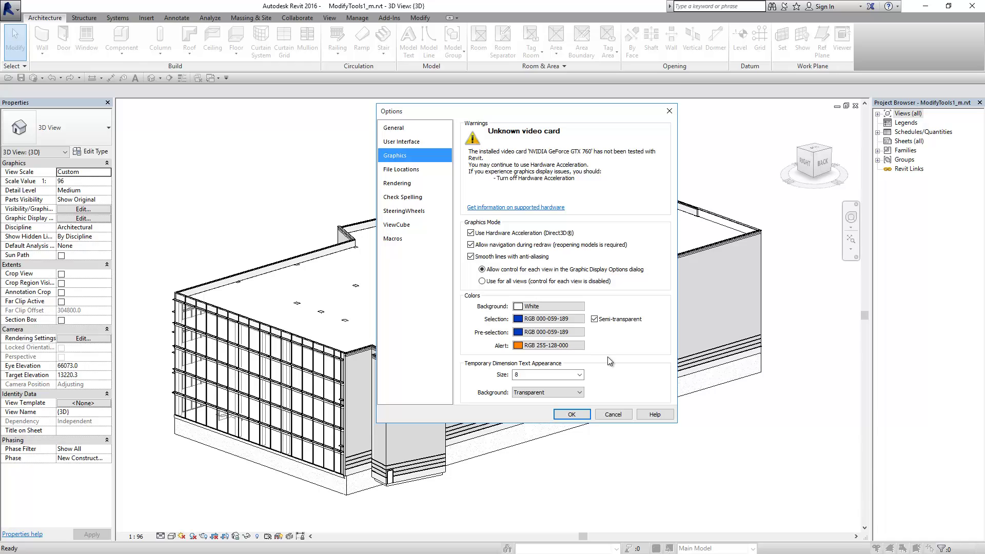
click(420, 124)
click(584, 409)
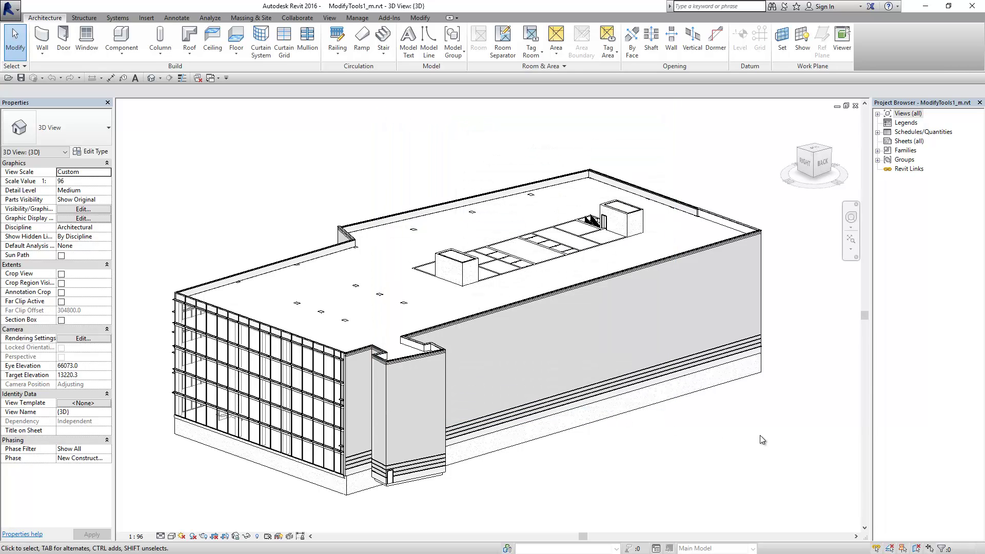
shift+middle_drag(740, 413, 810, 288)
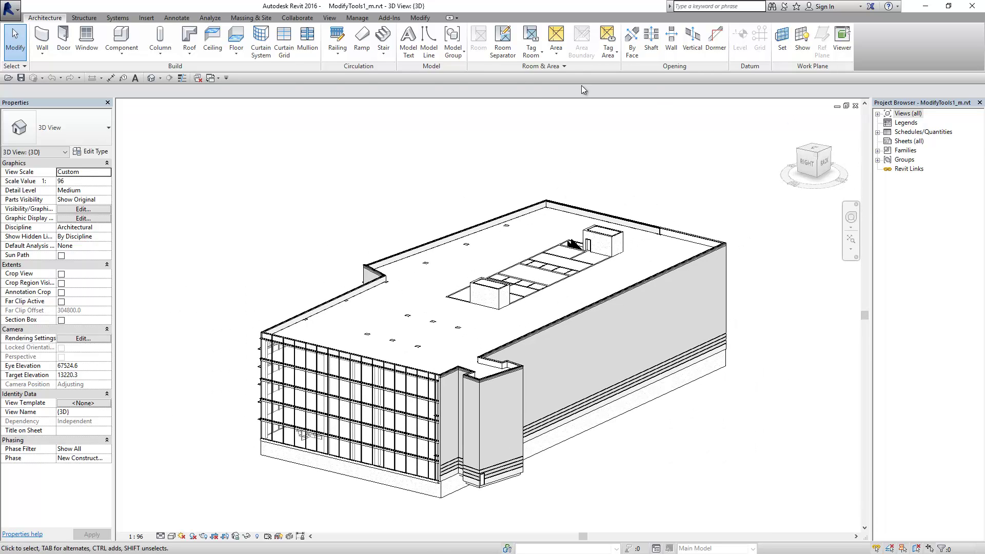
Switch to Floor Plan: Level 1 and zoom in on the workstation cubicles.
click(209, 79)
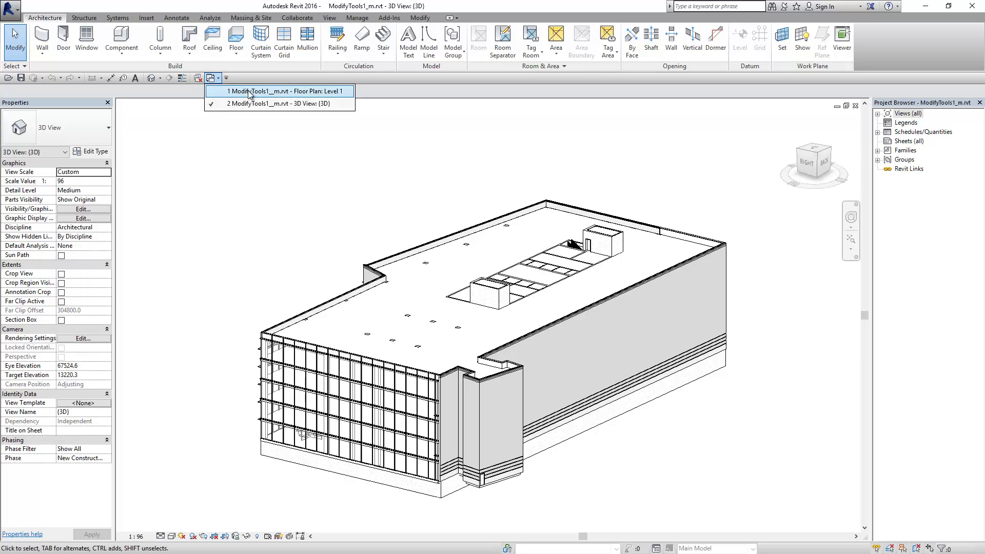
click(252, 92)
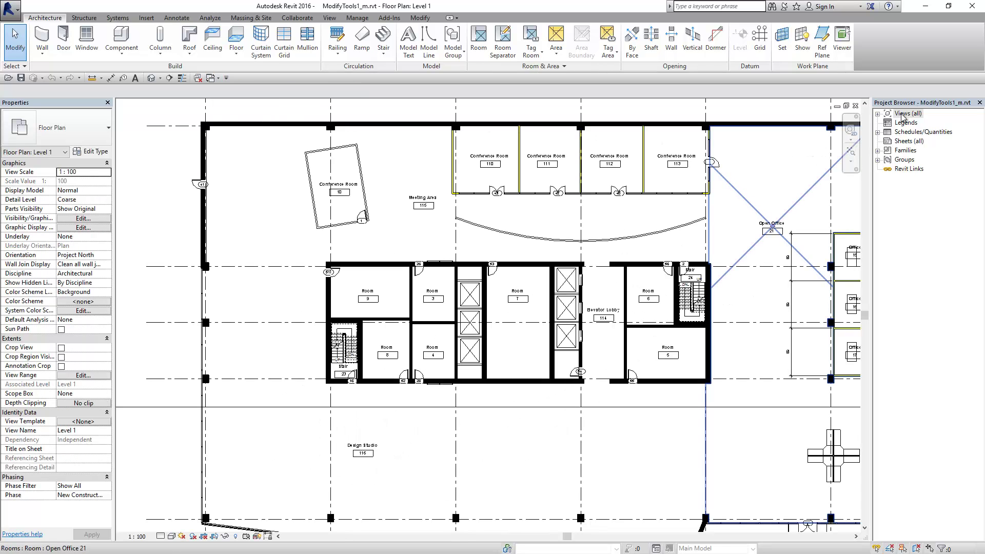
middle_drag(743, 328, 462, 307)
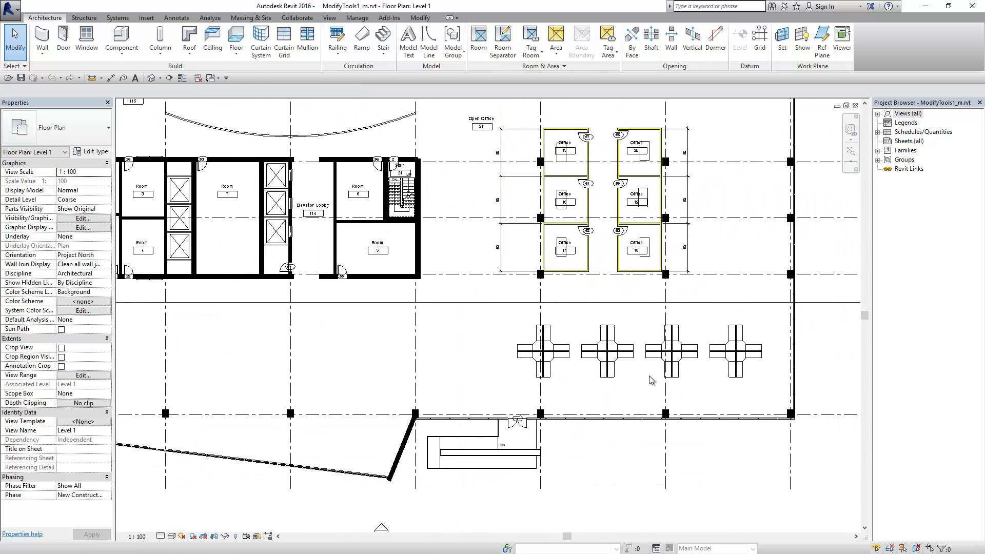
scroll(655, 392, up, 2)
scroll(721, 380, up, 2)
scroll(722, 384, up, 1)
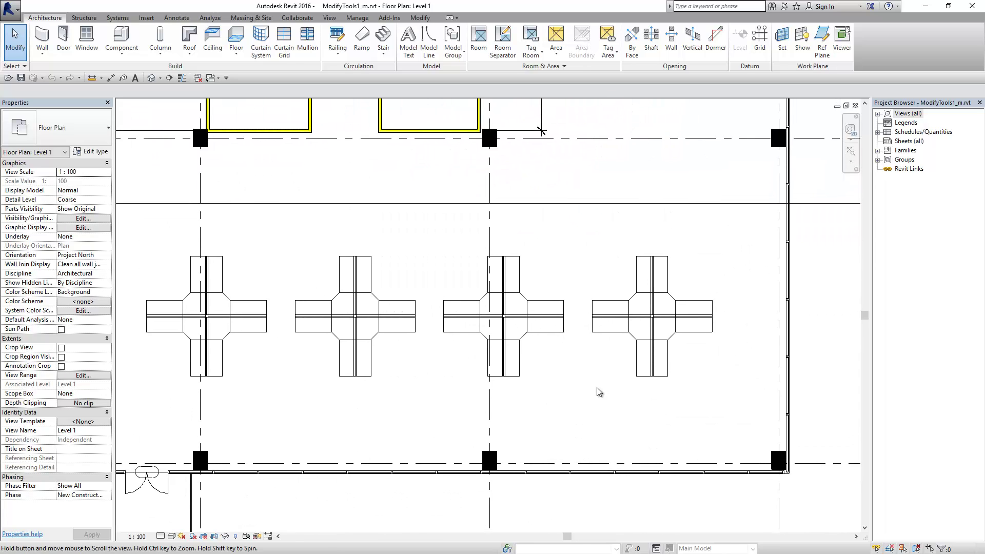
Select cubicle panels, adding the right and third cubicles' panels to the selection.
click(694, 346)
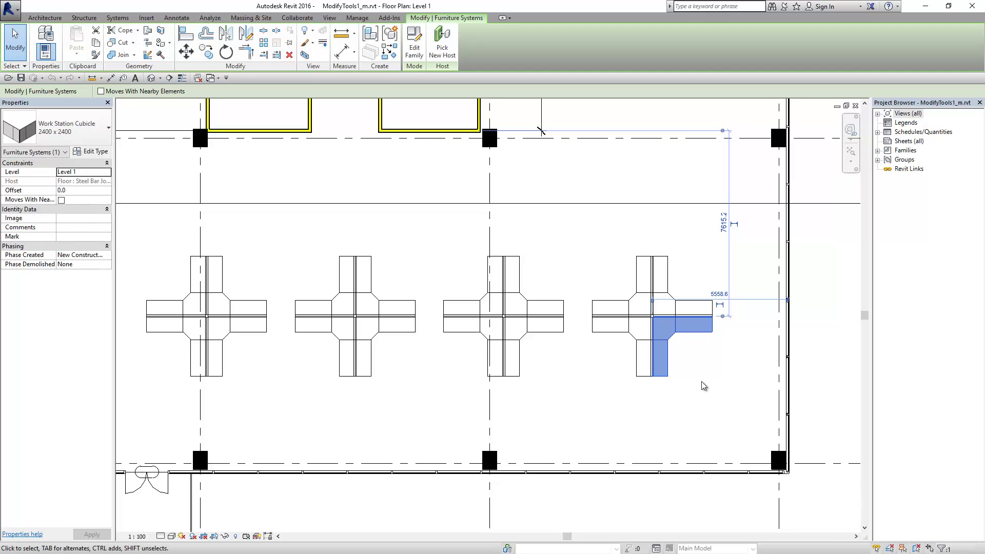
click(623, 340)
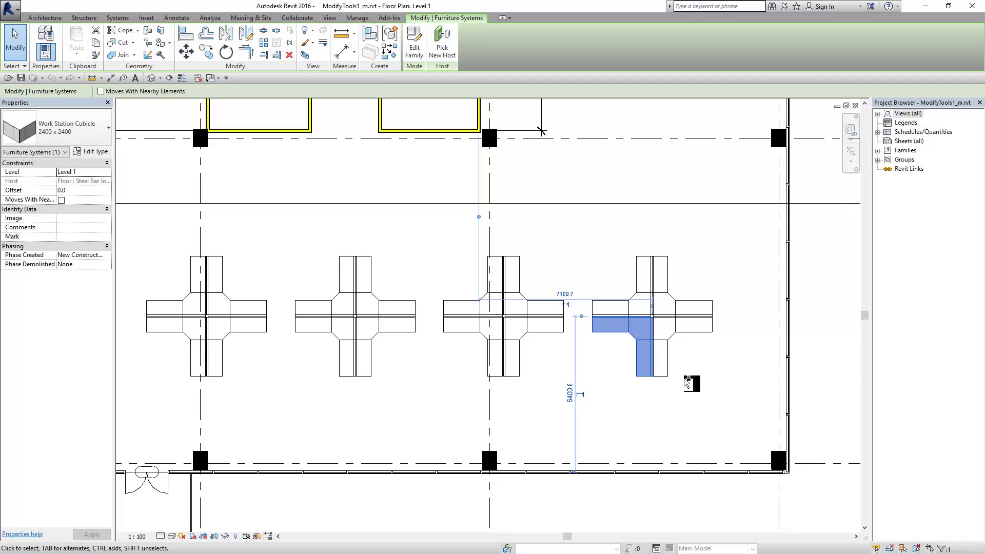
ctrl+click(704, 336)
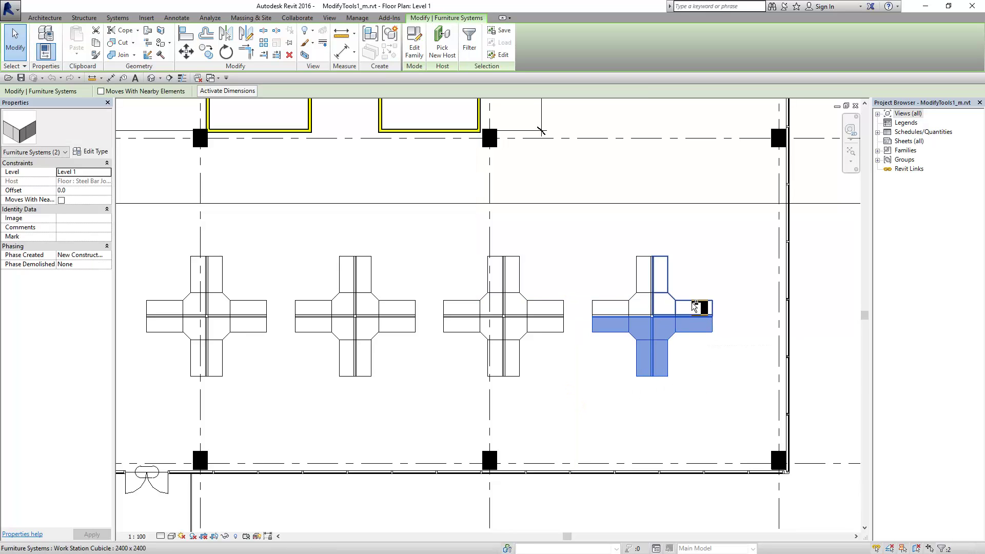
ctrl+click(695, 308)
ctrl+click(642, 299)
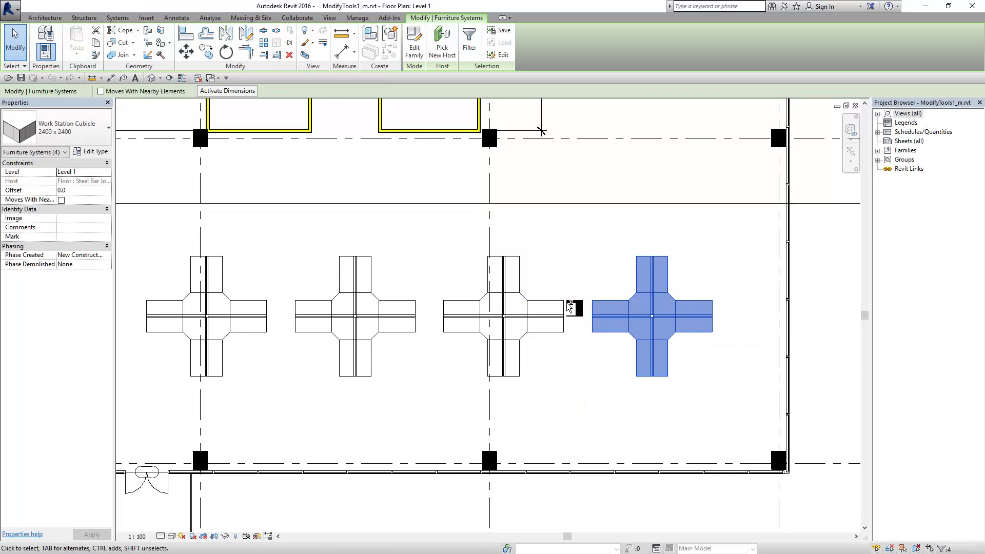
ctrl+click(562, 315)
ctrl+click(563, 326)
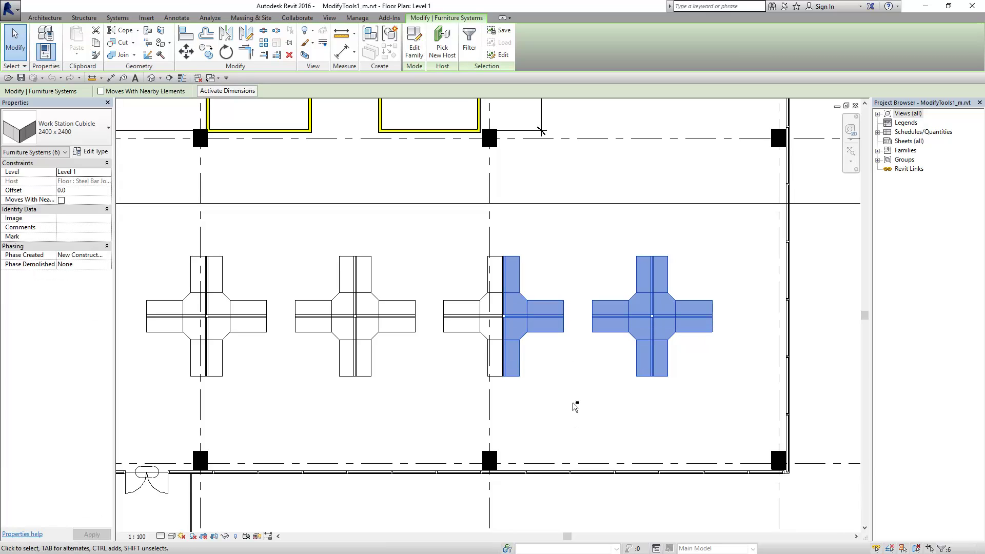
Remove the third and fourth cubicles' panels from the selection, then clear it.
shift+click(562, 324)
shift+click(564, 314)
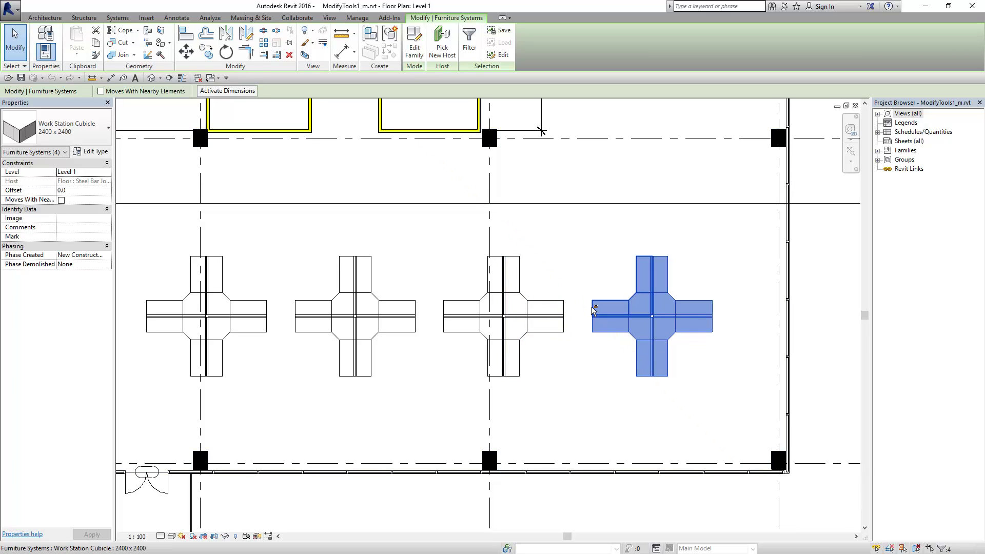
shift+click(595, 316)
shift+click(596, 322)
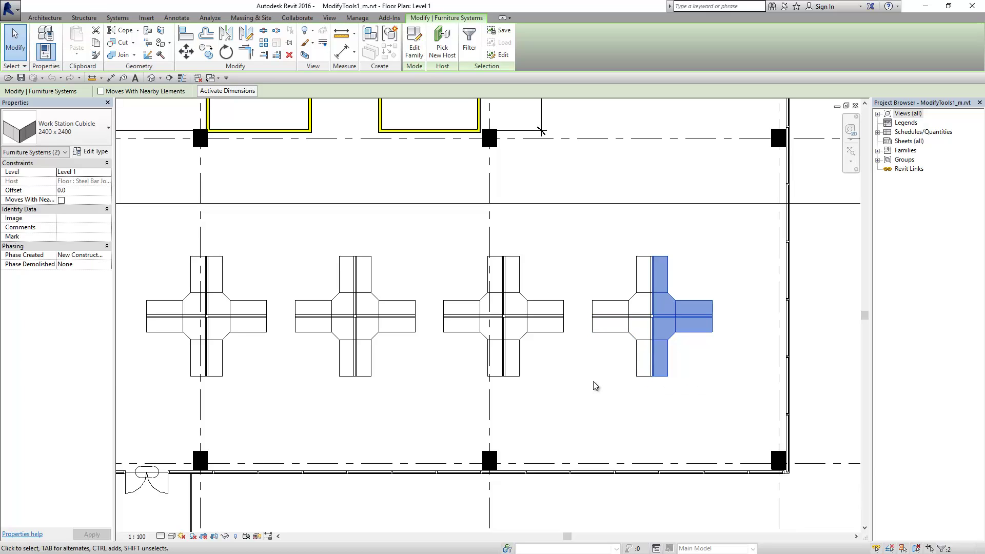
click(595, 385)
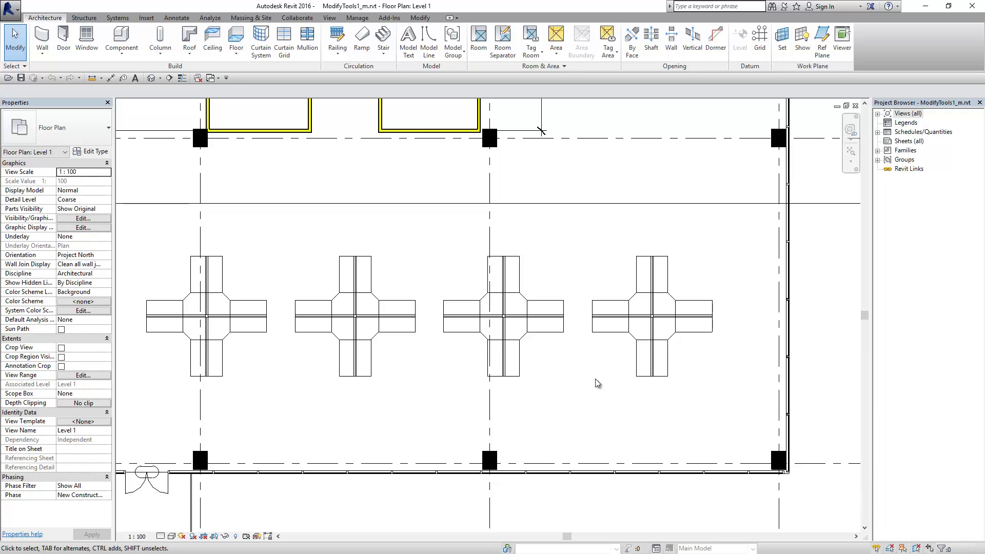
Zoom out, window-select then deselect the four cubicles, and crossing-select the surrounding area.
scroll(597, 382, down, 3)
middle_drag(593, 378, 645, 364)
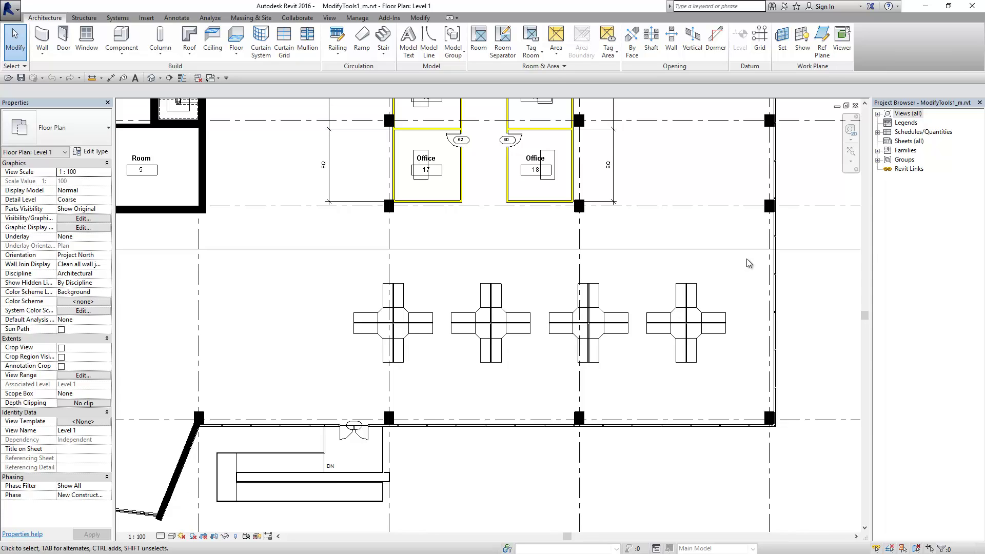
drag(341, 264, 735, 383)
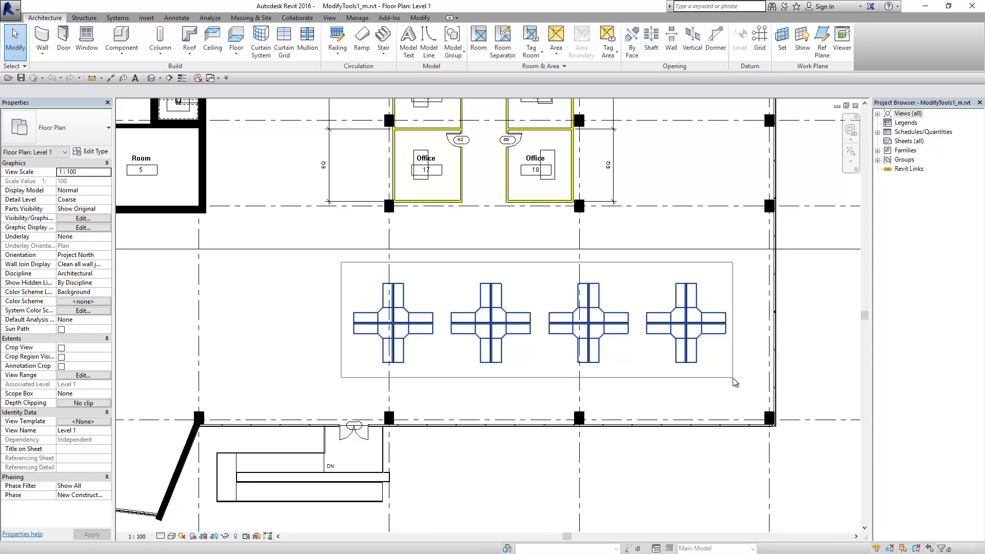
drag(734, 382, 350, 259)
click(741, 385)
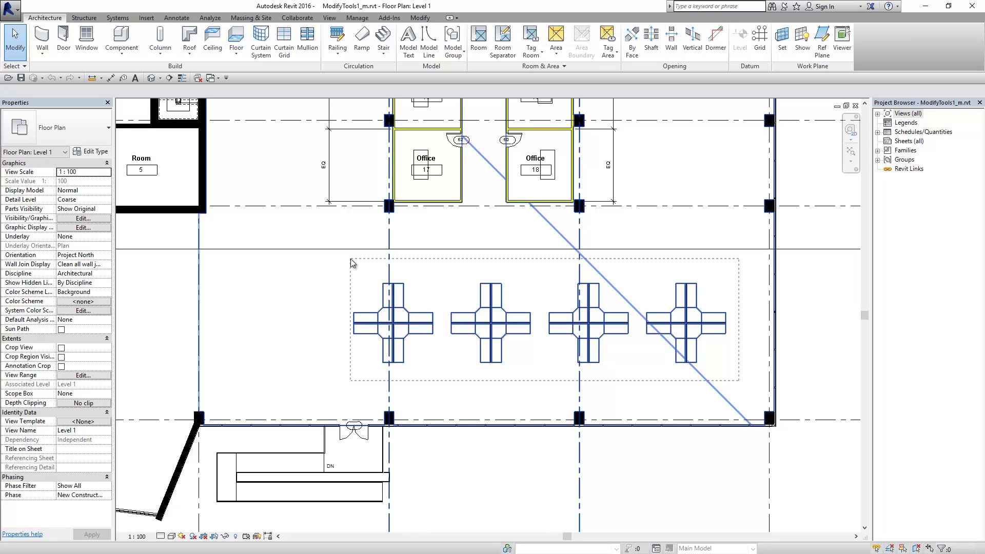
drag(350, 259, 317, 279)
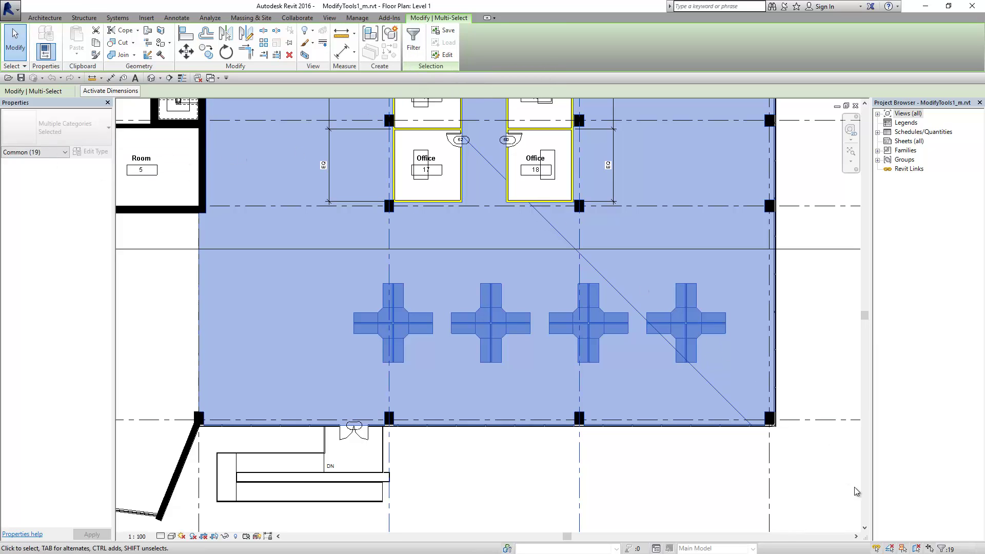
Filter out Grids and Rooms to keep the 16 Furniture Systems, then clear the selection.
click(413, 41)
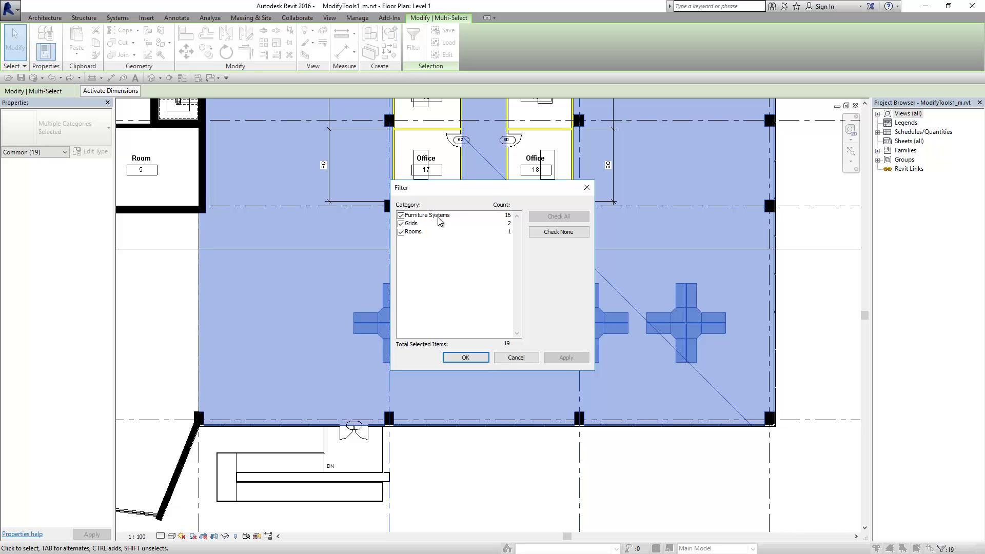
click(401, 223)
click(400, 231)
click(465, 357)
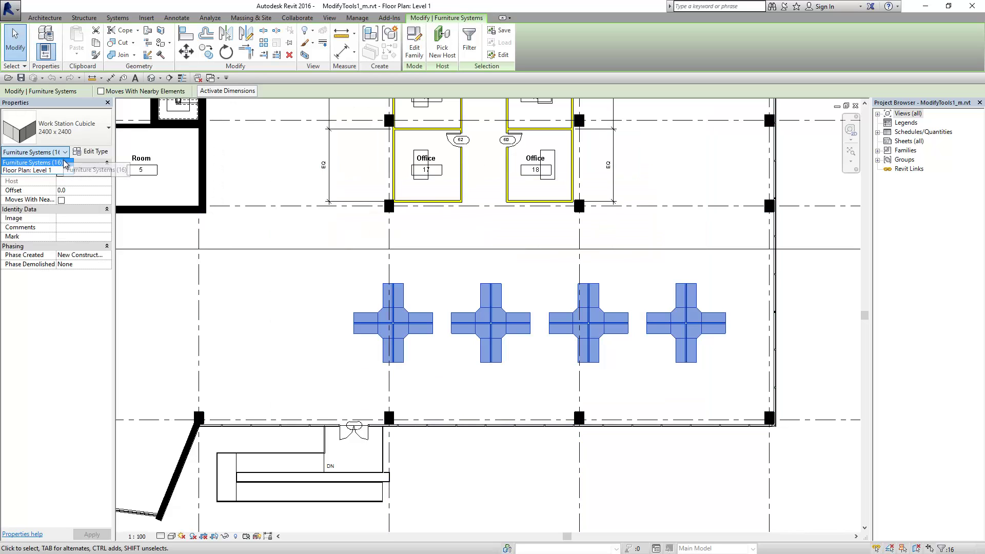
click(530, 476)
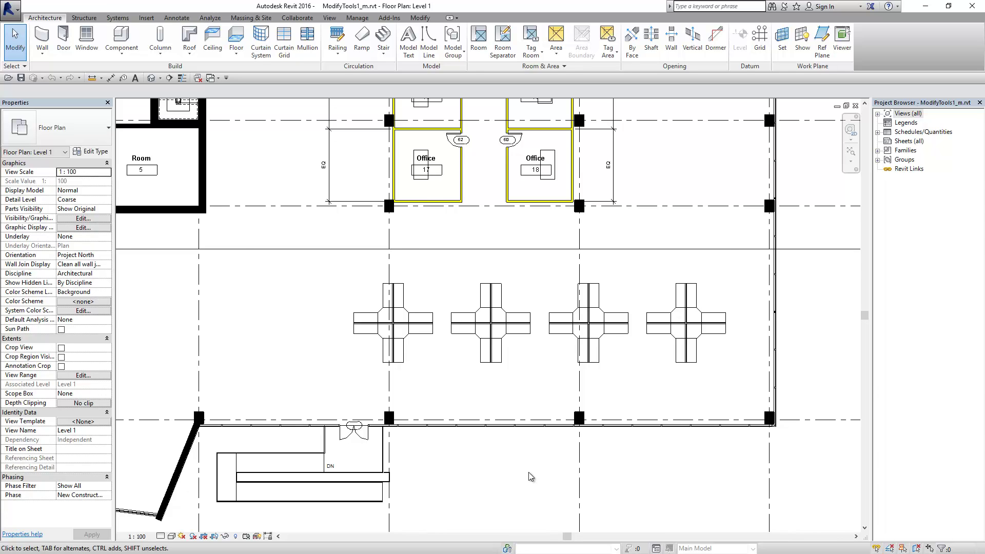
scroll(530, 477, down, 1)
scroll(530, 479, down, 1)
scroll(664, 352, up, 2)
scroll(673, 343, up, 2)
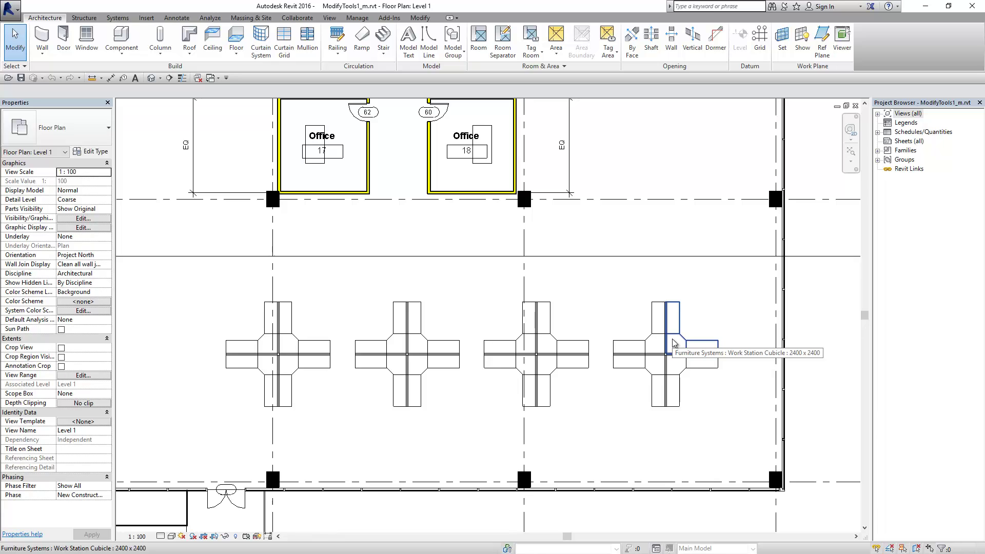
click(673, 342)
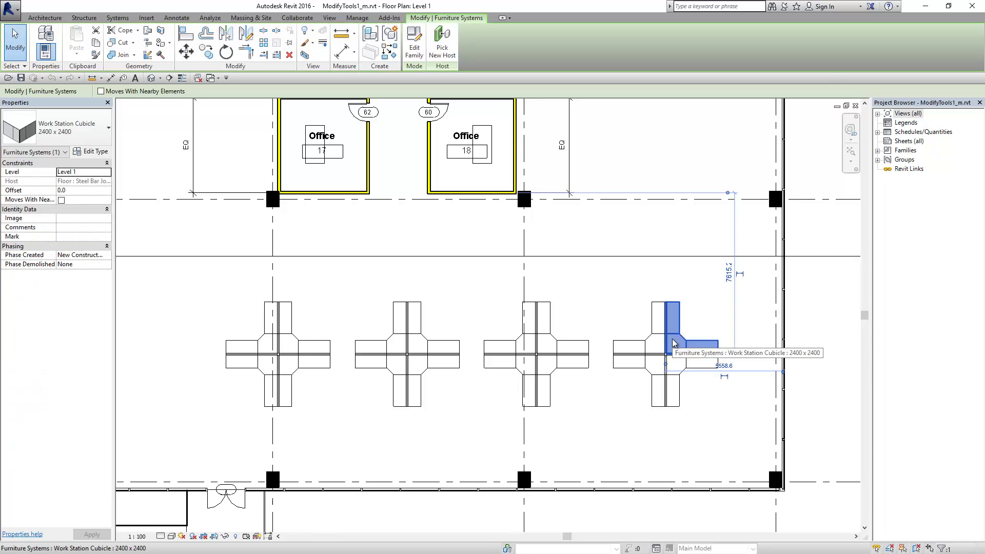
right_click(674, 343)
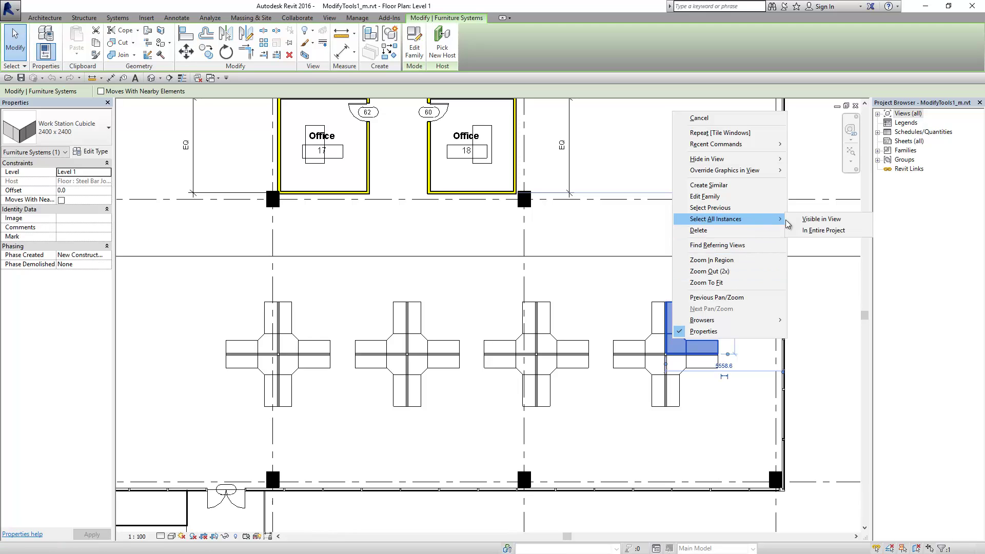
mouse_move(716, 219)
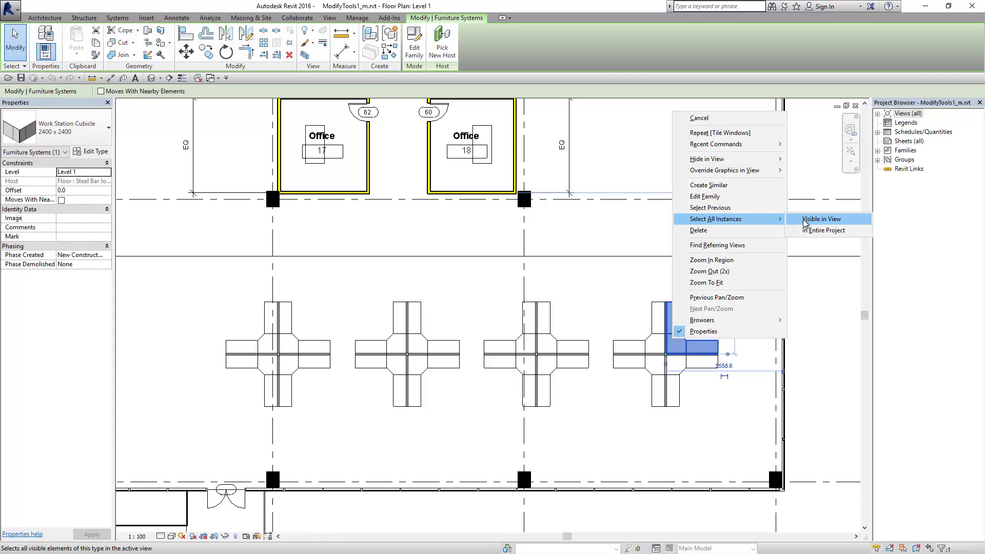
click(820, 230)
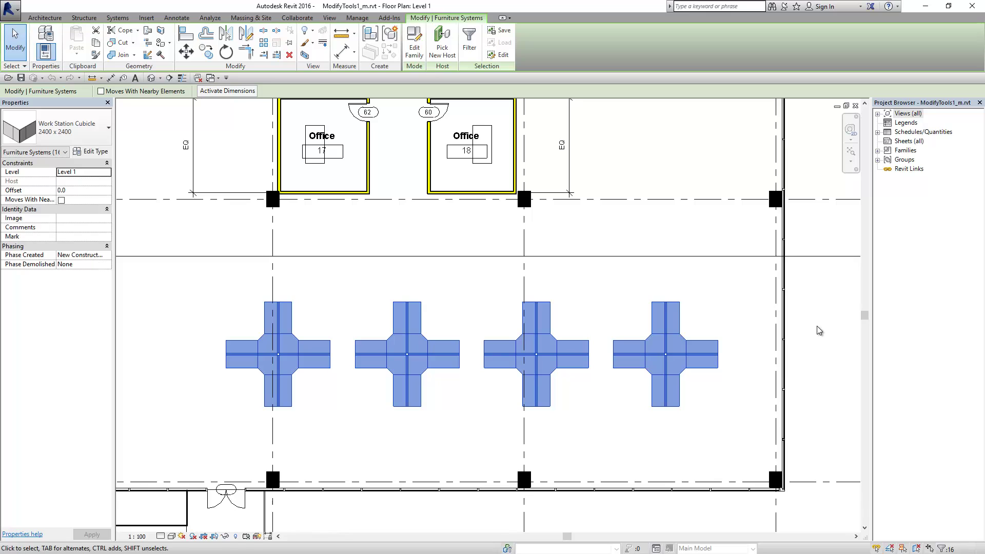
middle_drag(819, 330, 810, 267)
click(65, 153)
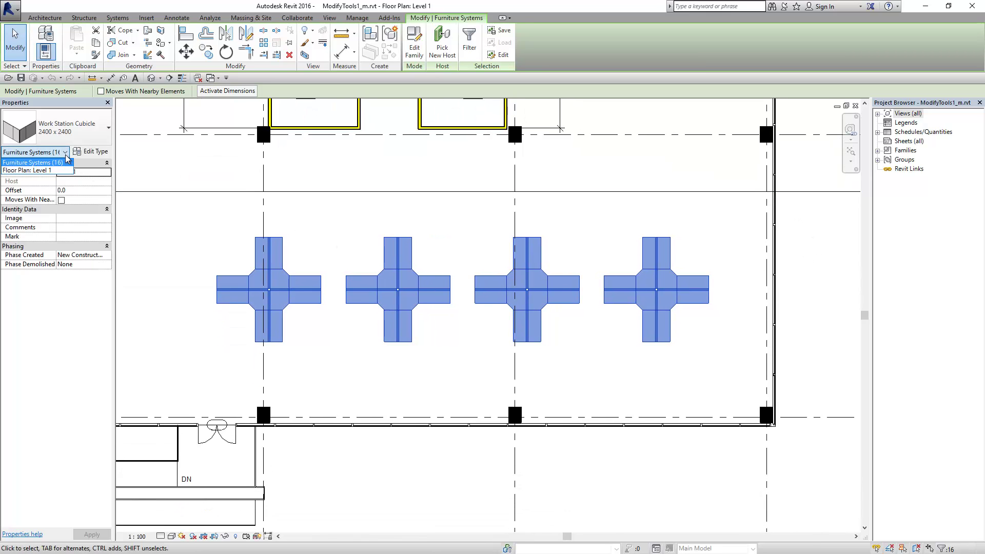
click(31, 163)
click(564, 454)
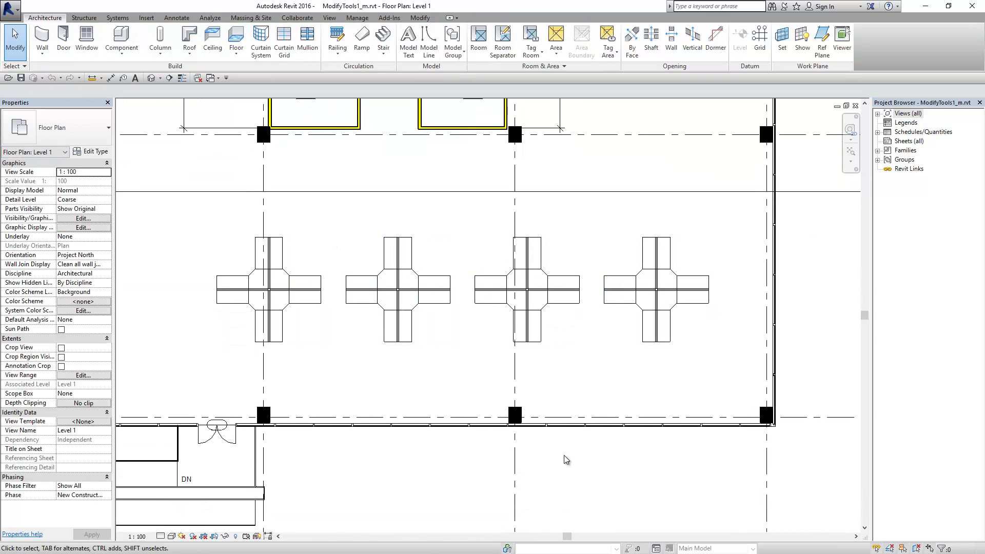
click(665, 328)
right_click(669, 333)
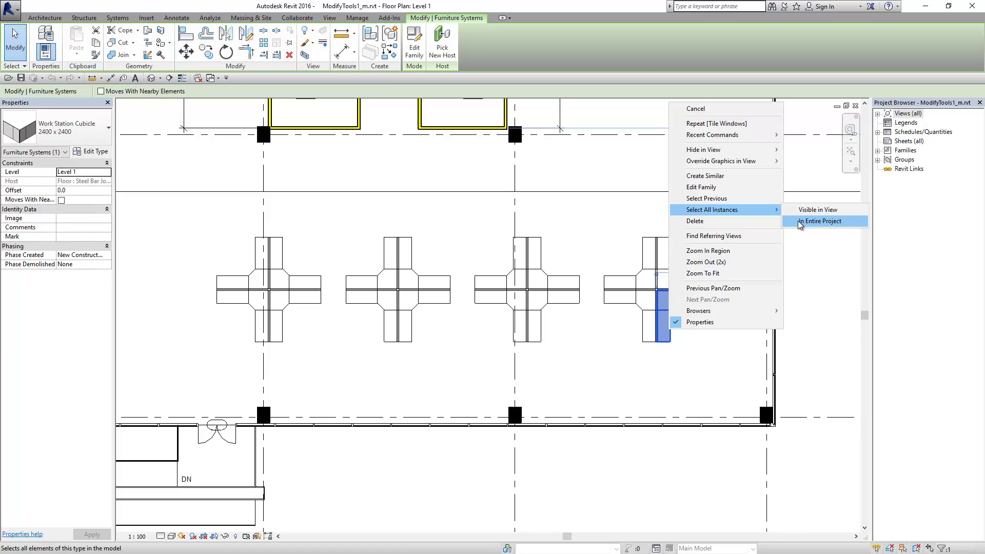
key(Escape)
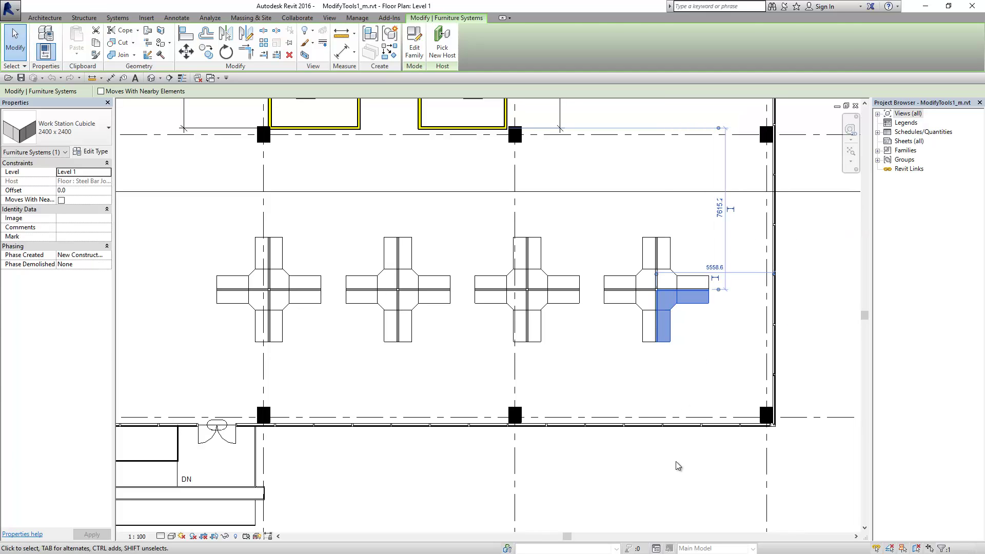
key(Escape)
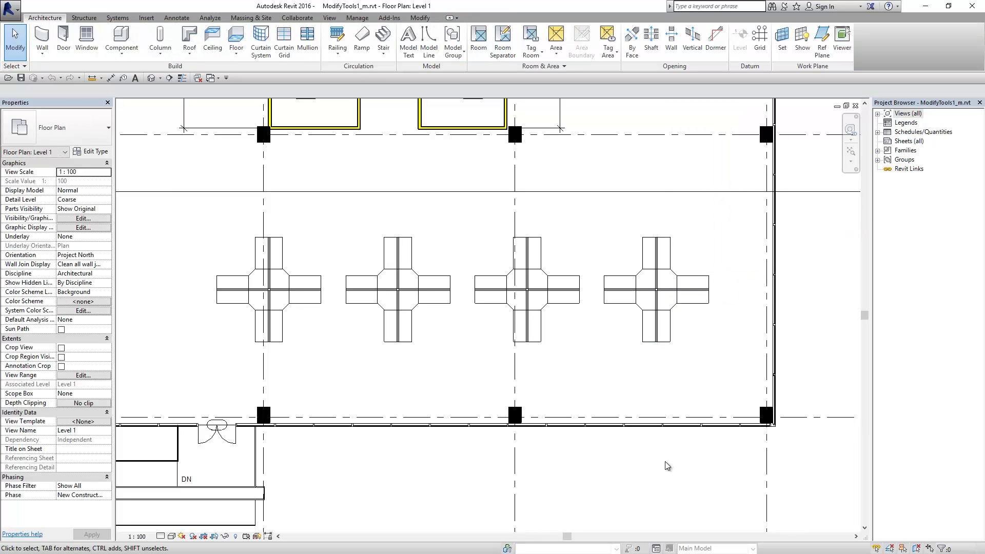
scroll(664, 461, down, 1)
scroll(665, 460, down, 1)
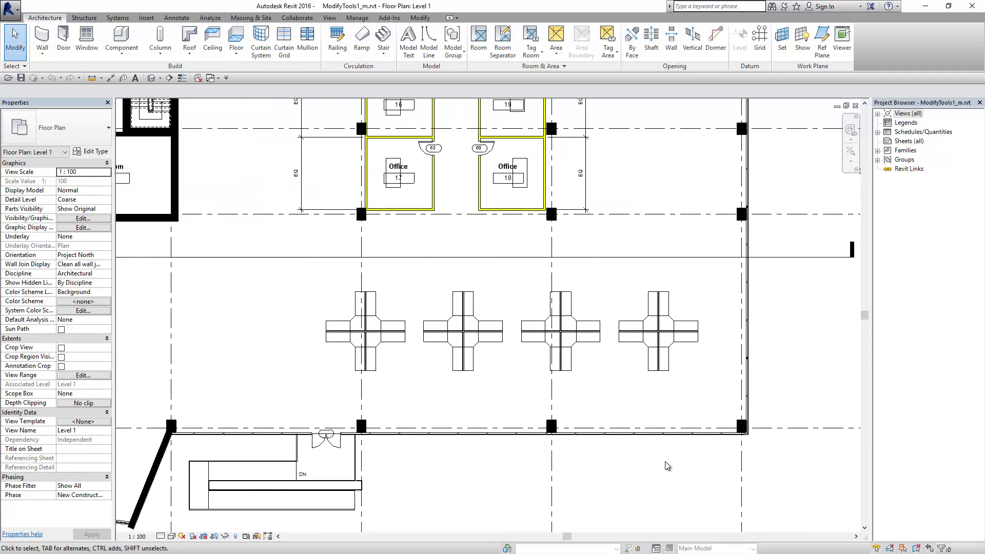
Reselect a workstation cubicle with Select Previous, then switch to the default 3D view.
middle_drag(665, 460, 673, 416)
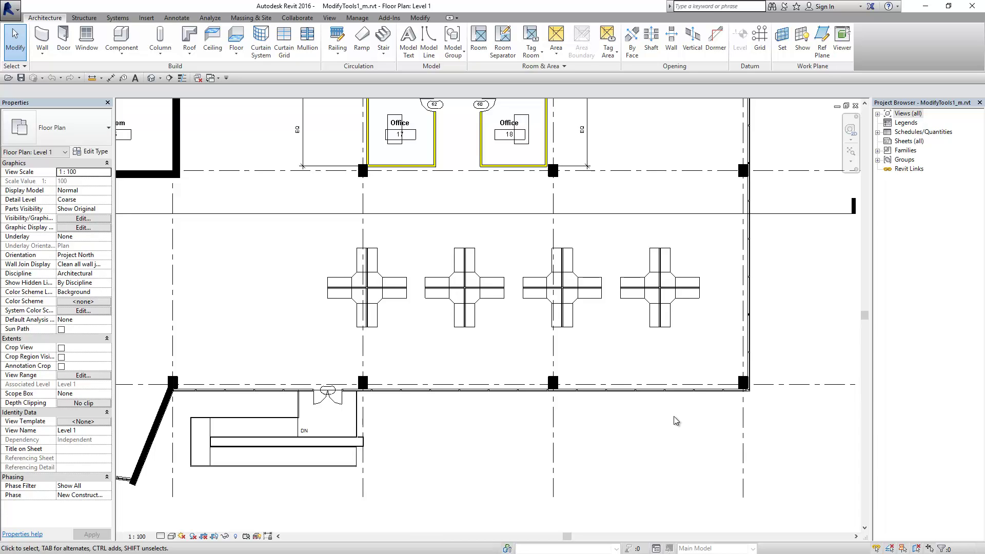
click(680, 293)
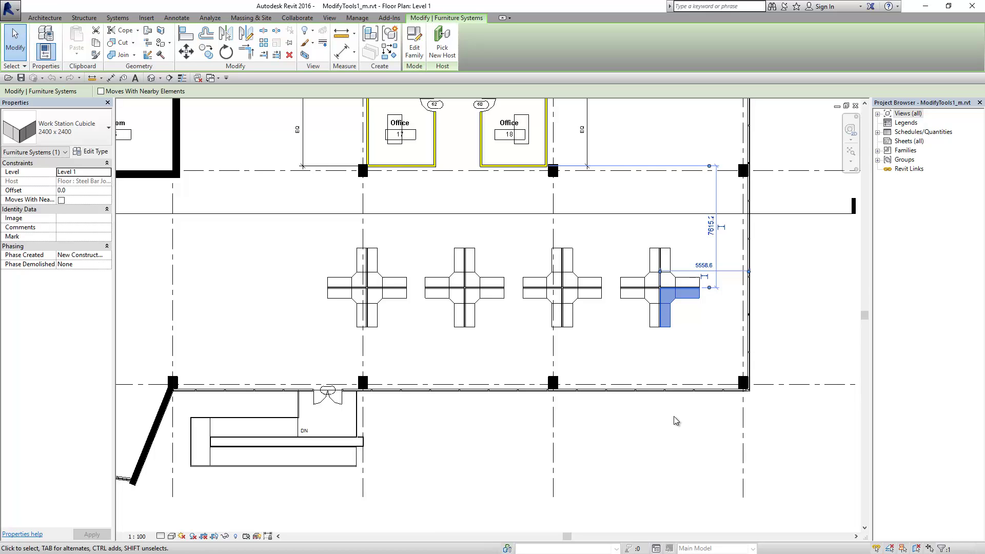
key(Escape)
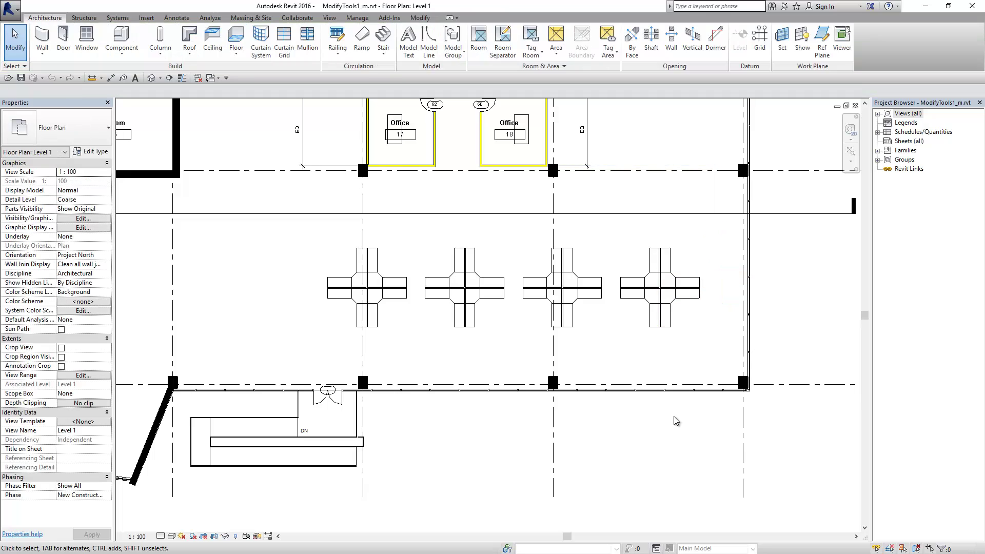
right_click(675, 420)
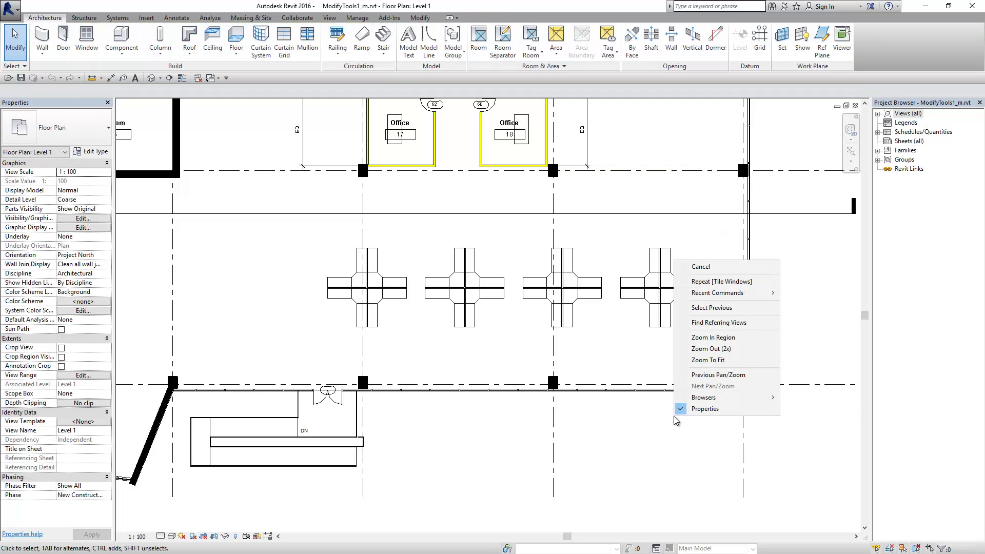
click(695, 307)
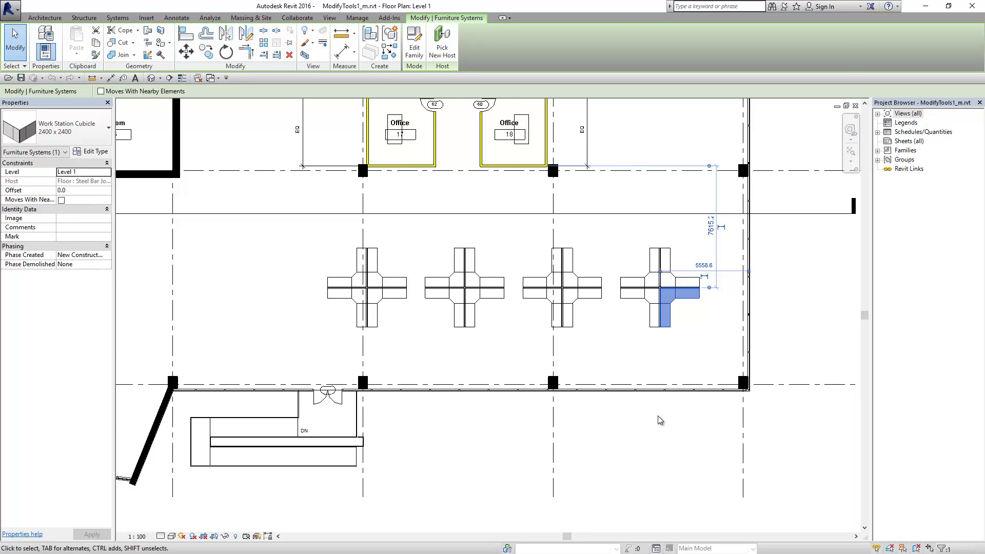
key(Escape)
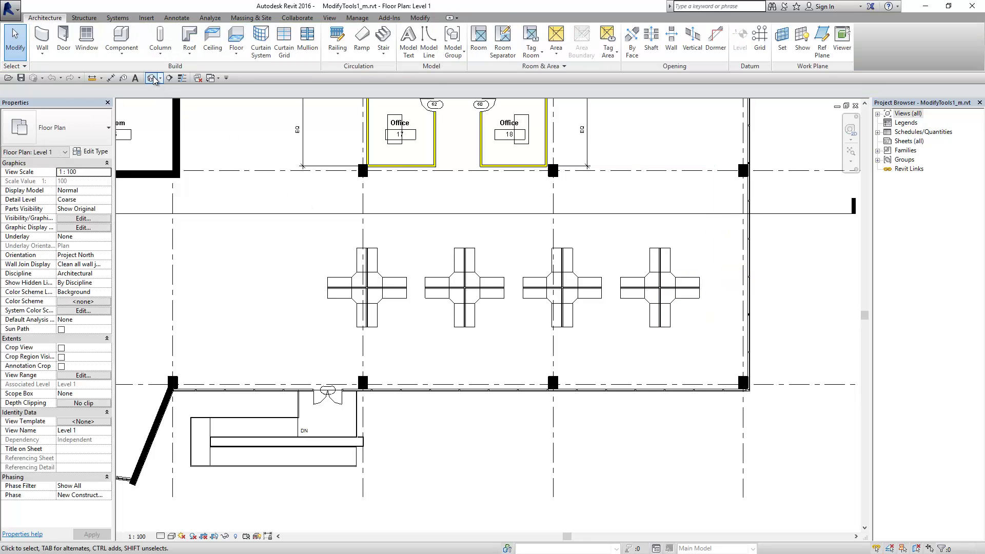
click(152, 78)
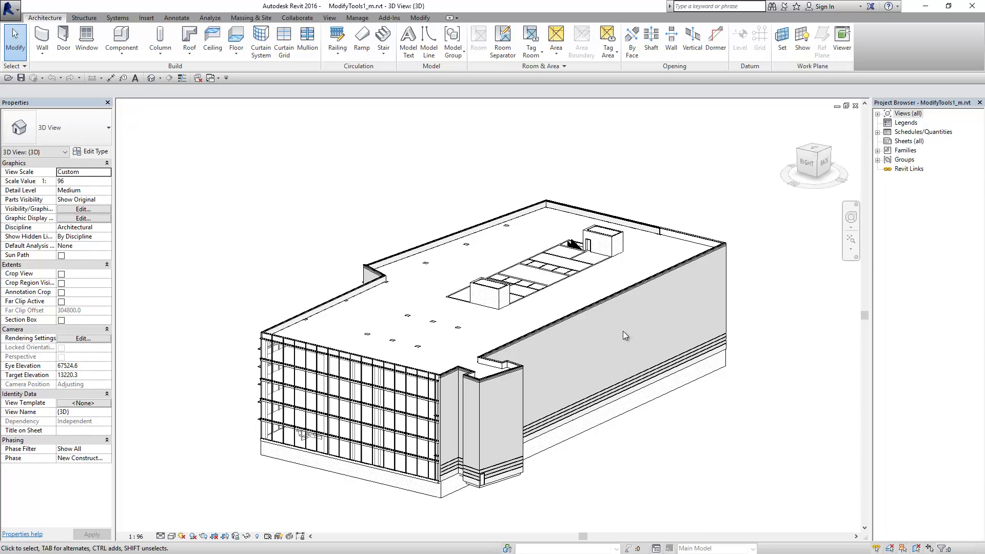
Zoom to fit the whole building and select an exterior wall by its face.
scroll(620, 326, up, 2)
scroll(617, 321, up, 1)
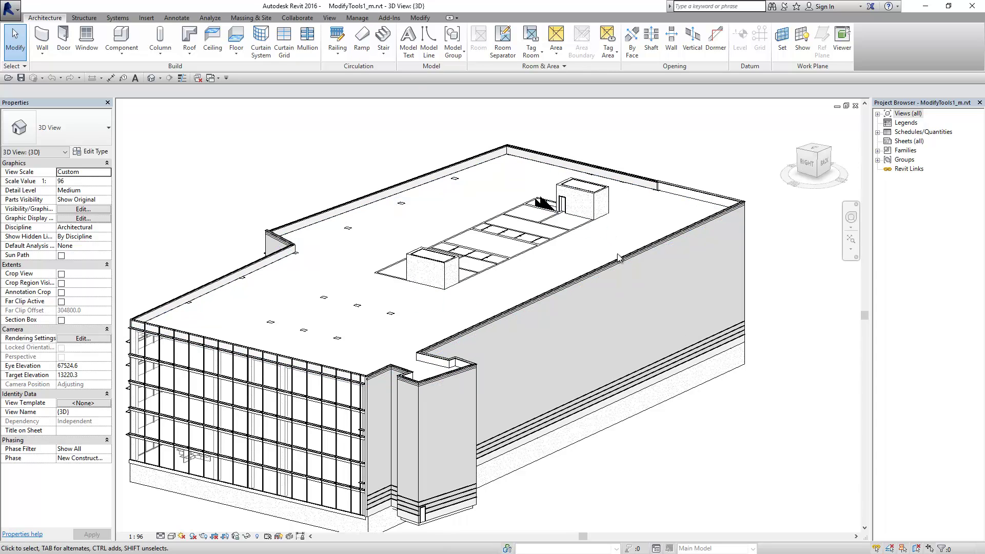
key(z)
key(f)
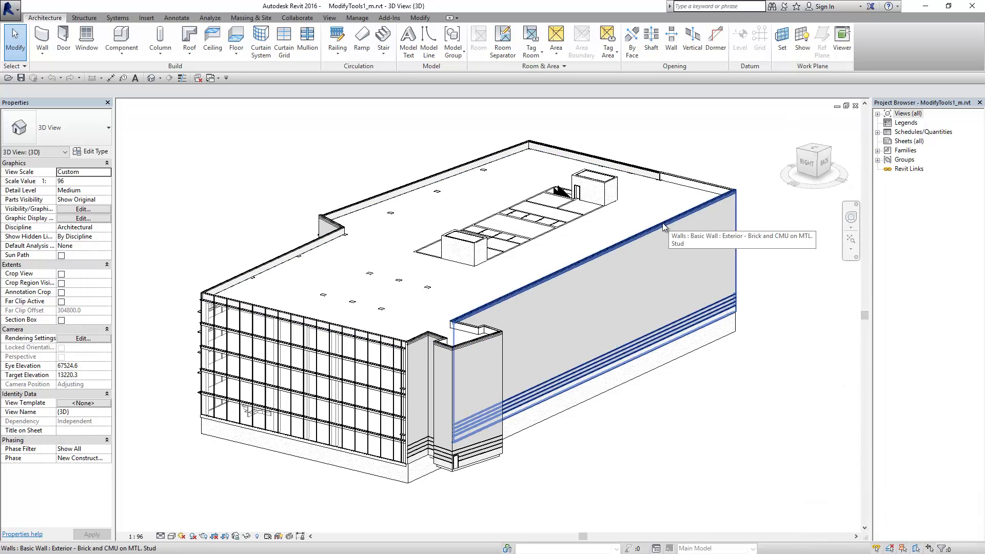
click(617, 300)
click(753, 394)
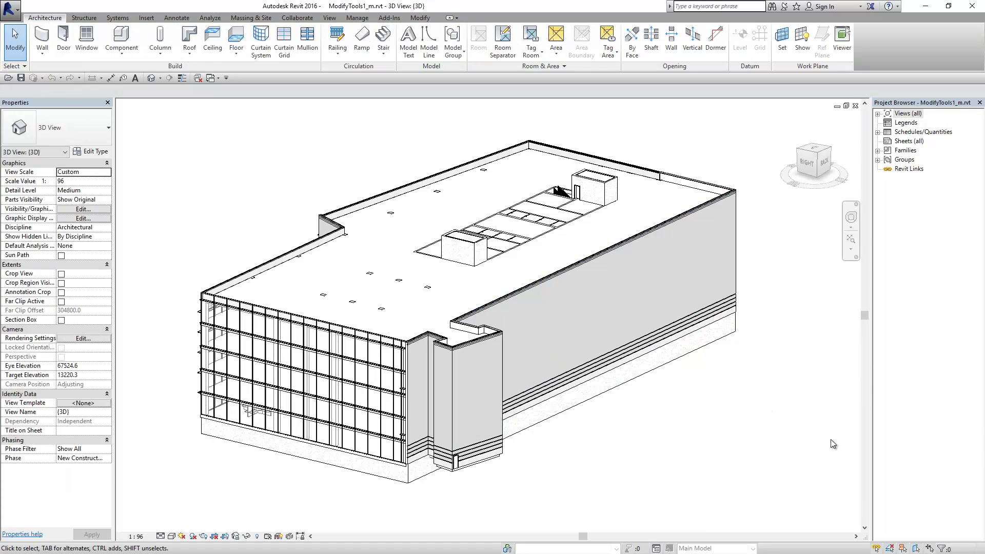
Toggle Select elements by face off and on, retest a wall, and return to ViewCube Home.
click(916, 548)
click(916, 548)
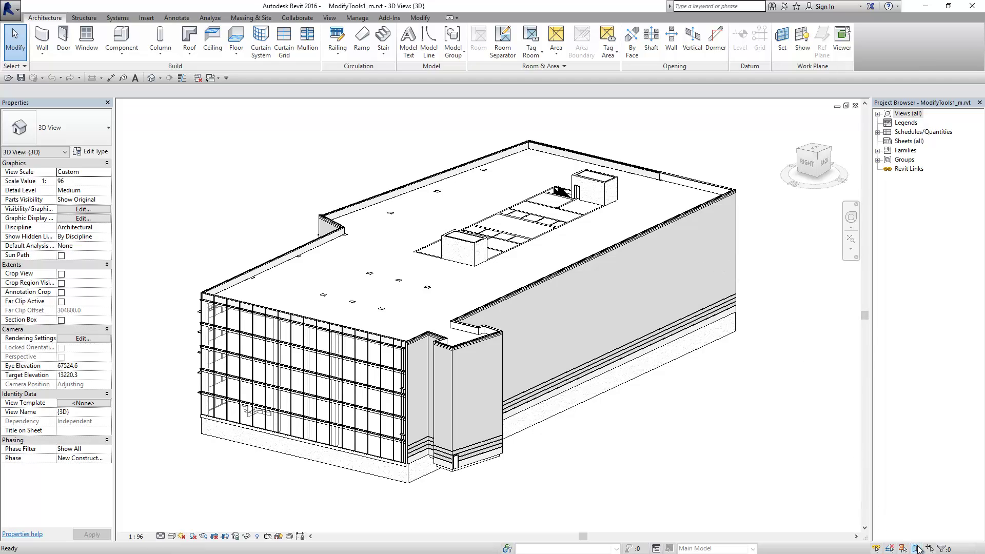
click(615, 307)
click(726, 403)
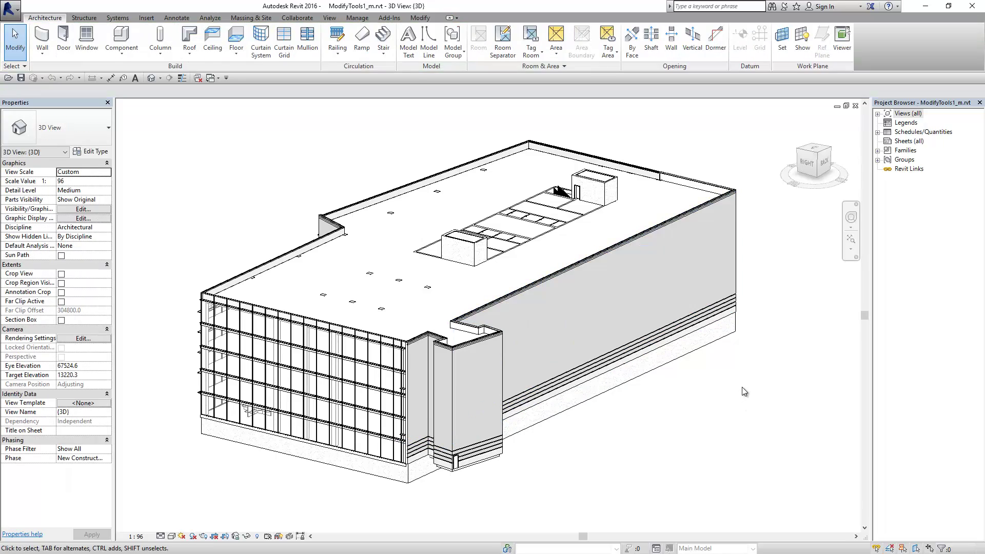
scroll(741, 387, down, 1)
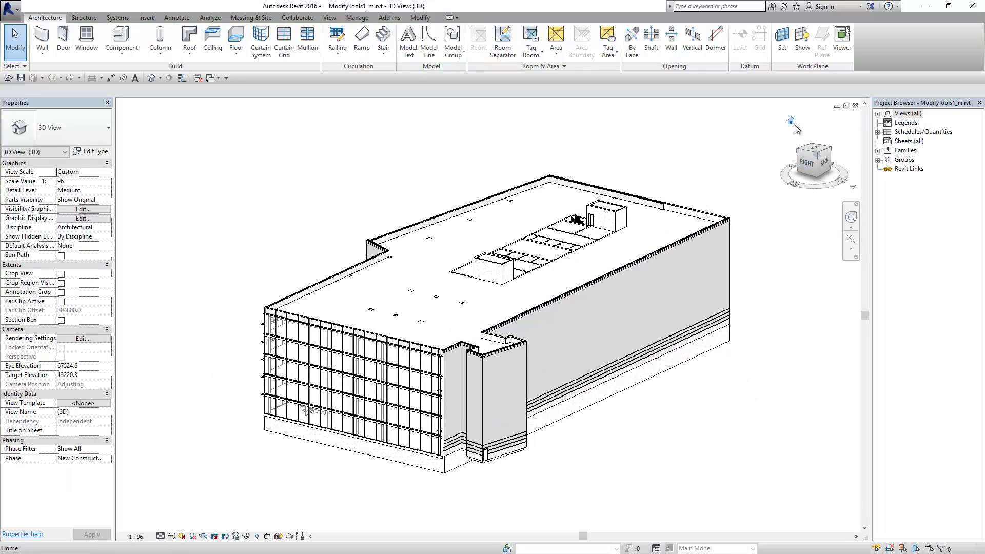
click(791, 121)
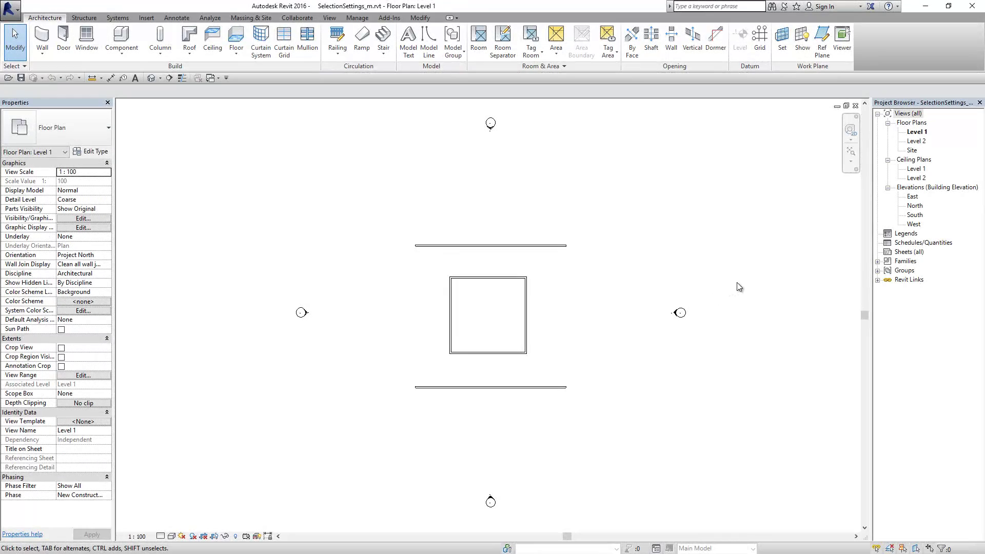
Browse the ribbon, then drop down the Architecture tab's Select panel options.
scroll(732, 284, down, 2)
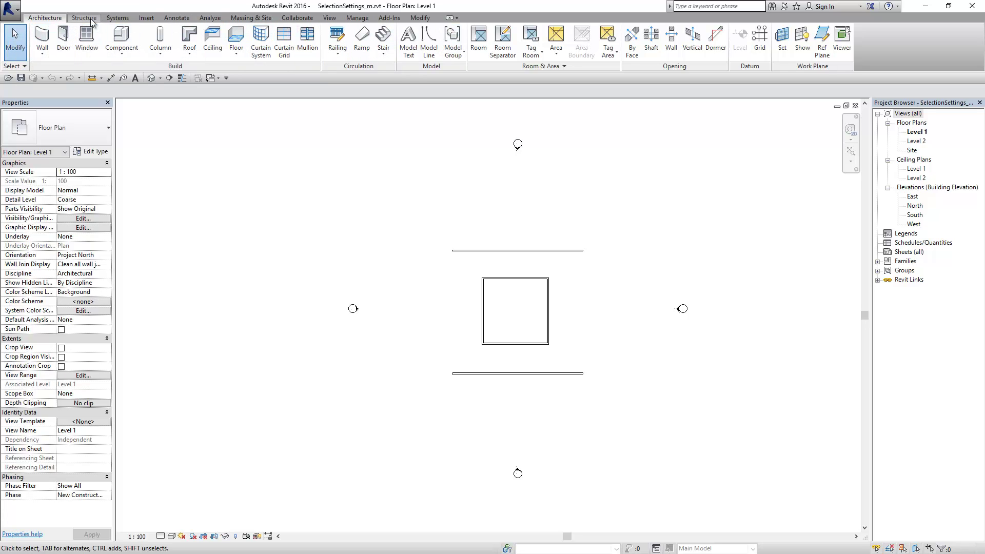
scroll(115, 20, down, 1)
scroll(136, 21, down, 1)
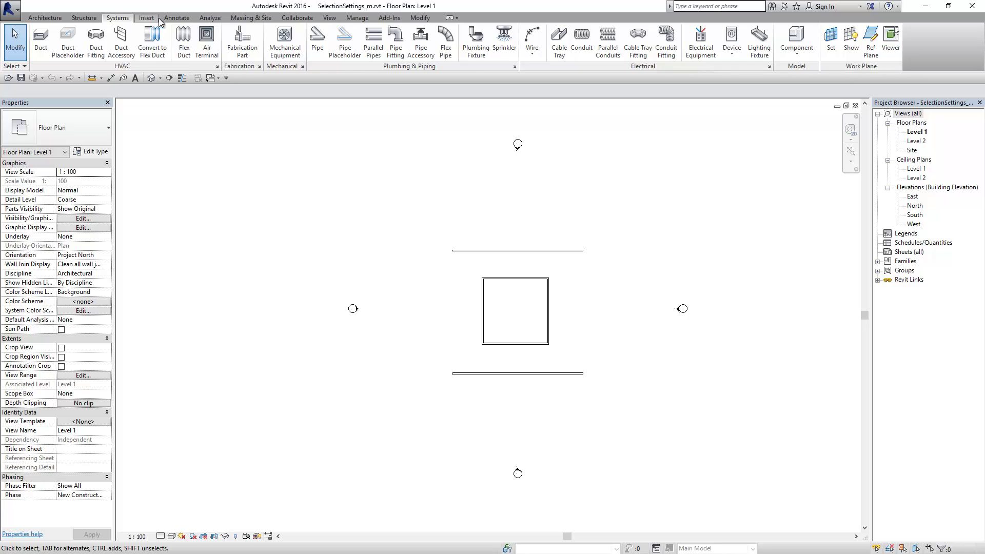
scroll(160, 24, down, 1)
scroll(34, 39, down, 1)
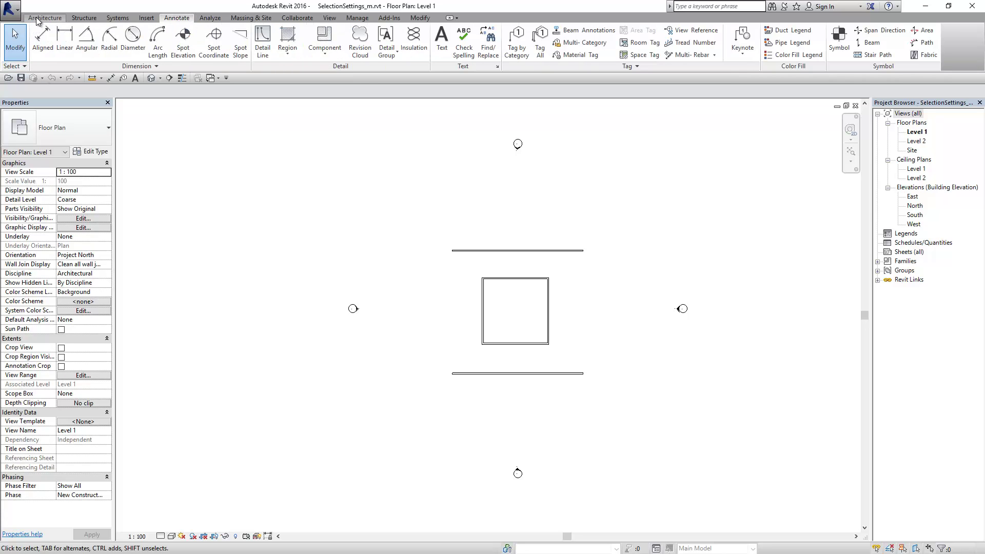
scroll(31, 51, up, 4)
click(25, 67)
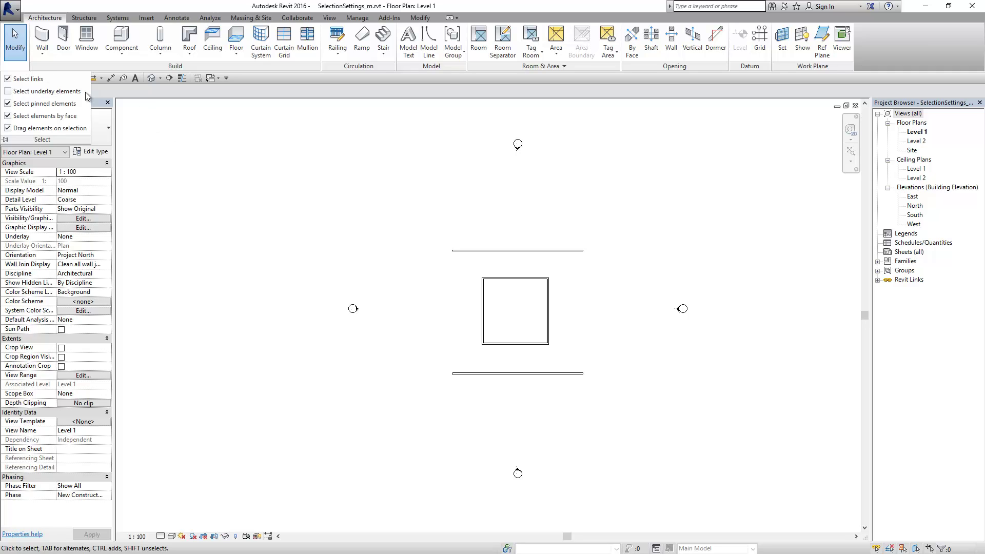
Enable Select underlay elements and test selecting the linked square model.
click(9, 92)
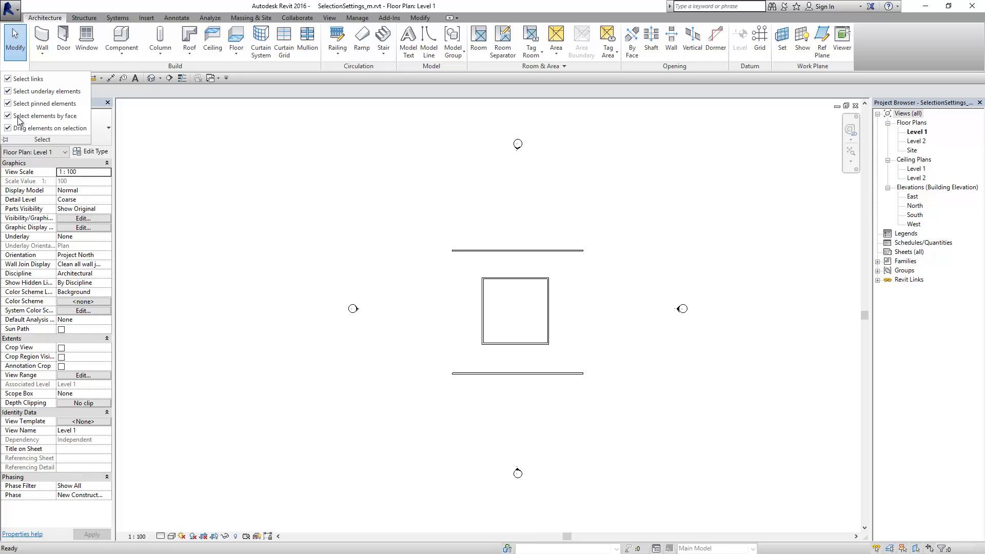
scroll(576, 300, up, 2)
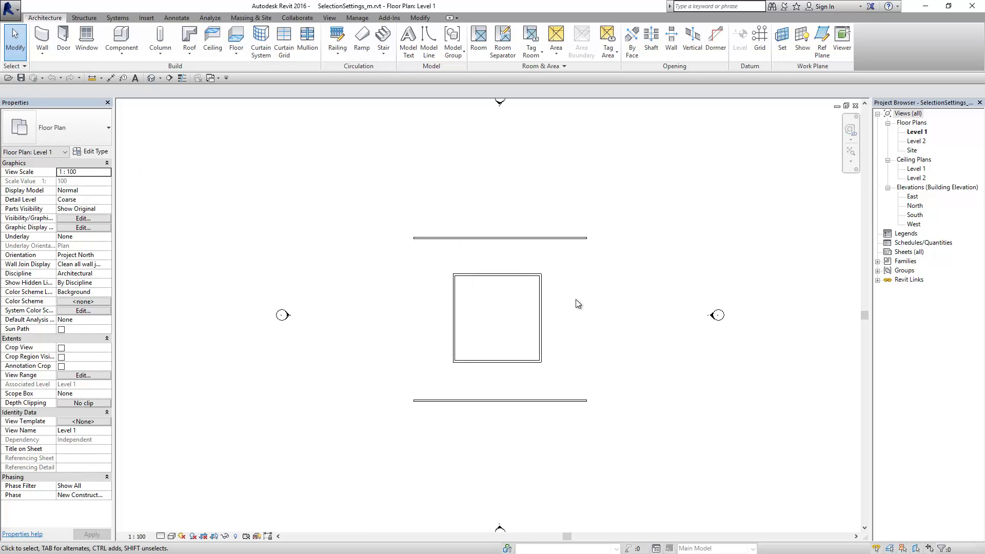
scroll(576, 302, up, 1)
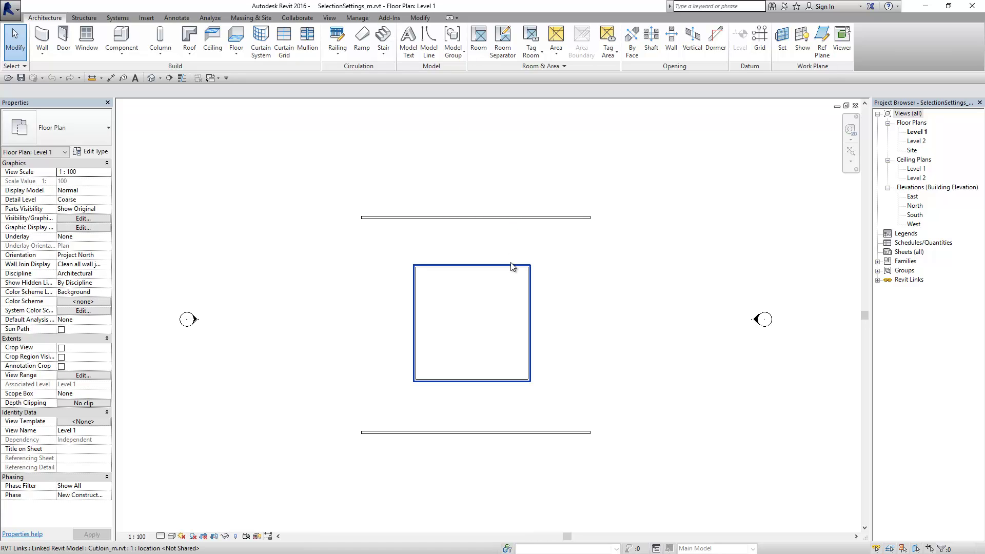
click(528, 267)
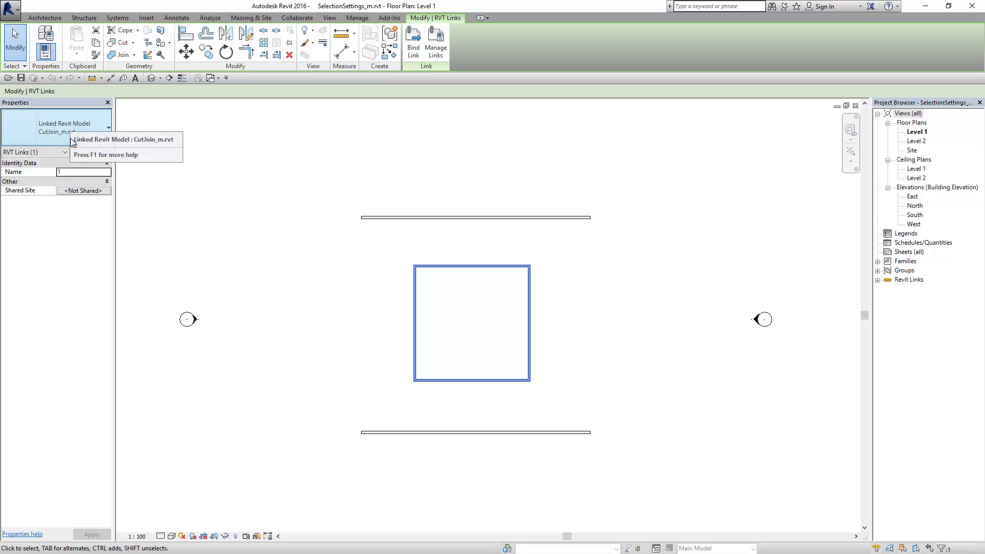
key(Escape)
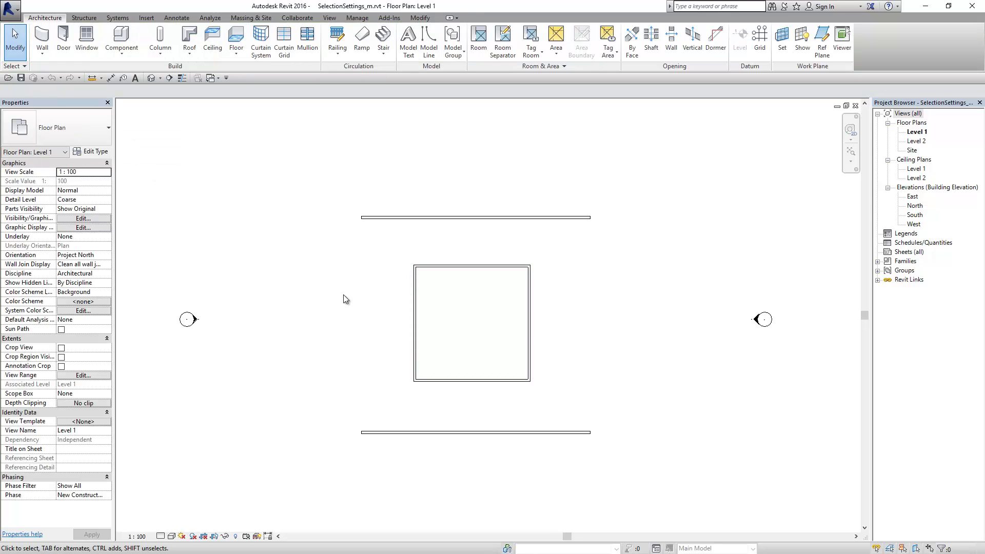
scroll(344, 295, up, 1)
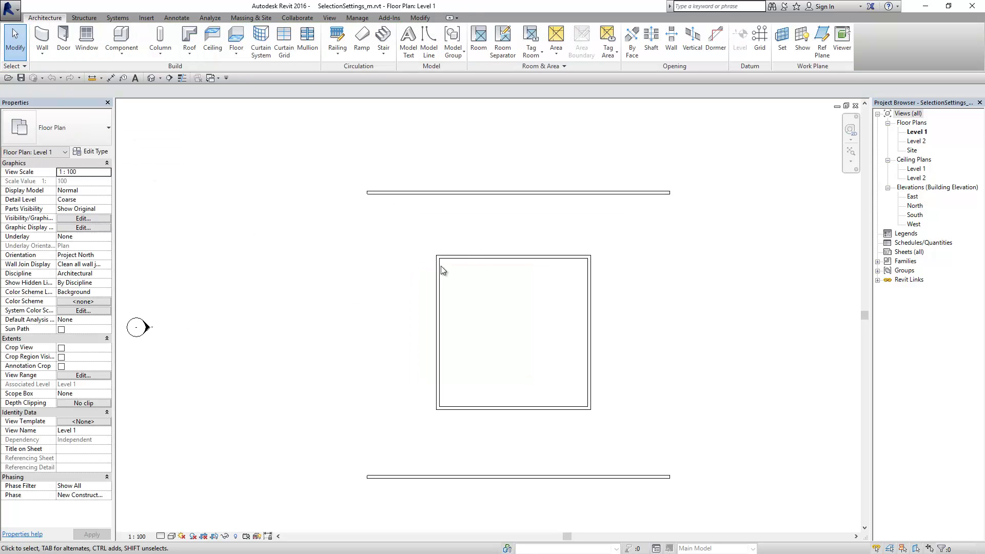
click(479, 256)
key(Escape)
Turn off Select links and confirm window selection no longer picks the linked room.
click(14, 67)
click(8, 79)
drag(624, 250, 431, 444)
drag(610, 260, 417, 416)
click(23, 67)
Draw a 3500-long wall rightward from the square's top-right corner.
click(52, 36)
scroll(609, 267, up, 3)
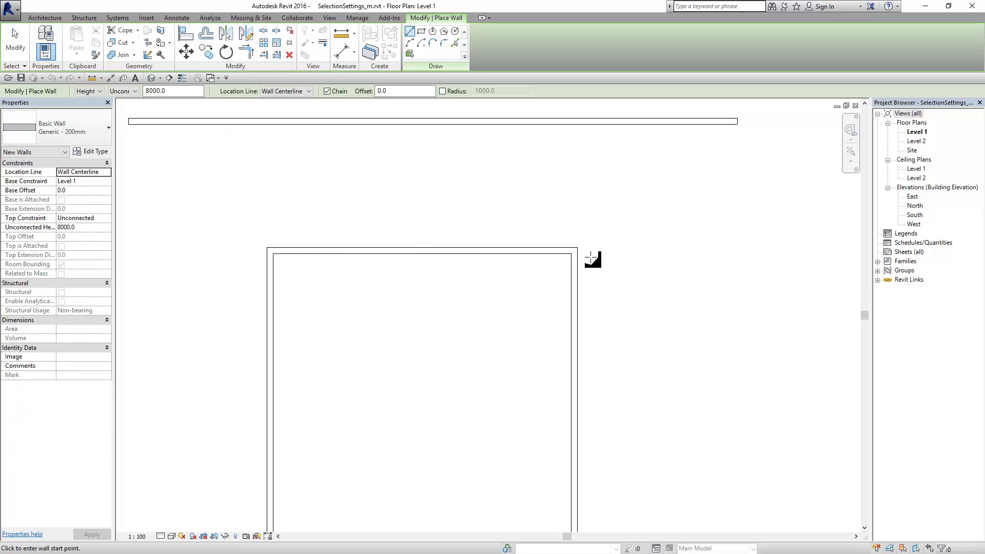
scroll(593, 264, up, 2)
click(575, 245)
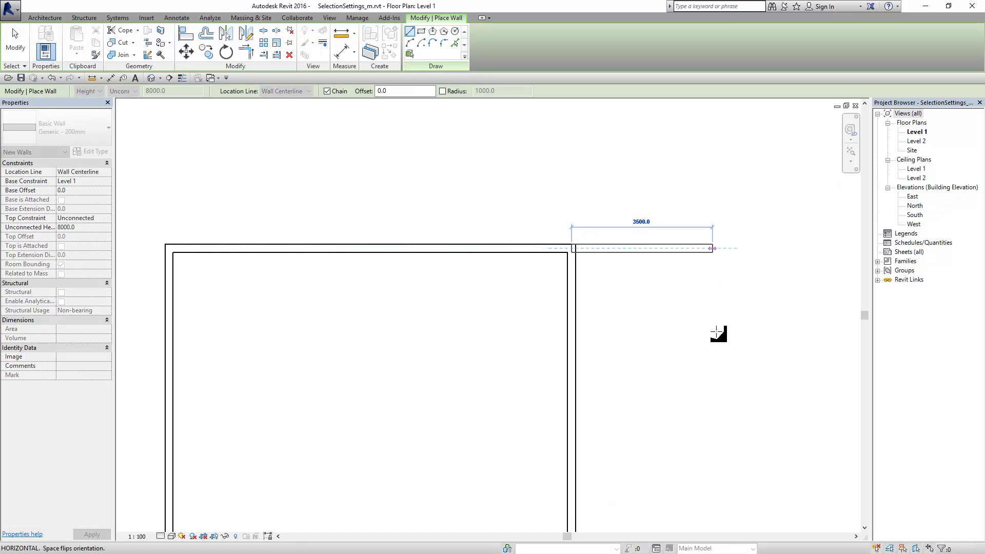
click(737, 252)
key(Escape)
key(Escape)
Snap the new wall's end to a midpoint, deselect, and zoom out to the full plan.
click(612, 255)
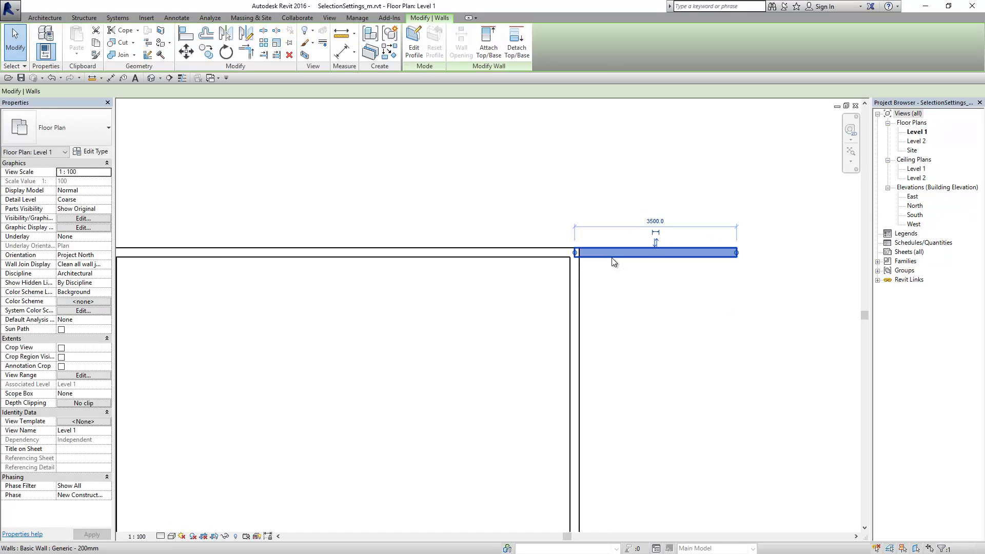
drag(579, 252, 581, 254)
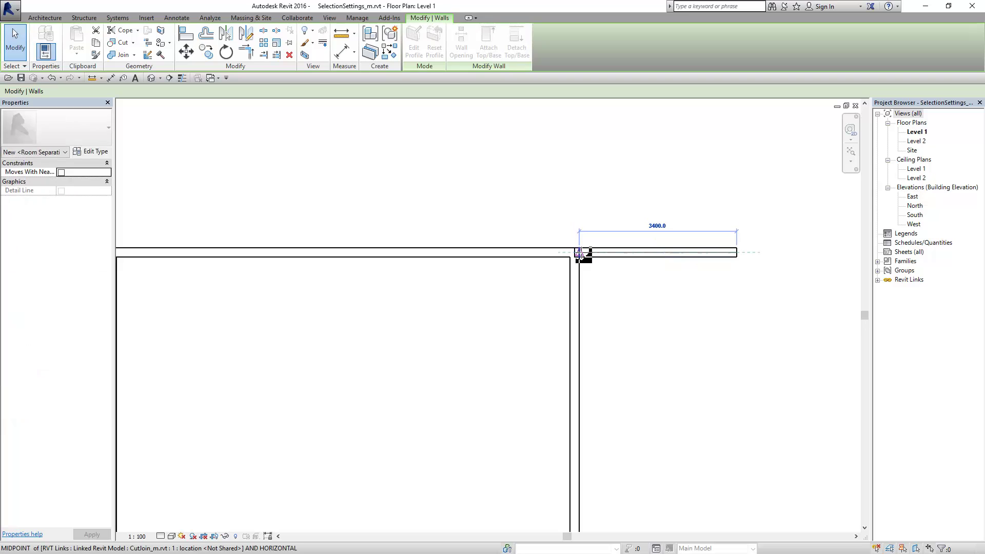
click(604, 298)
scroll(609, 304, down, 2)
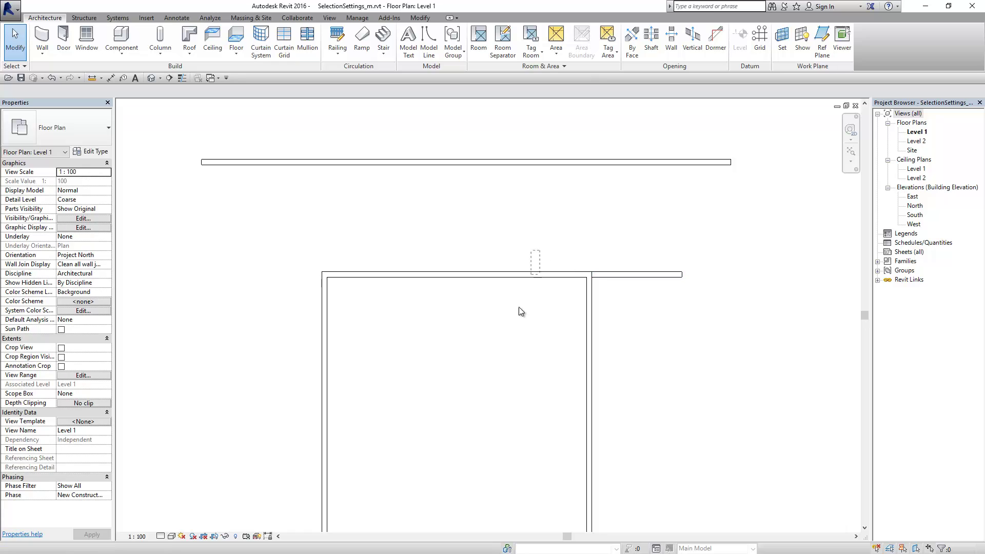
scroll(473, 324, down, 2)
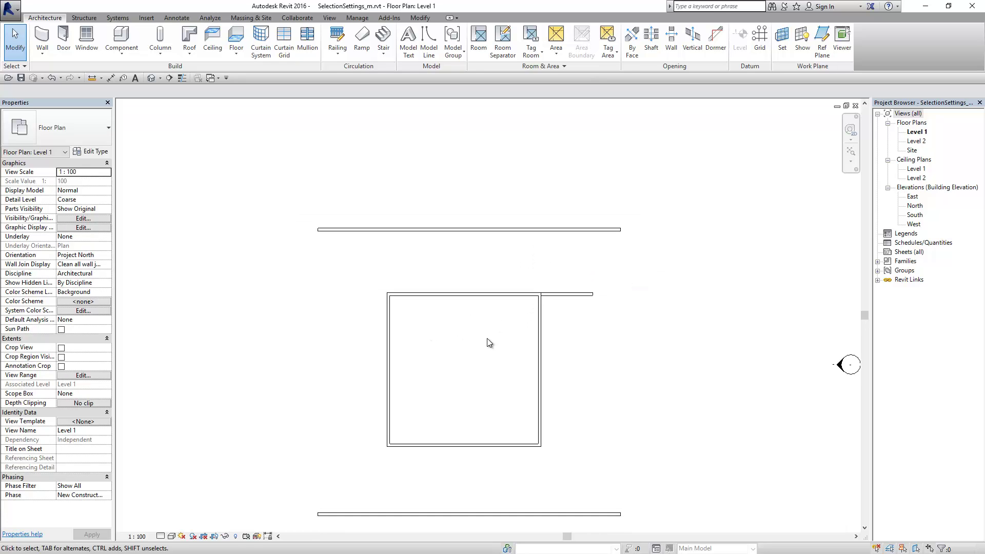
middle_drag(487, 339, 492, 300)
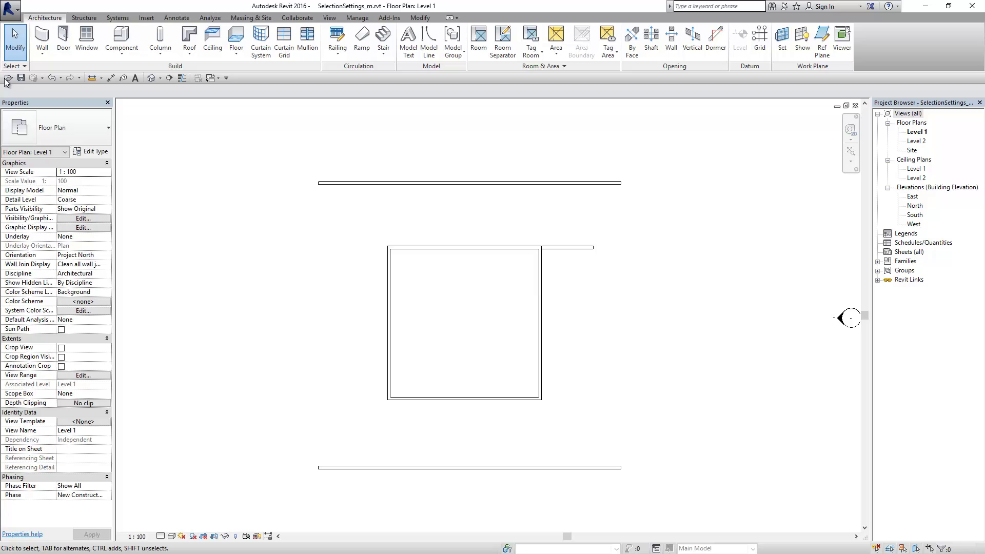
Test selecting the top and bottom walls, then open the Level 2 floor plan.
click(541, 183)
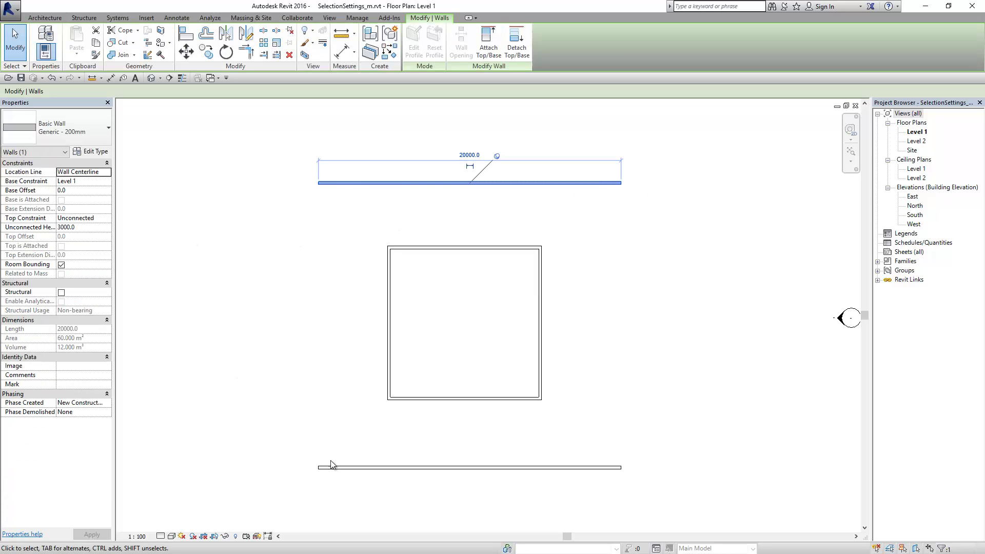
click(363, 468)
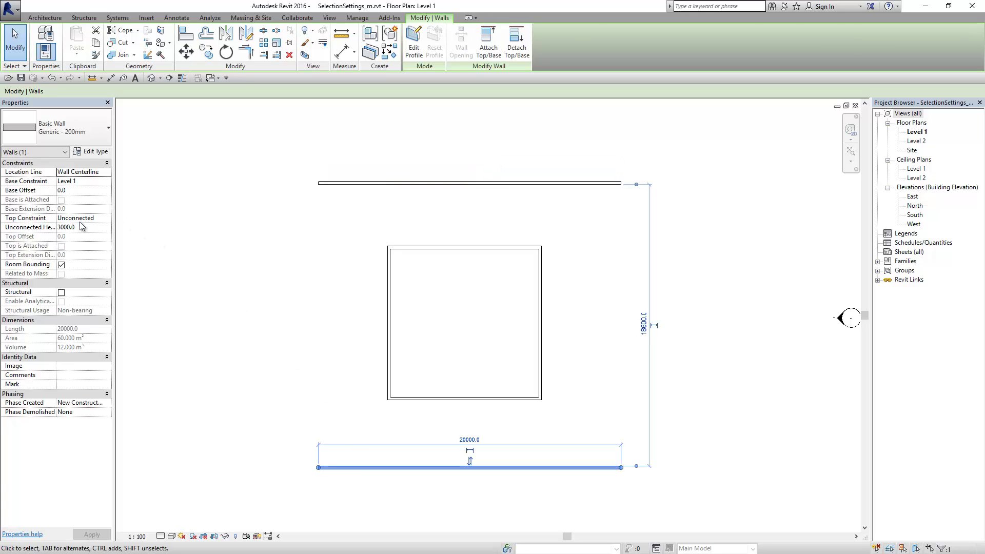
click(194, 276)
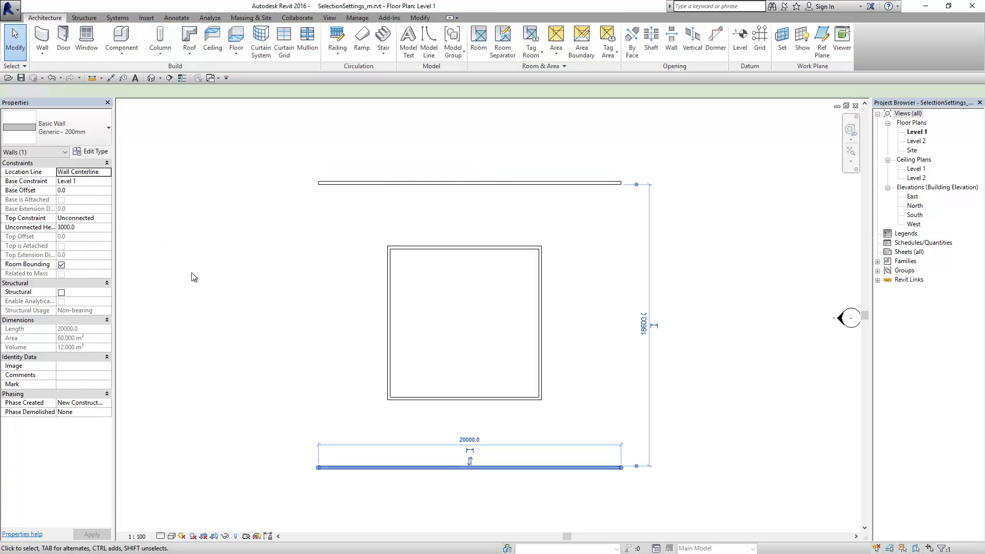
double_click(916, 141)
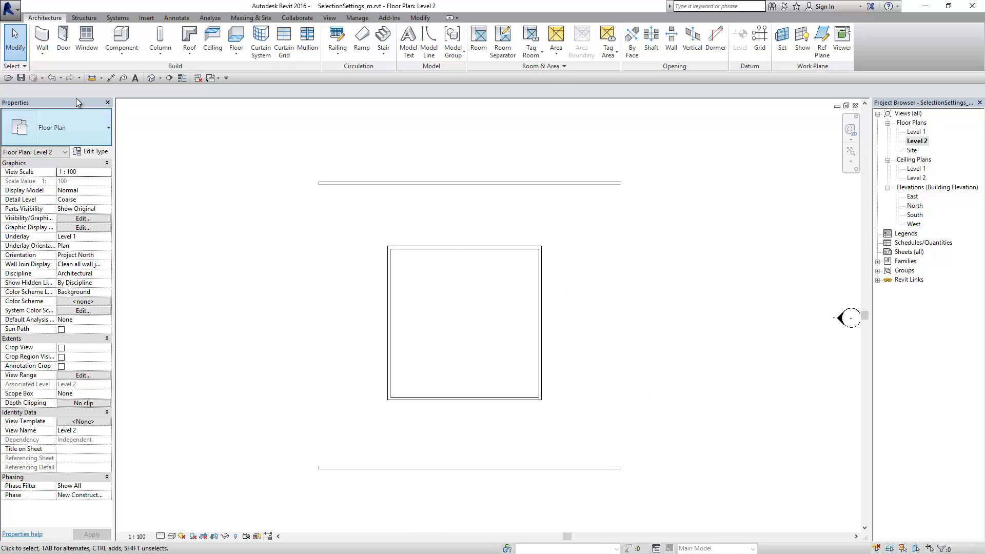
Check the selection options and try clicking the Level 1 walls shown as underlay.
click(23, 66)
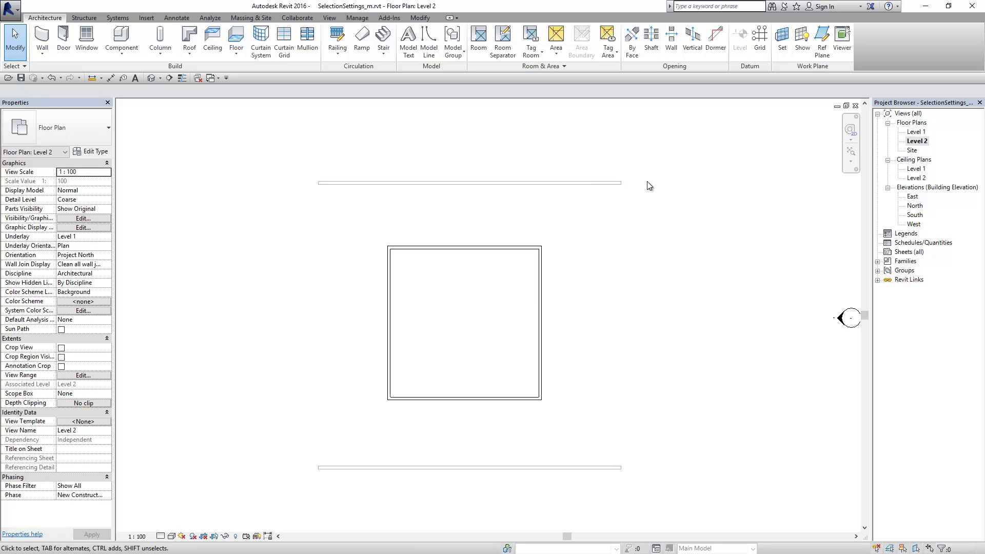
click(573, 183)
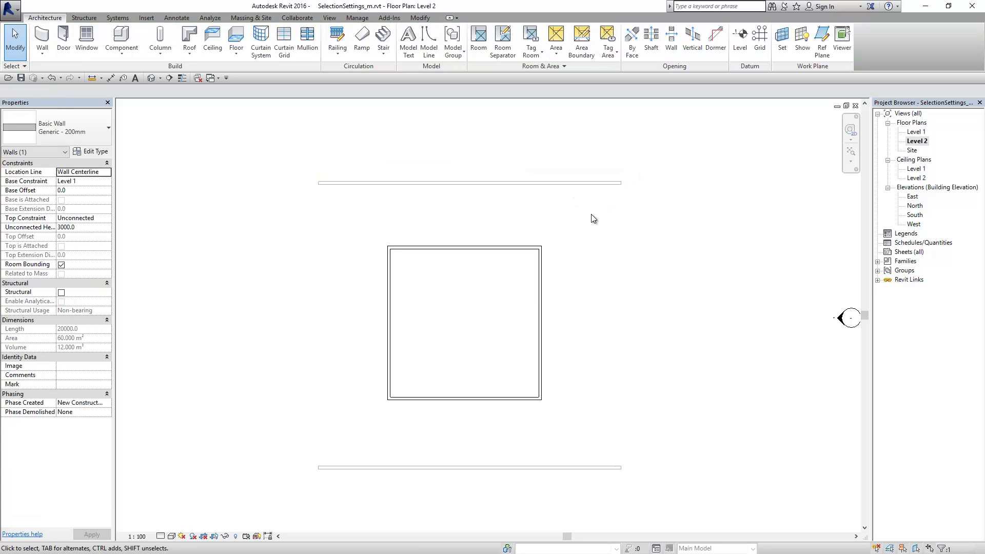
click(591, 214)
click(562, 467)
click(681, 315)
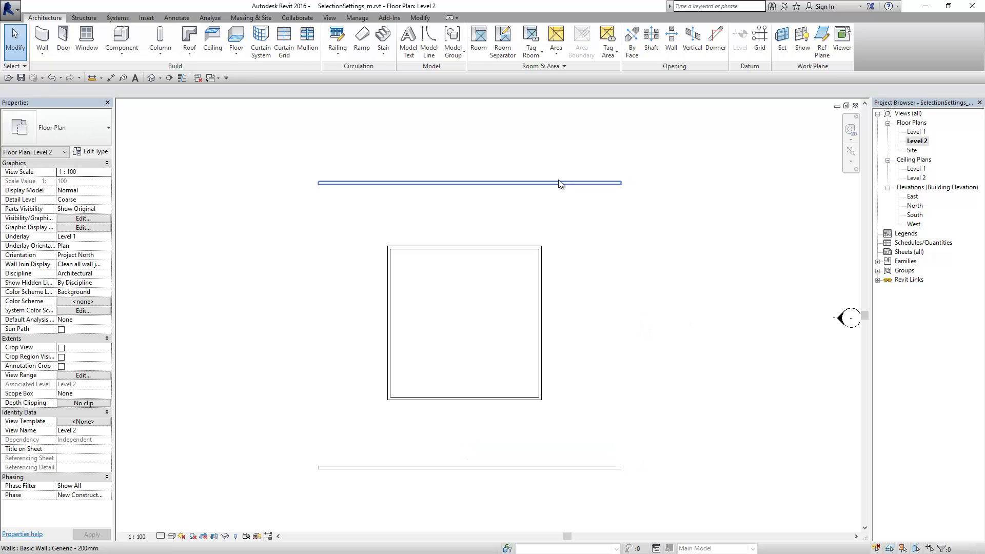
click(559, 184)
click(652, 228)
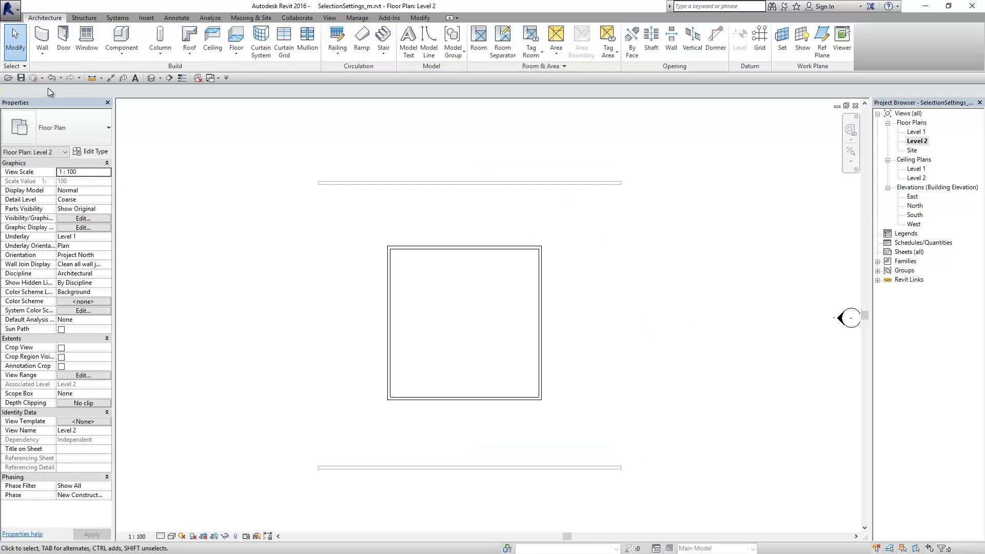
Turn off Select underlay elements and confirm window drags miss the underlay walls.
click(24, 66)
drag(653, 151, 316, 219)
drag(257, 439, 749, 496)
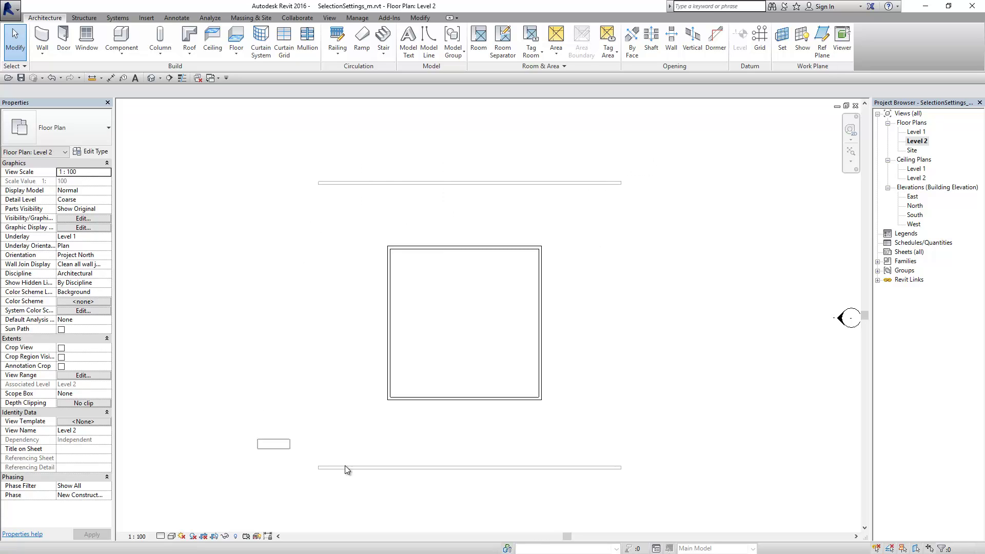
drag(707, 454, 289, 508)
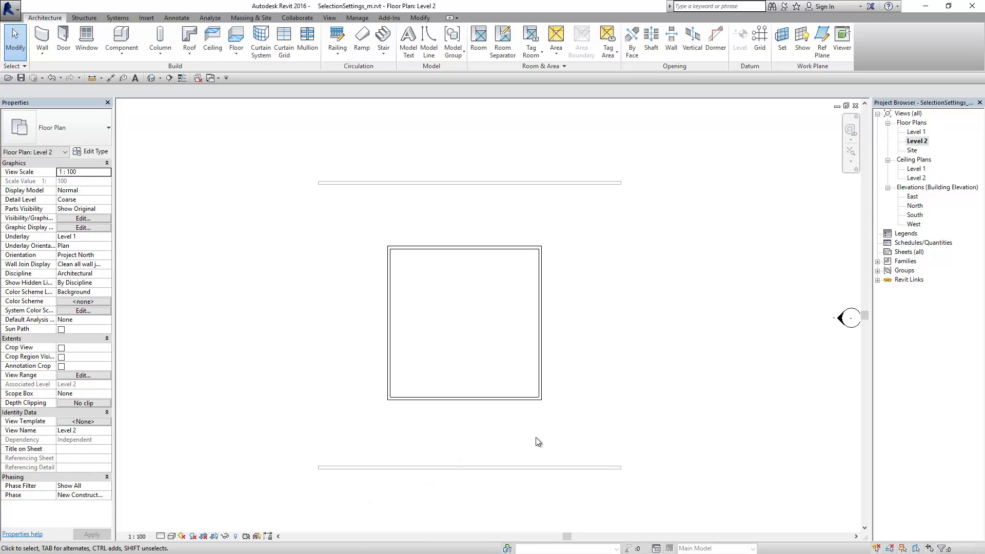
scroll(536, 437, up, 1)
Confirm crossing windows no longer pick the underlay walls, then return to Level 1.
drag(675, 456, 269, 495)
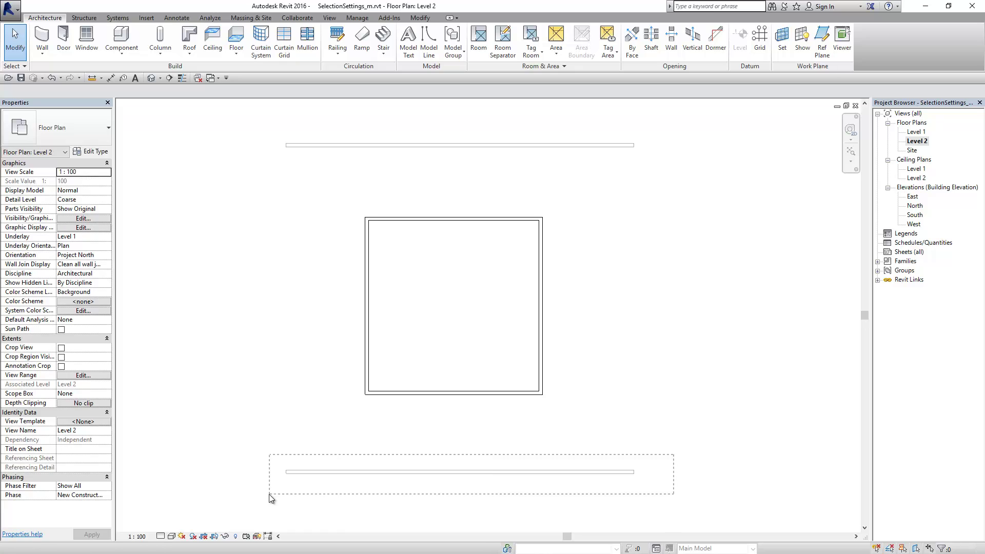
mouse_move(681, 126)
mouse_down()
mouse_move(497, 170)
mouse_move(266, 173)
mouse_up()
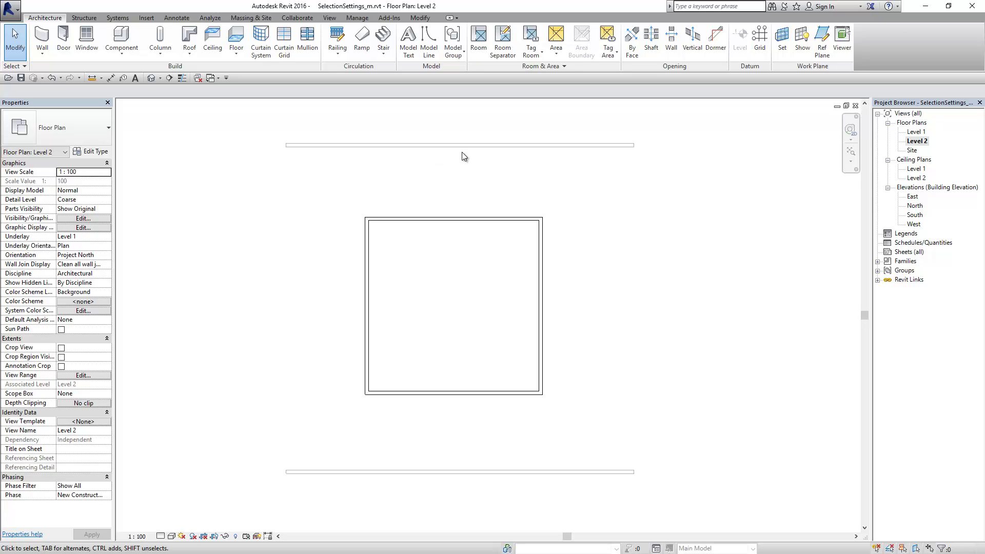
drag(638, 128, 245, 166)
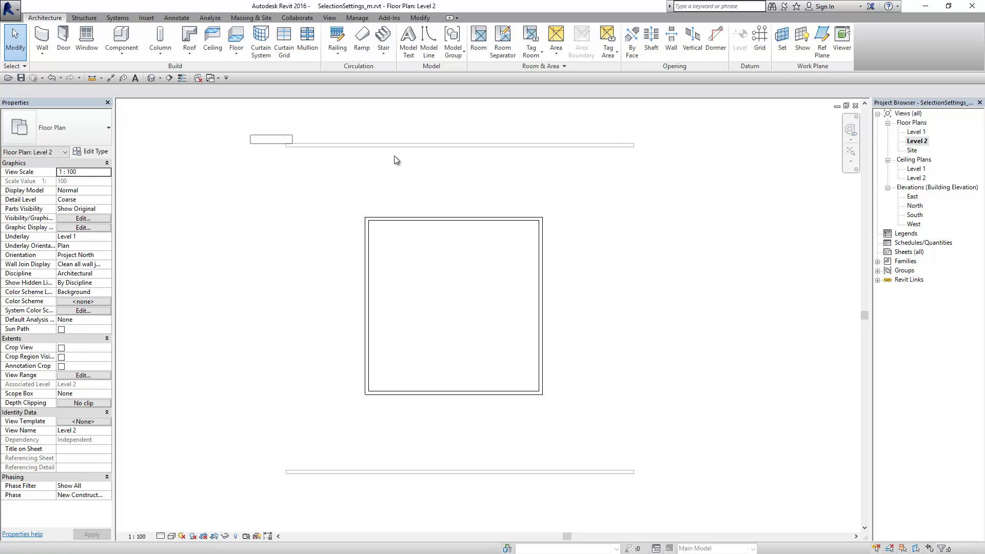
click(16, 67)
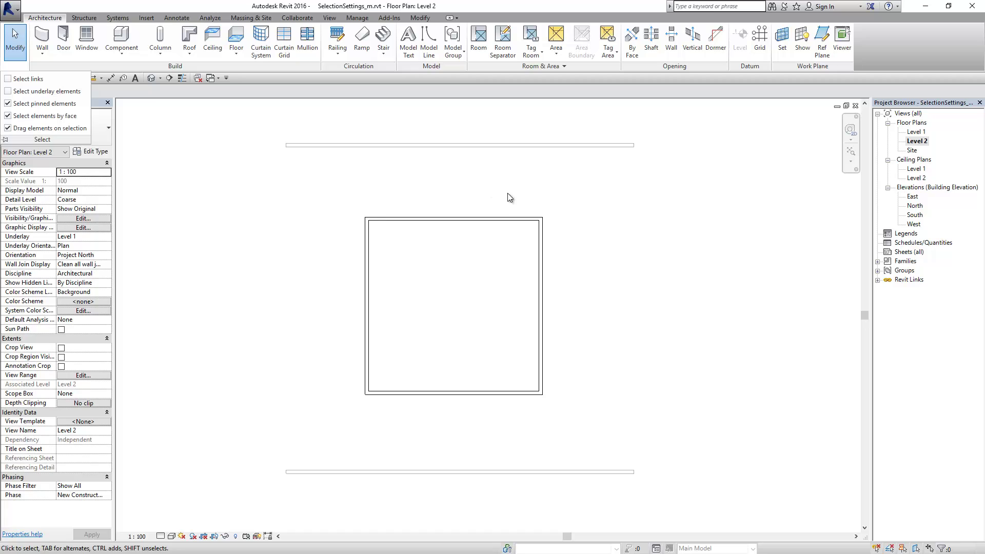
scroll(475, 178, down, 1)
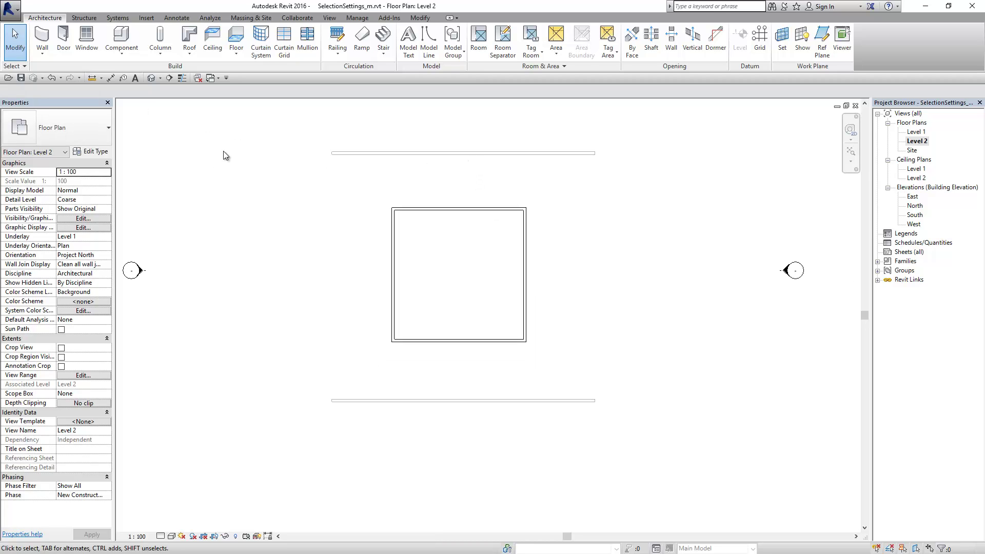
double_click(918, 132)
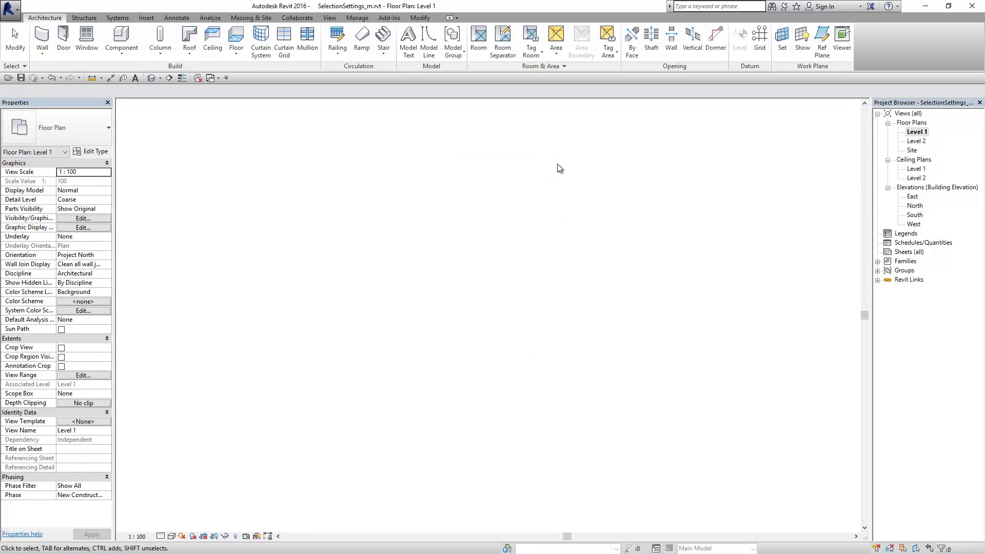
Pin the top wall on Level 1 and check that it still selects.
click(545, 183)
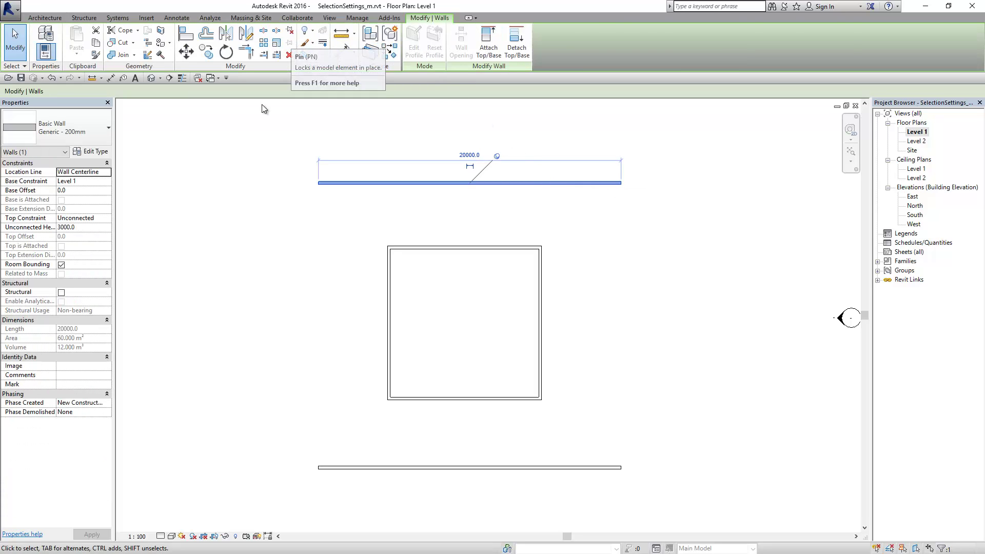
click(260, 241)
click(436, 183)
click(282, 263)
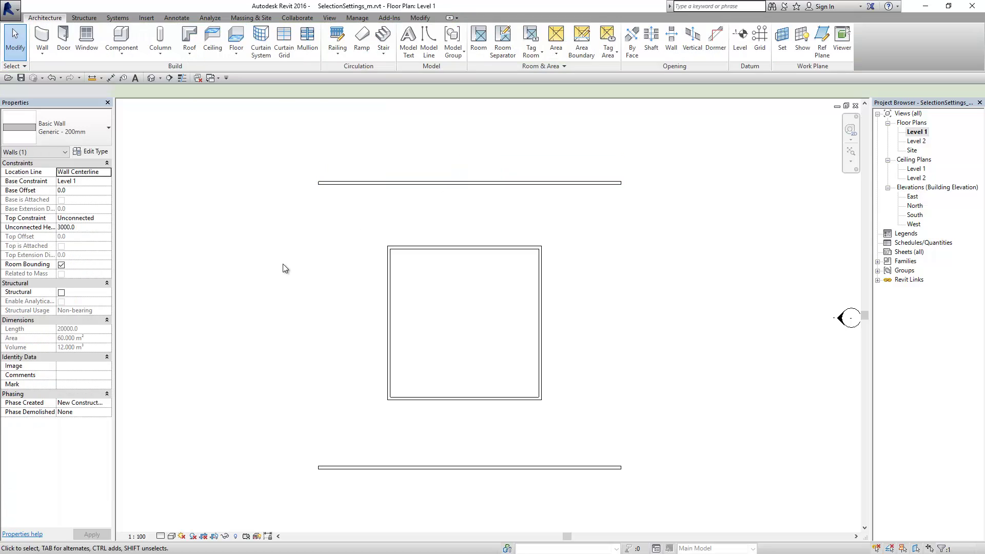
Turn off Select pinned elements after window-selection tests, then view the default 3D view.
click(20, 67)
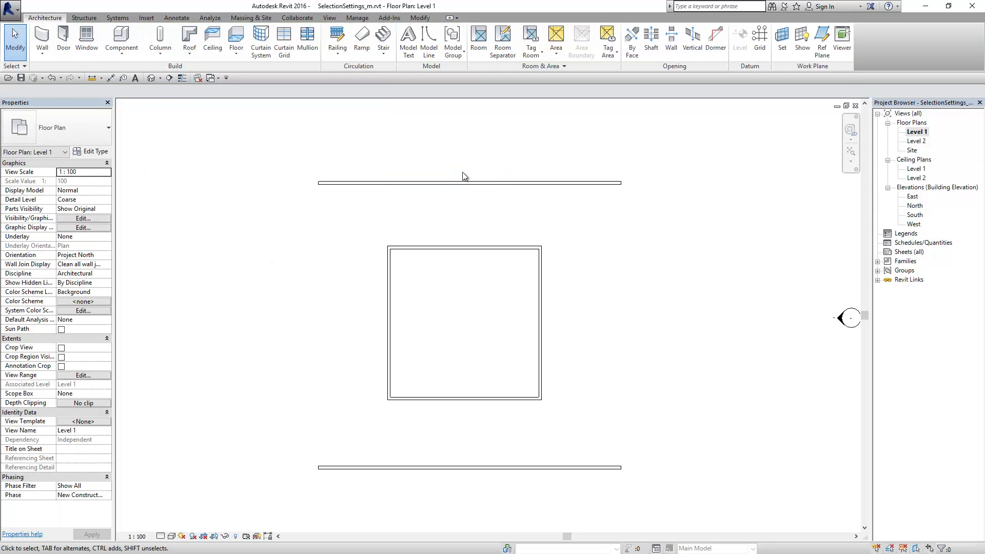
mouse_move(297, 163)
mouse_down()
mouse_move(578, 209)
mouse_move(646, 209)
mouse_up()
mouse_move(671, 450)
mouse_down()
mouse_move(506, 482)
mouse_move(215, 502)
mouse_up()
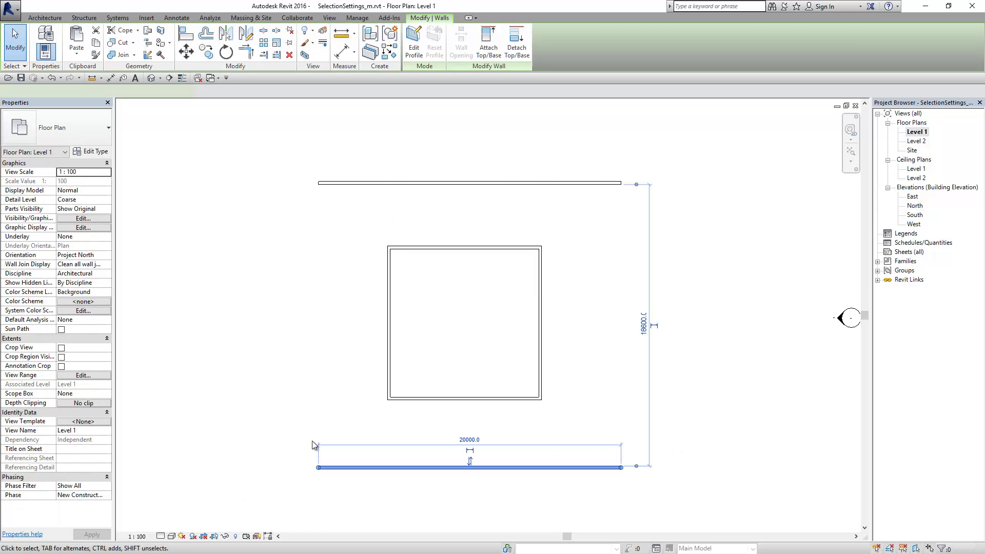
click(306, 399)
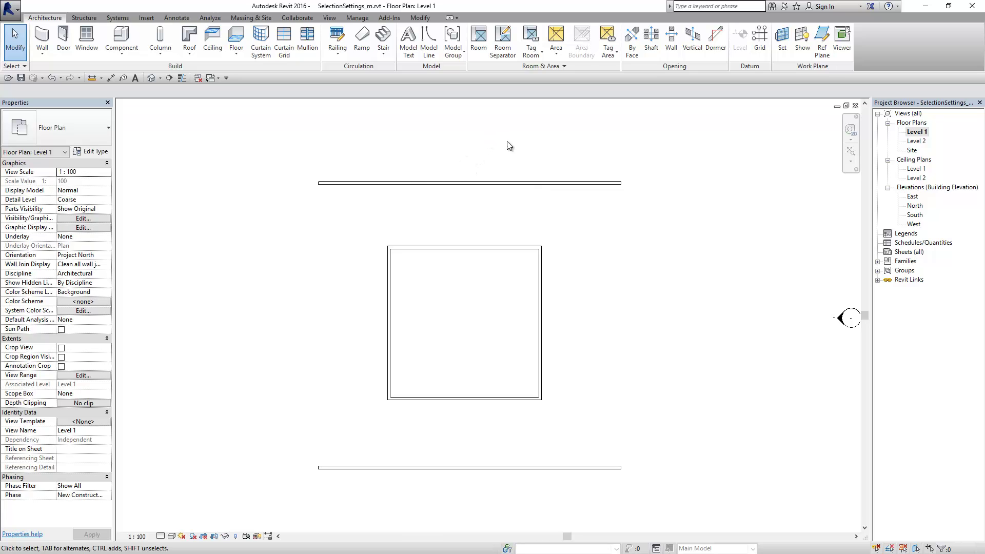
mouse_move(657, 166)
mouse_down()
mouse_move(292, 161)
mouse_move(587, 205)
mouse_up()
click(21, 67)
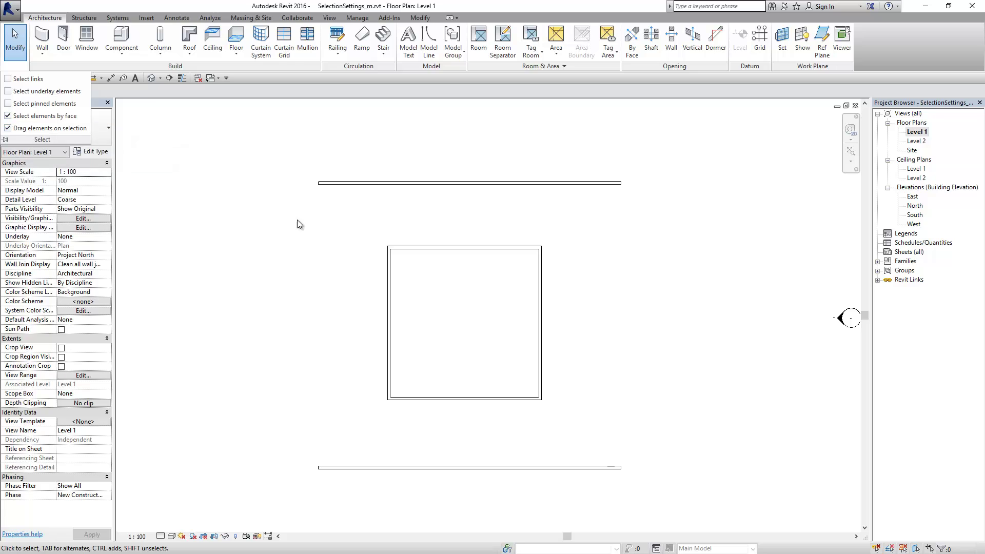
click(150, 77)
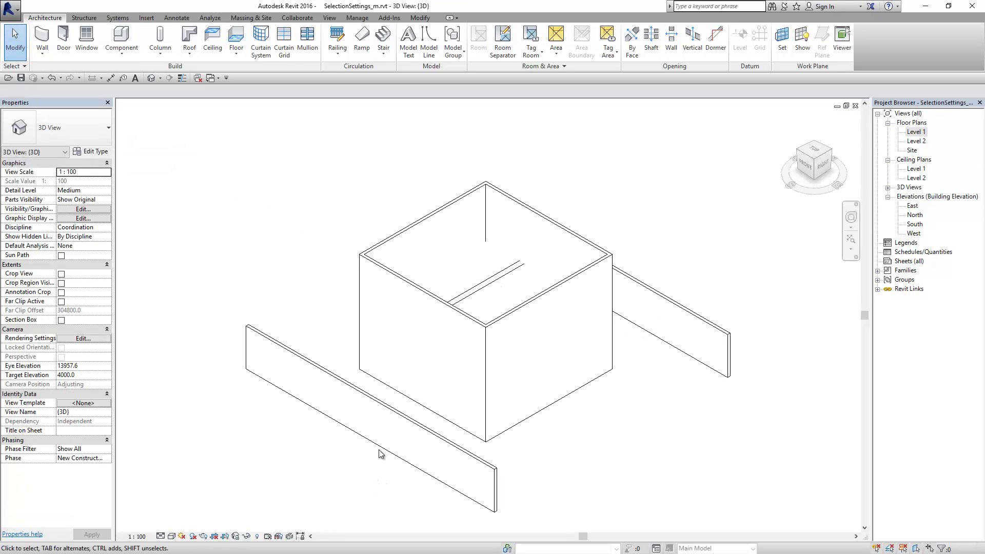
scroll(411, 490, up, 1)
scroll(463, 472, up, 2)
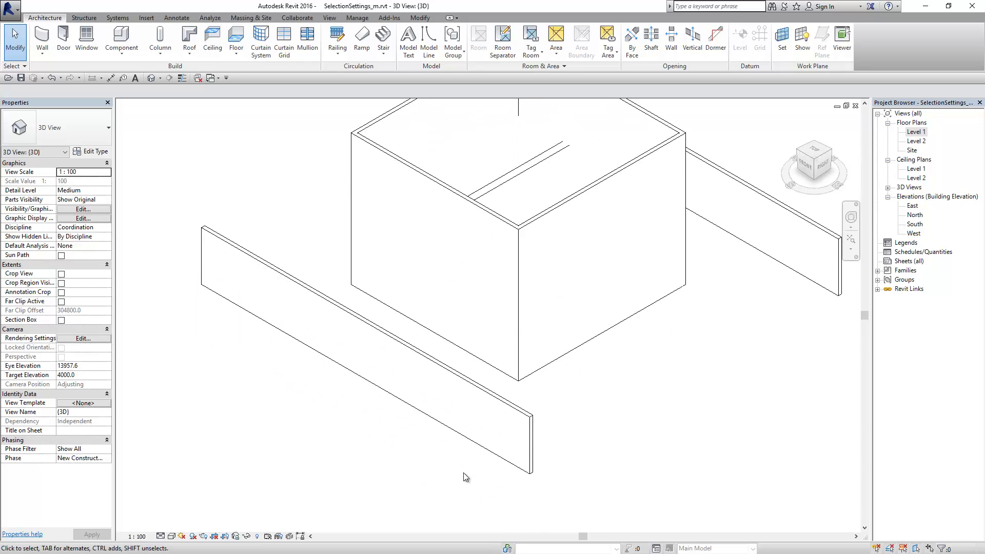
scroll(540, 432, up, 2)
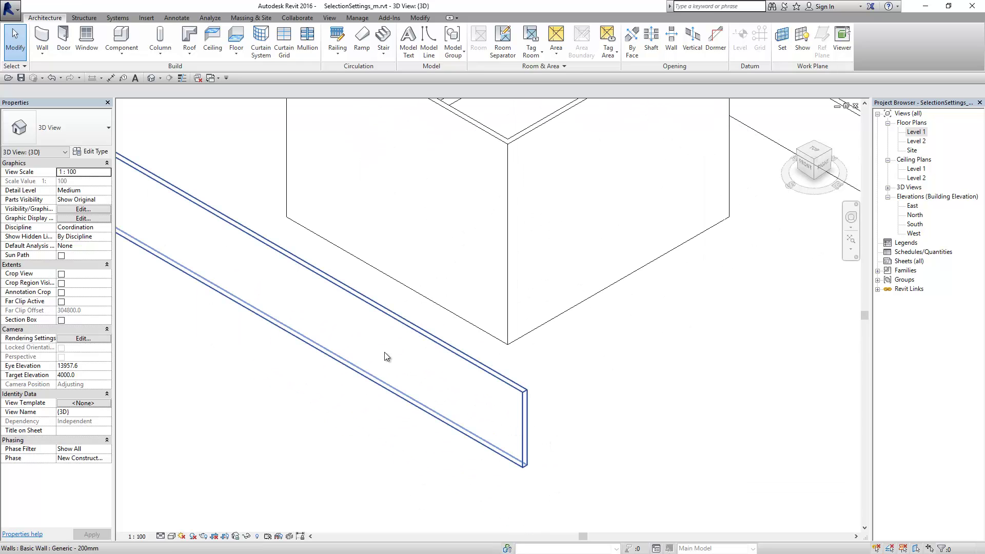
click(916, 547)
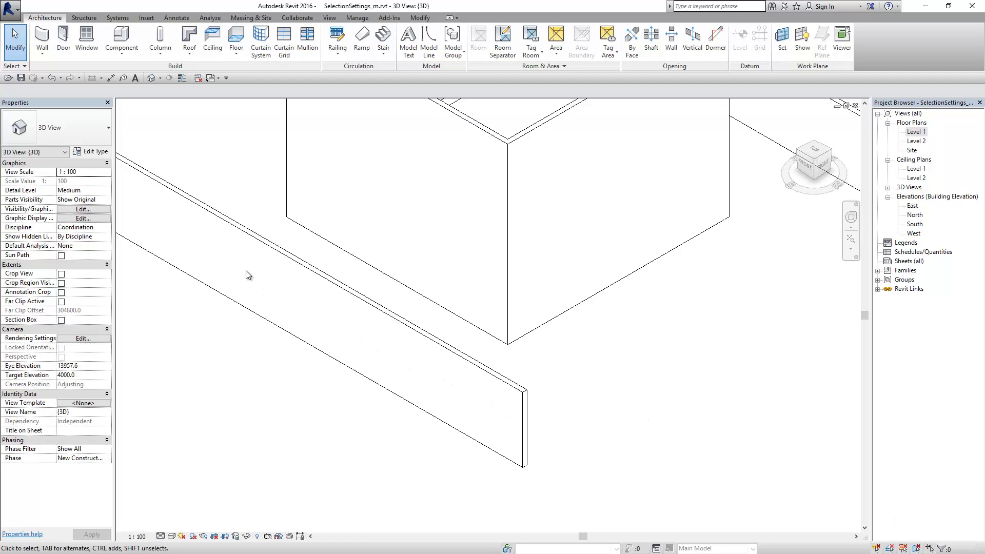
click(386, 316)
click(775, 460)
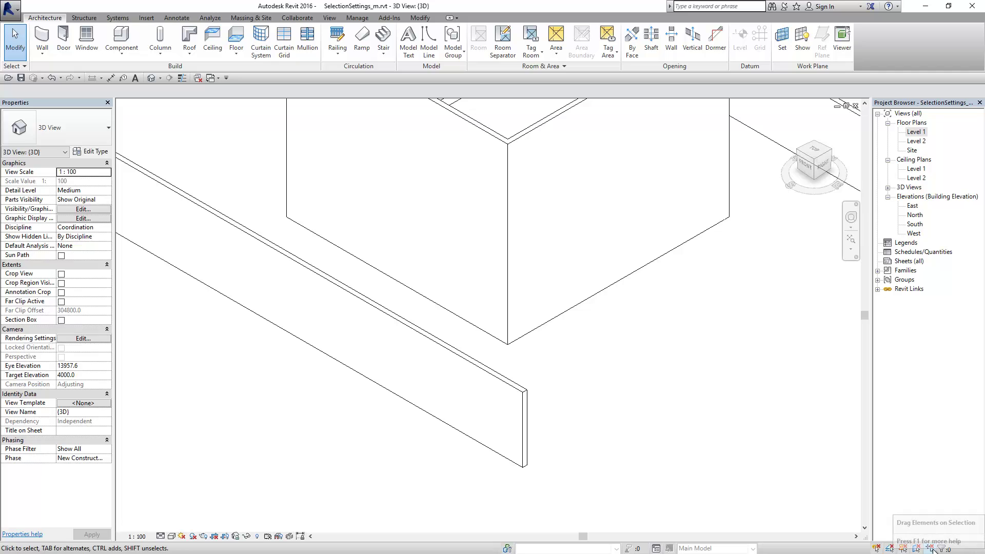
scroll(641, 386, down, 2)
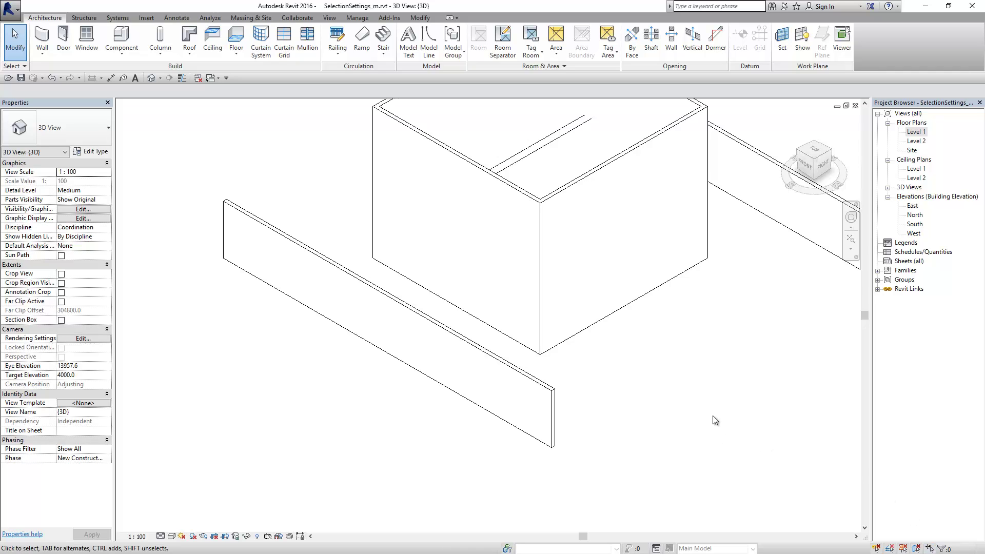
scroll(633, 386, down, 1)
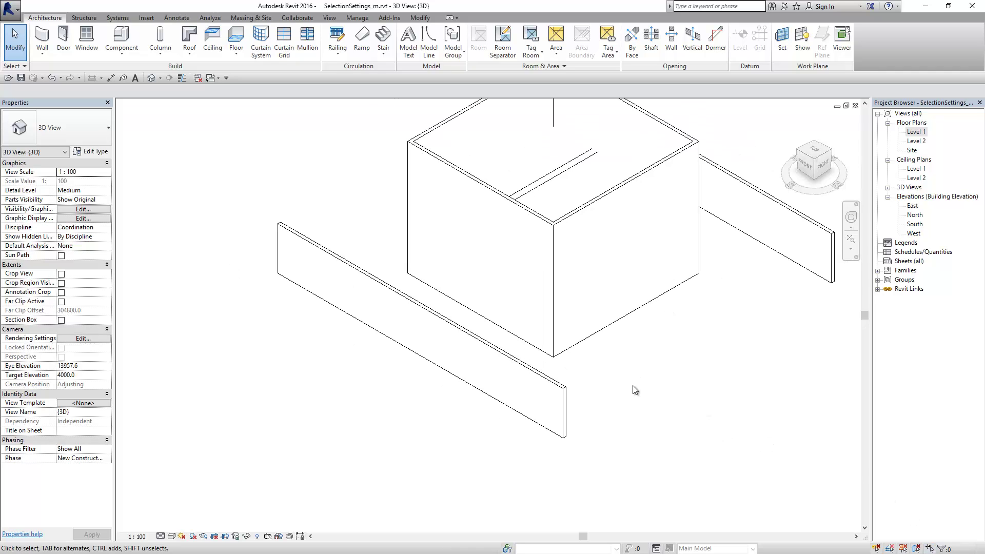
click(568, 405)
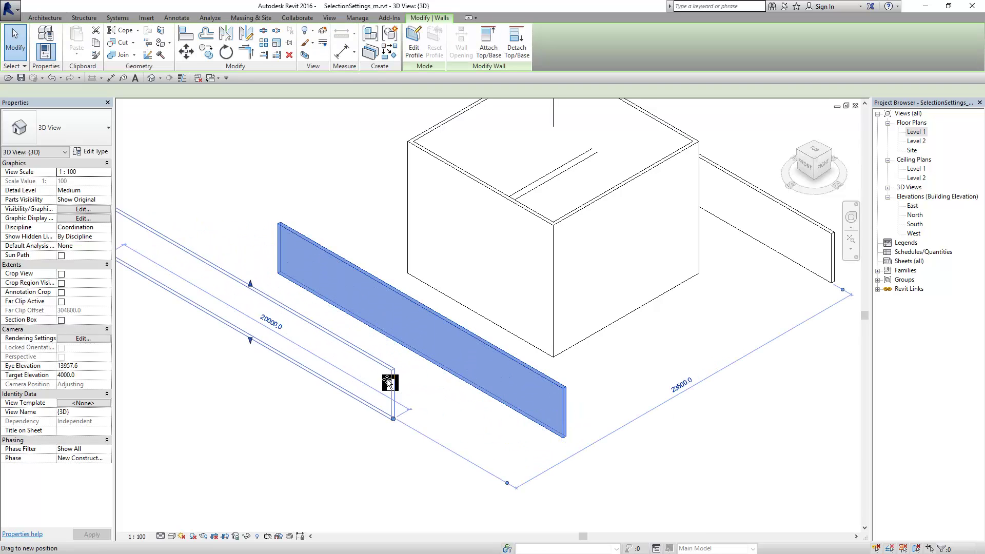
drag(567, 404, 389, 385)
click(691, 420)
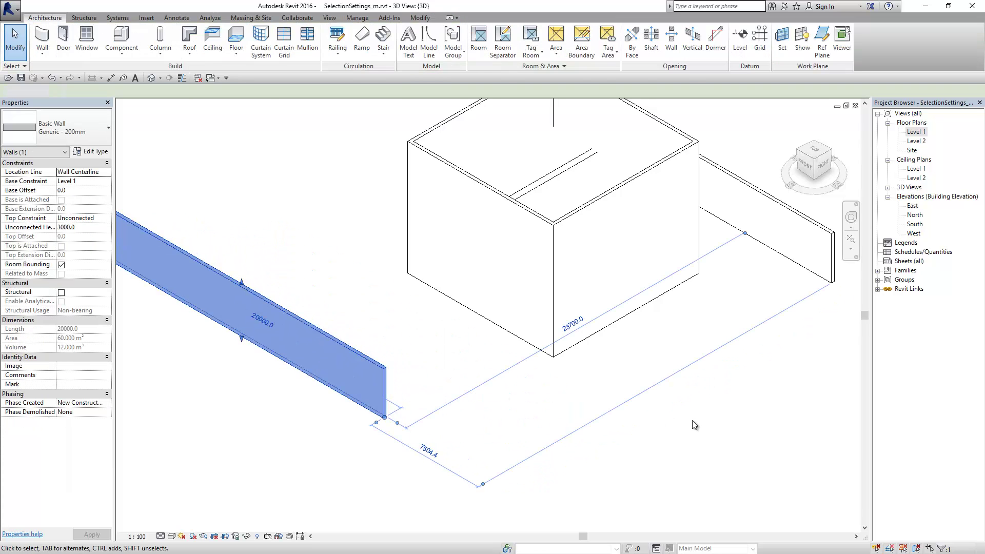
key(ctrl+z)
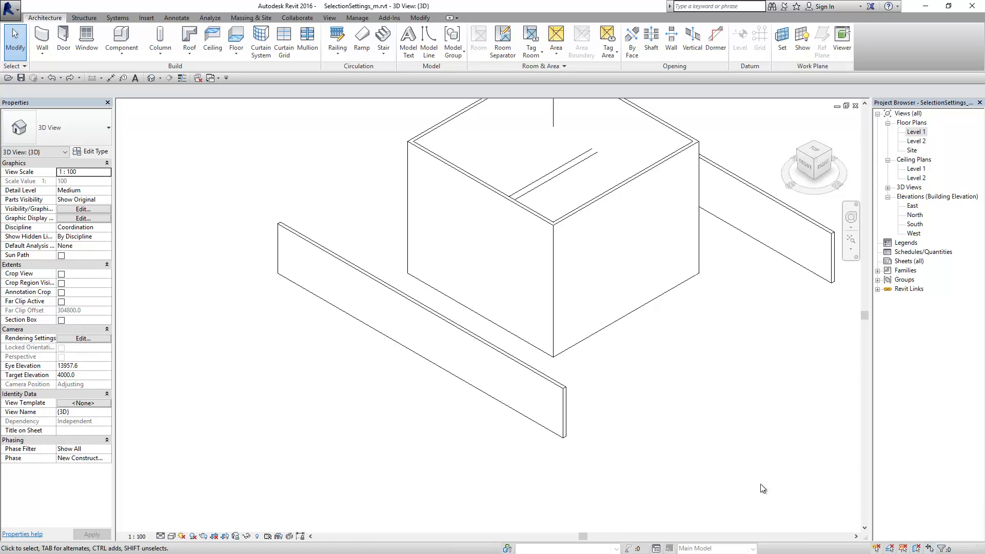
click(564, 404)
drag(385, 325, 200, 234)
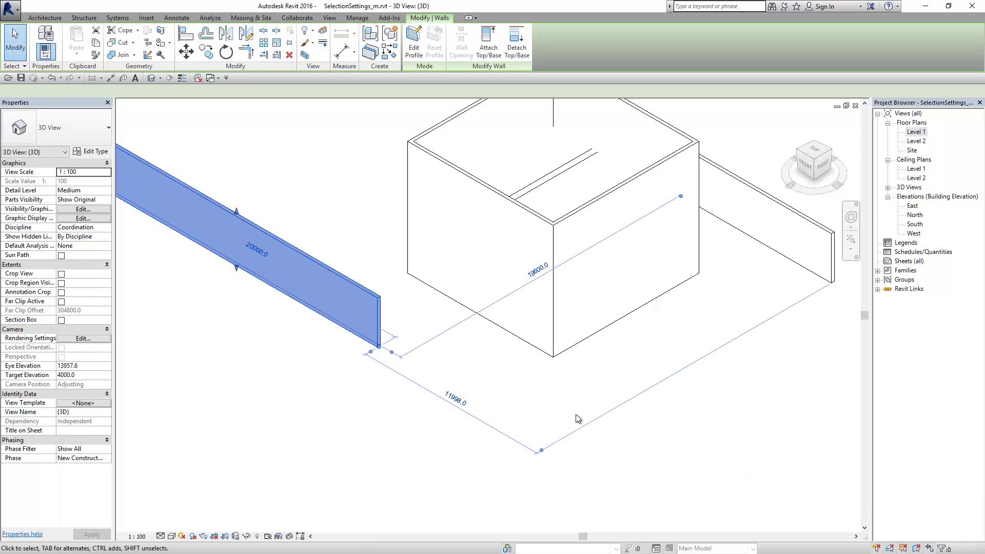
key(ctrl+z)
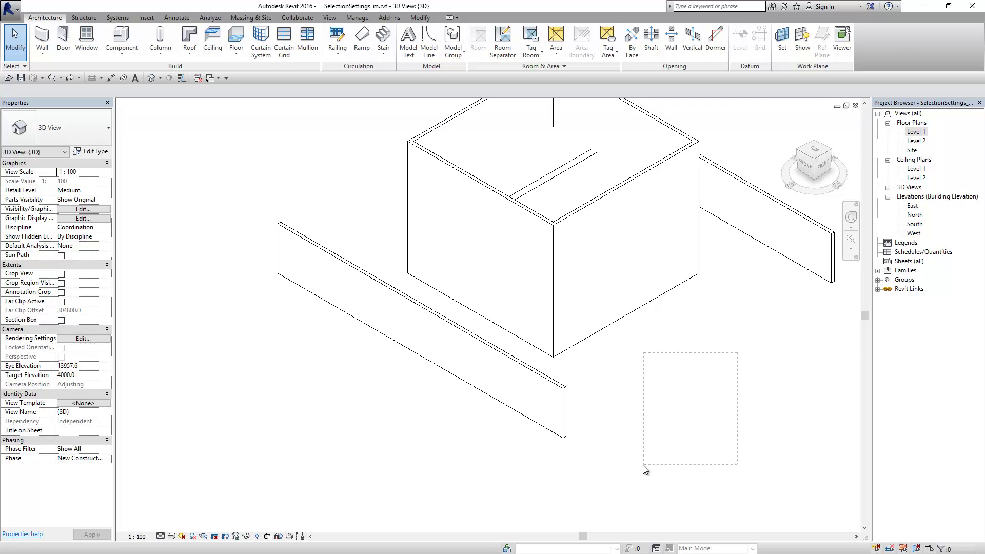
drag(737, 352, 645, 466)
drag(728, 349, 619, 455)
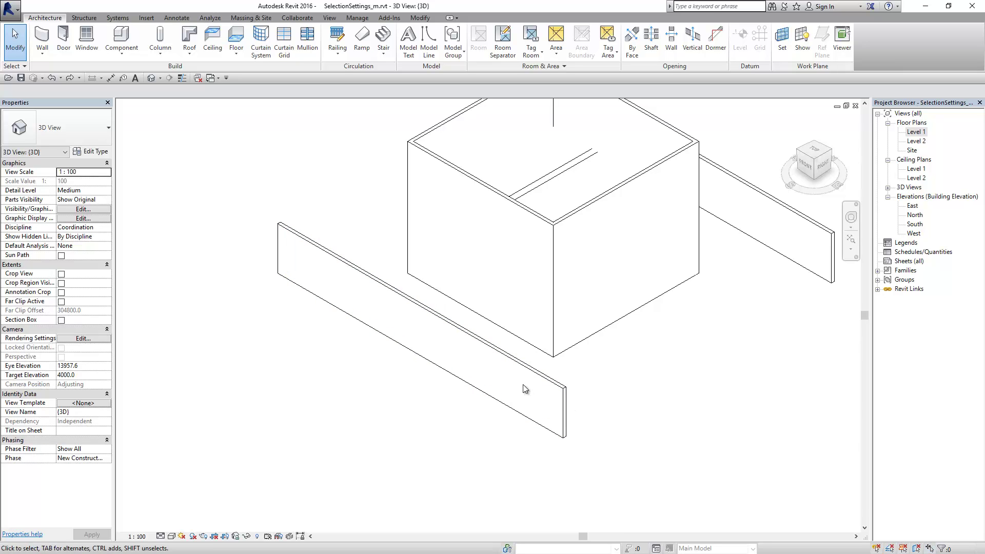
click(468, 347)
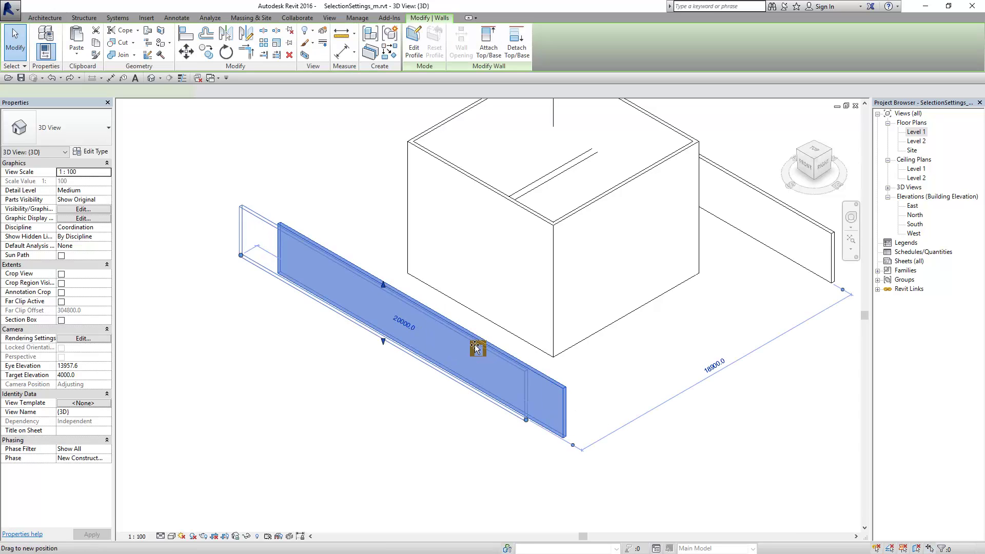
drag(468, 347, 422, 314)
key(Escape)
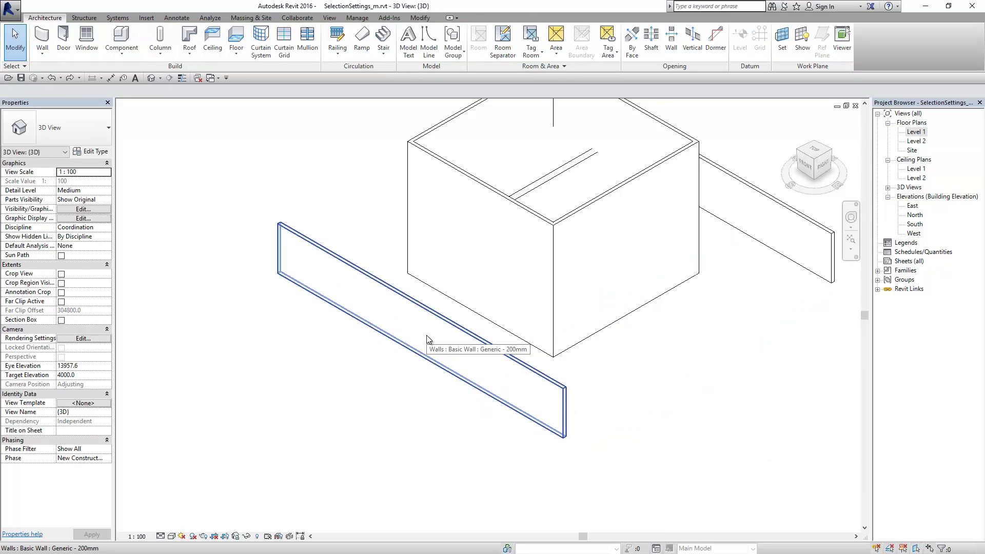
drag(426, 334, 292, 230)
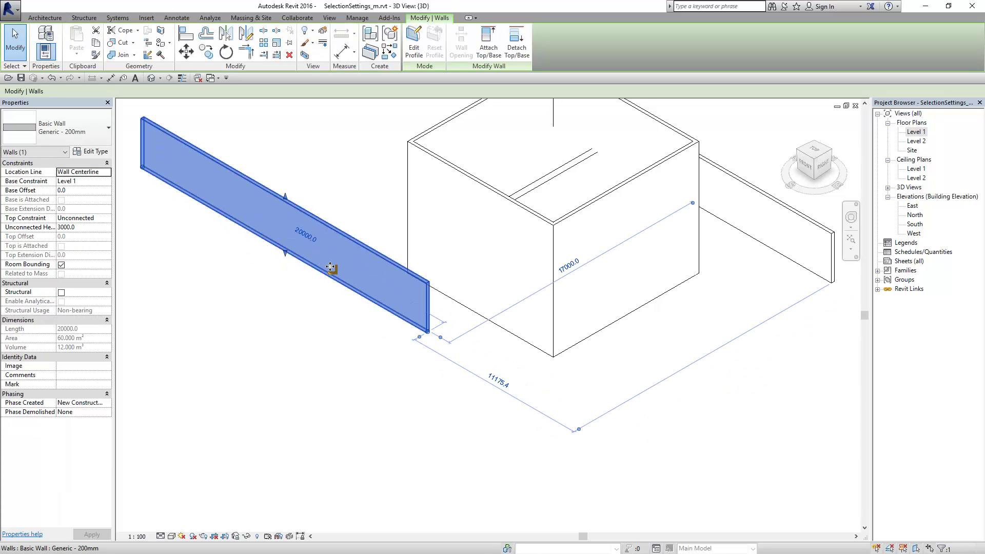
key(ctrl+z)
drag(409, 318, 333, 354)
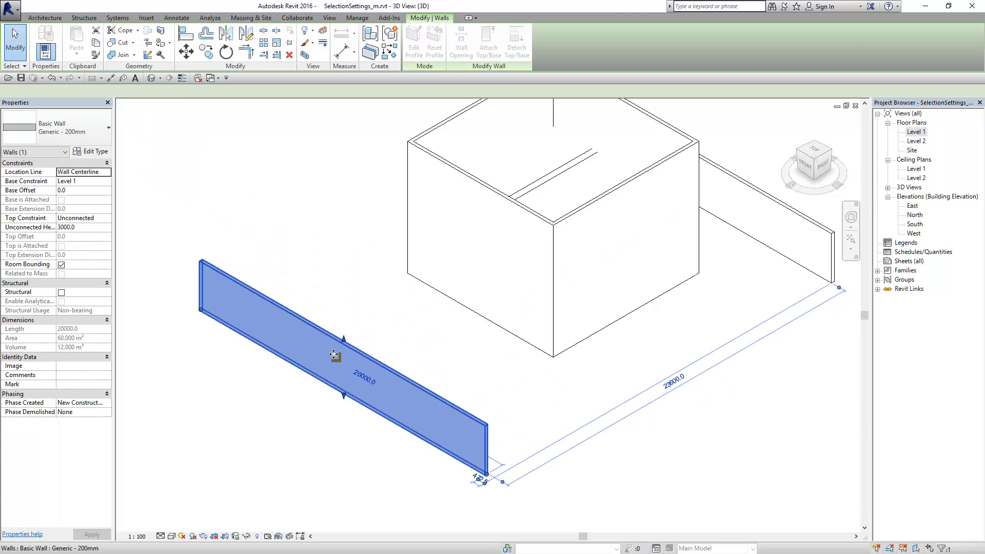
key(ctrl+z)
drag(418, 340, 514, 446)
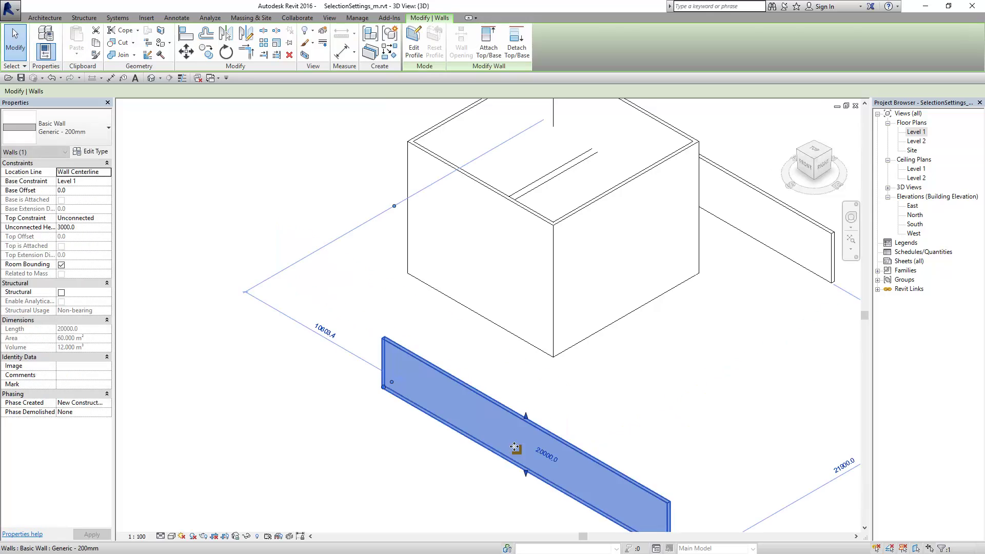
key(ctrl+z)
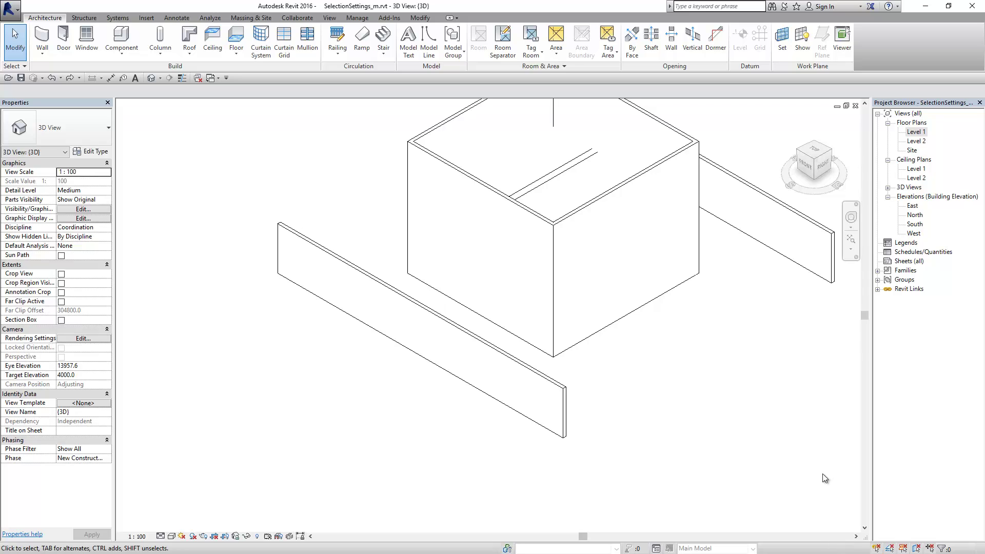
Re-enable selection of pinned elements in the Select options and fit the model in view.
click(23, 67)
click(23, 66)
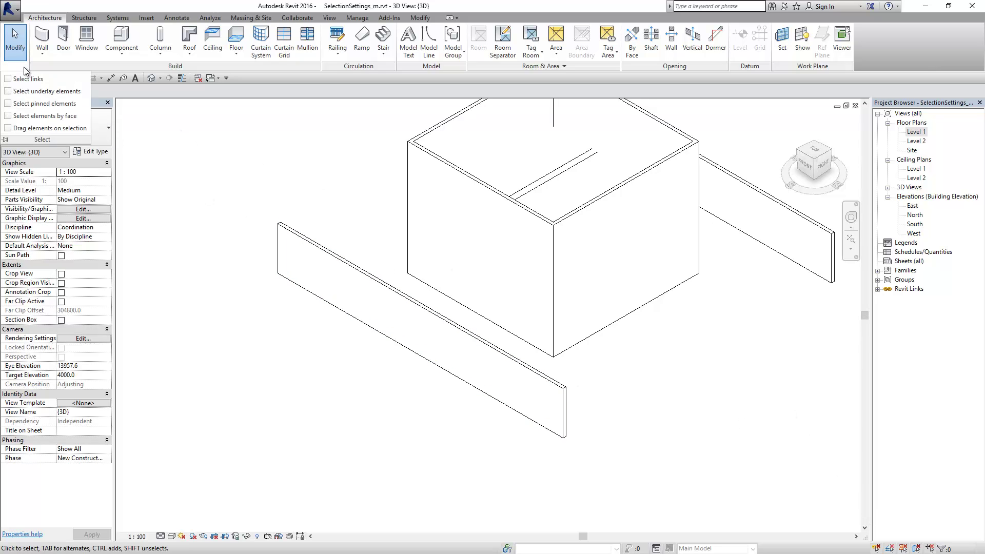
click(8, 103)
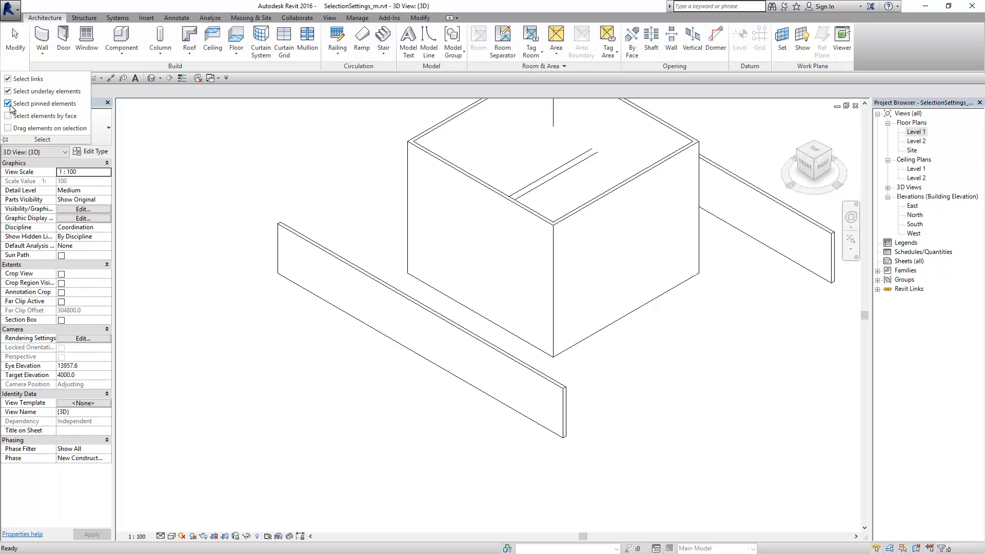
click(7, 128)
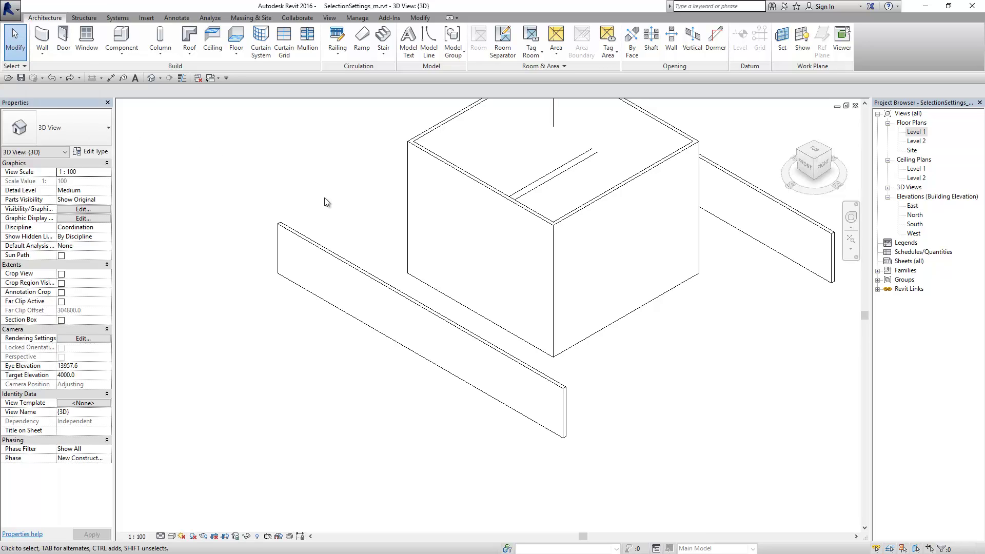
click(793, 119)
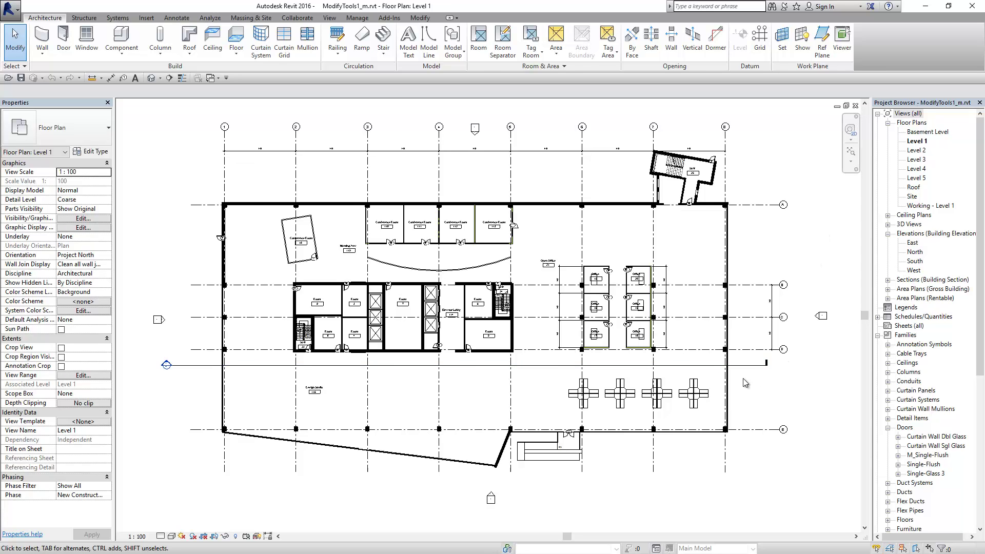
Test selecting the floor on the ModifyTools1 Level 1 plan, then Zoom to Fit.
scroll(723, 364, up, 2)
scroll(703, 354, up, 1)
scroll(700, 353, up, 2)
scroll(650, 306, up, 1)
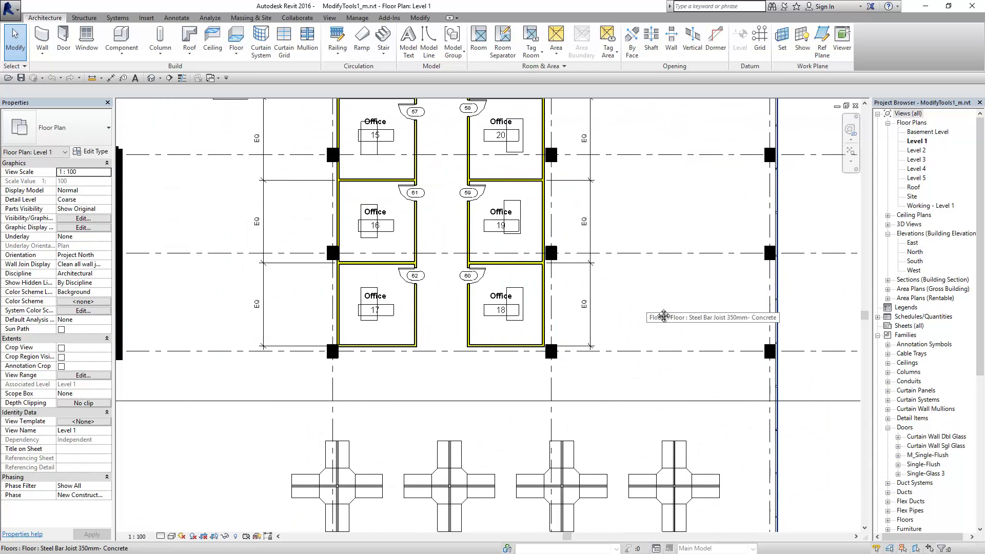
scroll(667, 318, up, 1)
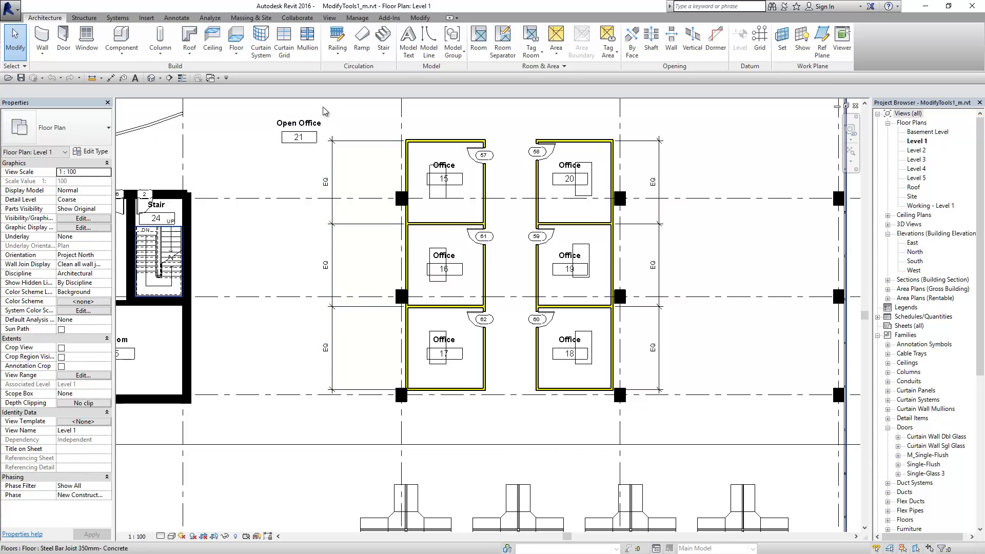
click(444, 251)
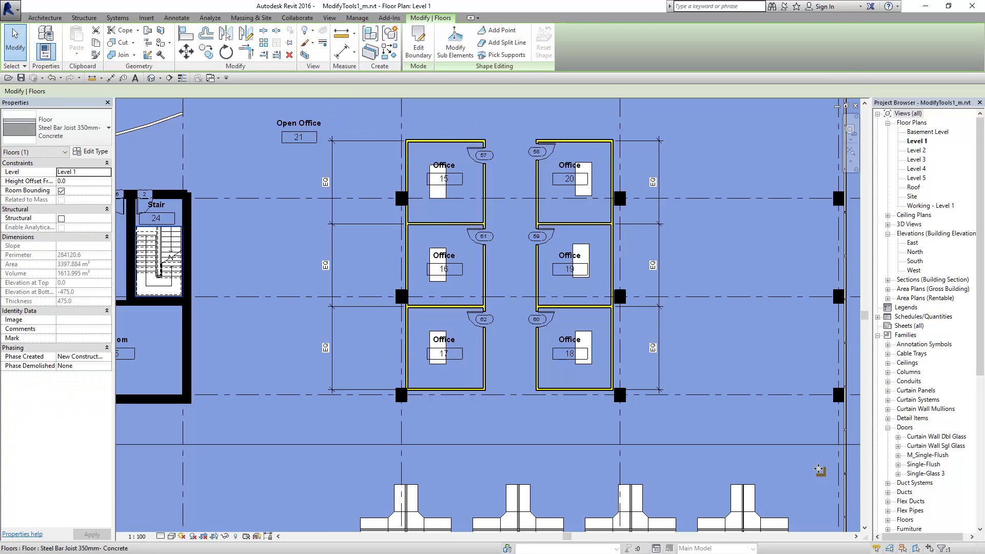
click(790, 459)
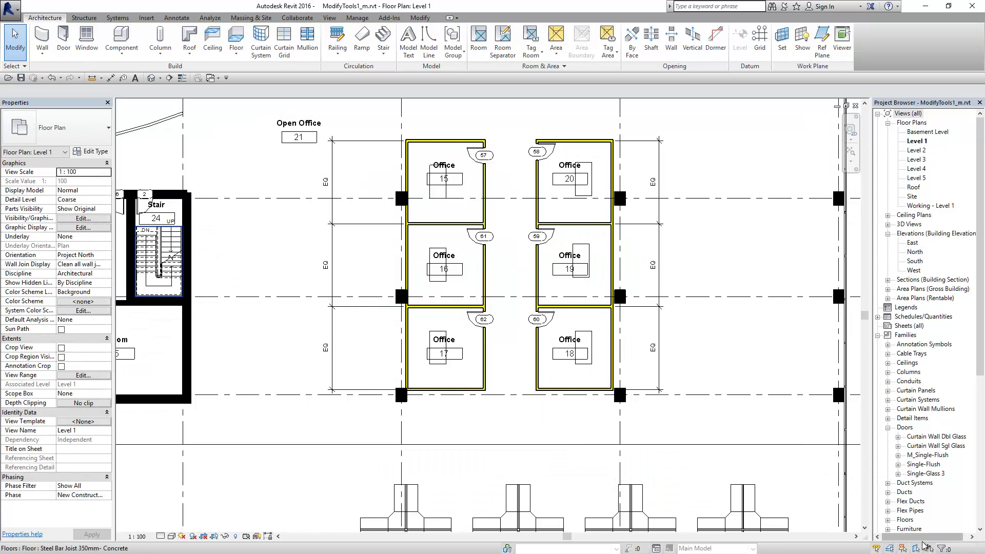
key(z)
key(f)
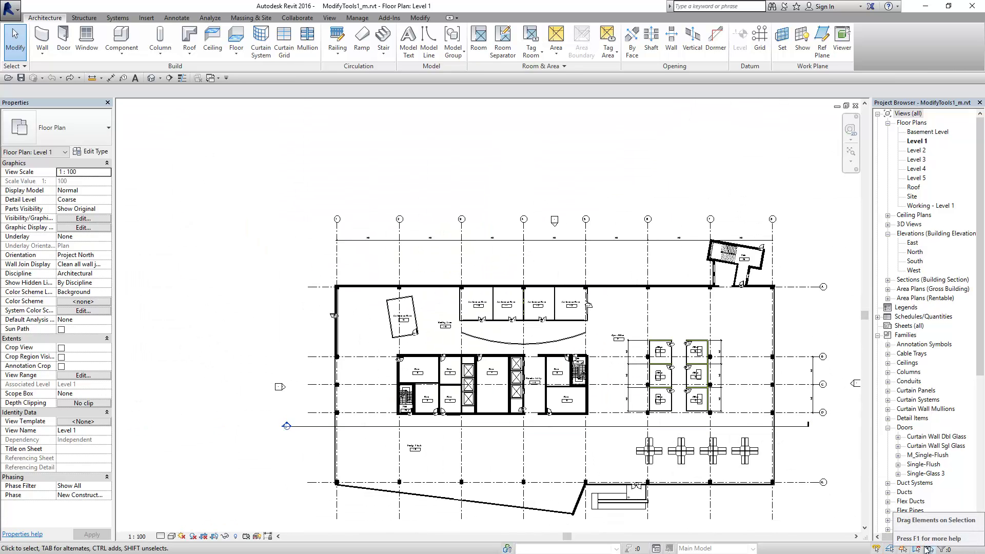
Window-select the six offices and save them as a selection named 'Offices'.
scroll(662, 376, up, 3)
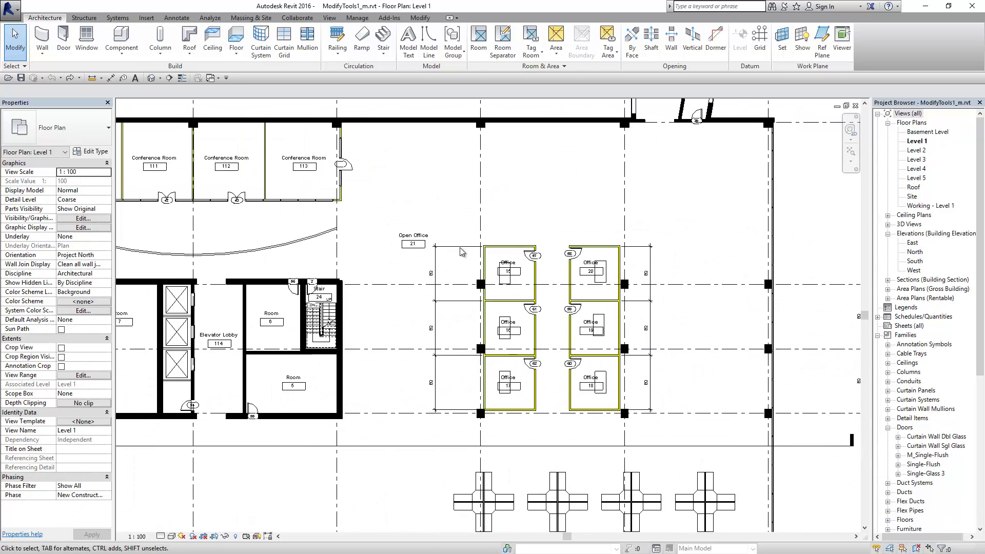
drag(429, 212, 690, 415)
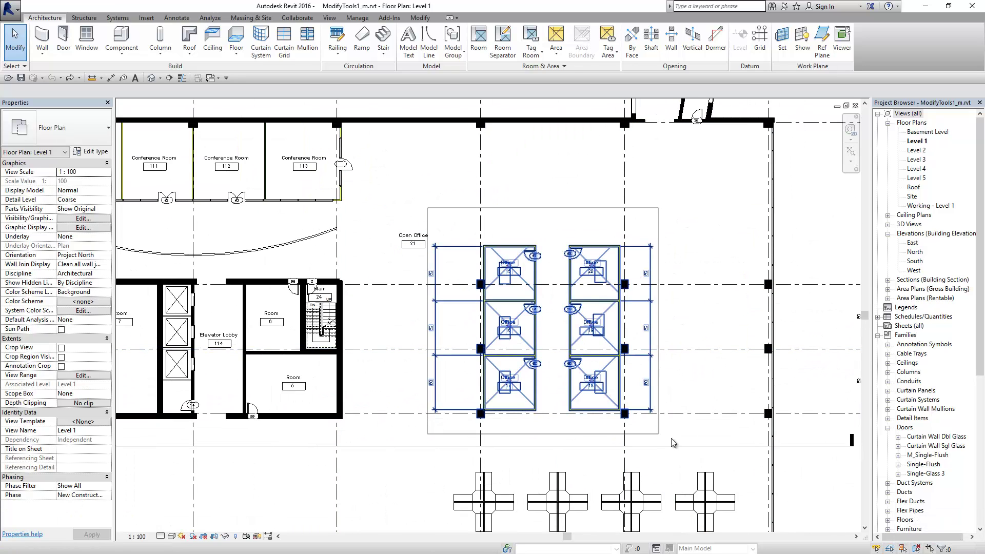
scroll(693, 362, up, 2)
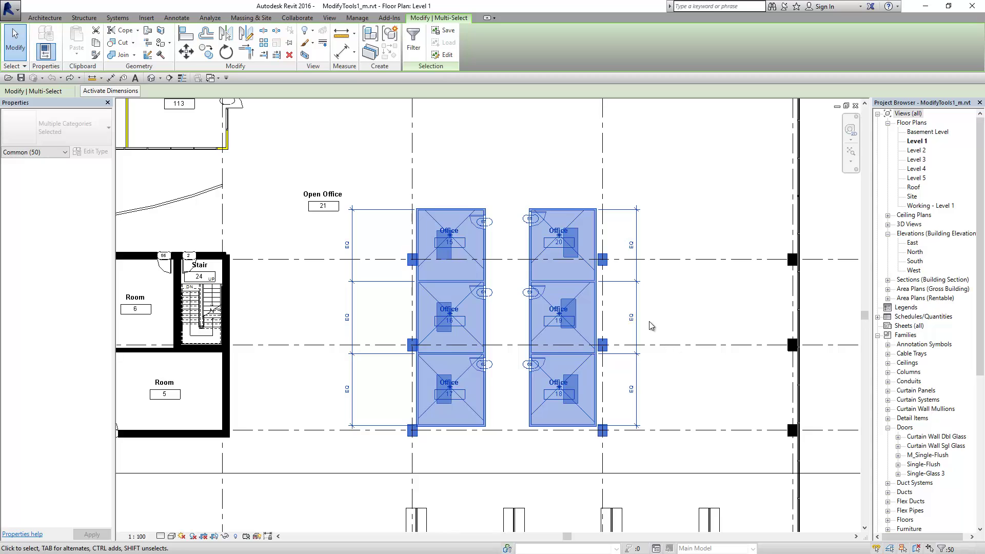
click(443, 31)
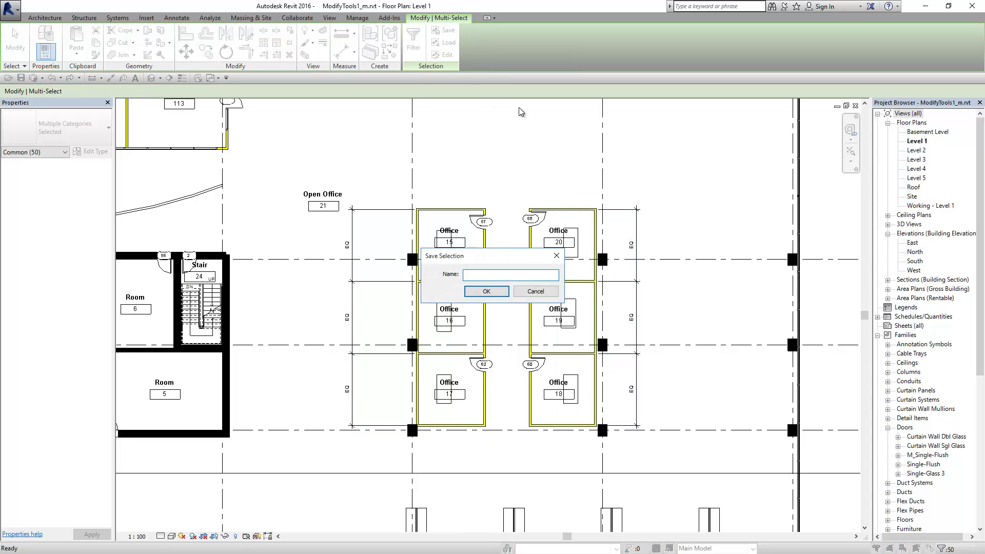
text(Offi)
click(486, 291)
key(Escape)
scroll(522, 150, down, 2)
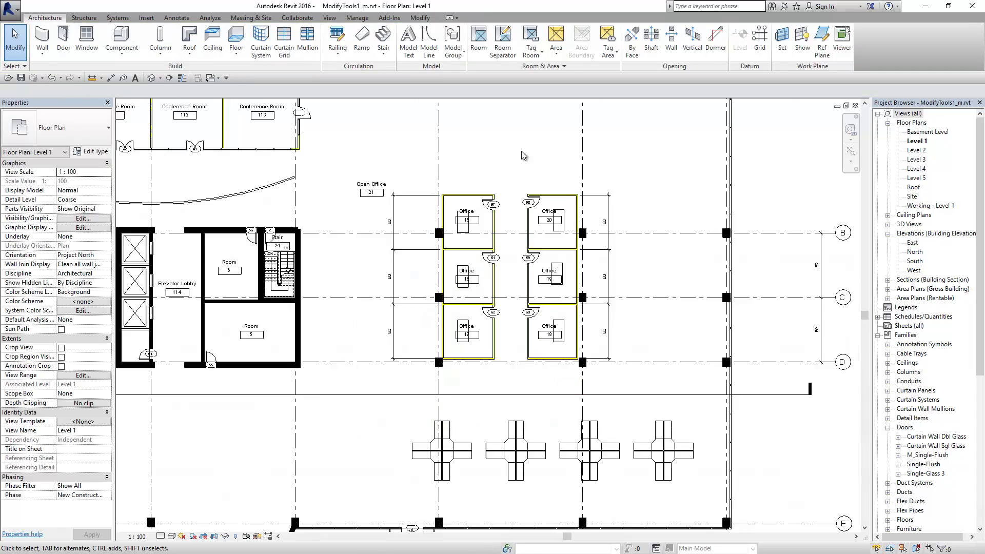
scroll(521, 150, down, 1)
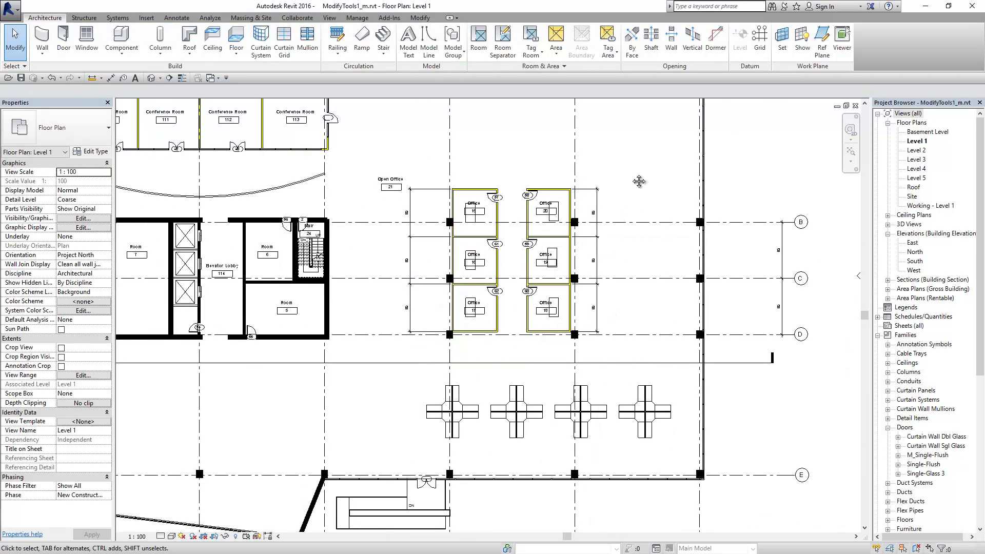
middle_drag(639, 181, 649, 201)
click(357, 18)
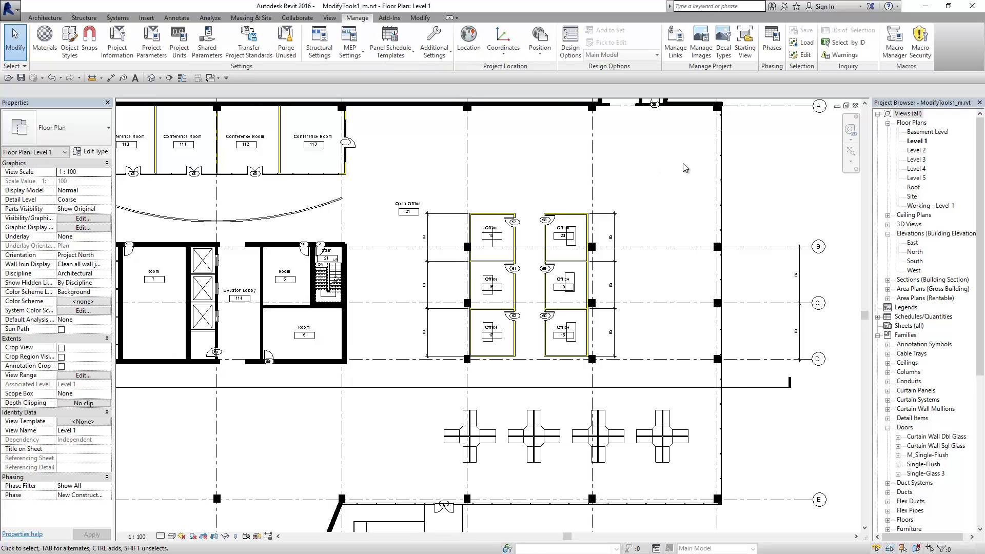
Reload the saved Offices selection, then clear the selection and zoom out on the plan.
click(804, 44)
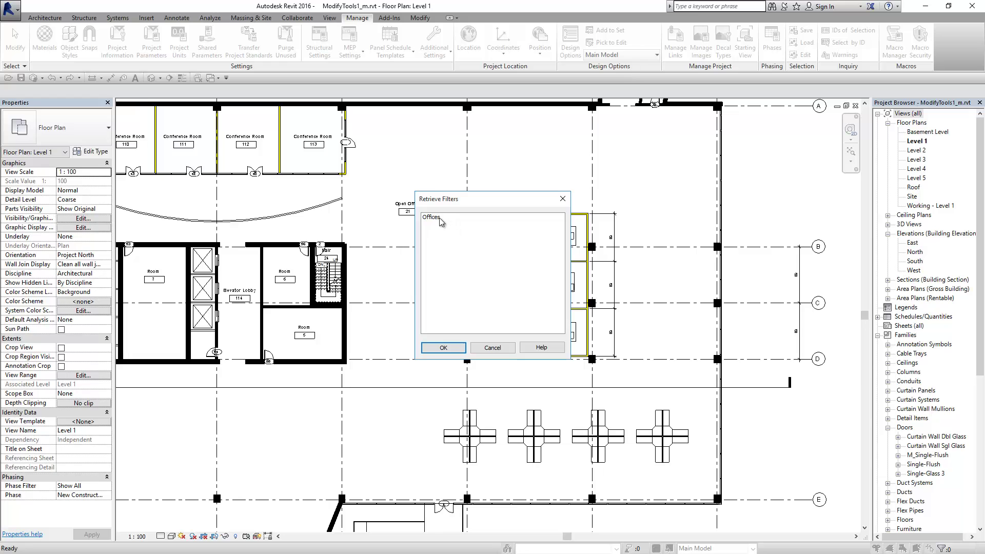
click(440, 218)
click(454, 347)
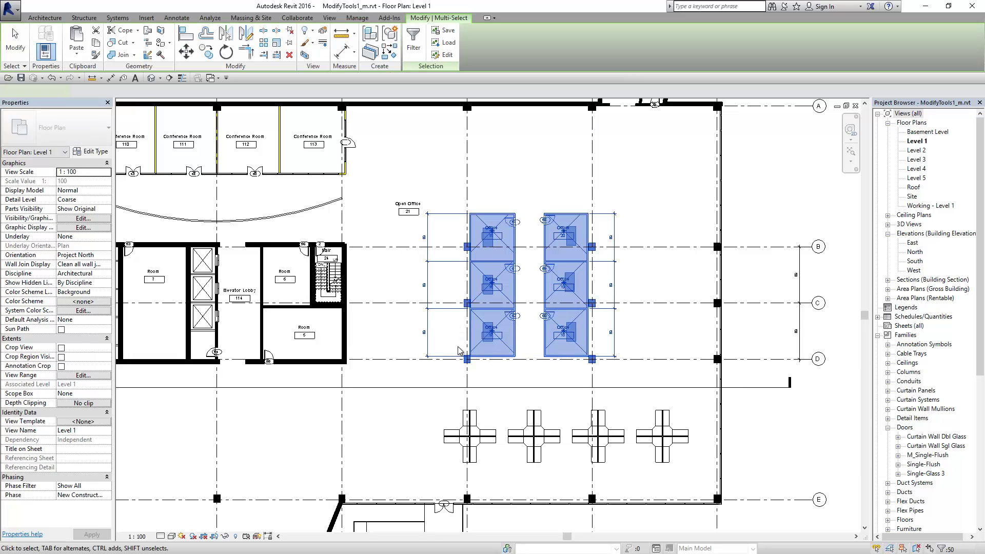
scroll(586, 280, up, 3)
scroll(586, 279, up, 1)
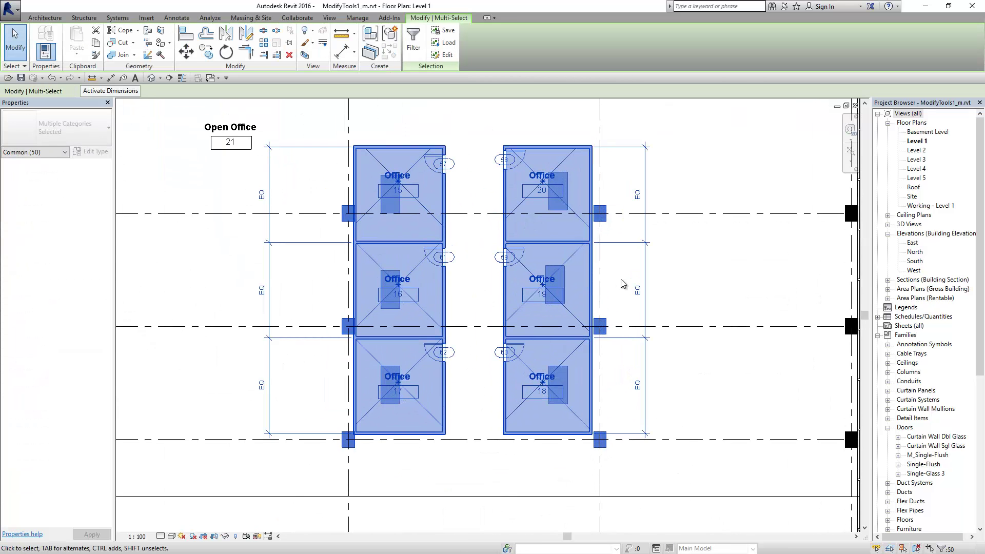
click(693, 279)
scroll(693, 279, down, 1)
scroll(693, 279, down, 1)
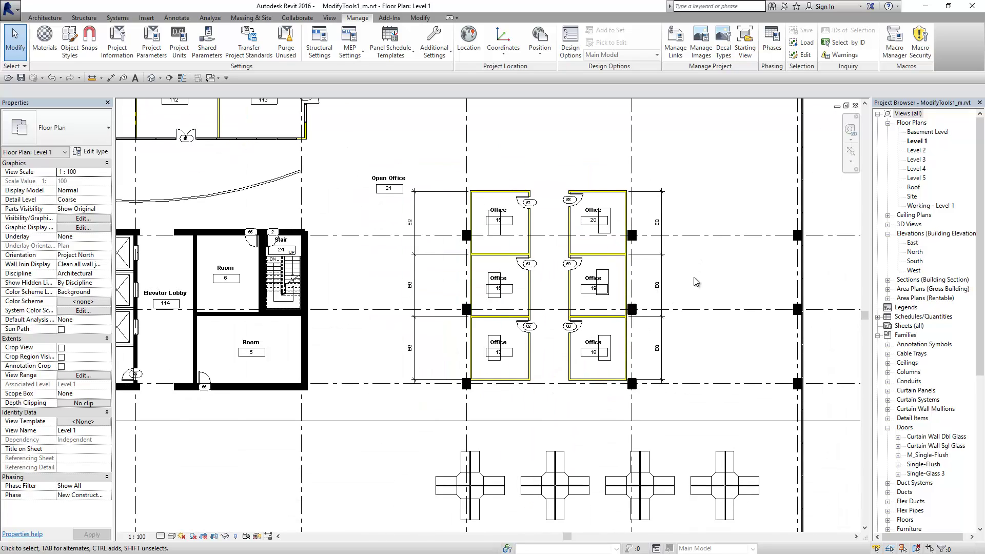
scroll(695, 281, down, 1)
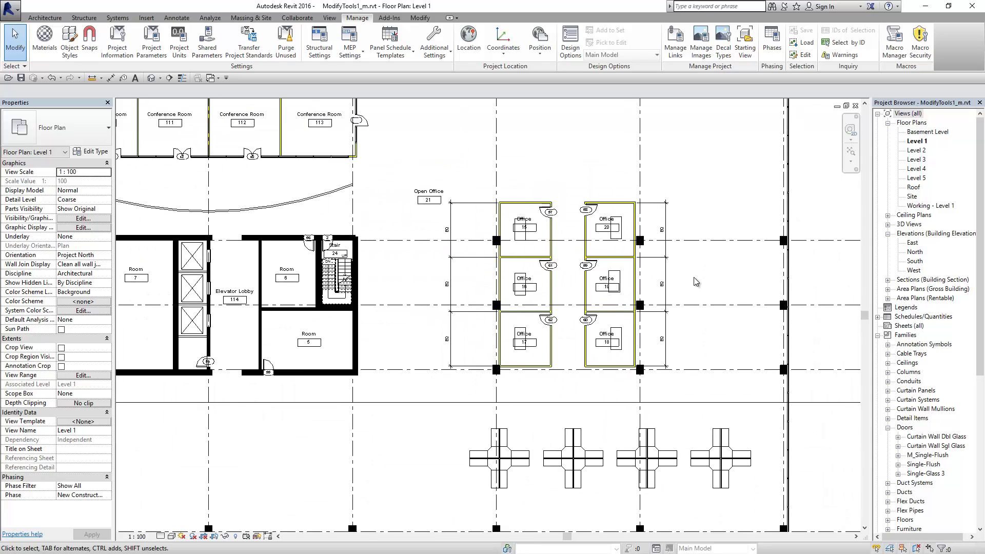
Pick the Offices set from the saved selection sets list, then close the list.
click(802, 55)
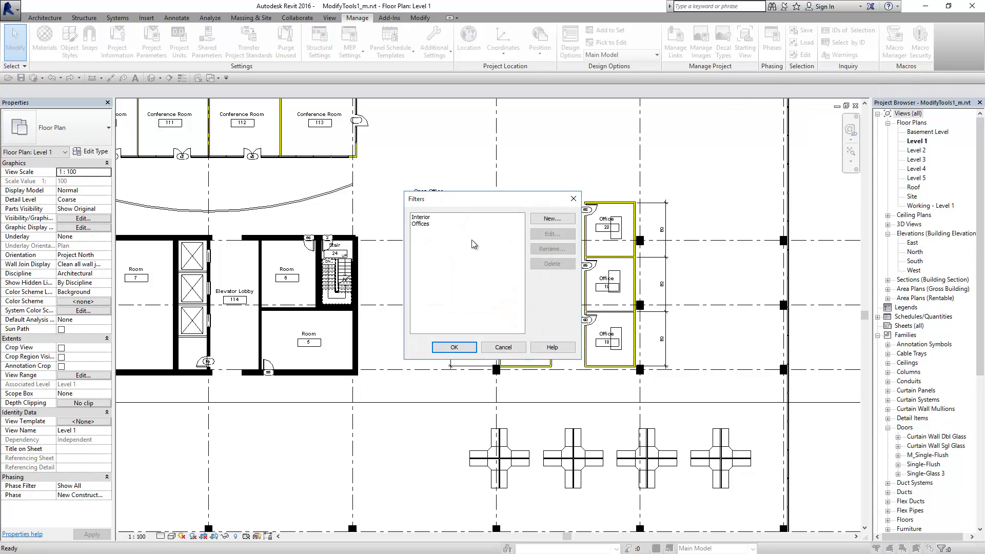
click(431, 224)
click(454, 347)
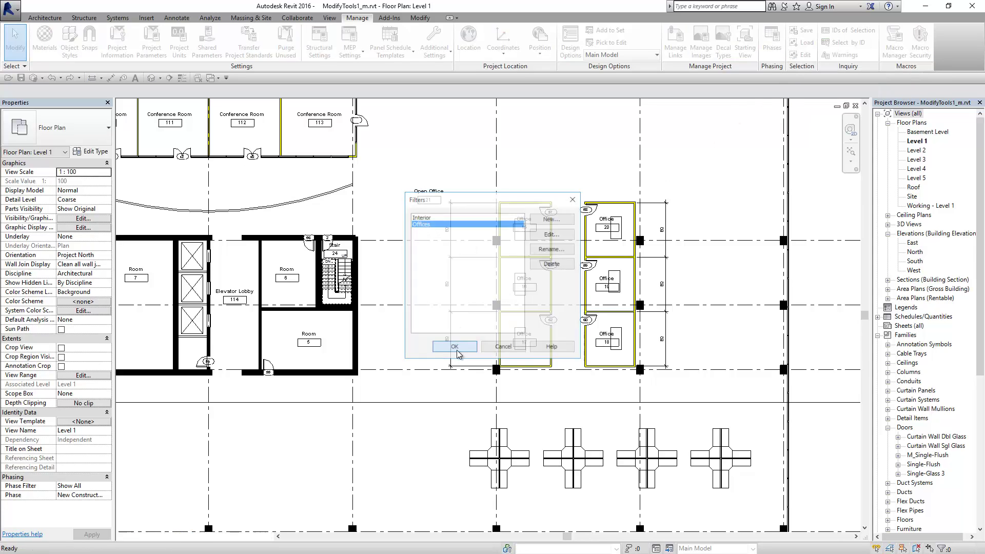
scroll(697, 282, up, 2)
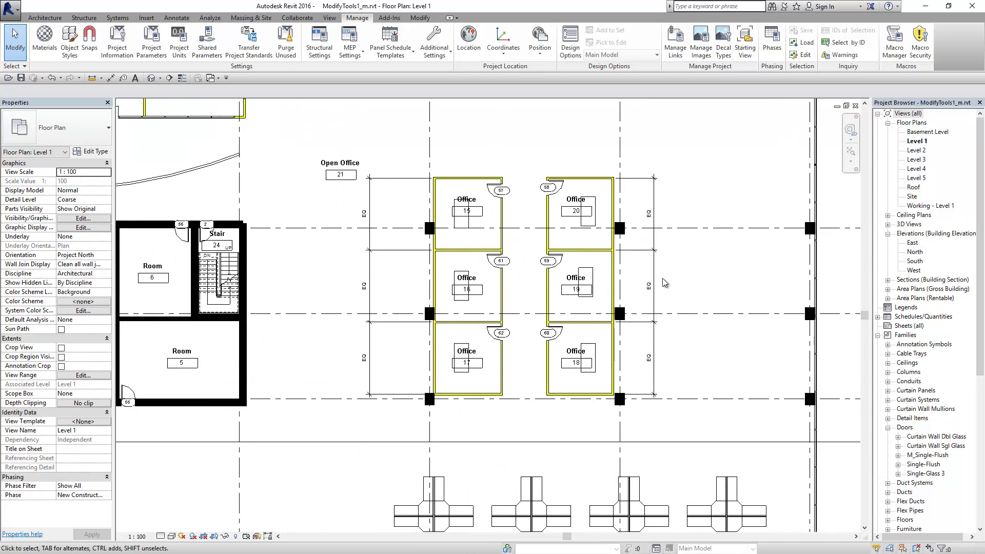
Edit the Offices set and remove the right EQ dimension string from it.
click(801, 55)
click(425, 224)
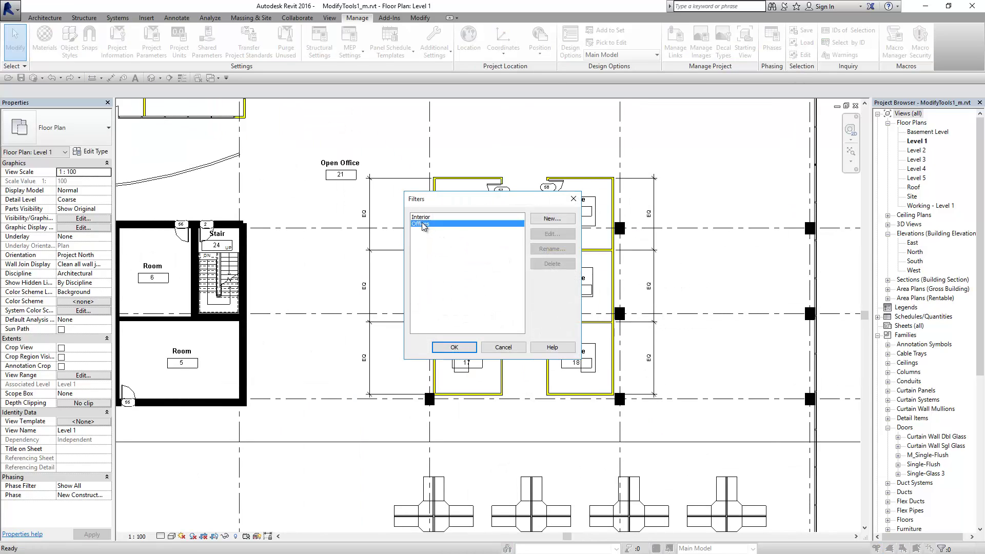
click(548, 234)
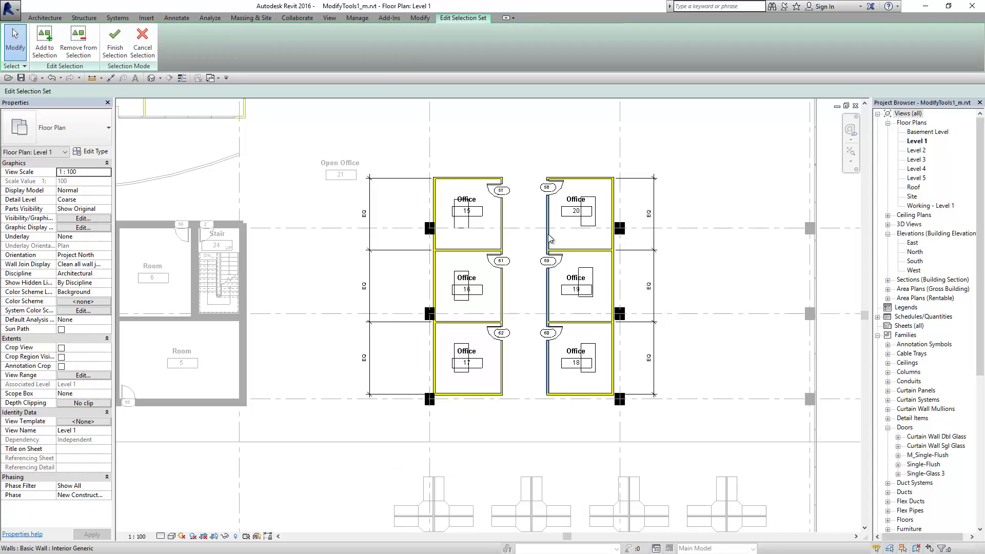
scroll(513, 250, down, 2)
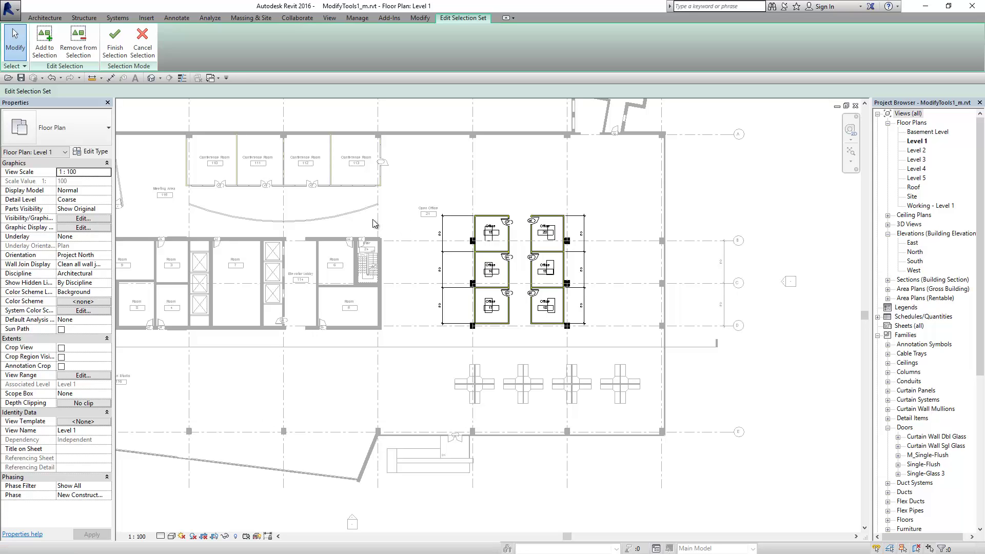
click(78, 43)
scroll(529, 258, up, 2)
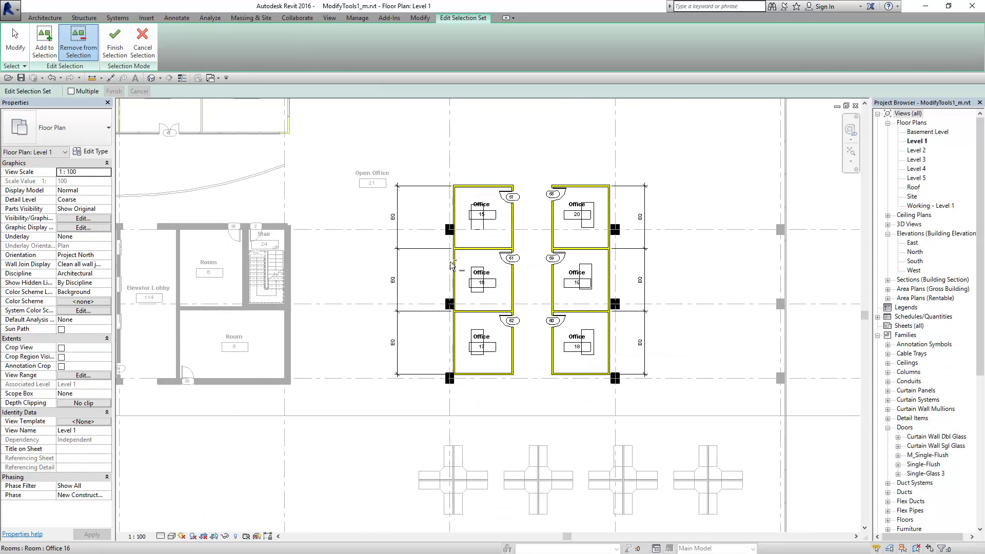
click(646, 285)
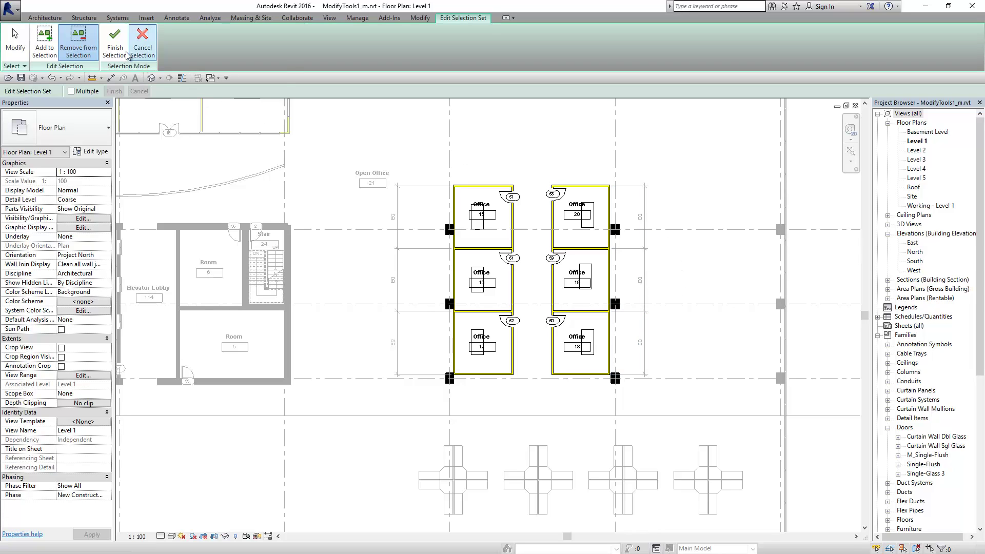
click(114, 42)
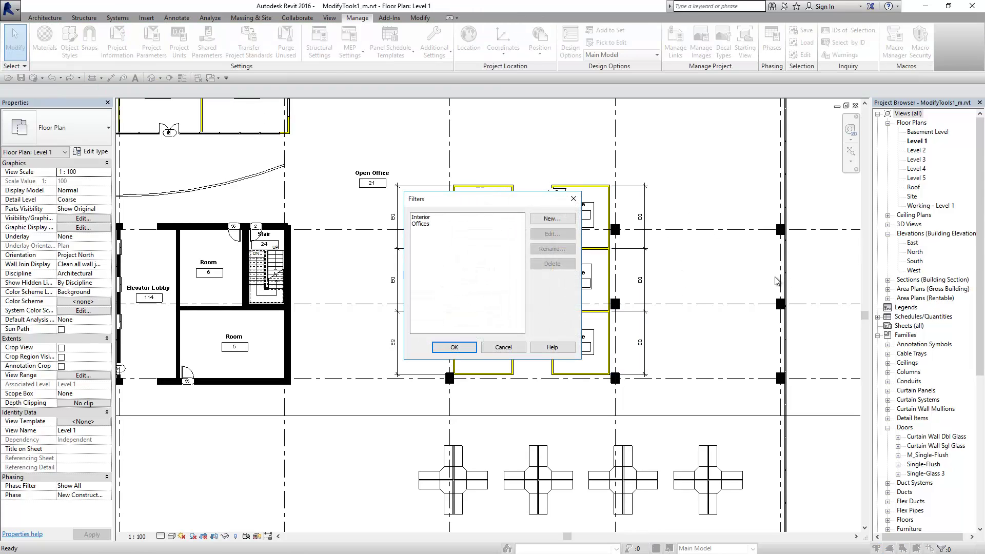
Load the Offices selection set to select its elements.
click(454, 347)
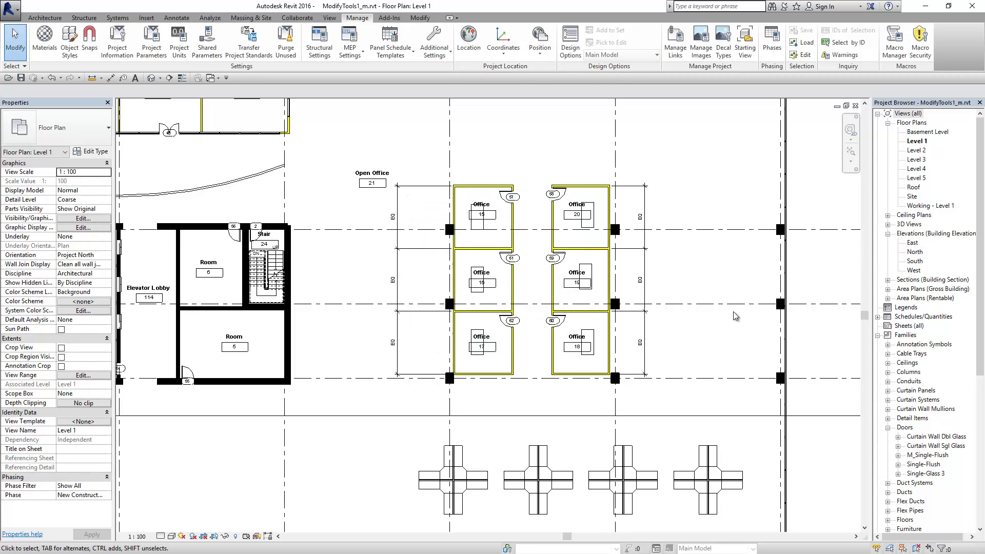
click(803, 42)
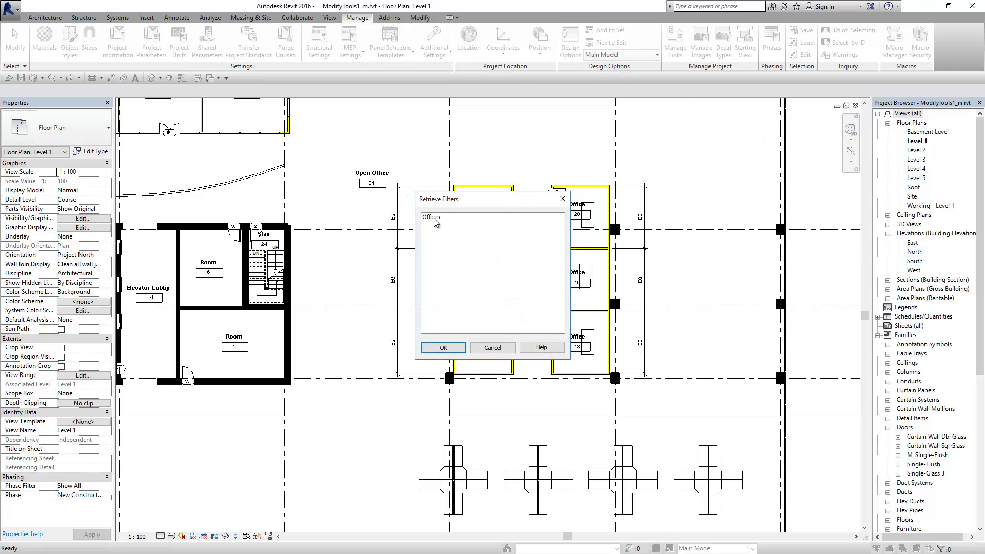
click(435, 218)
click(443, 347)
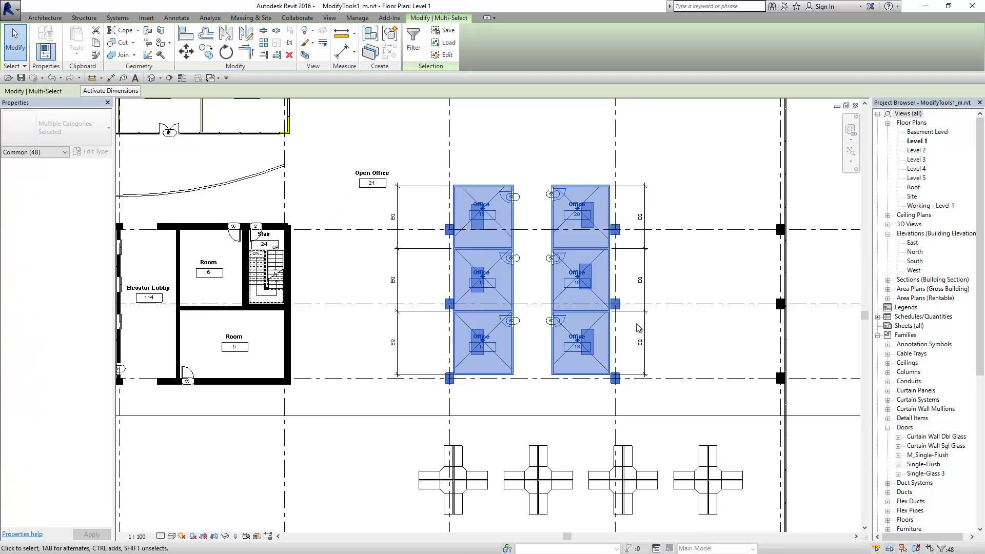
scroll(646, 328, up, 3)
scroll(691, 349, down, 2)
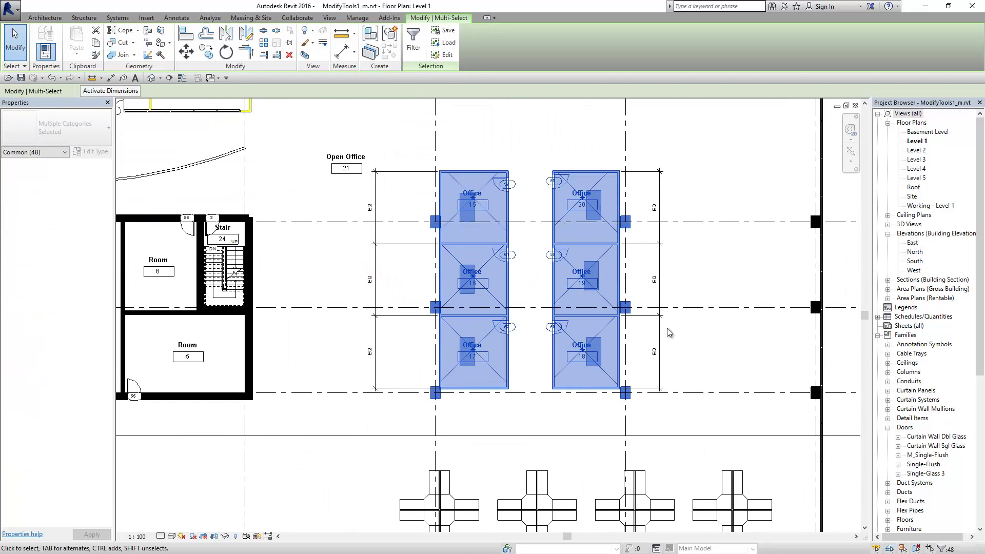
Edit the Offices set to add the left and right EQ dimension strings.
click(444, 55)
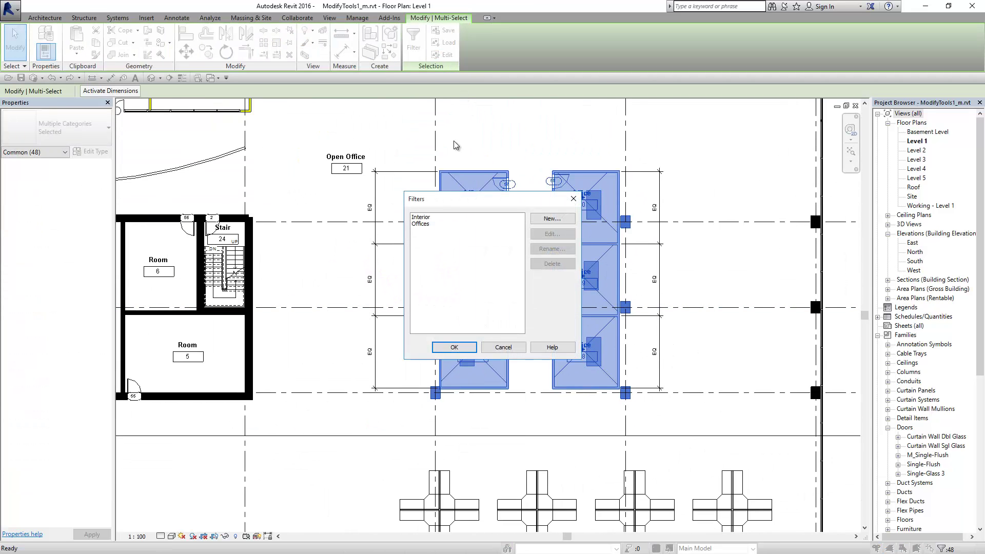
click(433, 224)
click(551, 234)
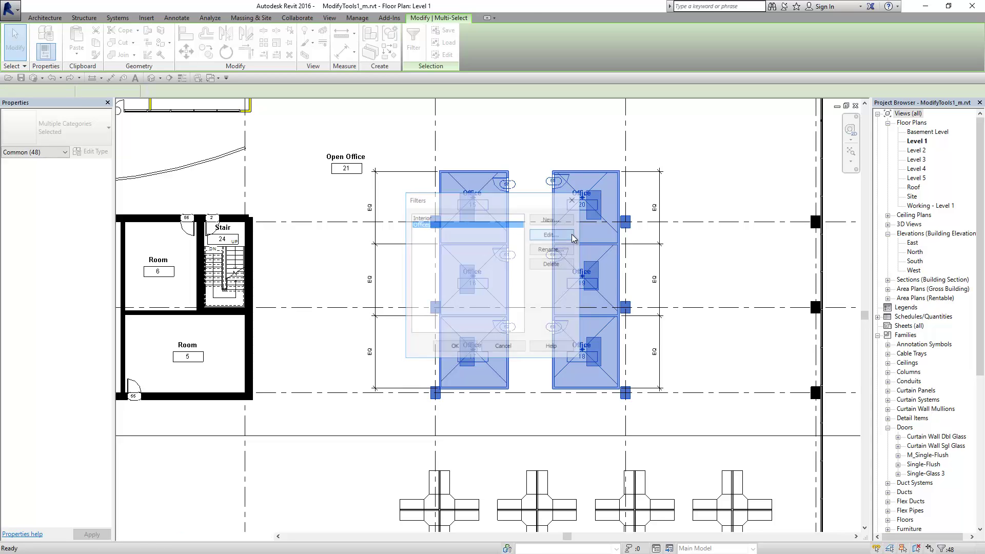
click(44, 41)
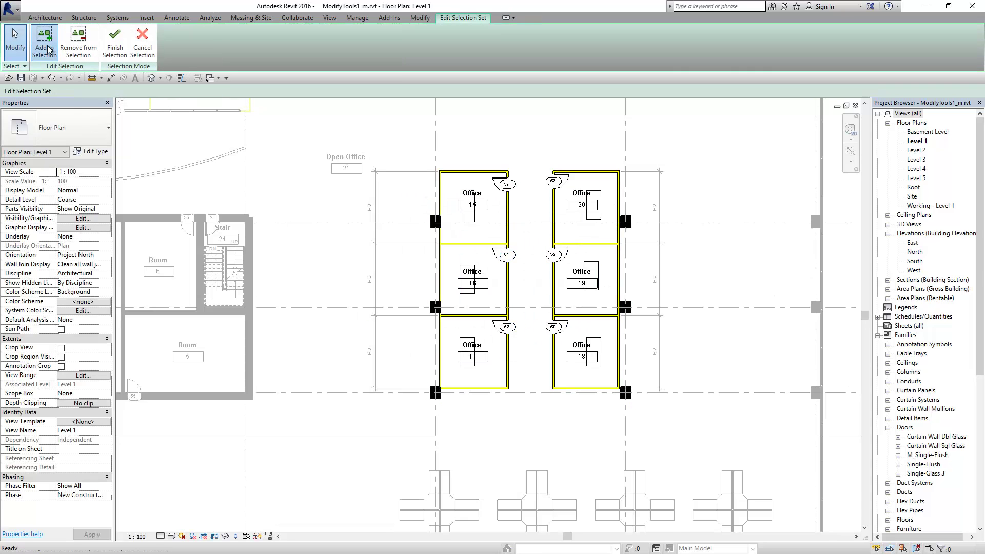
click(375, 205)
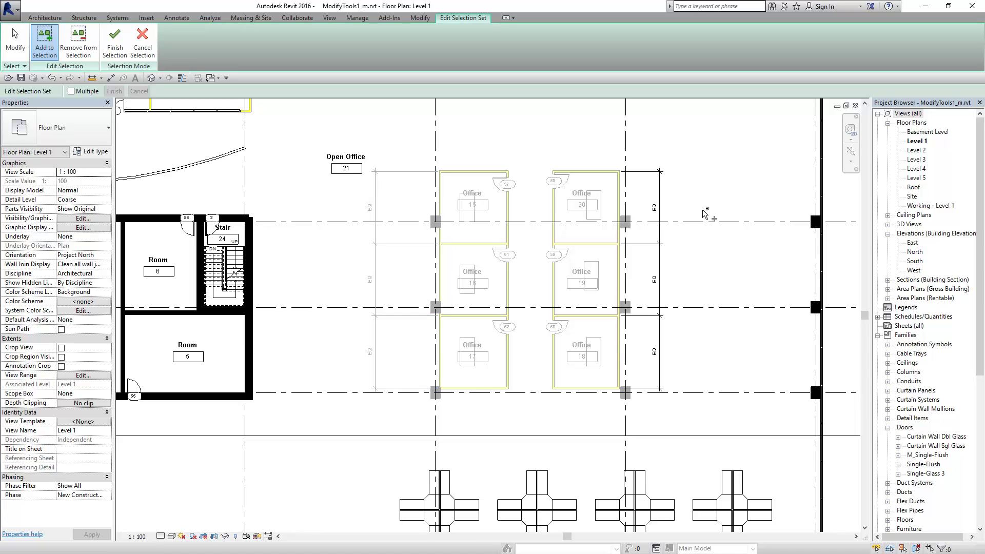
click(660, 203)
click(115, 41)
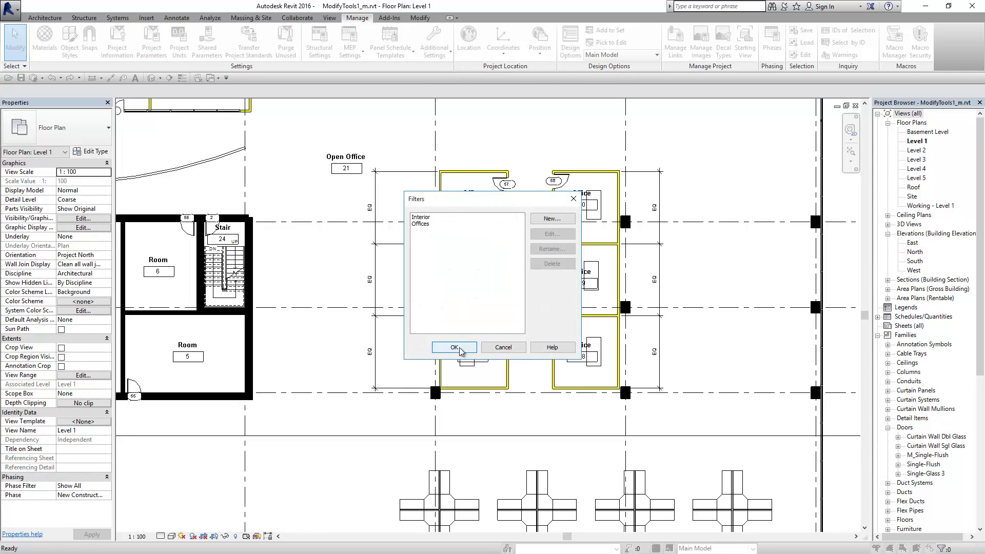
Load the Offices set again to verify its 50 elements, then clear the selection.
click(454, 348)
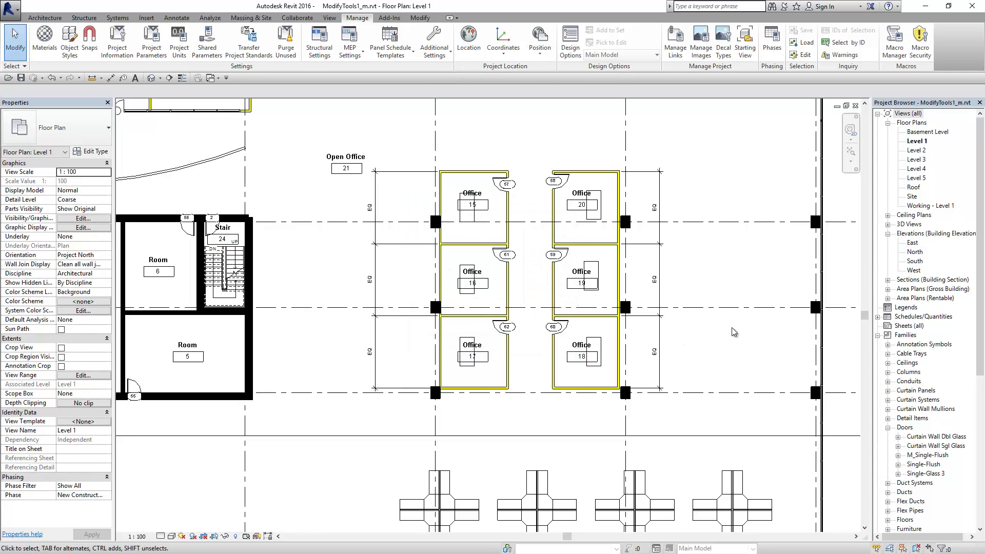
click(803, 43)
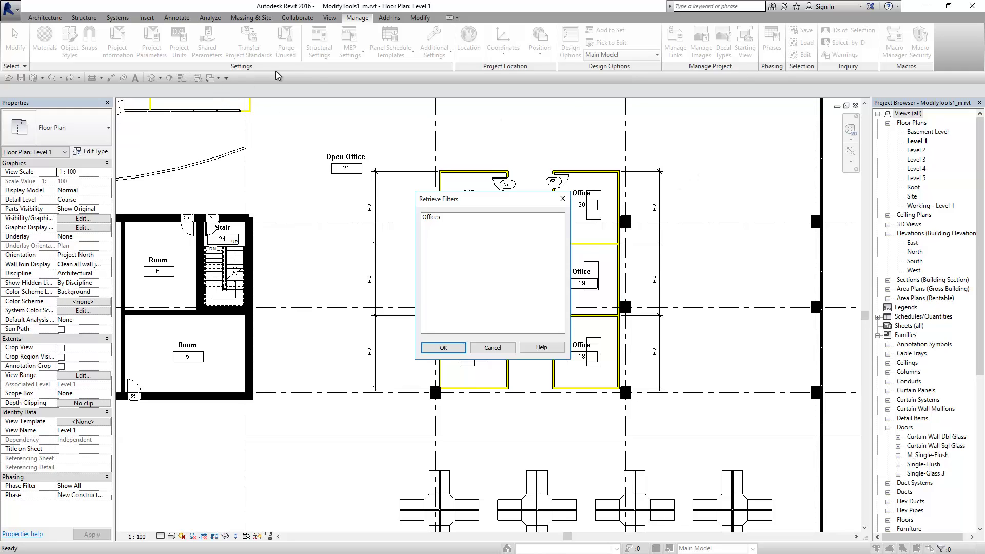
click(441, 219)
click(442, 349)
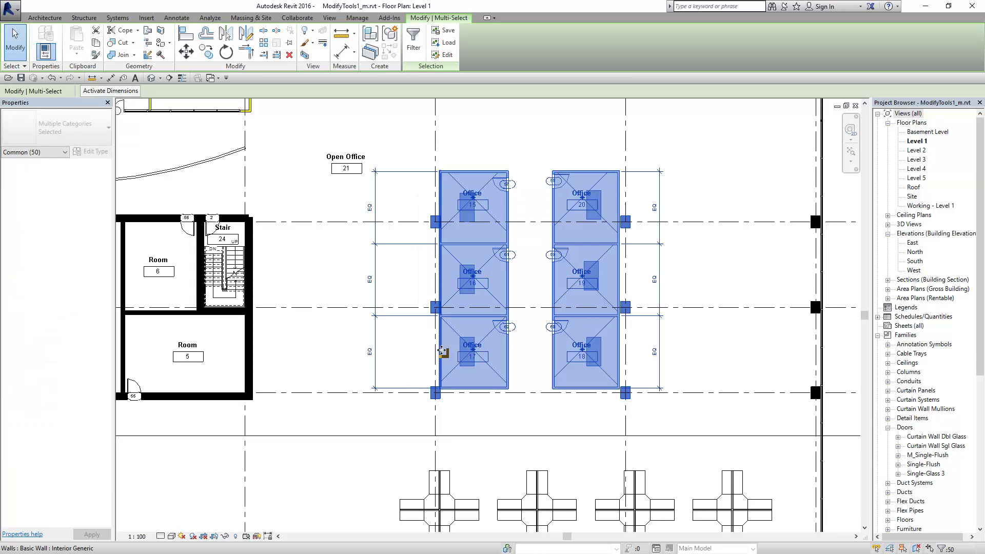
click(697, 359)
scroll(697, 359, down, 2)
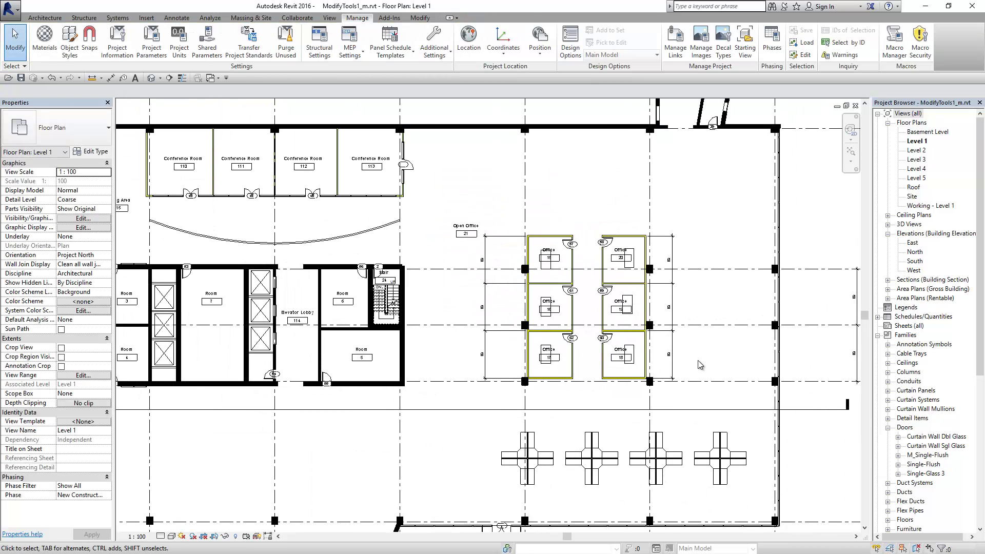
mouse_move(700, 366)
middle_down()
mouse_move(623, 361)
mouse_move(628, 328)
middle_up()
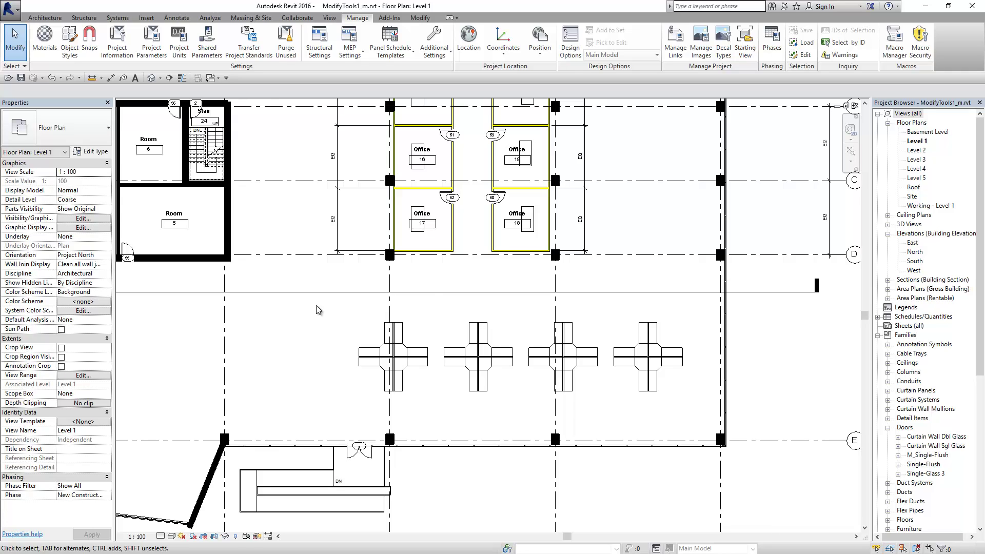
scroll(755, 389, down, 5)
scroll(759, 386, down, 2)
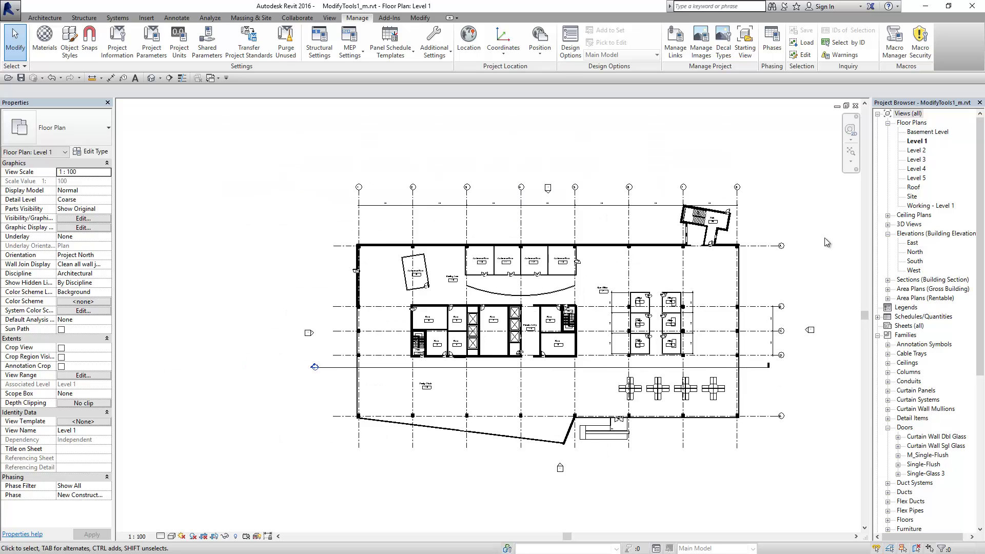
Add the Offices filter to Level 1's Visibility/Graphics and hide its elements.
click(851, 152)
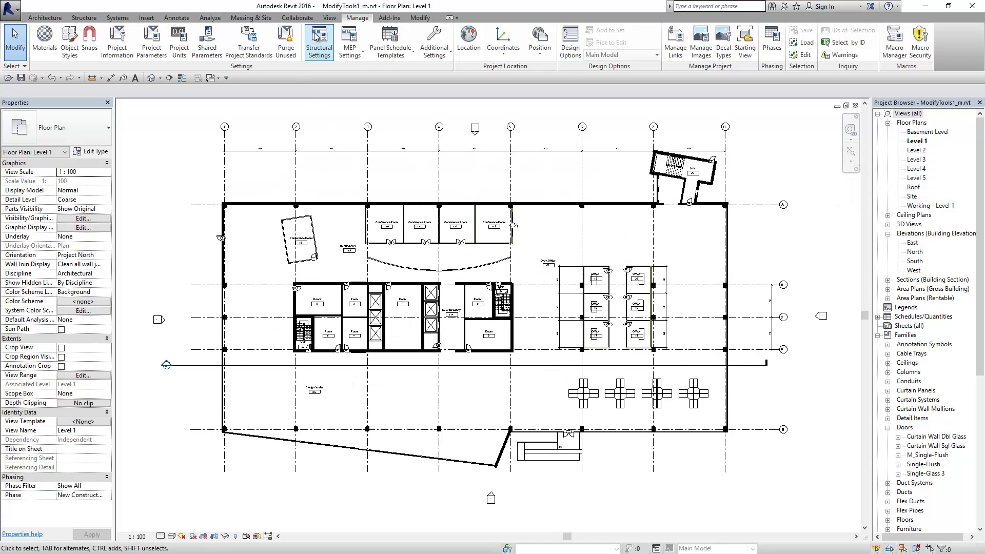
click(329, 18)
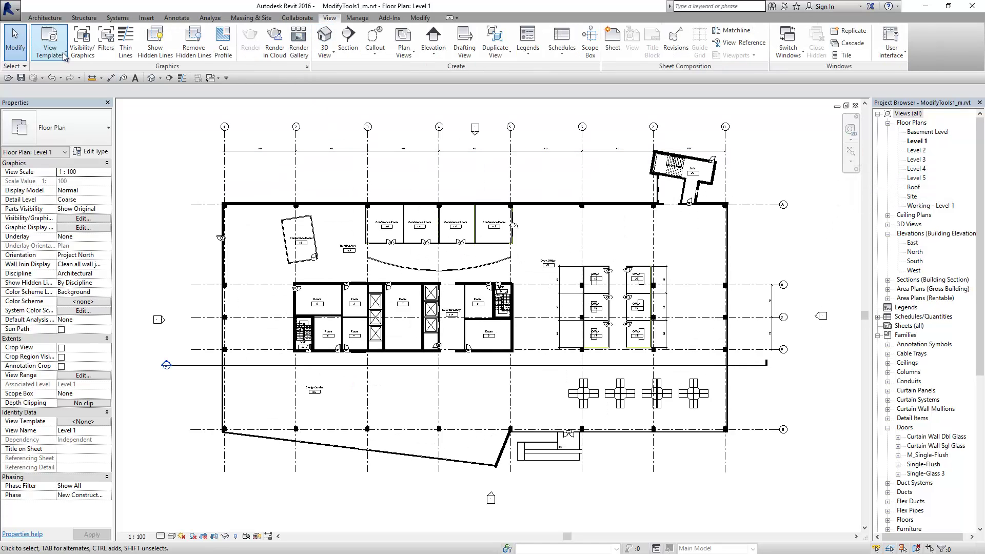
click(82, 41)
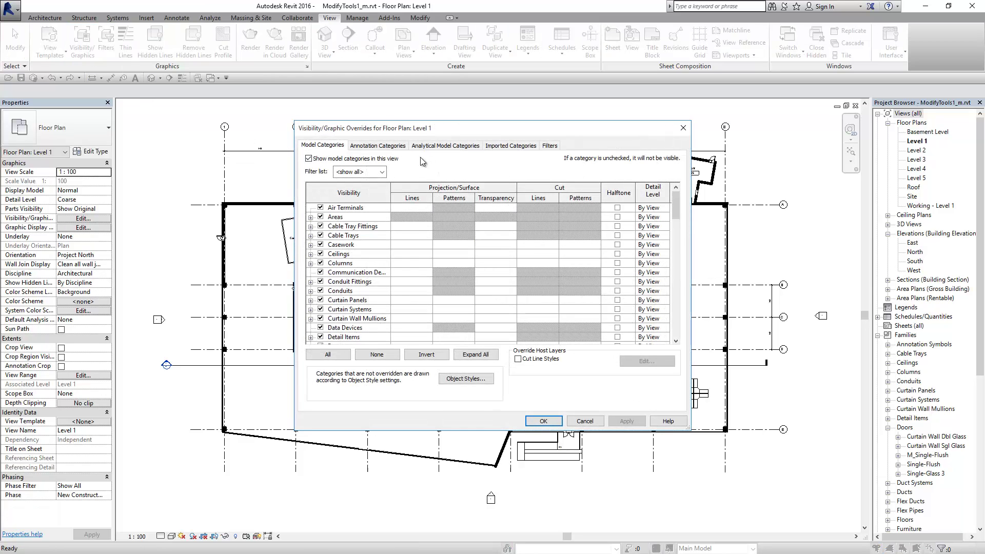
click(549, 146)
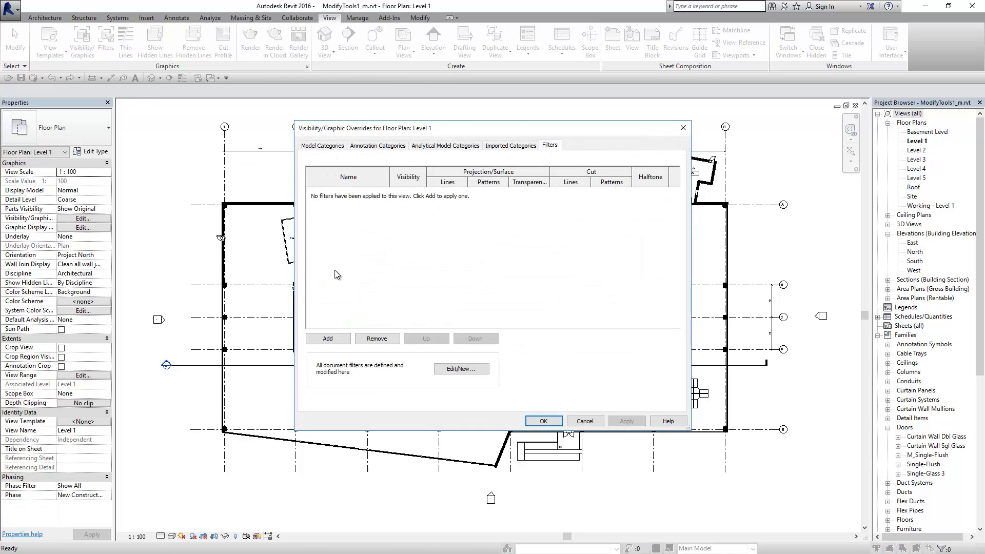
click(331, 337)
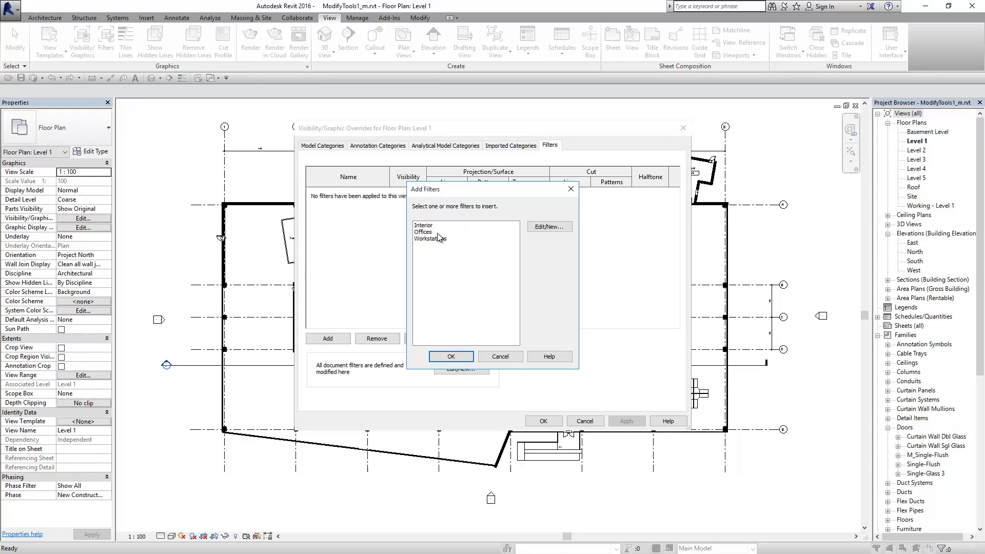
click(435, 232)
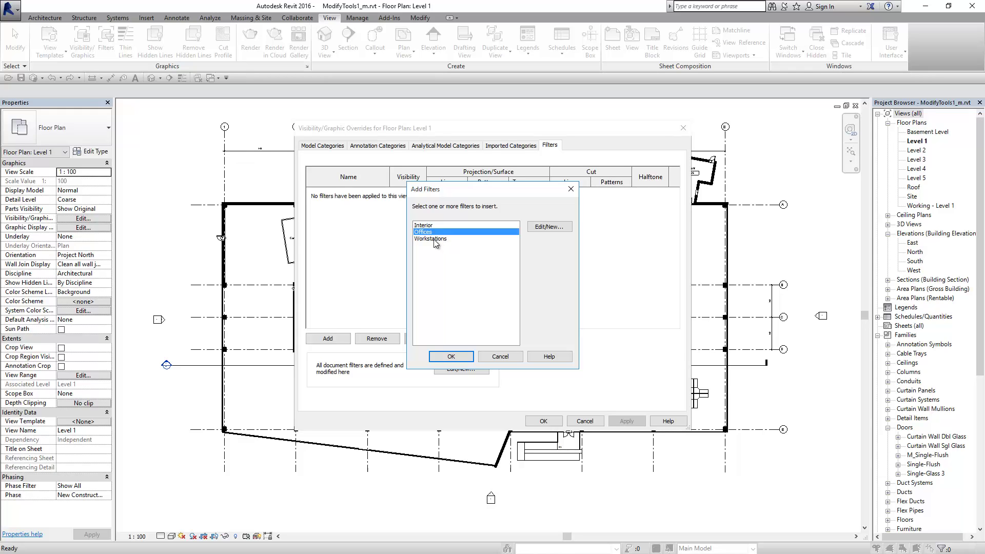
click(461, 356)
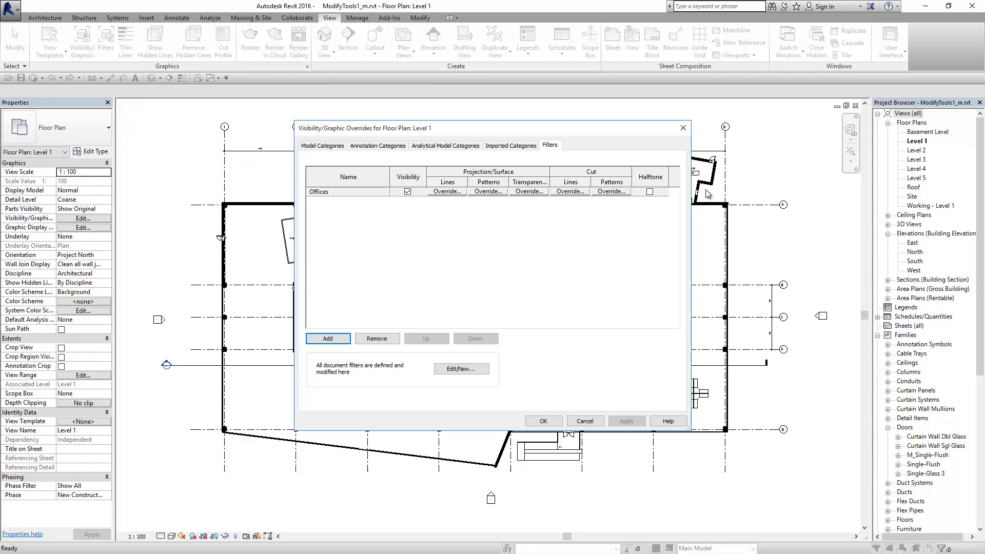
click(408, 191)
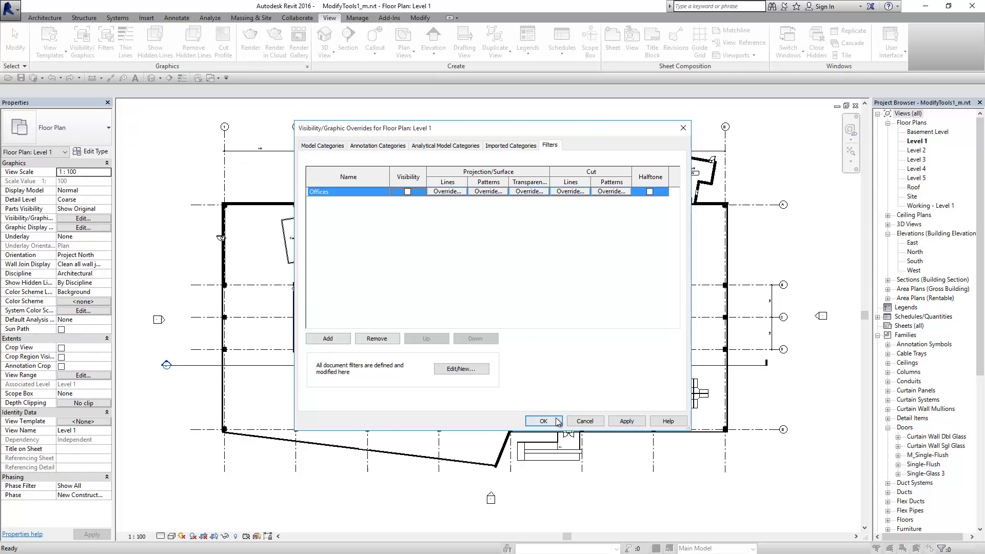
click(557, 421)
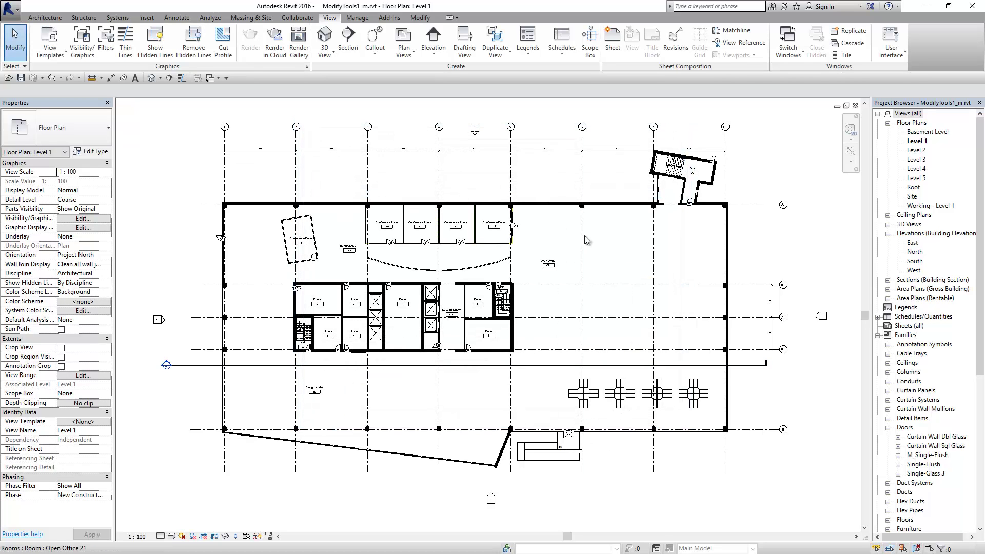
Turn the Offices filter's visibility back on in Level 1's Visibility/Graphics.
click(82, 44)
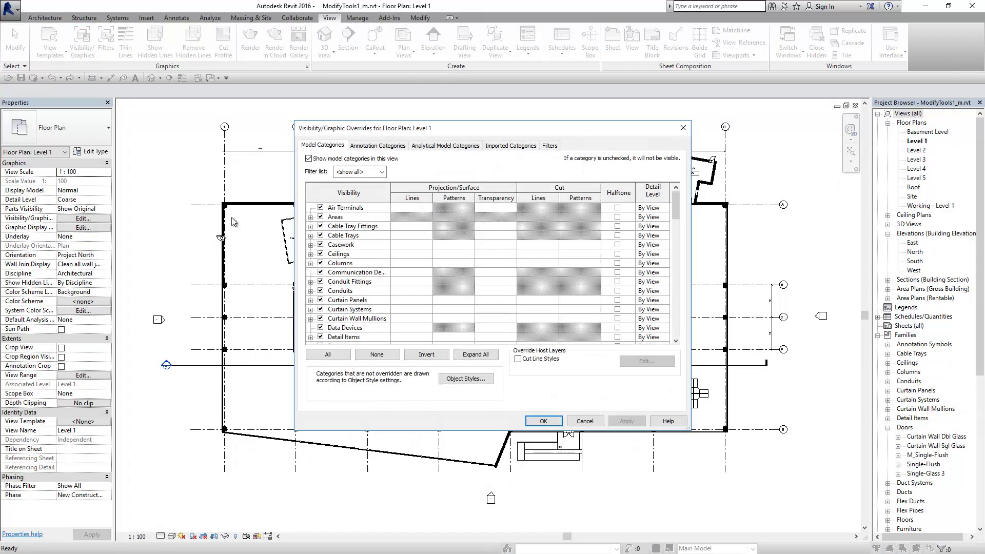
click(541, 146)
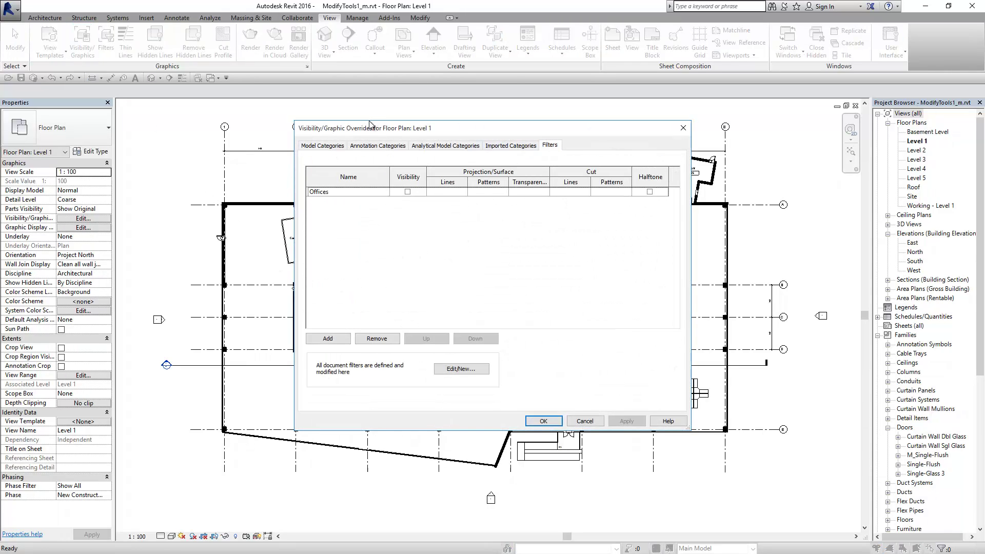
click(407, 192)
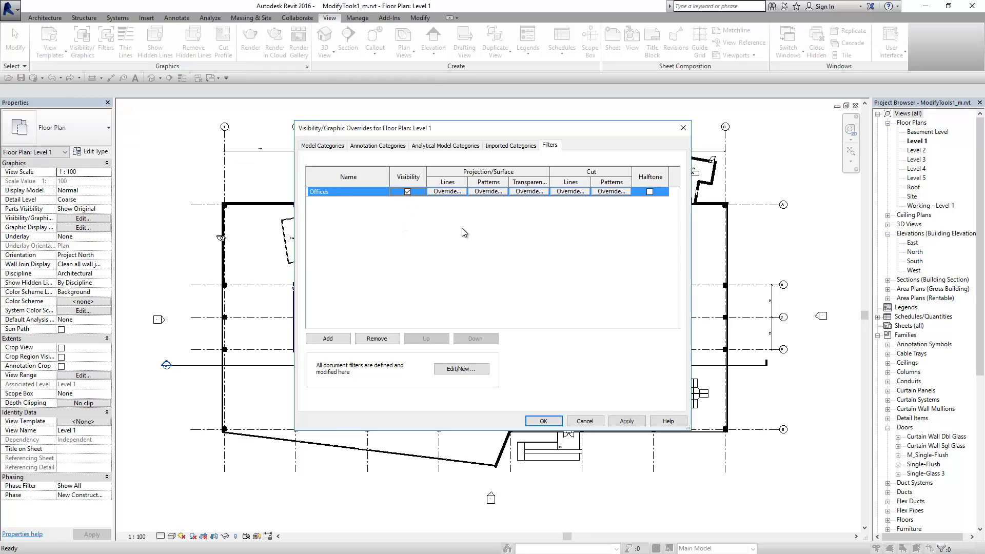
click(543, 420)
scroll(680, 352, up, 5)
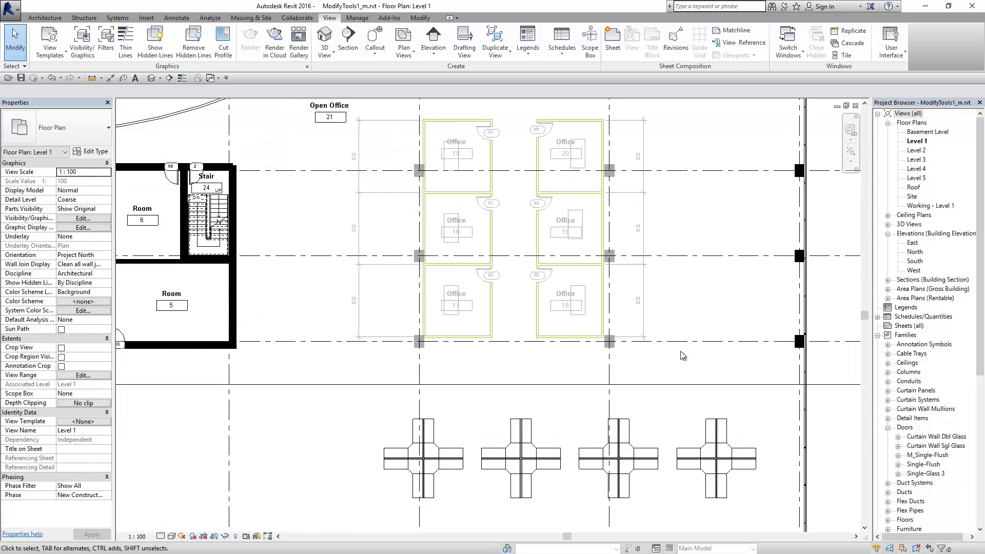
scroll(681, 351, down, 2)
Remove the Offices filter from the view's filters, then zoom to fit (ZF).
click(72, 53)
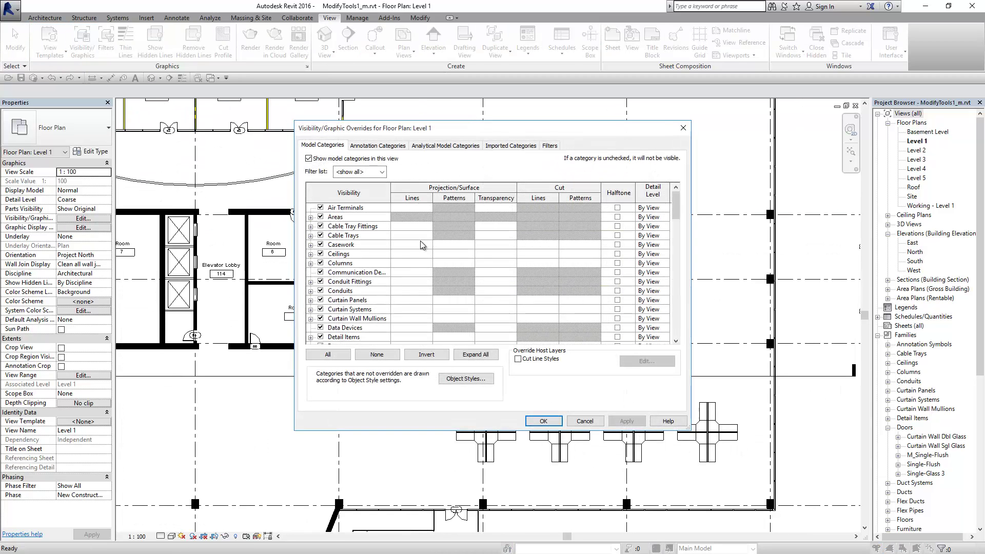
click(542, 147)
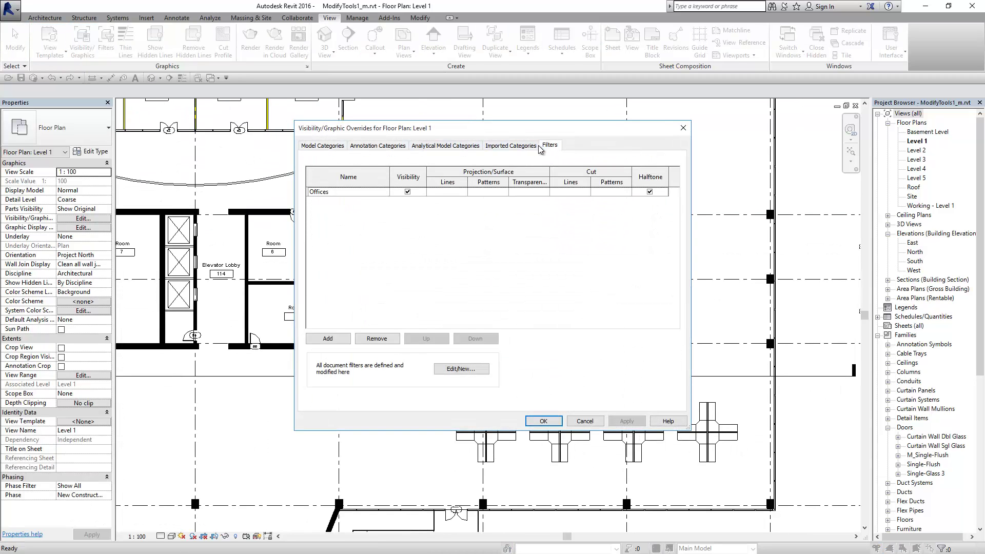
click(375, 192)
click(379, 338)
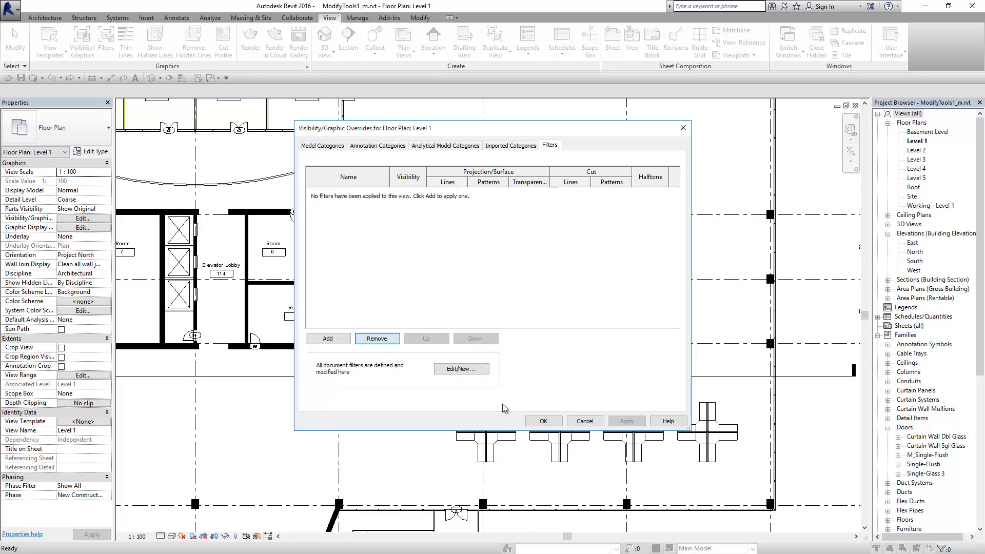
click(544, 420)
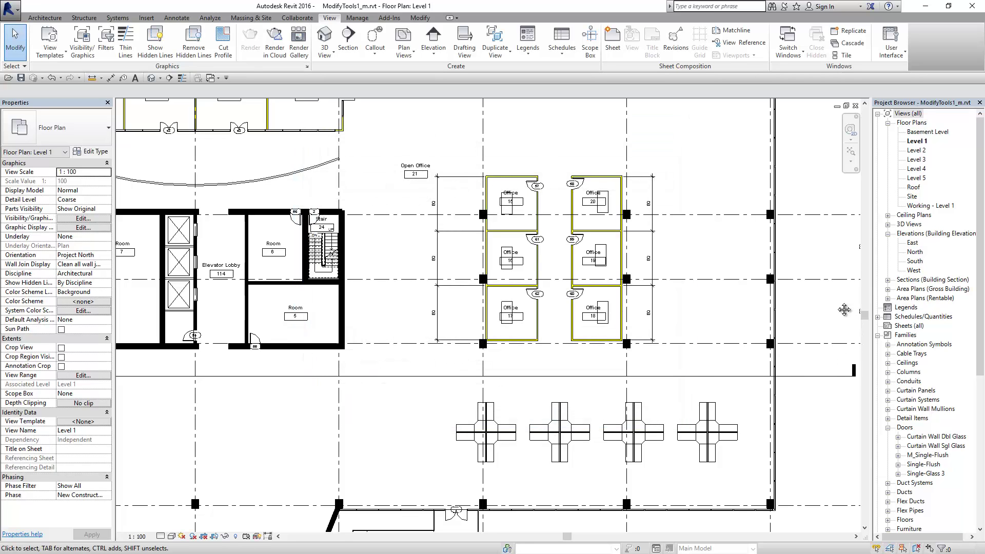
key(z)
key(f)
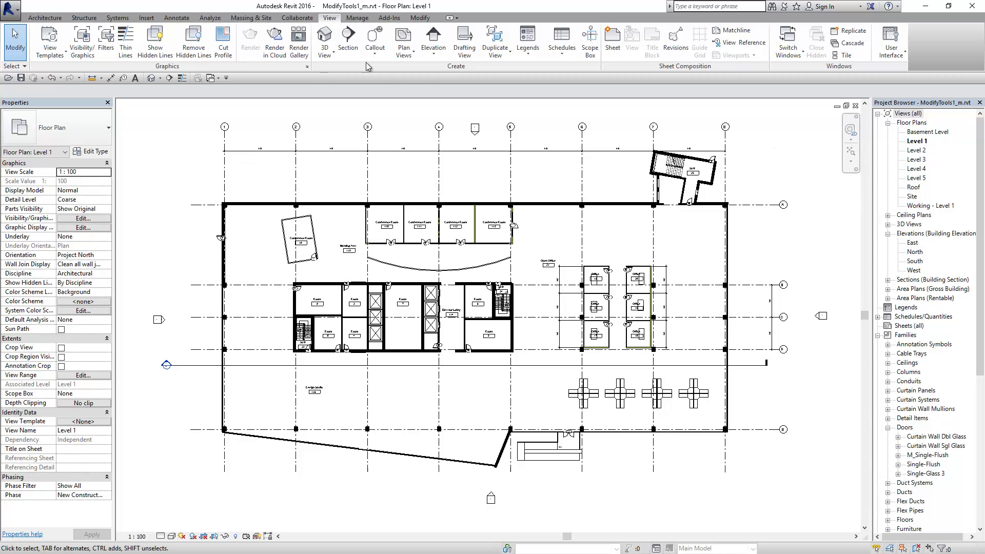
click(347, 18)
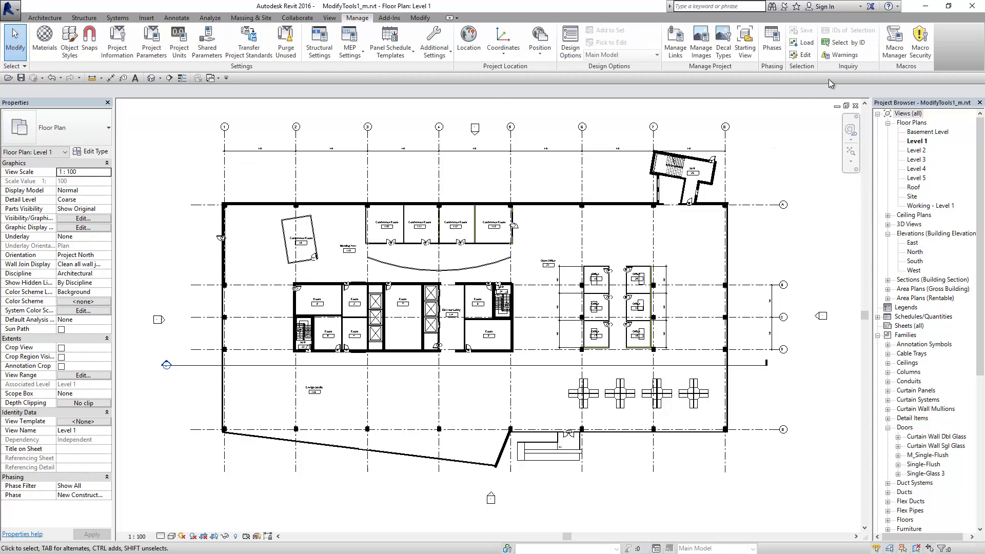
click(804, 55)
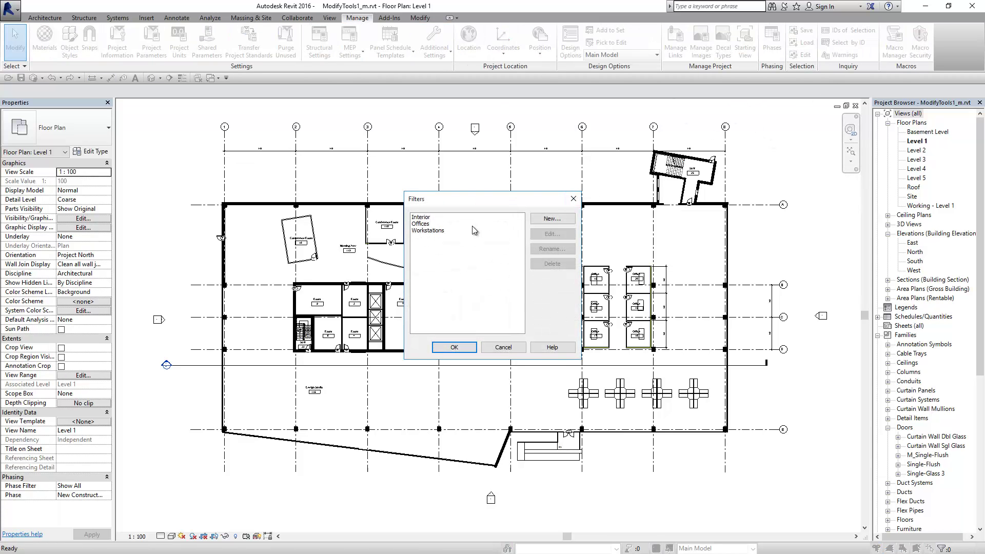
click(435, 231)
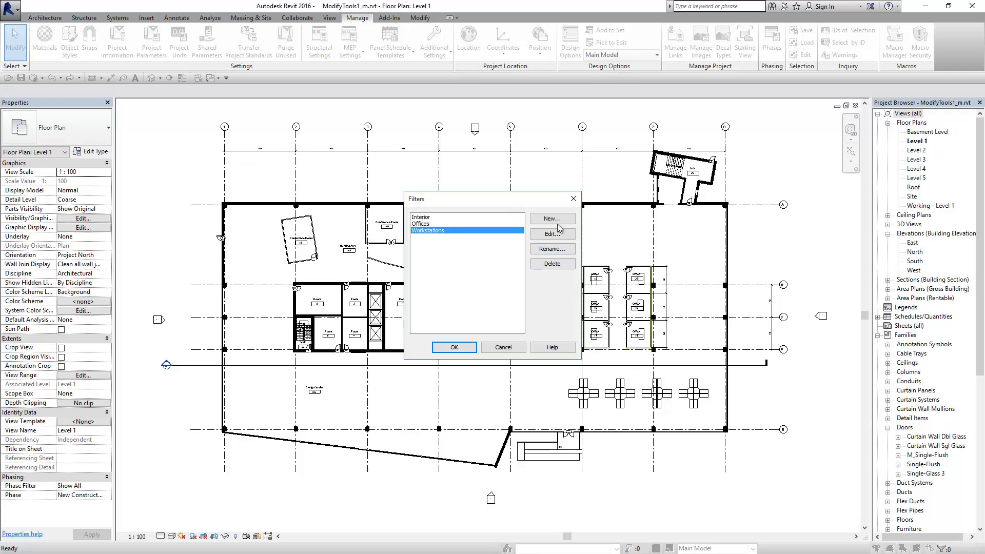
click(503, 347)
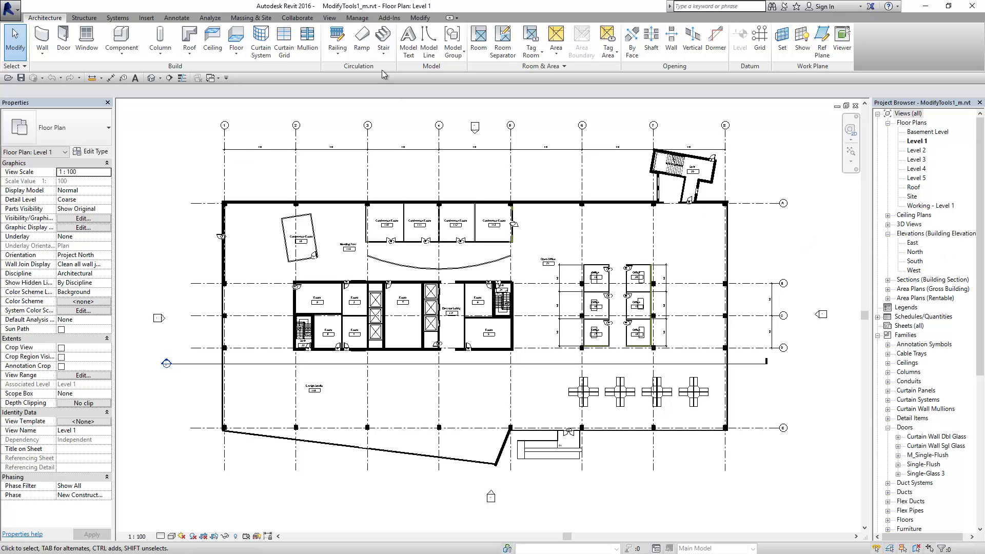
click(420, 18)
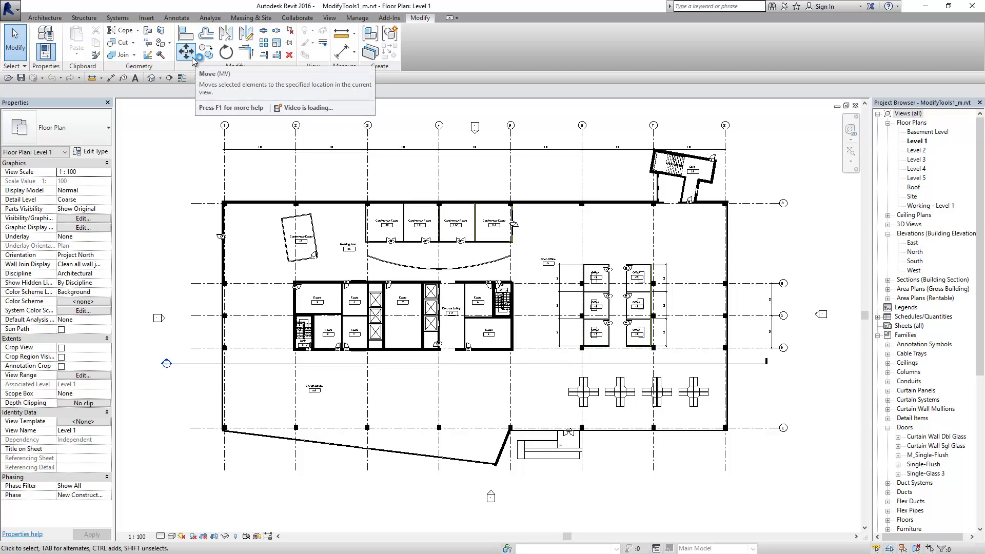
click(11, 8)
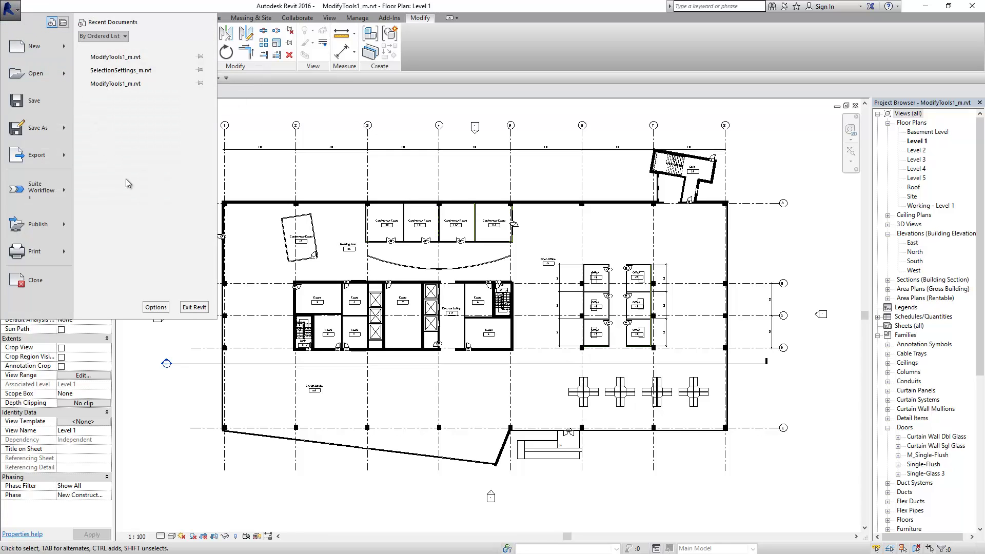
click(155, 307)
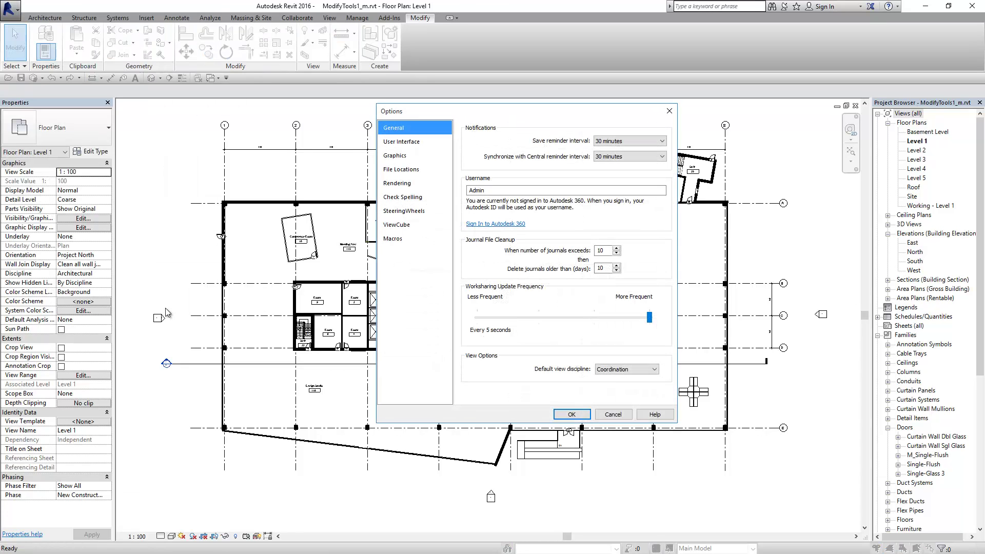
click(405, 156)
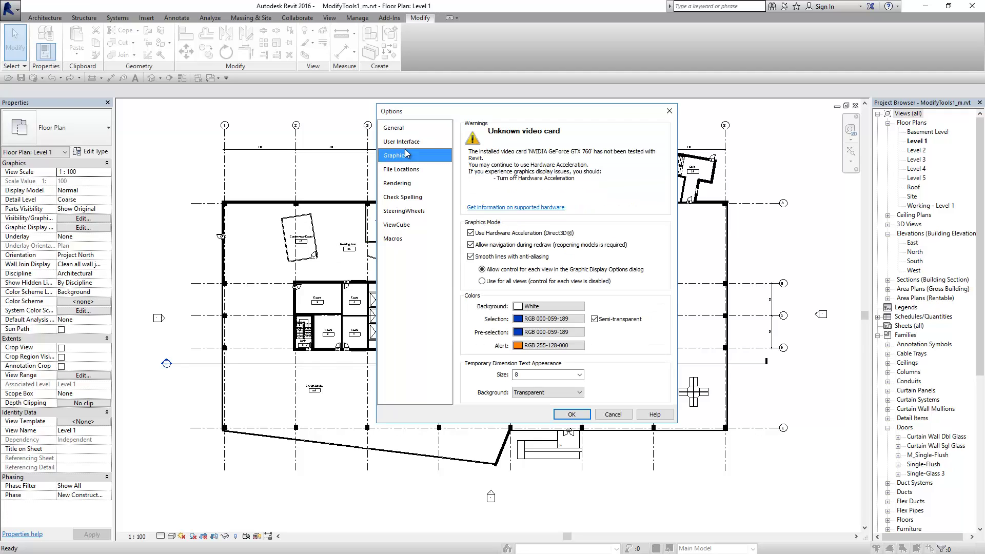
click(401, 142)
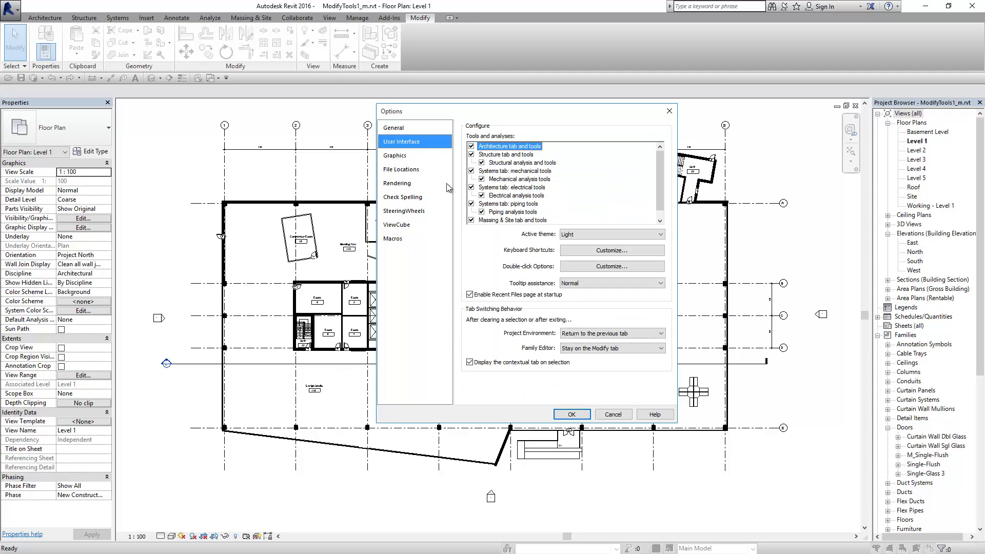
click(588, 252)
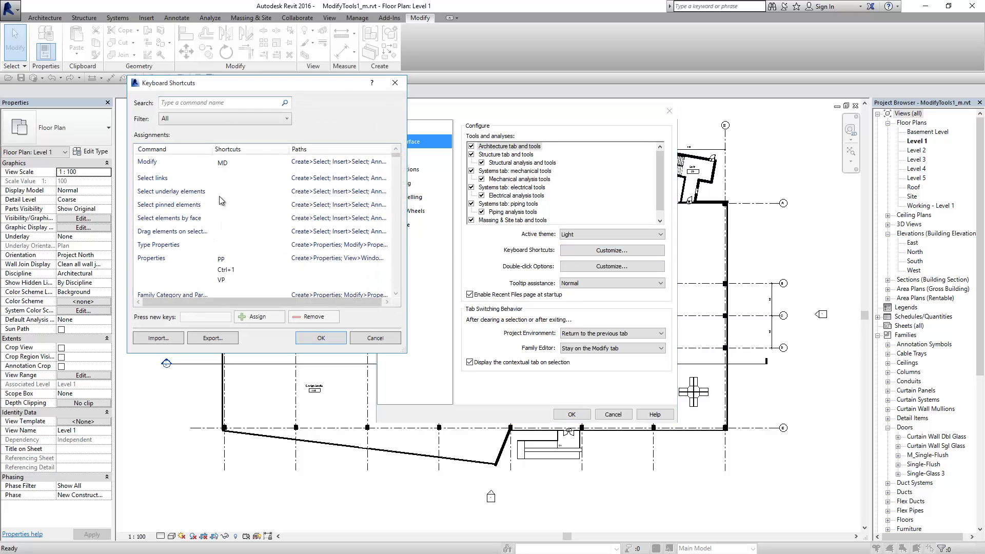
click(375, 337)
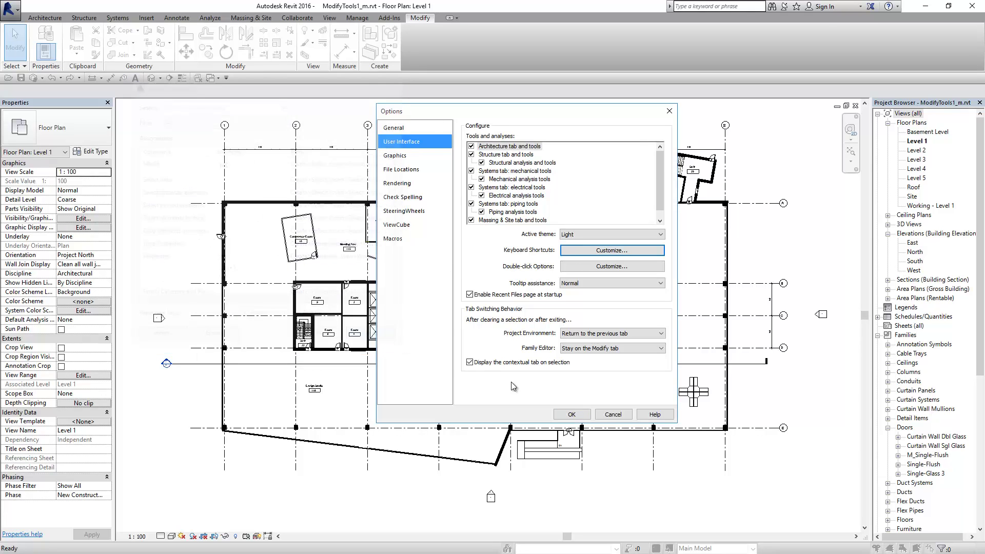
click(606, 416)
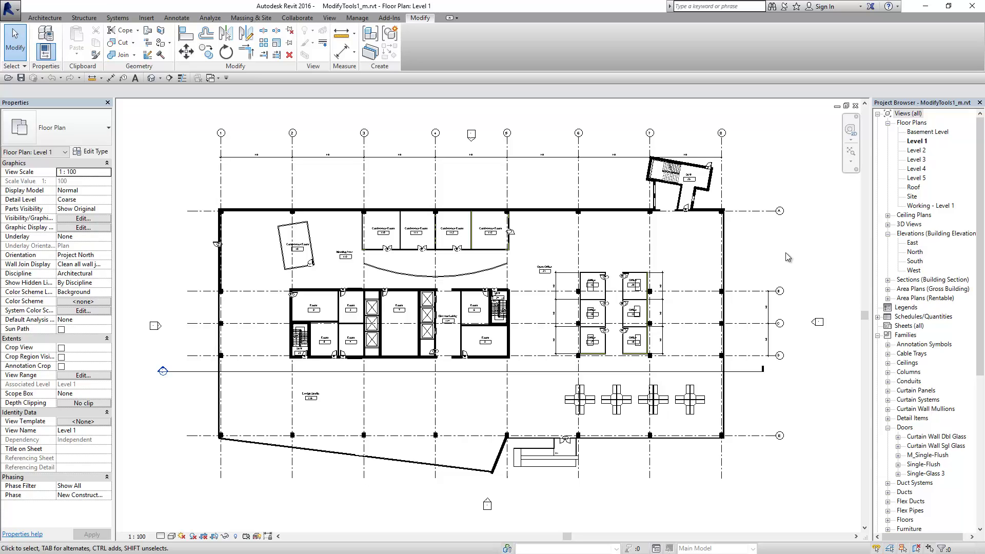
Zoom to the workstation cubicles, window-select the leftmost one, and cancel a CO copy.
scroll(682, 359, up, 2)
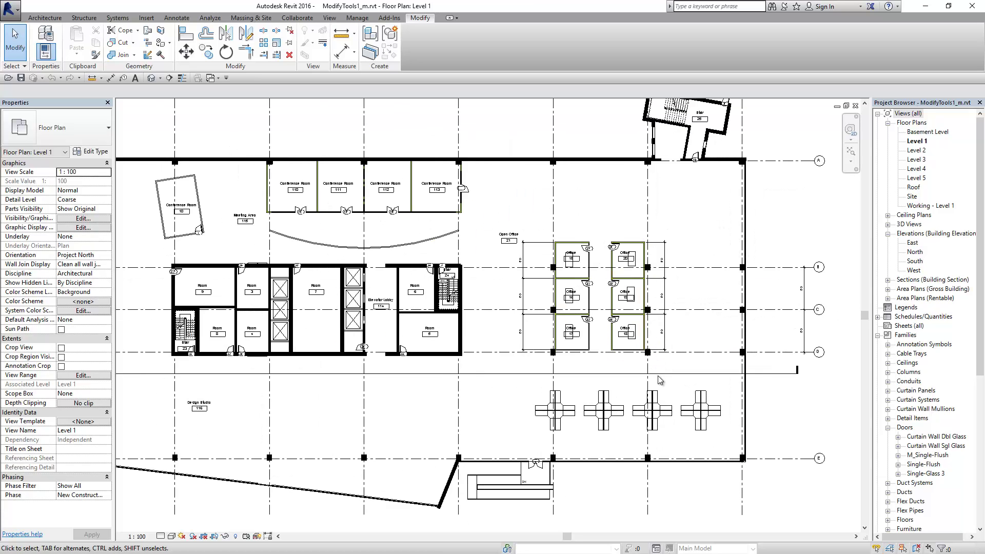
scroll(683, 382, up, 3)
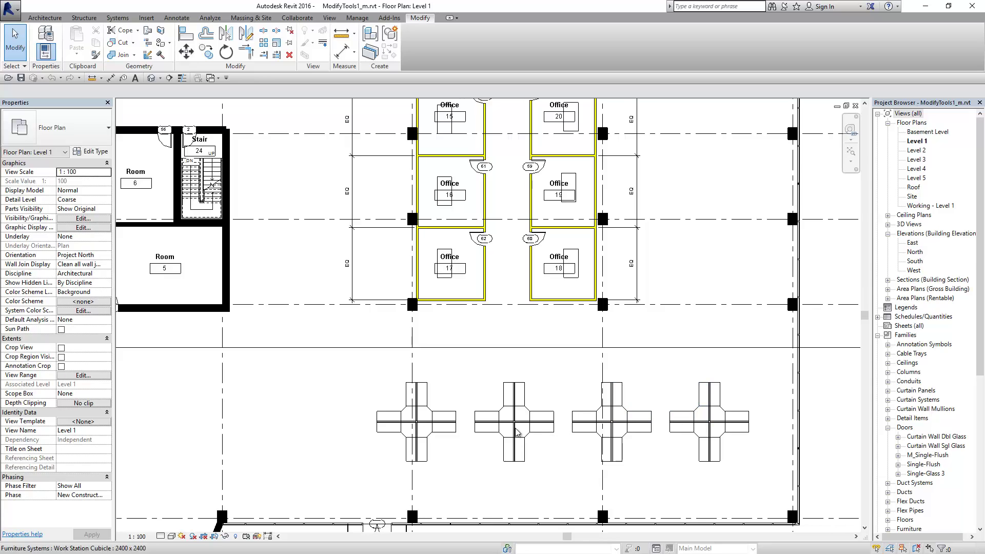
middle_drag(593, 426, 599, 396)
scroll(475, 421, up, 2)
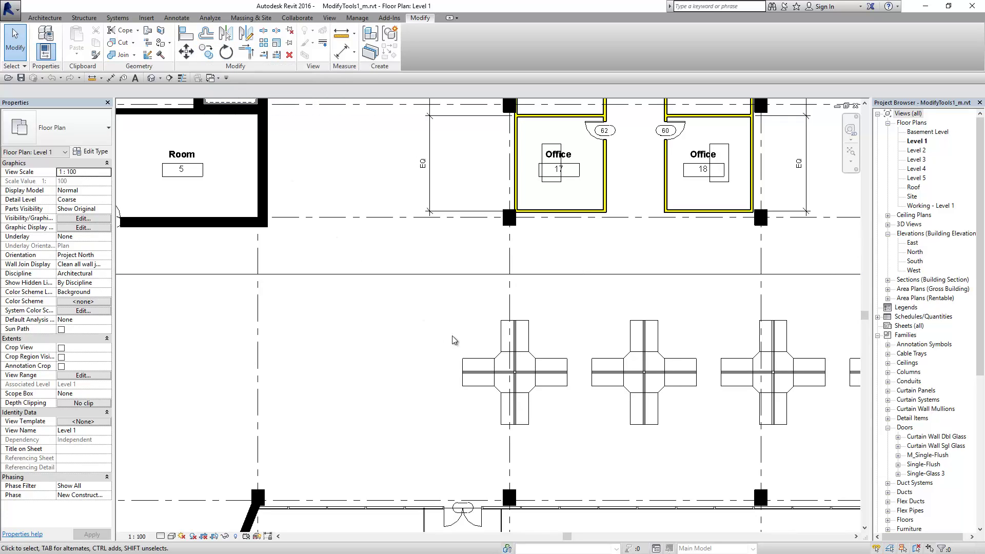
middle_drag(453, 339, 467, 299)
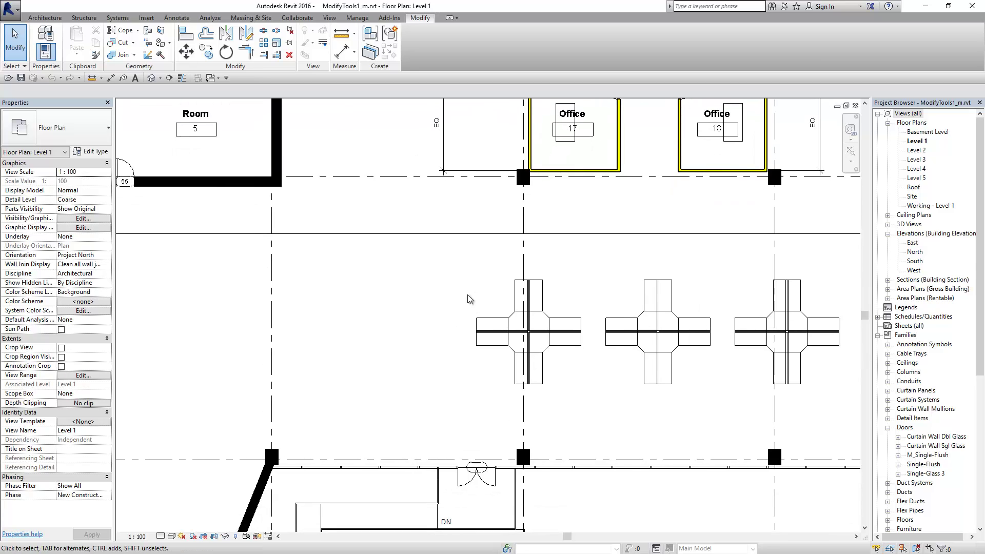
drag(505, 326, 593, 396)
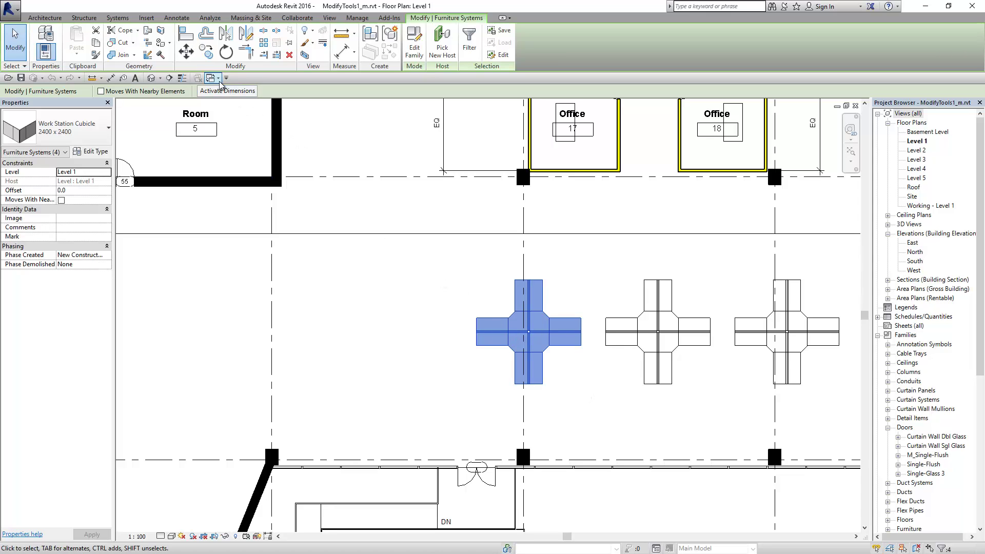
key(c)
key(o)
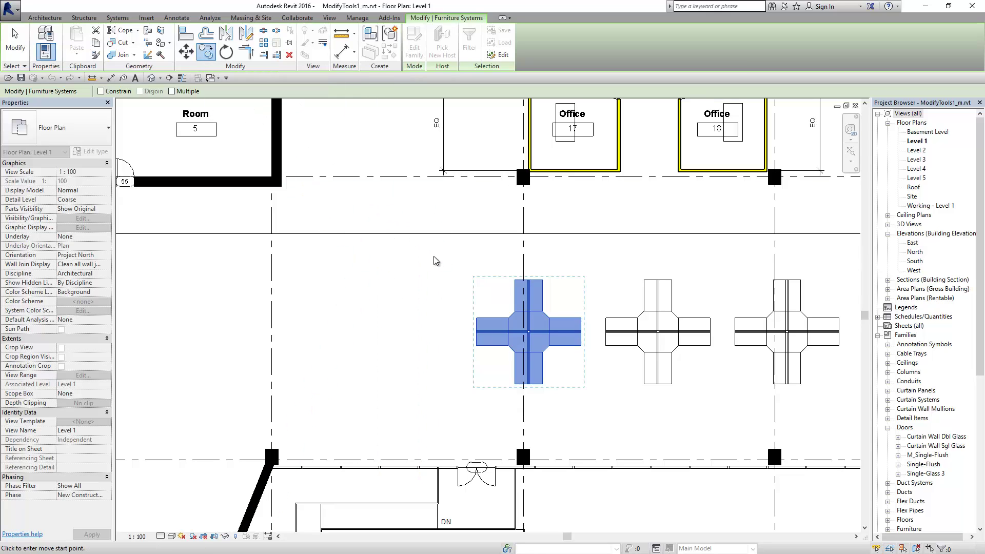
key(Escape)
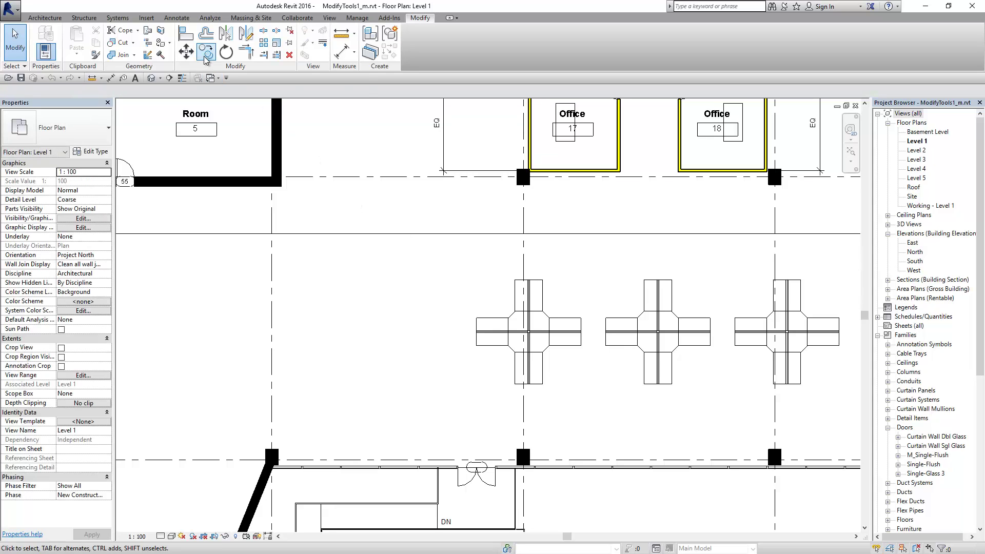
Reselect the leftmost workstation cubicle after cancelling a move and panning the view.
click(206, 52)
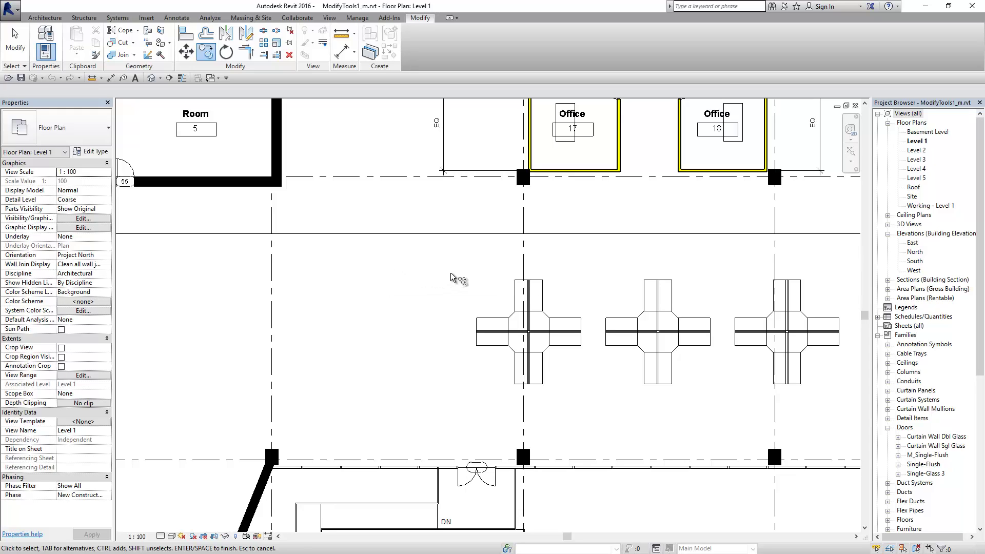
drag(450, 273, 594, 393)
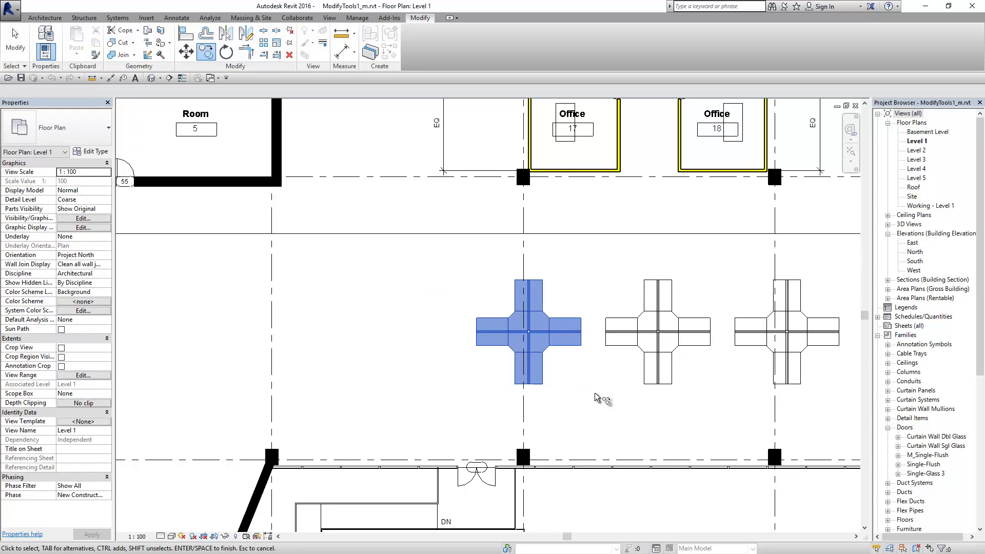
key(Return)
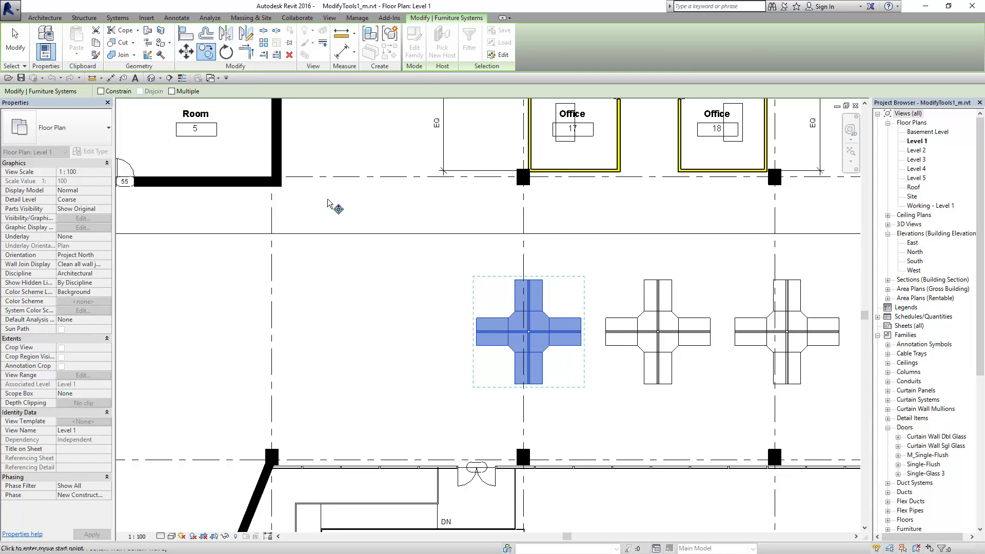
key(Escape)
key(Escape)
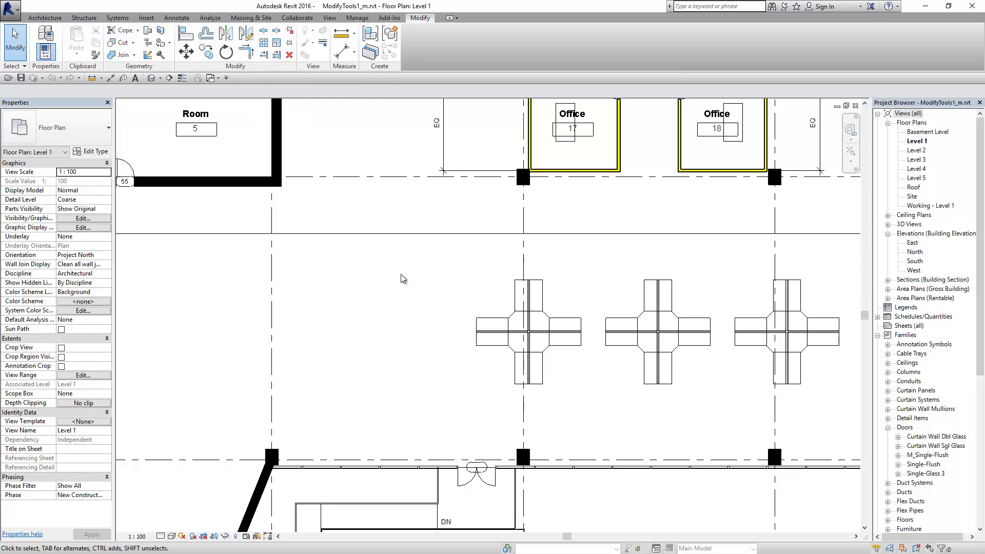
middle_drag(452, 283, 461, 262)
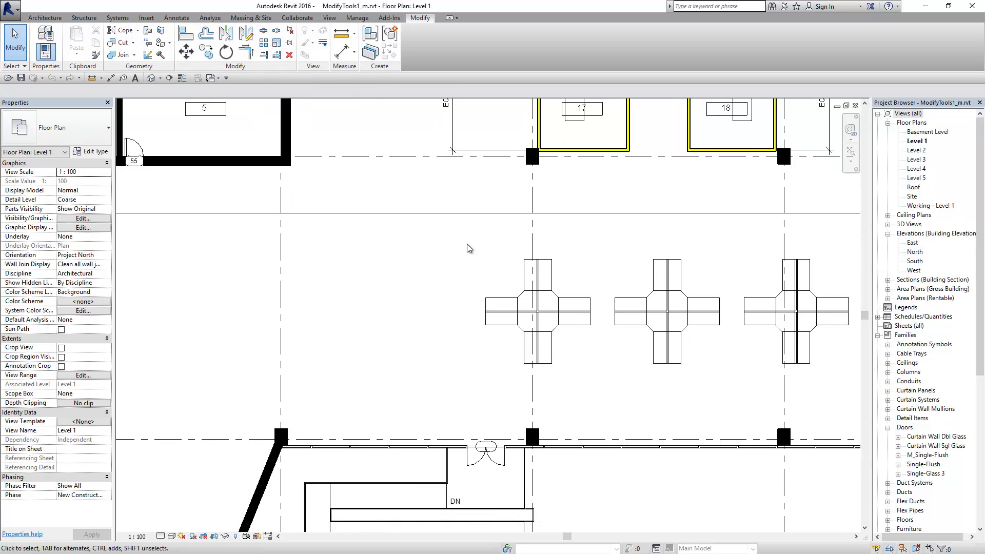
mouse_move(467, 244)
mouse_down()
mouse_move(548, 367)
mouse_move(602, 387)
mouse_up()
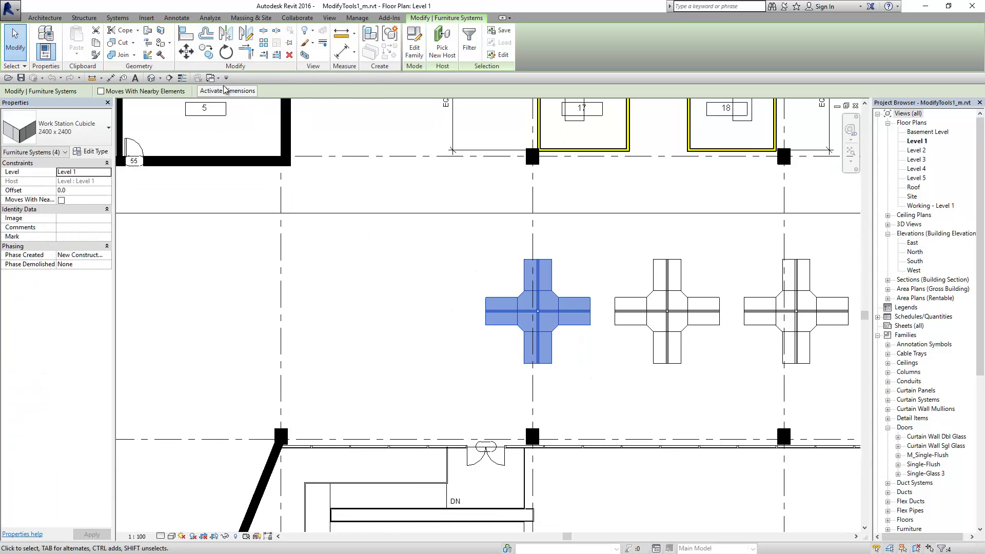
Copy and move (MV) the leftmost cubicle to form a row of four workstation clusters, then deselect.
click(205, 51)
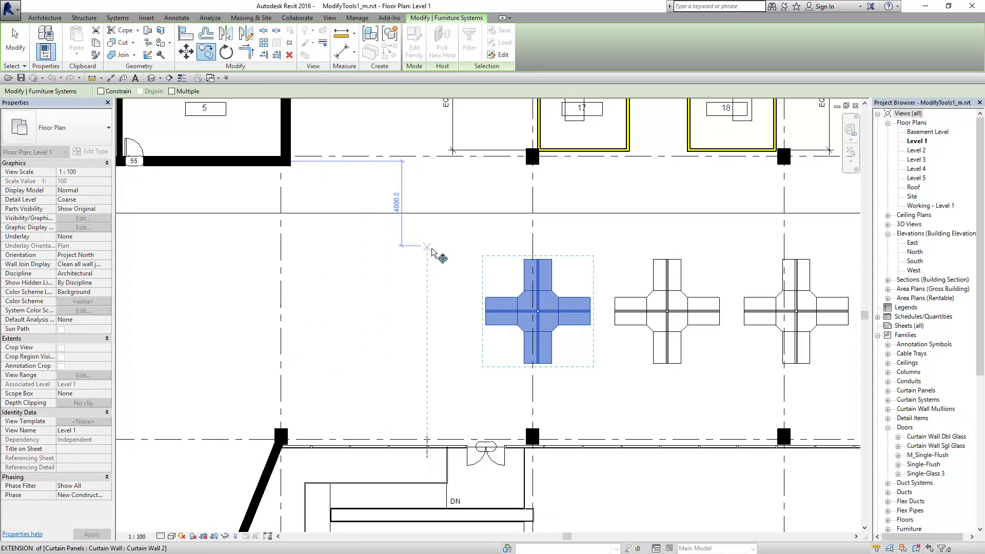
click(465, 251)
key(m)
key(v)
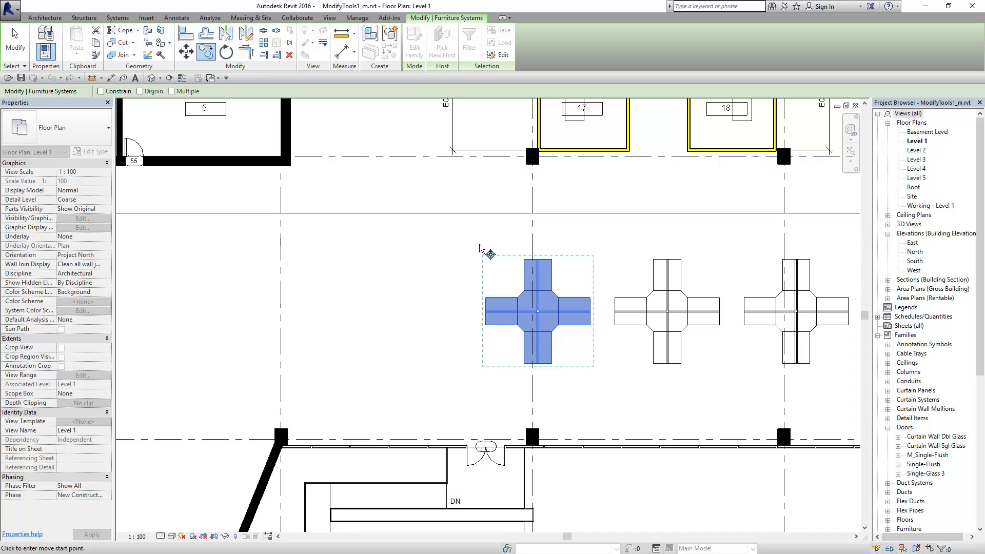
click(481, 246)
click(357, 243)
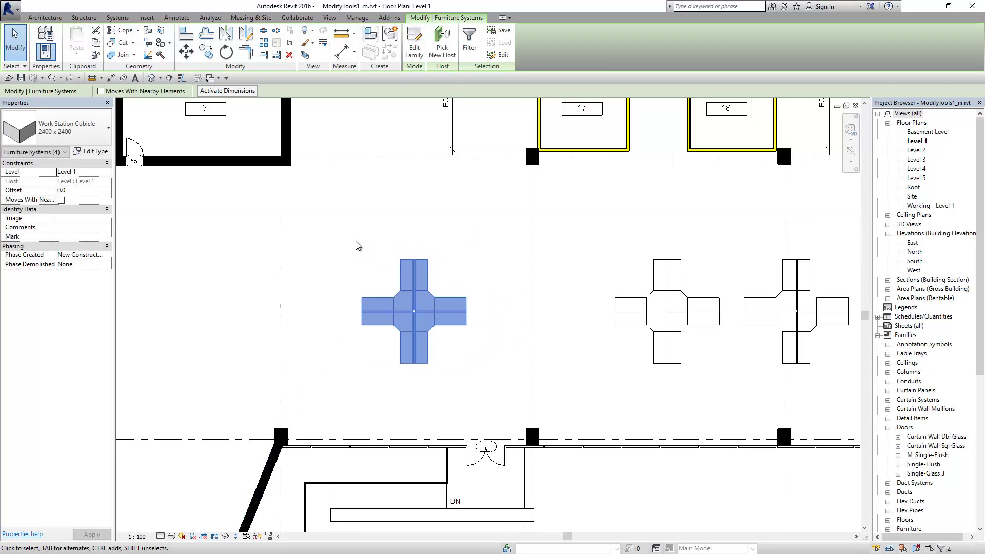
click(187, 52)
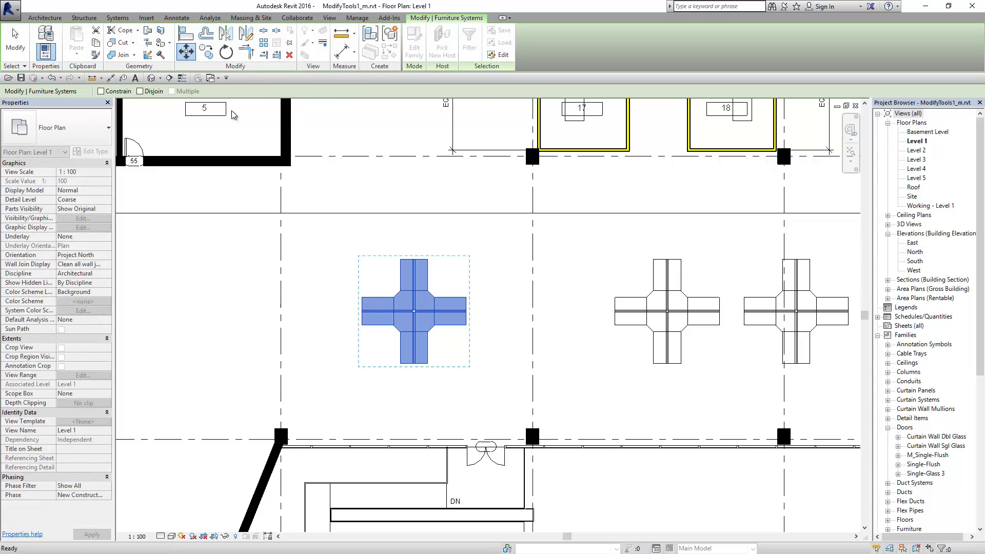
click(357, 237)
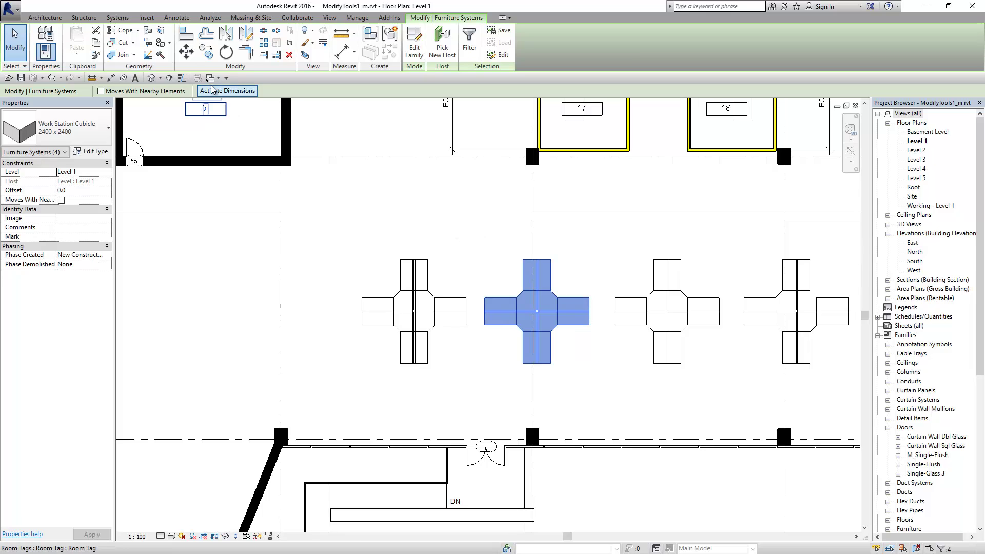
click(369, 179)
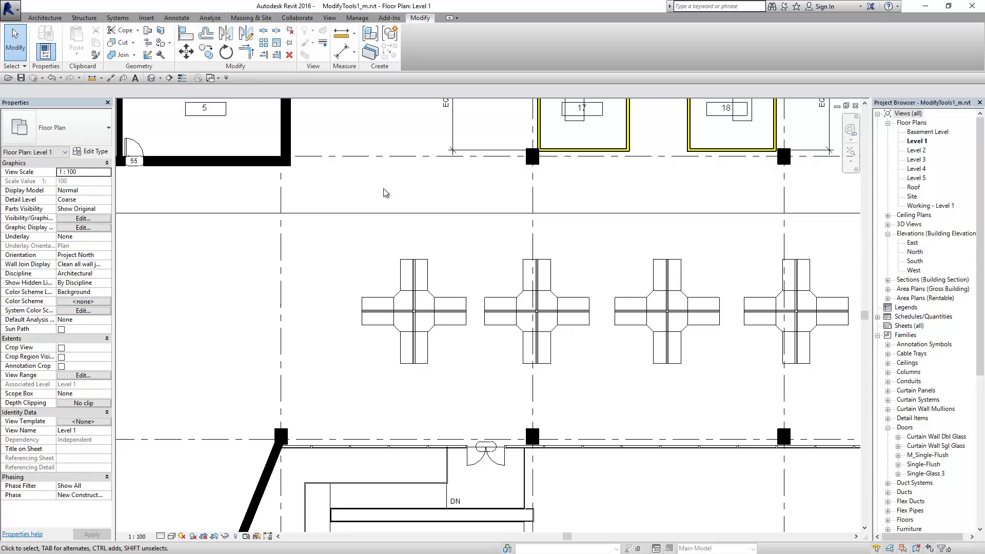
Window-select the leftmost cubicle and move it further left with Constrain on.
middle_drag(432, 239, 481, 221)
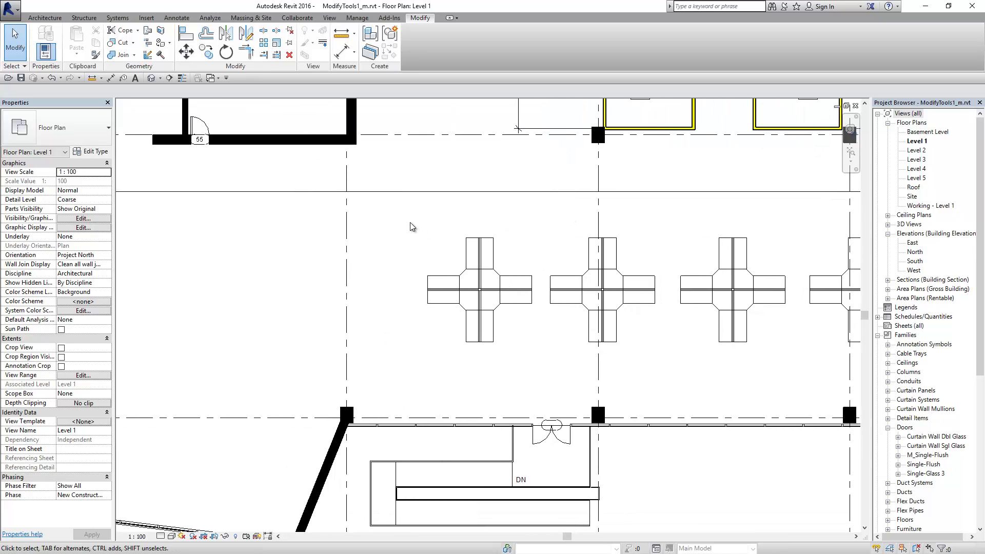
drag(410, 224, 538, 355)
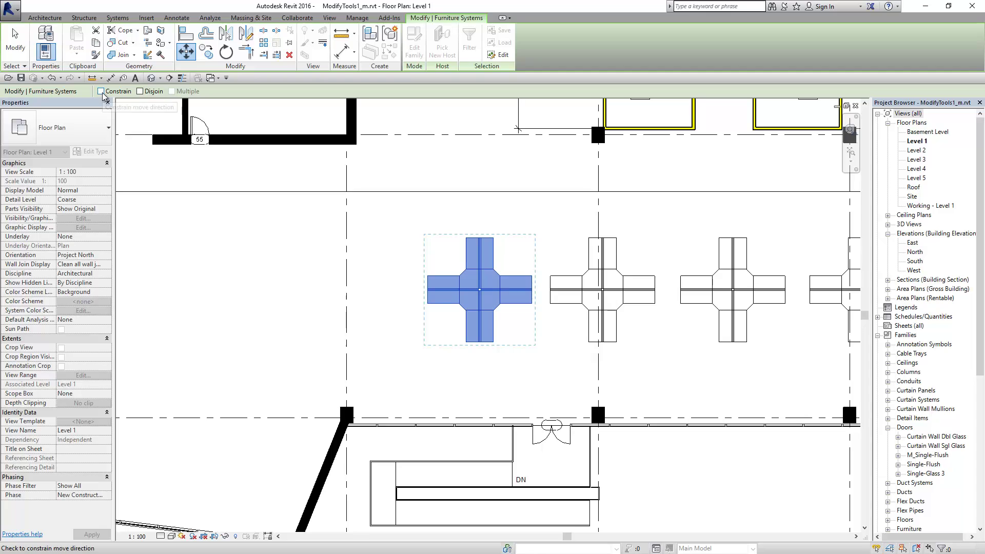
click(101, 92)
click(435, 241)
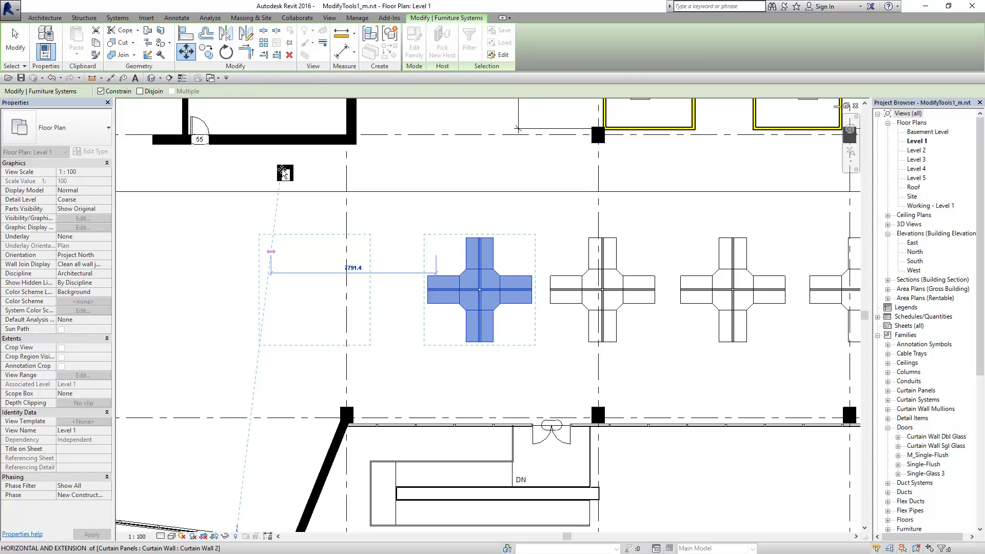
click(283, 173)
Pan and zoom the plan to bring Office 15 and its neighbours into close view.
scroll(448, 348, down, 2)
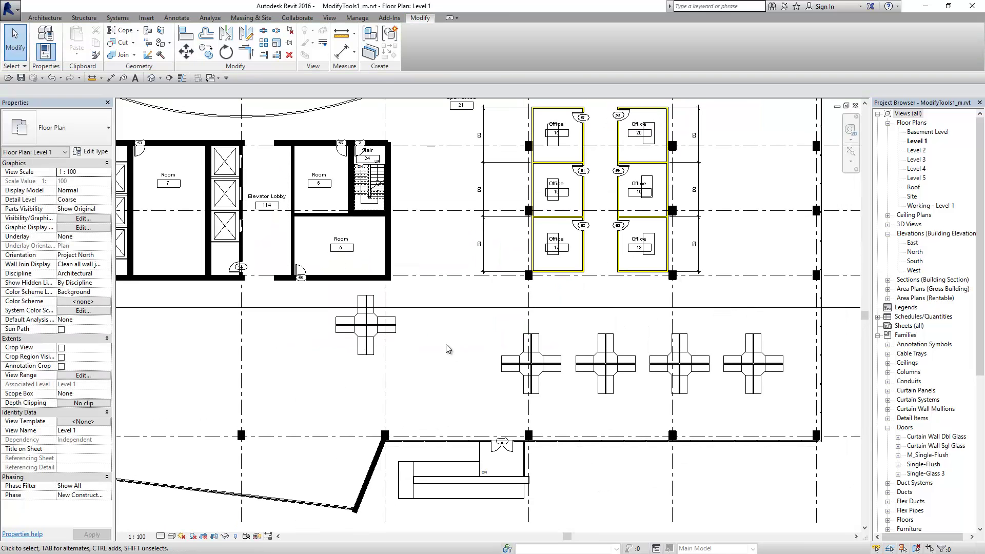
middle_drag(457, 330, 666, 337)
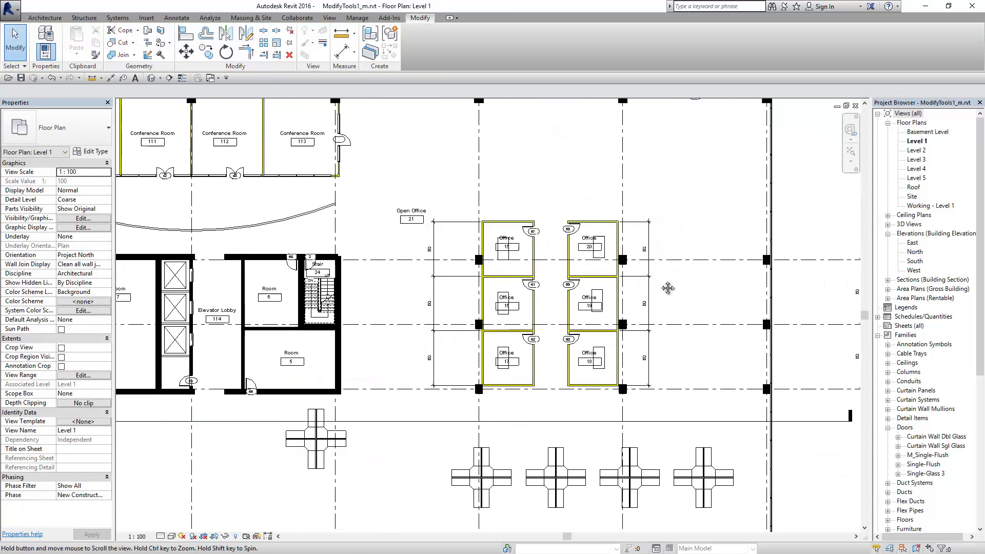
scroll(282, 264, up, 1)
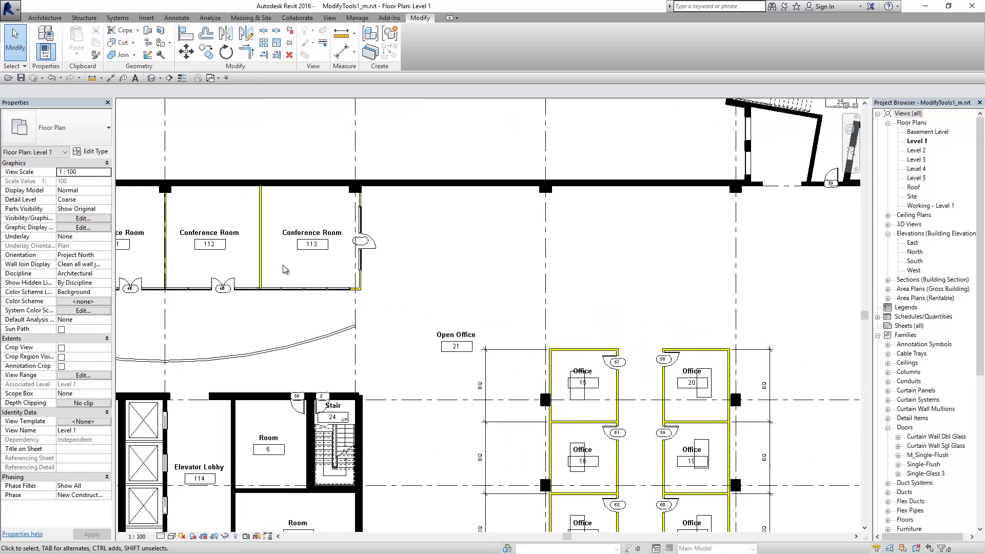
scroll(272, 259, up, 1)
scroll(594, 351, down, 1)
scroll(590, 344, down, 1)
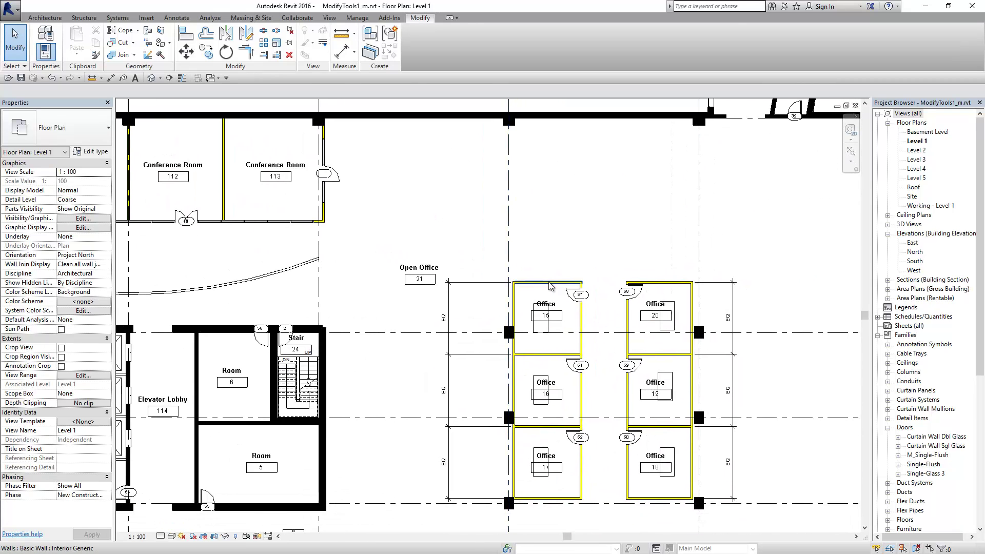
scroll(554, 289, up, 2)
scroll(552, 288, up, 1)
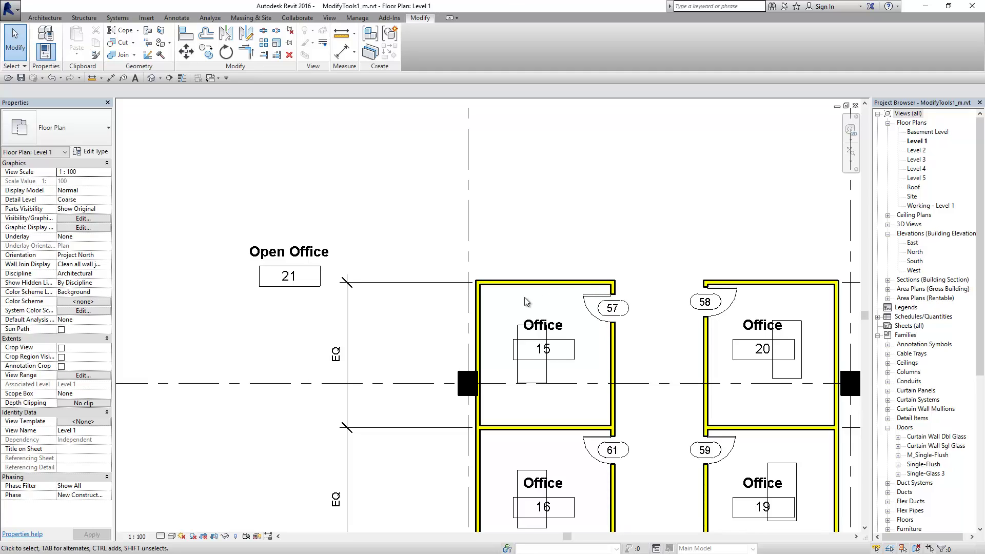
Move Office 15's top wall up by 1000.
click(495, 286)
click(188, 61)
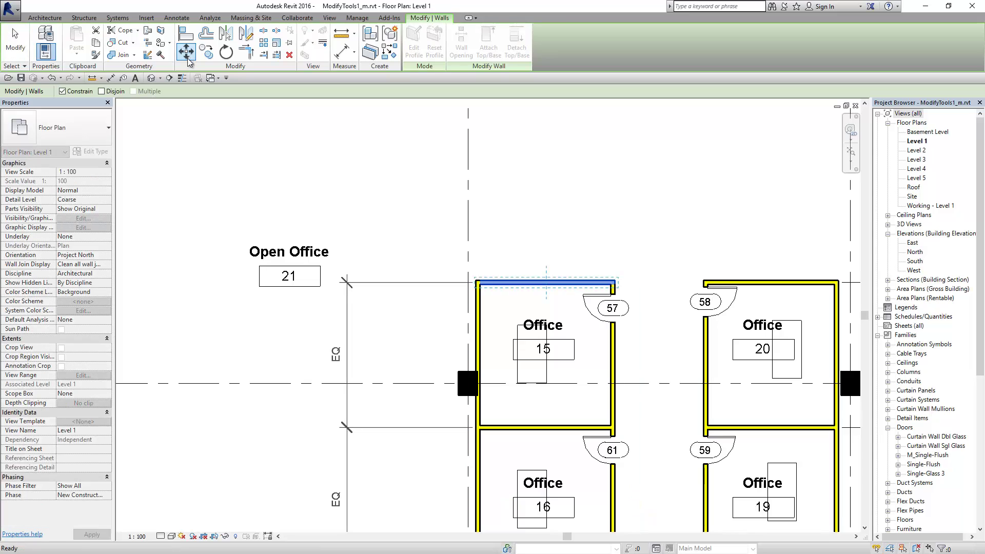
click(640, 267)
click(642, 239)
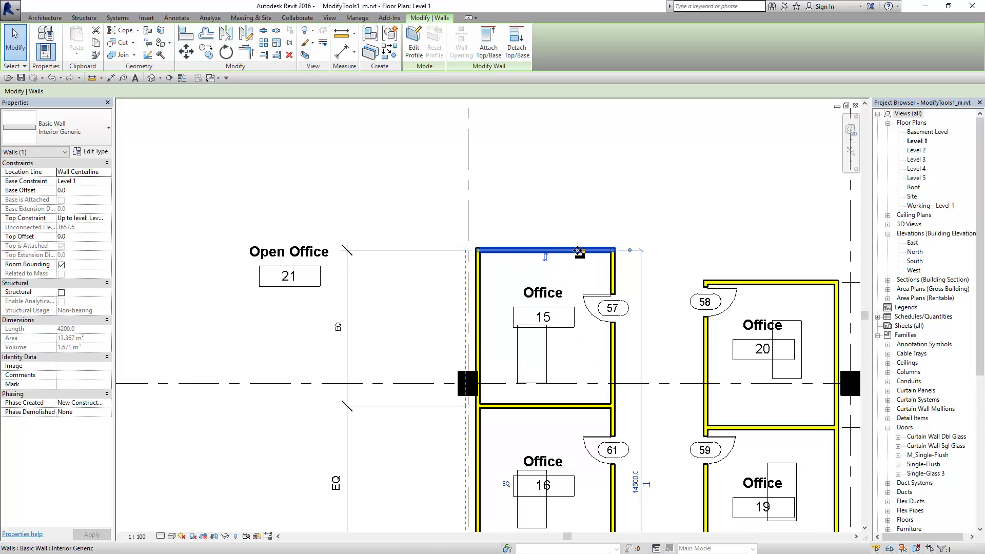
Move the wall higher with Disjoin, accepting the warnings and deleting the Open Office room.
click(186, 52)
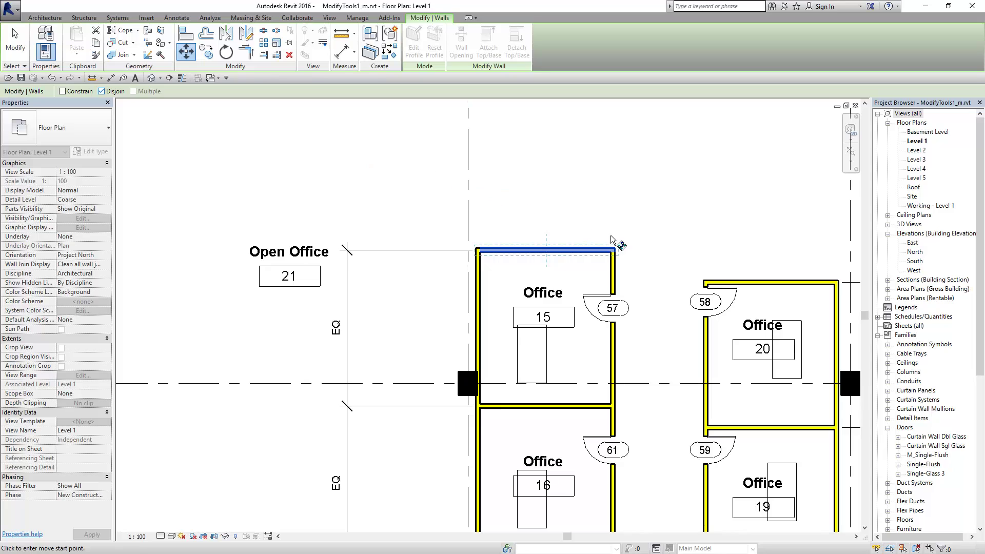
click(626, 249)
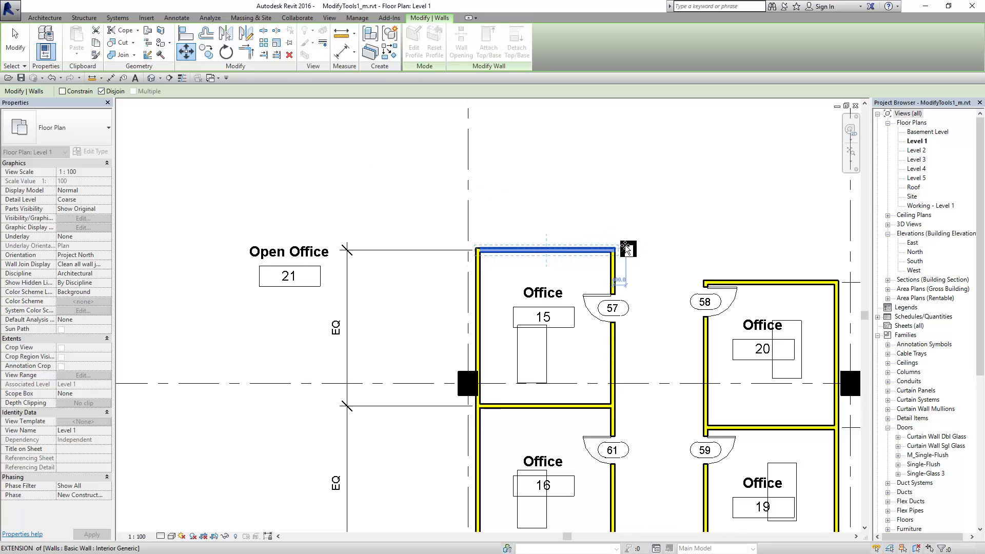
click(643, 198)
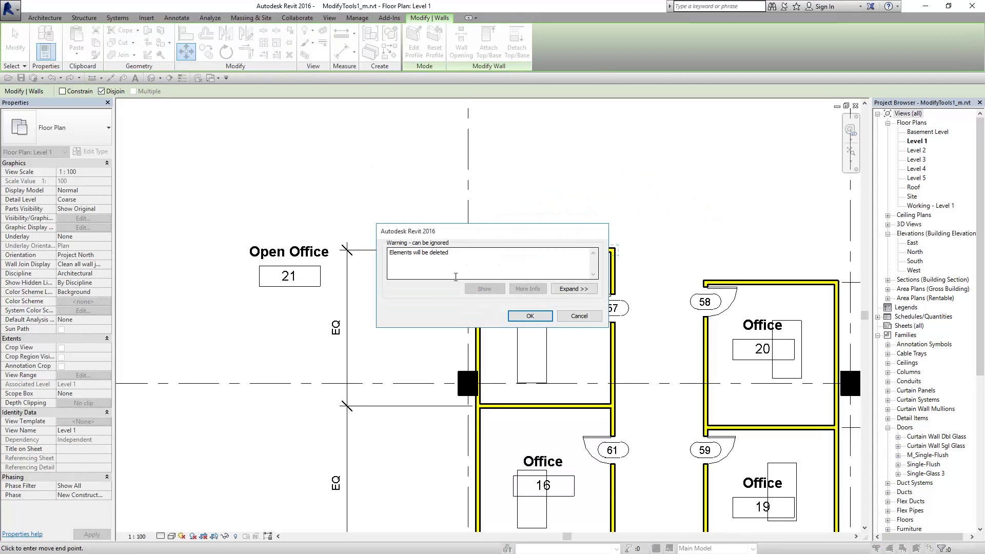
click(529, 316)
click(642, 331)
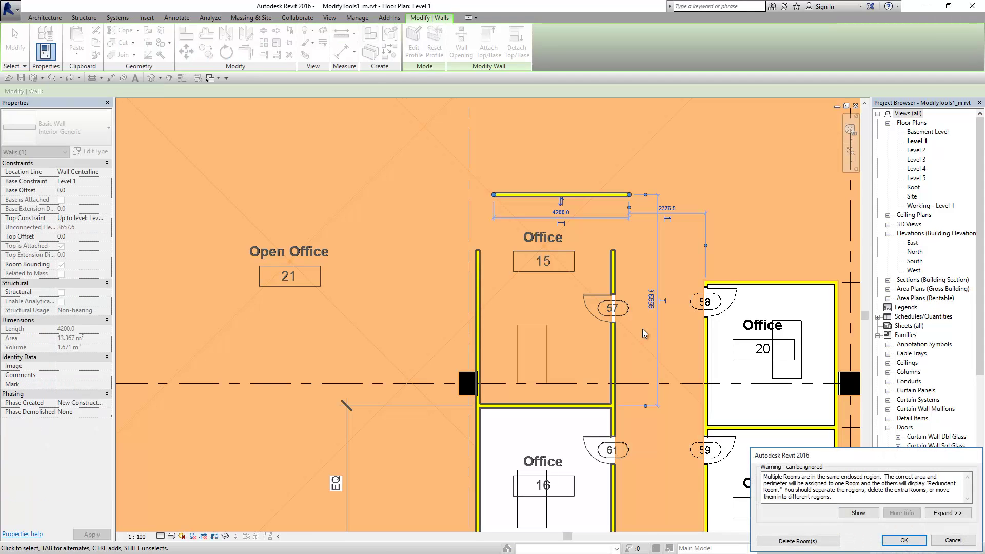
click(798, 541)
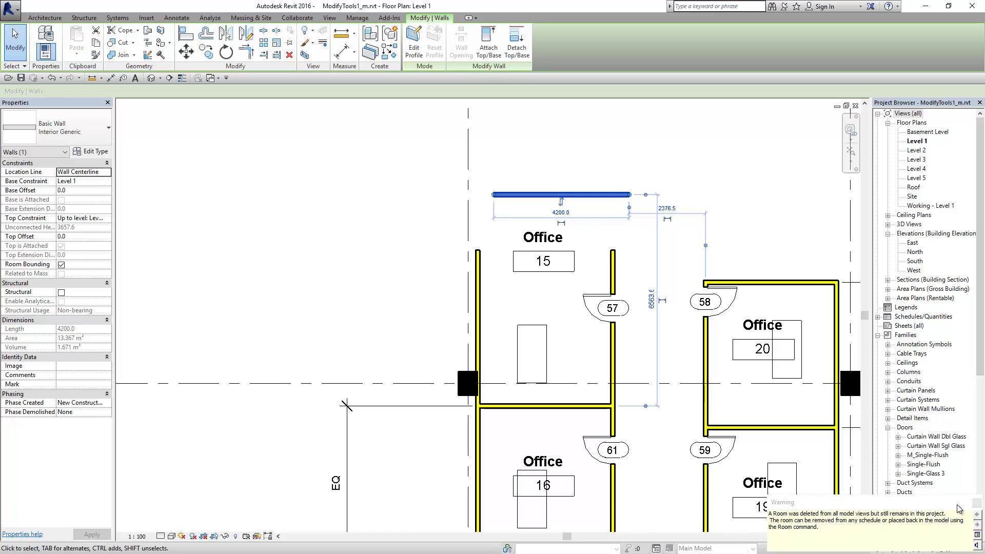
click(644, 234)
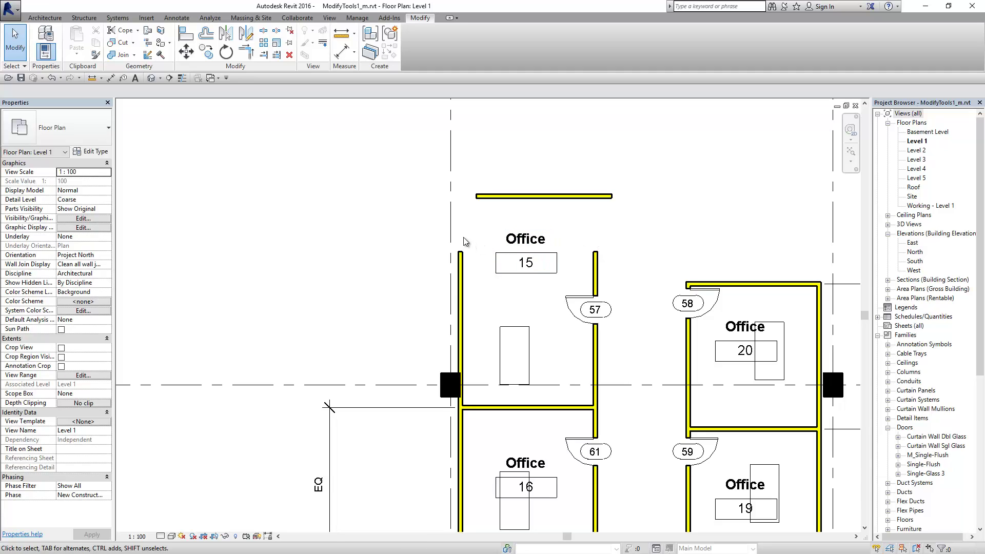
click(477, 197)
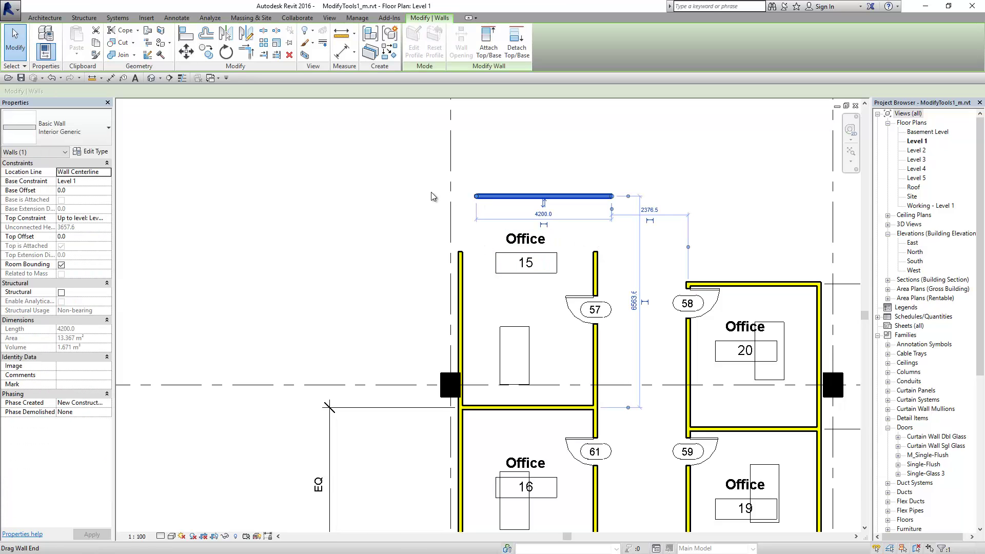
click(188, 53)
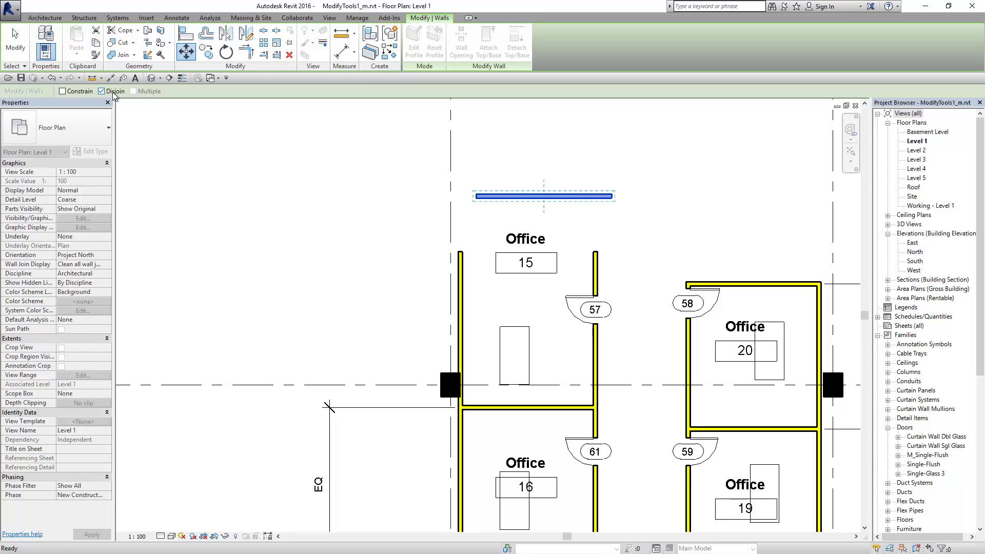
key(Escape)
key(Escape)
Select Office 15's door 57 and start a Move (MV) from its wall edge.
scroll(703, 224, down, 2)
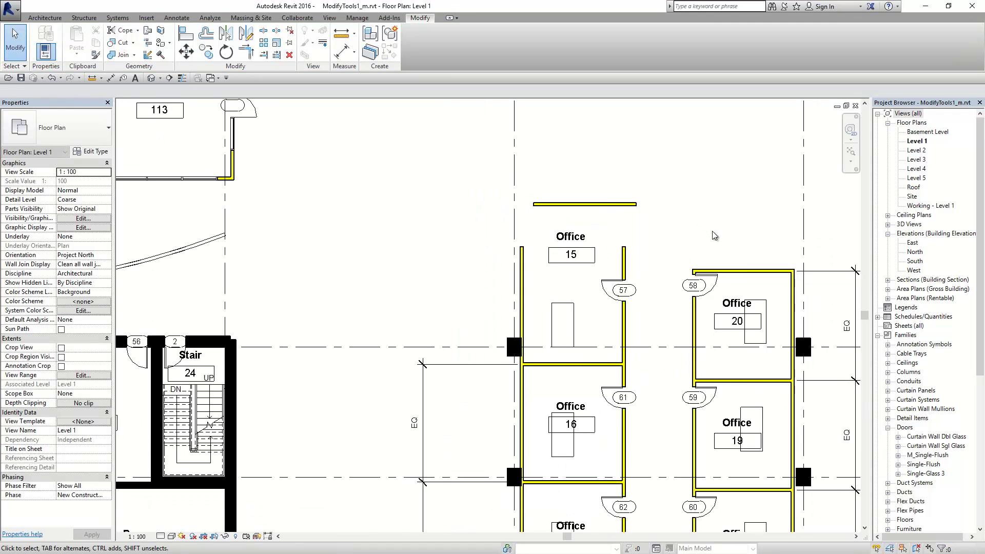
scroll(645, 286, up, 2)
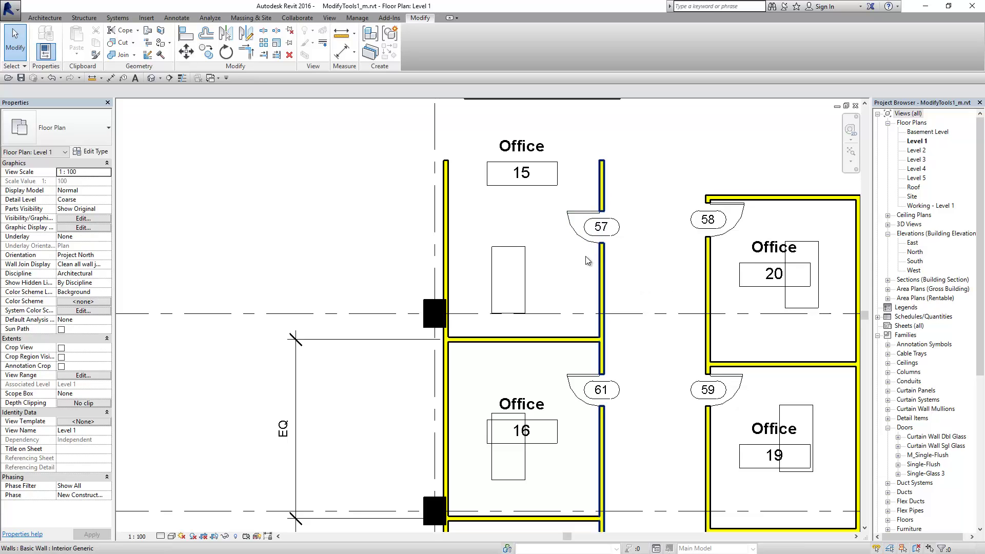
click(571, 229)
key(m)
key(v)
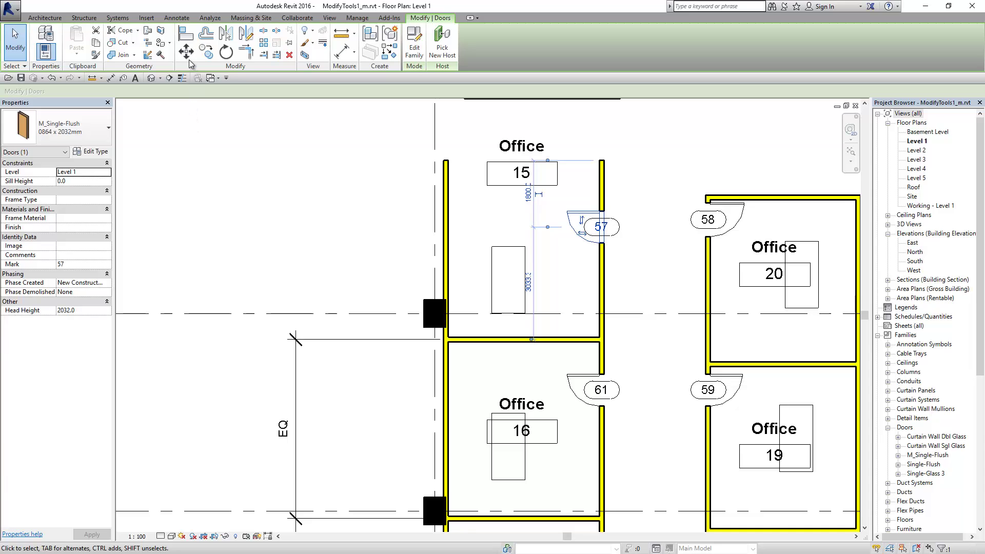
scroll(513, 233, up, 2)
scroll(562, 250, up, 1)
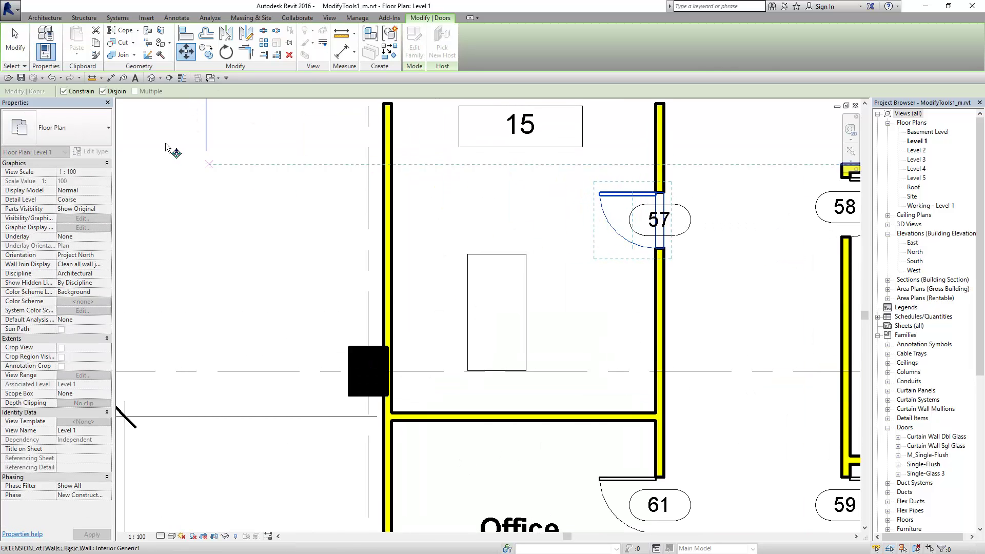
click(124, 92)
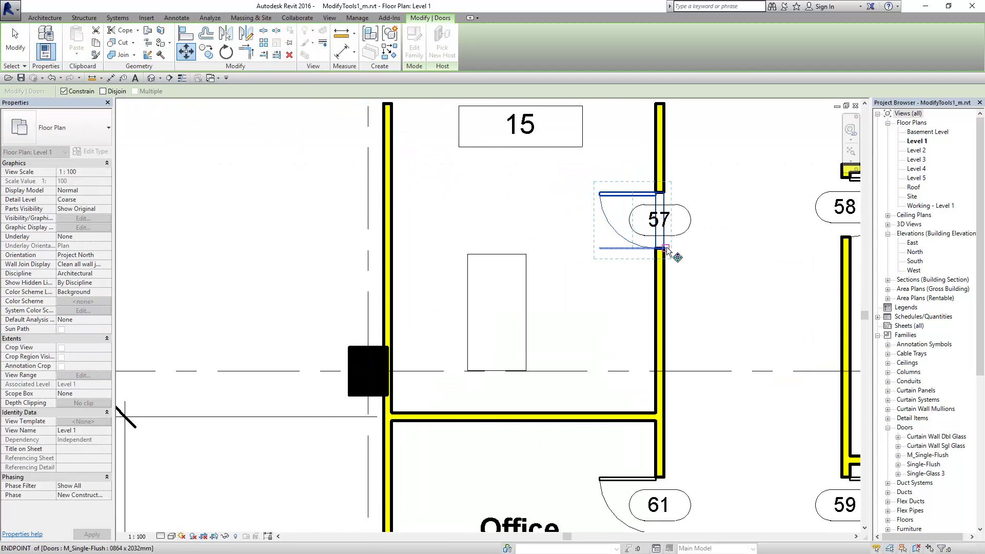
click(660, 267)
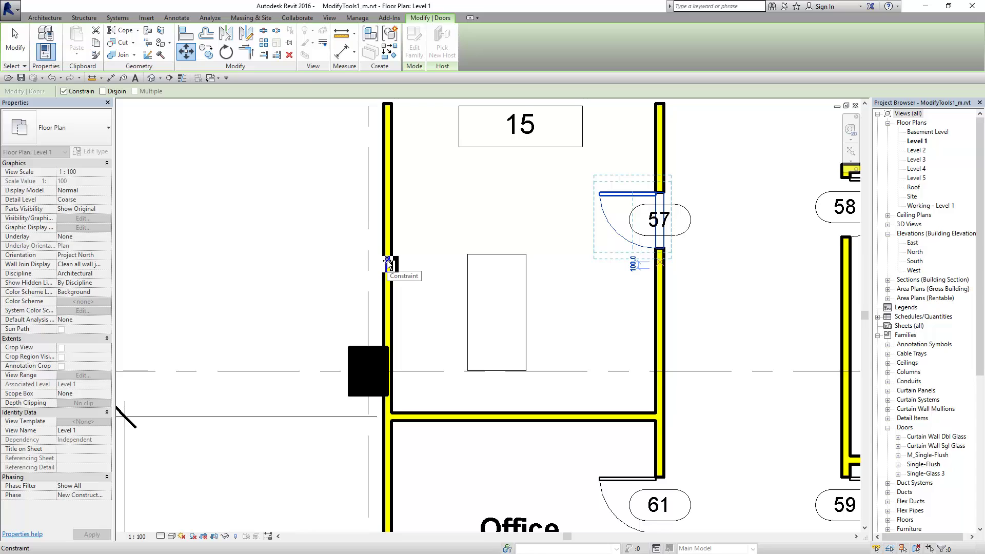
Move the door onto Office 15's left wall with Disjoin on, accepting the deletion warning.
click(104, 92)
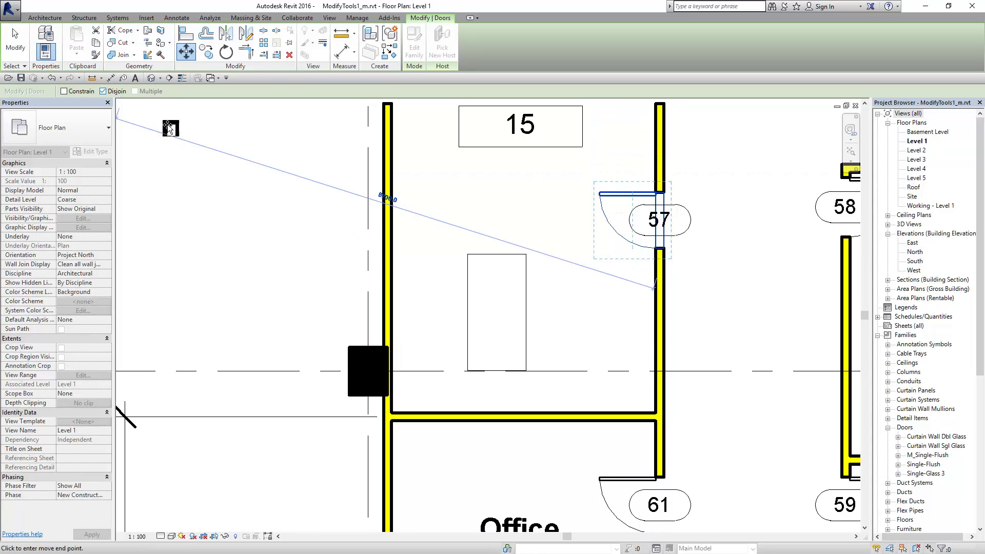
click(390, 281)
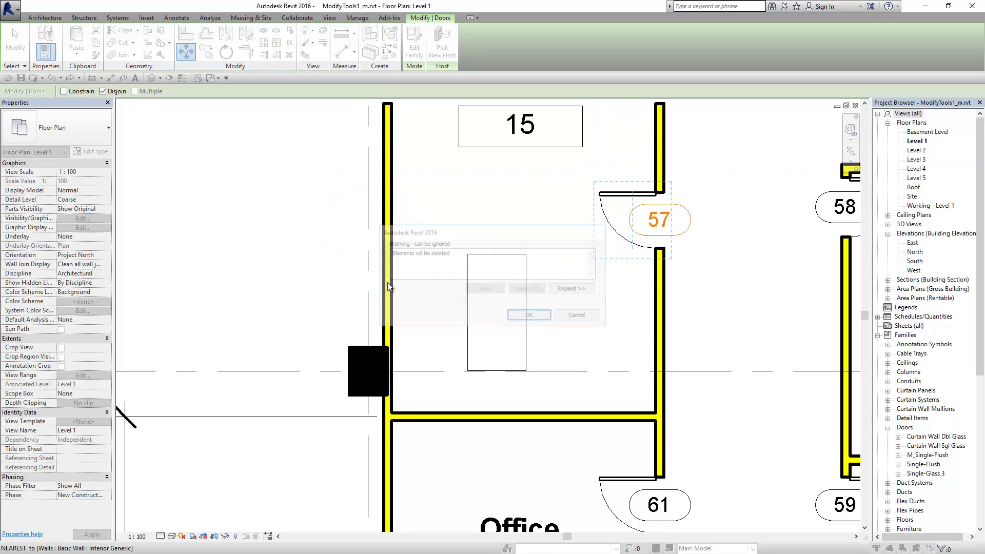
click(534, 315)
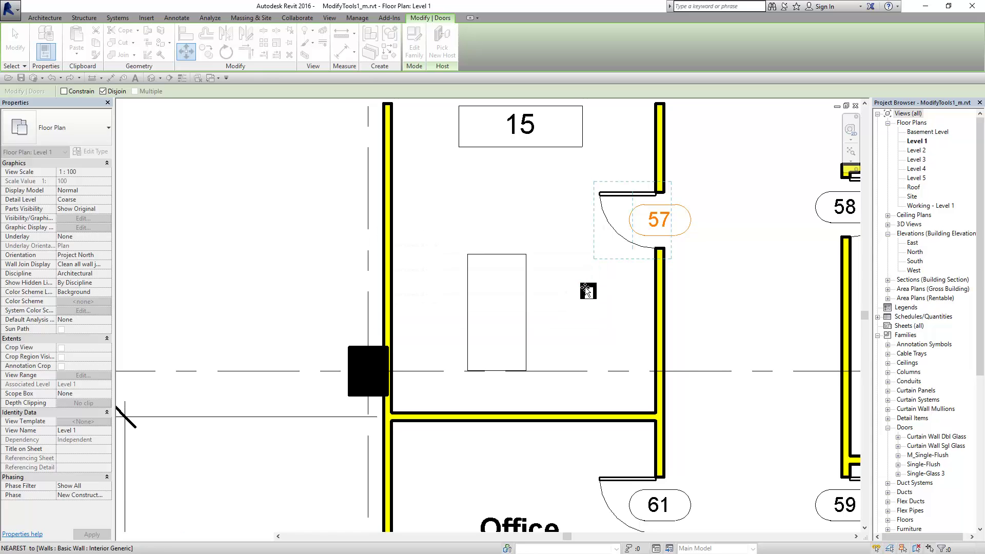
scroll(568, 280, down, 2)
key(Escape)
Copy the short wall above Office 15 once, placing the copy just above the original.
scroll(426, 236, up, 1)
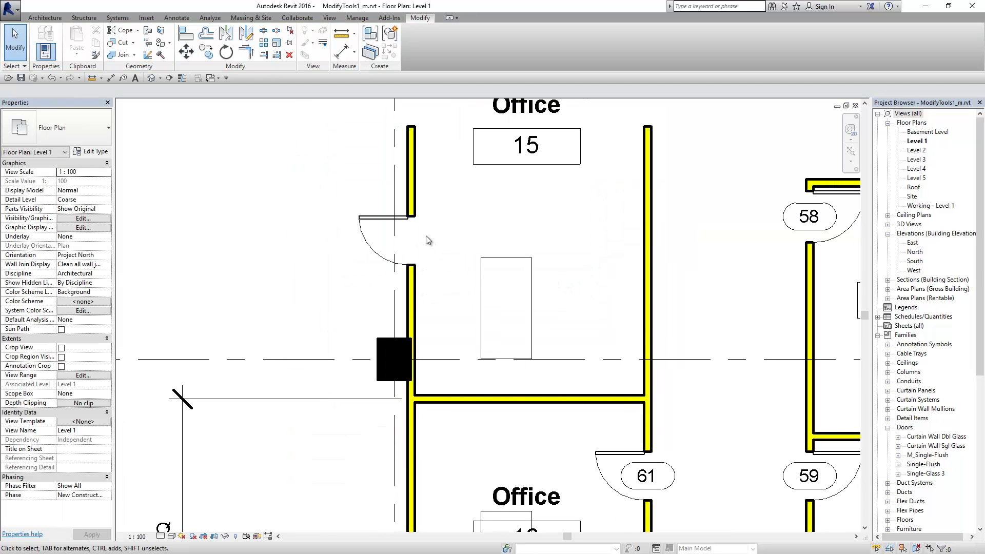
scroll(537, 239, down, 2)
middle_drag(653, 227, 584, 255)
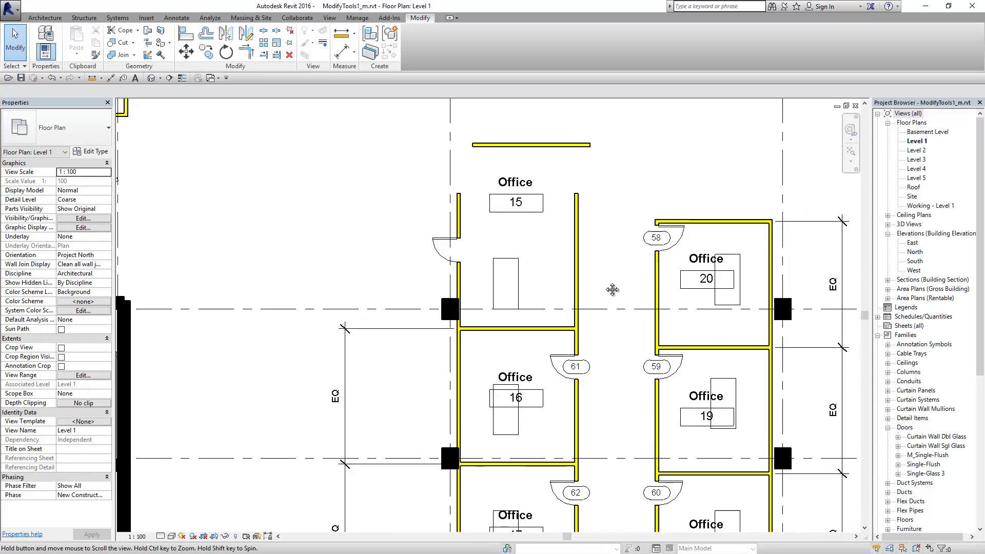
middle_drag(397, 148, 390, 195)
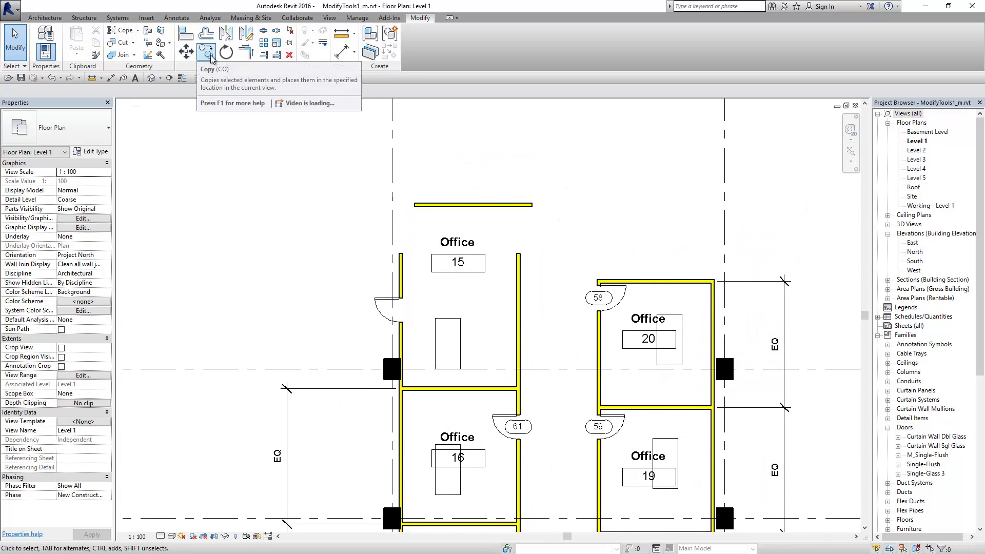
click(423, 208)
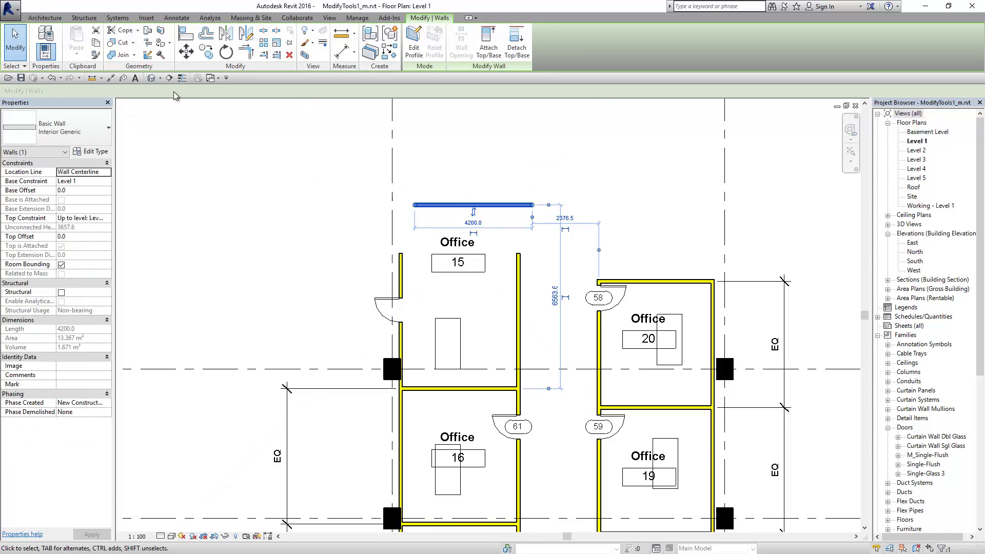
click(187, 52)
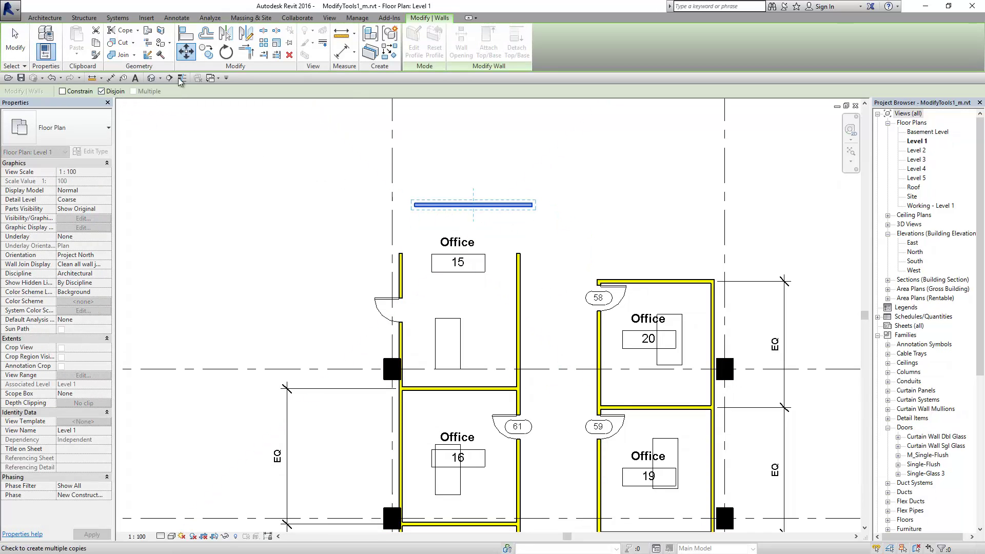
click(208, 54)
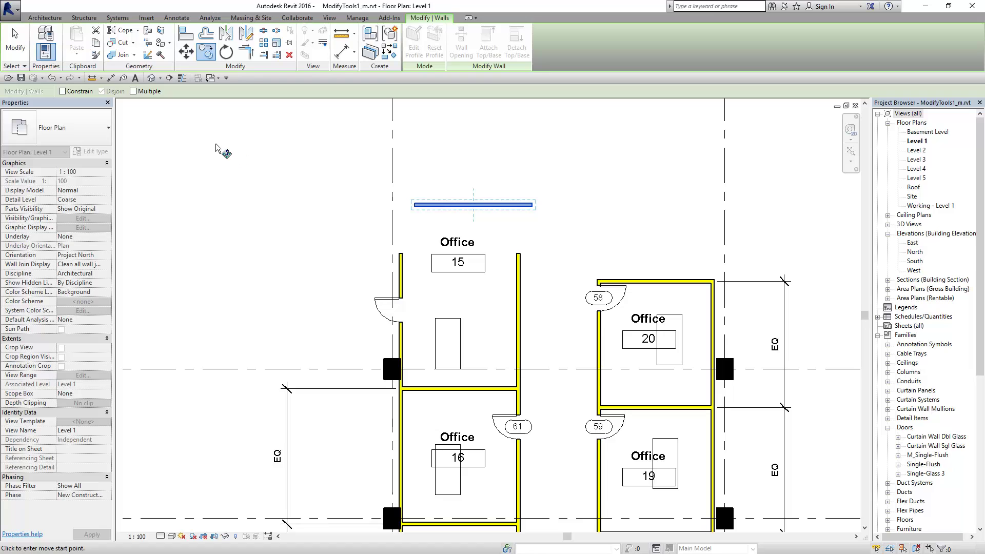
click(532, 205)
click(550, 167)
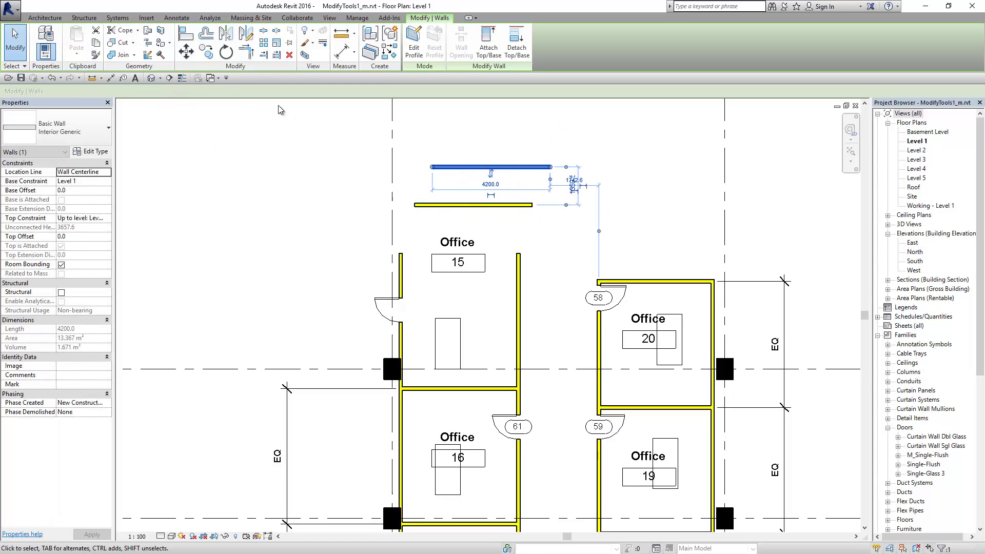
Copy the new wall four more times upward into a staggered stack of parallel segments.
click(206, 51)
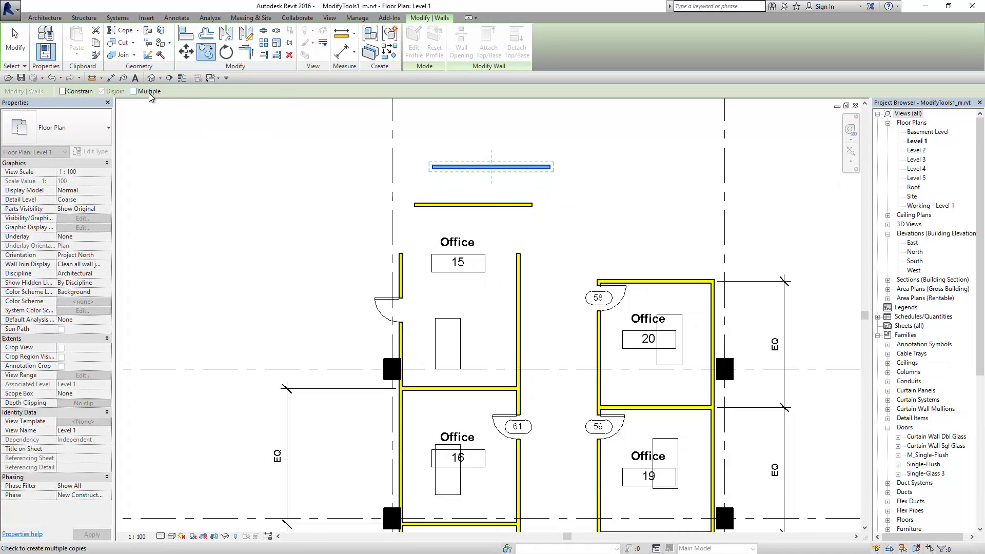
middle_drag(579, 157, 561, 243)
click(549, 234)
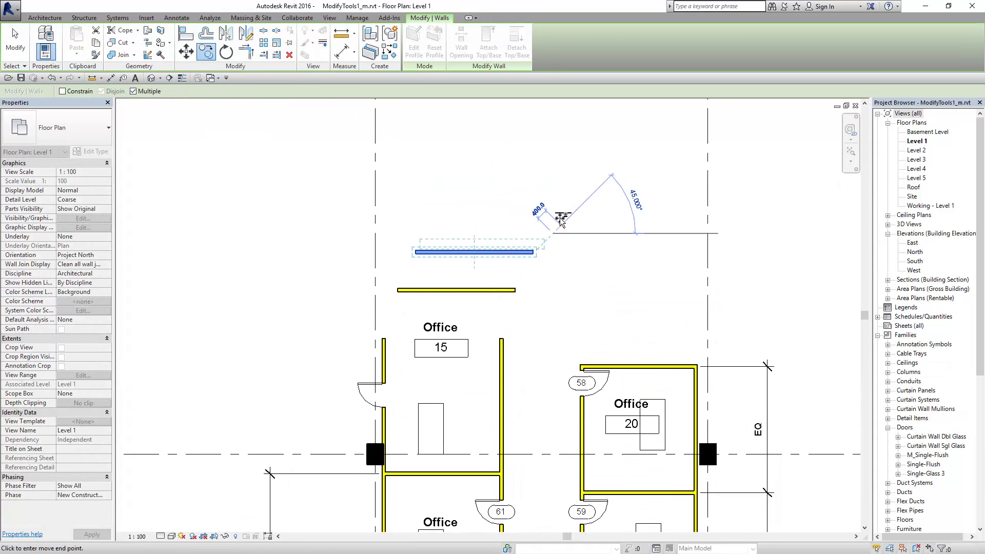
click(567, 204)
click(585, 169)
click(600, 149)
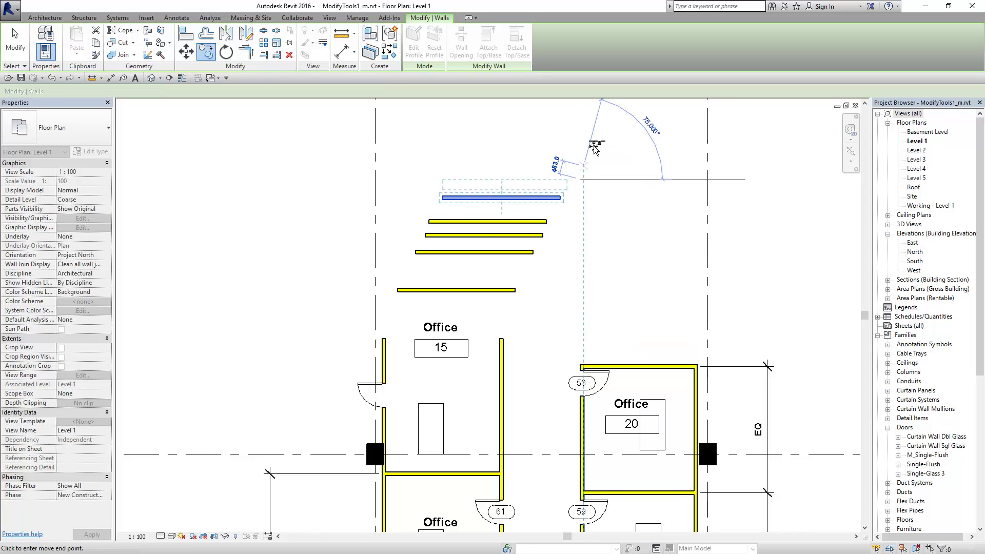
click(613, 134)
key(Escape)
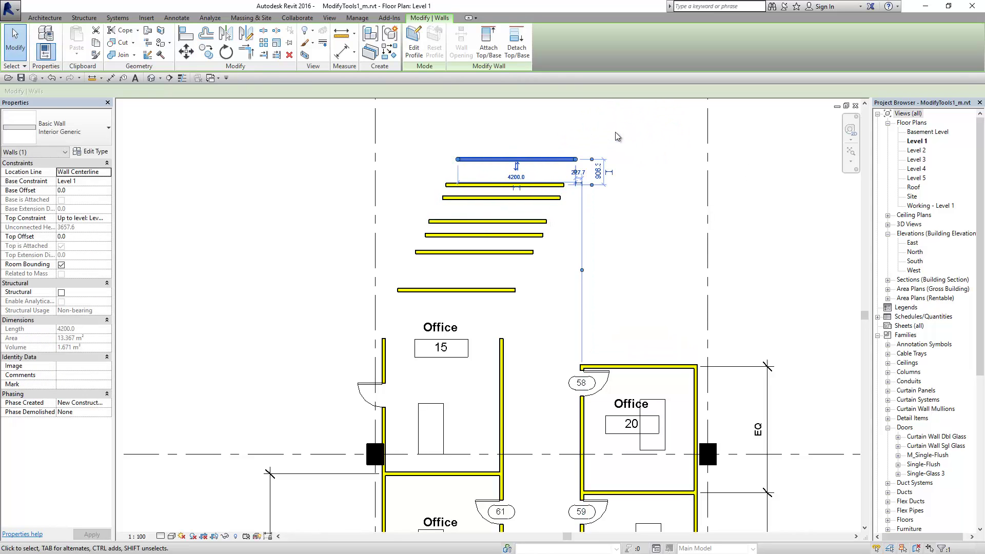
key(Escape)
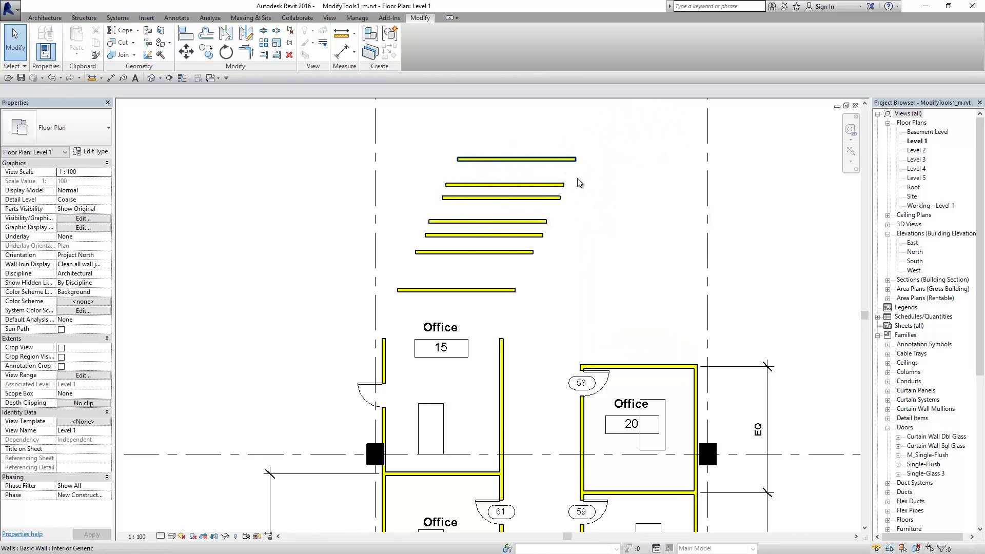
Select the topmost wall copy, abandon a further copy, and clear the selection.
scroll(626, 234, down, 1)
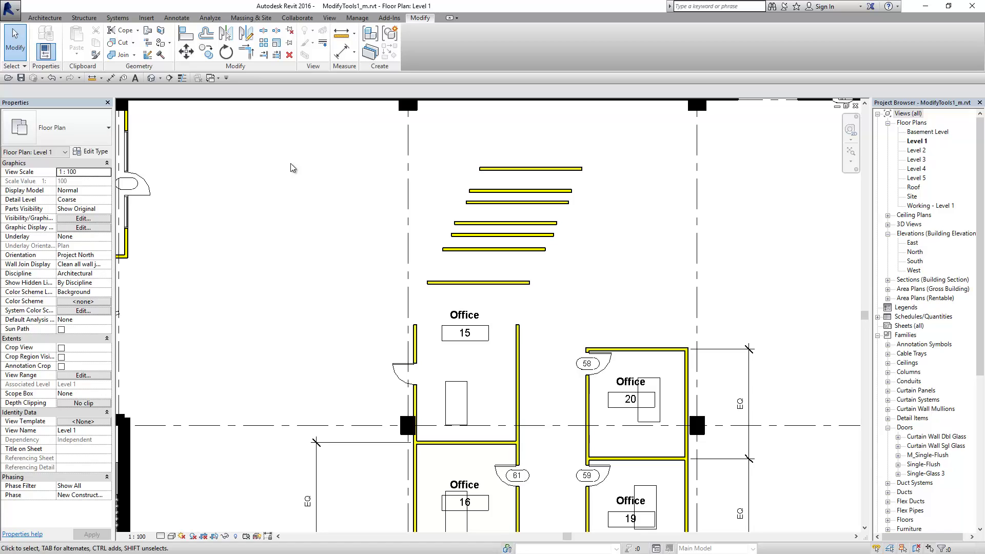
click(513, 169)
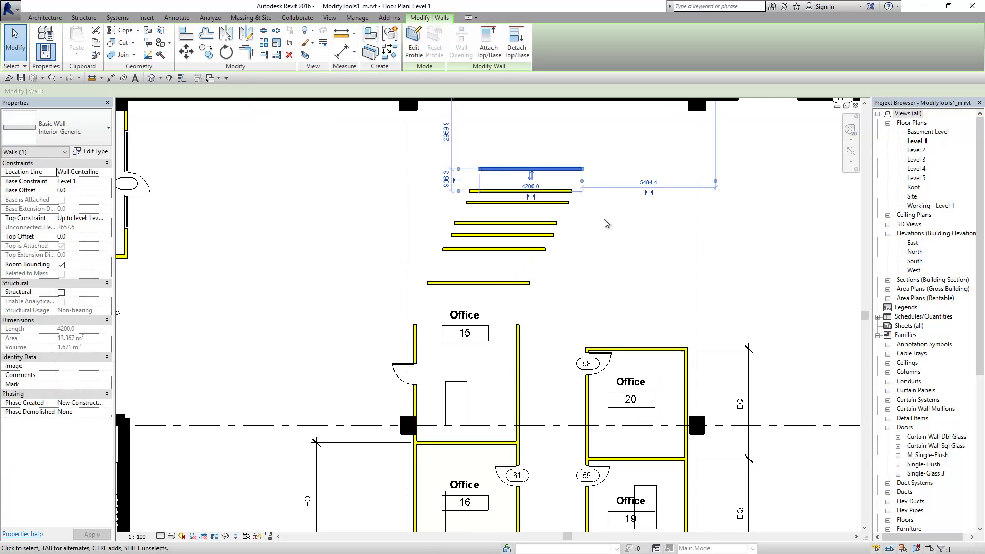
key(Escape)
click(533, 168)
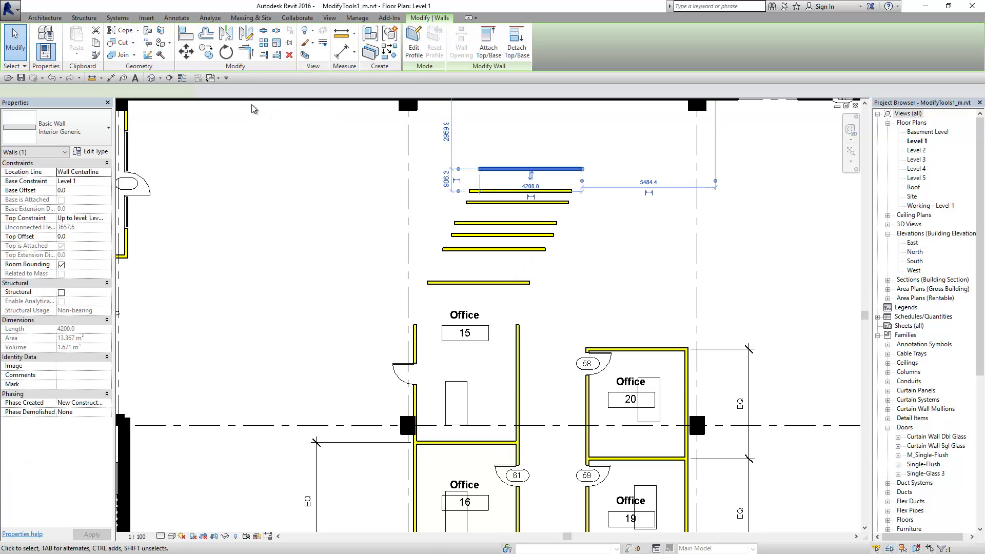
click(206, 52)
key(Escape)
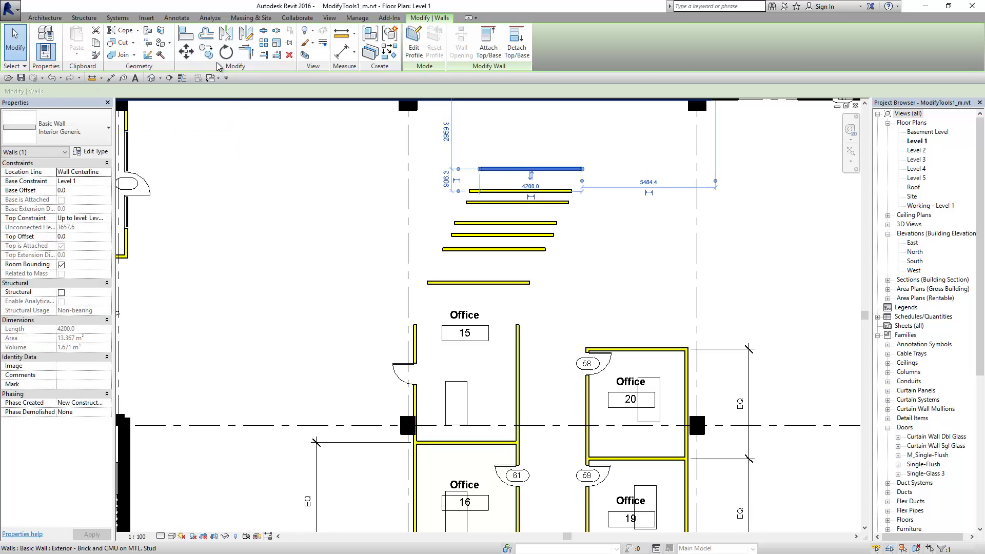
click(552, 161)
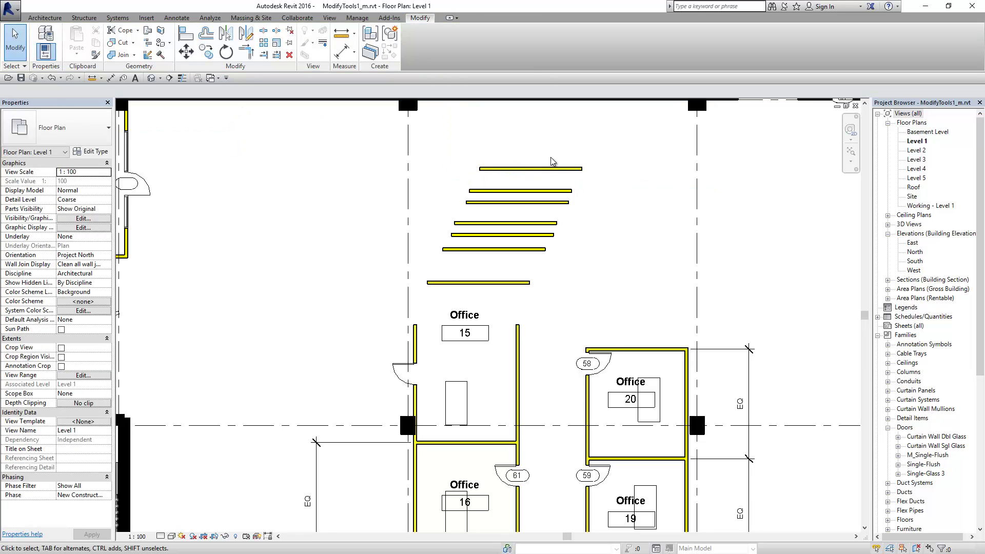
scroll(577, 171, down, 2)
scroll(630, 214, down, 2)
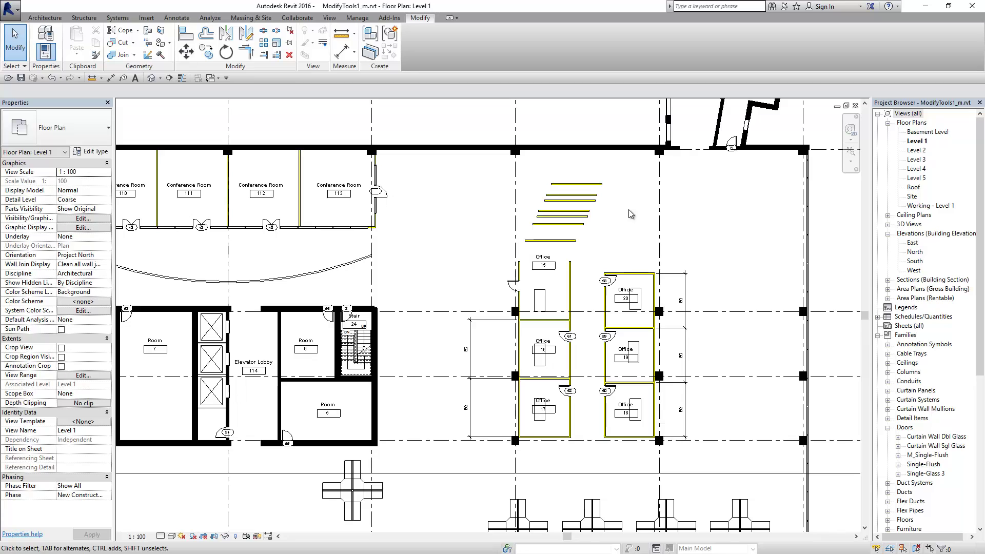
scroll(630, 214, down, 2)
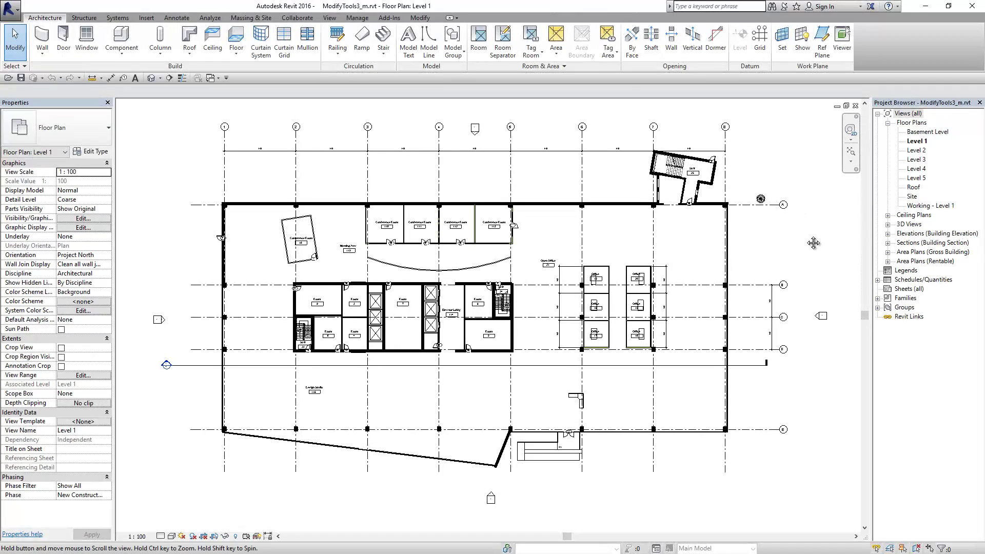
Zoom to the L-shaped Work Station Cubicle 2400 x 2400, select it, and start Rotate.
middle_drag(802, 208, 795, 203)
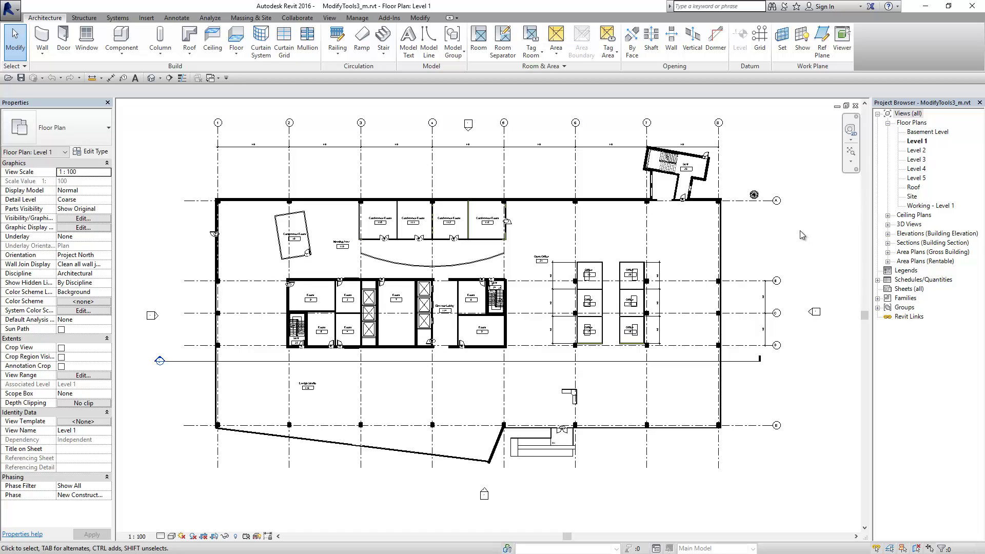
click(421, 18)
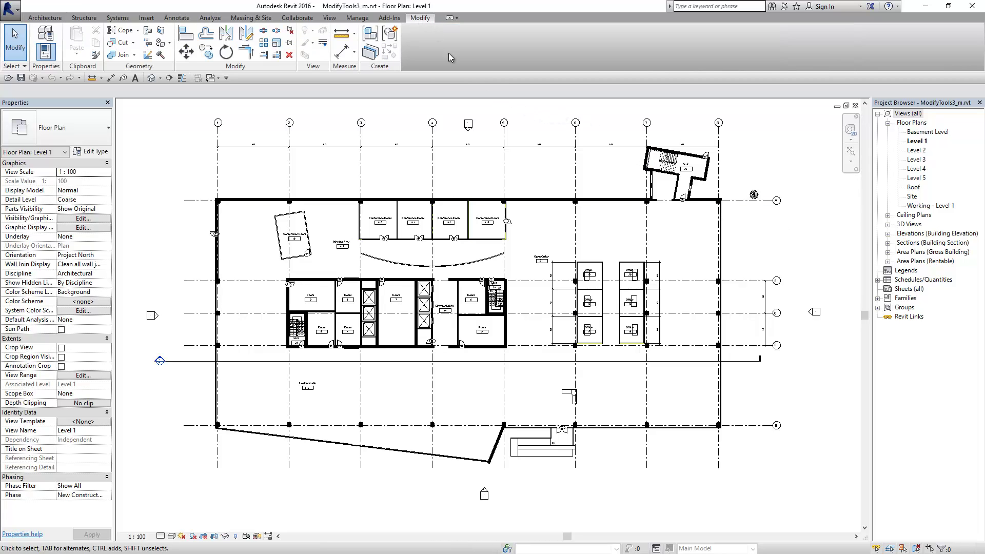
scroll(633, 408, up, 2)
scroll(595, 430, up, 2)
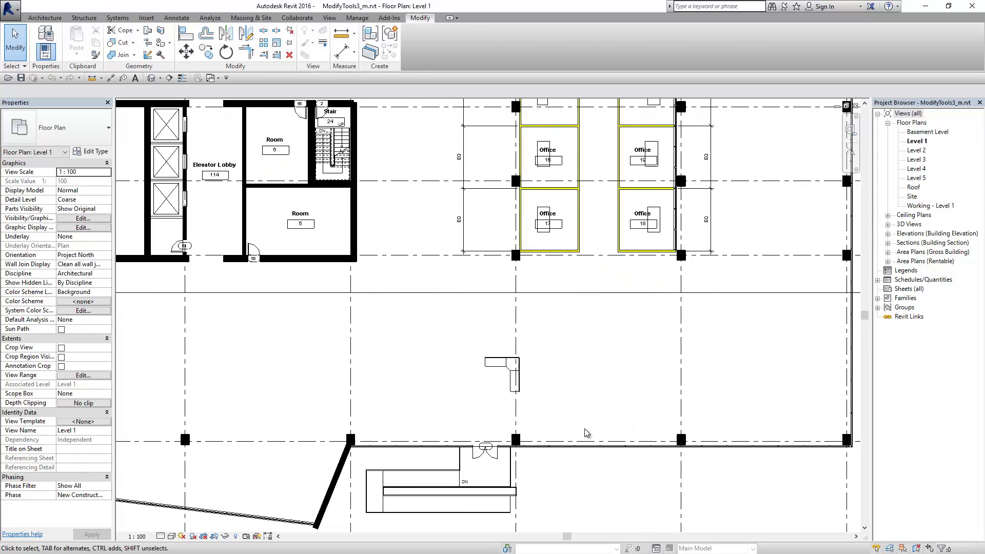
scroll(586, 433, up, 2)
scroll(523, 401, up, 2)
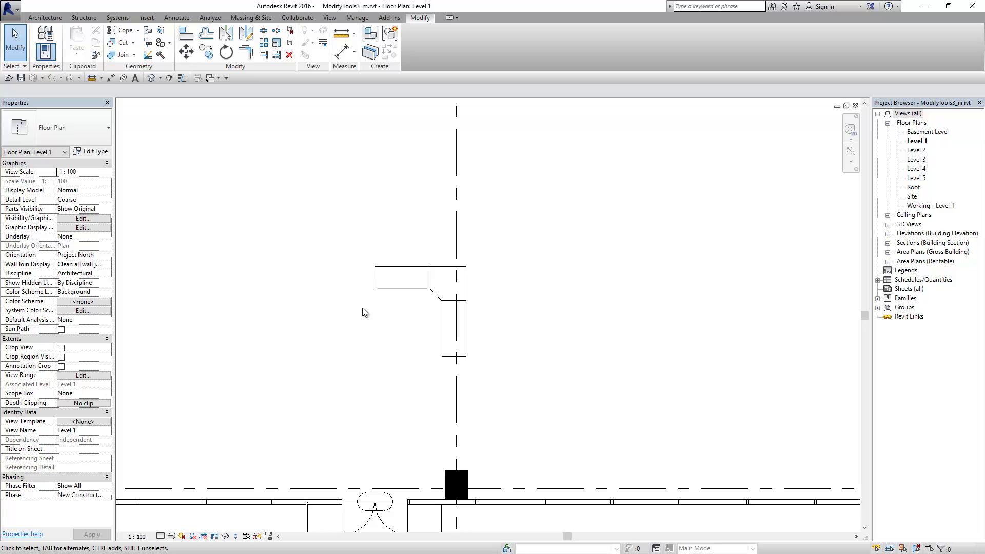
click(386, 290)
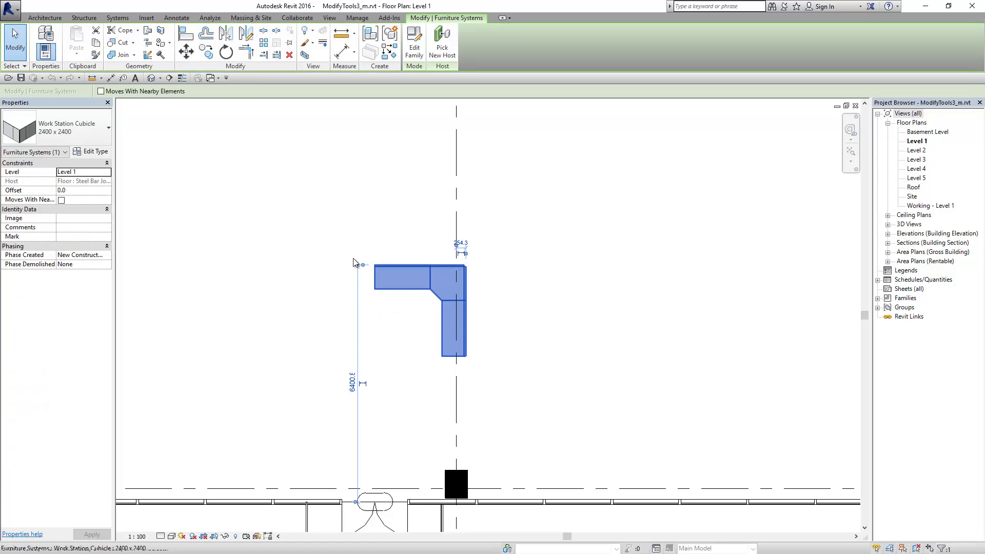
click(226, 52)
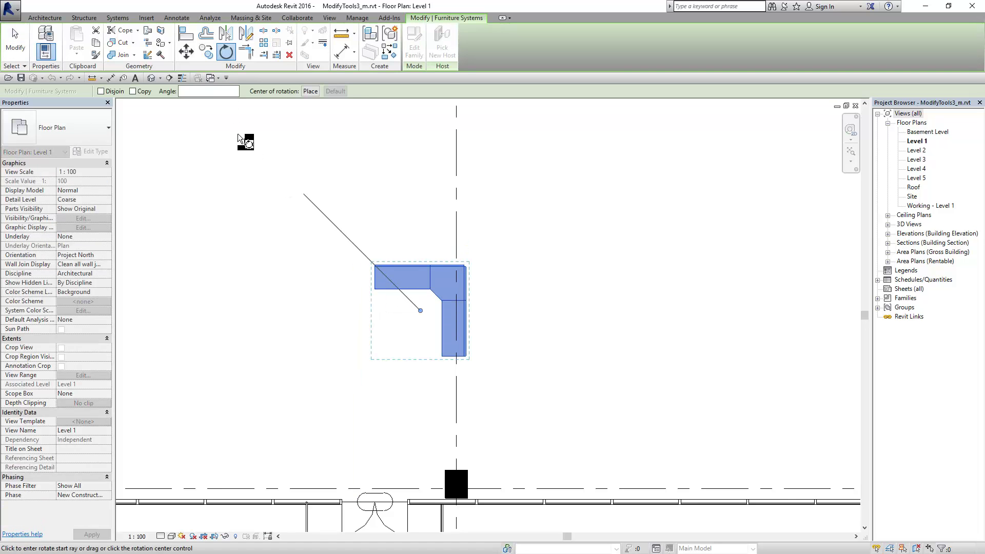
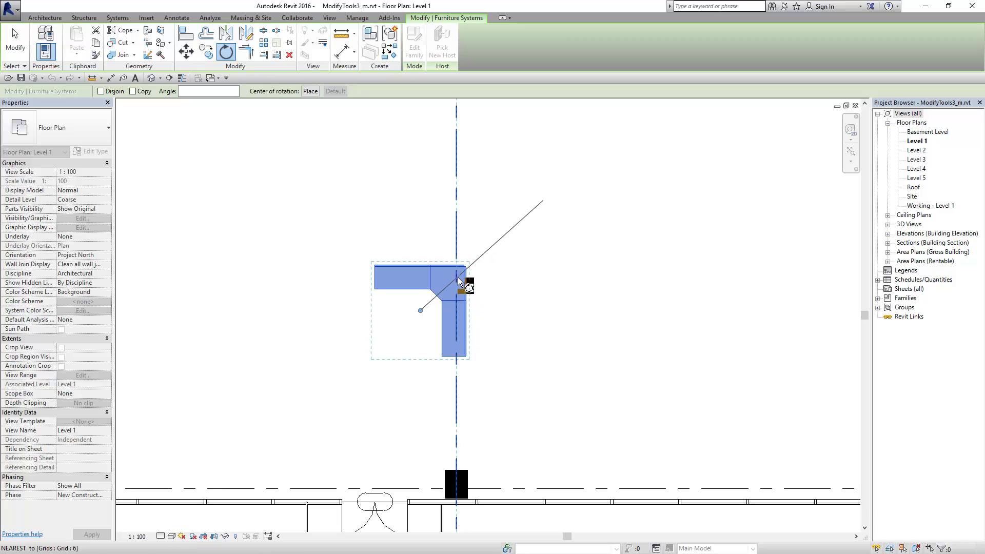
Place the rotation centre on the L-shaped desk's top-right corner endpoint.
key(space)
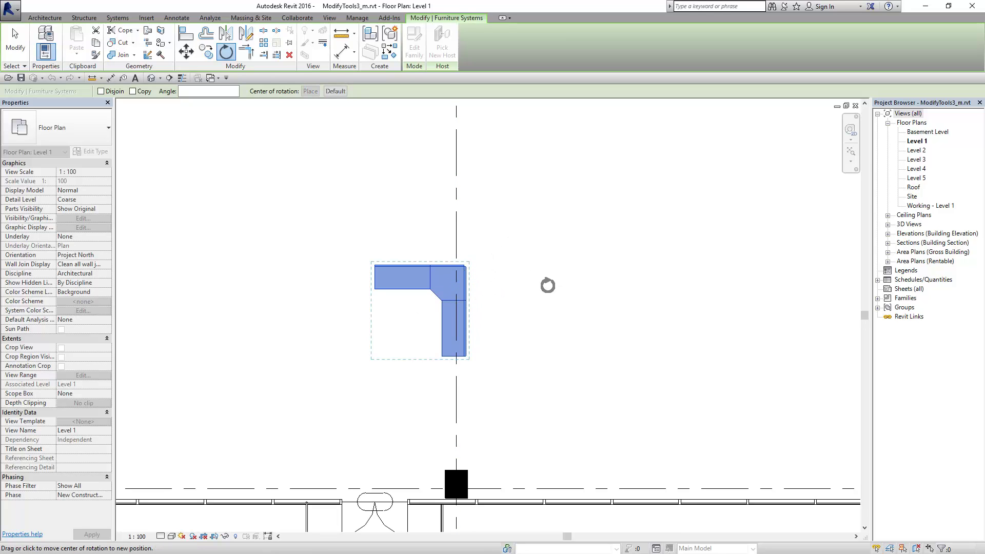
scroll(534, 287, up, 2)
scroll(510, 300, up, 1)
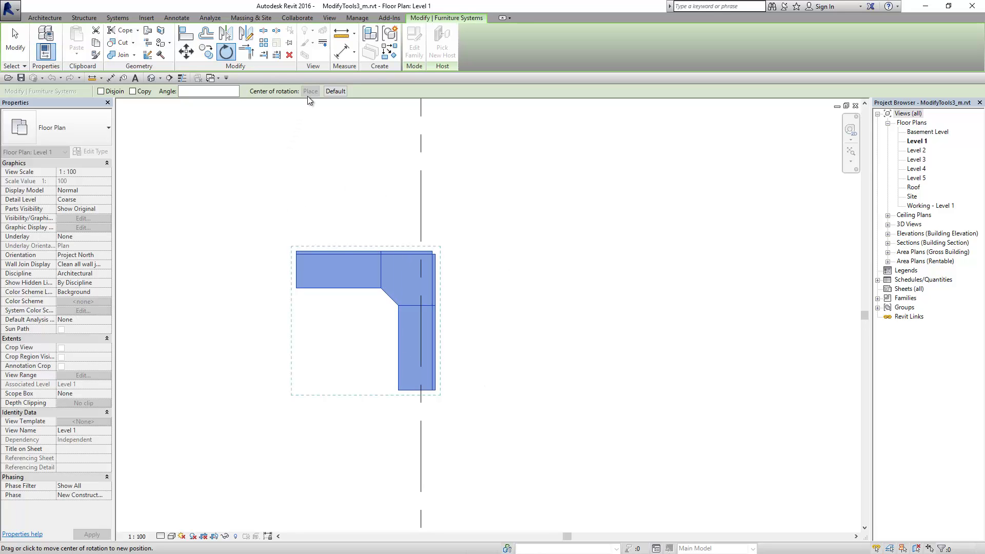
drag(382, 250, 436, 251)
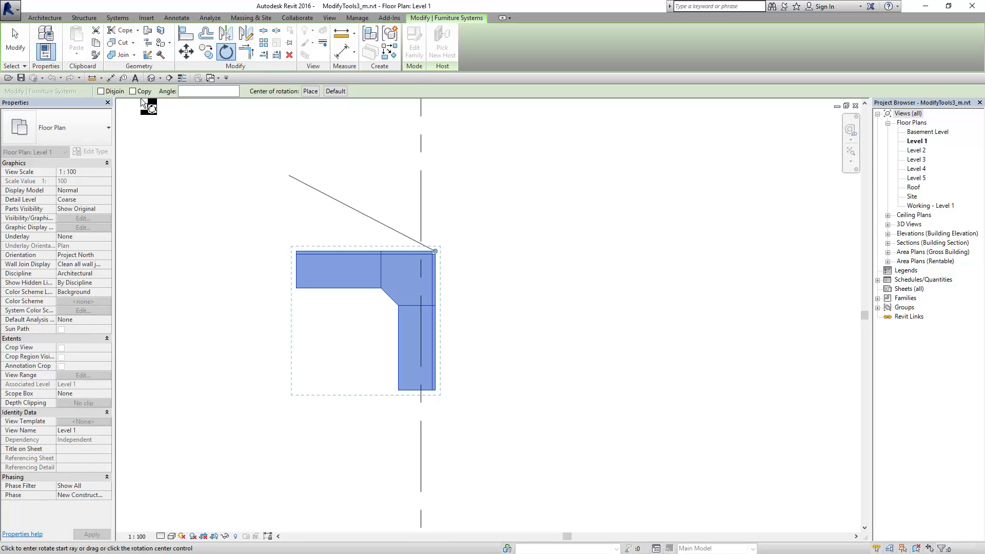
click(229, 93)
click(310, 92)
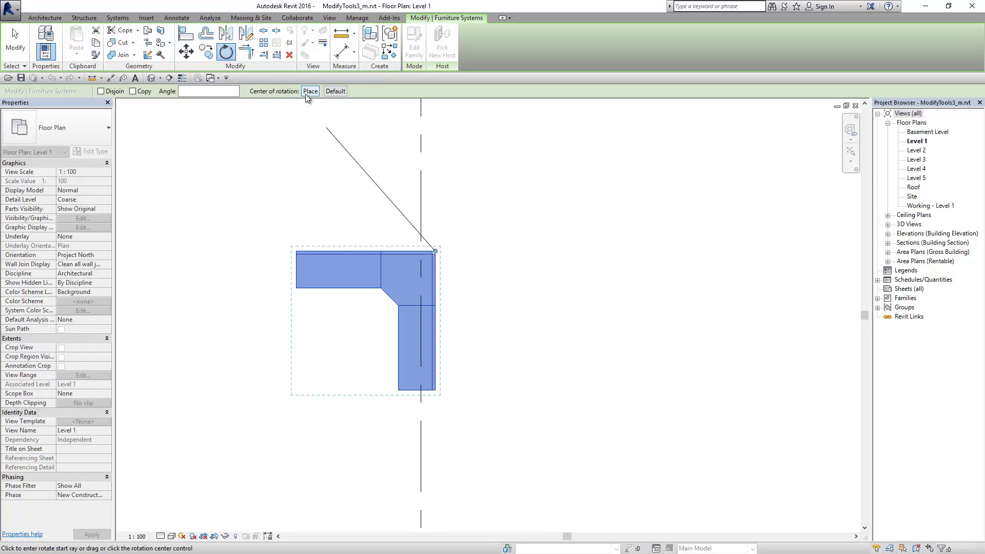
drag(412, 211, 435, 250)
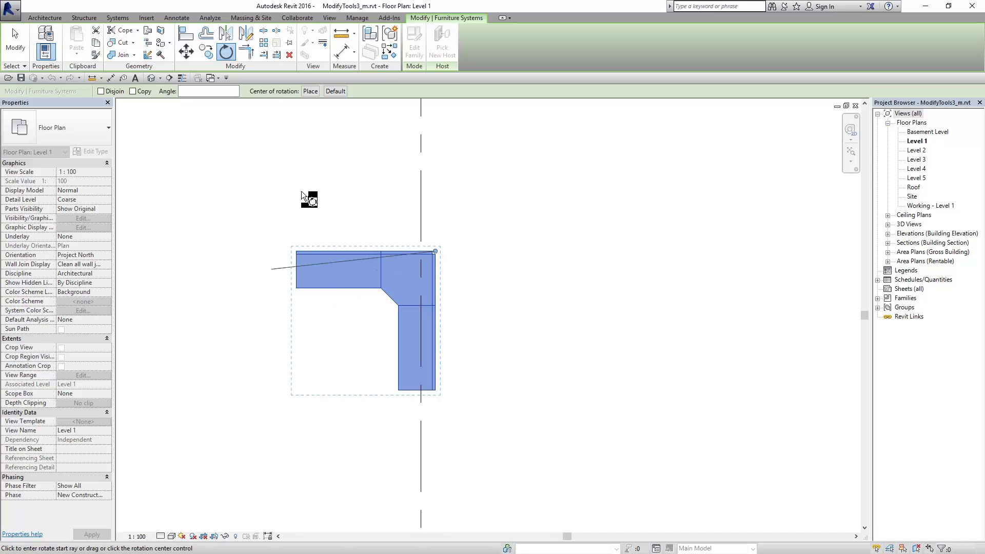
click(203, 92)
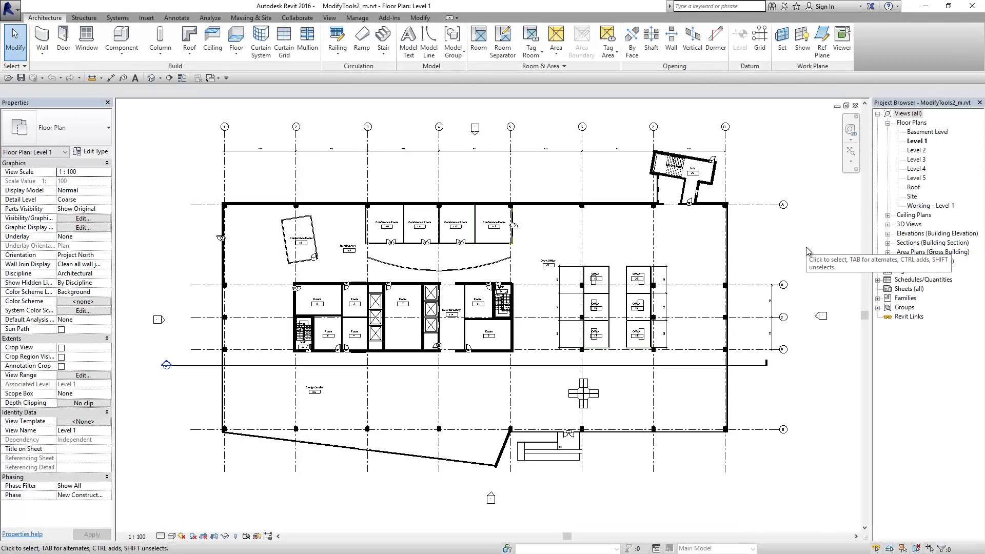
Window-select the cross-shaped Work Station Cubicle and start the Array command on it.
middle_drag(815, 314, 817, 298)
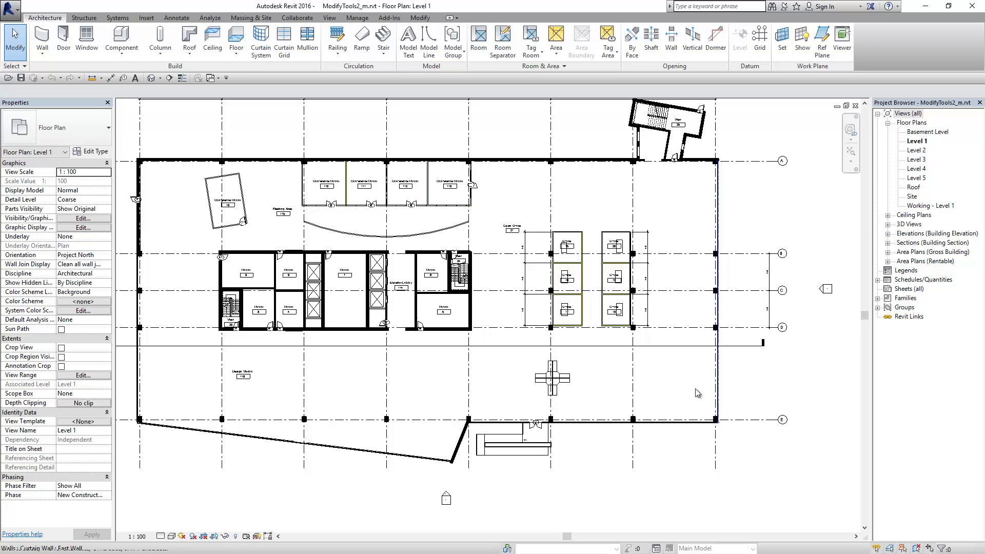
scroll(564, 410, up, 2)
scroll(617, 377, up, 2)
scroll(574, 376, up, 2)
scroll(574, 375, up, 2)
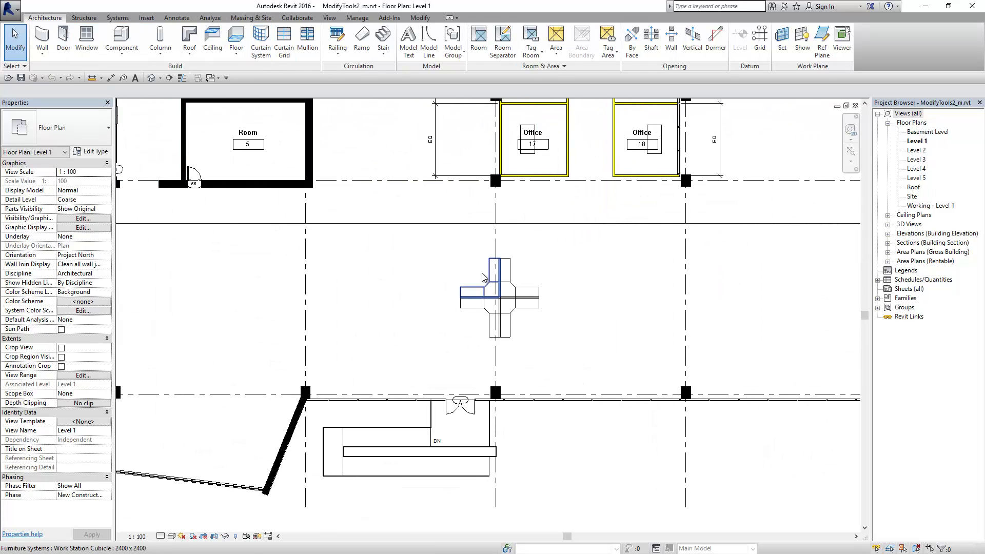
mouse_move(441, 241)
mouse_down()
mouse_move(545, 308)
mouse_move(591, 352)
mouse_up()
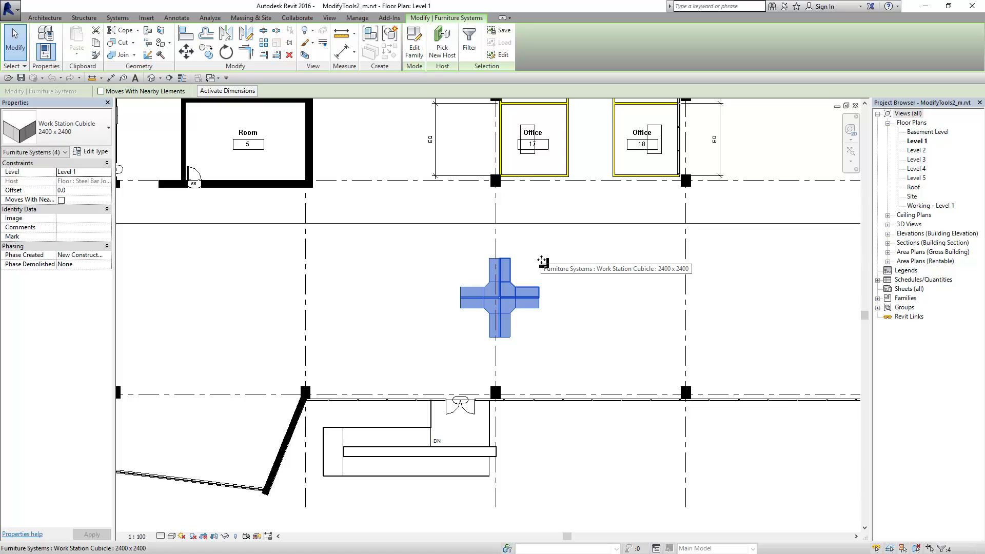
scroll(556, 251, up, 2)
middle_drag(555, 251, 523, 231)
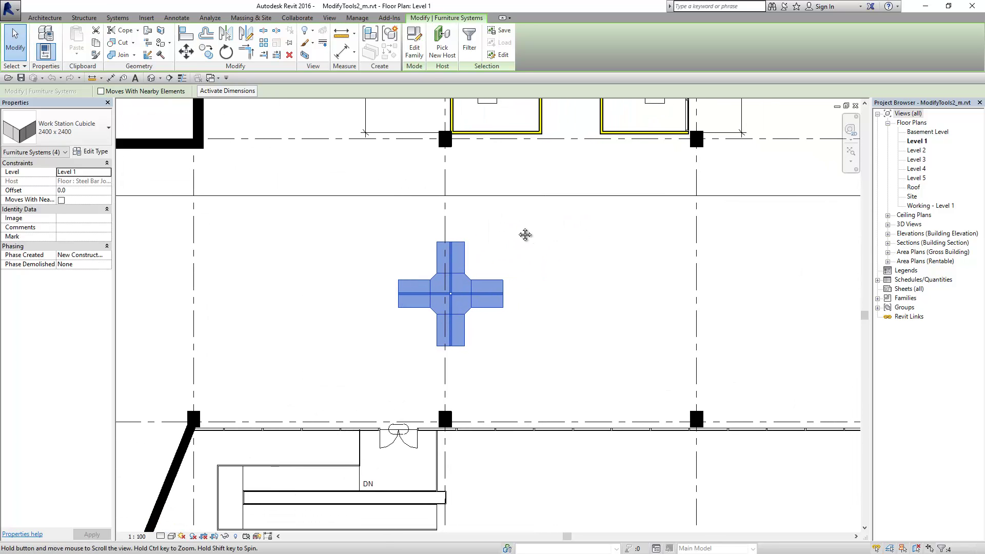
click(262, 44)
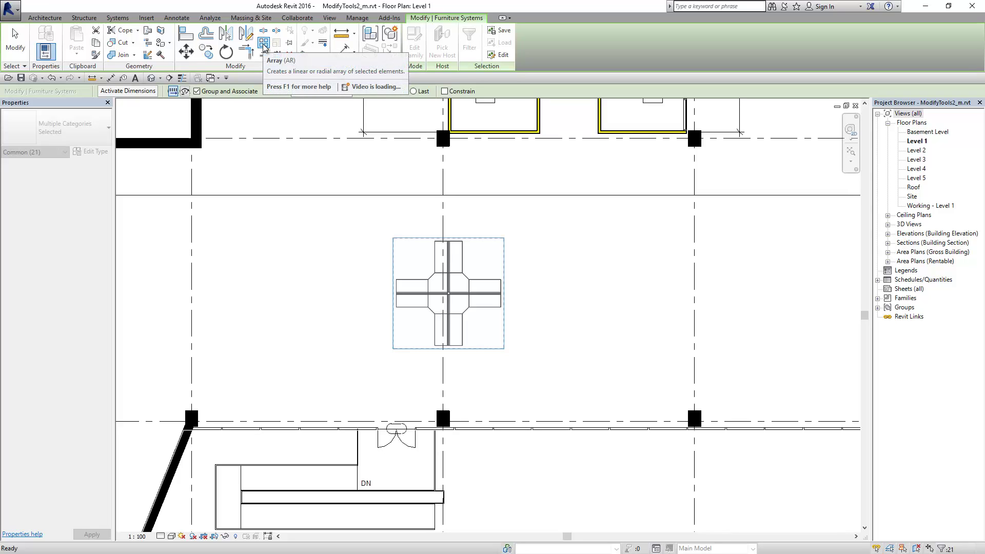
Keep the array Linear and set its Number of copies to 3.
click(184, 93)
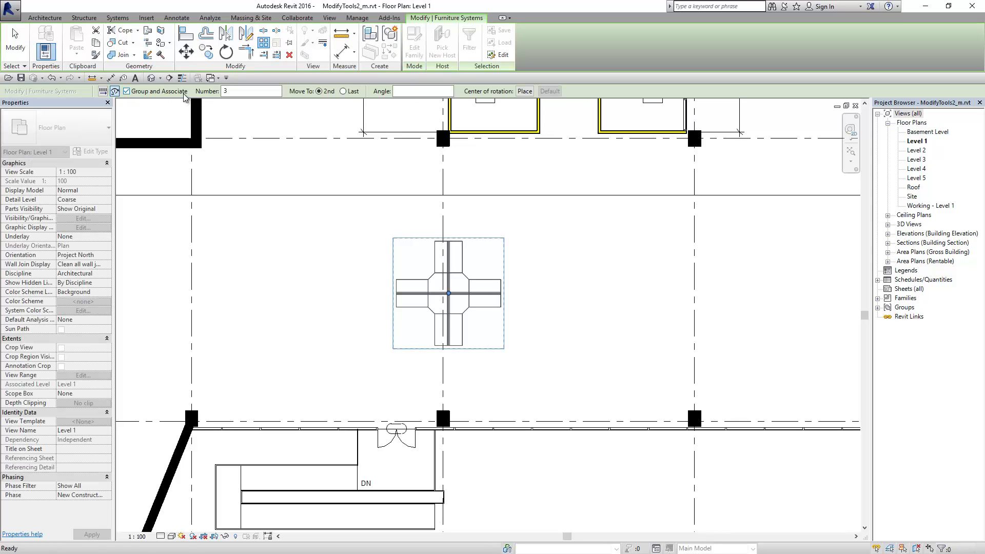
click(103, 91)
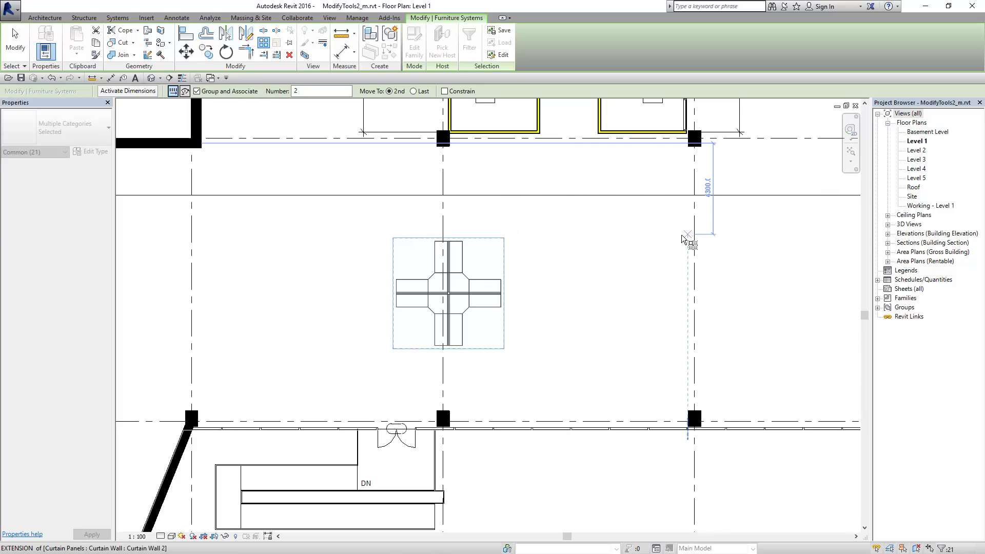
double_click(308, 92)
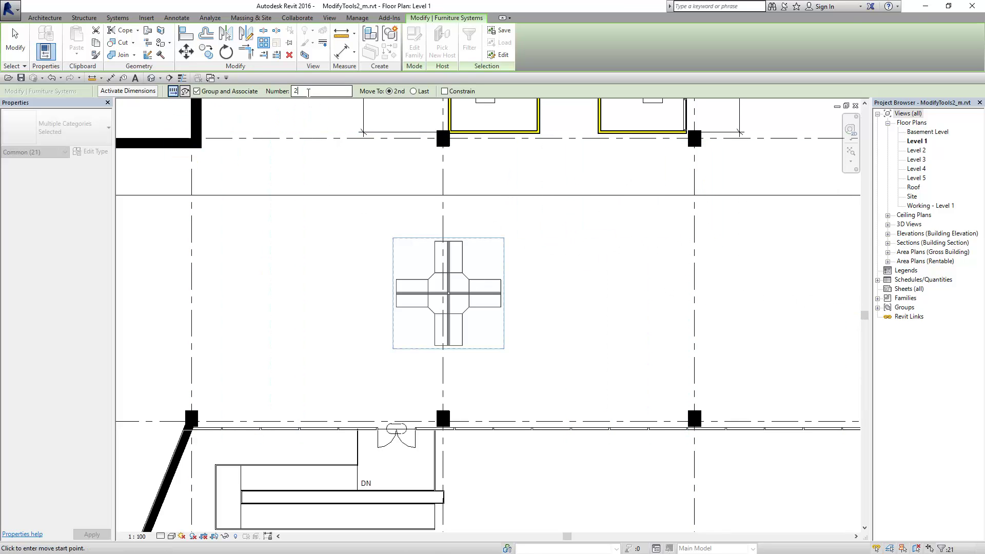
text(3)
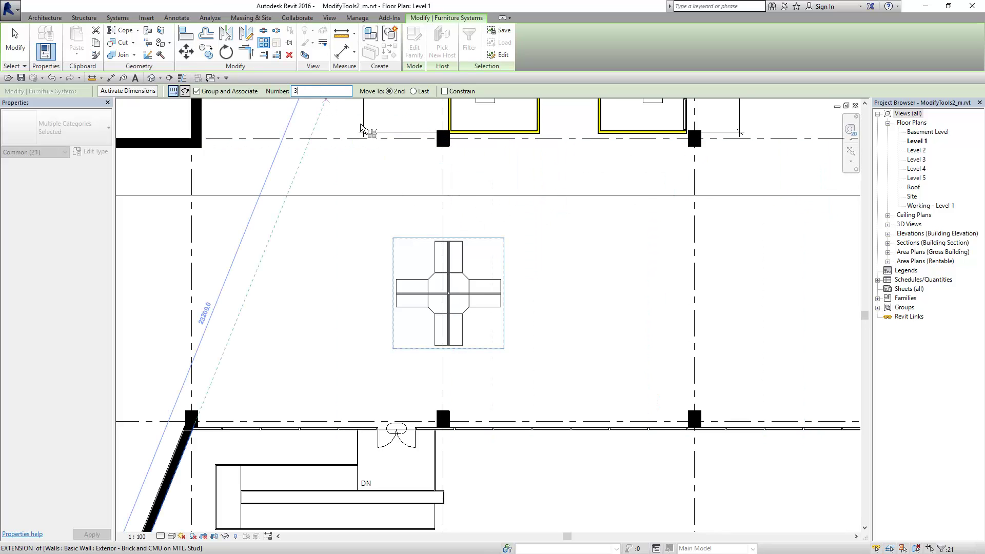
middle_drag(513, 202, 455, 213)
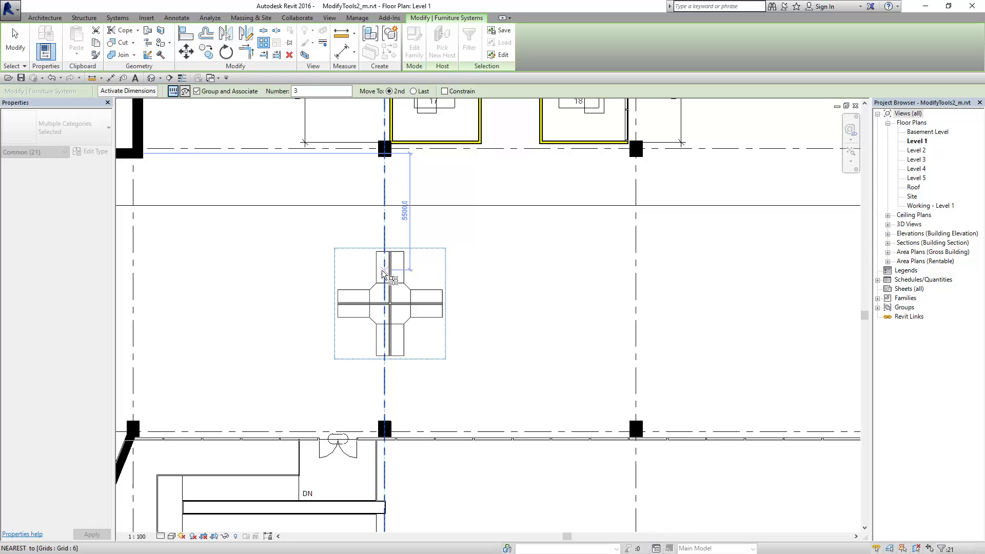
Array the cubicle from its start point at 6000 spacing, then change the count to 4.
click(445, 225)
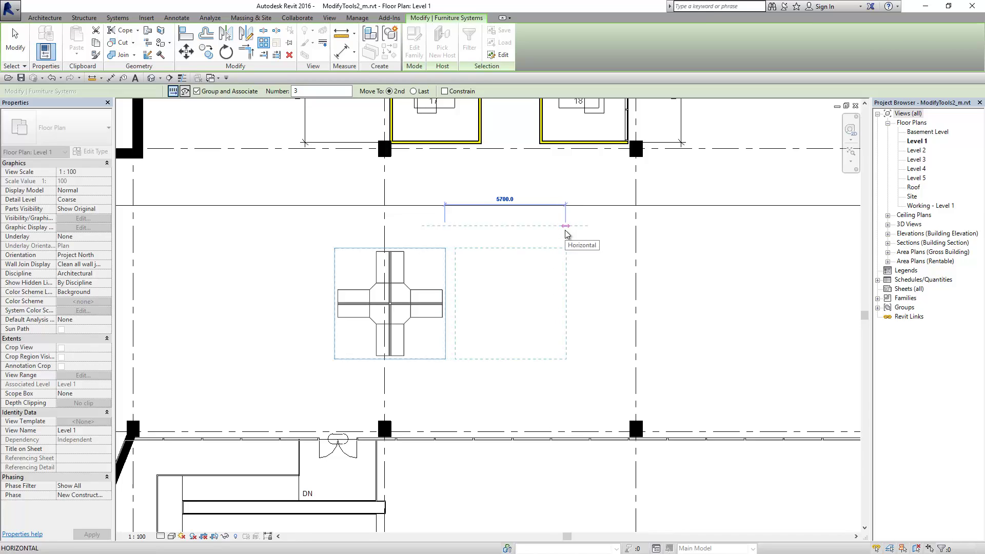
text(6000)
key(Return)
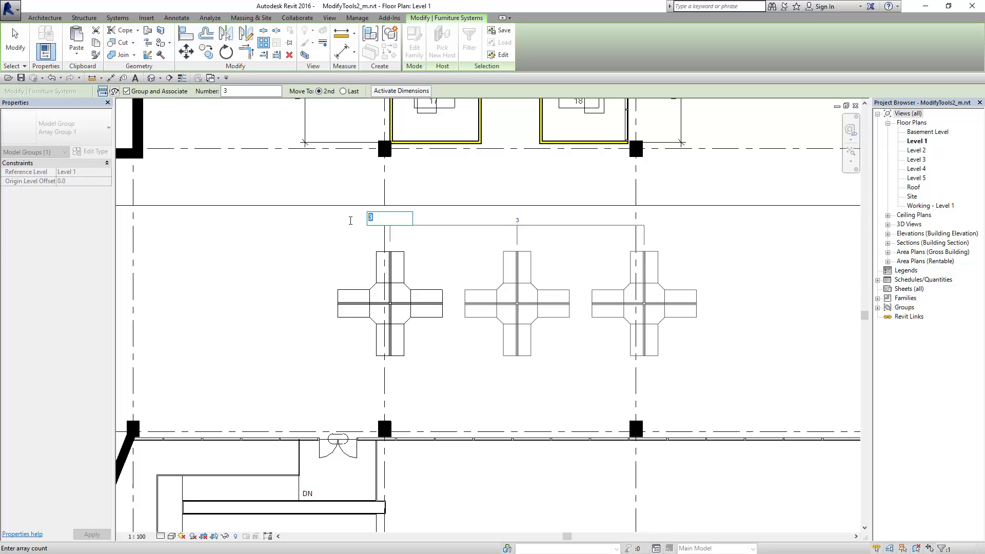
text(4)
key(Return)
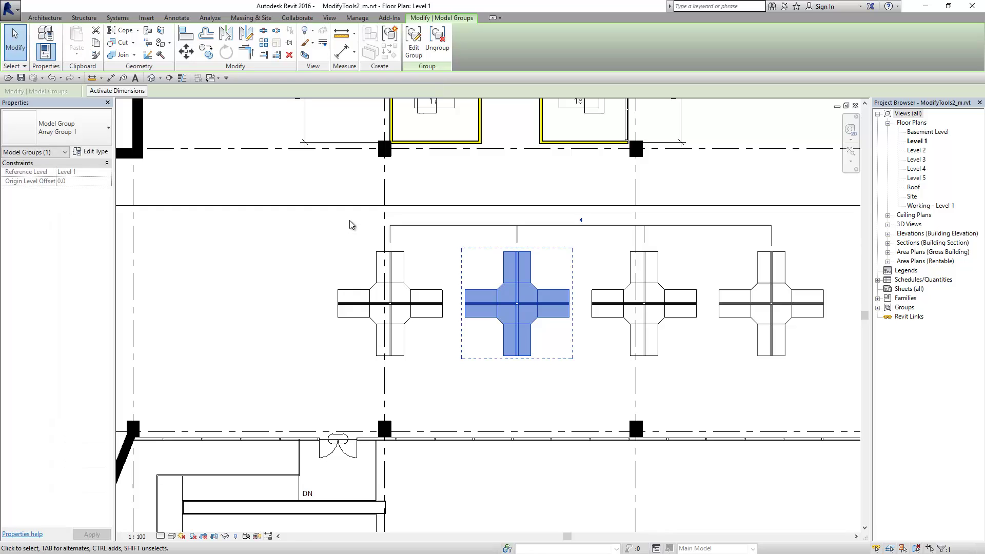
Change the cubicle array count to 3.
click(581, 220)
text(5)
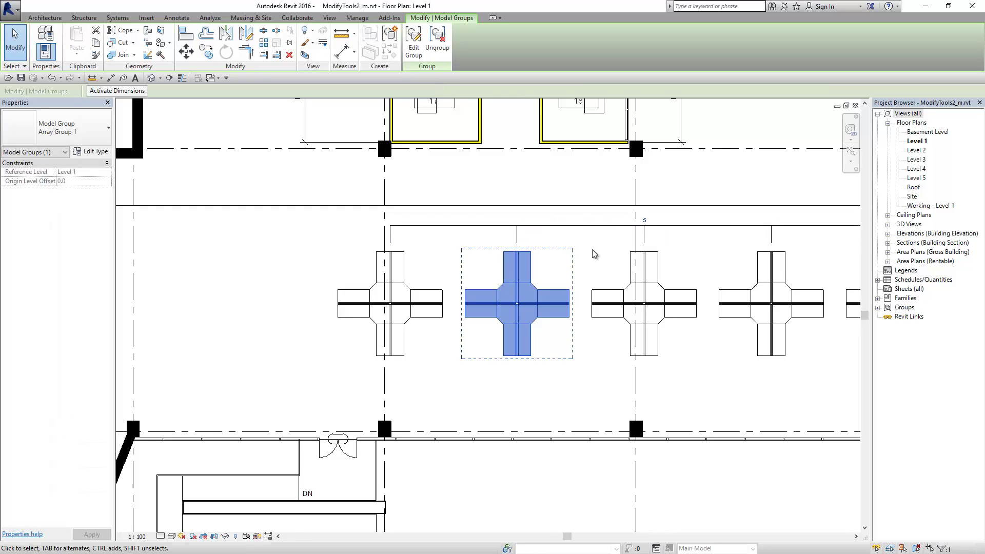
click(565, 221)
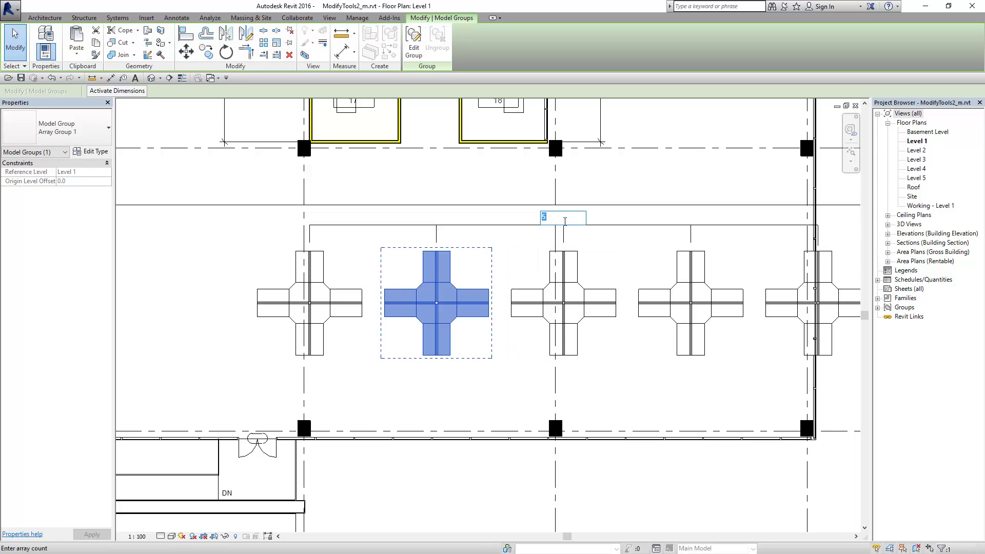
text(3)
key(Return)
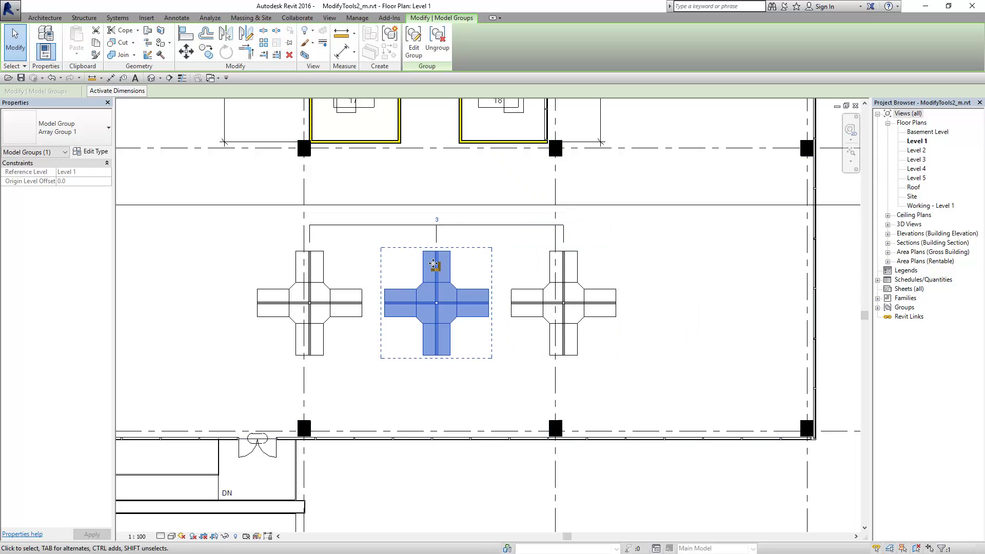
Select the third cubicle group and open it with Edit Group.
click(15, 41)
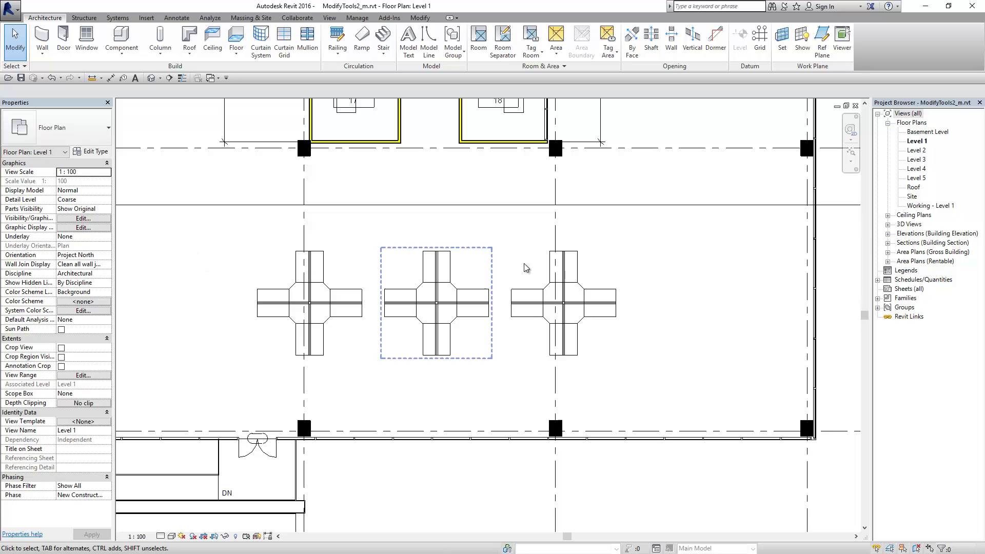
click(558, 280)
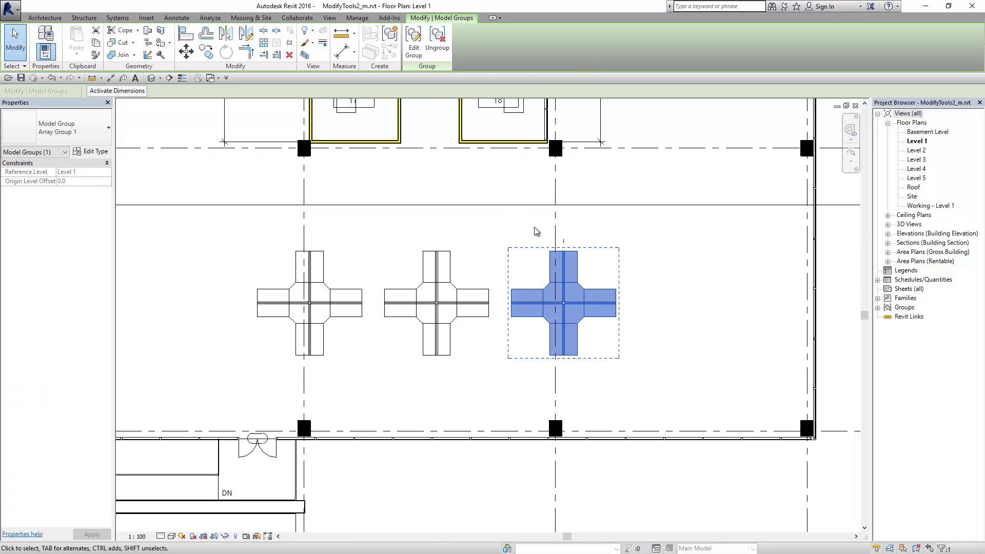
click(307, 292)
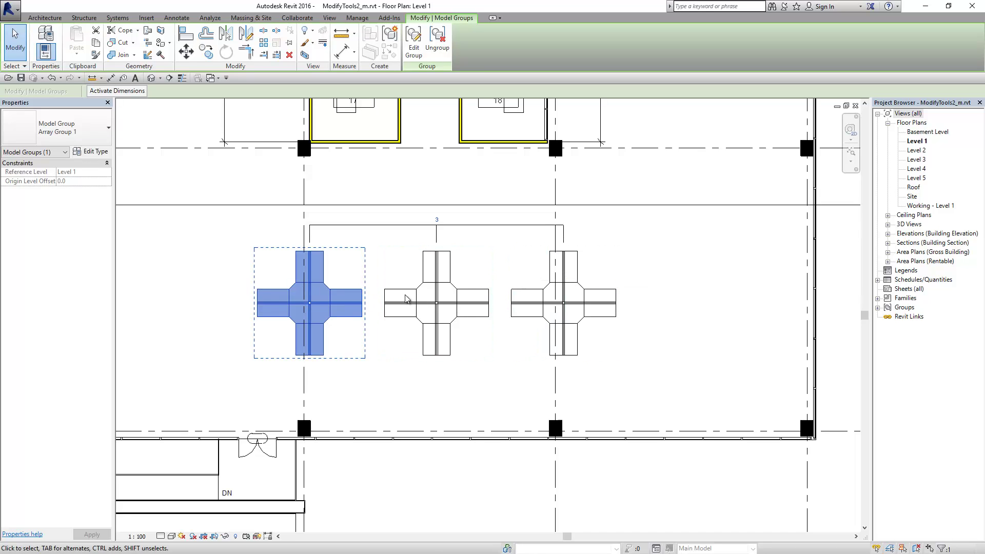
click(418, 297)
click(563, 295)
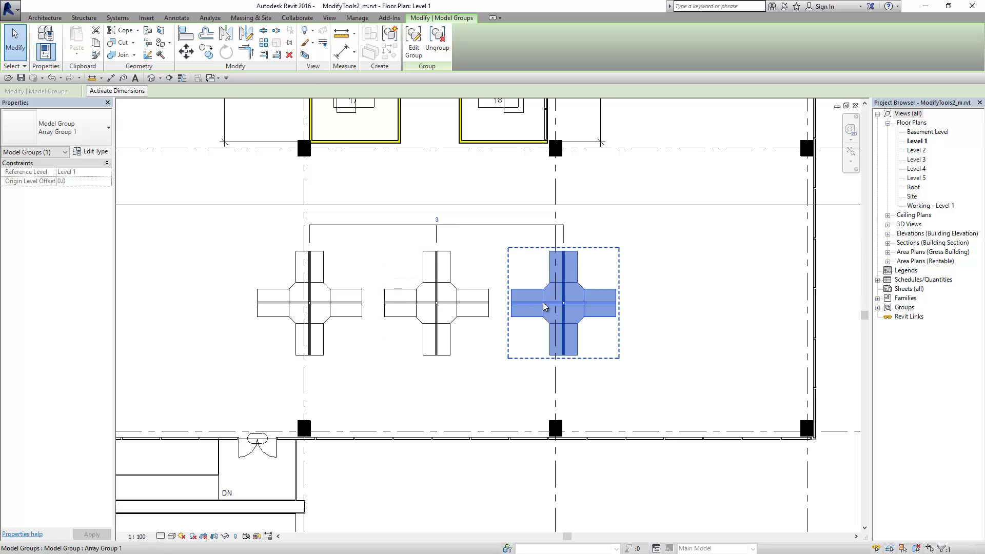
click(414, 48)
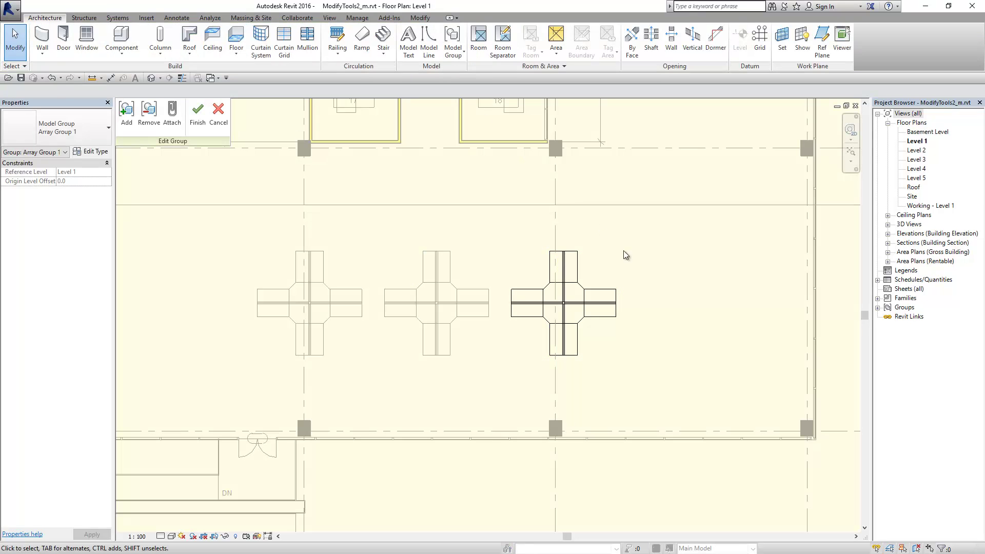
Finish editing the group and ungroup the cubicle model group.
click(218, 122)
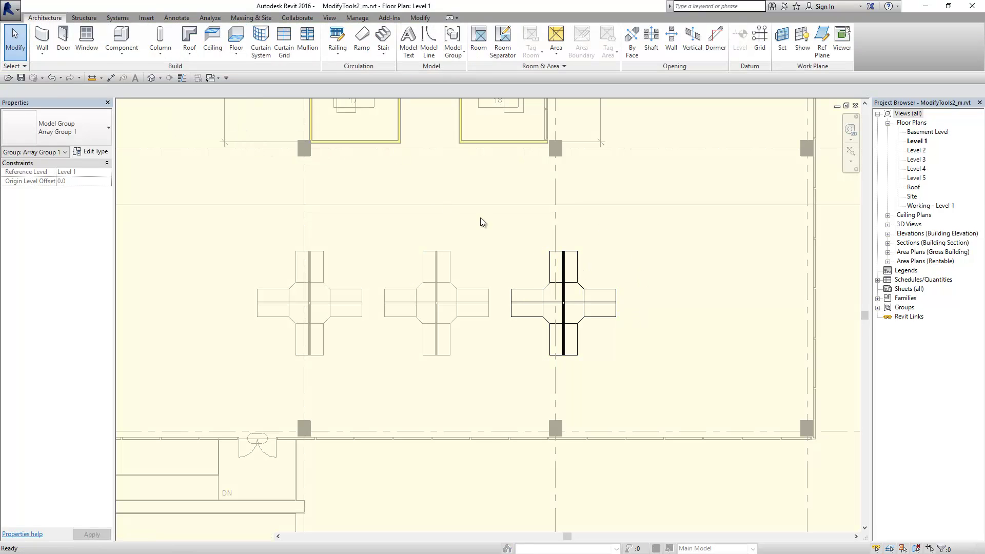
key(u)
key(g)
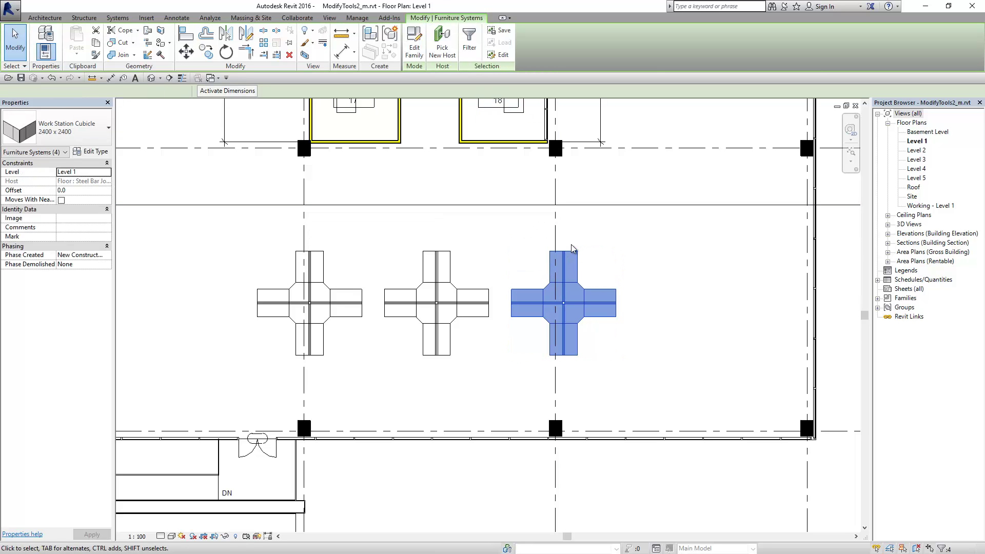
key(Escape)
Delete the right-hand cross of cubicles and select the remaining array group.
click(586, 288)
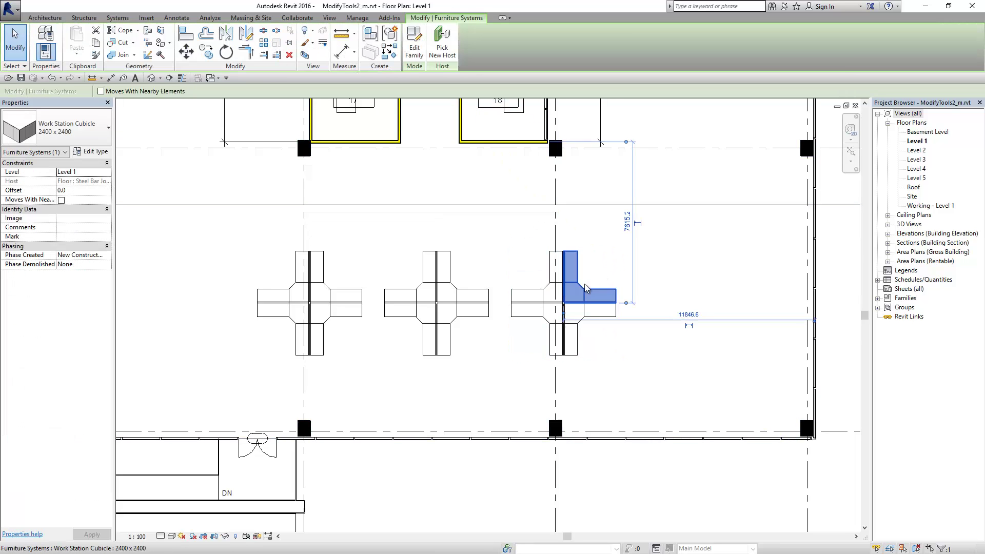
key(Escape)
click(548, 302)
key(Escape)
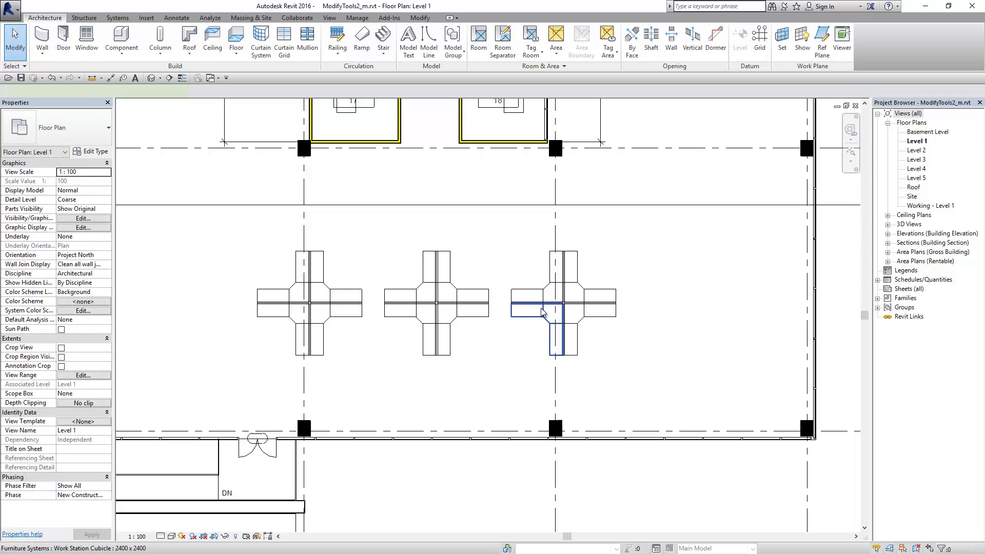
click(547, 302)
key(Escape)
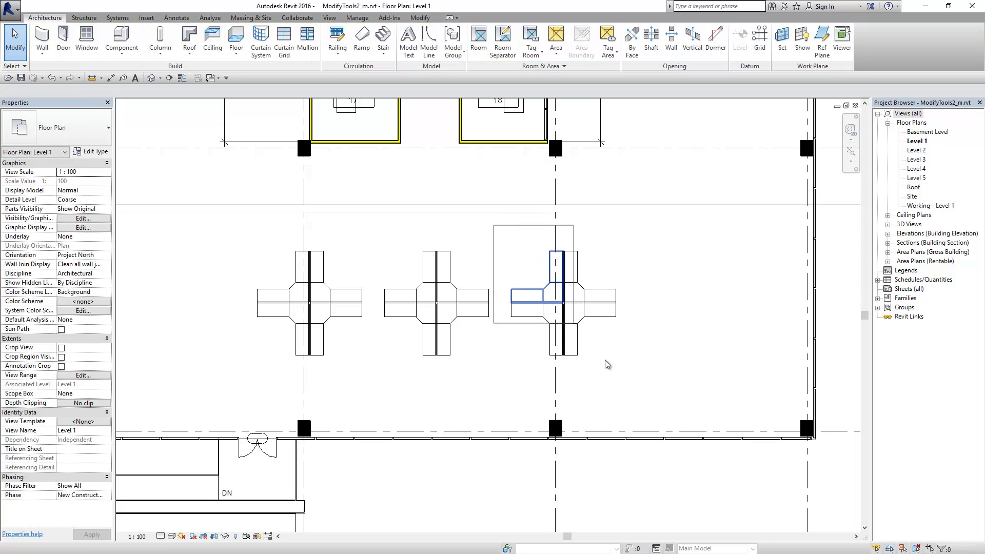
drag(493, 225, 631, 387)
key(Delete)
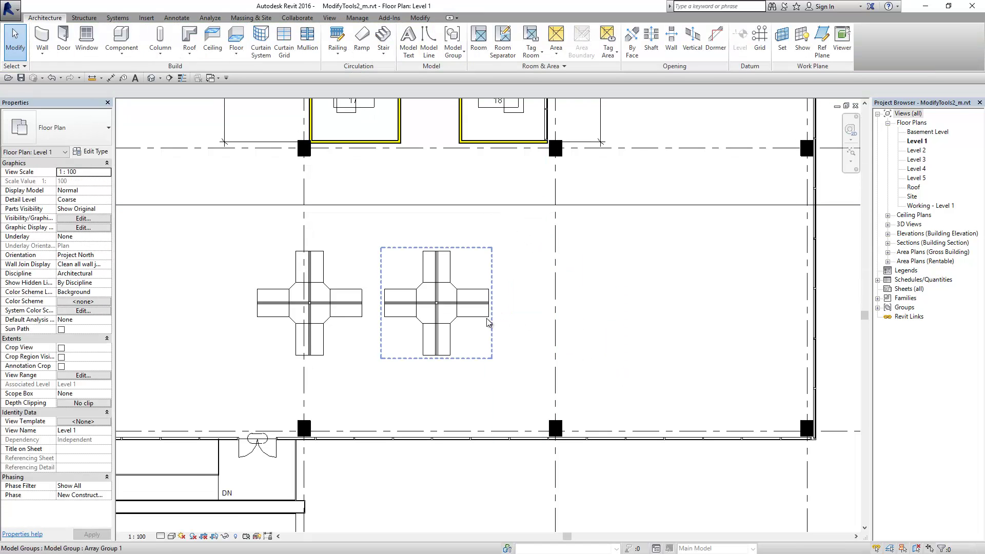
click(488, 322)
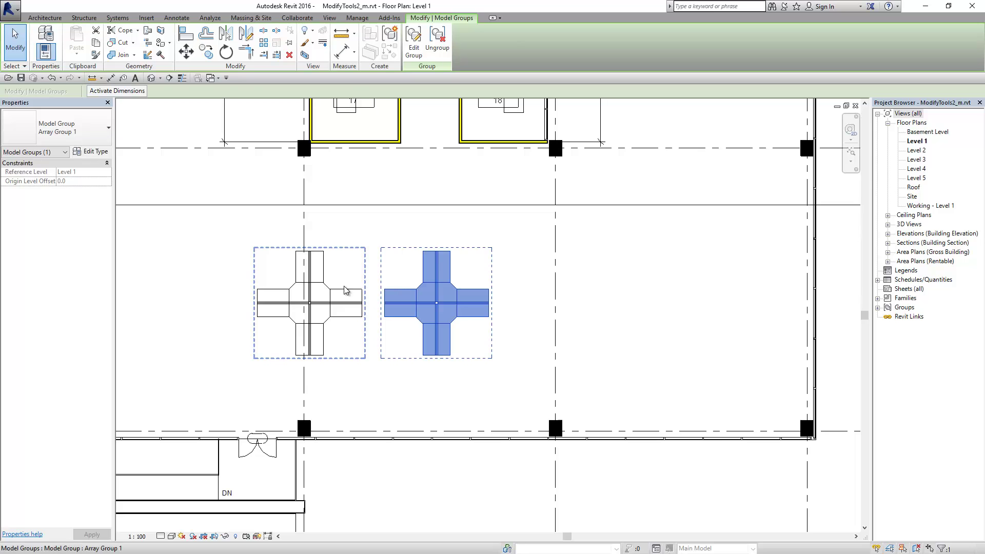
Array the cubicle cross into three copies at 12000 spacing using AR.
key(a)
key(r)
click(334, 207)
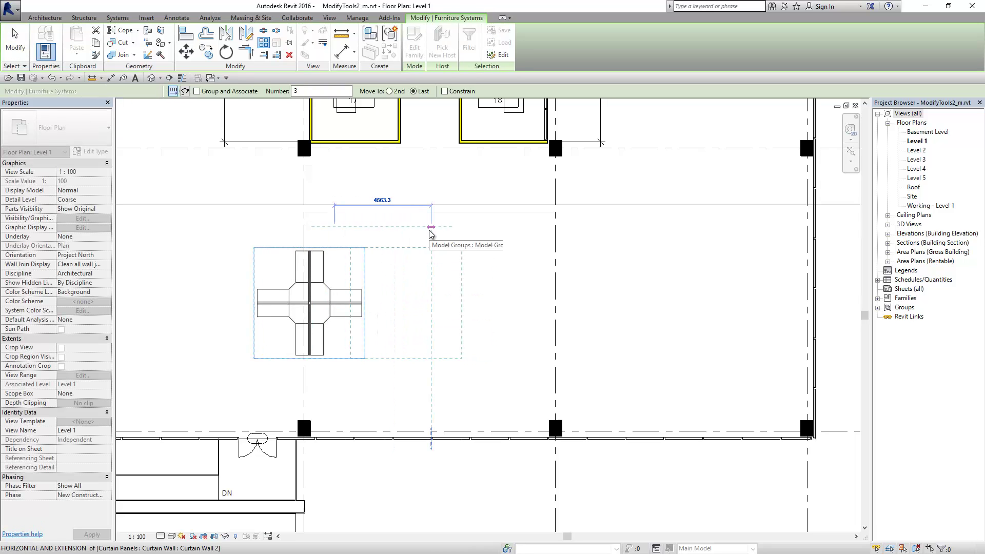
text(12000)
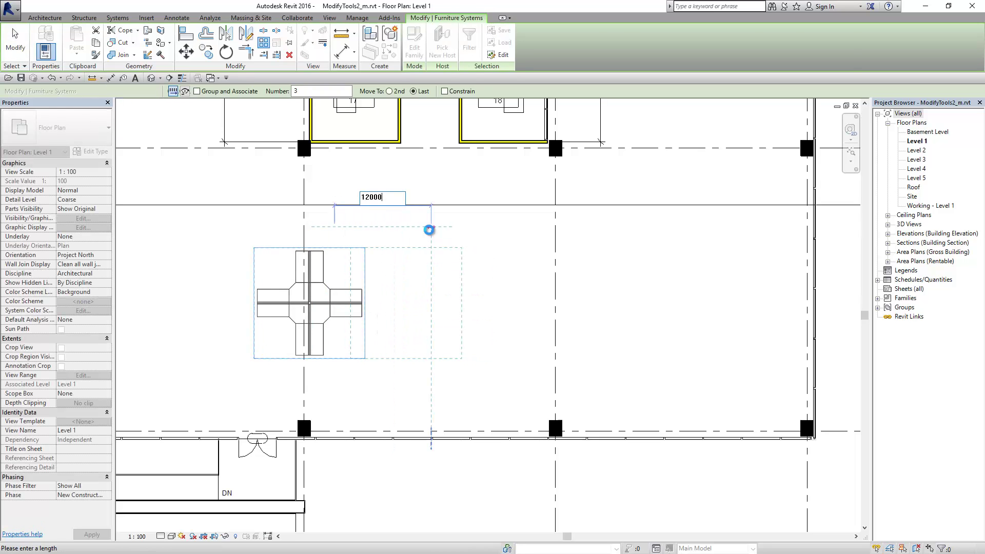
key(Return)
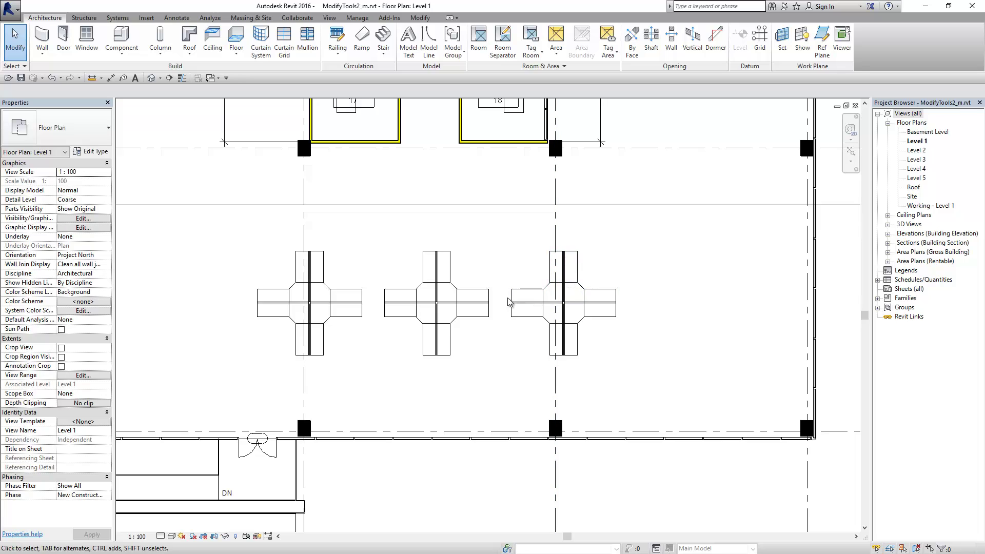
Delete the two right-hand crosses and begin a new array of the left cross.
drag(377, 239, 635, 371)
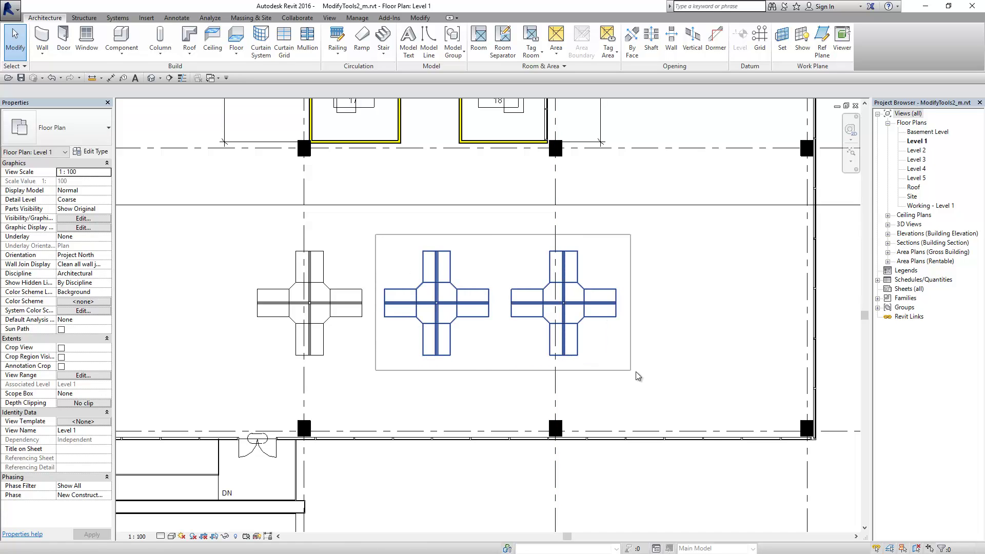
key(Delete)
drag(242, 222, 391, 370)
click(263, 46)
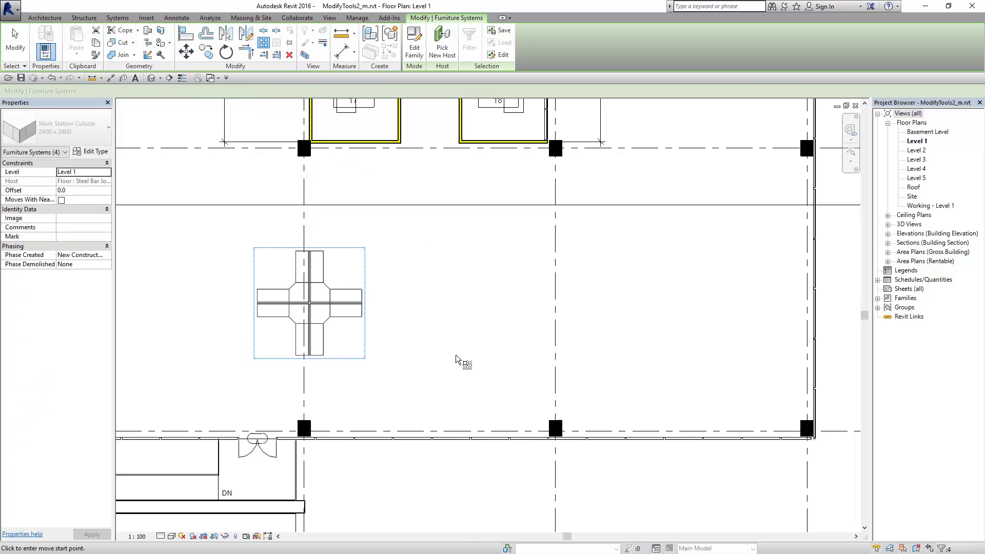
click(431, 227)
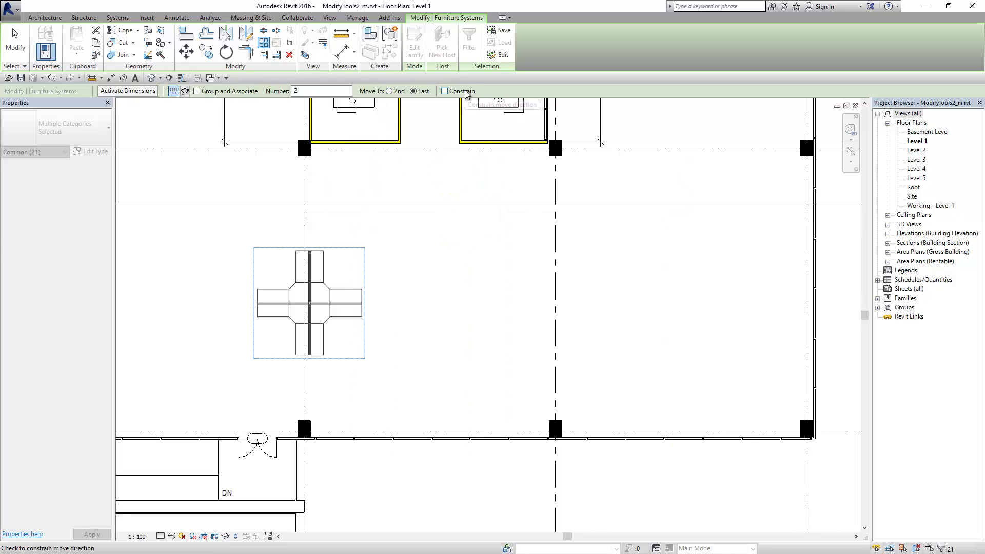
Cancel the pending array of the left cross and clear the selection.
click(402, 117)
click(334, 121)
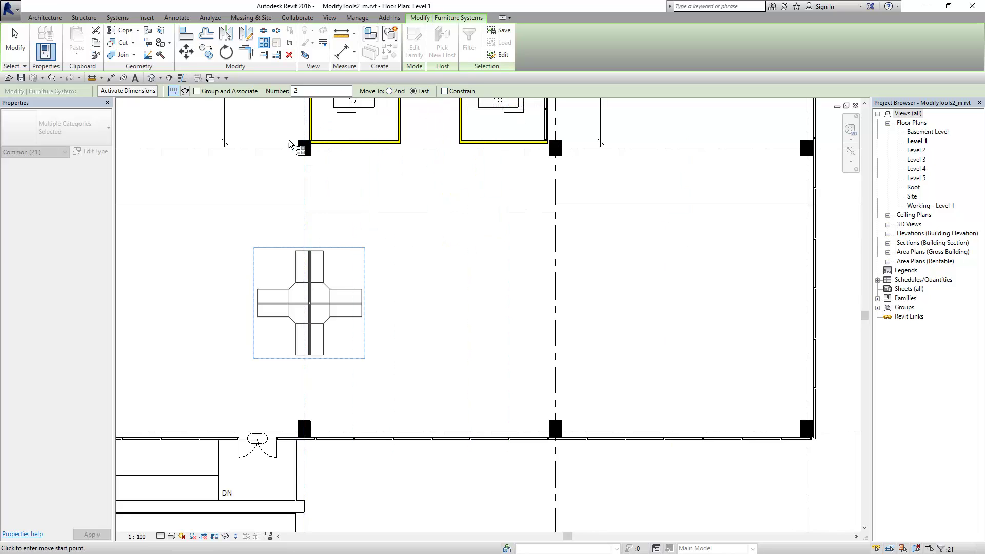
click(16, 41)
scroll(293, 282, up, 2)
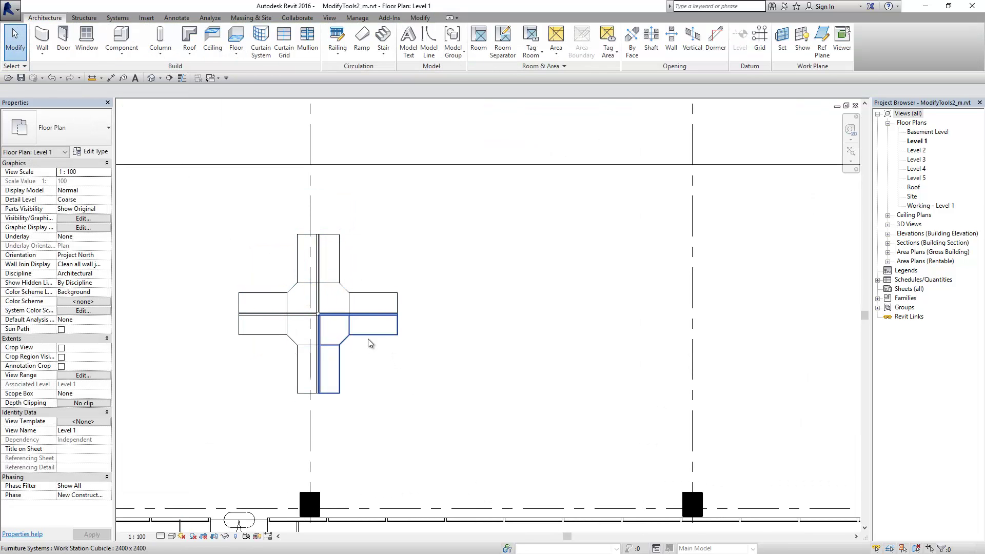
Move the four-cubicle cross to the right.
drag(197, 209, 403, 409)
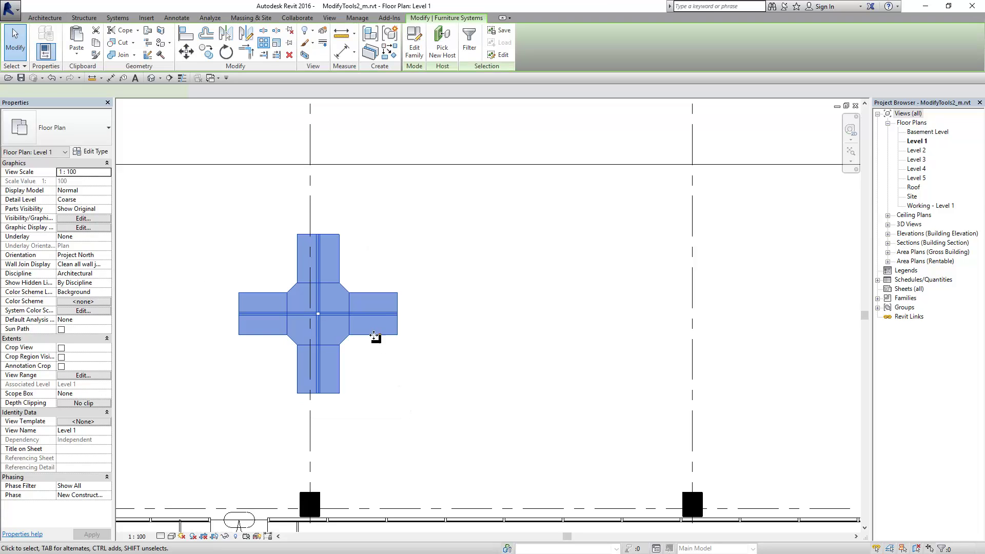
drag(375, 332, 539, 339)
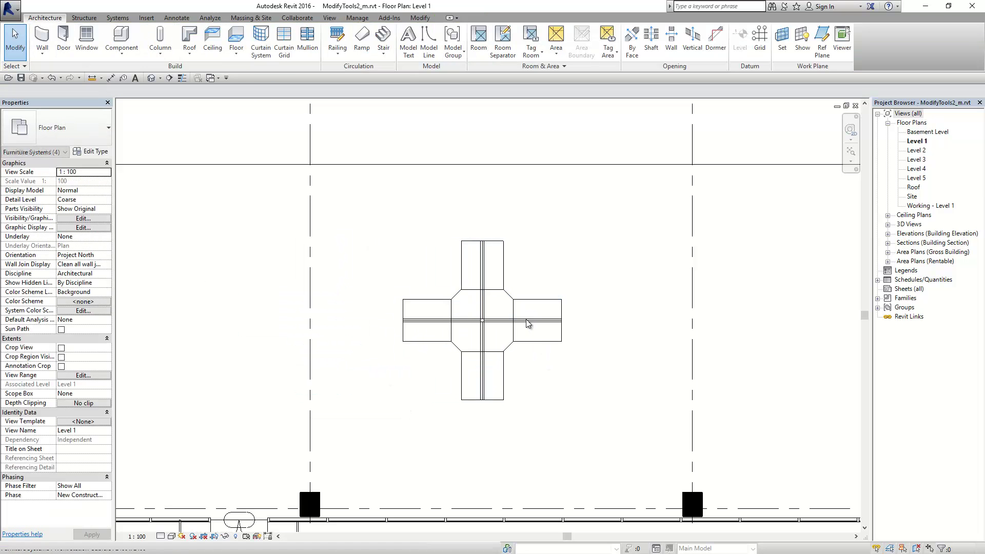
click(515, 311)
key(Escape)
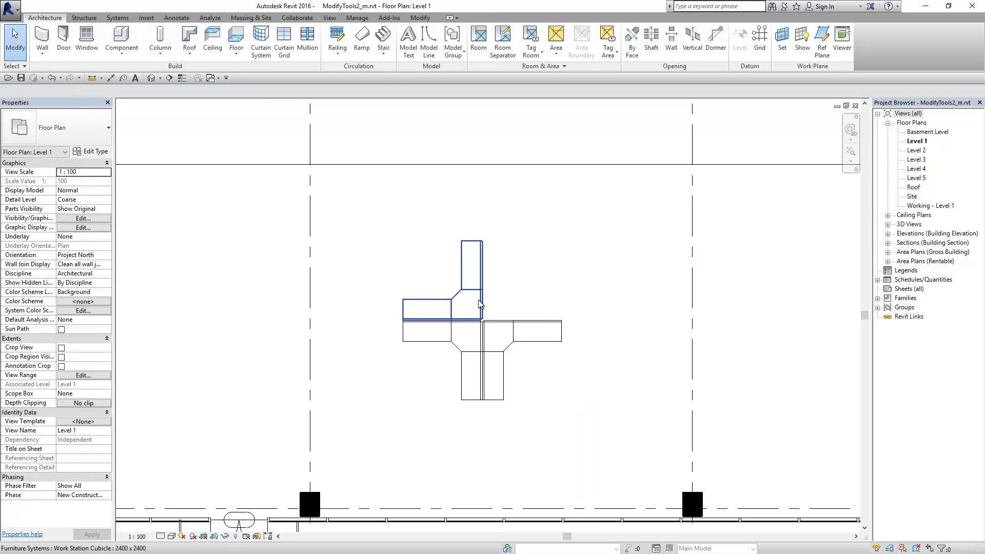
Delete the other cubicles, leaving one L-shaped workstation, and start Array on it.
click(480, 304)
key(Delete)
click(452, 333)
key(Delete)
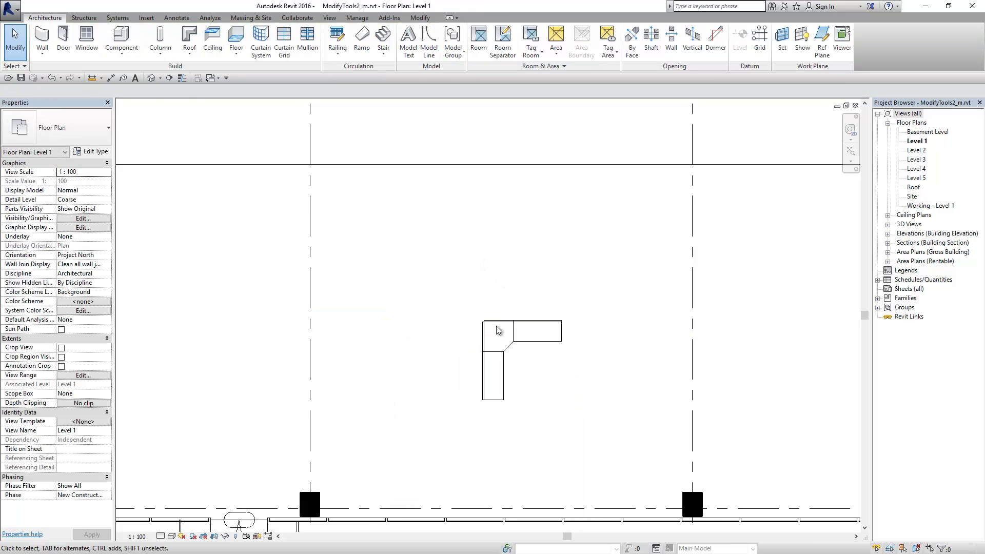
click(497, 330)
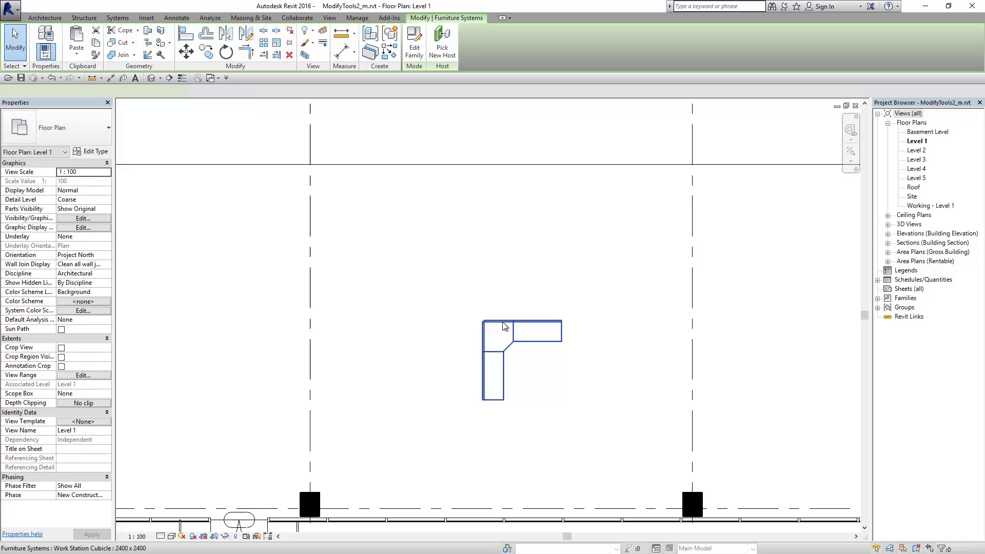
click(263, 42)
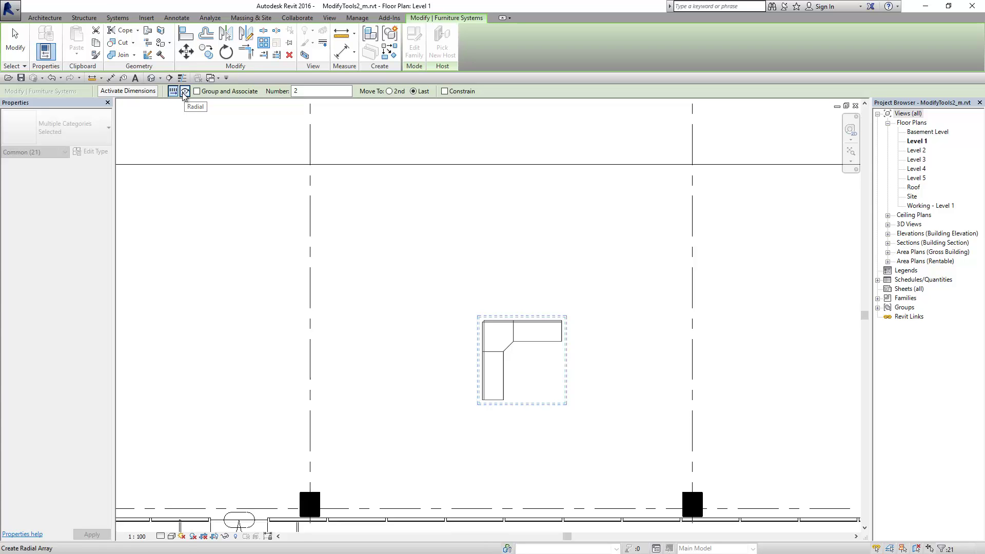
Make the L-shaped workstation array Radial with 3 copies and Move To set to 2nd.
click(185, 91)
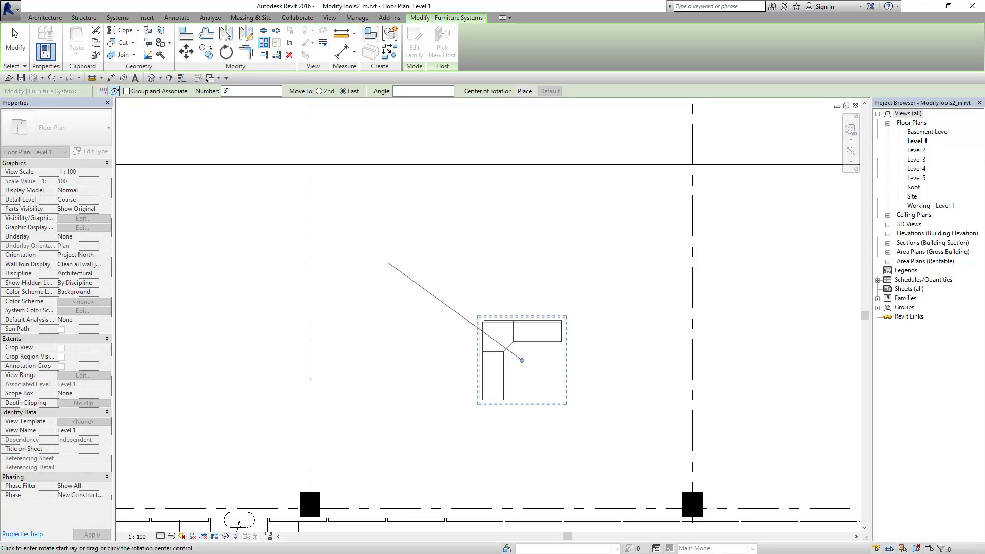
text(3)
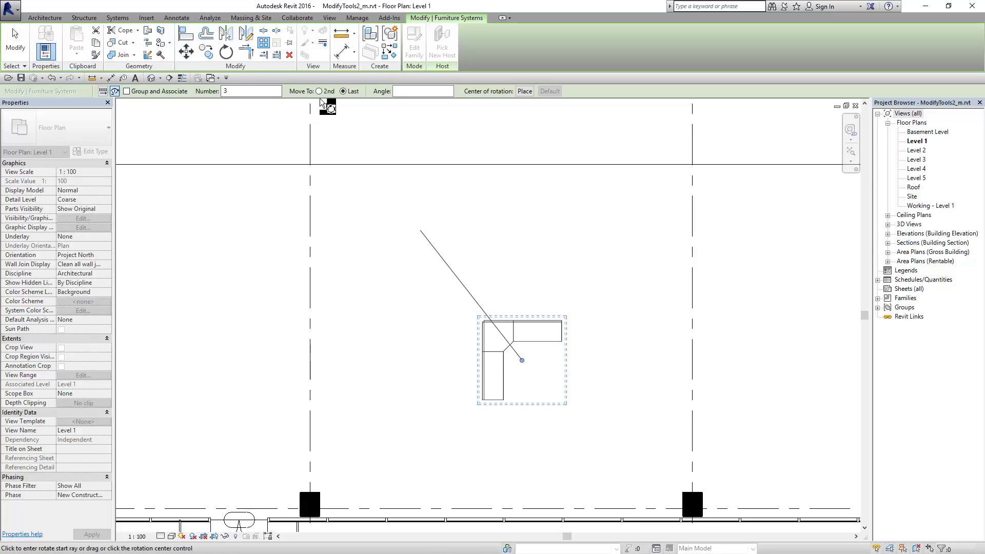
click(404, 91)
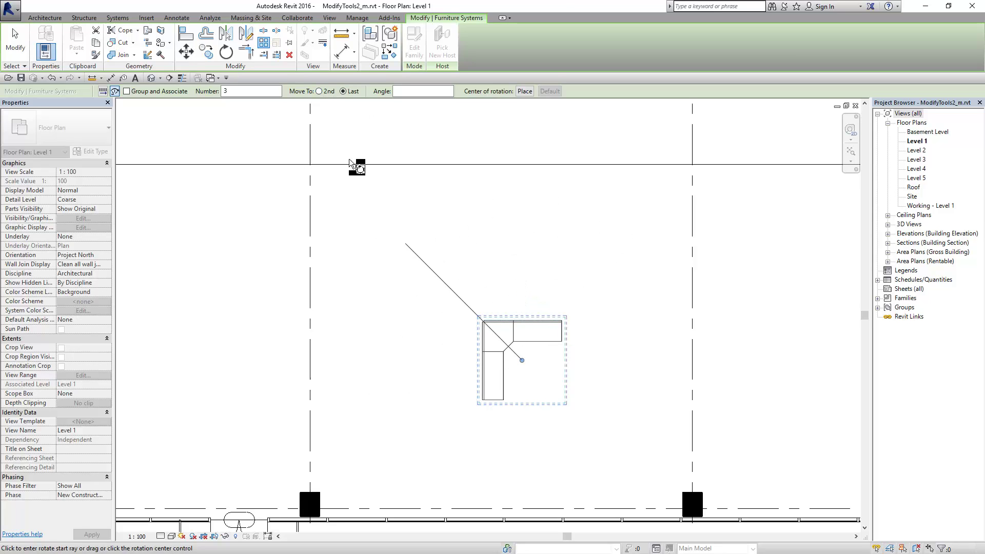
click(327, 92)
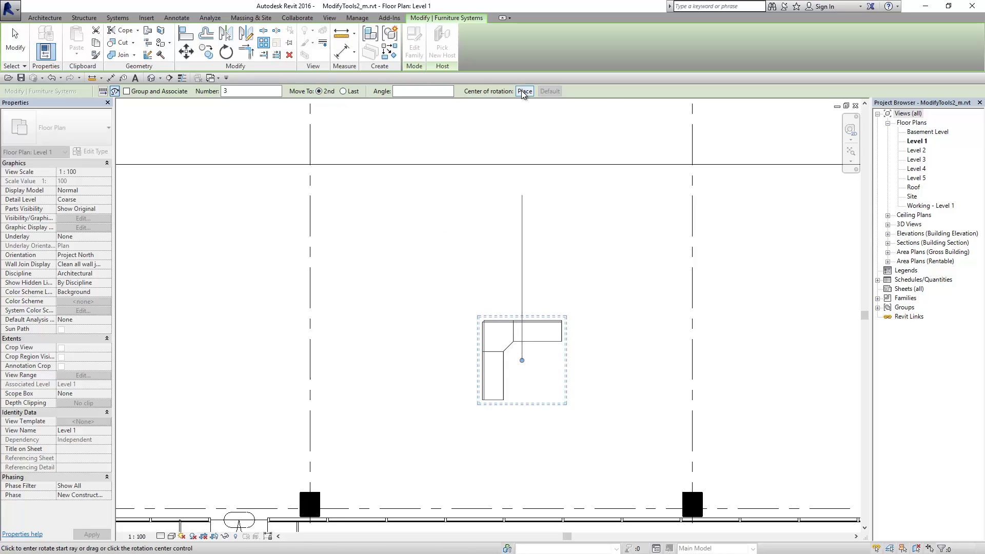
Move the rotation centre to the cubicle's top-left corner and apply the 90° radial array.
click(522, 360)
scroll(465, 336, up, 1)
scroll(485, 331, up, 2)
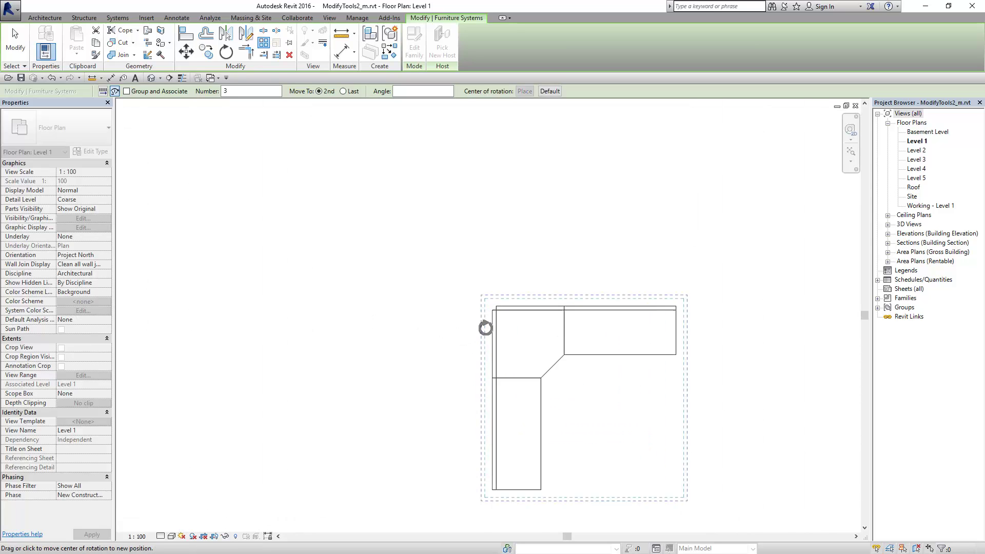
scroll(491, 310, up, 2)
scroll(495, 300, up, 2)
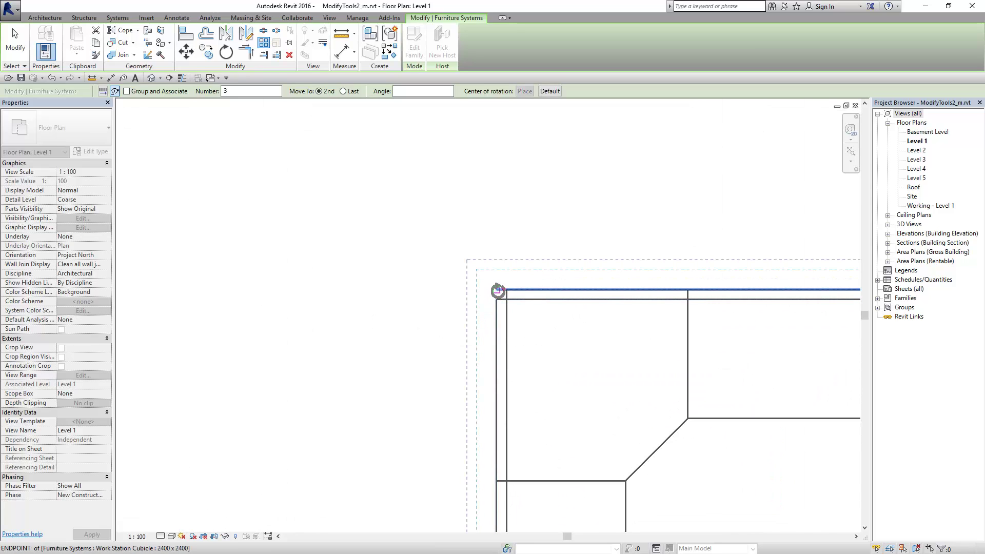
click(499, 294)
scroll(451, 254, down, 2)
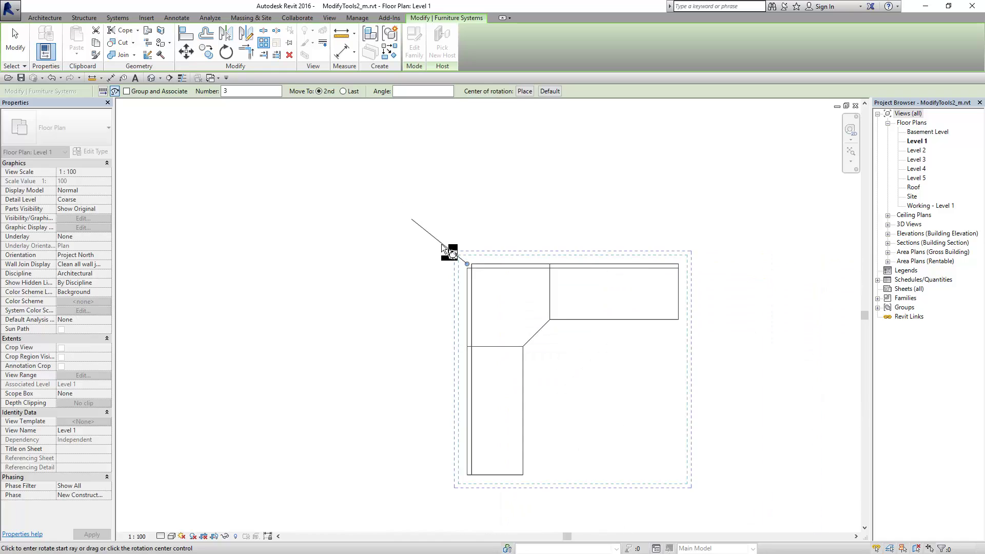
scroll(447, 252, down, 2)
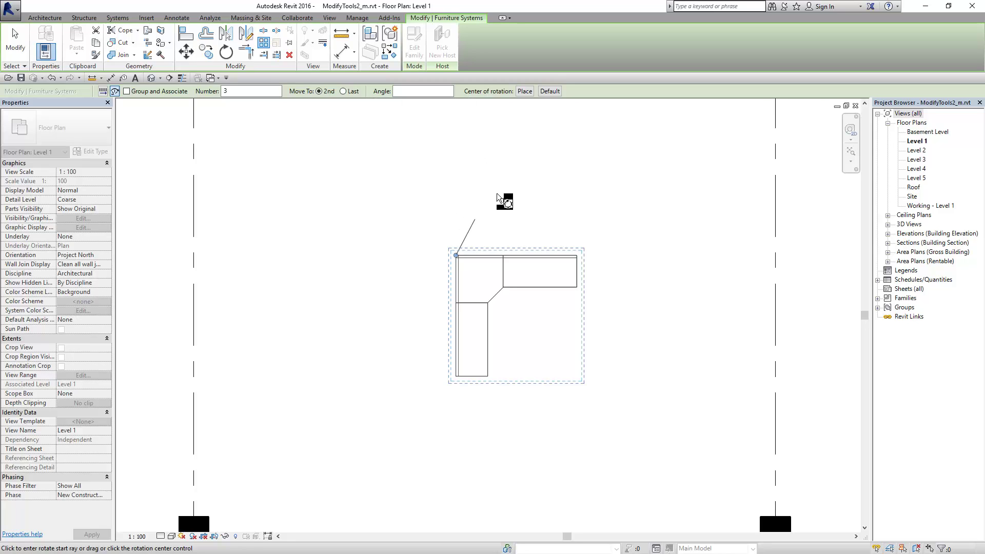
middle_drag(526, 229, 531, 271)
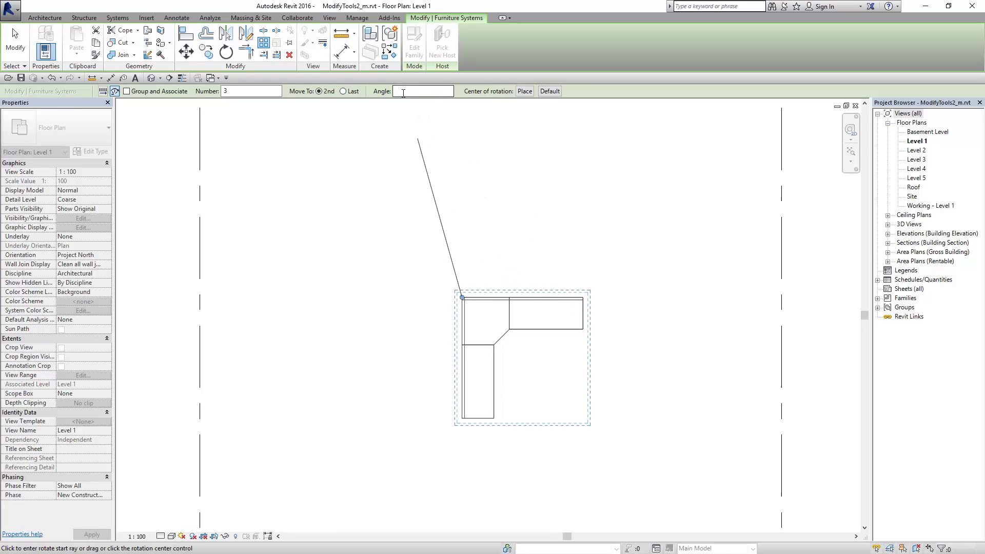
text(90)
key(Return)
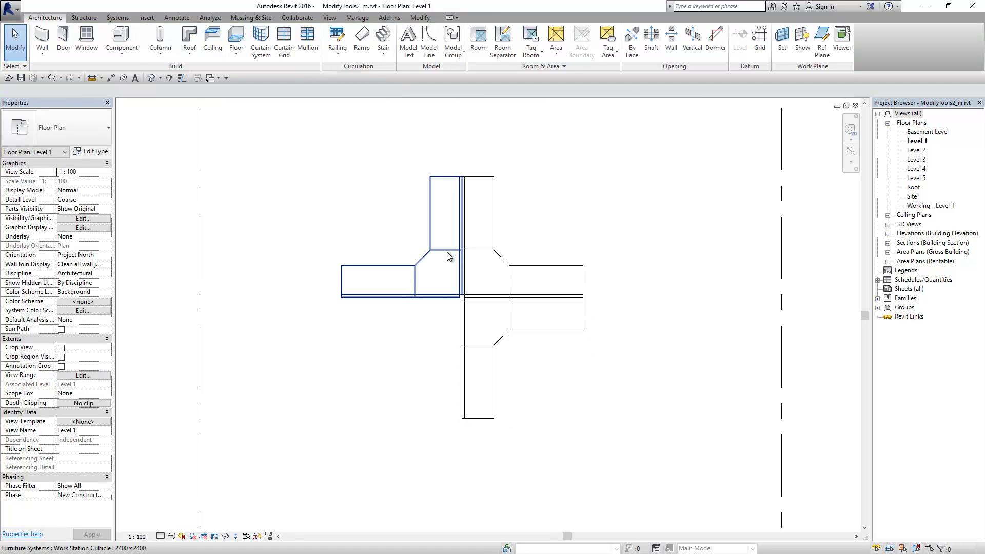
Window-select every arrayed cubicle piece on Level 1 and delete them all.
click(447, 252)
scroll(448, 251, down, 1)
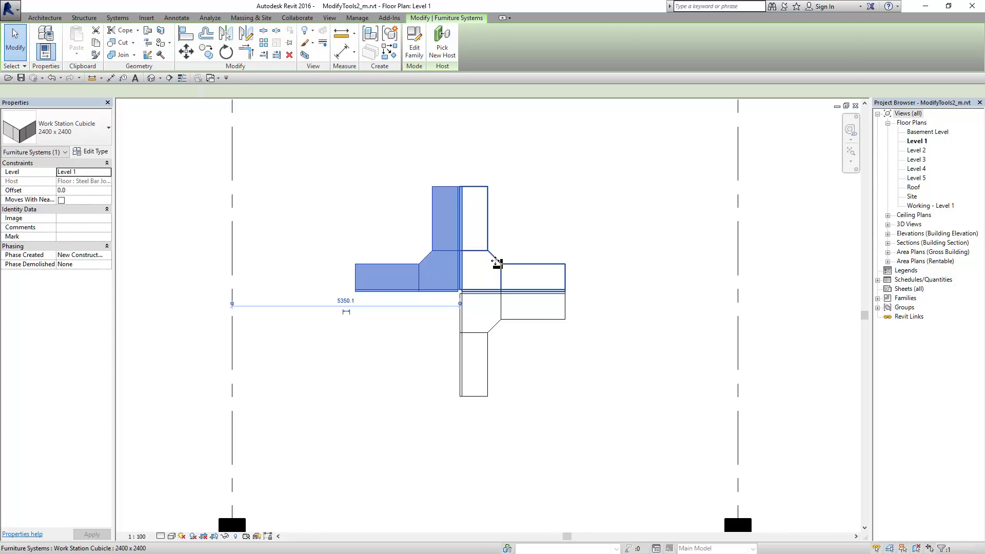
key(Escape)
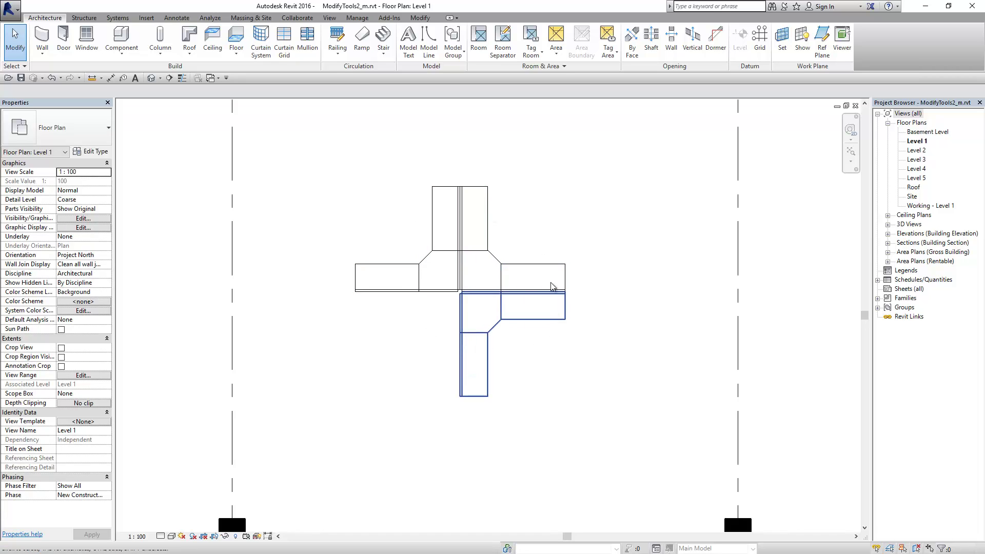
drag(296, 157, 617, 422)
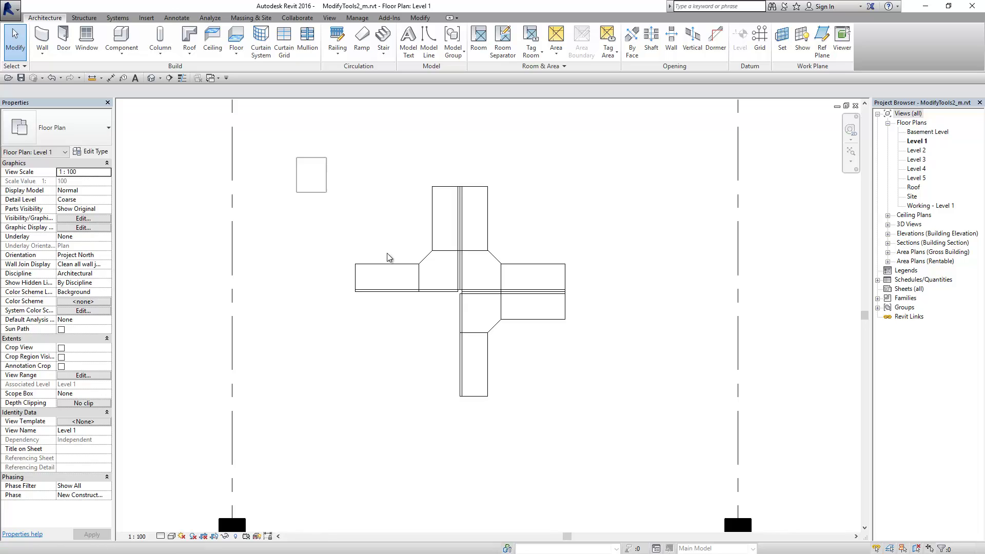
key(Delete)
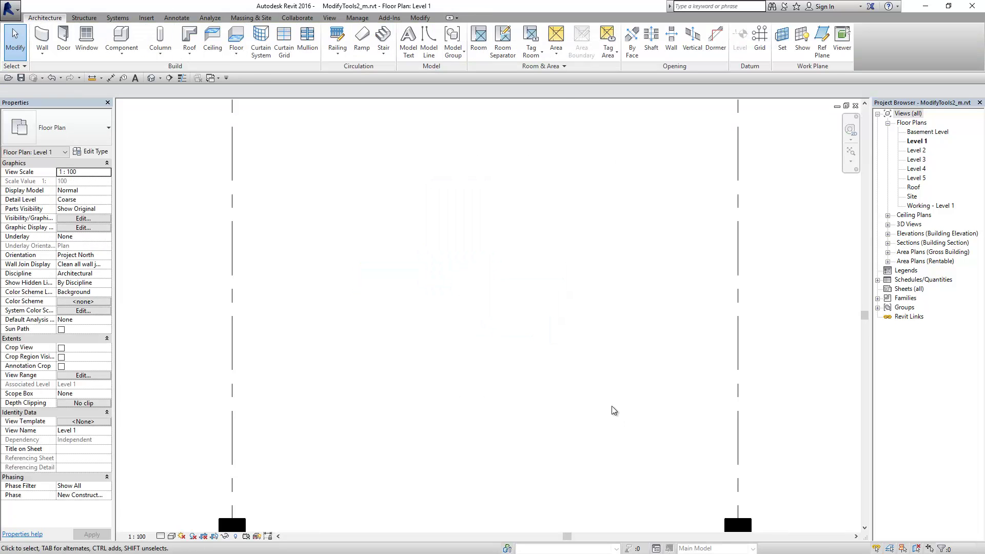
scroll(612, 408, down, 2)
Draw a 5000-long Generic - 200mm wall starting near the plan centre, then select it.
click(851, 162)
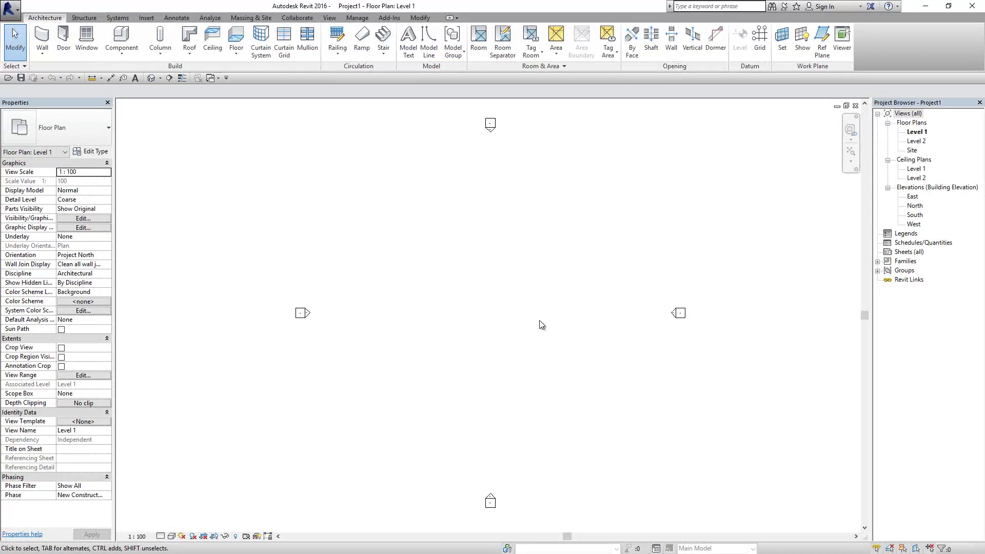
middle_drag(535, 257, 542, 255)
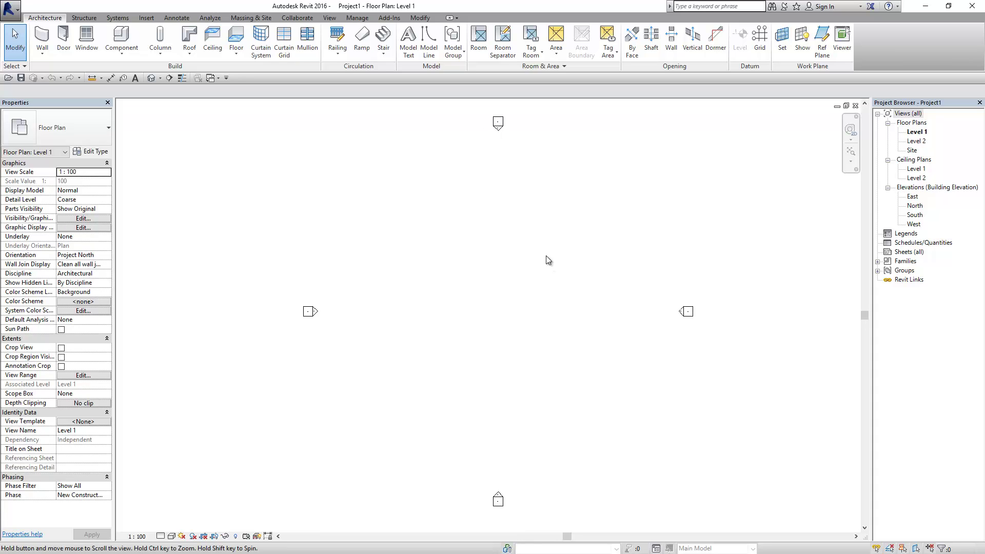
click(428, 20)
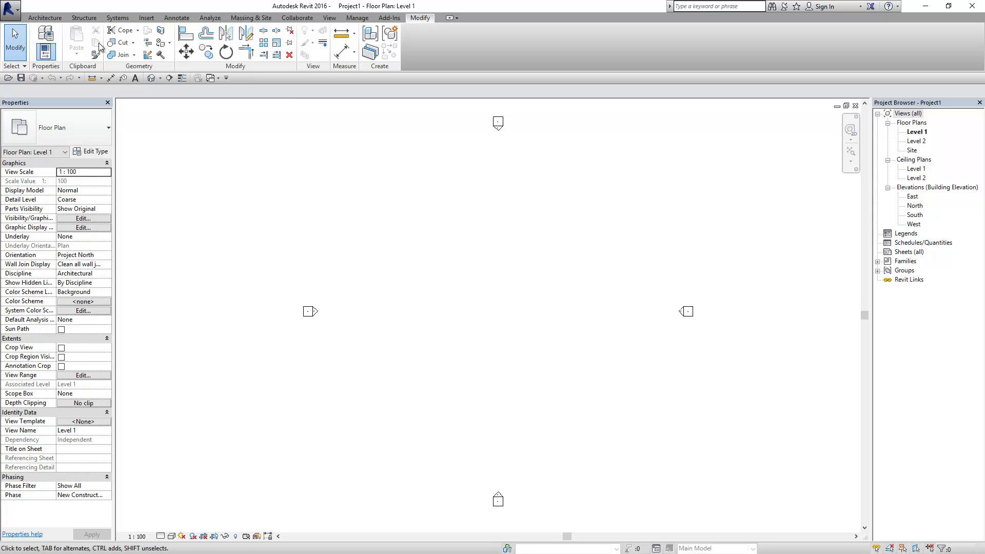
click(57, 22)
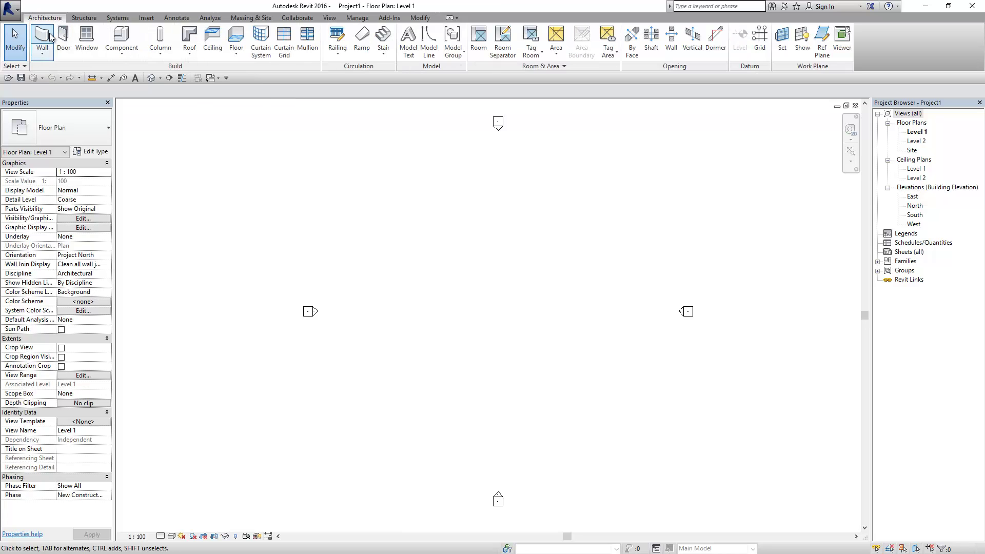
click(42, 36)
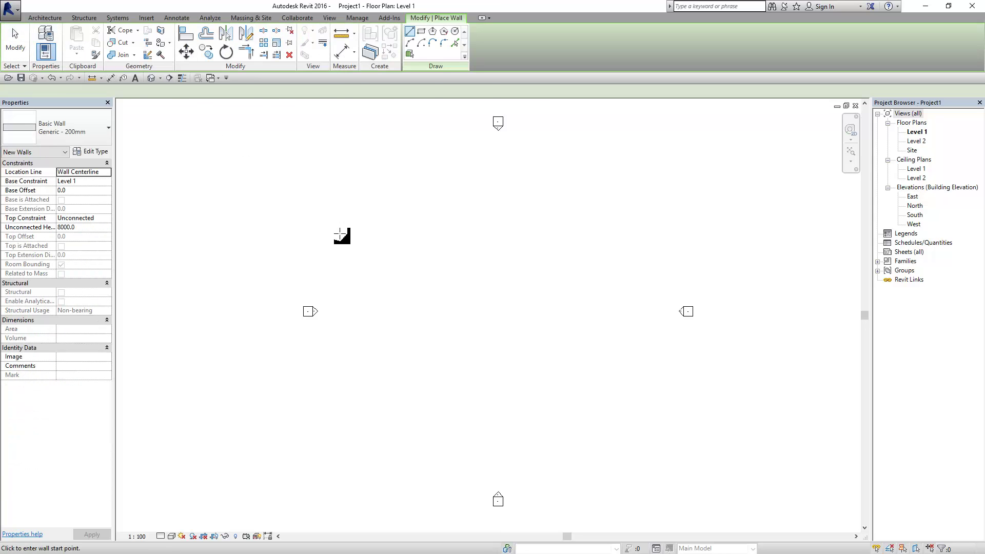
click(461, 307)
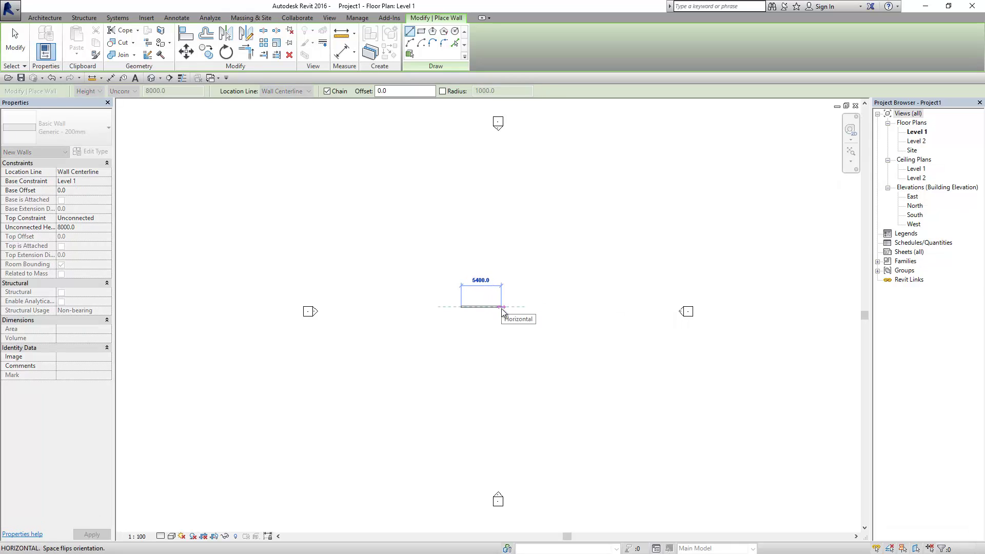
text(5000)
key(Return)
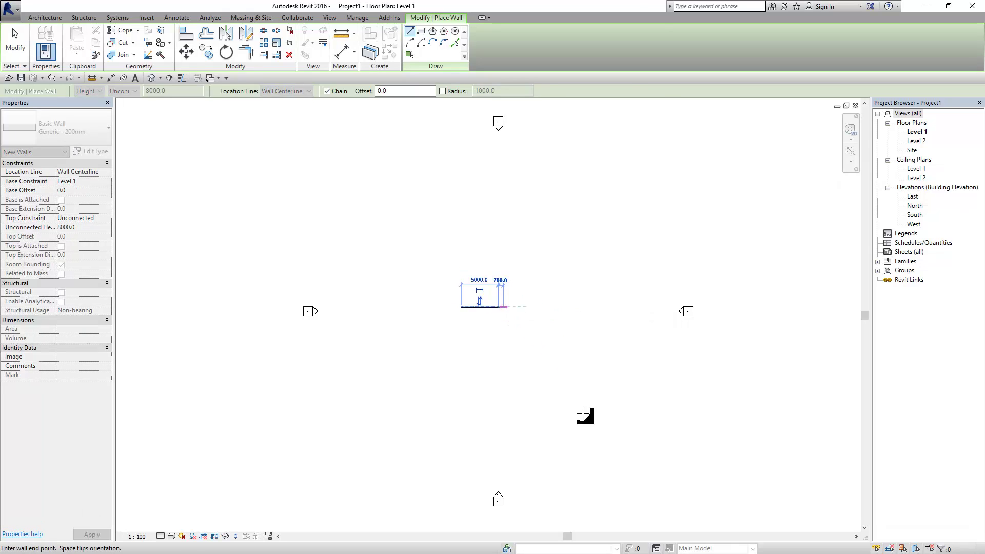
key(Escape)
key(Escape)
scroll(508, 323, up, 2)
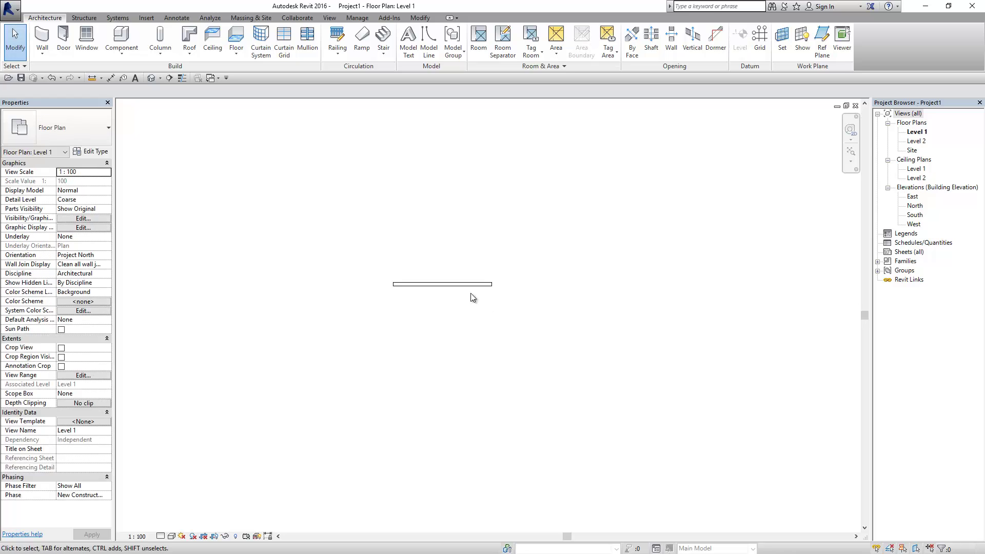
click(470, 283)
scroll(384, 239, up, 2)
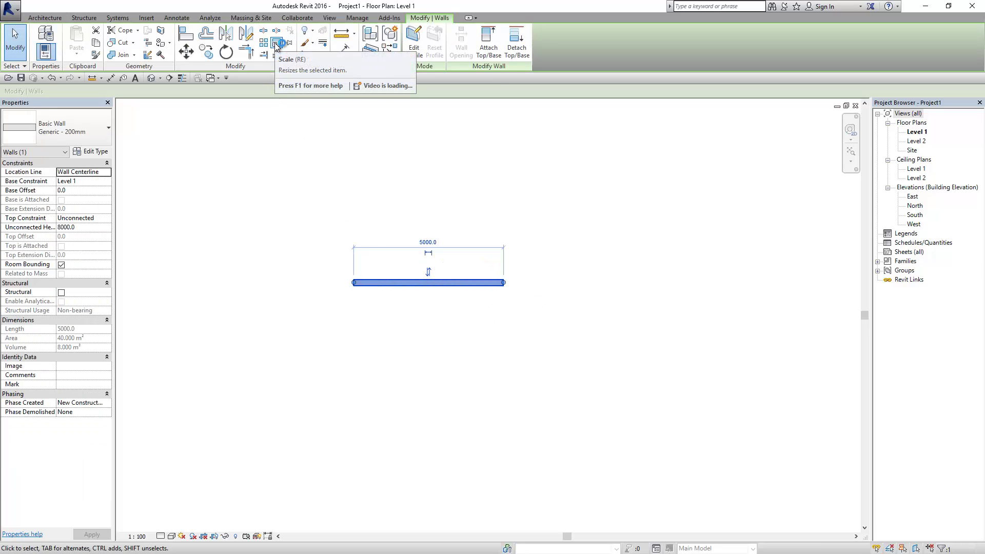
Scale the wall from its left end, referencing its right end, to 10000 long.
click(268, 149)
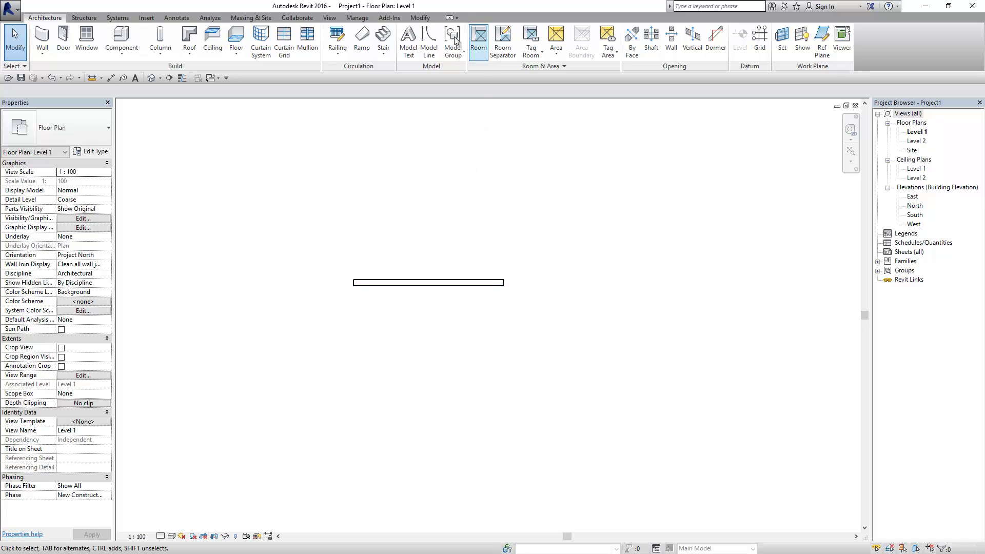
click(420, 18)
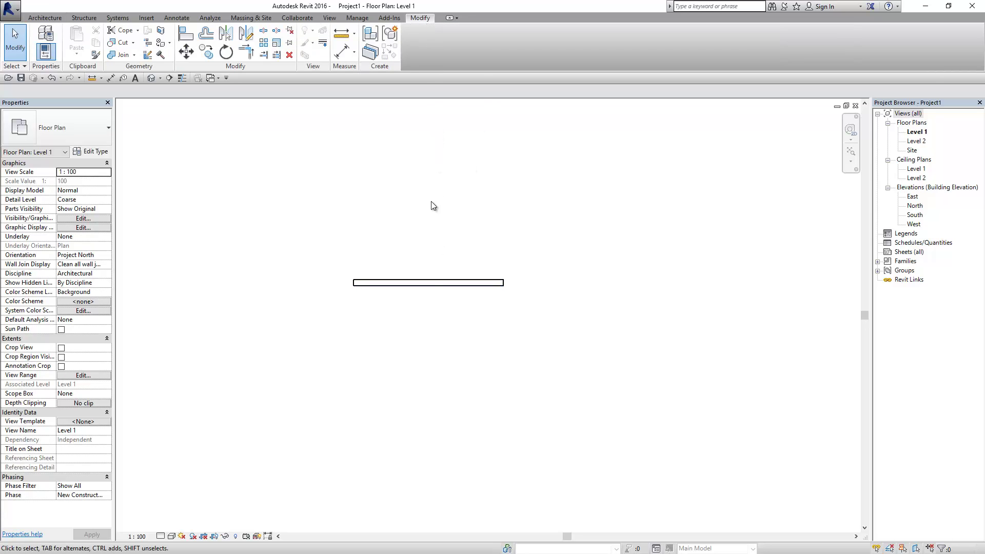
click(432, 285)
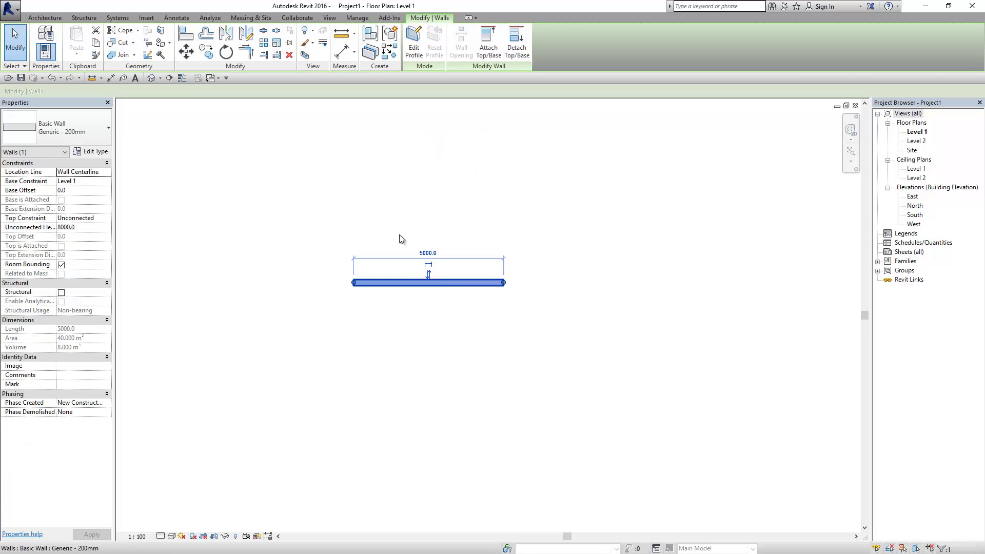
click(277, 44)
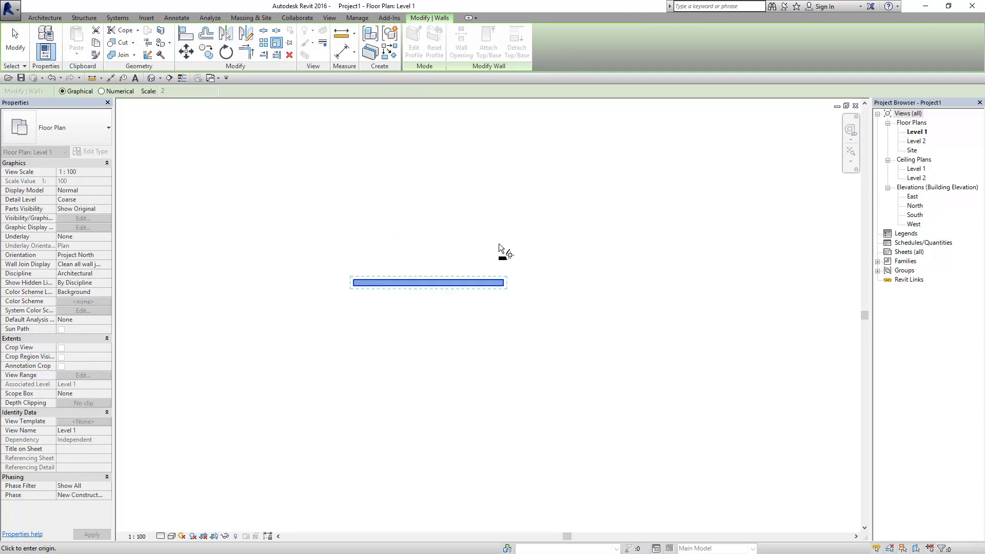
click(351, 282)
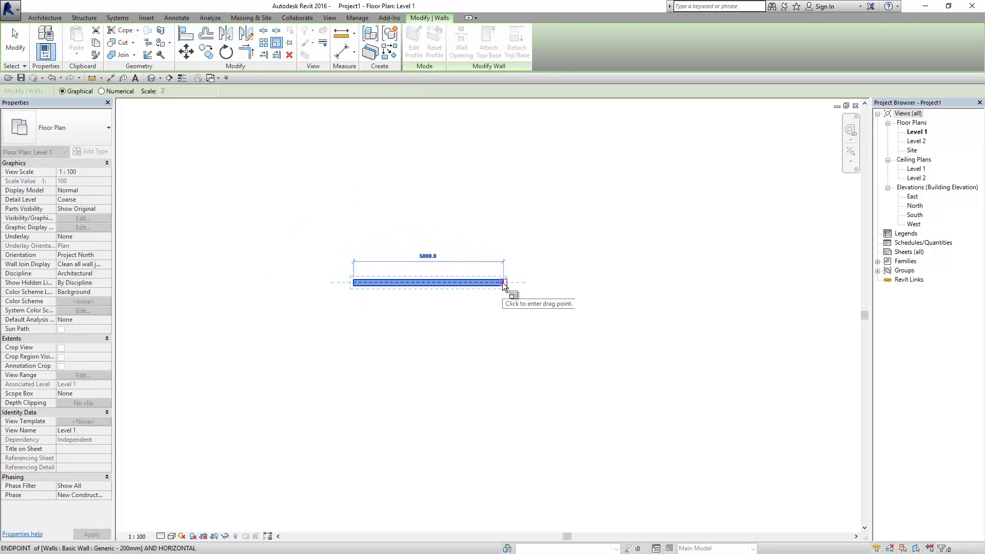
click(502, 282)
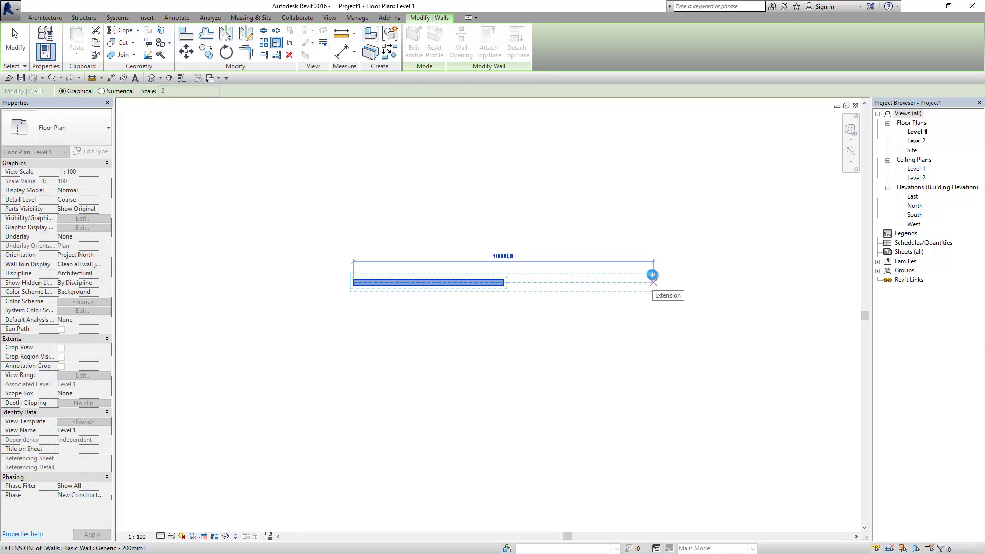
click(653, 278)
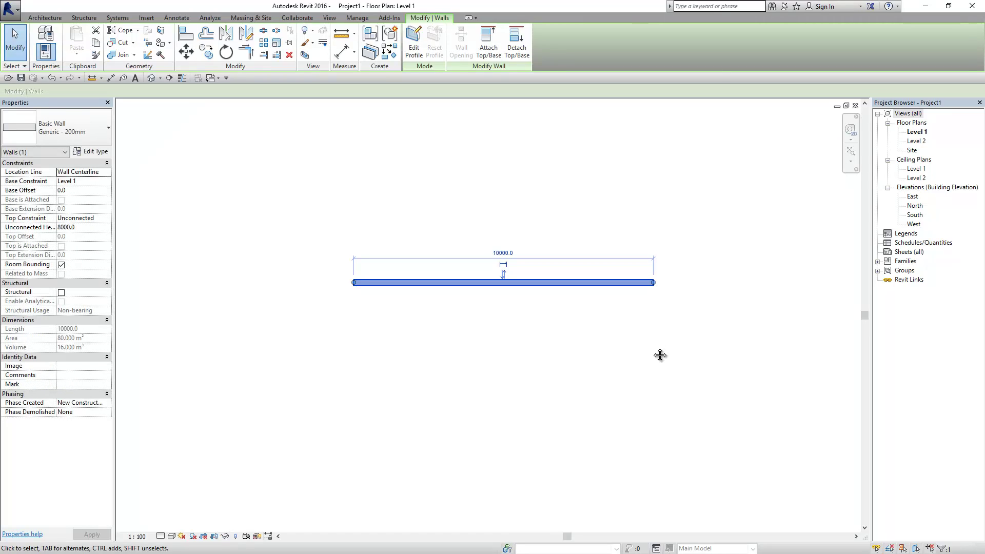
middle_drag(654, 352, 605, 340)
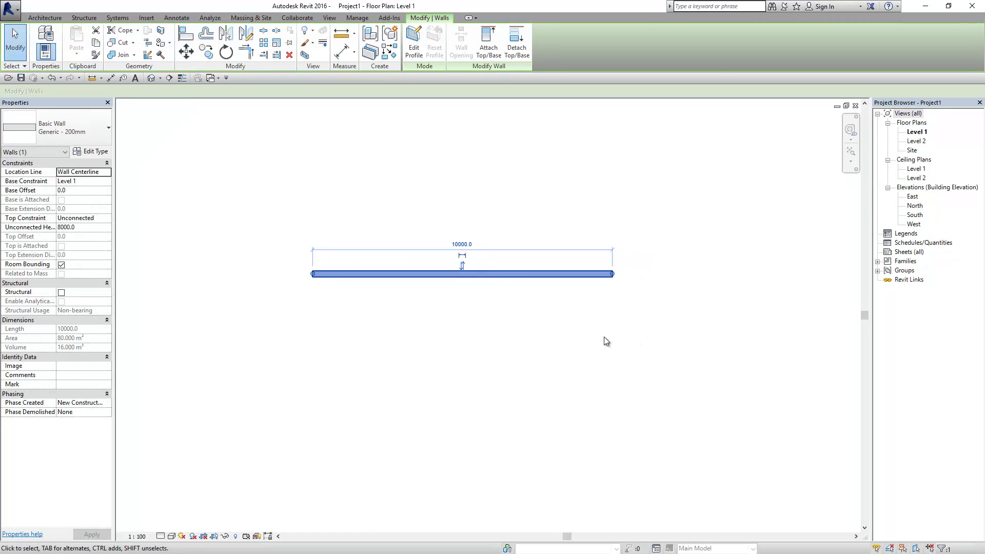
Retry scaling the wall from its left end, entering 7500 and then a scale factor of 1.
click(276, 43)
click(312, 275)
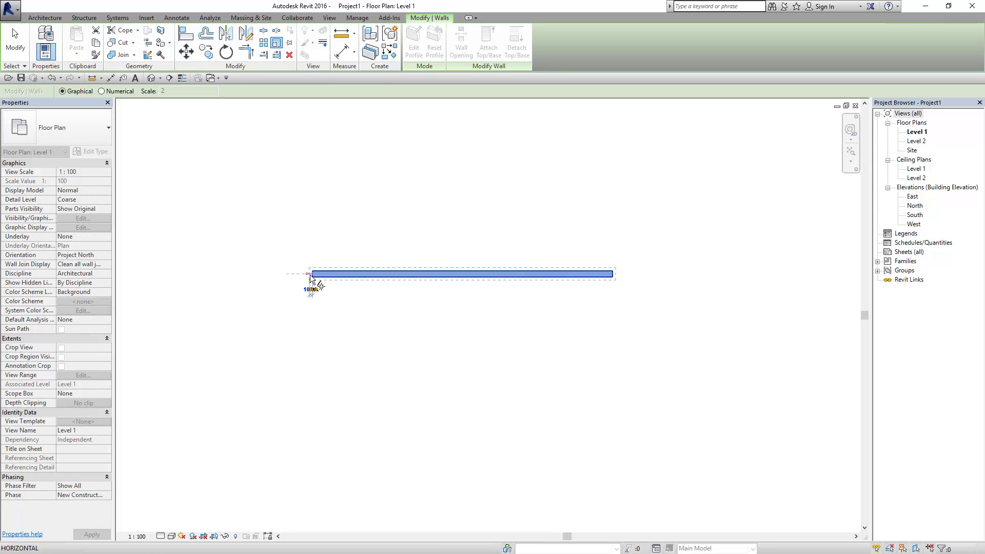
click(614, 274)
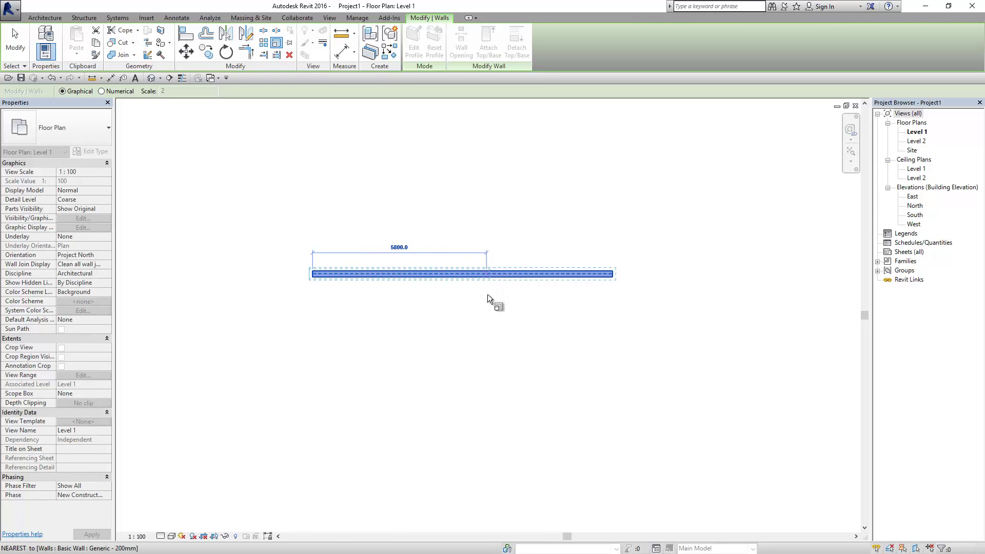
text(7500)
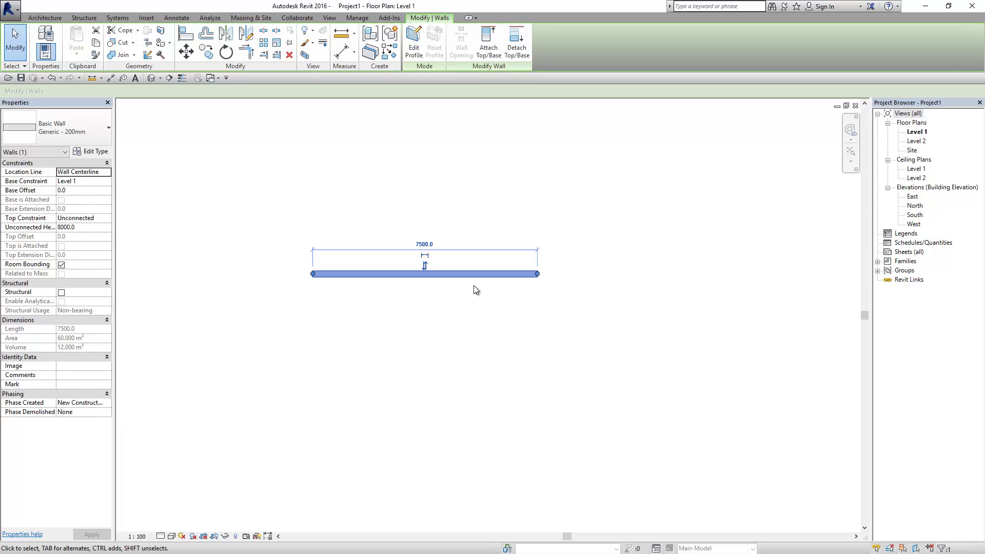
click(280, 46)
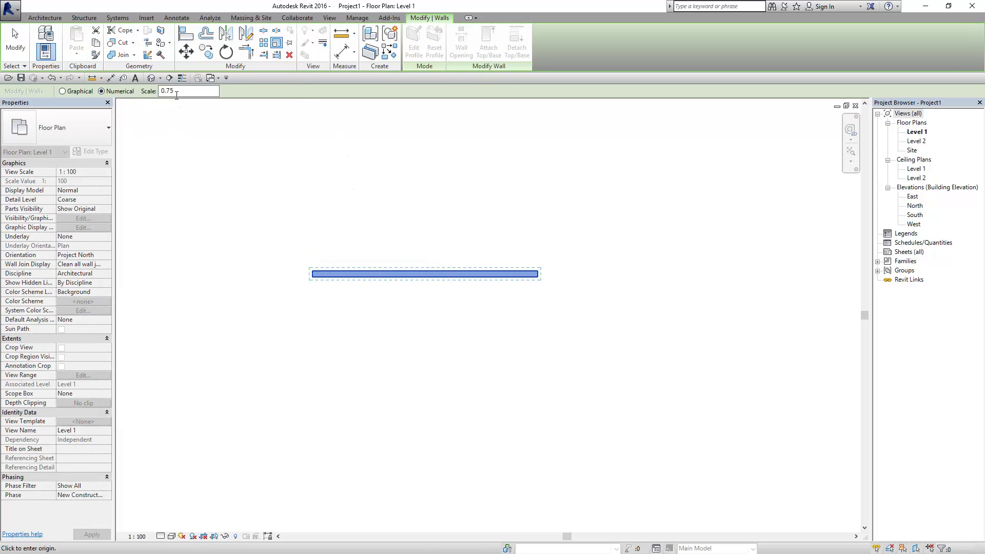
double_click(176, 92)
text(1)
click(314, 278)
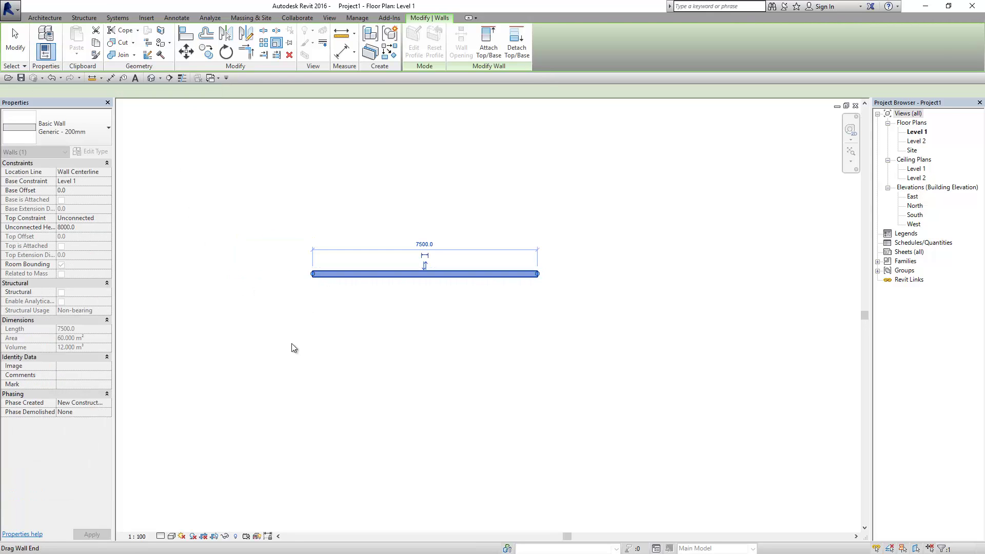
Scale the wall by a numeric factor of 2 from its left end, making it 15000 long.
click(281, 49)
click(131, 92)
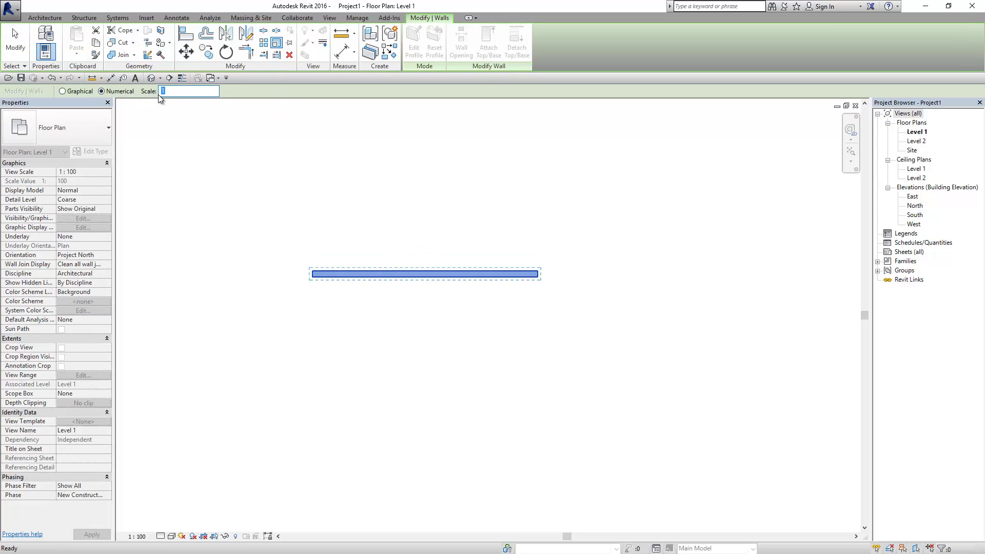
text(2)
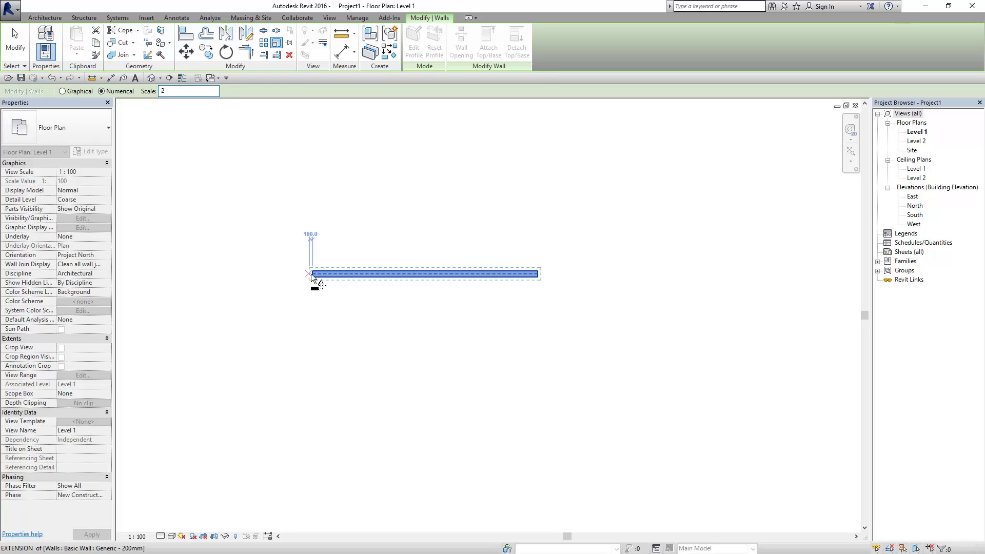
click(312, 274)
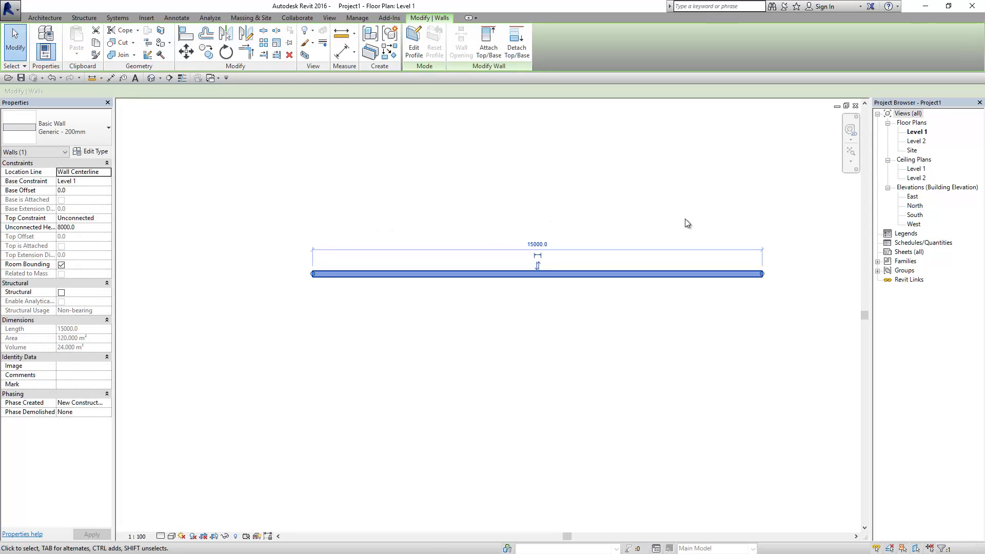
Leave the 15000 length unchanged, cancel a further Scale attempt, and reselect the wall.
click(537, 244)
key(Escape)
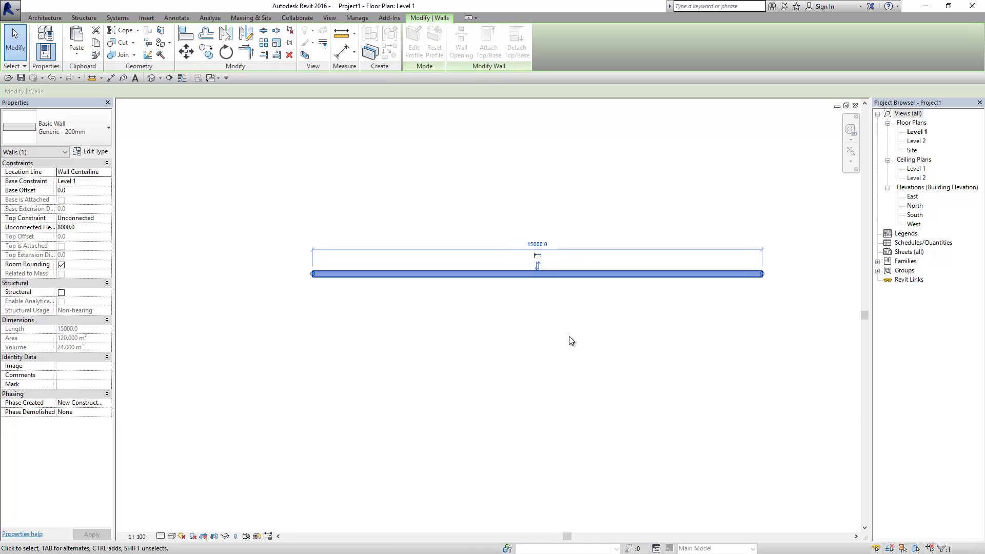
click(276, 42)
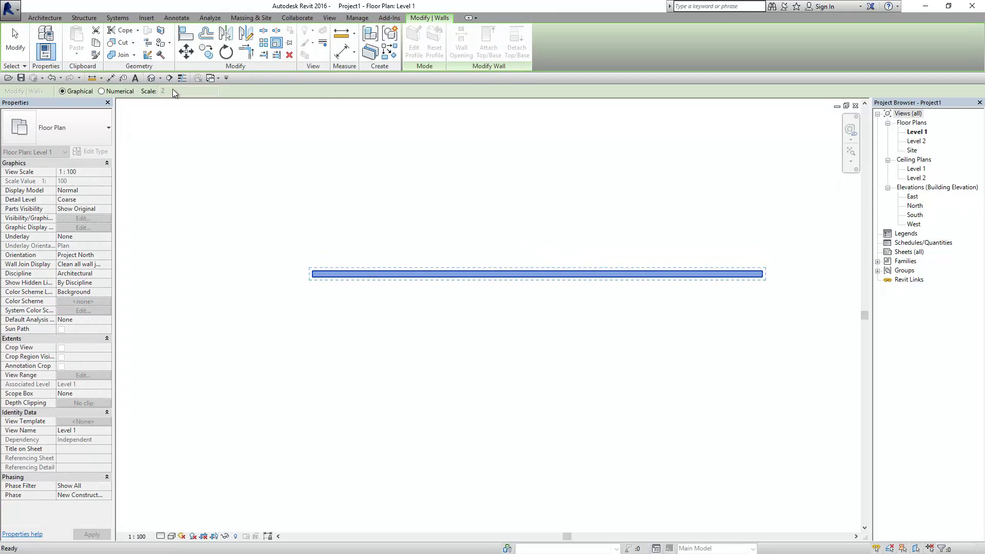
click(120, 92)
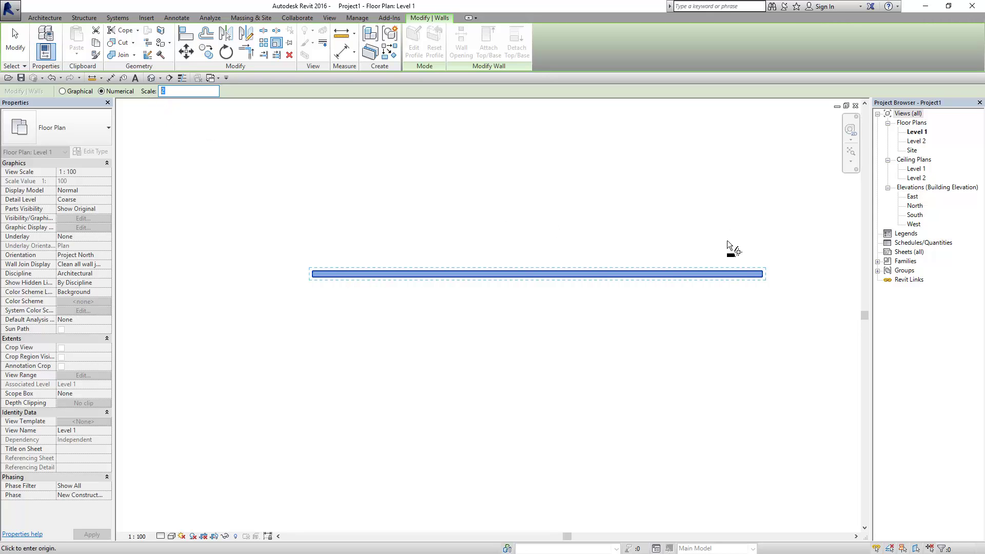
click(15, 41)
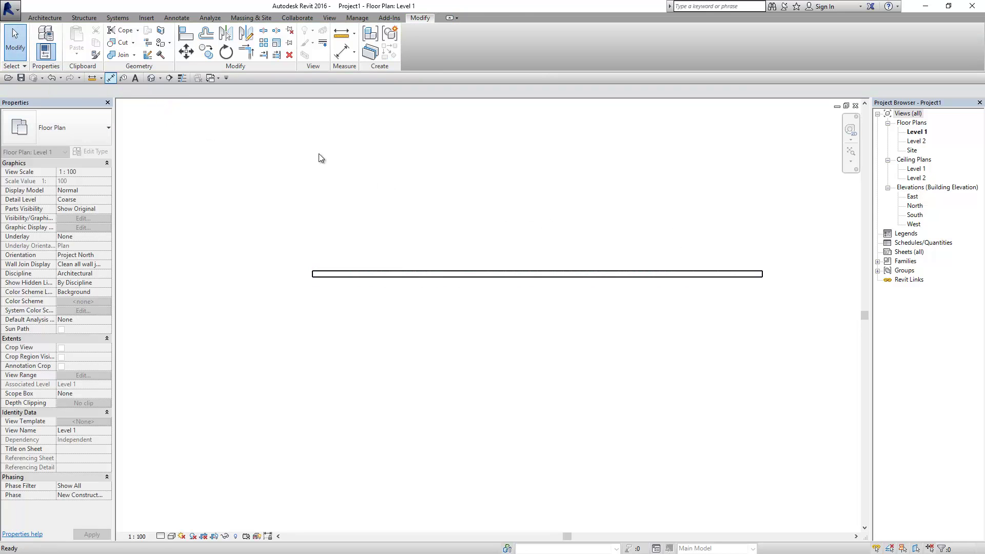
click(352, 249)
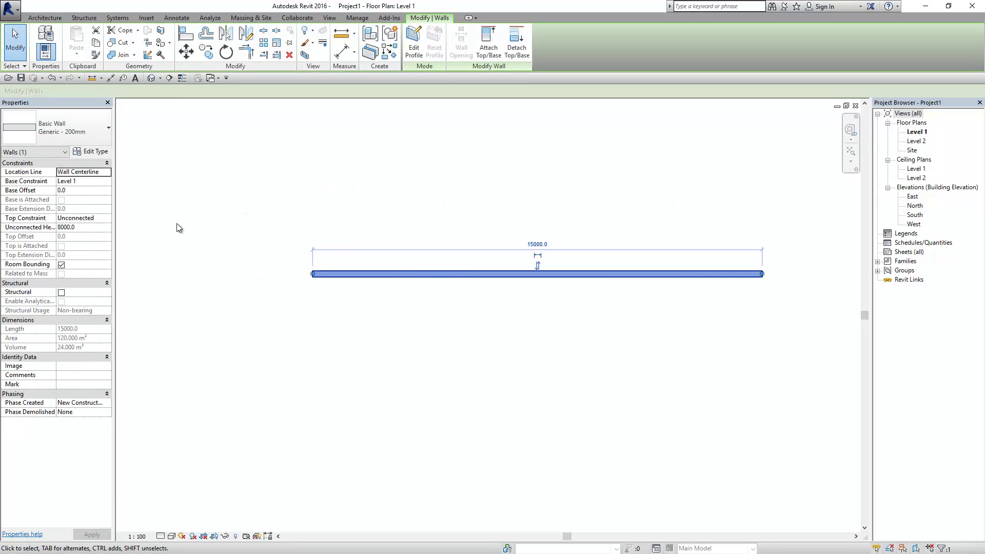
click(95, 152)
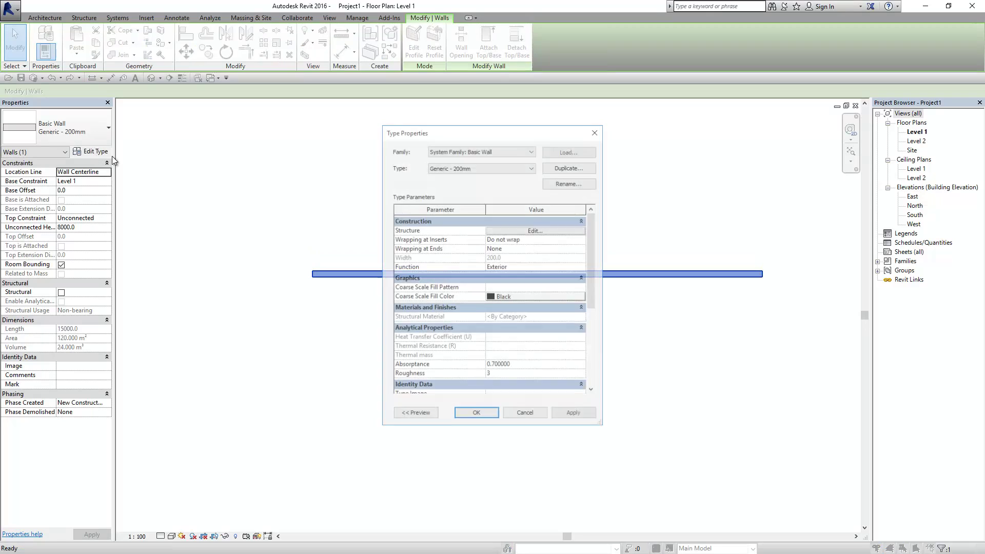
click(533, 231)
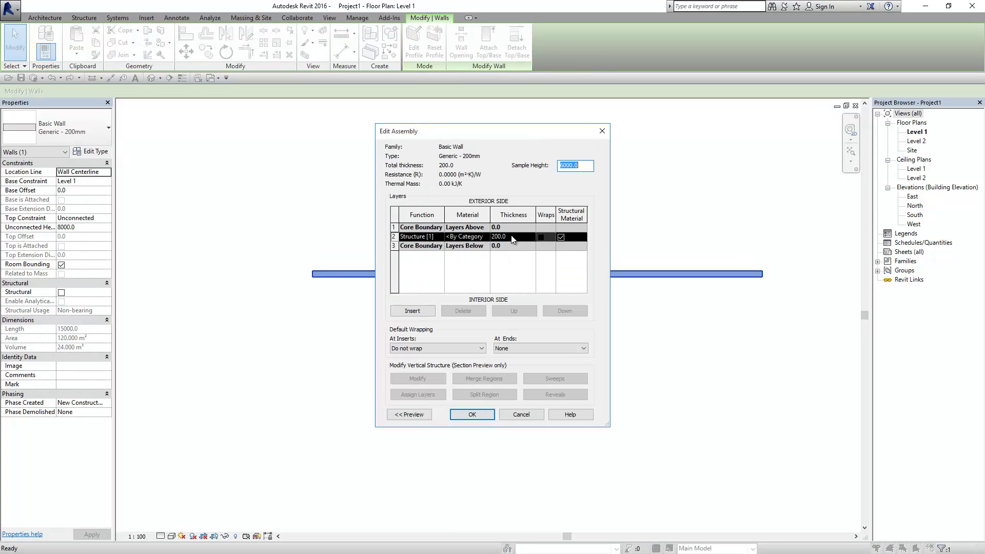
click(528, 414)
click(526, 414)
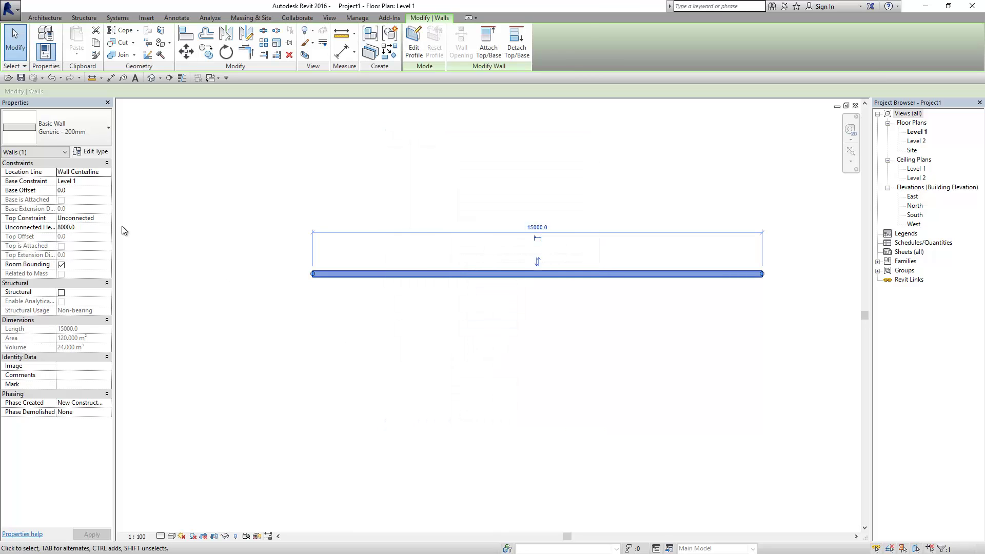
Deselect the 15000 mm wall and zoom out of the plan.
click(381, 203)
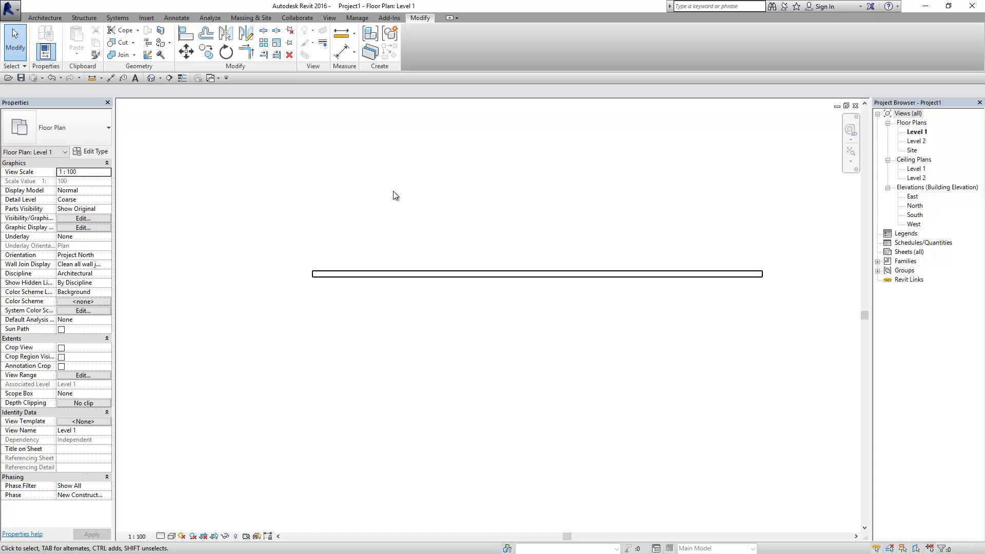
scroll(405, 195, down, 1)
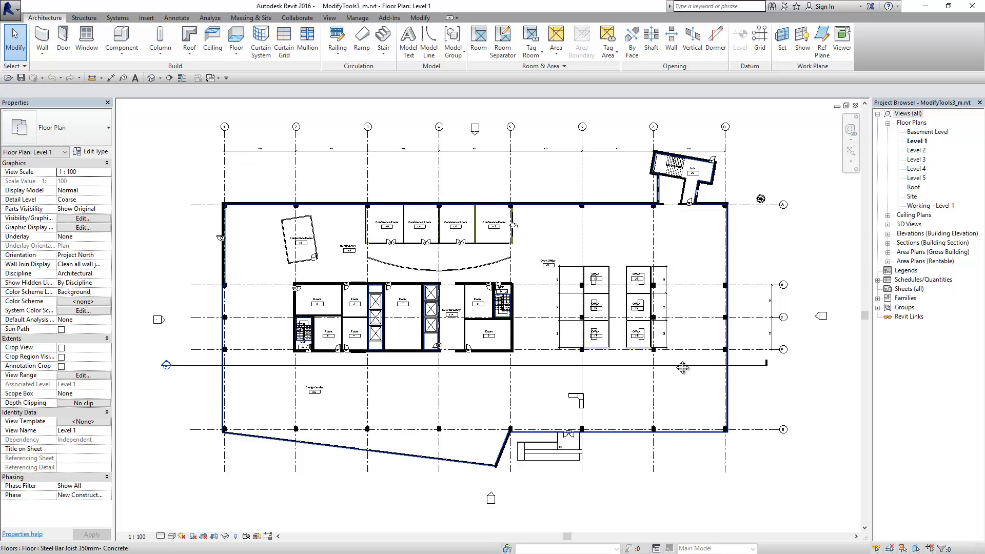
Zoom in near offices 17 and 18 and select the L-shaped workstation cubicle.
middle_drag(684, 367, 686, 338)
scroll(638, 357, up, 1)
scroll(638, 357, up, 1)
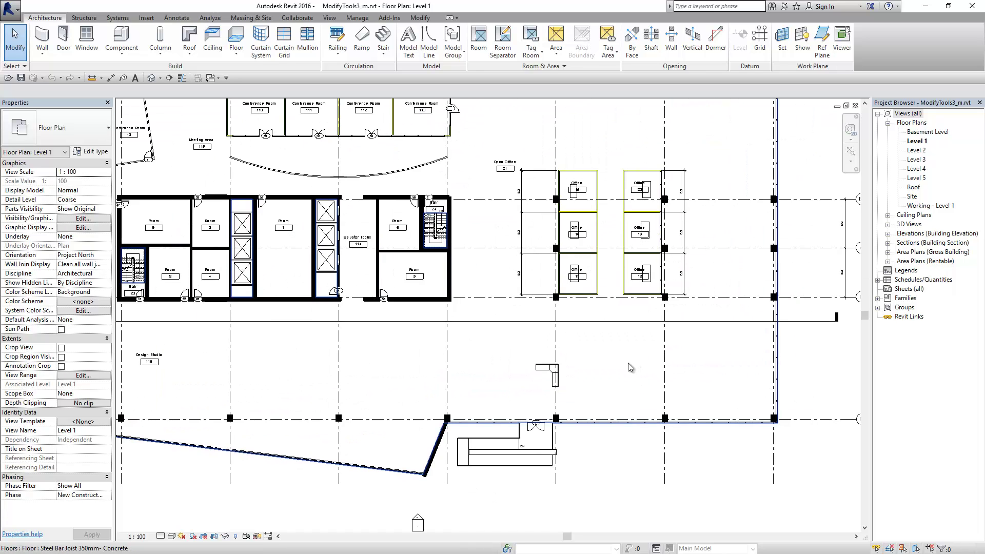
scroll(624, 365, up, 1)
scroll(623, 364, up, 1)
scroll(594, 394, up, 1)
scroll(594, 394, up, 1)
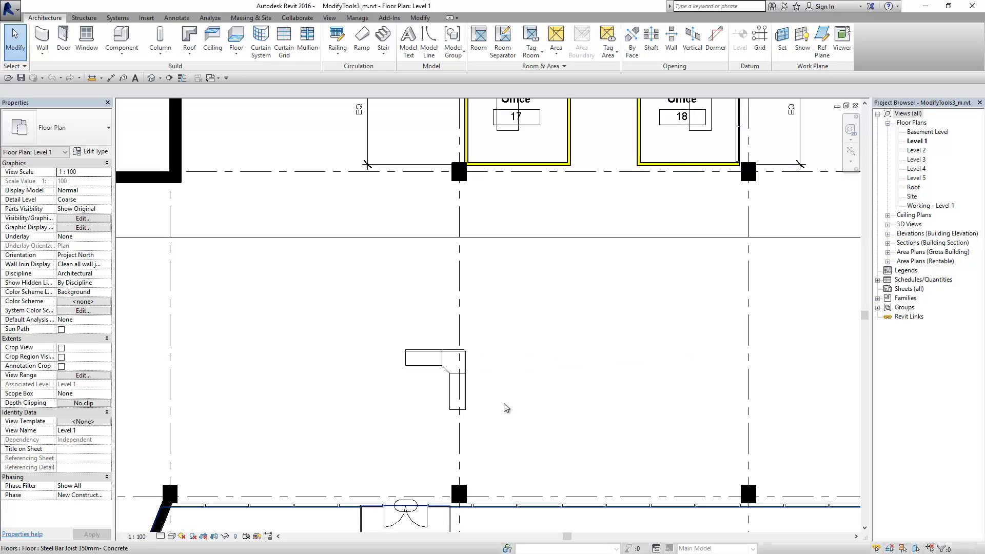
click(465, 365)
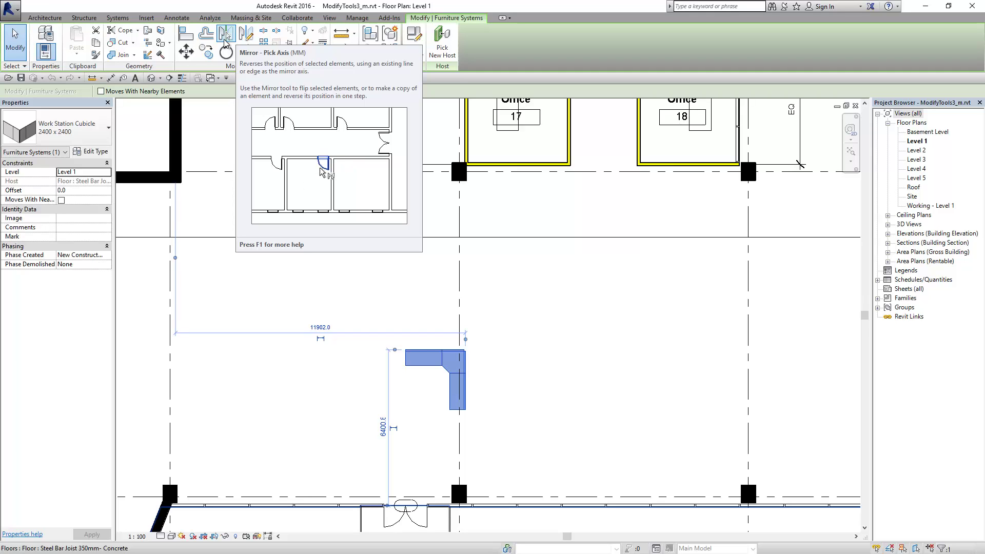
Mirror a copy of the cubicle about its right edge using Pick Axis.
click(224, 35)
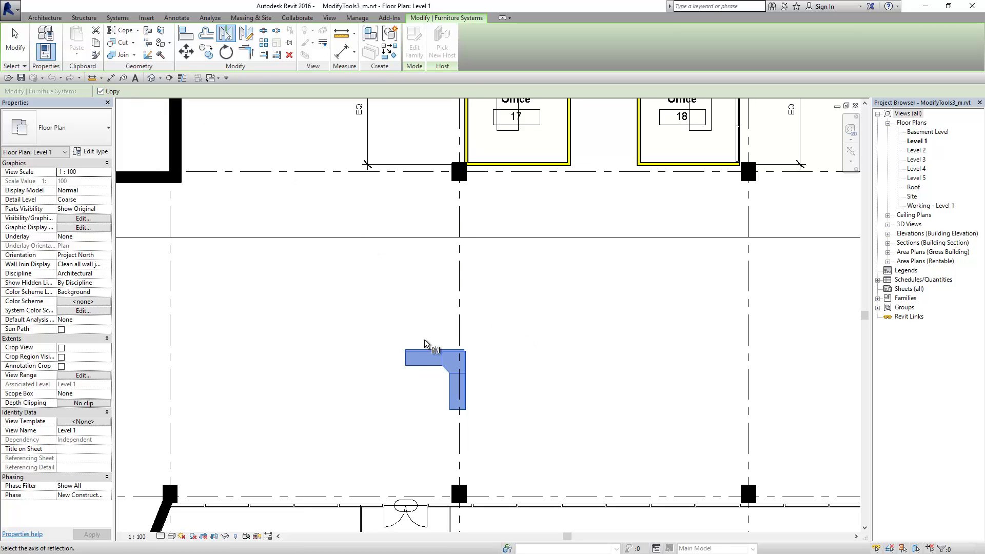
scroll(445, 350, up, 1)
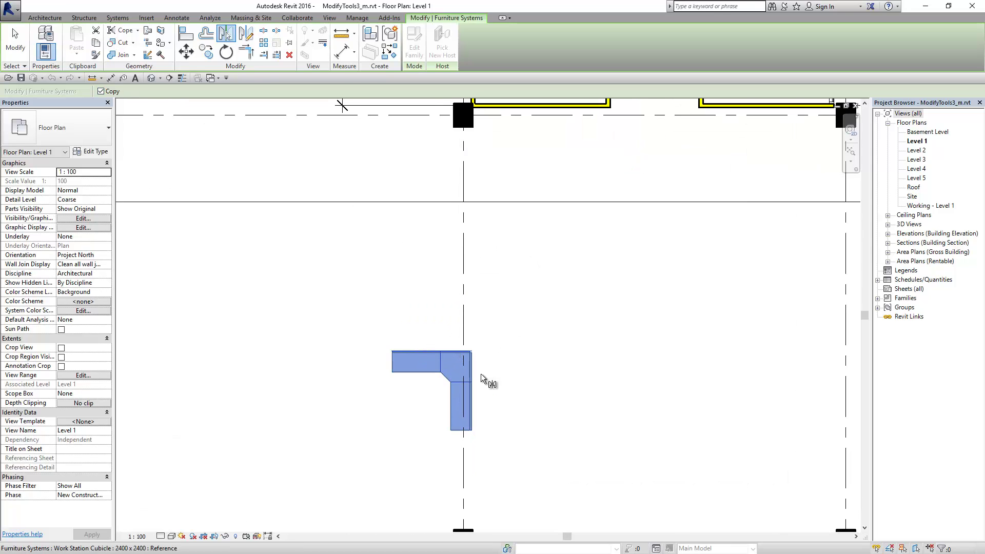
scroll(502, 381, up, 1)
scroll(485, 377, up, 1)
scroll(462, 372, up, 1)
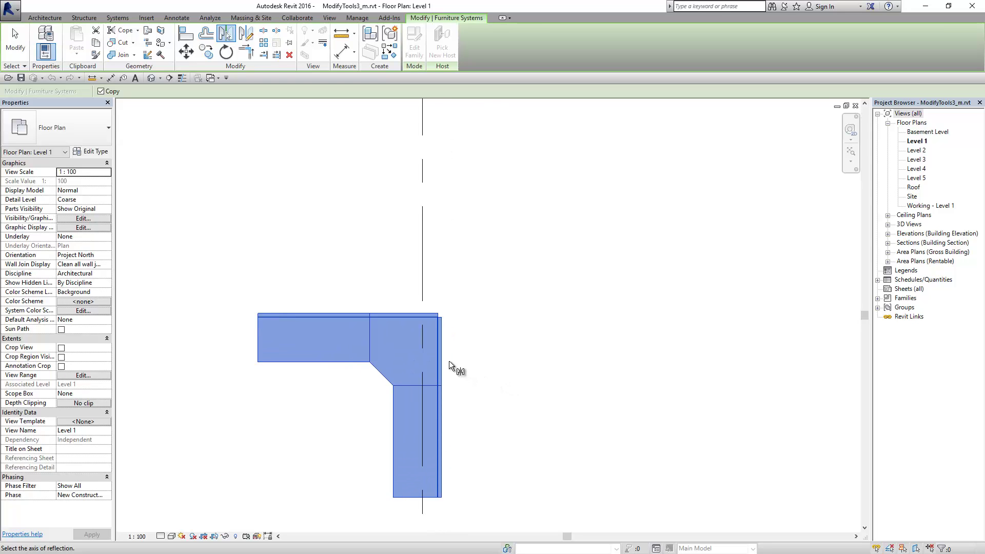
click(441, 358)
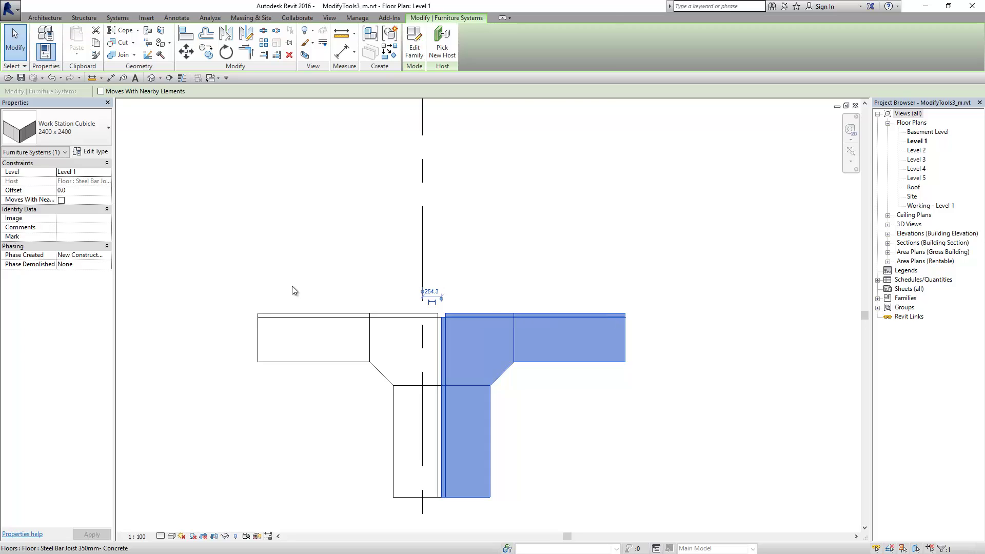
click(241, 279)
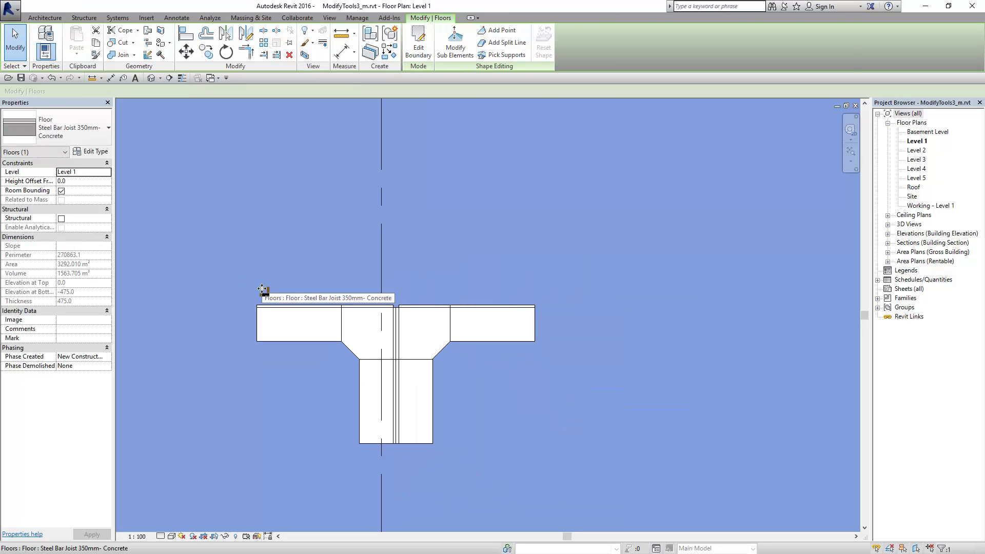
key(Escape)
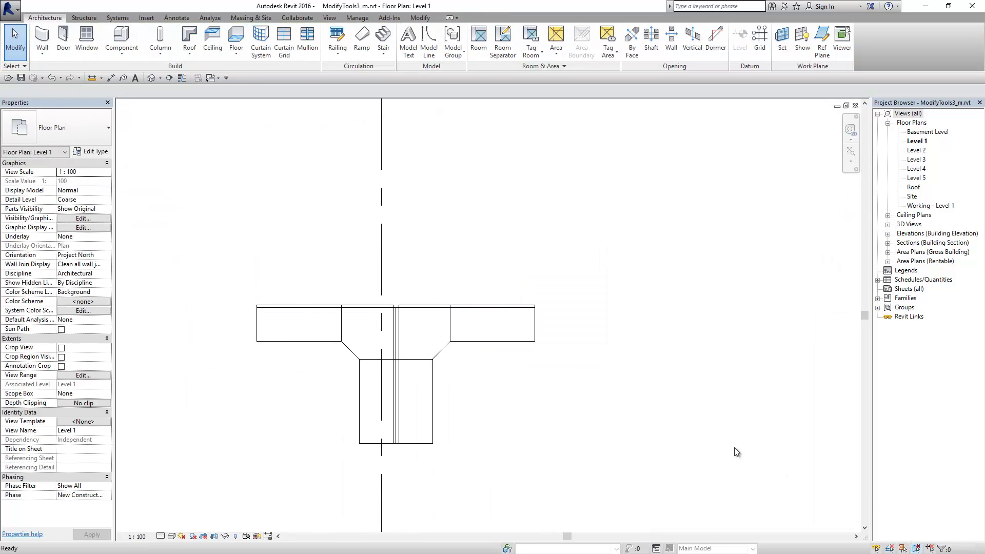
Select both cubicles and mirror copies about their top edge to complete the cross.
drag(242, 280, 608, 464)
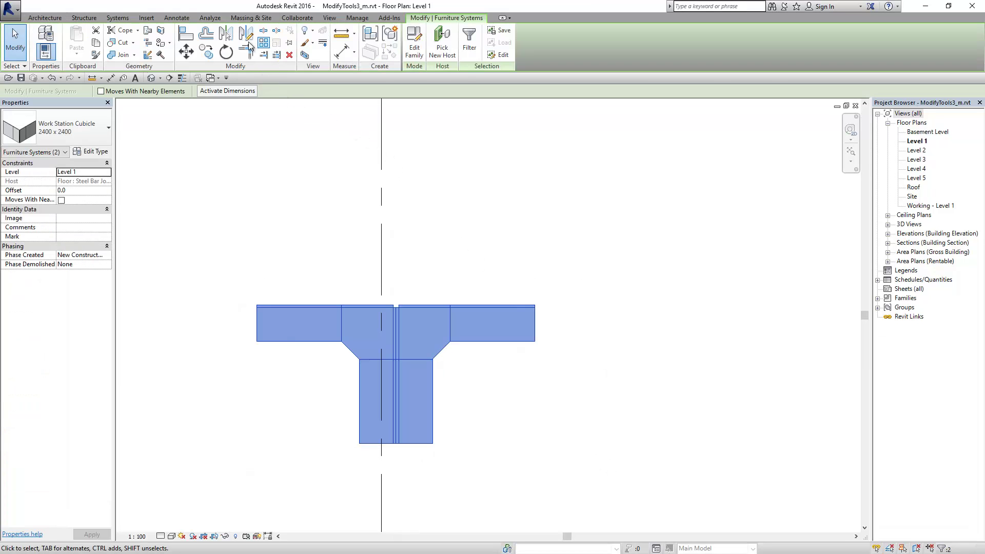
click(226, 34)
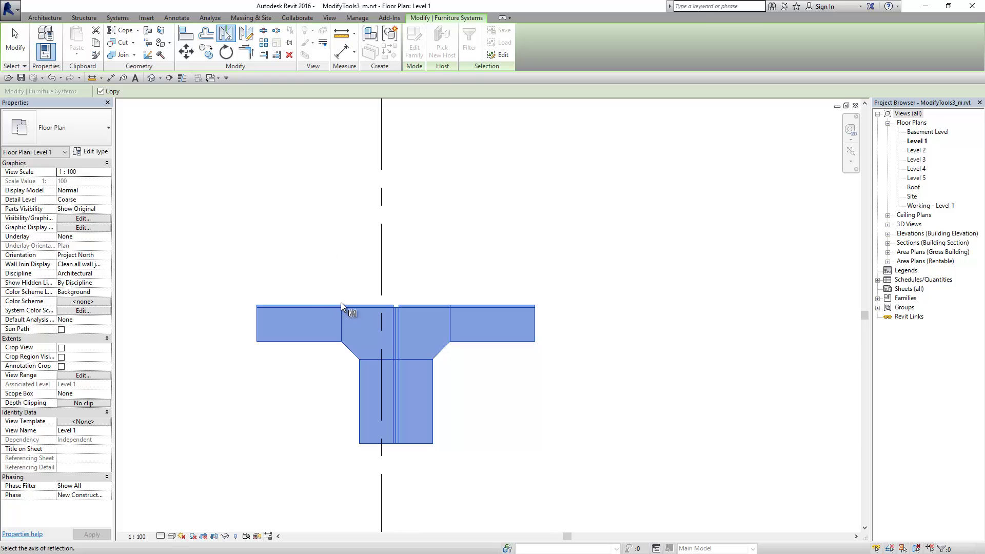
click(286, 305)
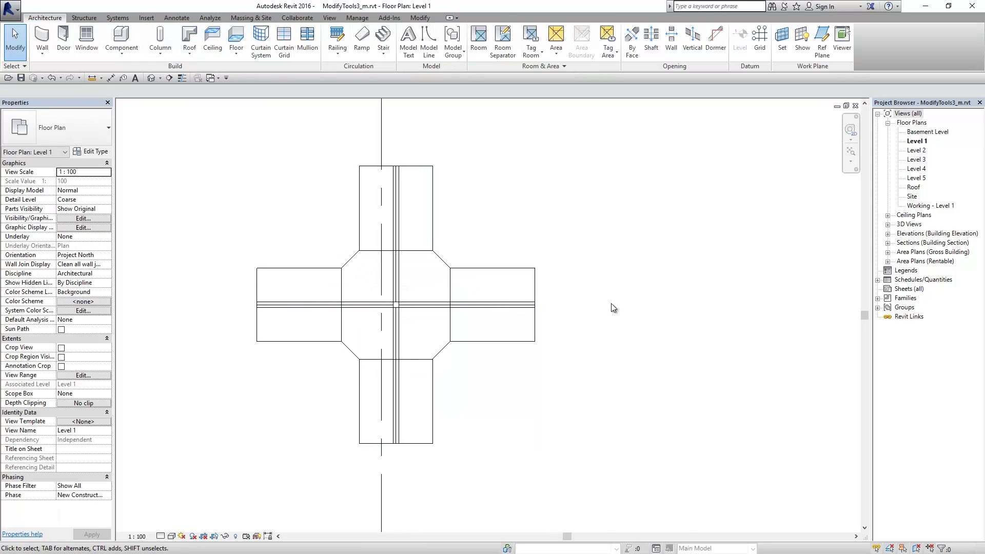
scroll(611, 303, down, 3)
scroll(499, 318, down, 1)
Select all four cubicles and mirror the cross across a drawn vertical axis to its right.
scroll(463, 294, up, 1)
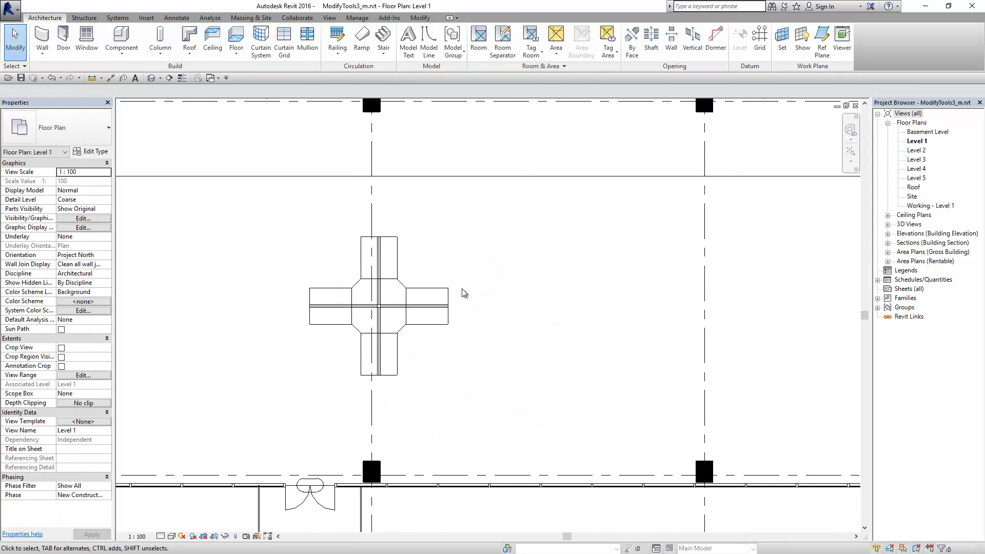
click(452, 290)
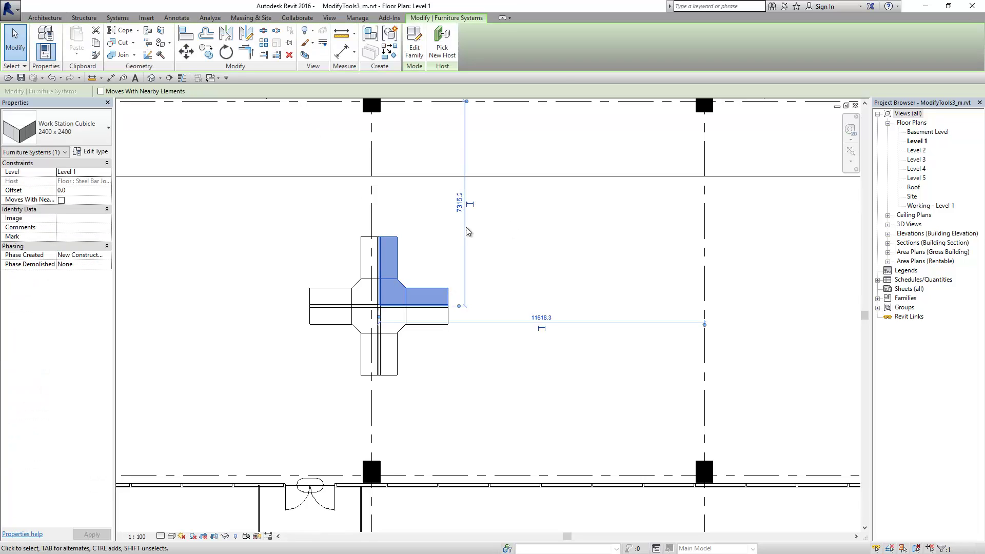
click(259, 212)
drag(257, 209, 504, 401)
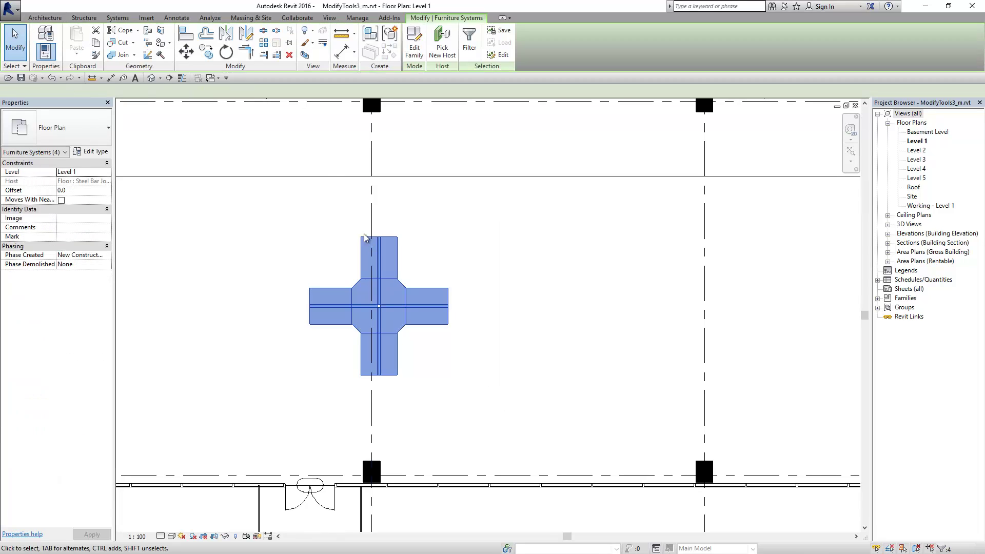
click(246, 34)
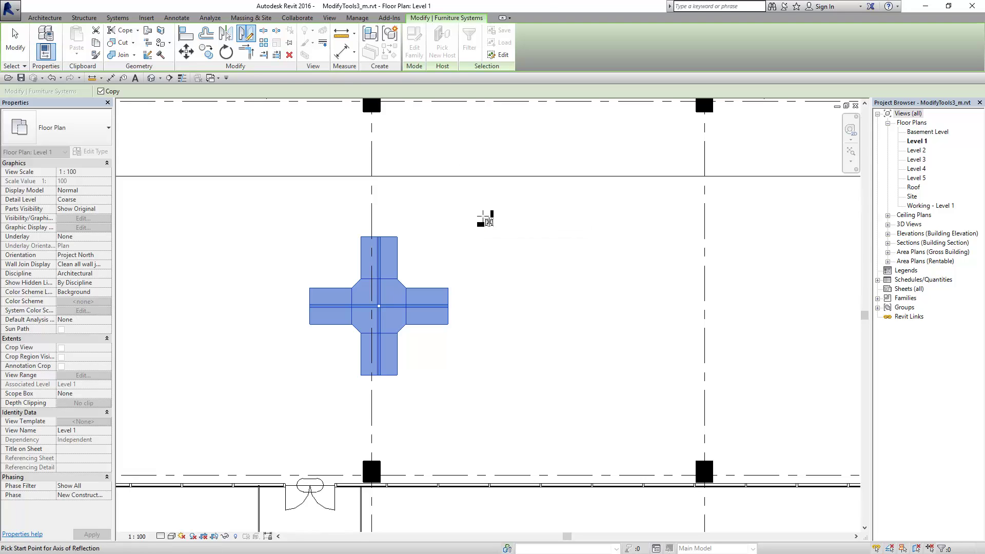
click(482, 216)
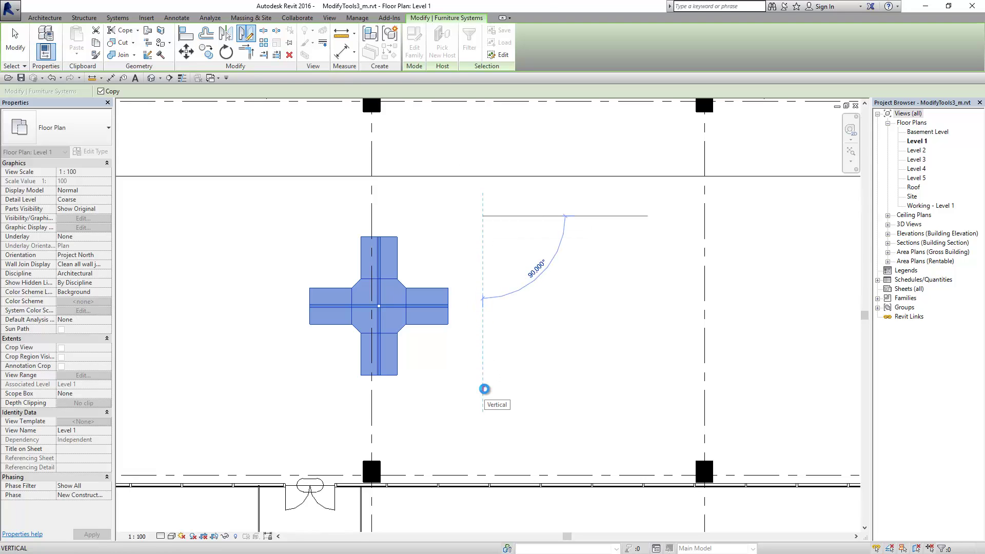
click(484, 389)
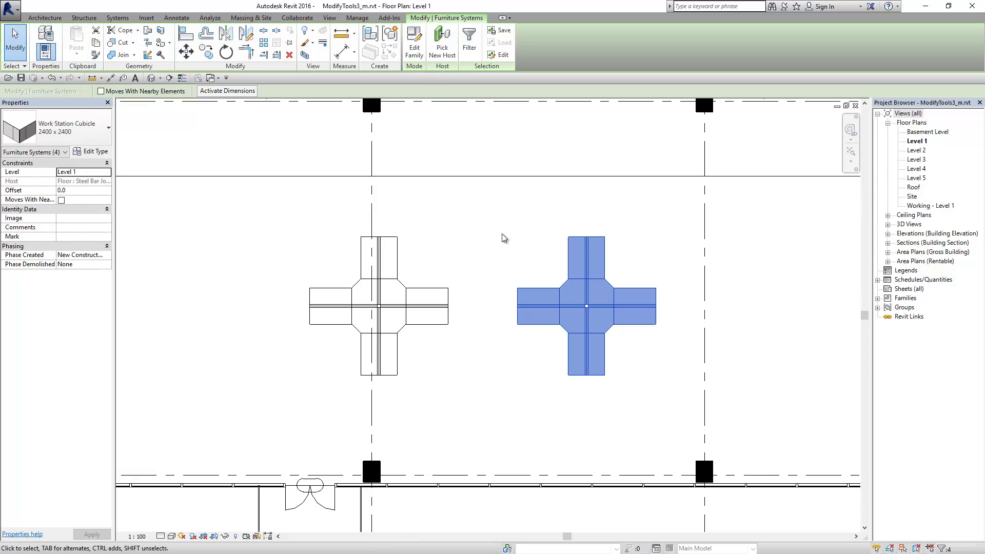
click(488, 273)
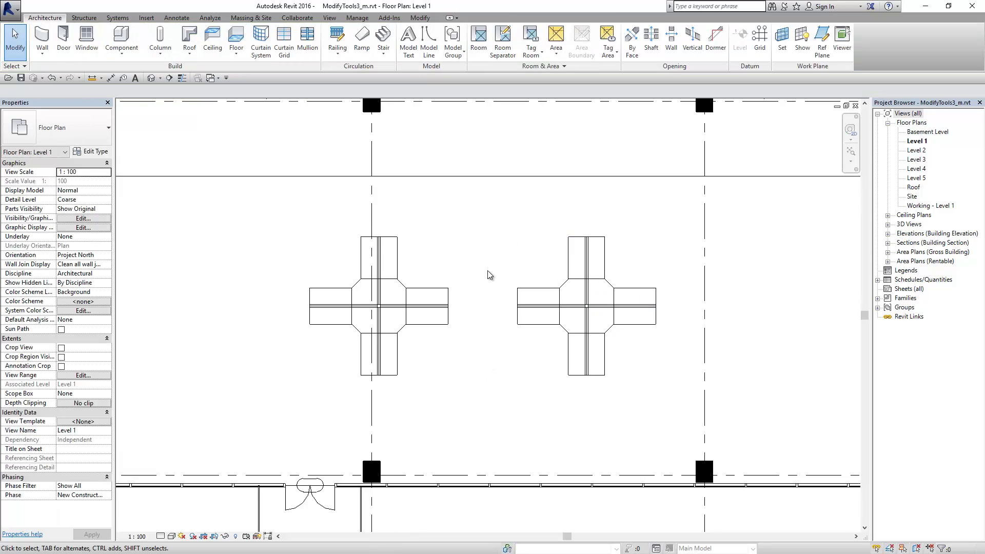
scroll(488, 272, down, 1)
click(420, 19)
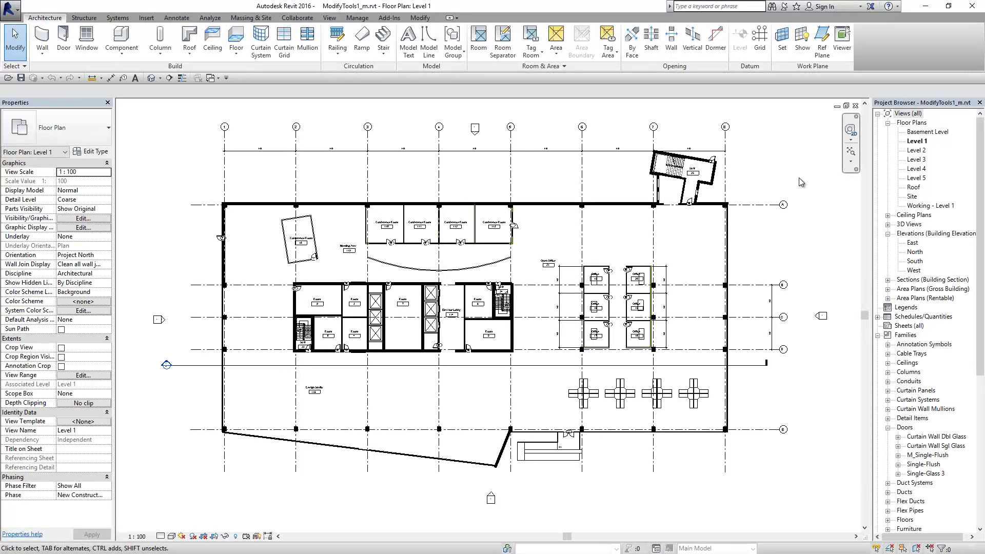
Frame the workstation row and window-select the two leftmost cross-shaped cubicle clusters.
middle_drag(798, 179, 786, 181)
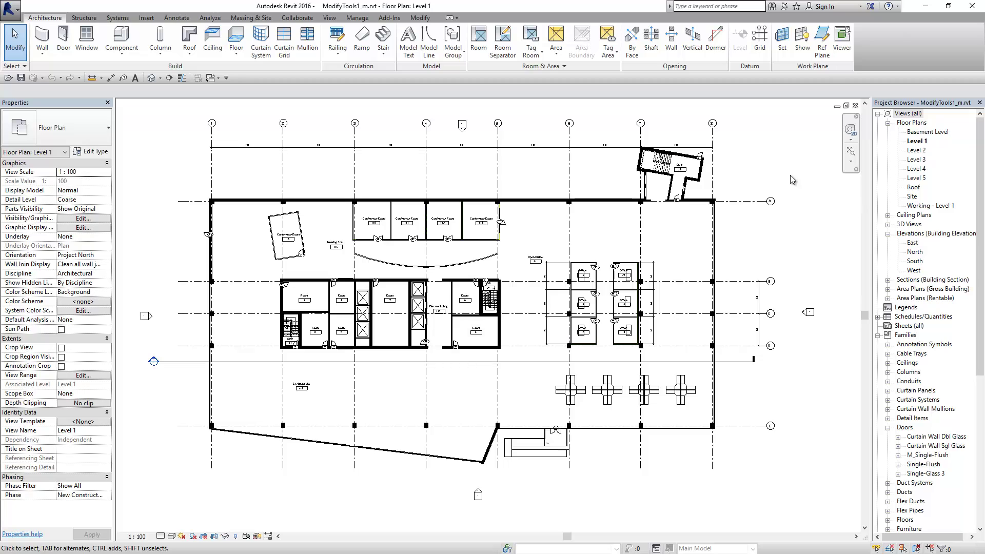
click(421, 18)
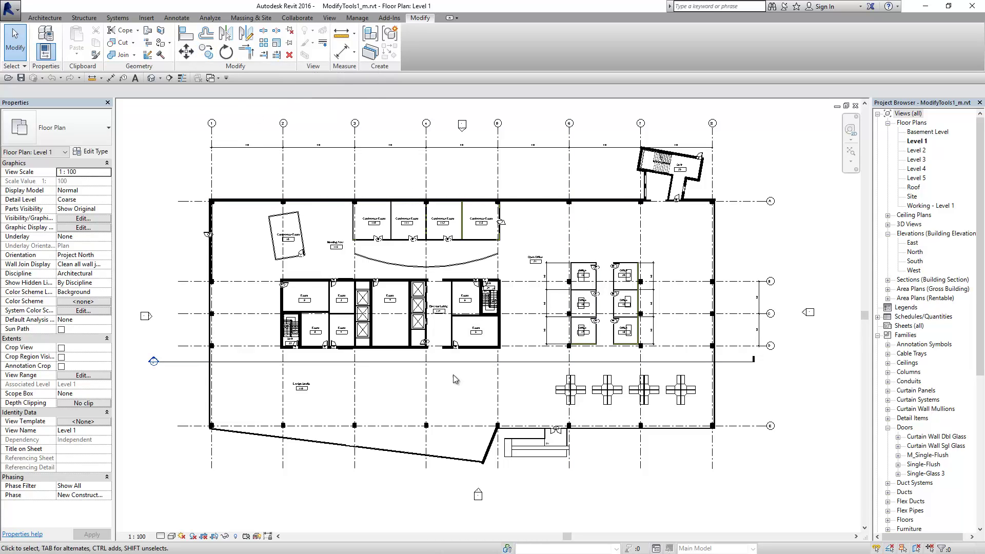
scroll(624, 402, up, 1)
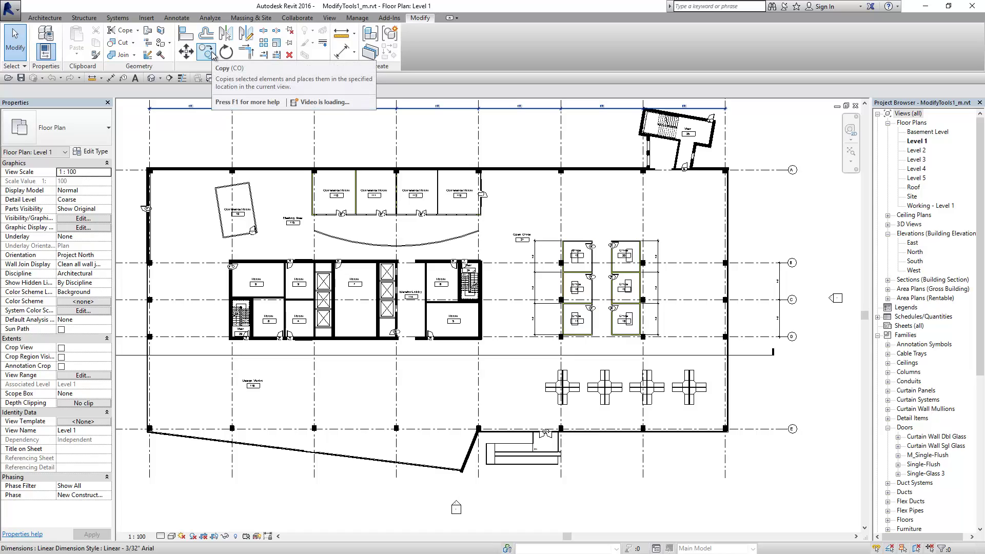
mouse_move(95, 48)
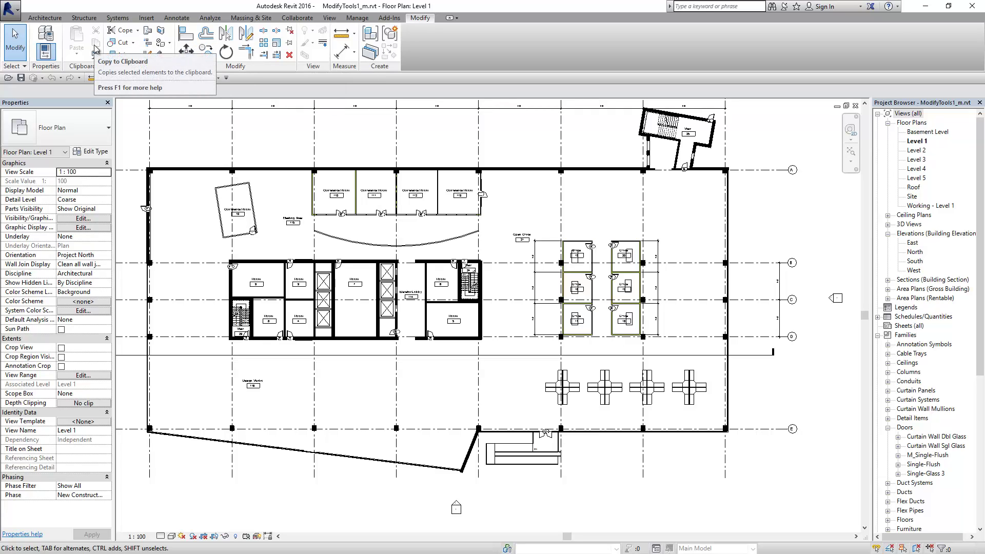
scroll(616, 399, up, 2)
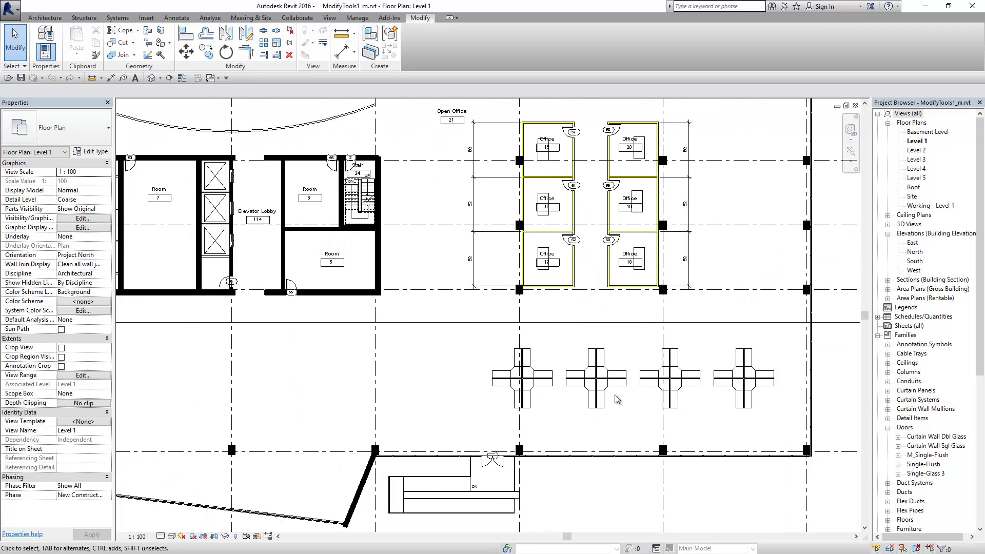
middle_drag(566, 389, 481, 375)
scroll(535, 381, up, 1)
drag(373, 317, 560, 415)
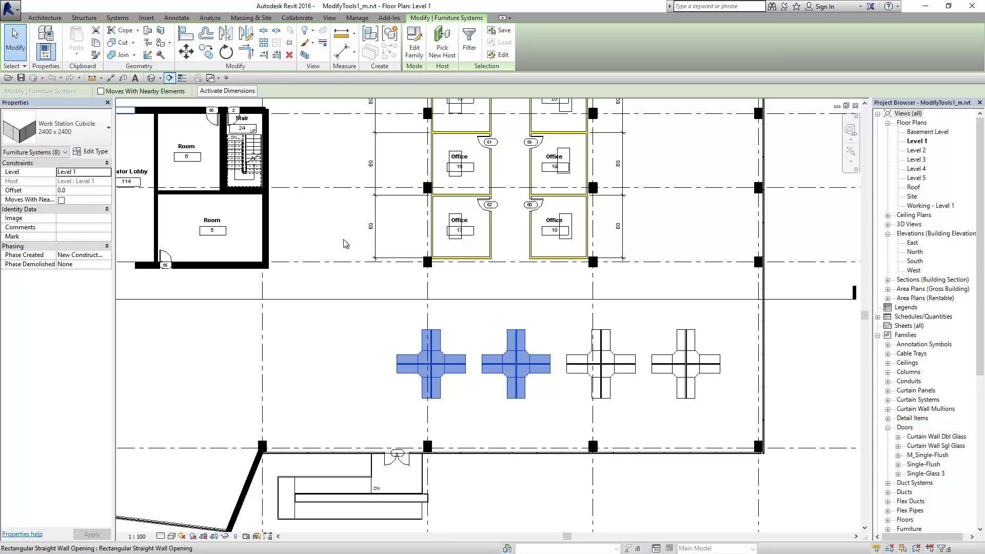
Copy the two left workstations and paste the duplicate pair above the office cluster.
click(99, 45)
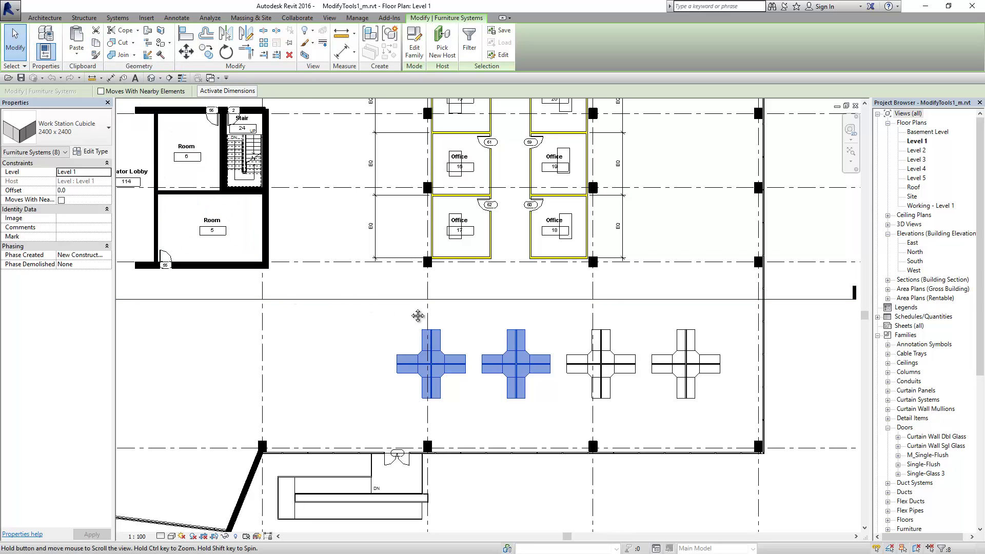
middle_drag(335, 320, 452, 287)
click(479, 306)
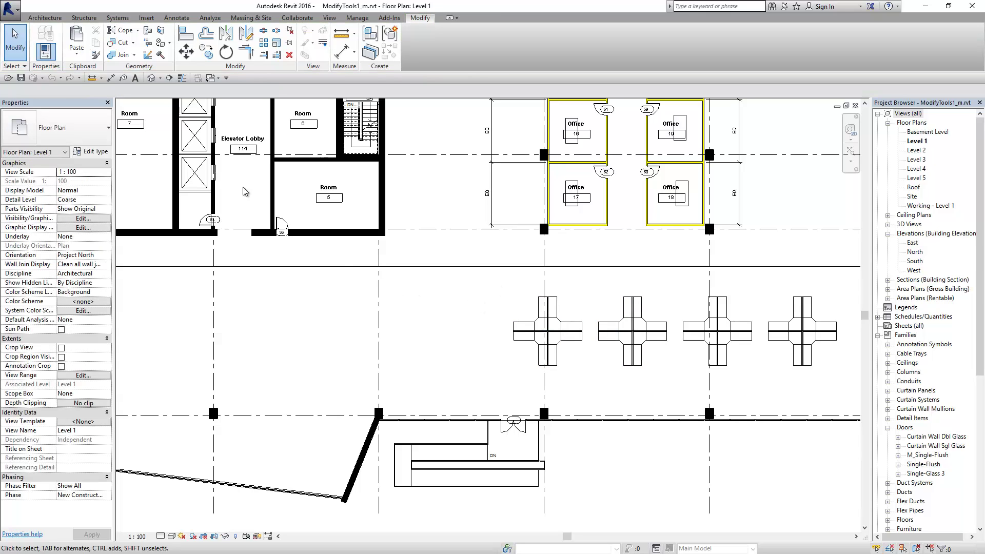
click(76, 57)
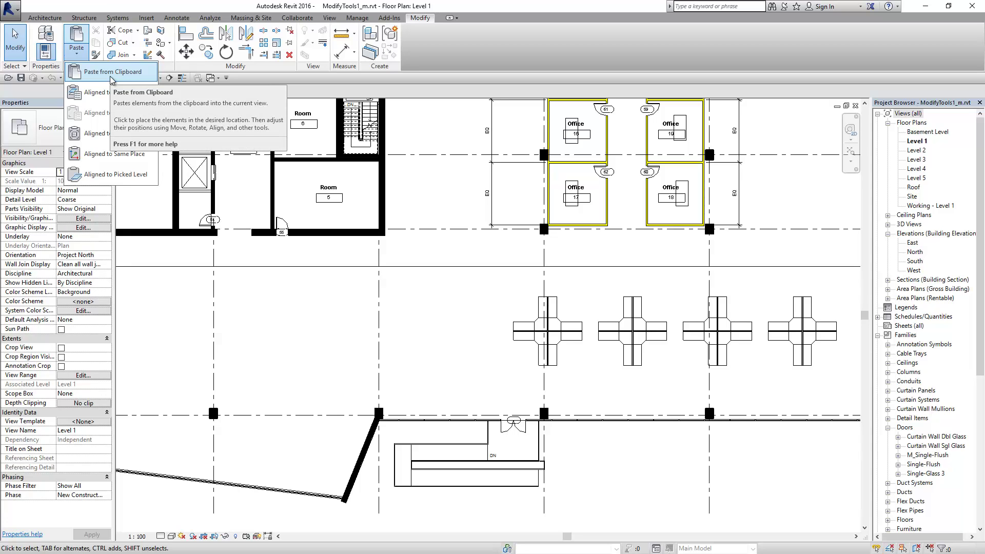
click(111, 79)
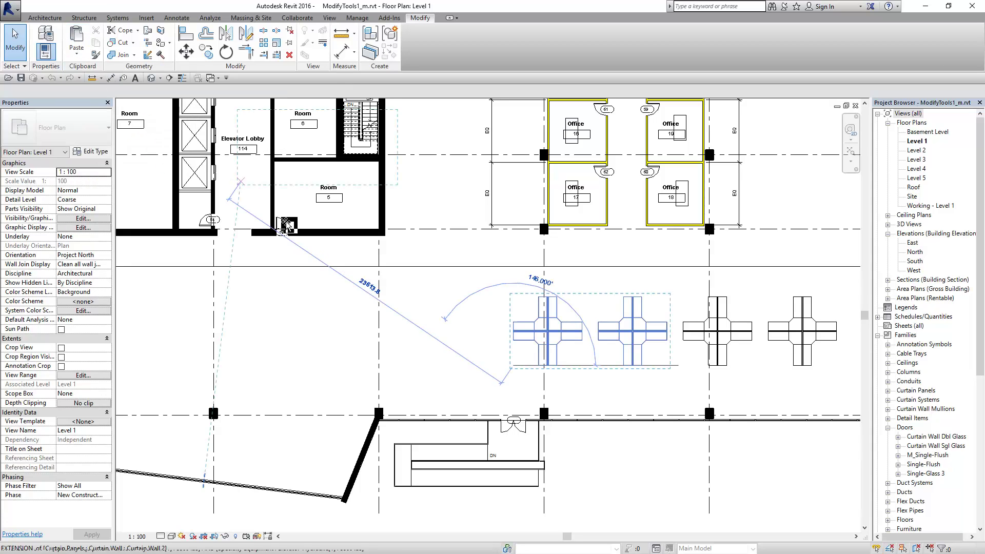
scroll(319, 368, down, 2)
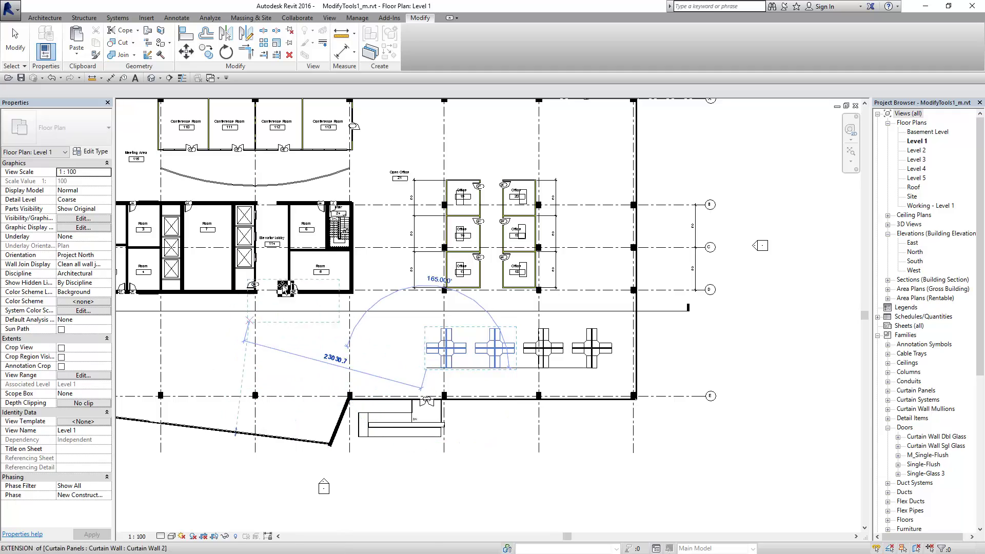
click(426, 155)
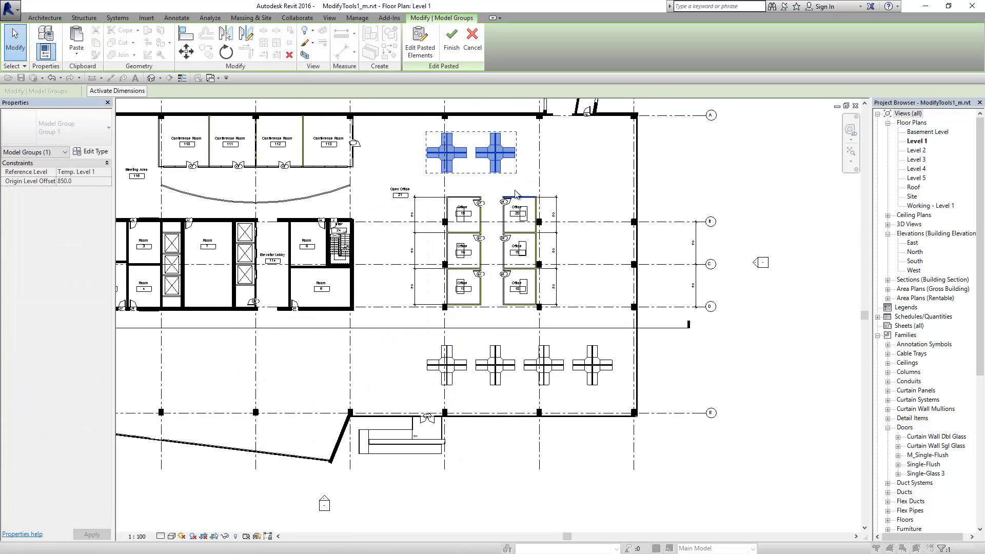
Paste the two copied workstations onto the Level 2 plan, then go back to Level 1.
double_click(918, 151)
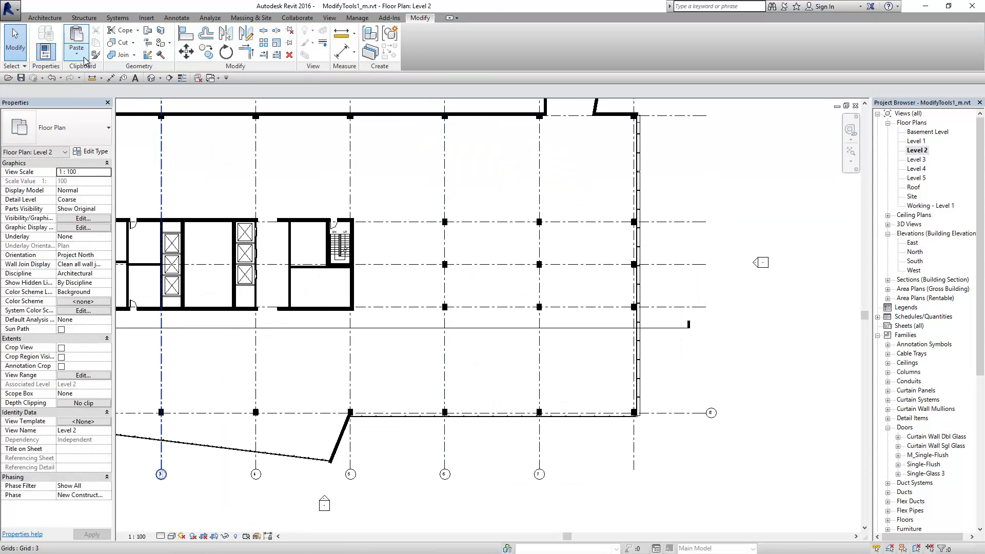
click(76, 51)
click(113, 72)
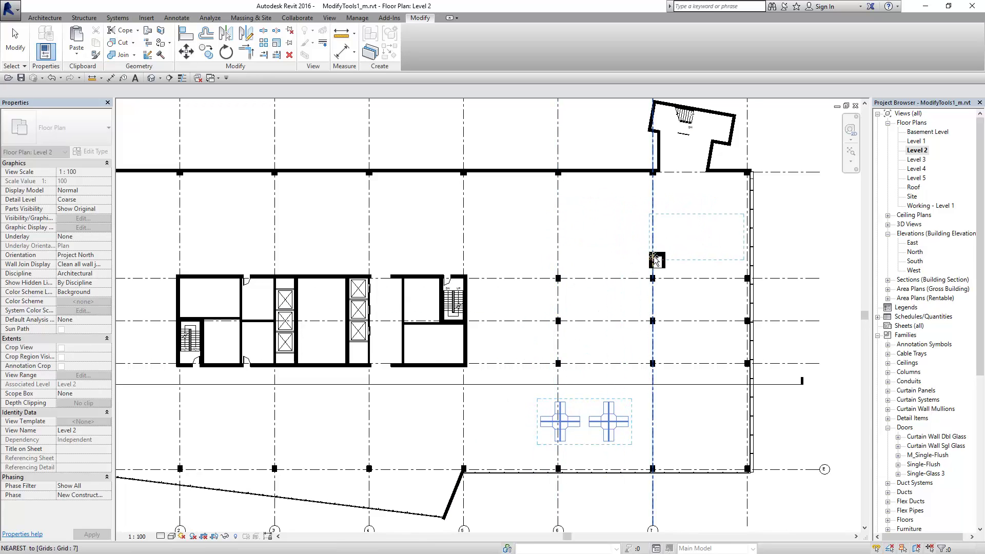
click(562, 259)
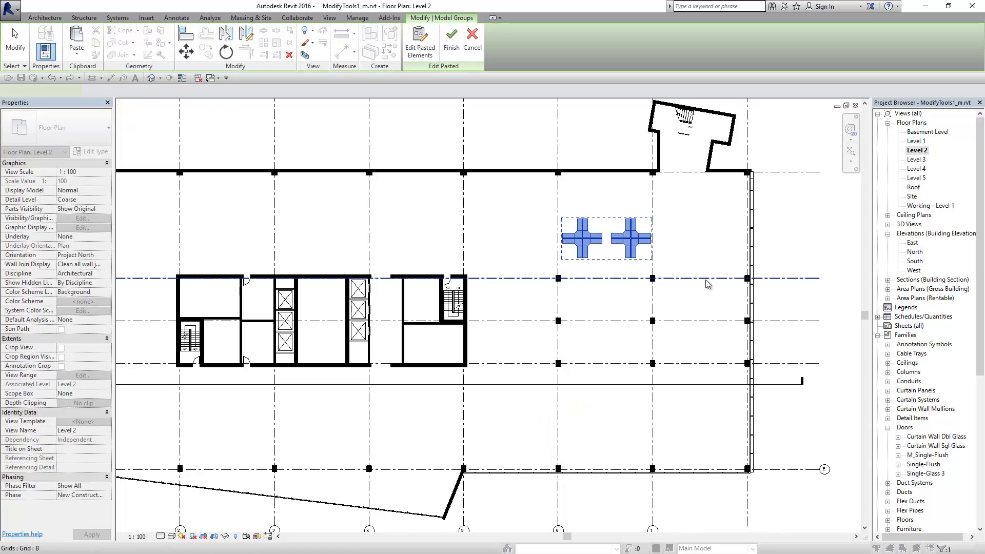
click(917, 149)
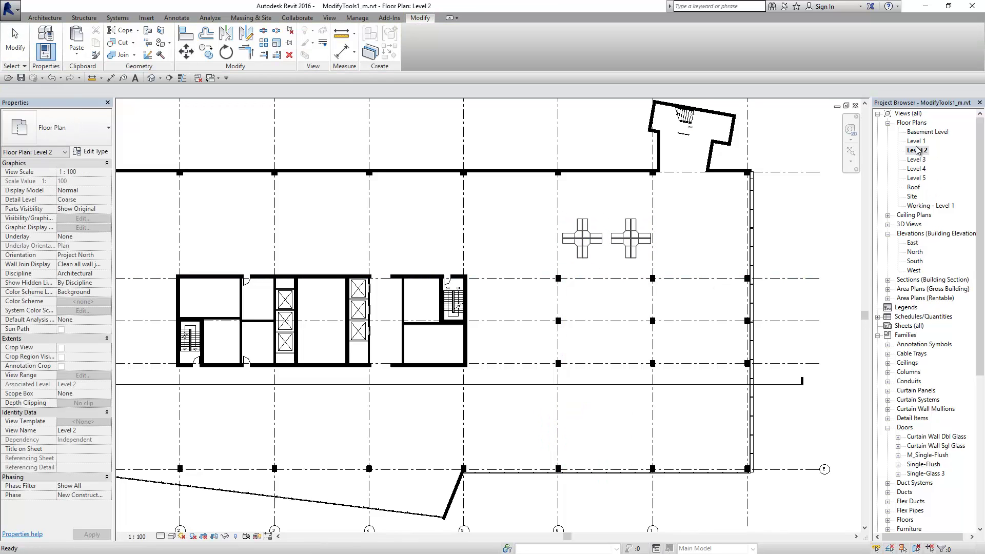
double_click(916, 141)
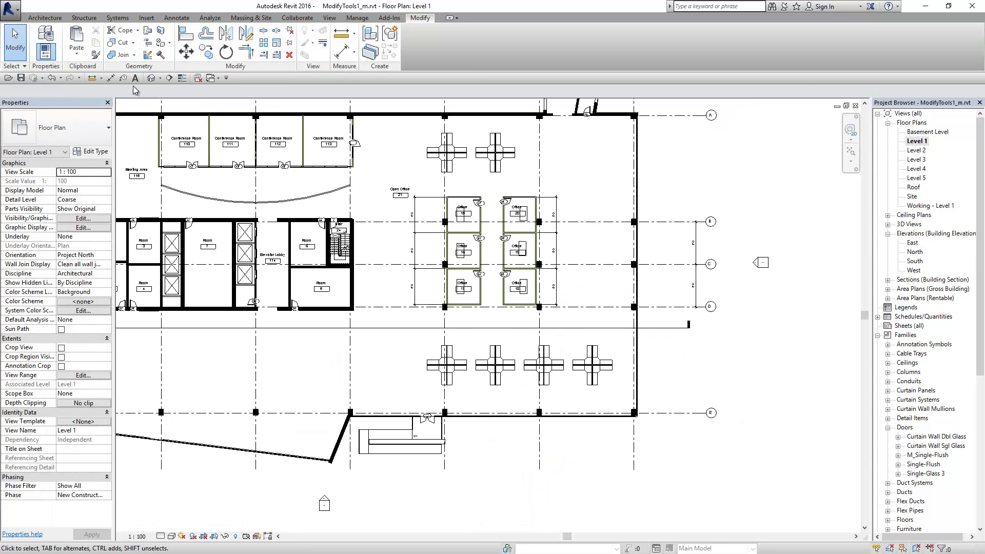
Paste the workstations aligned onto Levels 2 through 5.
click(76, 56)
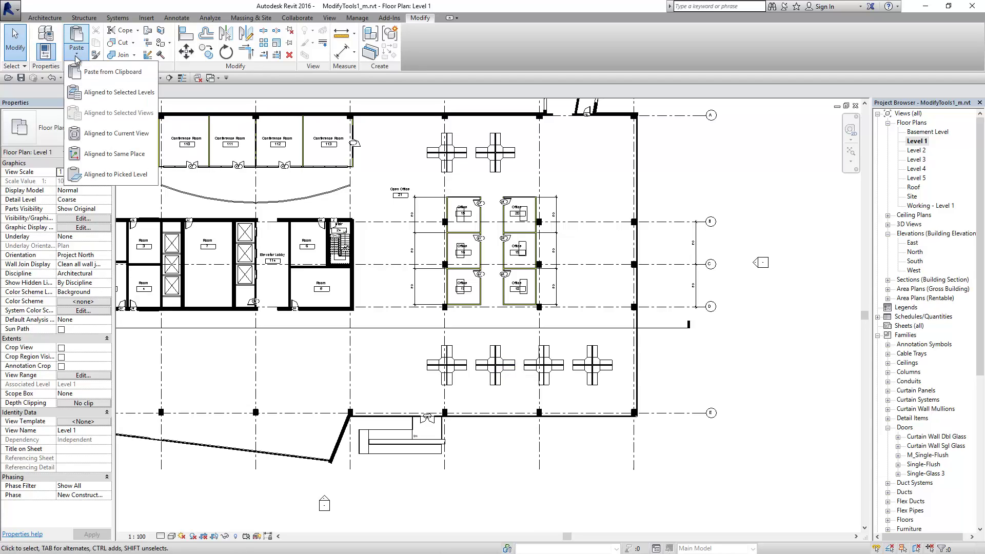
click(106, 90)
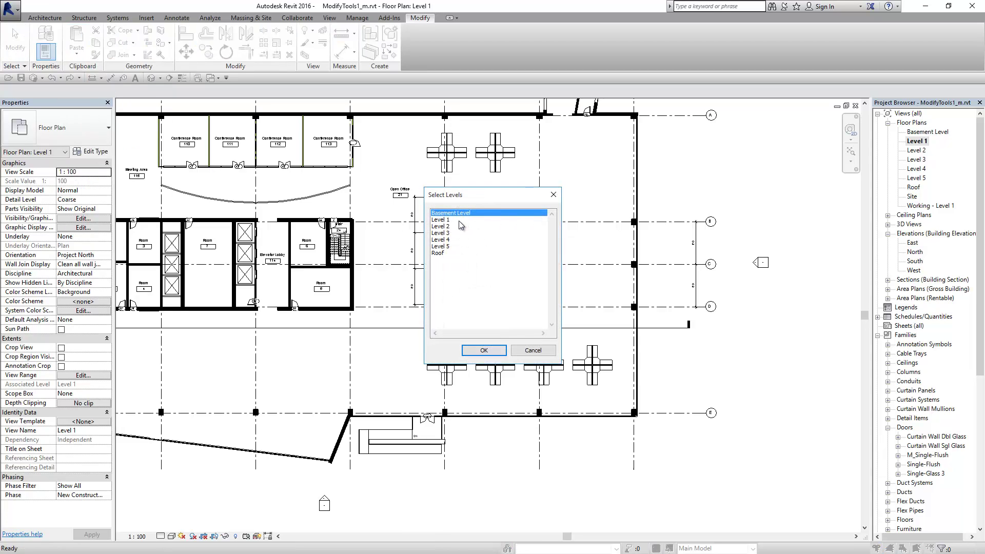
drag(454, 225, 454, 246)
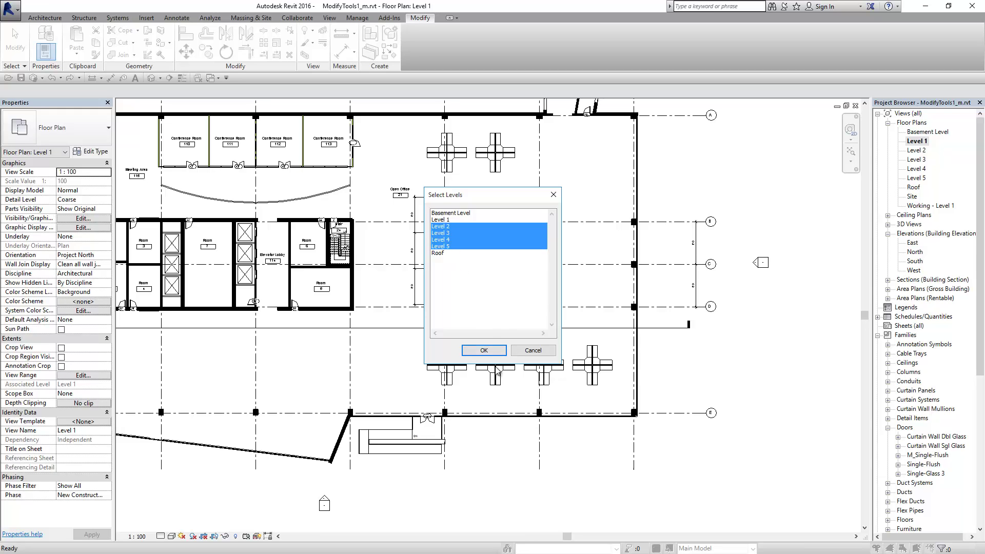
click(487, 350)
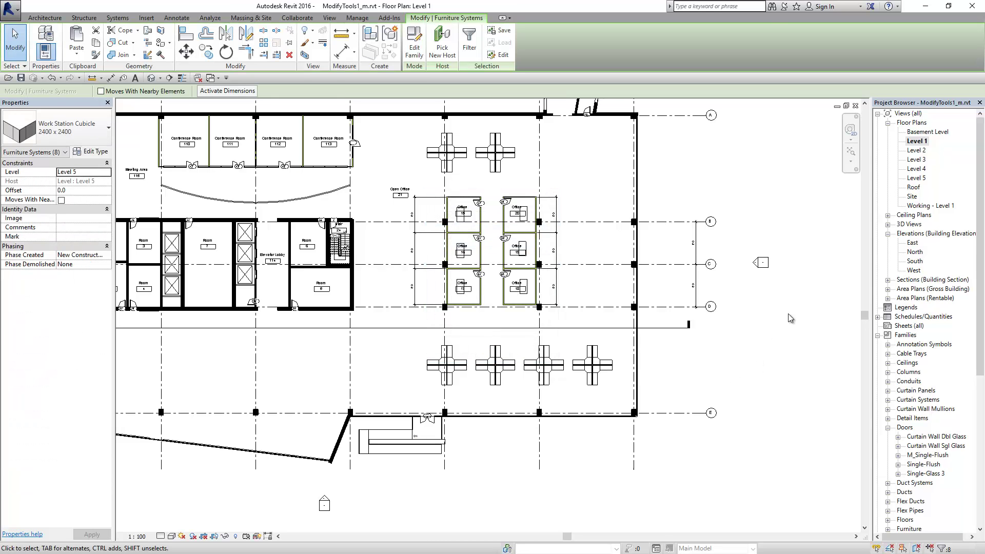
Check Levels 2 to 5, return to Level 1, and reselect the two left workstations.
double_click(918, 151)
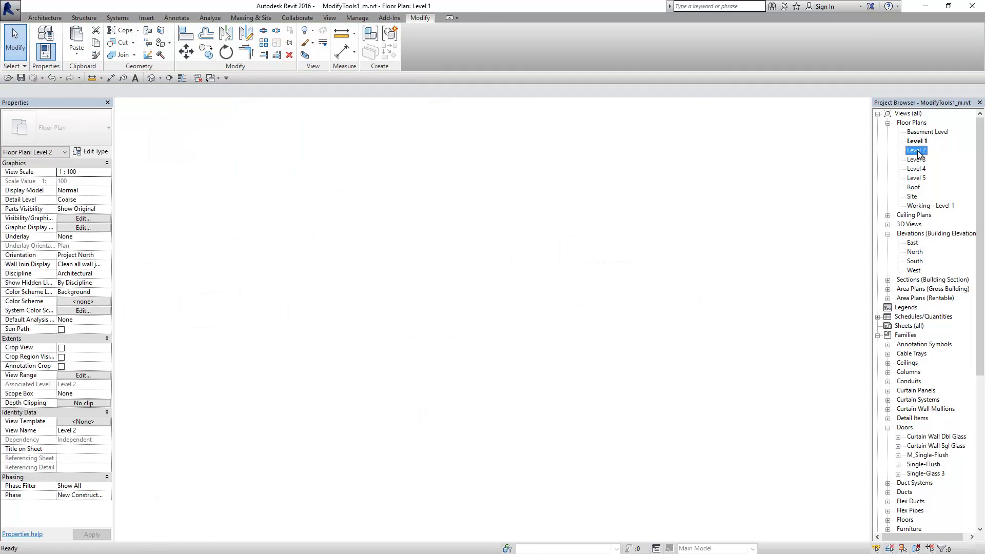
double_click(916, 160)
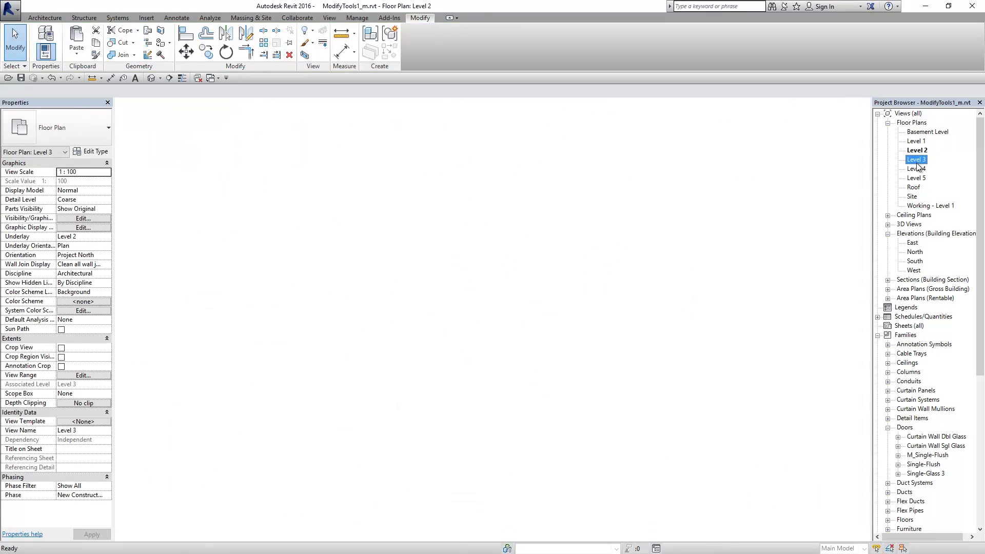
click(917, 169)
double_click(917, 169)
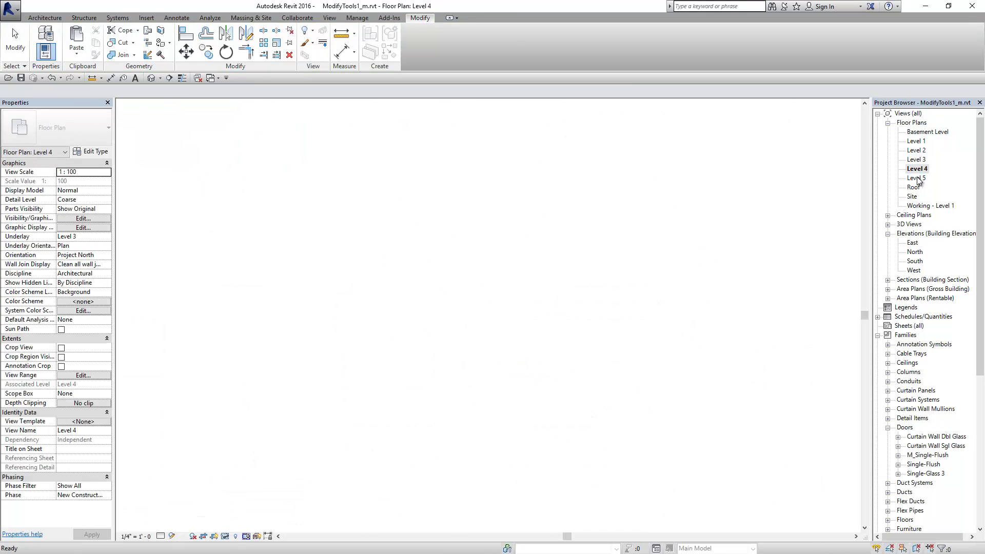
double_click(917, 178)
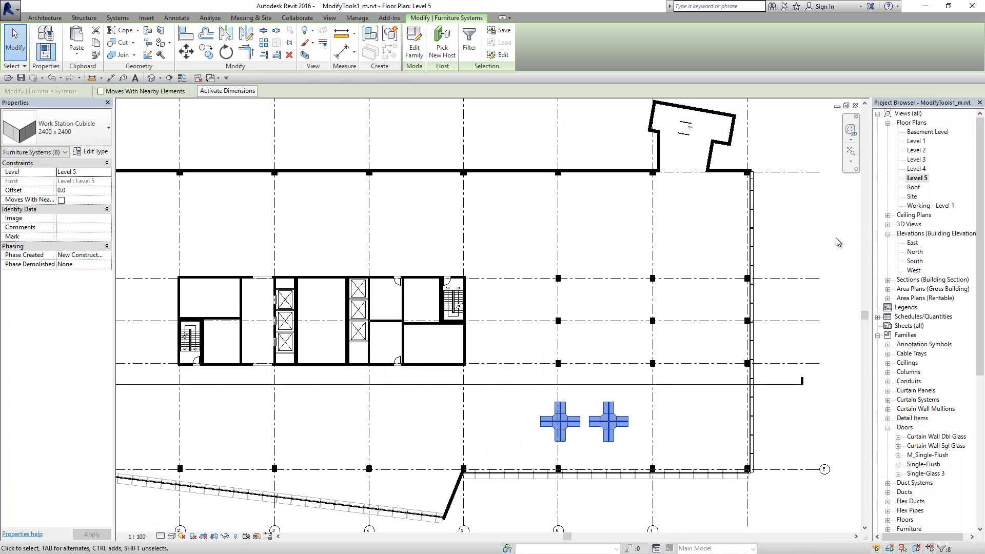
click(835, 238)
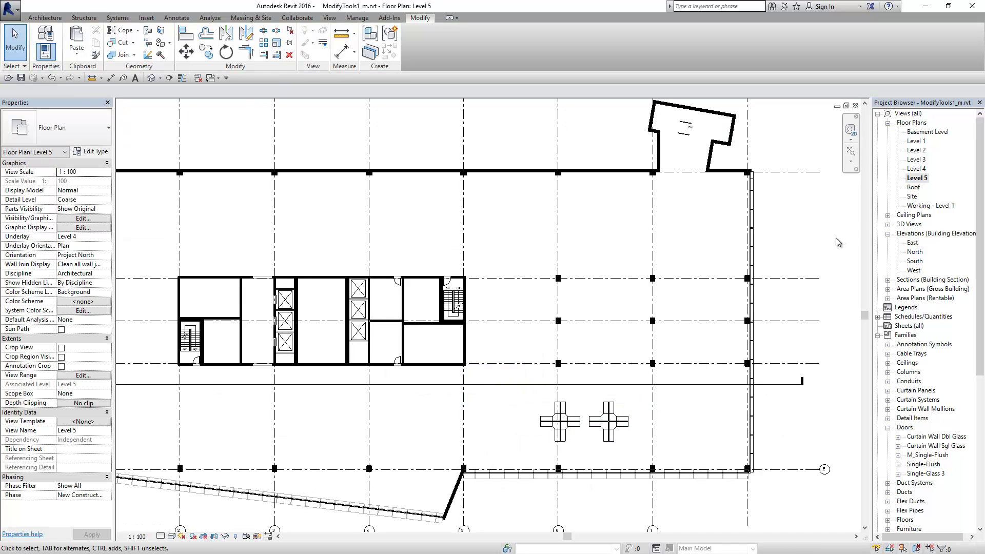
double_click(916, 141)
scroll(661, 346, up, 3)
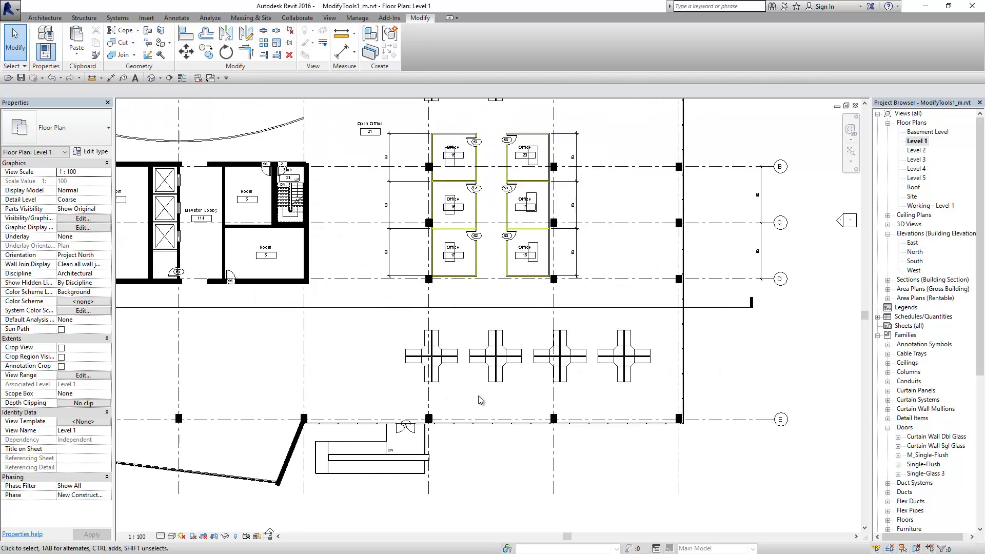
drag(383, 390, 530, 313)
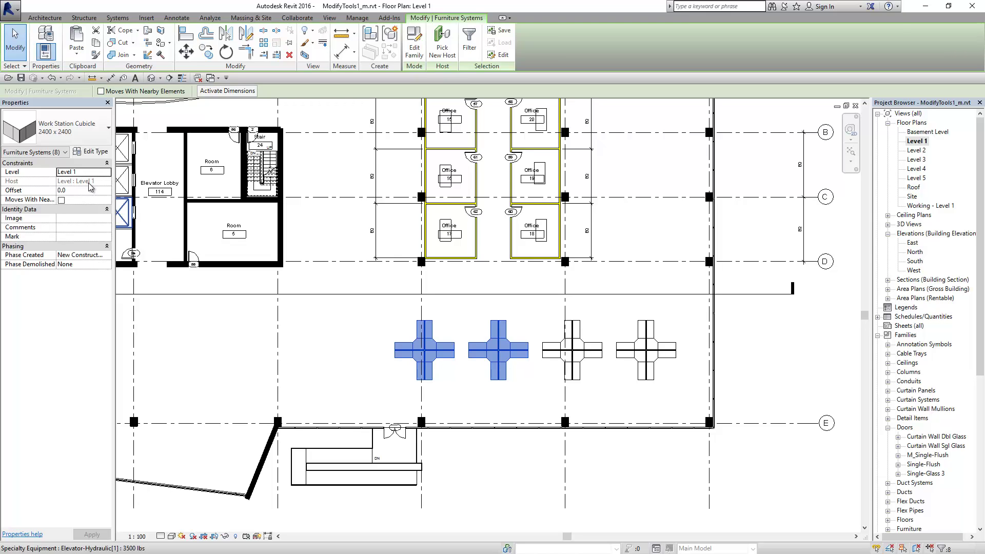
click(510, 342)
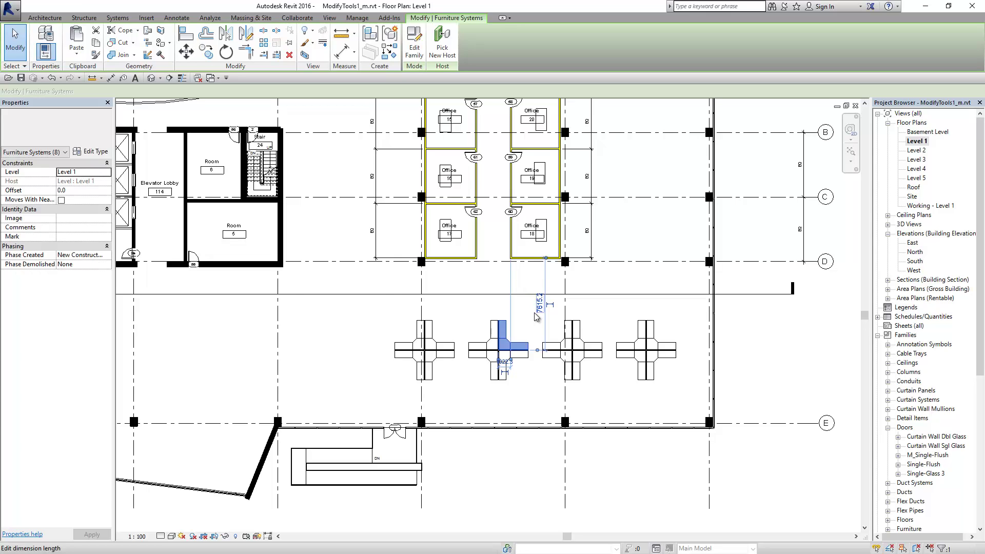
double_click(916, 141)
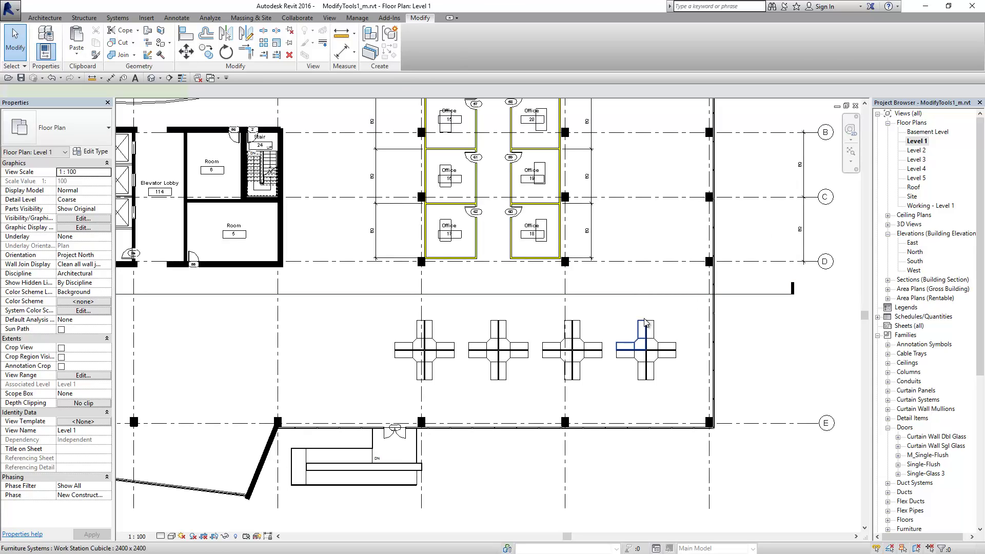
click(645, 323)
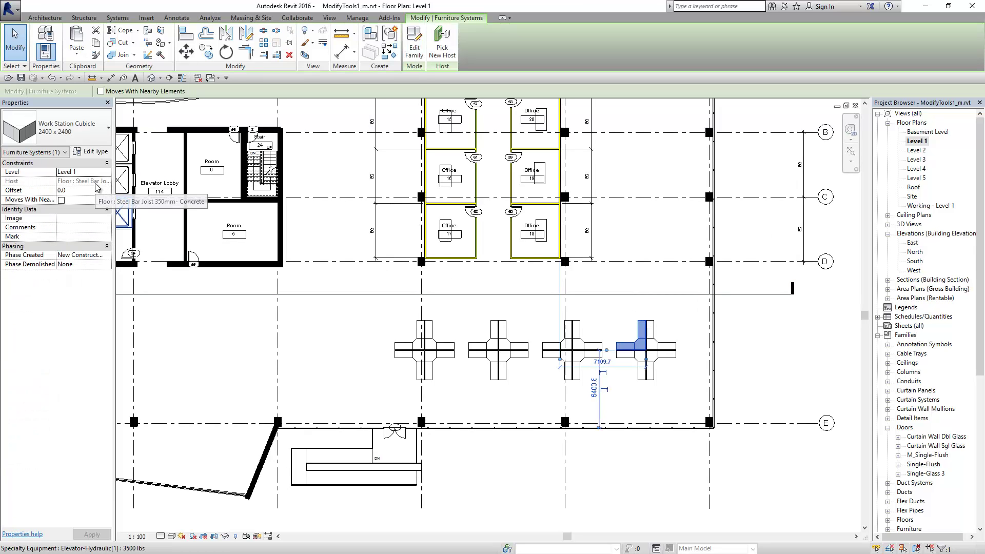
Remove the two right workstations from Level 1 and paste the clipboard into Level 2.
click(515, 314)
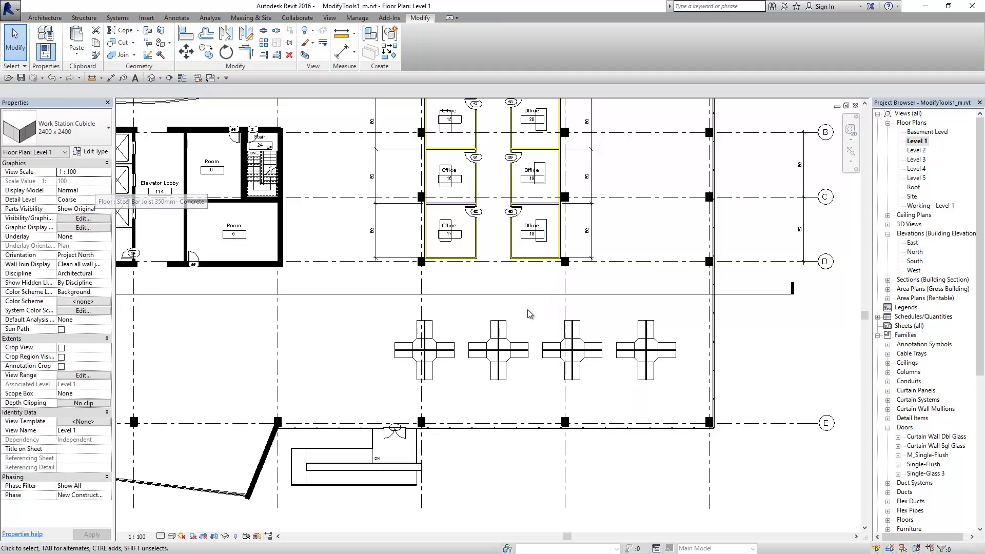
drag(634, 380, 689, 393)
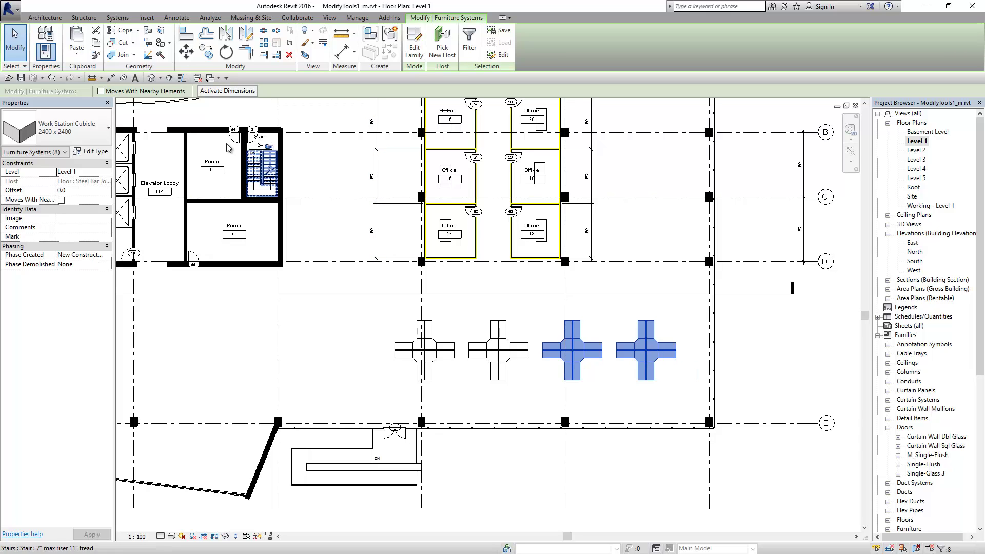
click(97, 33)
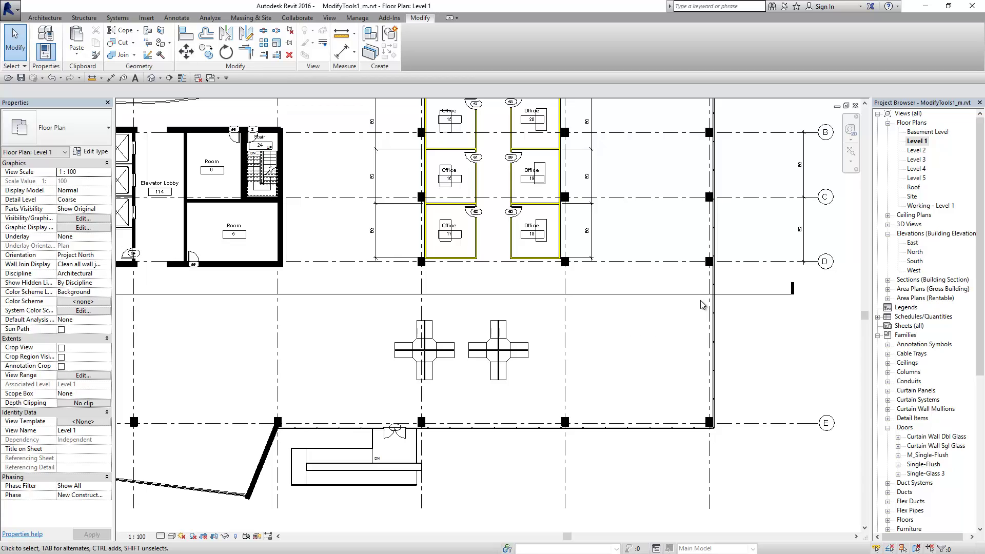
double_click(915, 150)
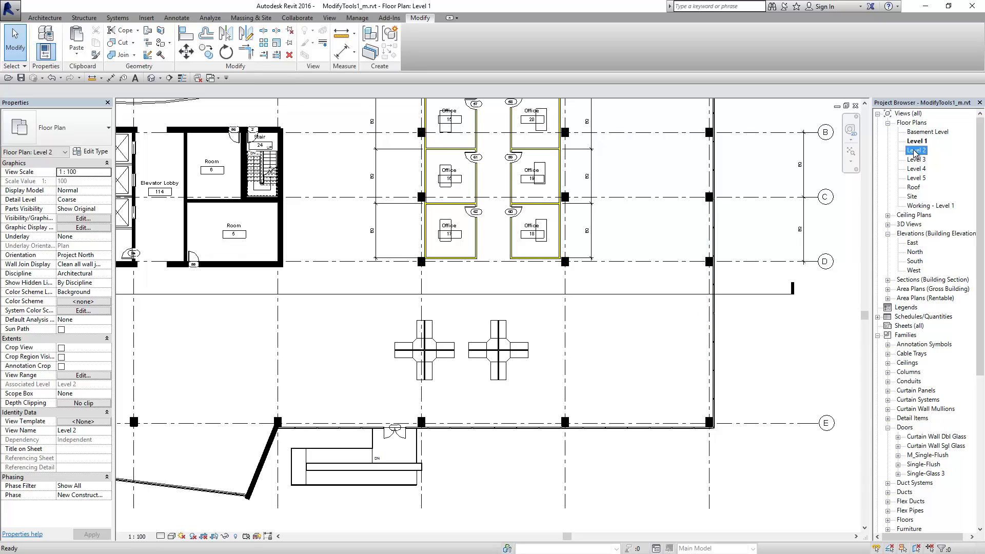
click(76, 54)
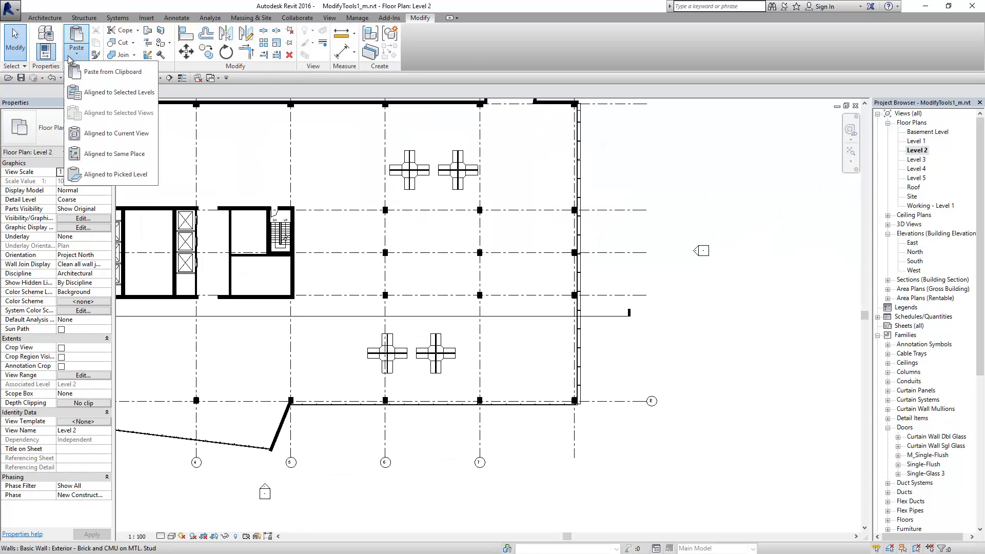
click(102, 69)
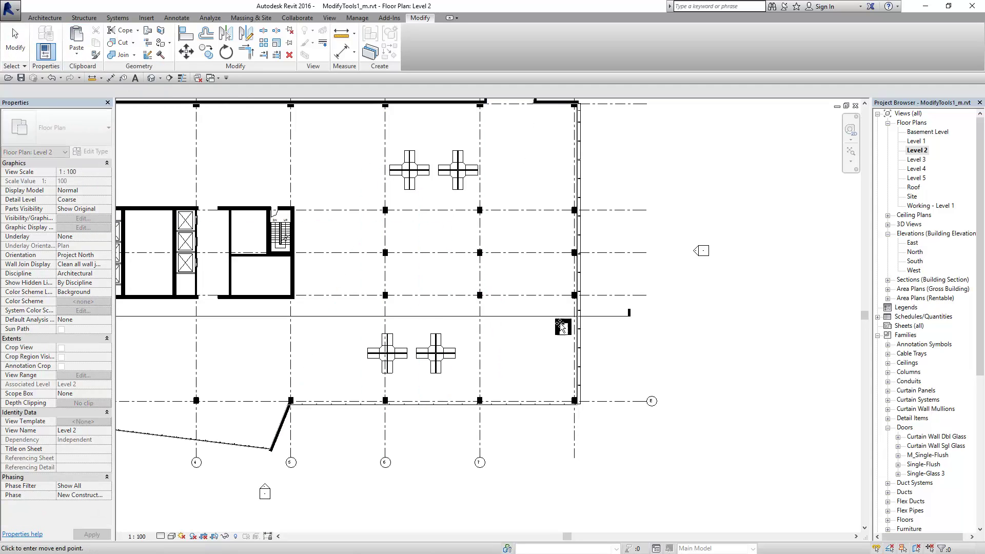
Window-select the two right-hand cubicles on Level 1, then bring up Level 2.
double_click(916, 142)
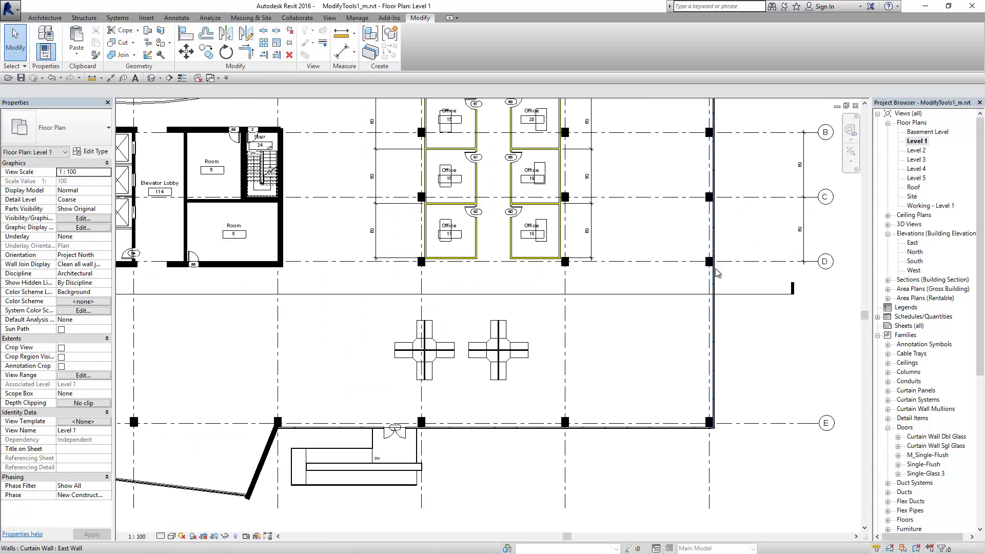
drag(534, 305, 687, 398)
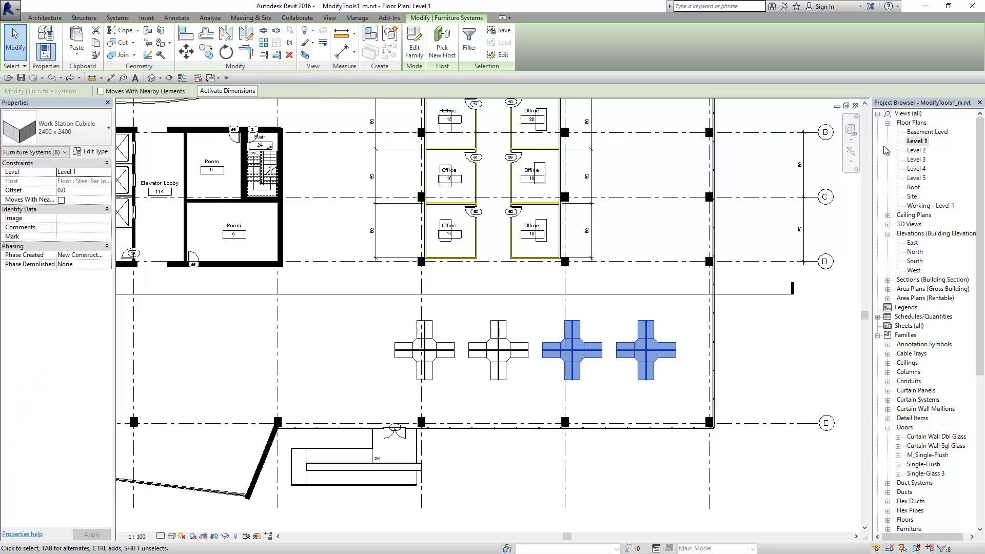
double_click(918, 151)
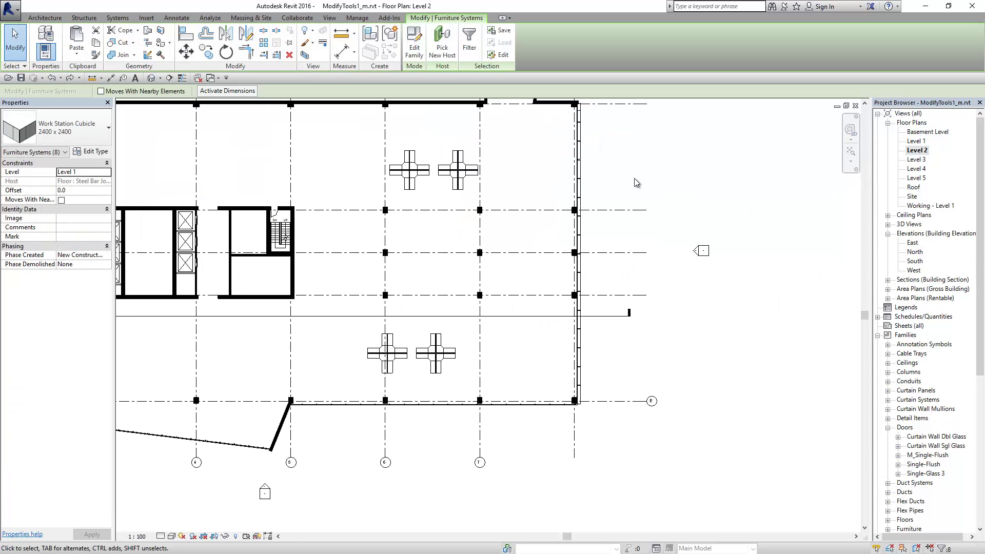
Rehost the two right-hand cubicles onto the Level 2 floor, deselect them, and return to Level 1.
click(442, 41)
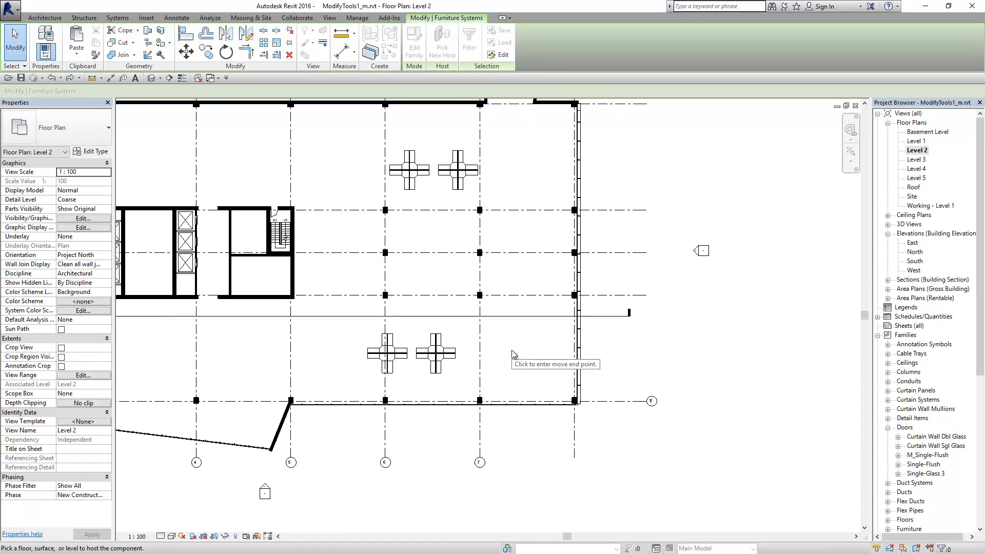
scroll(507, 361, up, 2)
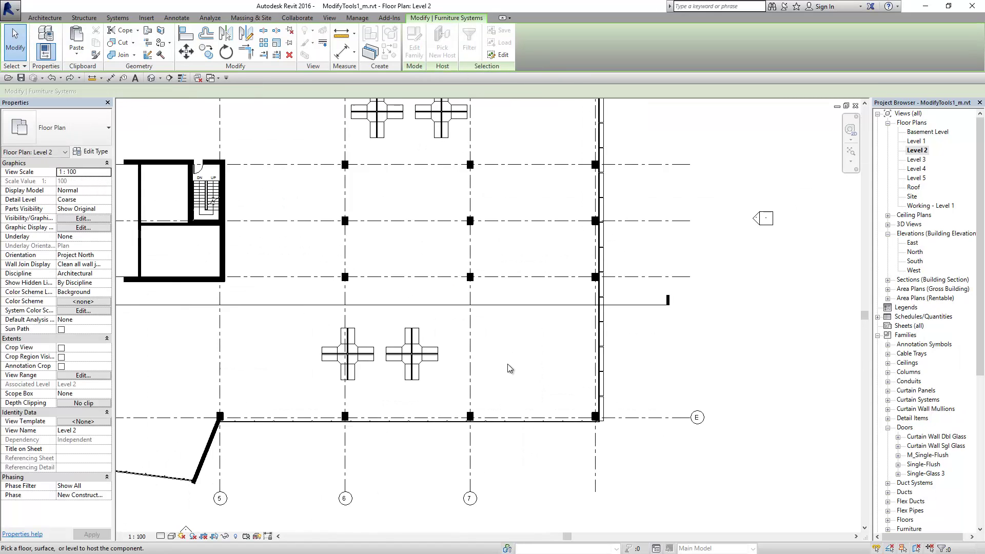
click(515, 427)
click(509, 395)
scroll(514, 391, up, 1)
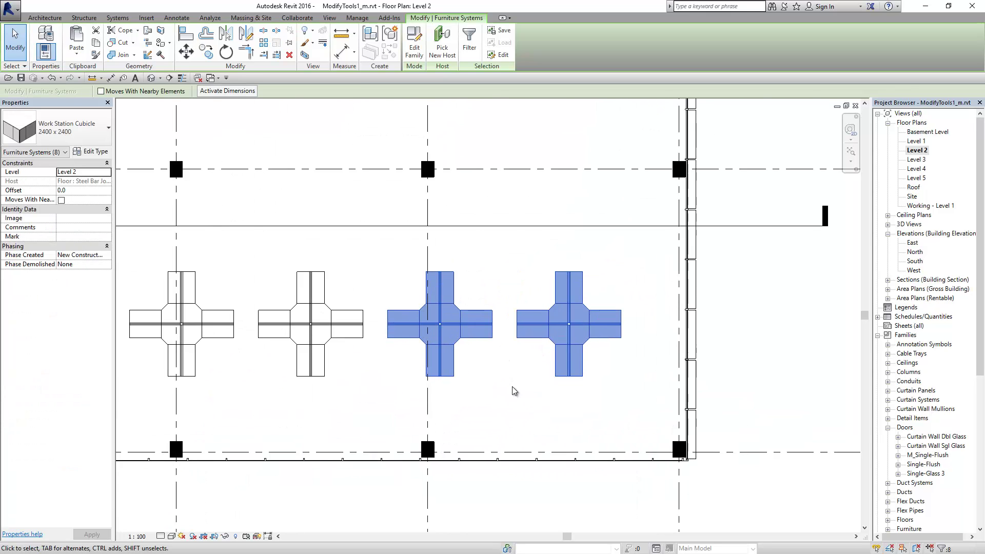
scroll(514, 391, up, 2)
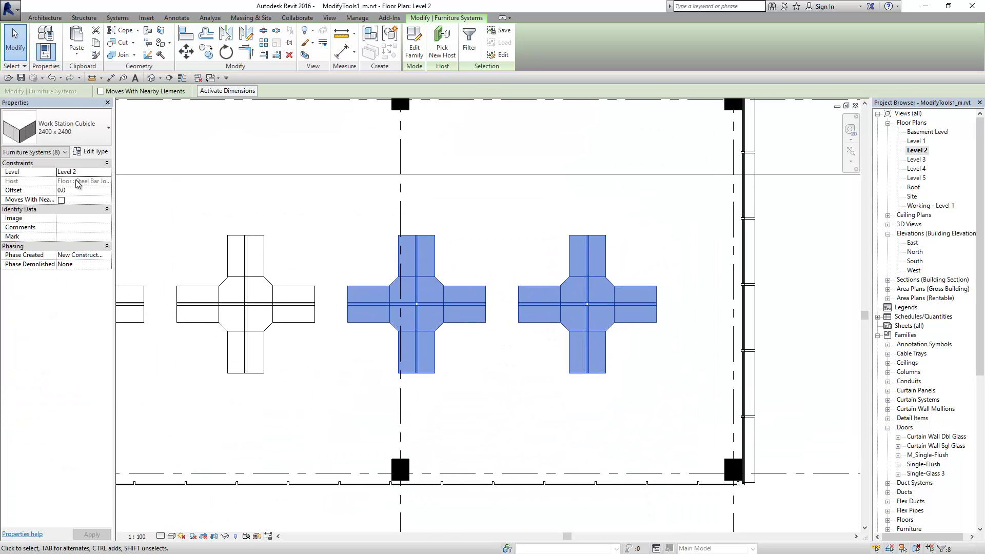
click(473, 370)
scroll(473, 370, down, 2)
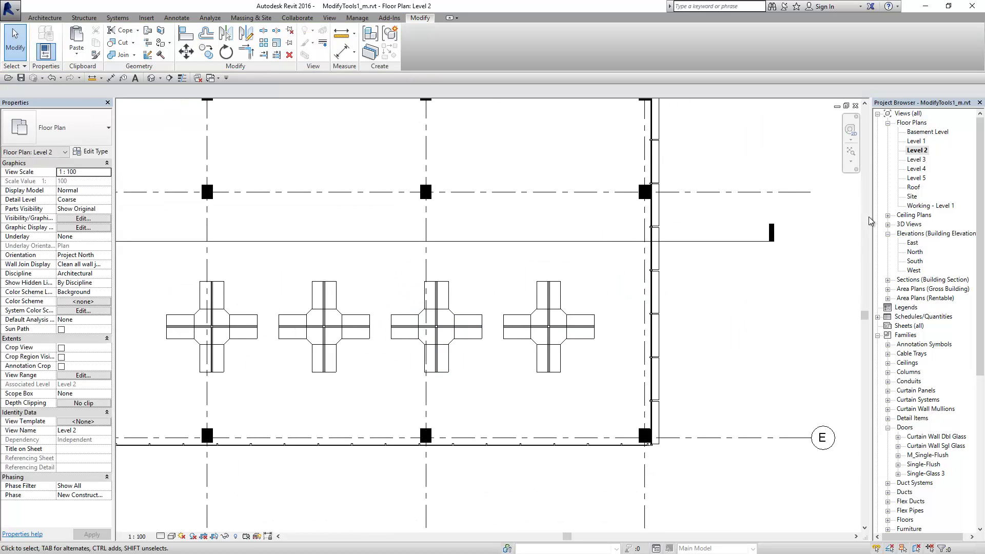
double_click(915, 143)
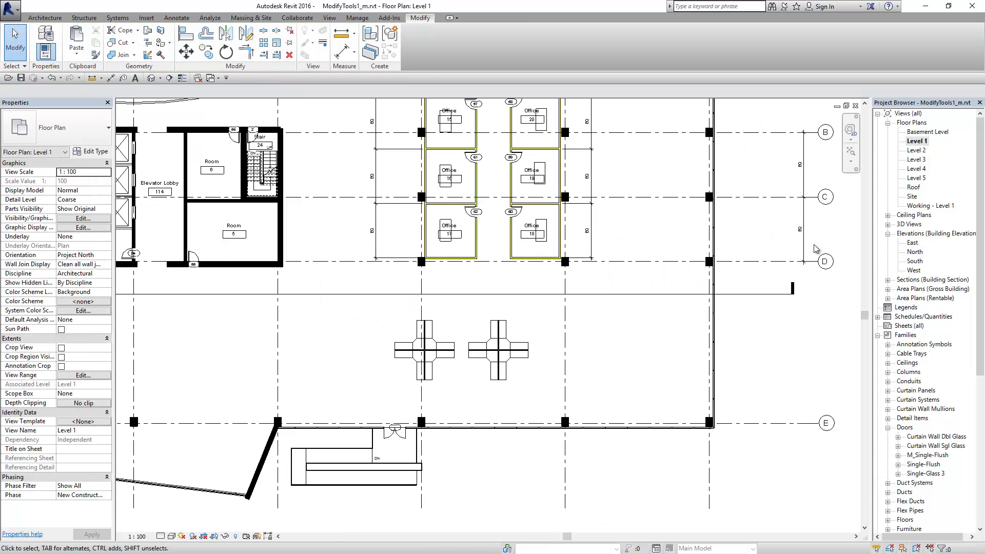
Pan and zoom around Level 1, briefly selecting door 55 beside Room 5.
middle_drag(687, 327, 657, 356)
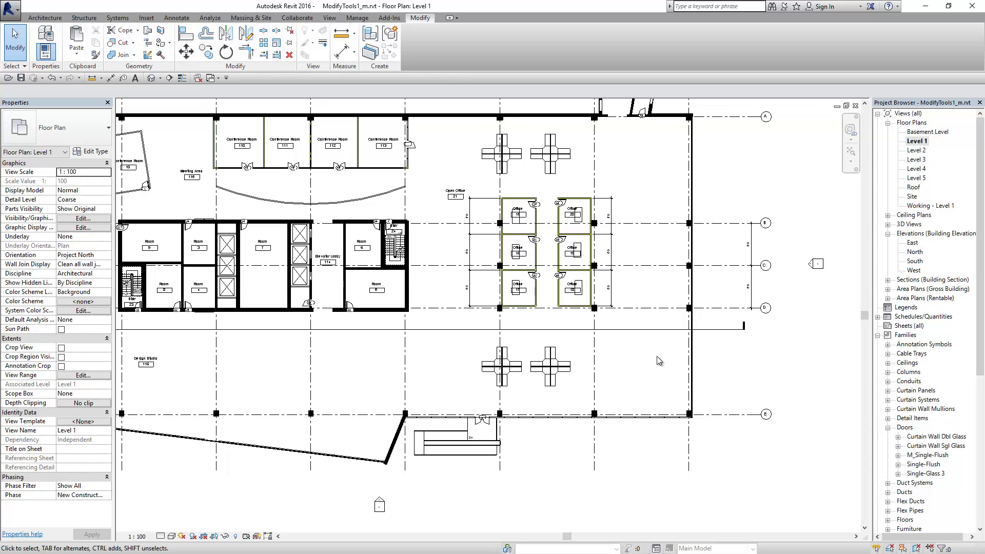
scroll(337, 303, up, 2)
scroll(337, 305, up, 2)
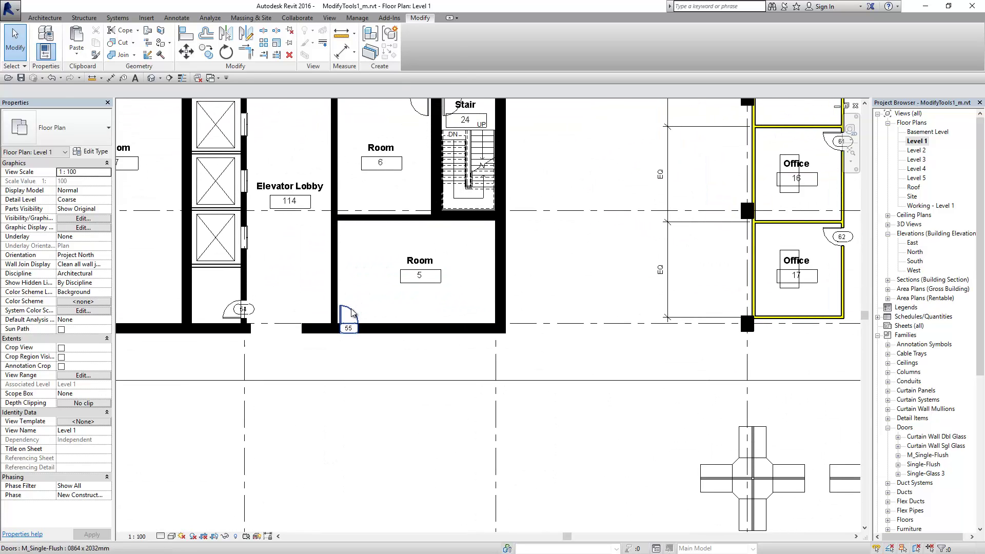
click(339, 308)
scroll(354, 313, up, 2)
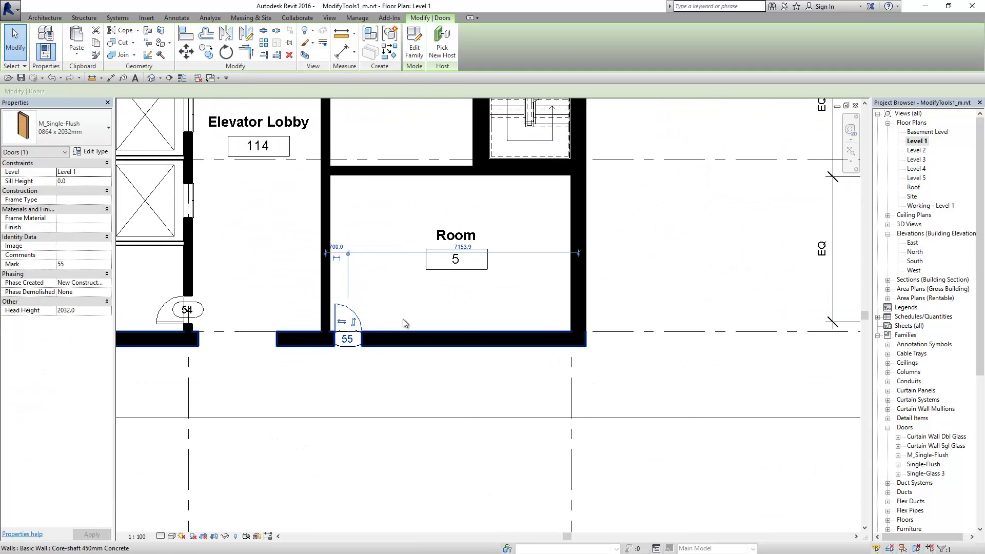
click(590, 297)
scroll(590, 295, down, 3)
scroll(575, 297, down, 2)
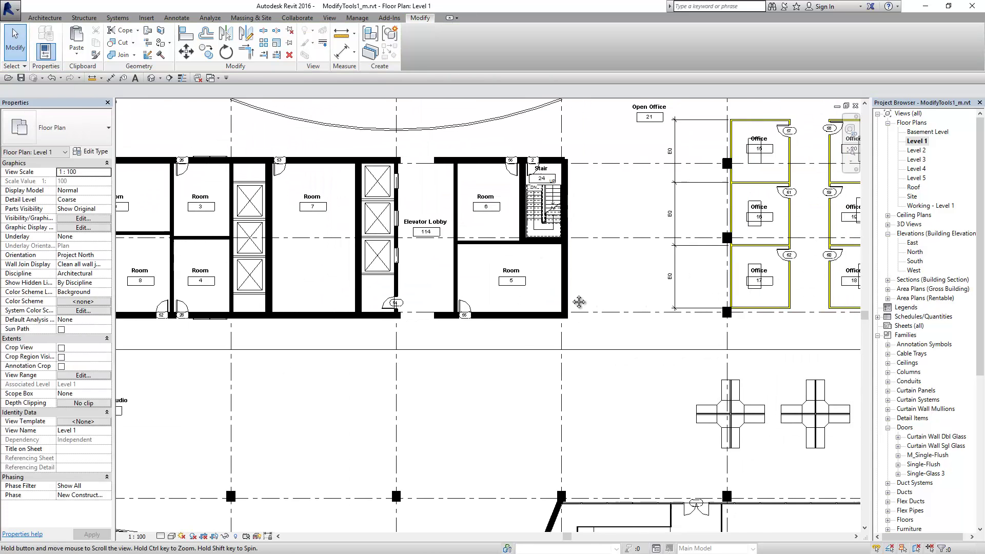
scroll(554, 298, down, 1)
scroll(551, 296, down, 2)
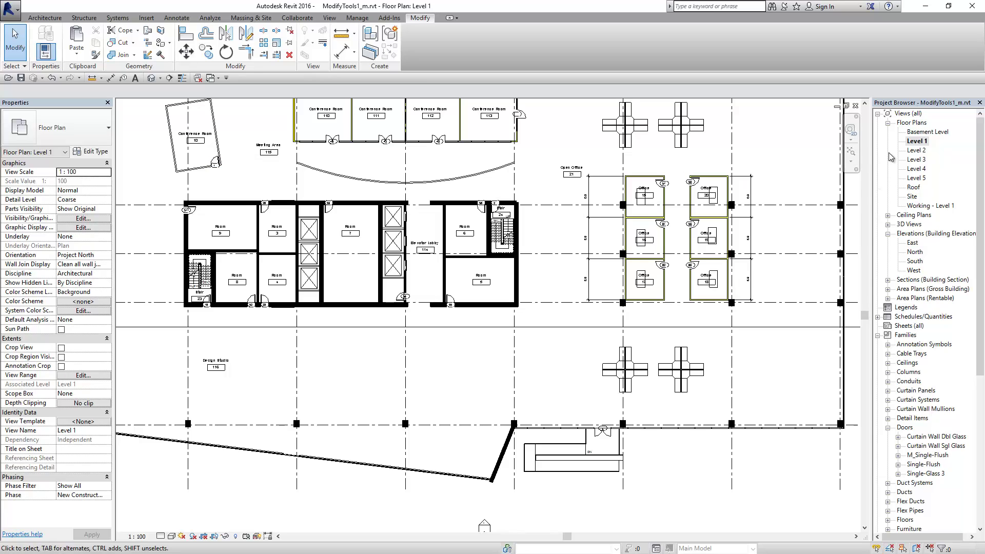
middle_drag(564, 256, 443, 237)
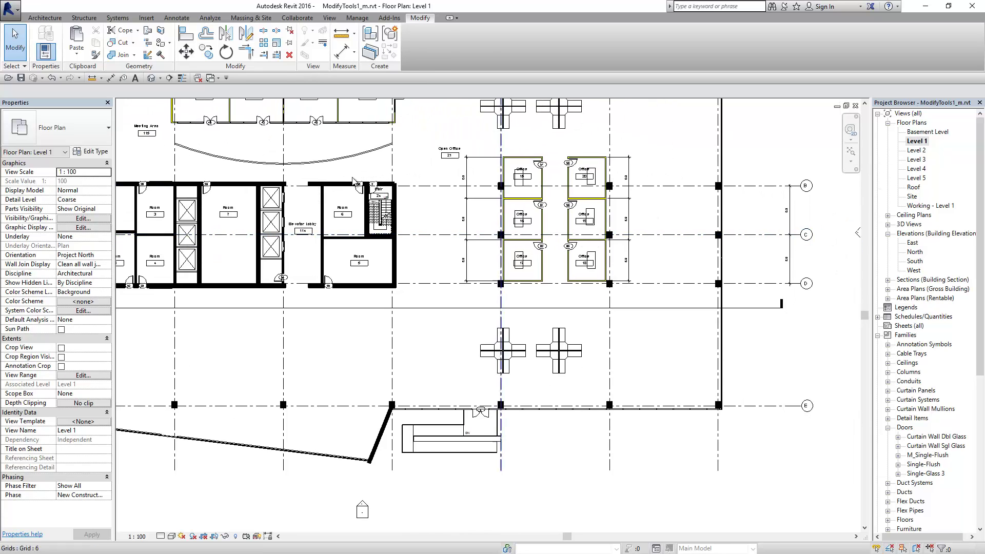
Dismiss the paste options and select the EQ dimension string between grids B and D.
click(77, 52)
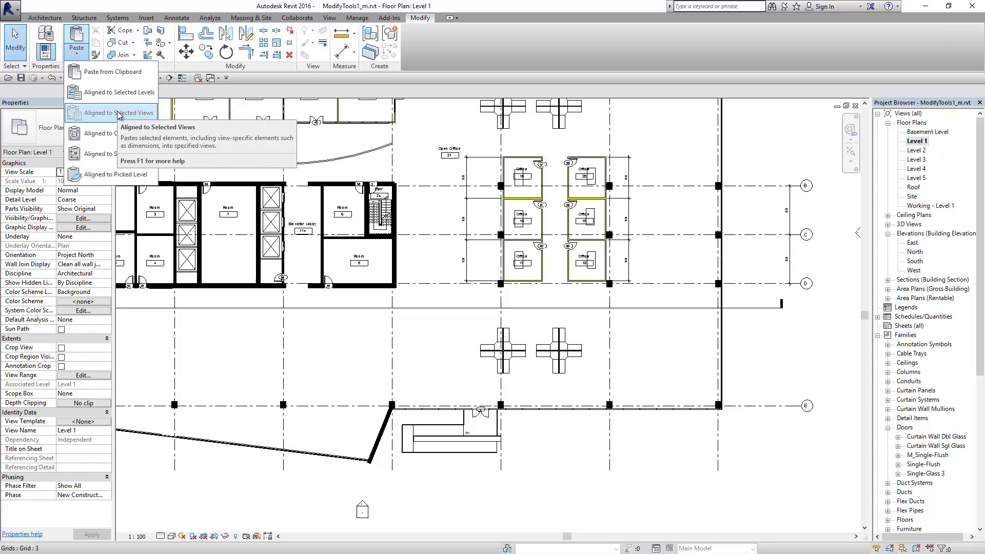
mouse_move(118, 112)
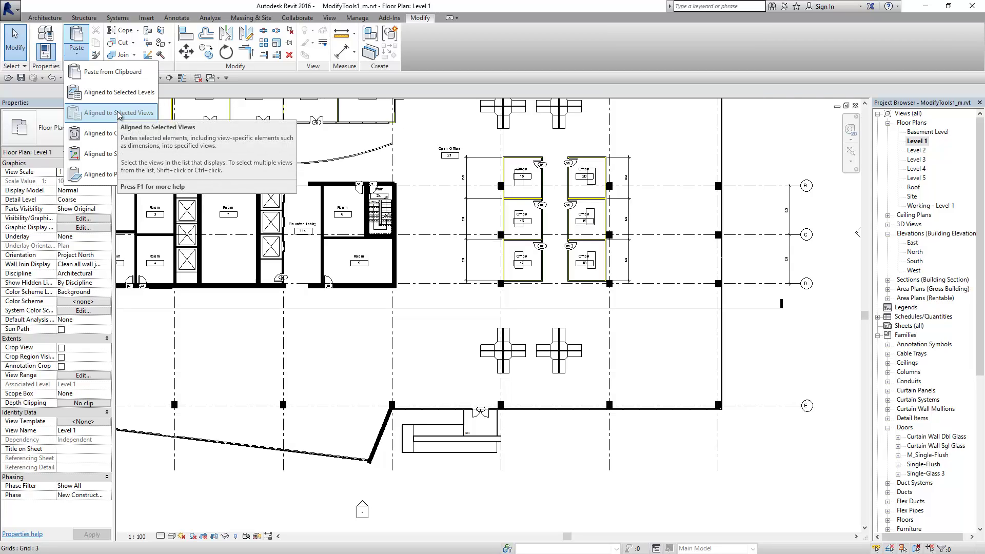
click(453, 192)
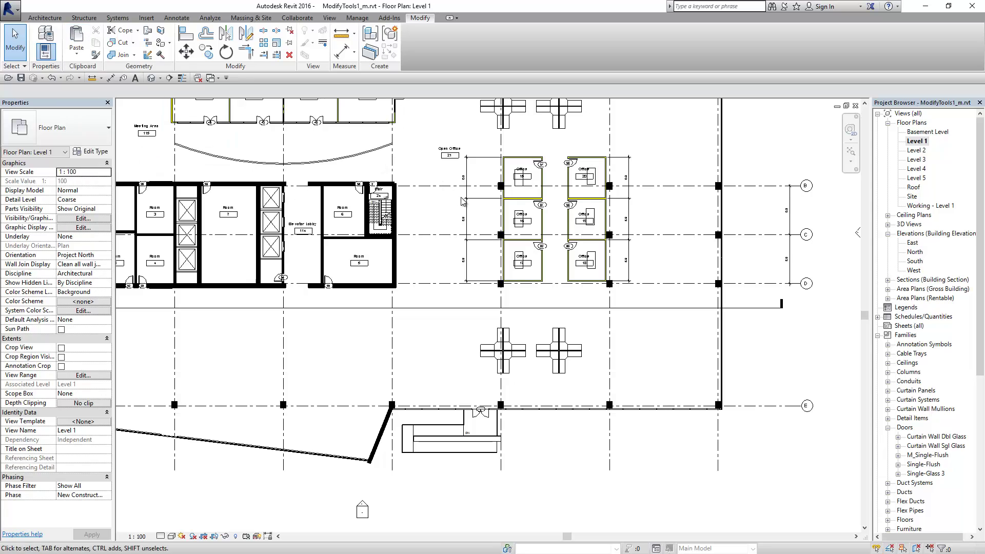
scroll(462, 288, down, 2)
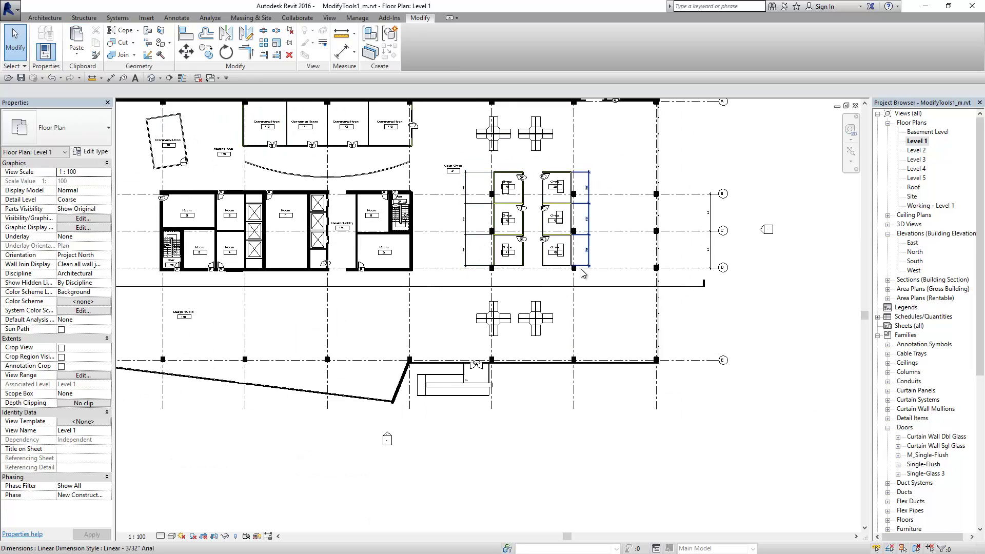
scroll(662, 263, up, 1)
scroll(661, 263, up, 1)
scroll(662, 263, up, 1)
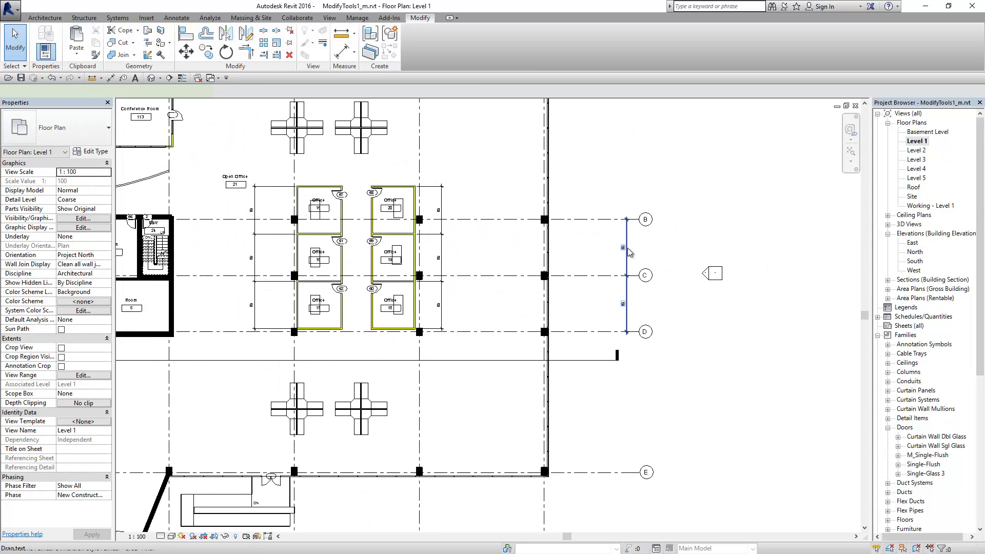
click(626, 257)
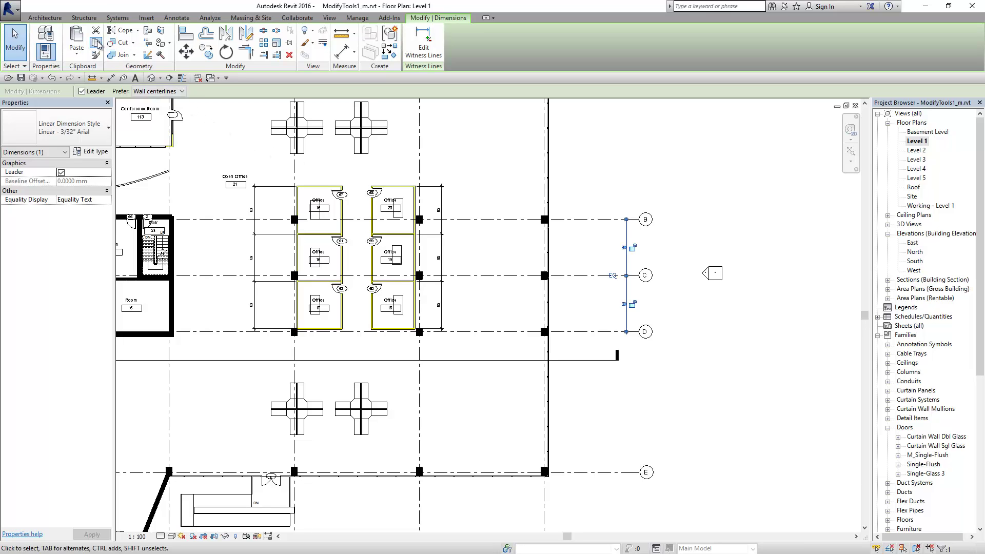
Paste the B–D dimension string into the Level 2, 3 and 4 plans, then return to Level 1.
double_click(916, 150)
scroll(761, 295, down, 3)
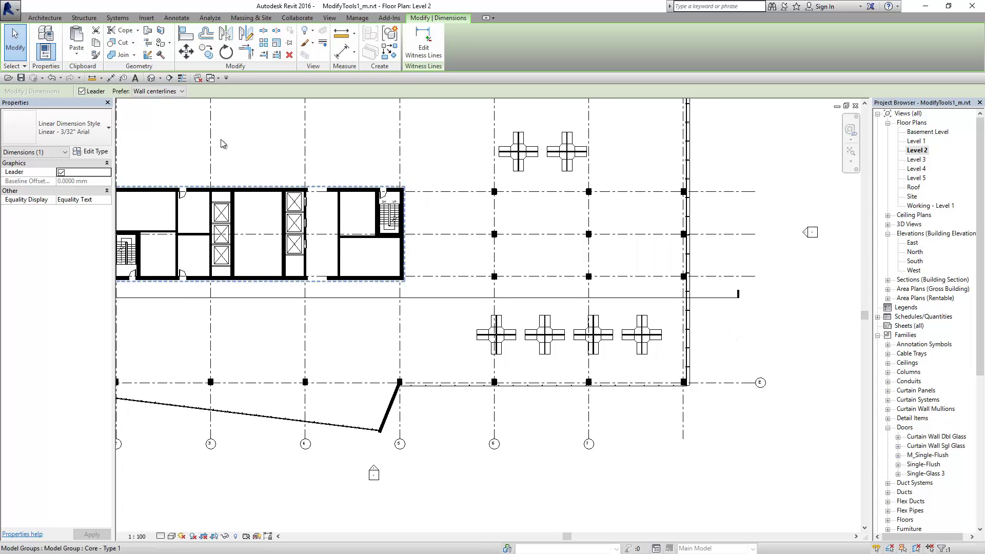
click(76, 54)
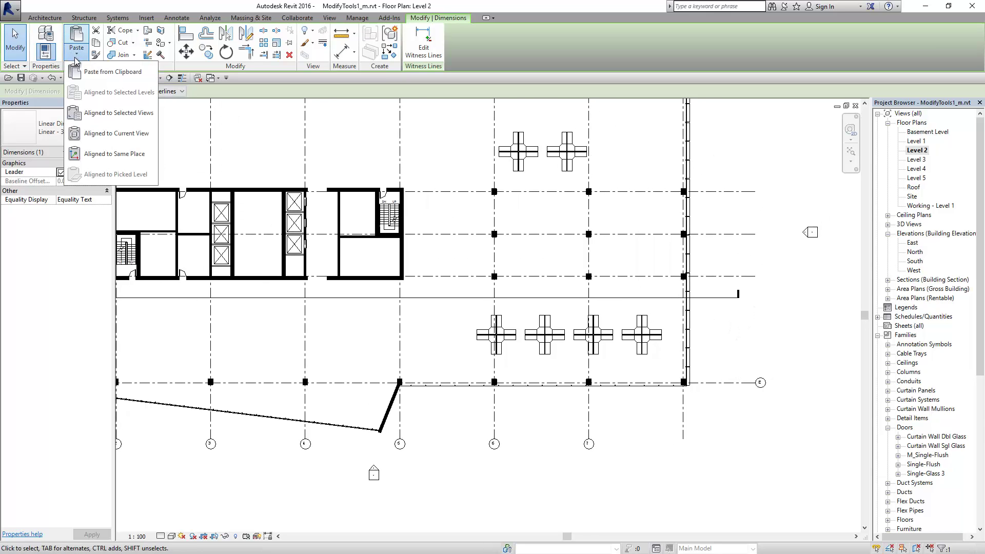
click(137, 113)
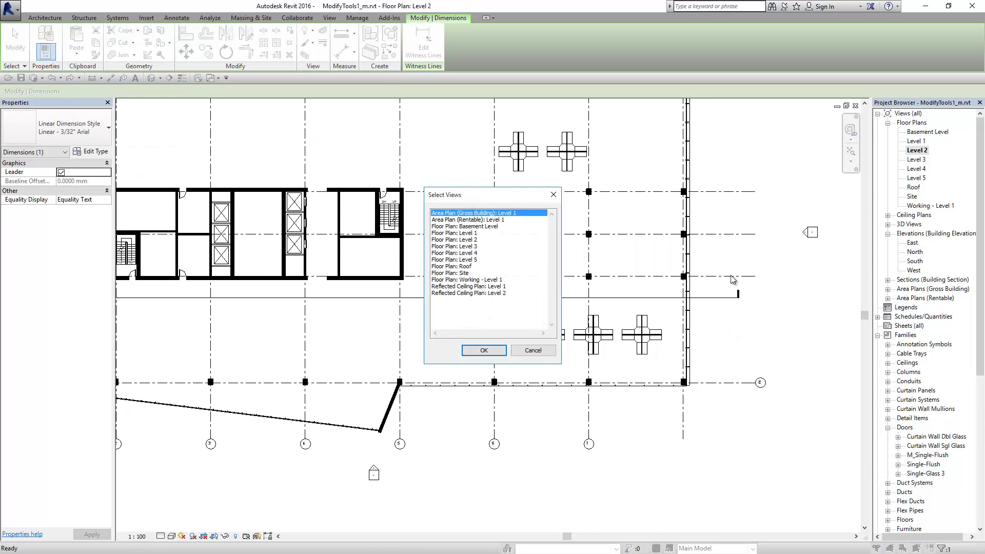
click(481, 239)
ctrl+click(472, 247)
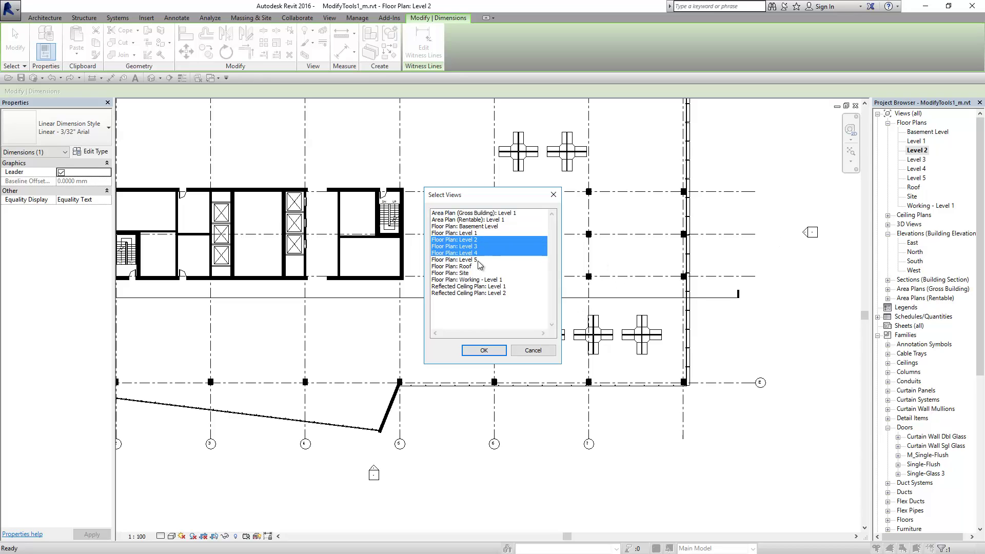
click(483, 350)
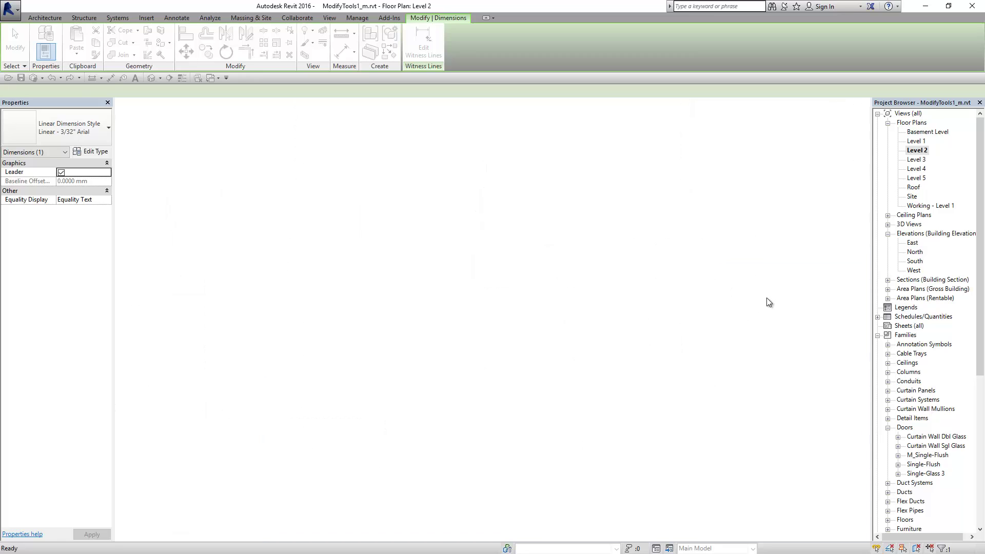
double_click(914, 142)
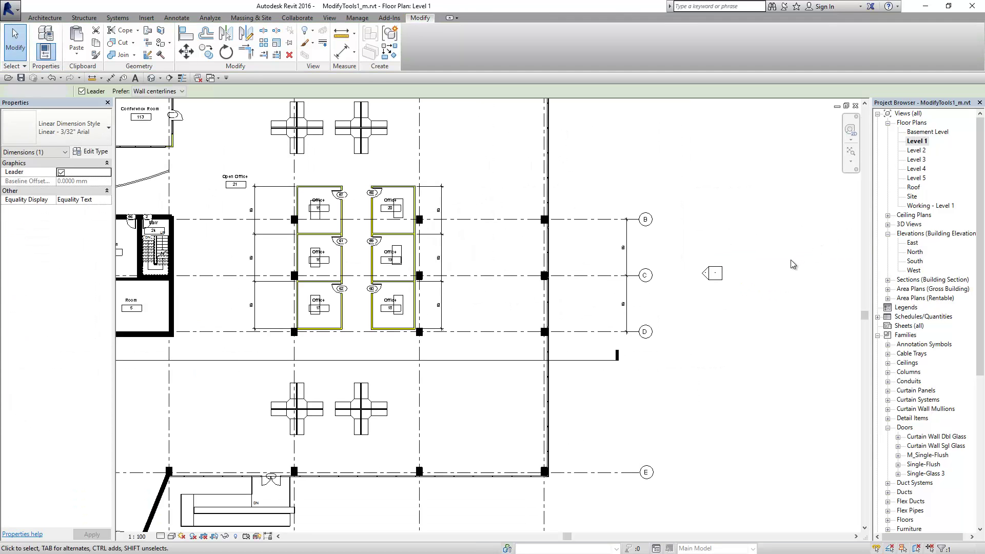
Show the Paste dropdown to review the Aligned to Same Place option.
click(77, 51)
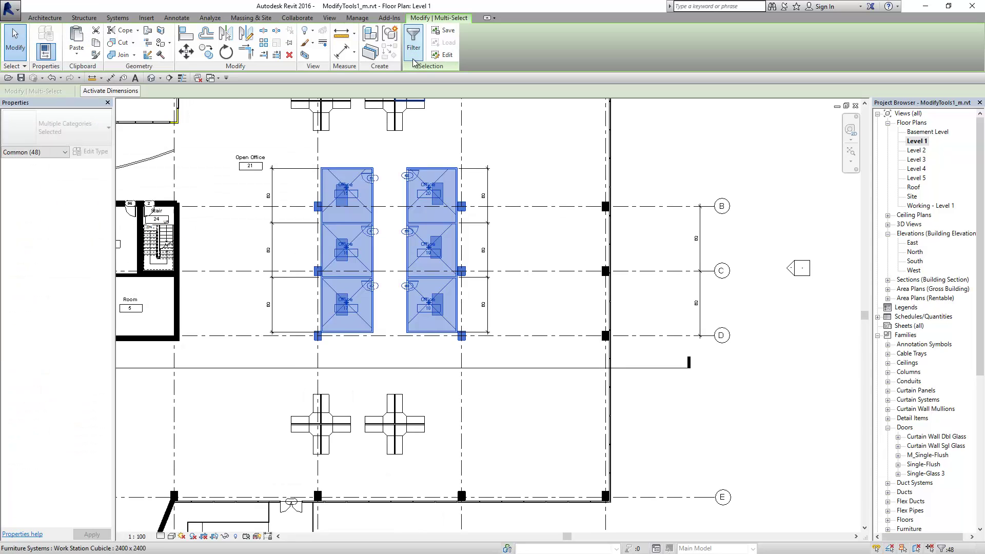
Filter the cubicle selection to exclude Rooms and Room Tags.
click(414, 39)
click(563, 232)
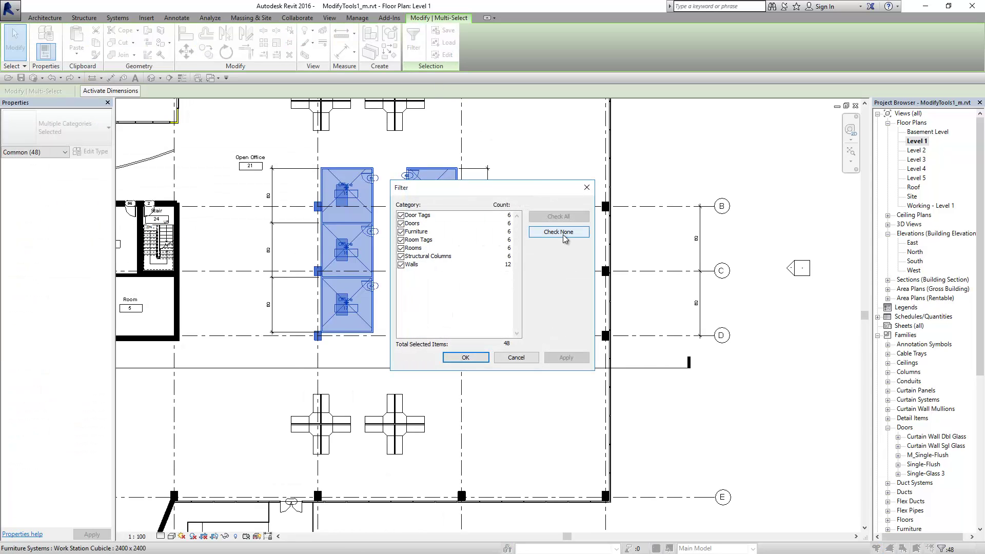
click(558, 216)
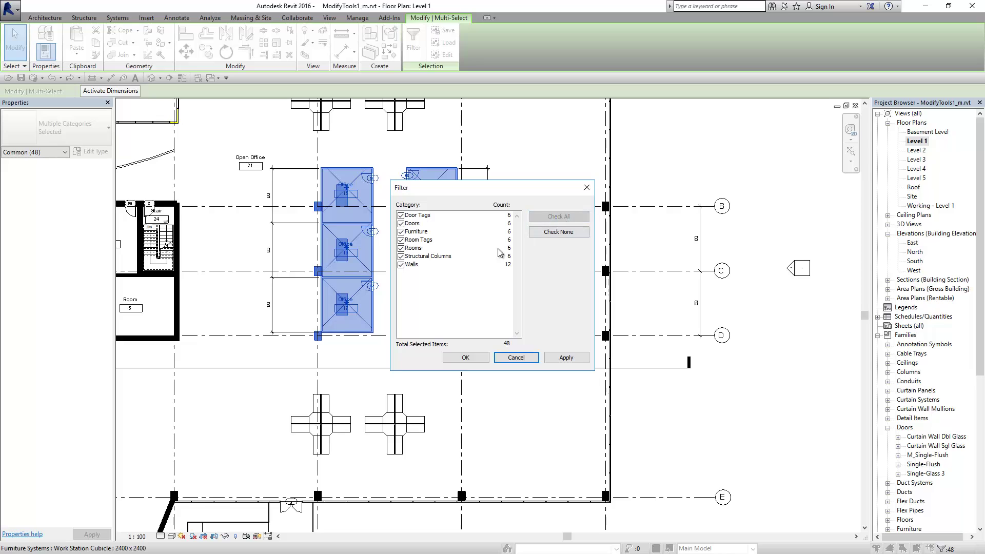
click(401, 248)
click(401, 240)
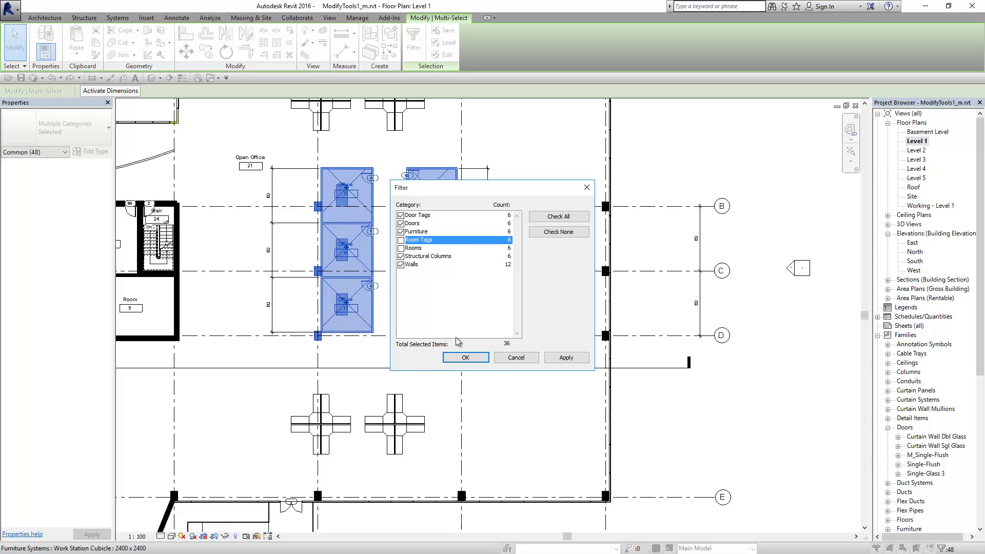
click(465, 358)
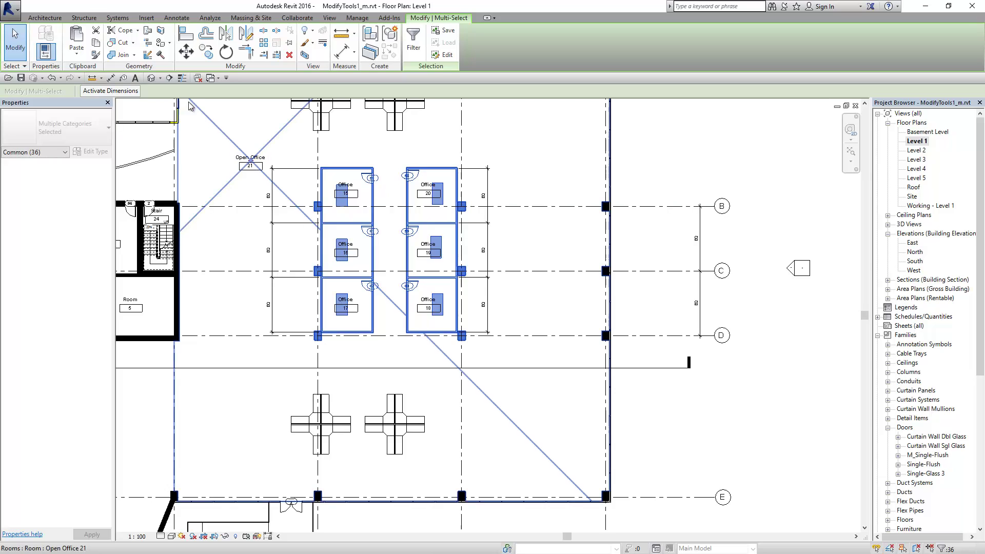
Filter out Structural Columns too, leaving 30 elements, then deselect them.
click(414, 41)
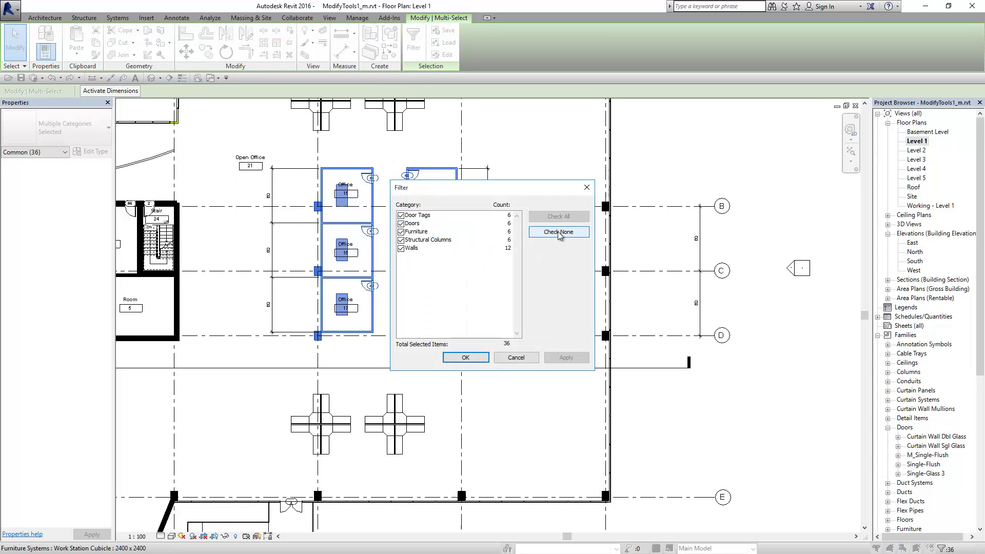
click(401, 240)
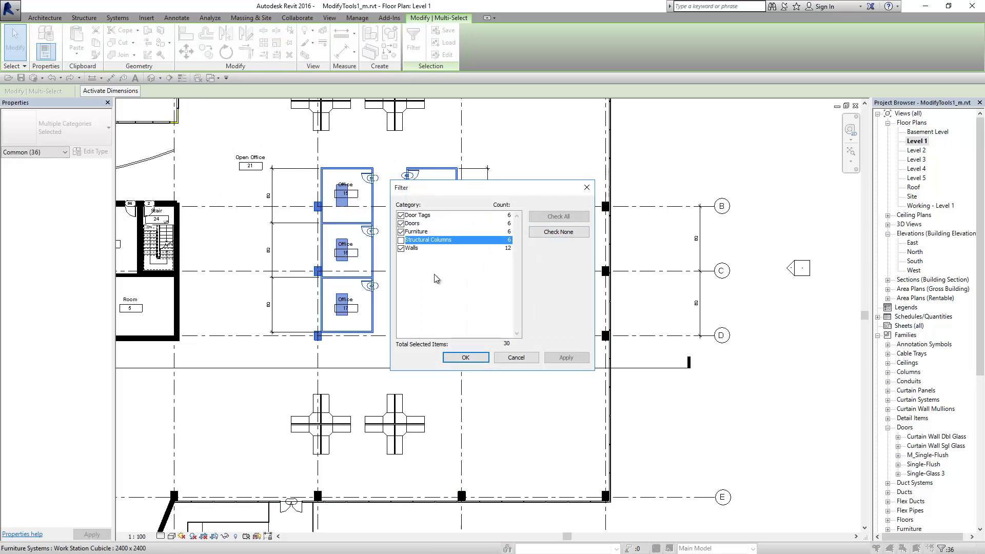
click(476, 361)
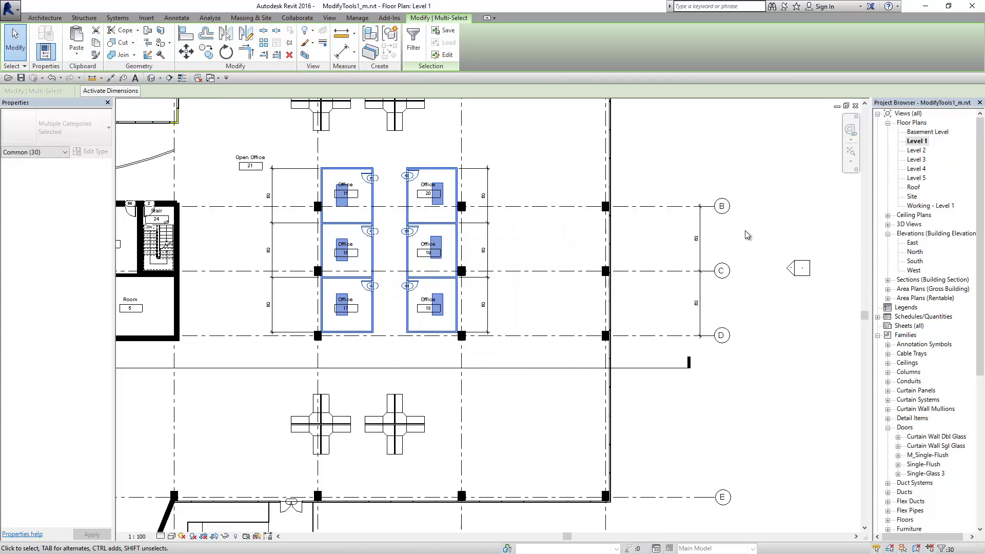
click(780, 248)
Go via Level 2 to the North elevation and glance at the paste alignment options.
click(916, 149)
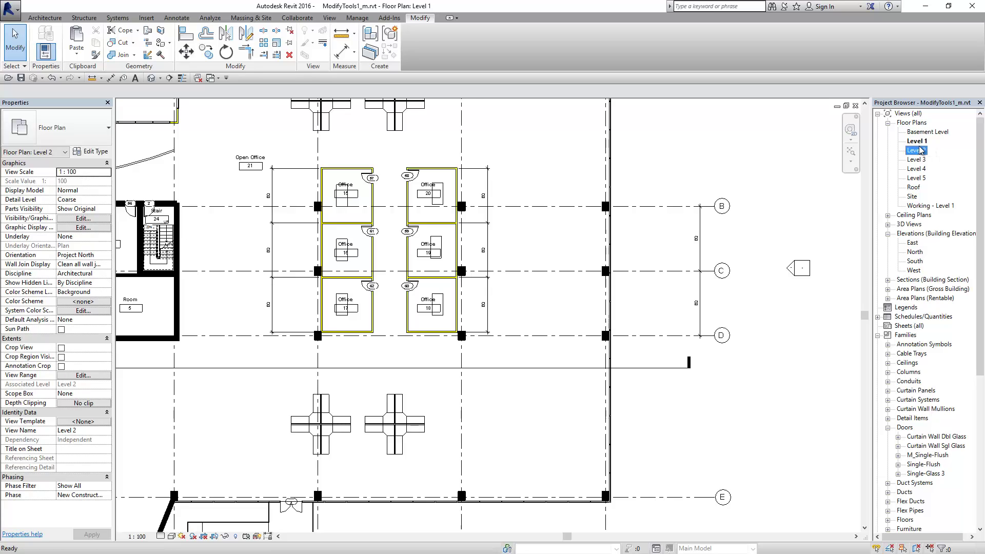
double_click(918, 150)
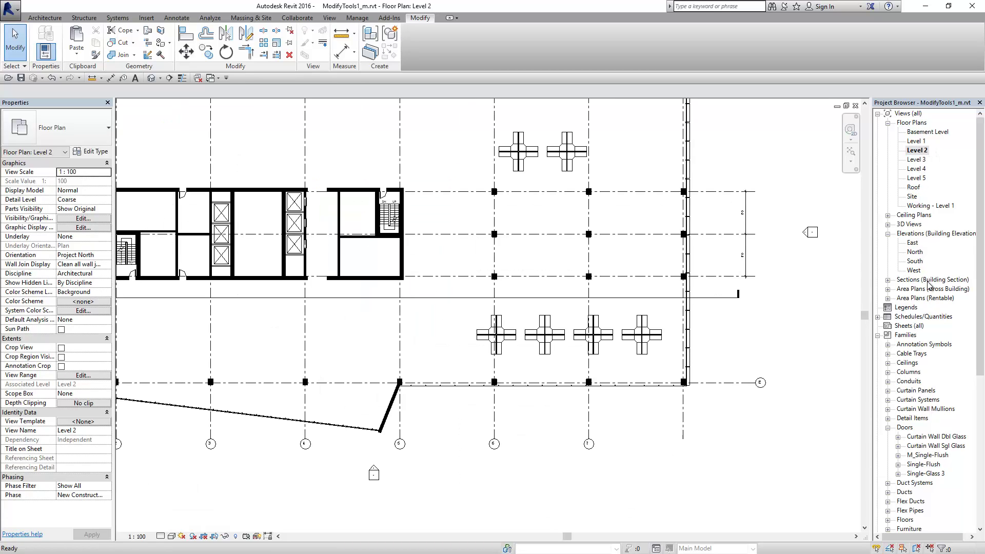
double_click(915, 251)
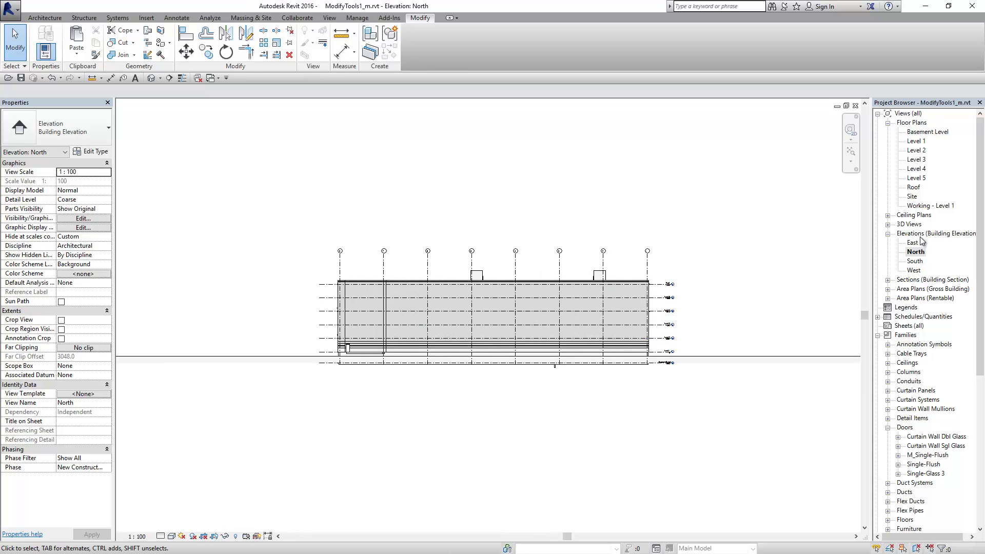
click(82, 60)
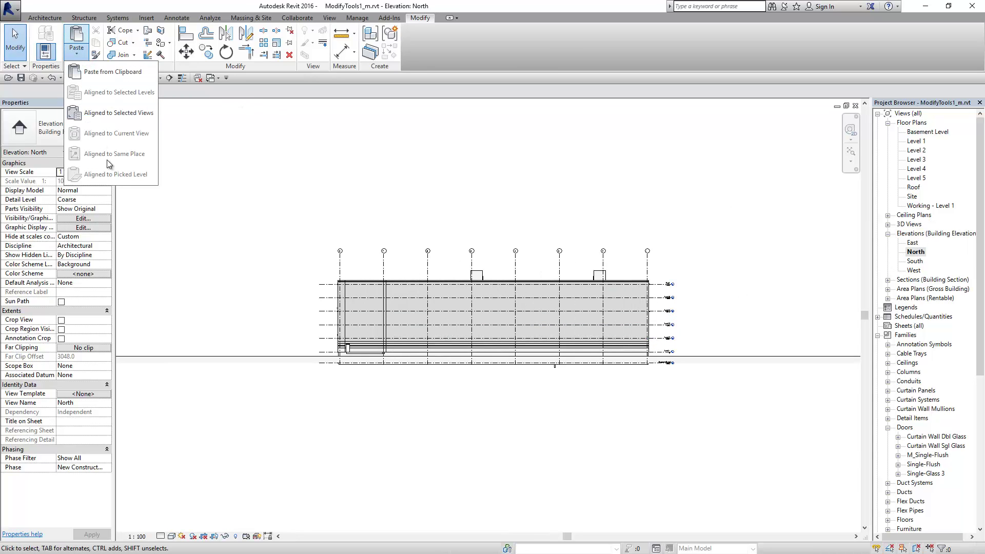
Open the Level 1 floor plan and window-select the six office cubicles.
click(707, 208)
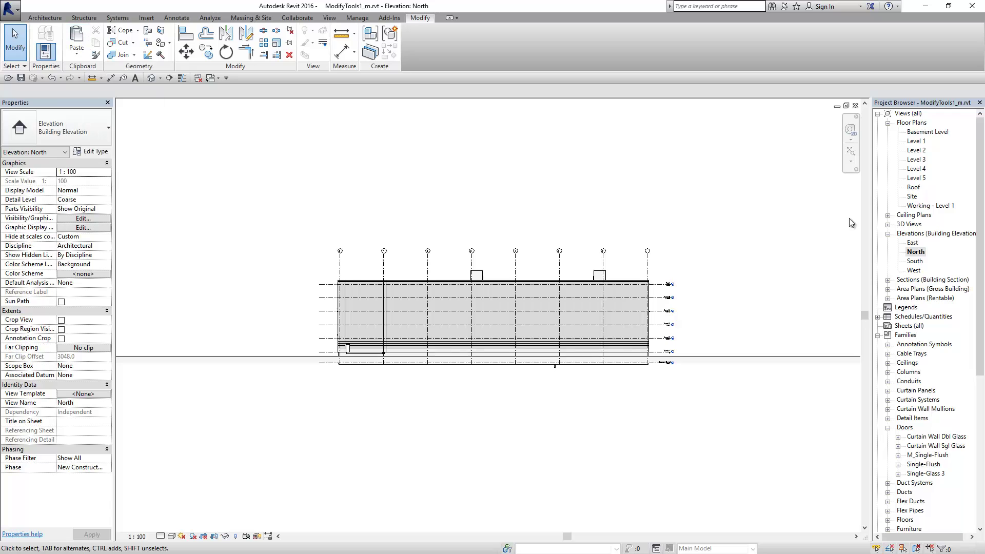
click(918, 262)
double_click(919, 264)
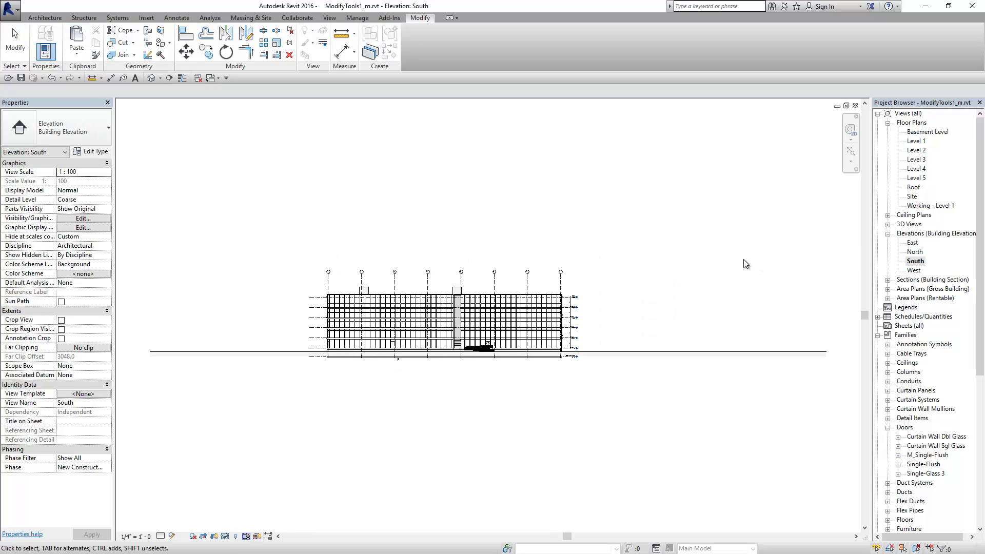
double_click(916, 142)
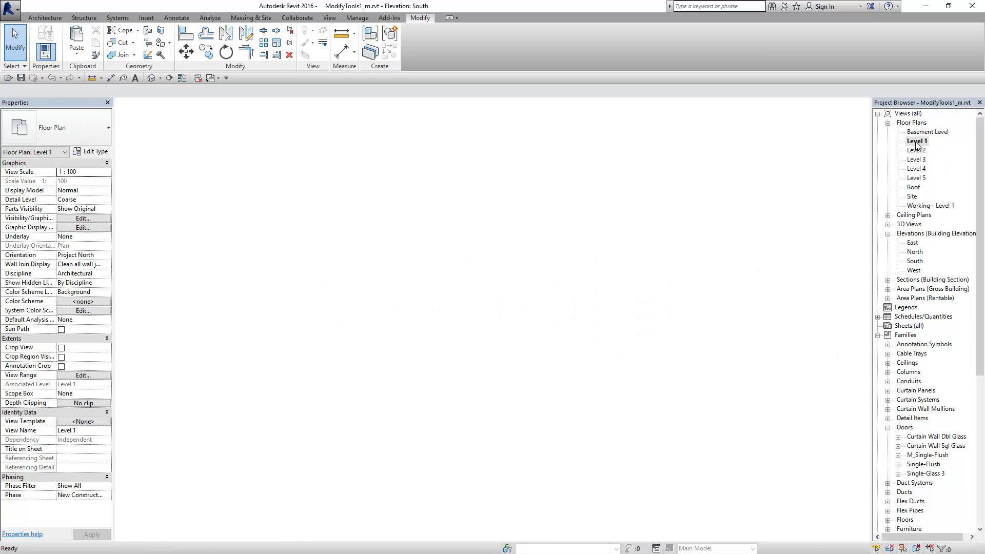
drag(305, 154, 487, 353)
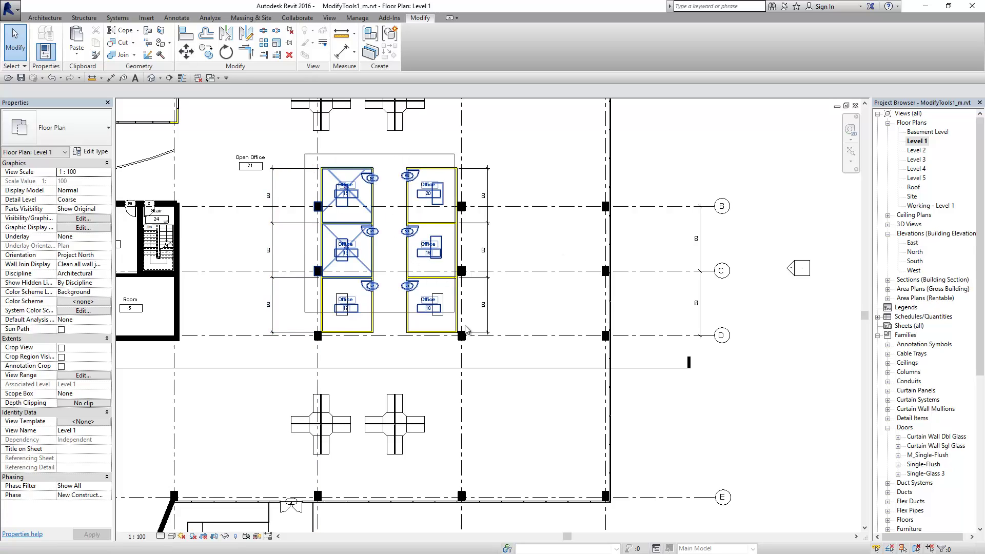
Filter the selection to Doors, Furniture and Walls (24 elements) and copy it to the clipboard.
click(413, 40)
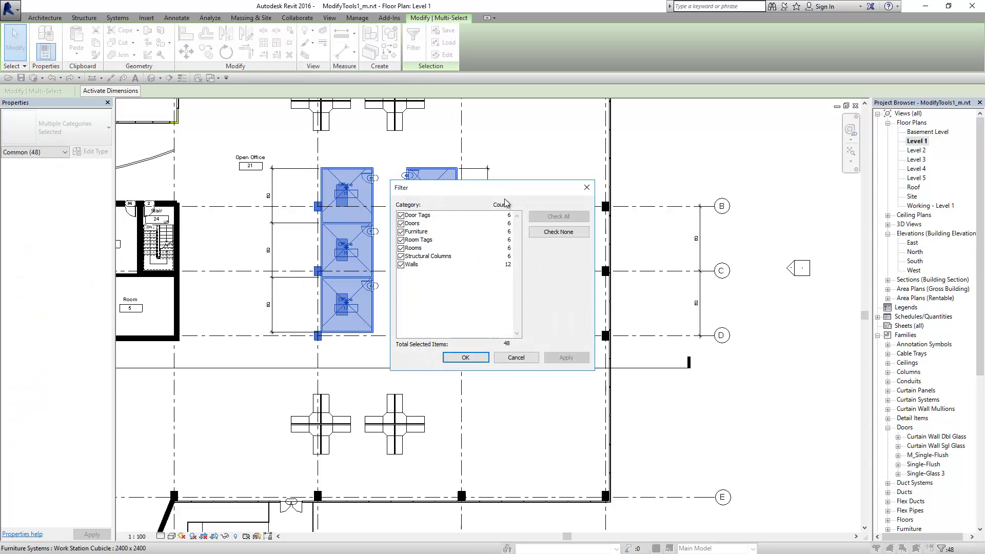
click(553, 232)
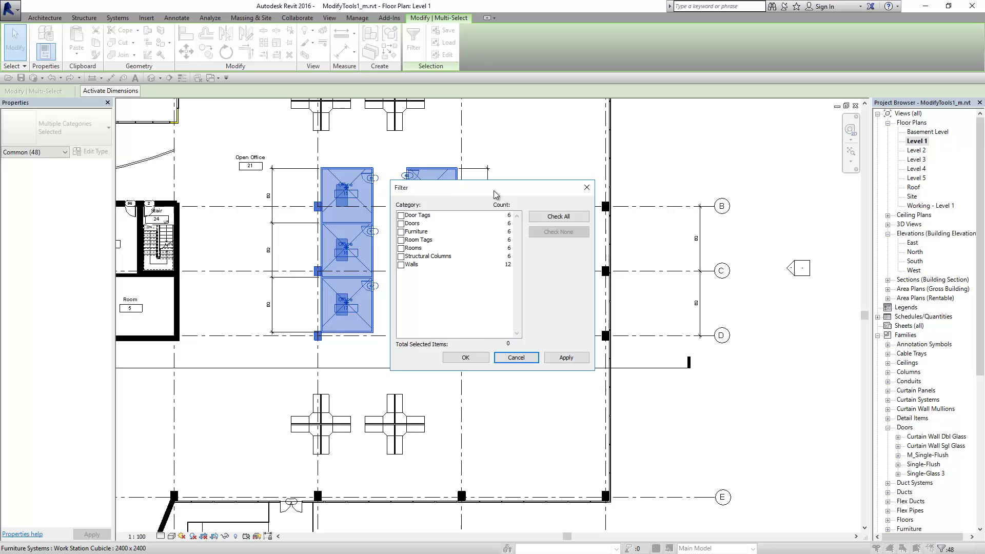
drag(453, 189, 578, 191)
click(525, 225)
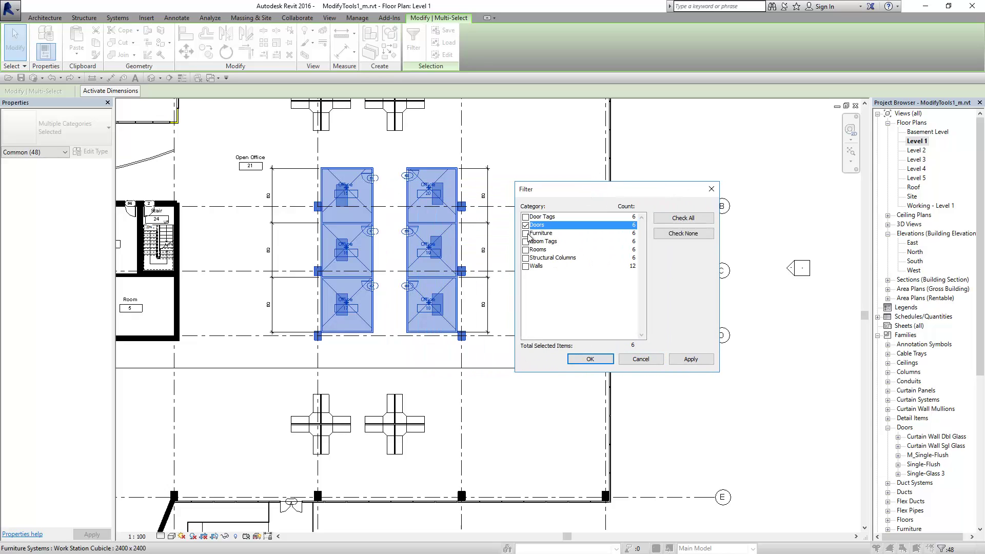
click(525, 233)
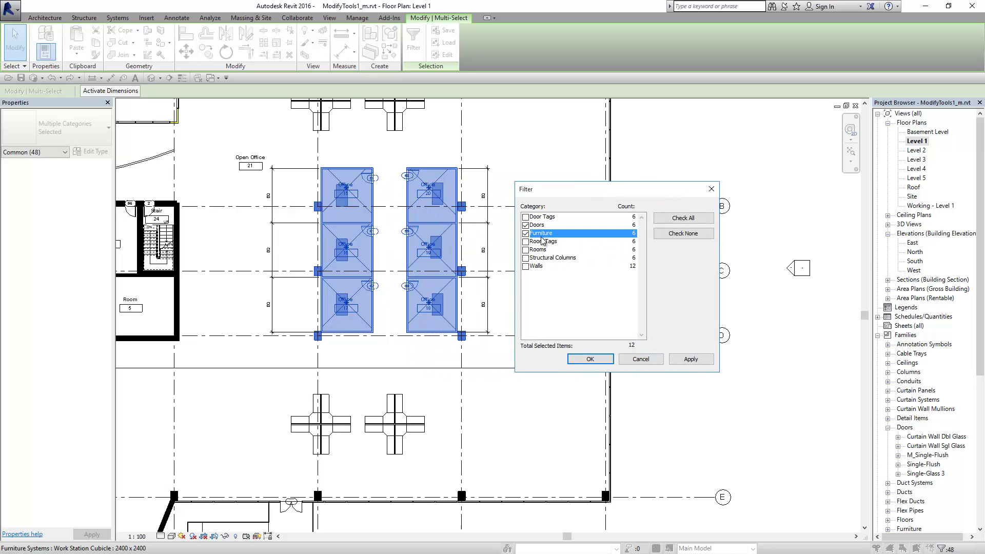
click(526, 266)
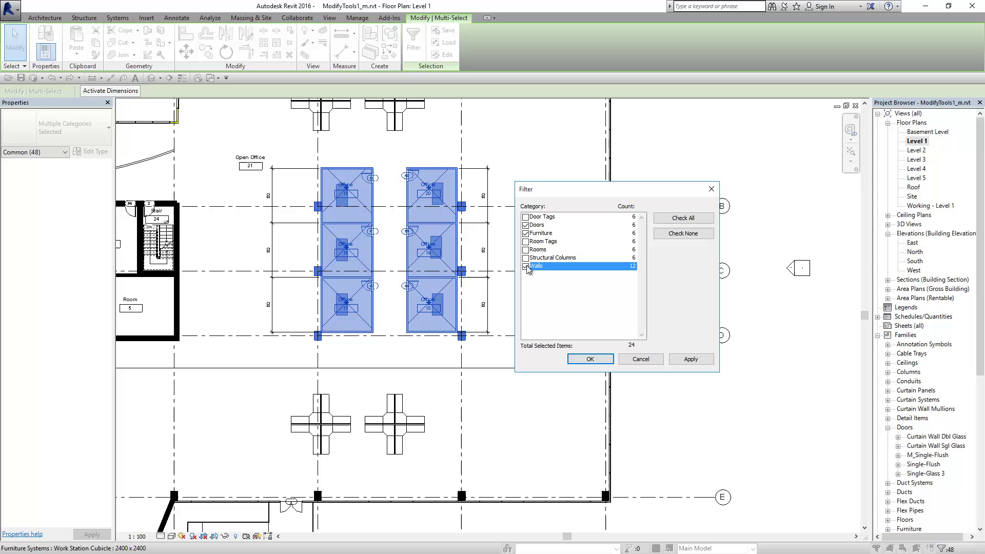
click(590, 359)
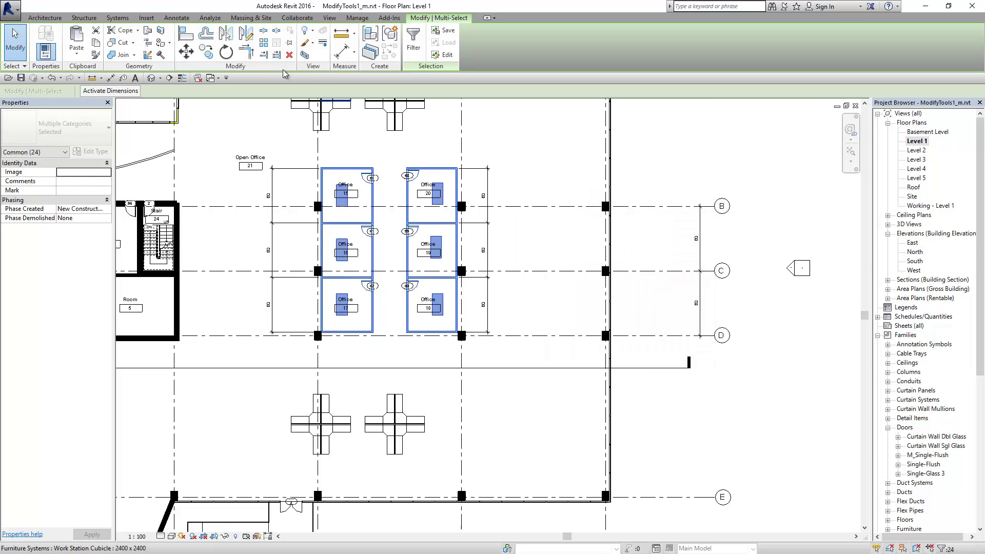
click(96, 43)
Paste the 24 office elements aligned to the Level 2 line in the North elevation, then deselect.
double_click(916, 252)
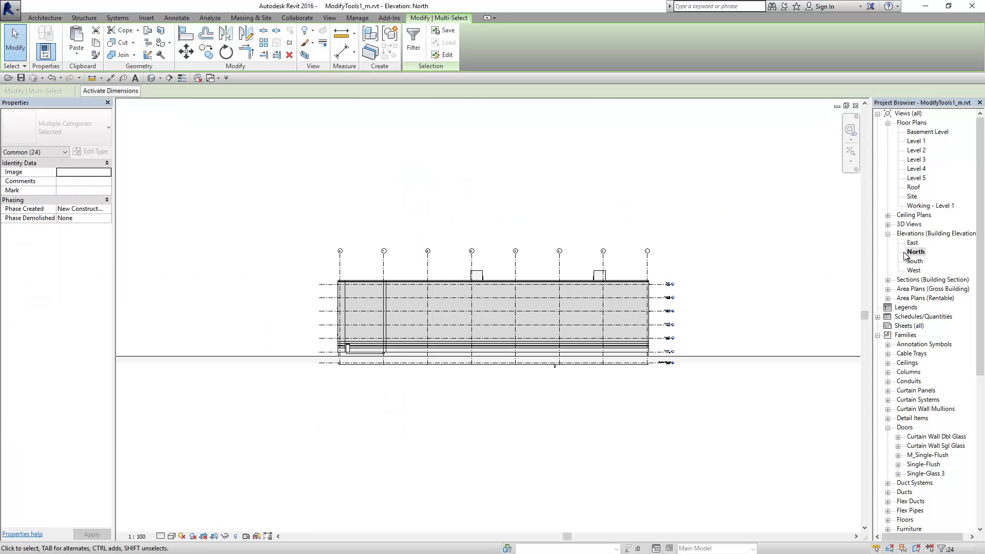
click(76, 49)
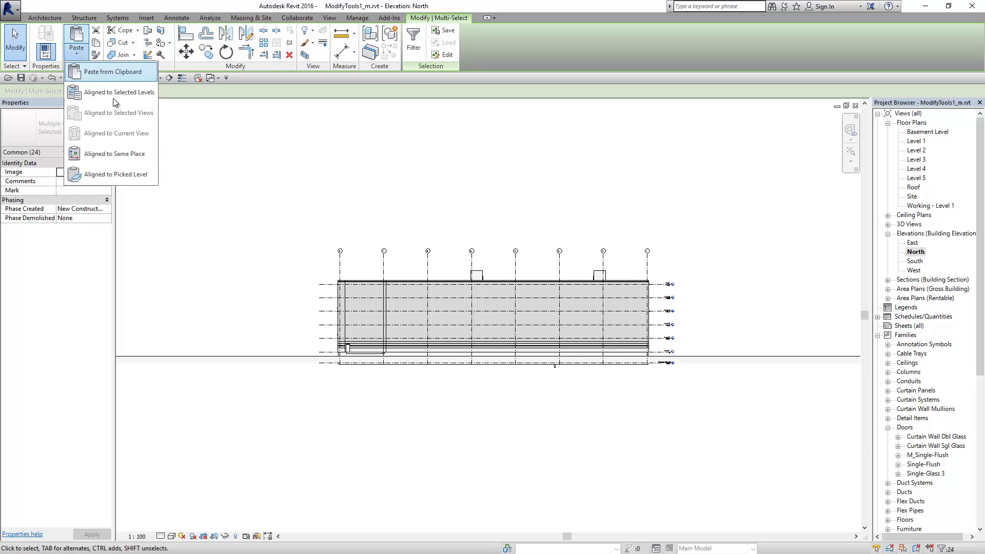
click(140, 174)
scroll(638, 341, up, 2)
scroll(633, 330, up, 2)
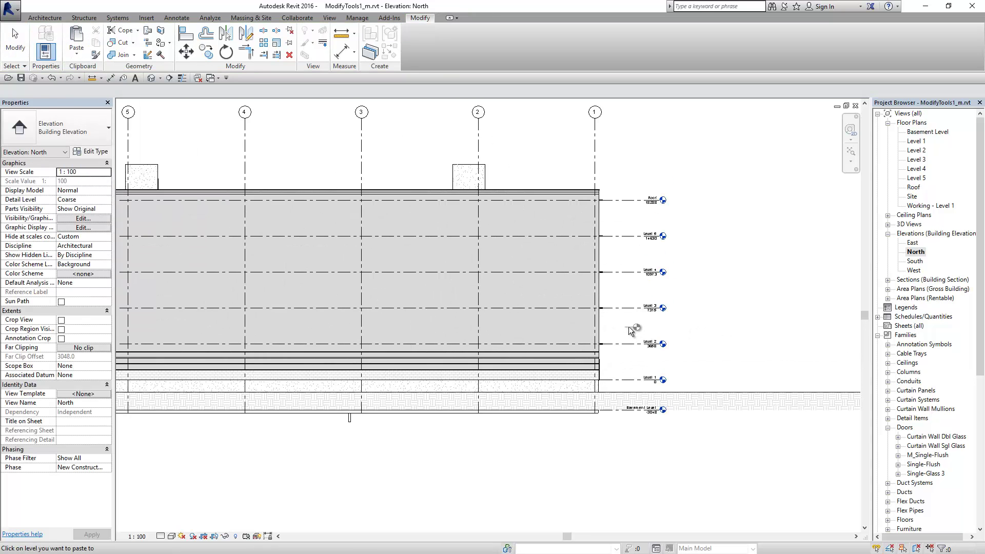
scroll(631, 315, up, 2)
scroll(631, 315, up, 2)
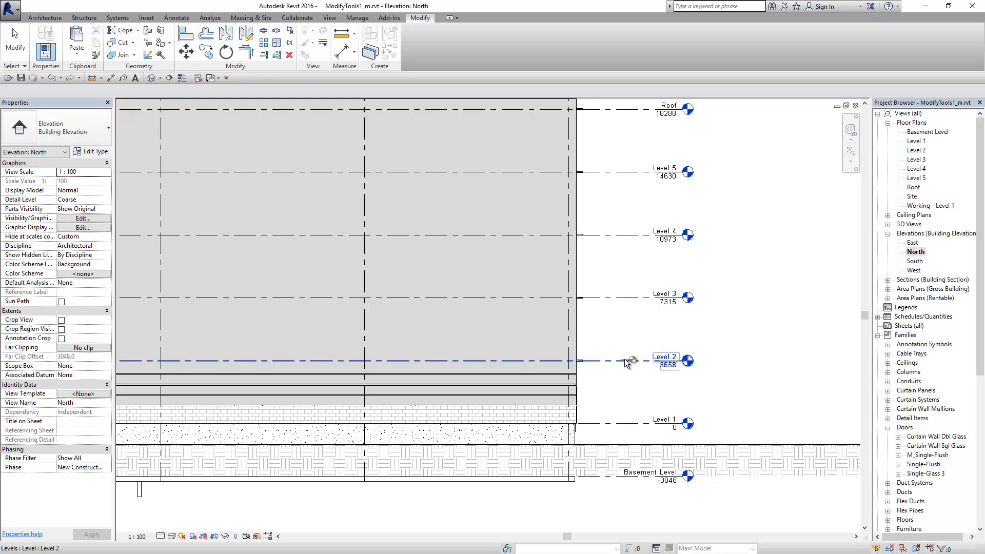
click(625, 359)
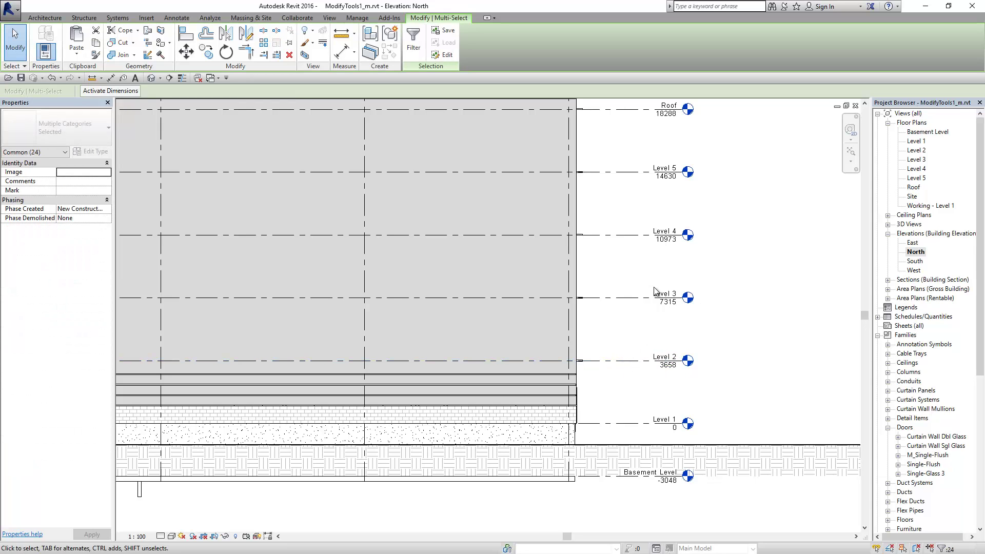
click(77, 51)
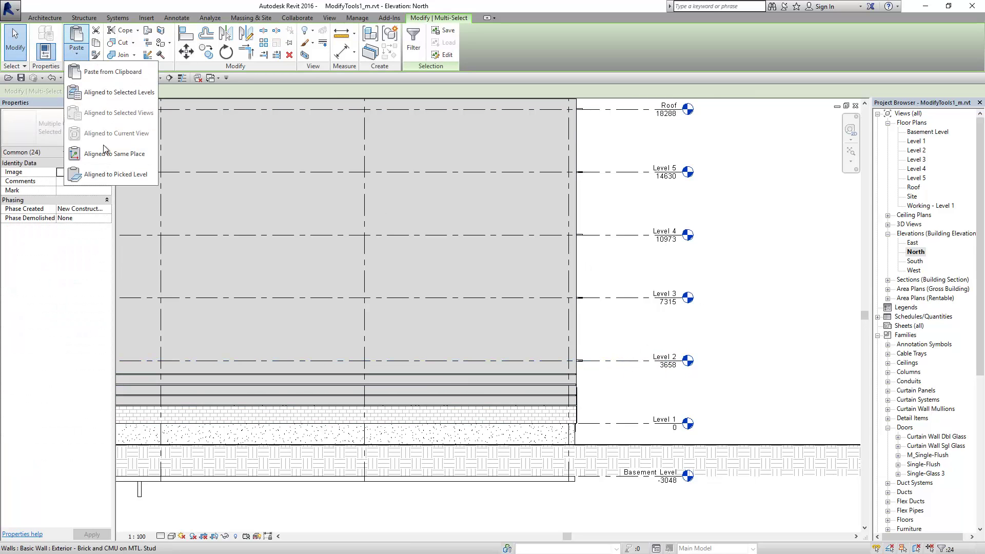
click(115, 174)
click(603, 296)
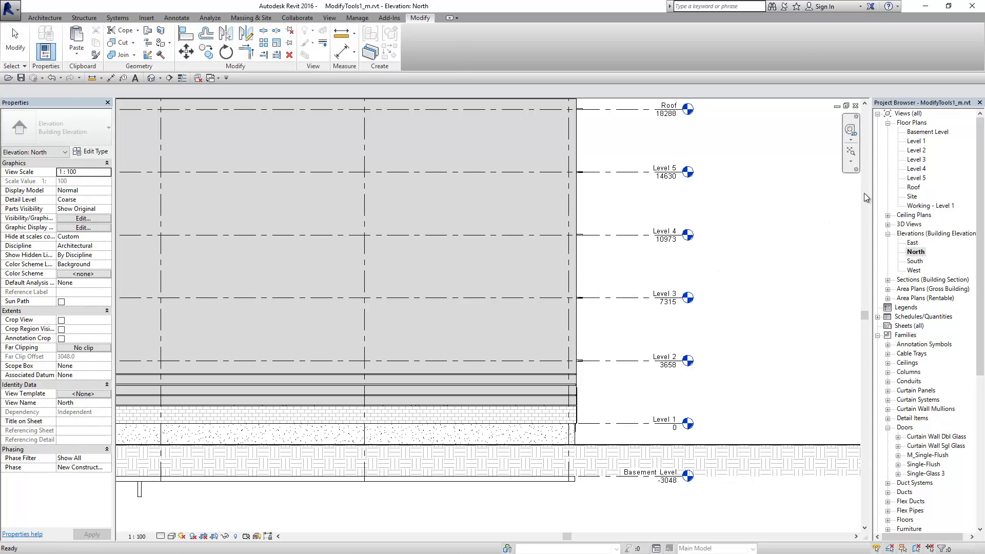
Review the Level 2 and Level 3 floor plans, then bring up the Paste options list.
double_click(917, 150)
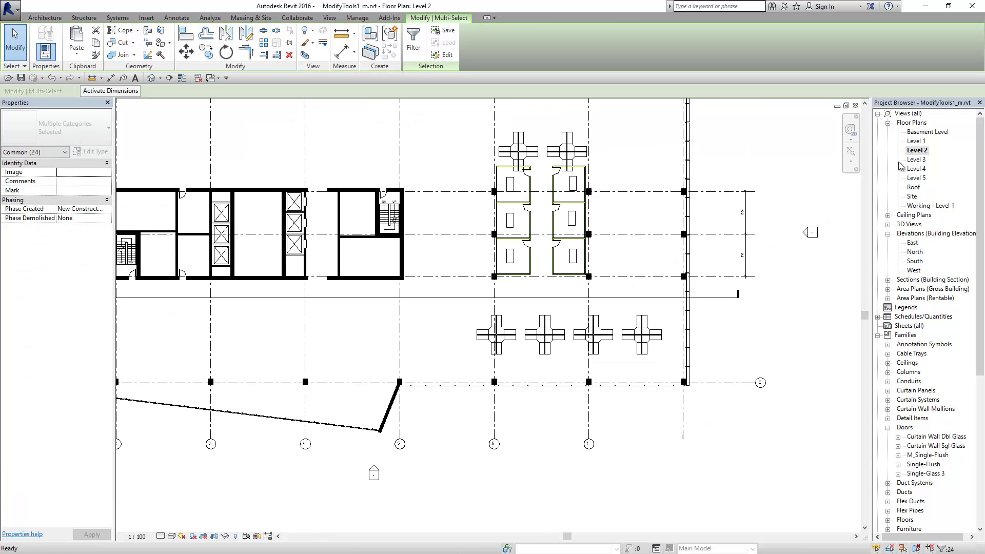
double_click(916, 159)
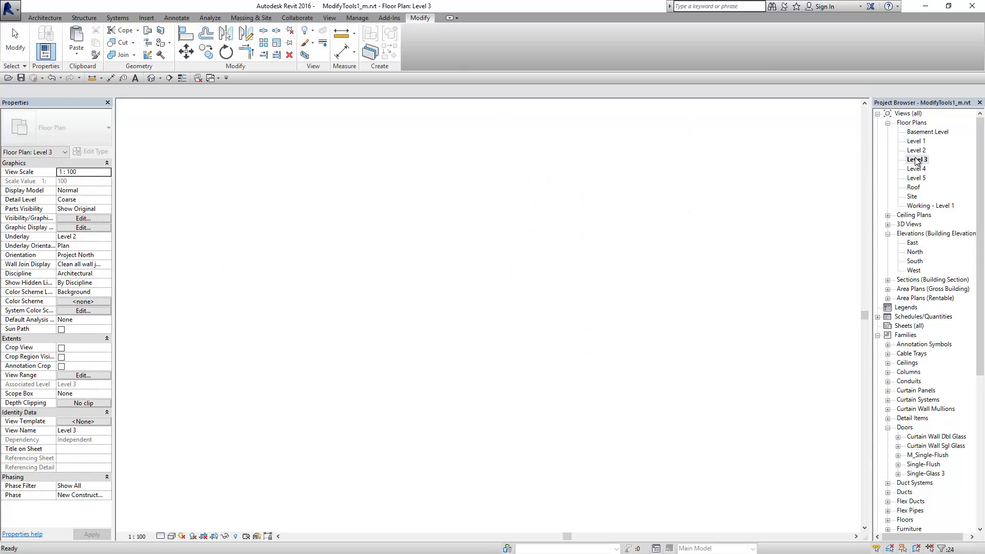
click(84, 60)
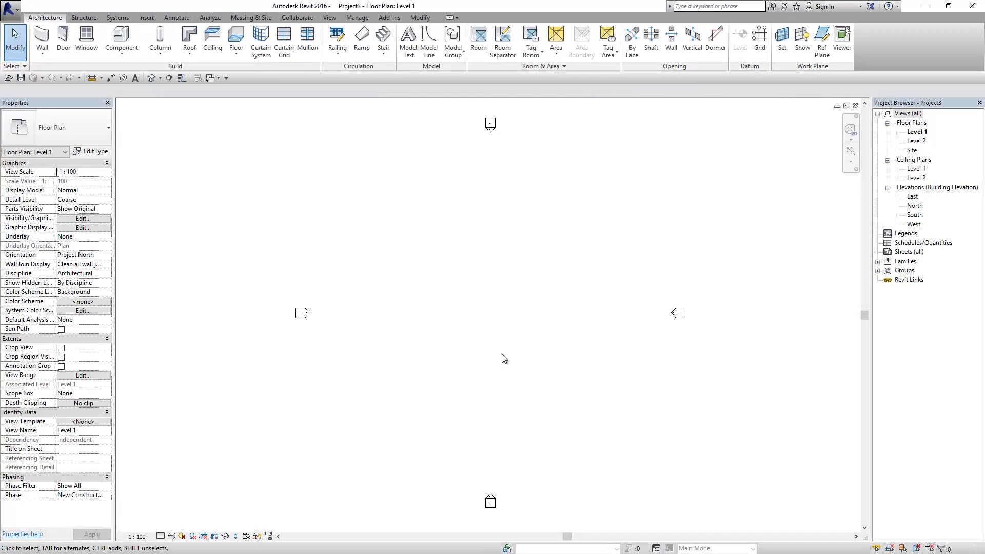
Draw one horizontal Generic - 200mm wall across the empty Level 1 plan.
middle_drag(509, 319, 506, 309)
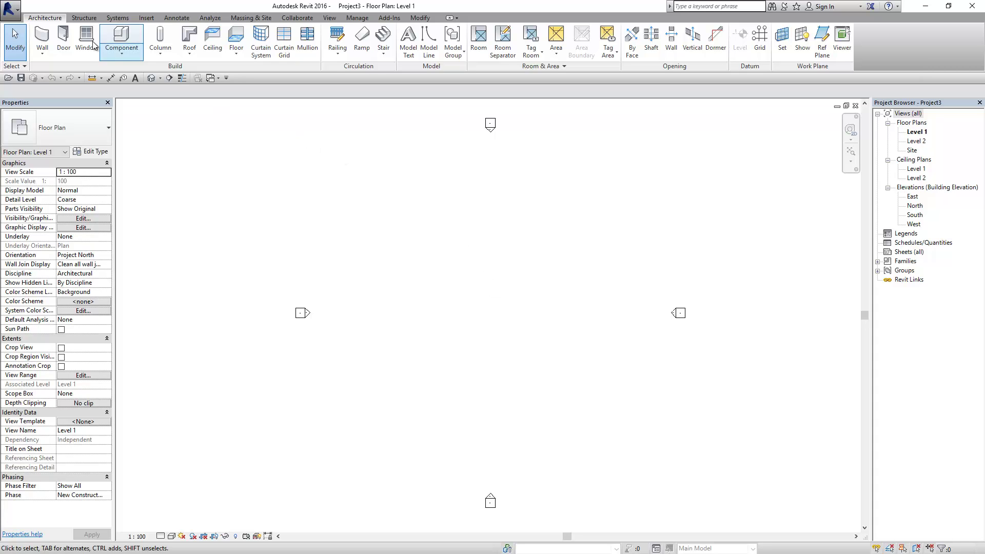
click(42, 37)
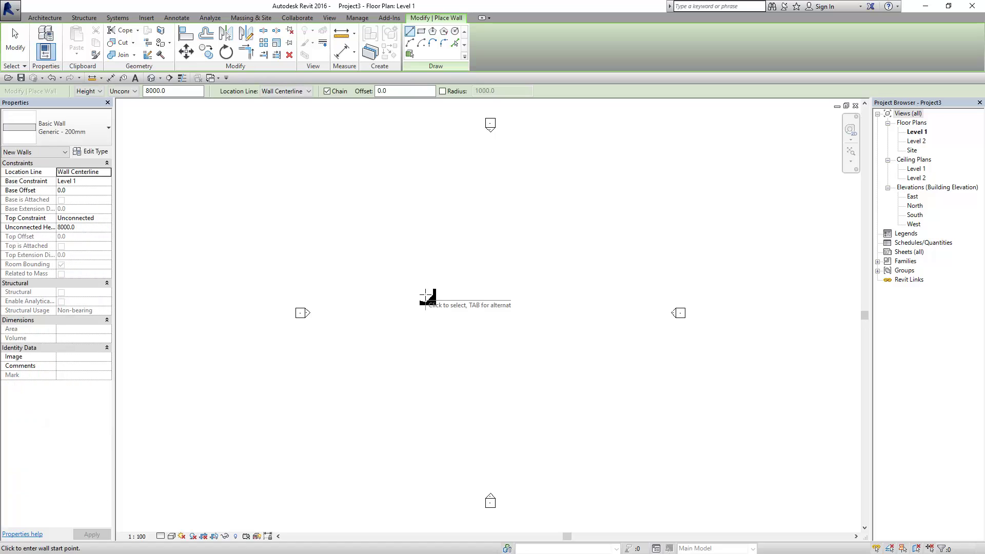
click(425, 294)
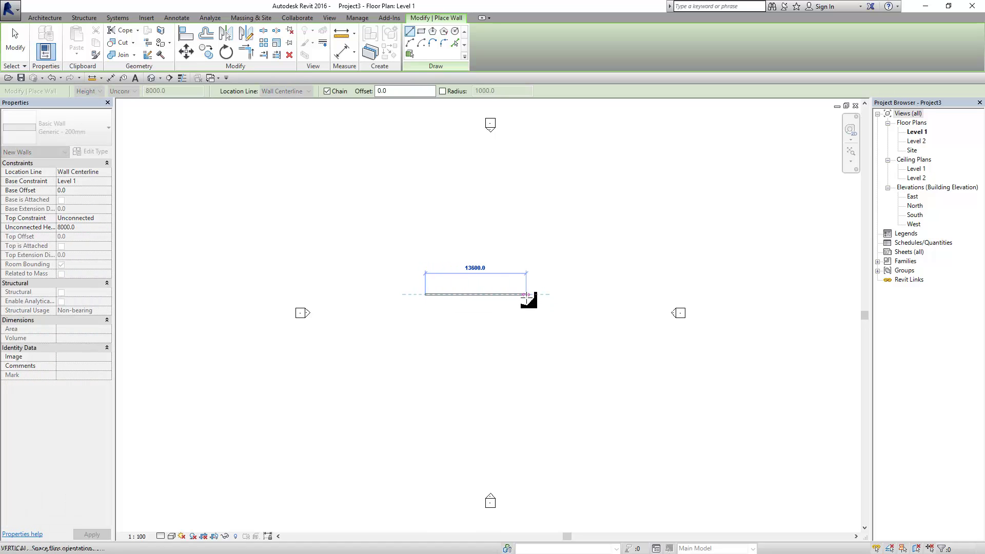
click(526, 294)
scroll(464, 290, up, 2)
key(Escape)
scroll(465, 290, up, 2)
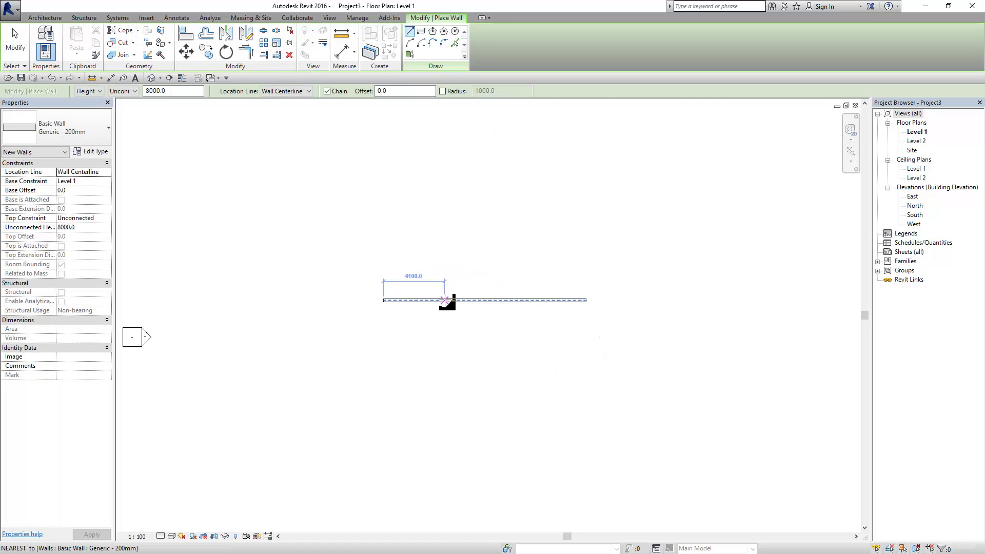
Add a short vertical wall above the horizontal wall and a long one crossing below it.
click(446, 300)
click(445, 250)
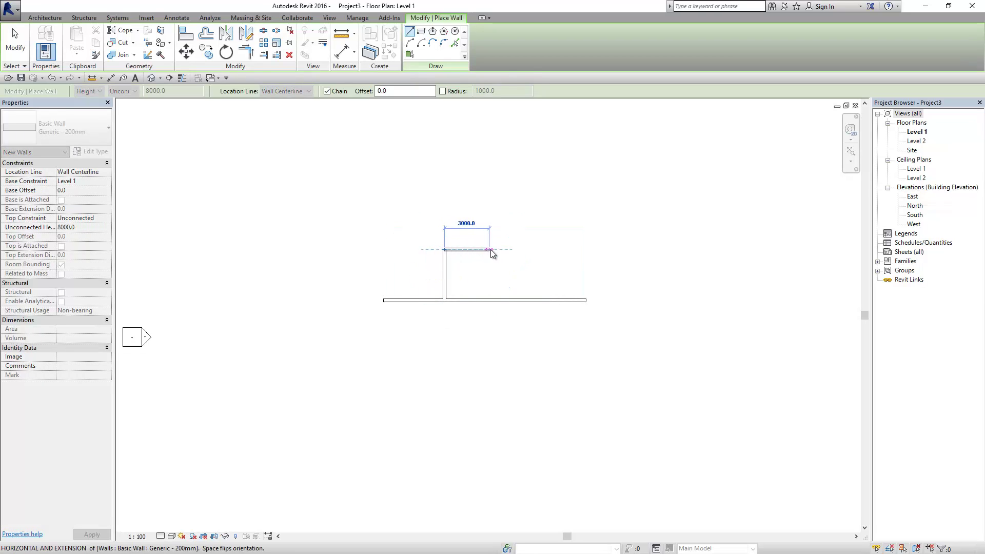
key(Escape)
click(501, 250)
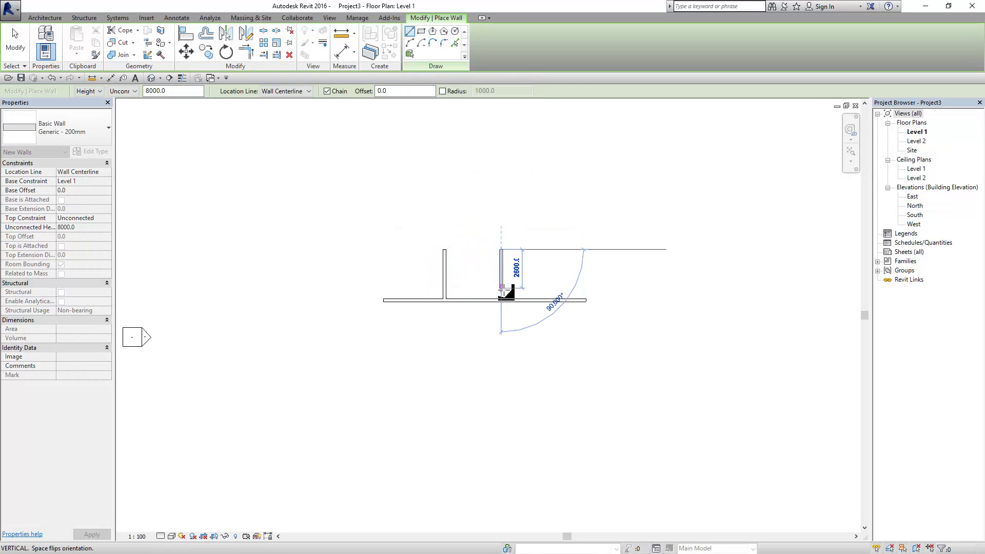
click(501, 368)
key(Escape)
key(Escape)
scroll(531, 337, up, 2)
scroll(531, 337, up, 1)
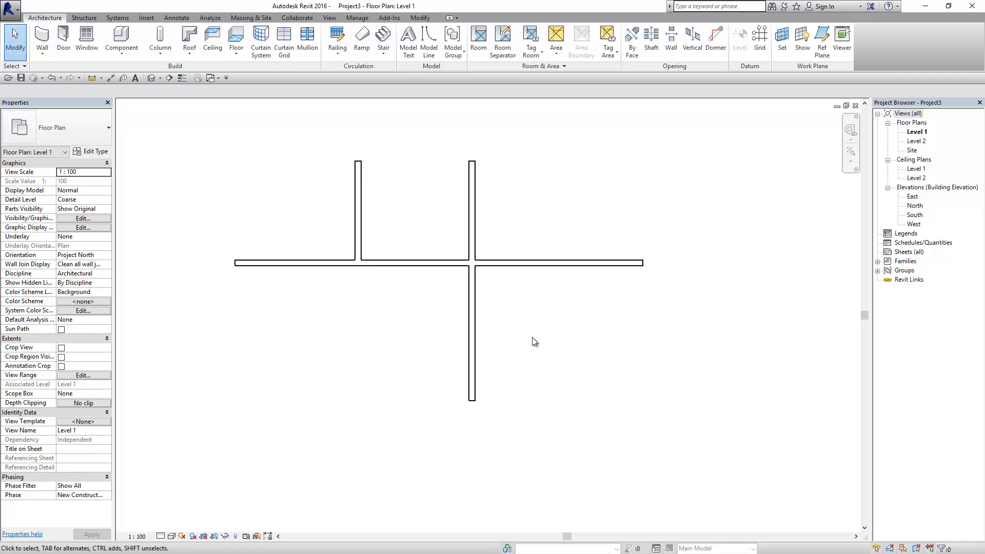
middle_drag(531, 337, 555, 353)
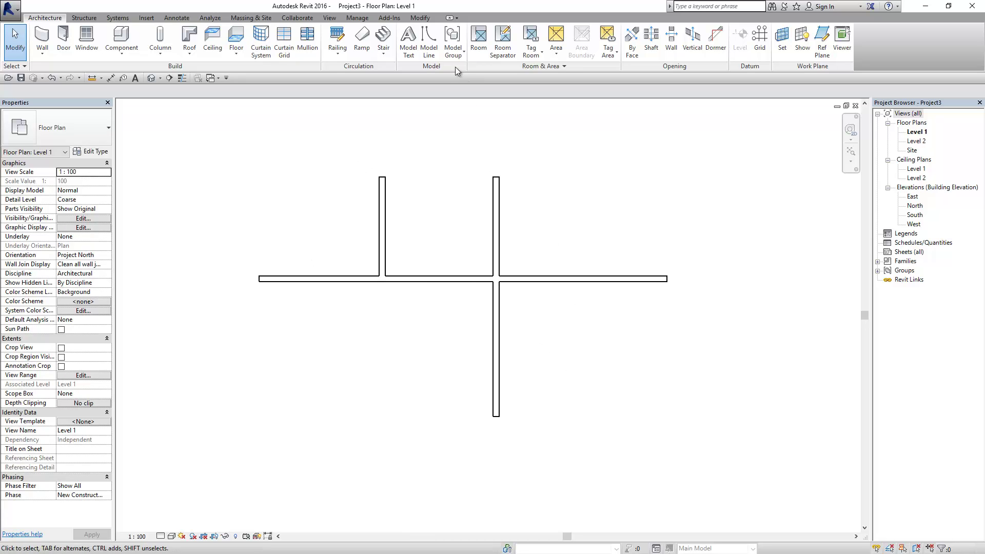
Split the long vertical wall where it crosses the horizontal wall.
click(424, 21)
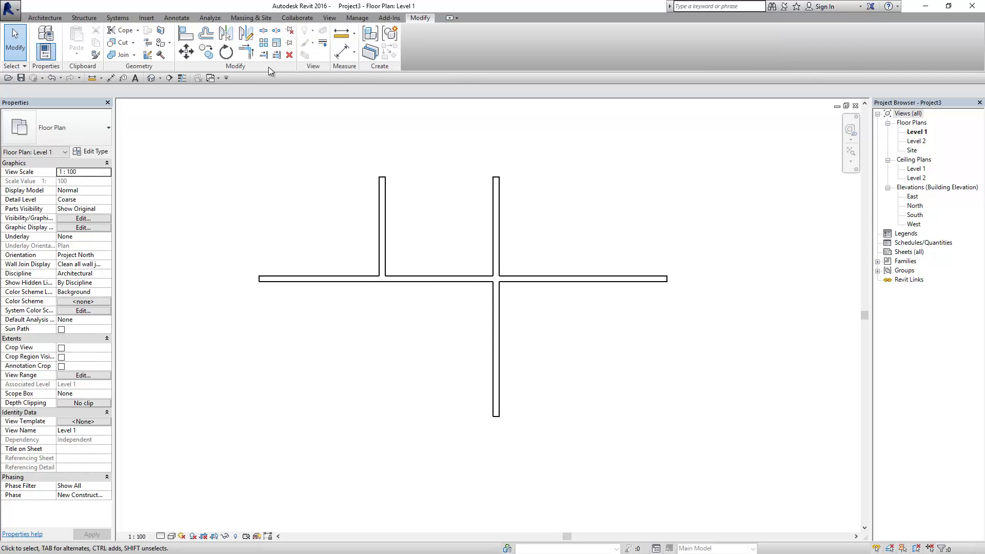
click(263, 33)
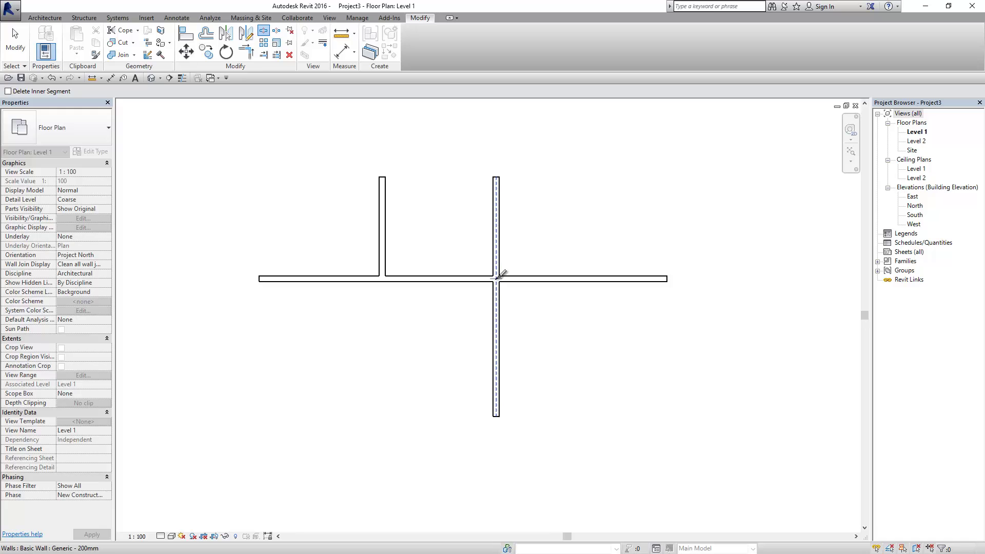
click(497, 278)
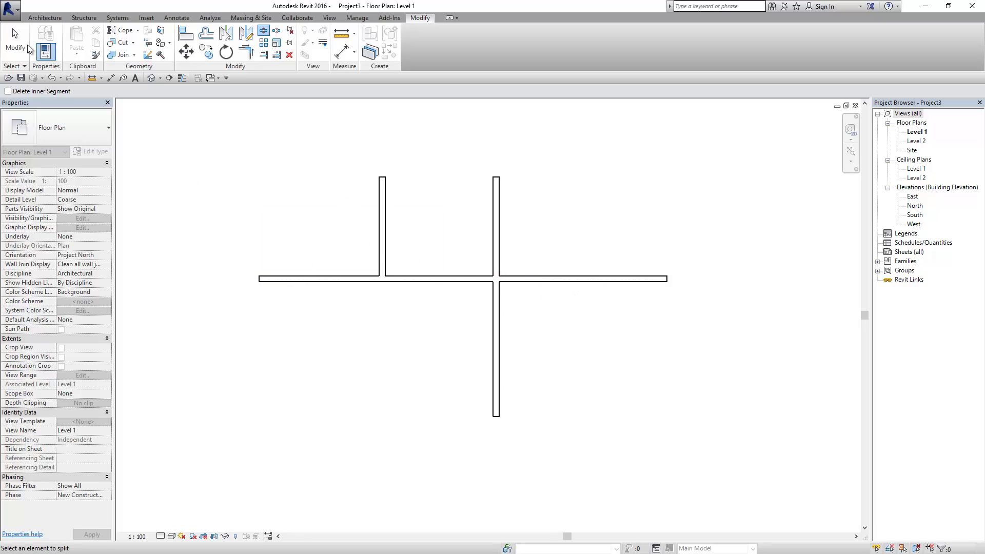
Shorten the lower vertical wall piece by dragging its top end downward.
click(26, 47)
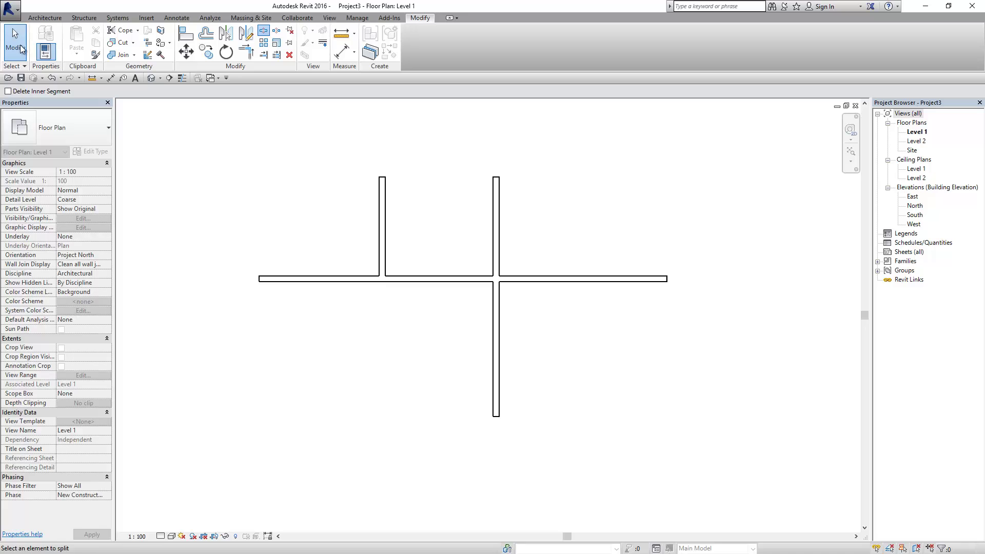
click(501, 324)
drag(497, 279, 496, 313)
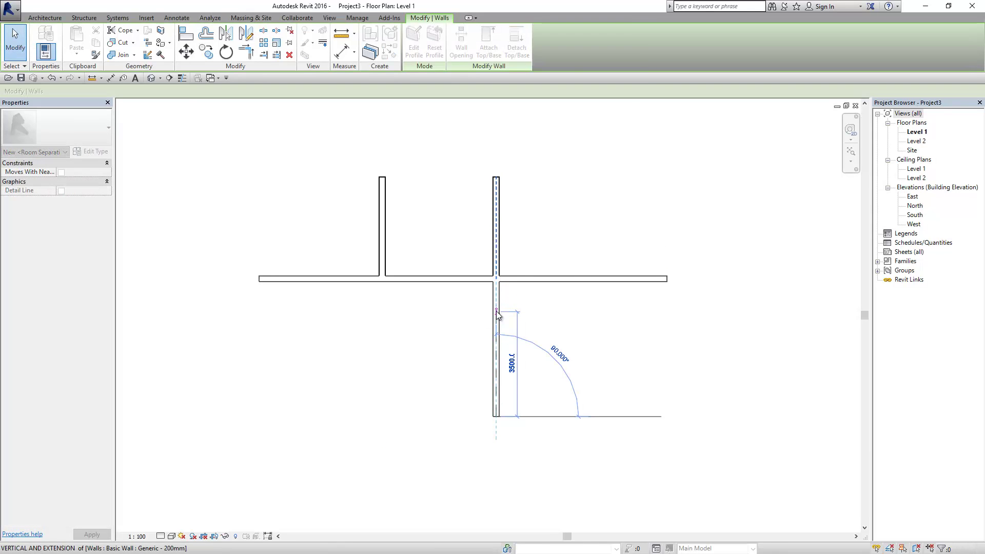
click(611, 331)
scroll(549, 331, up, 2)
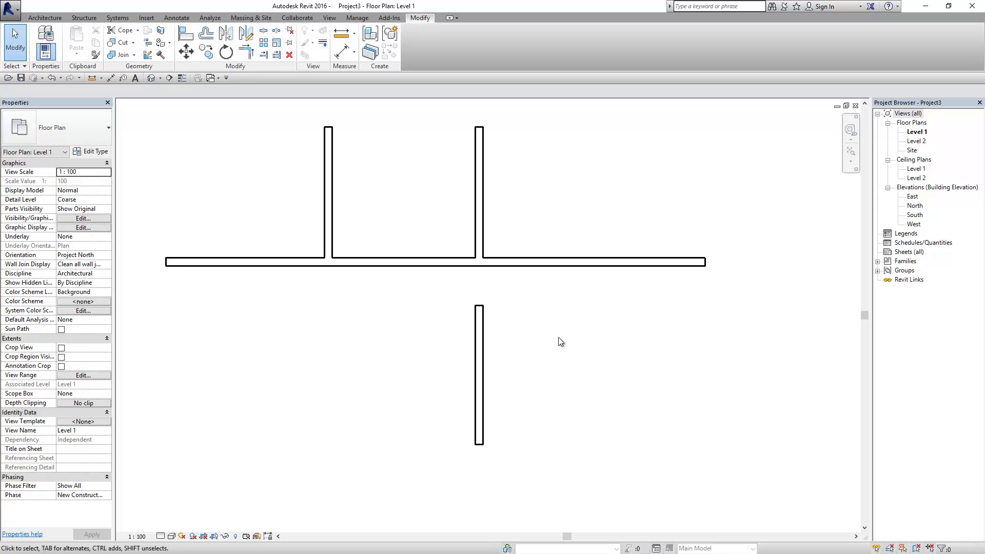
middle_drag(559, 338, 568, 343)
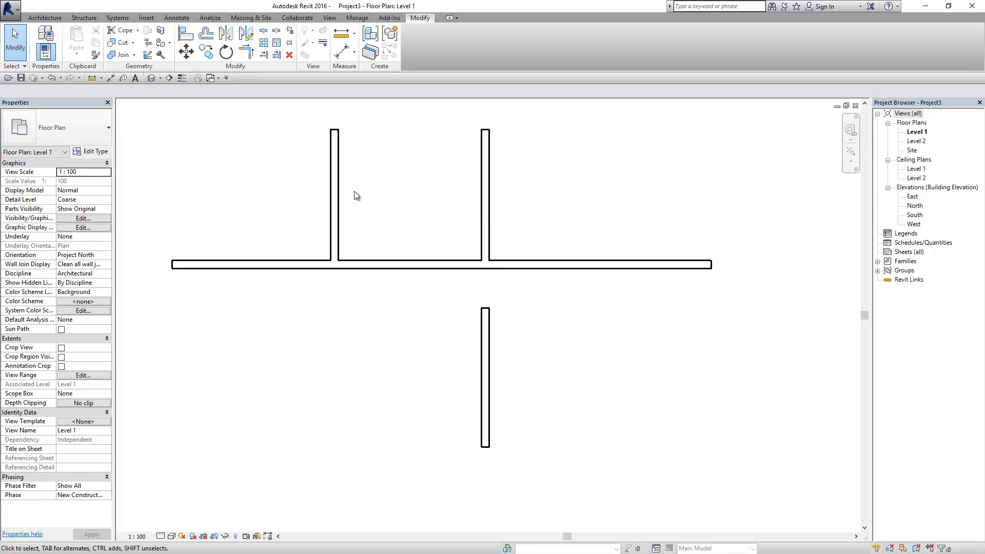
Split the horizontal wall with Delete Inner Segment, removing the stretch between the two junctions.
click(263, 30)
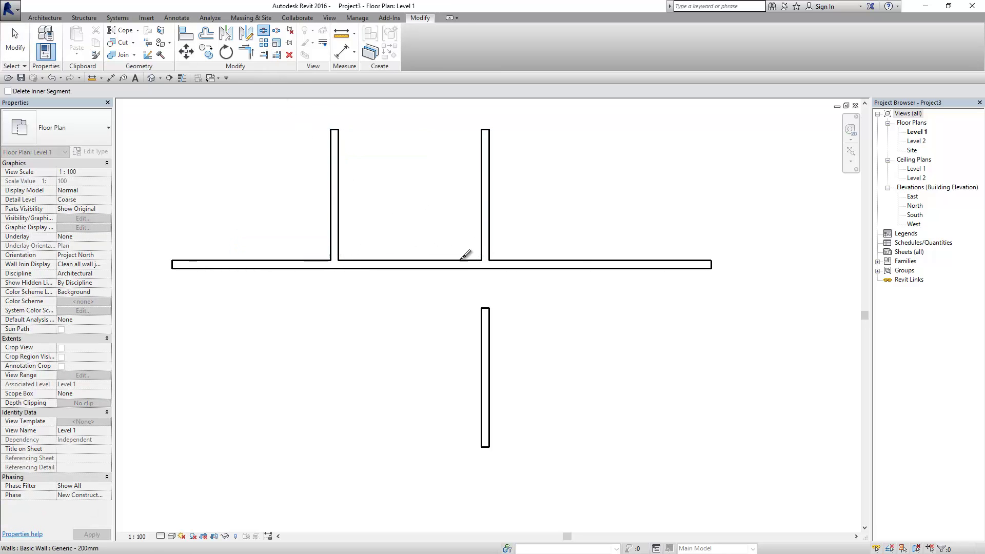
click(46, 91)
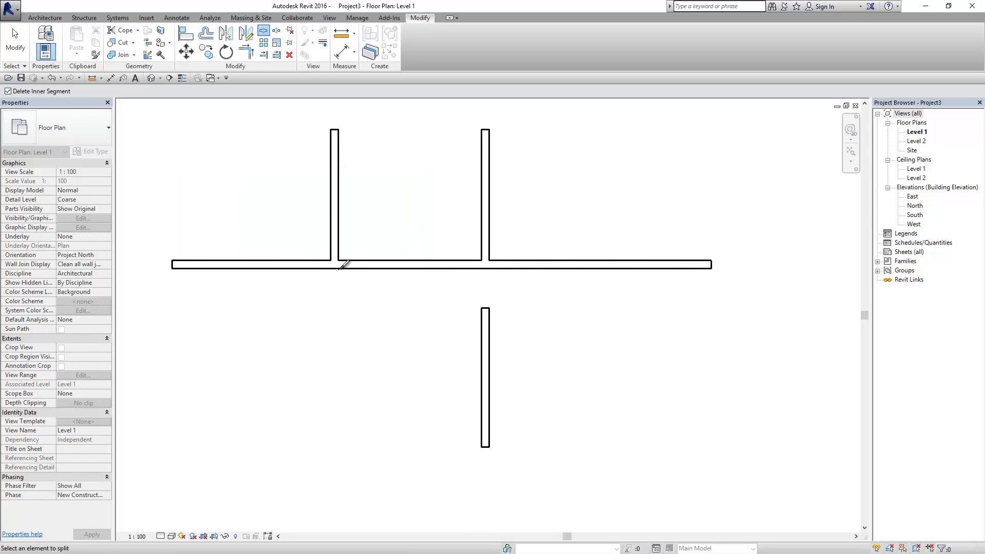
click(335, 262)
click(486, 262)
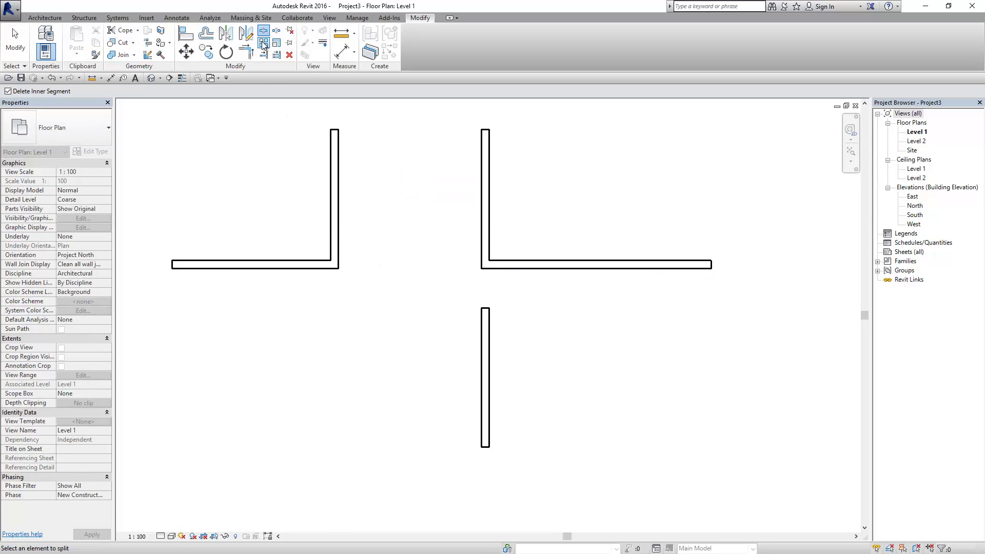
click(276, 33)
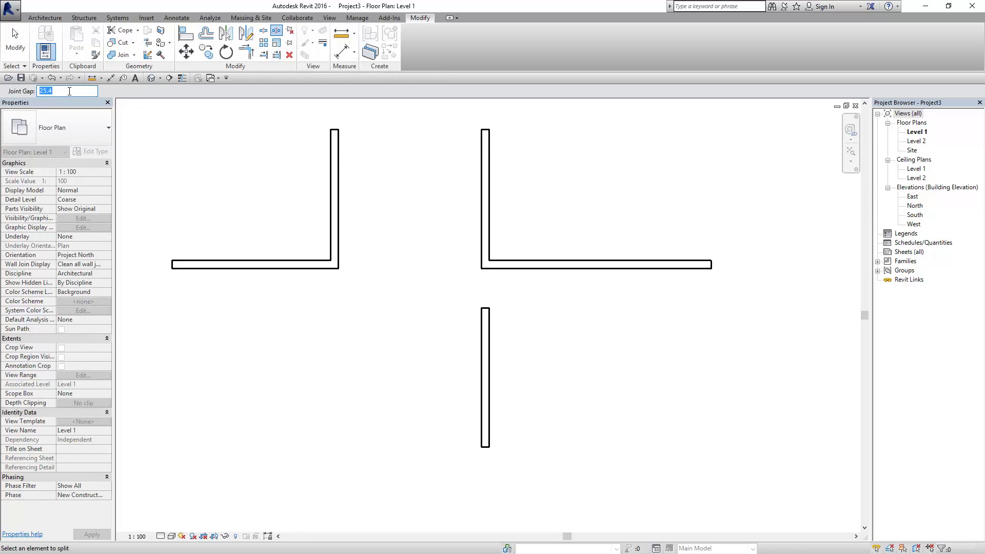
Split both corners' horizontal walls with a 300 mm joint gap, dismissing the invalid 500 value.
text(00.0)
click(245, 262)
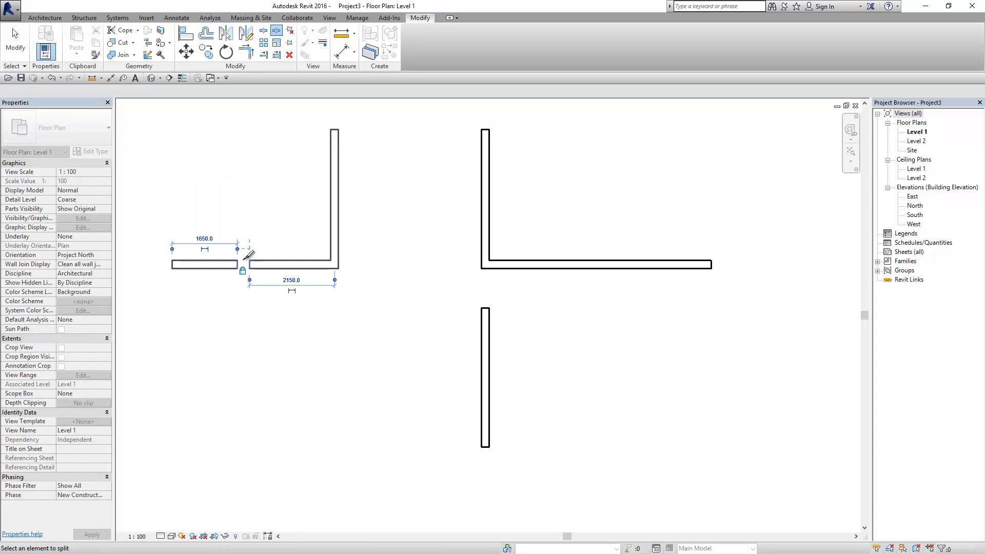
double_click(73, 91)
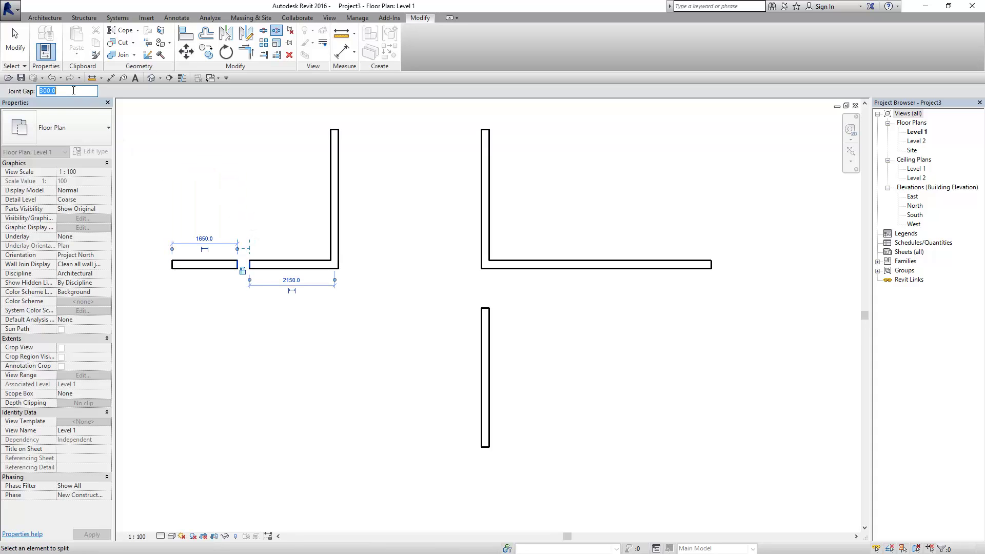
text(500)
key(Return)
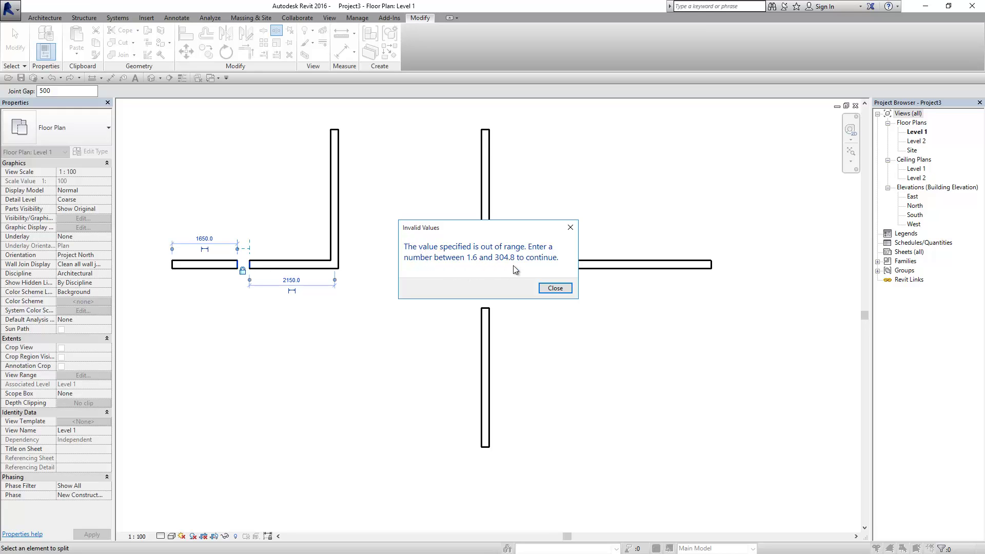
click(554, 288)
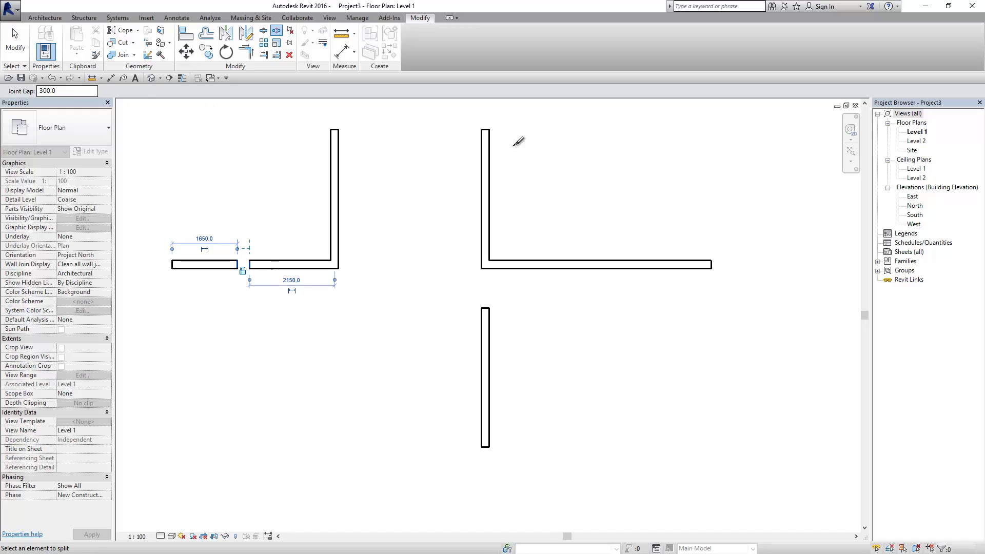
click(621, 262)
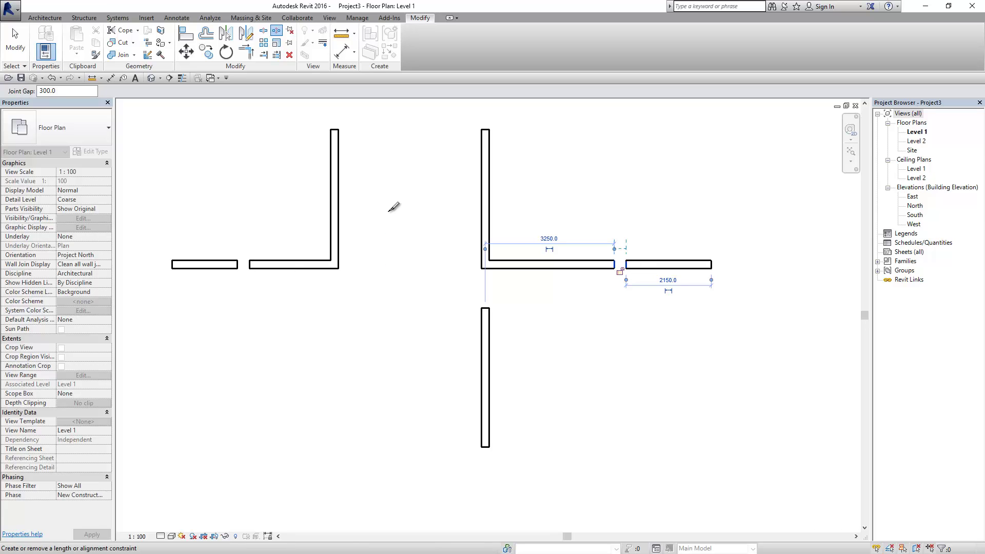
Shorten the right corner's horizontal wall to 2400 and begin editing its 1150 gap dimension.
click(15, 39)
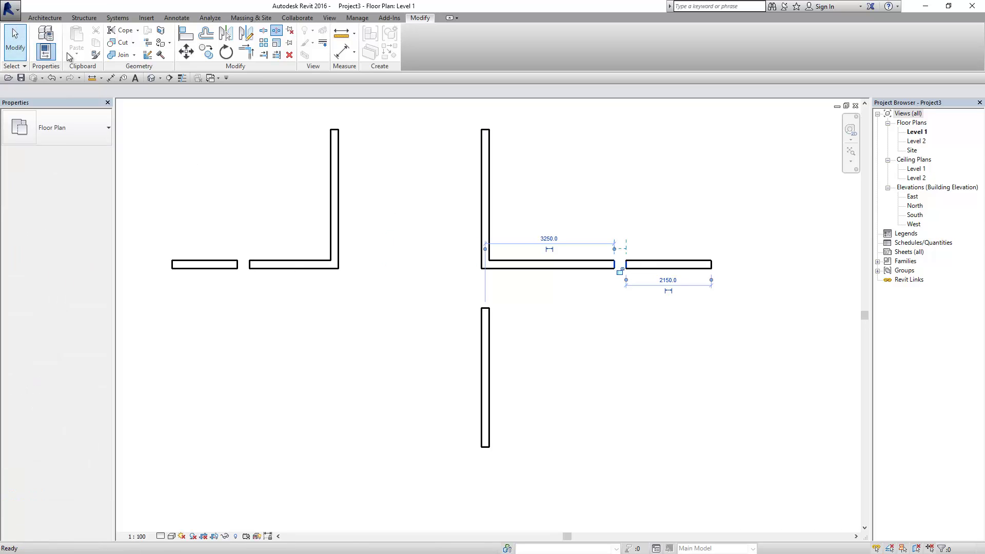
click(599, 263)
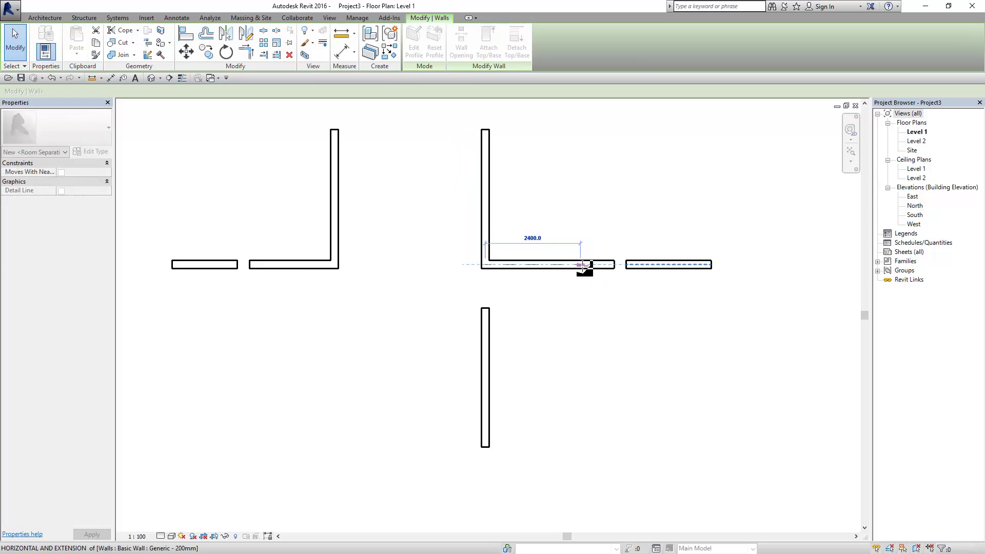
drag(611, 264, 581, 266)
click(645, 333)
click(578, 269)
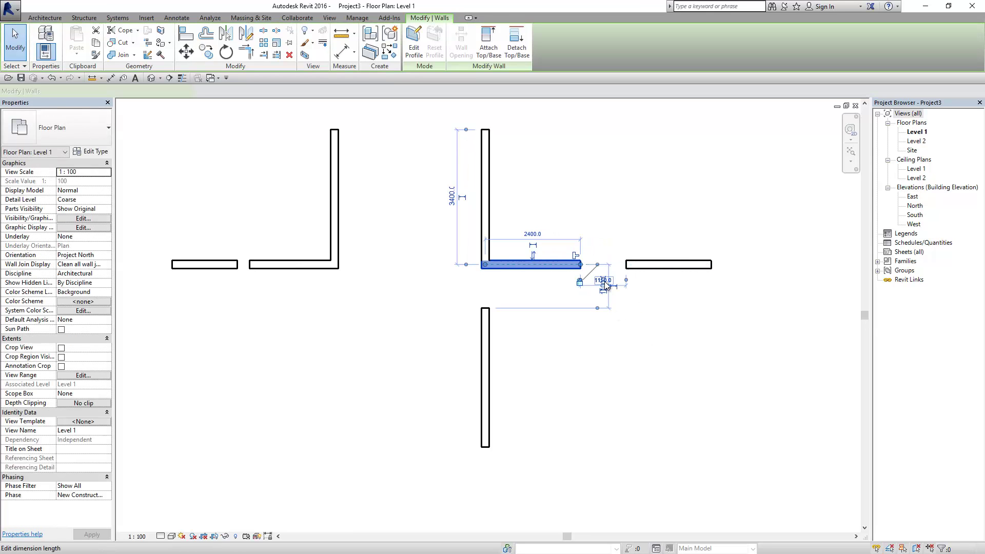
scroll(616, 278, up, 5)
click(584, 294)
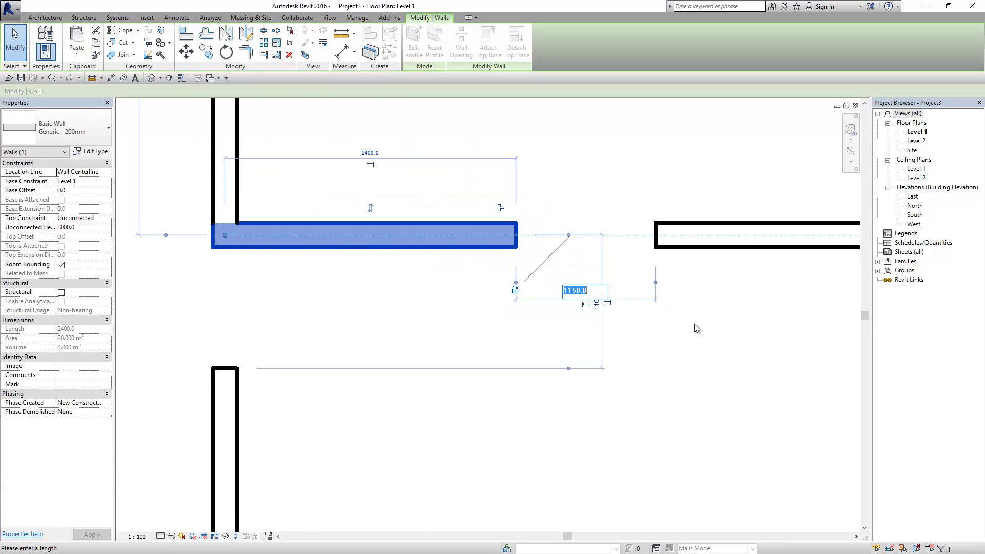
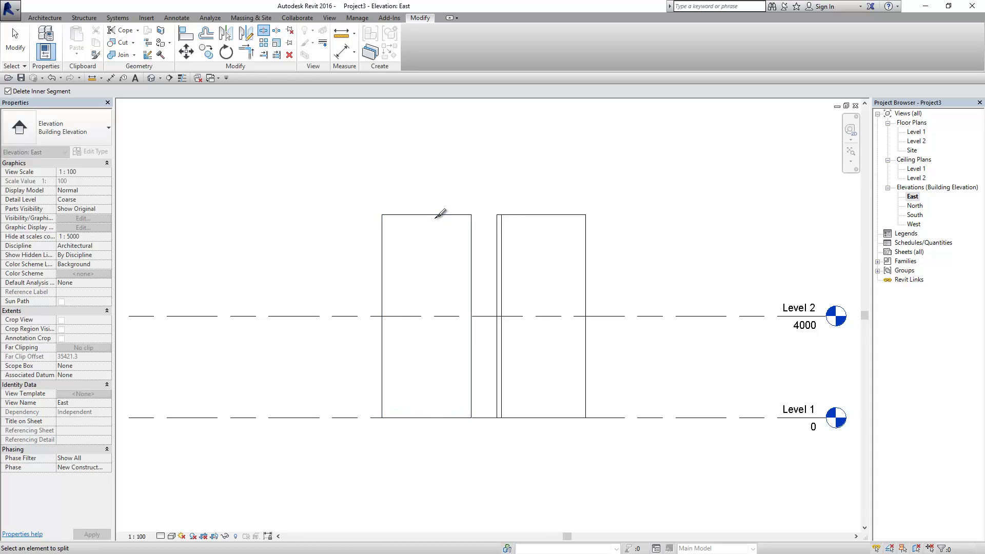
Split the left wall at Level 2 with Delete Inner Segment unchecked, undoing the deleted piece.
click(433, 215)
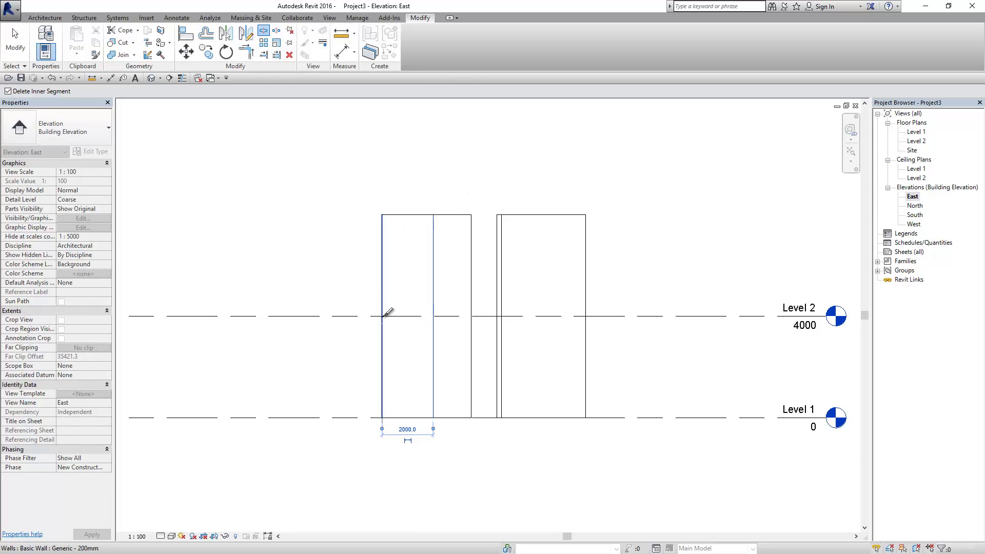
key(Delete)
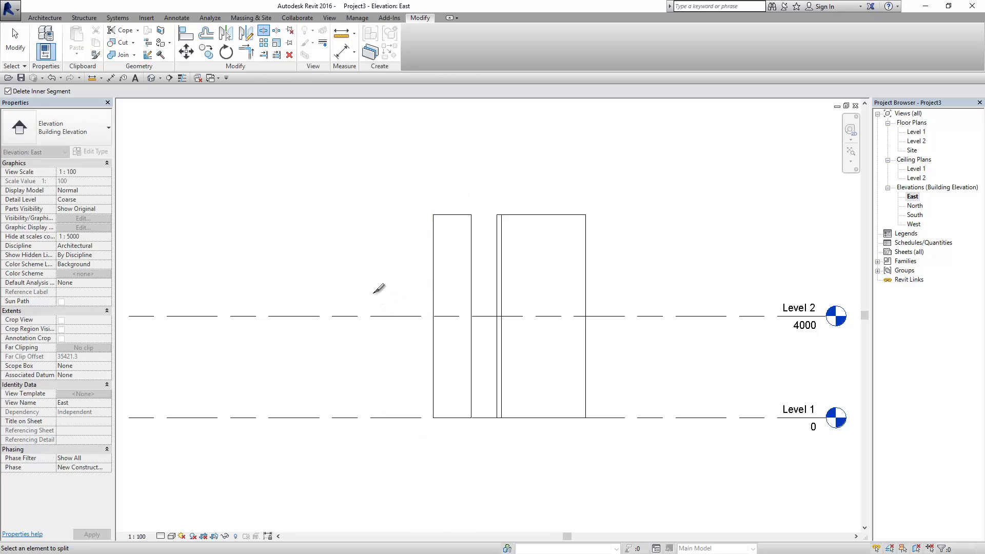
key(ctrl+z)
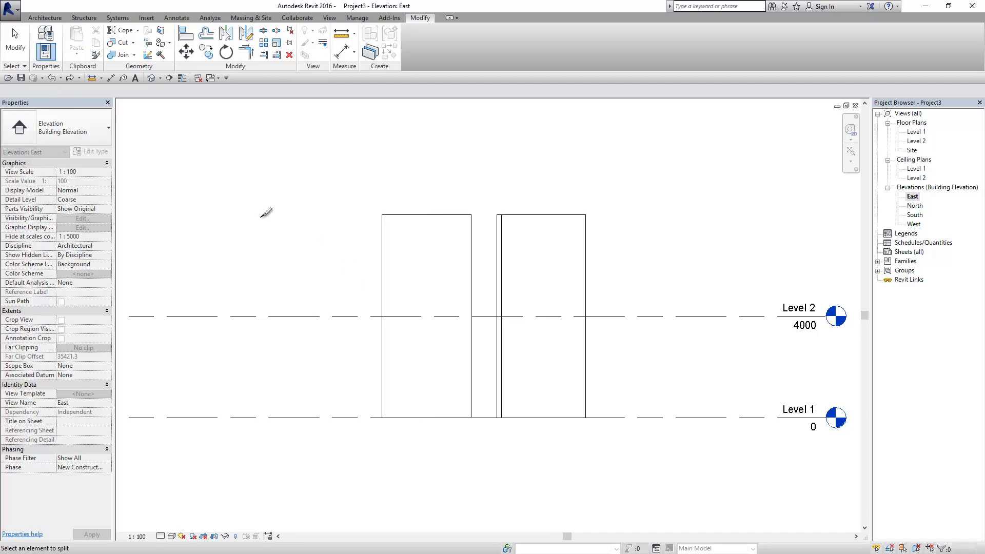
click(50, 91)
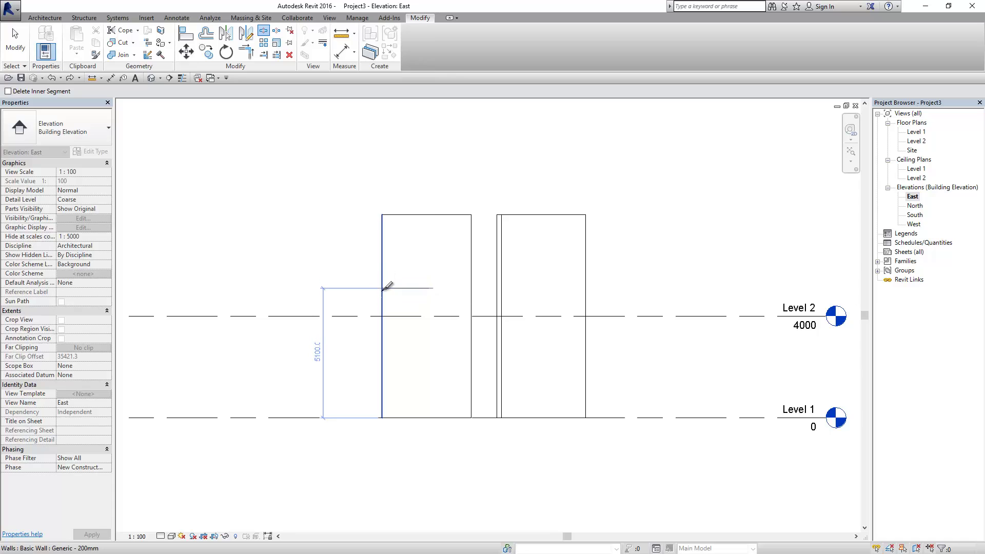
click(383, 315)
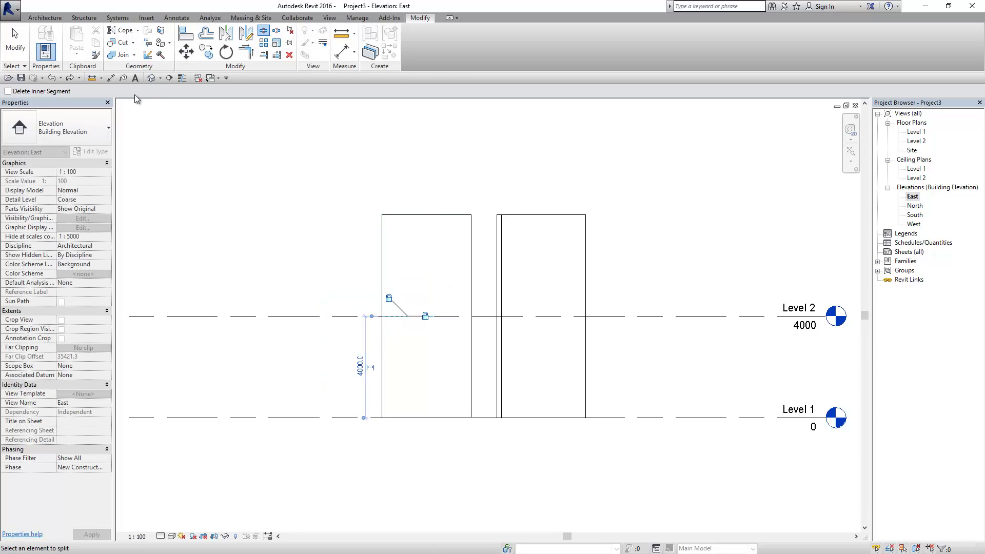
Select the upper and lower wall parts and the adjacent 1500-wide wall to check the split.
click(16, 41)
click(410, 259)
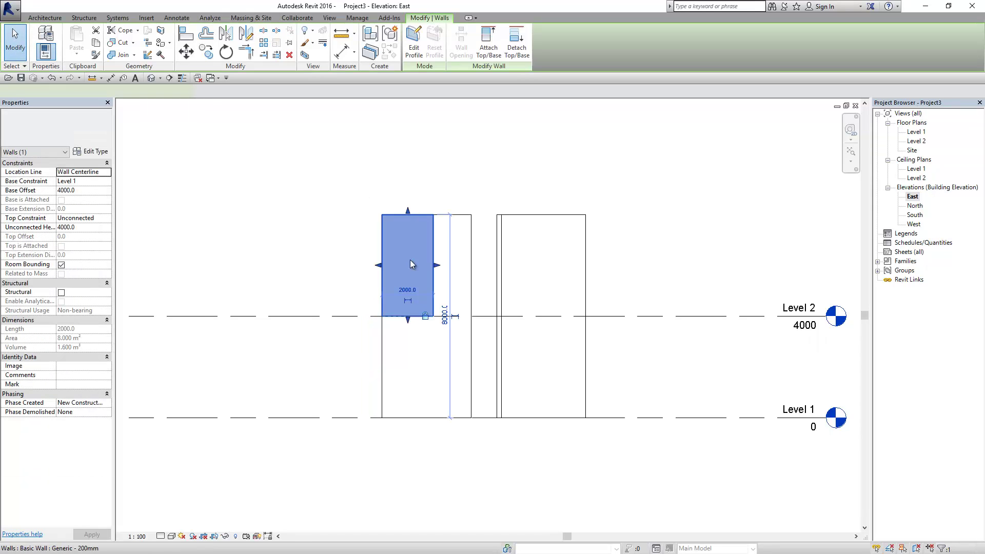
click(382, 338)
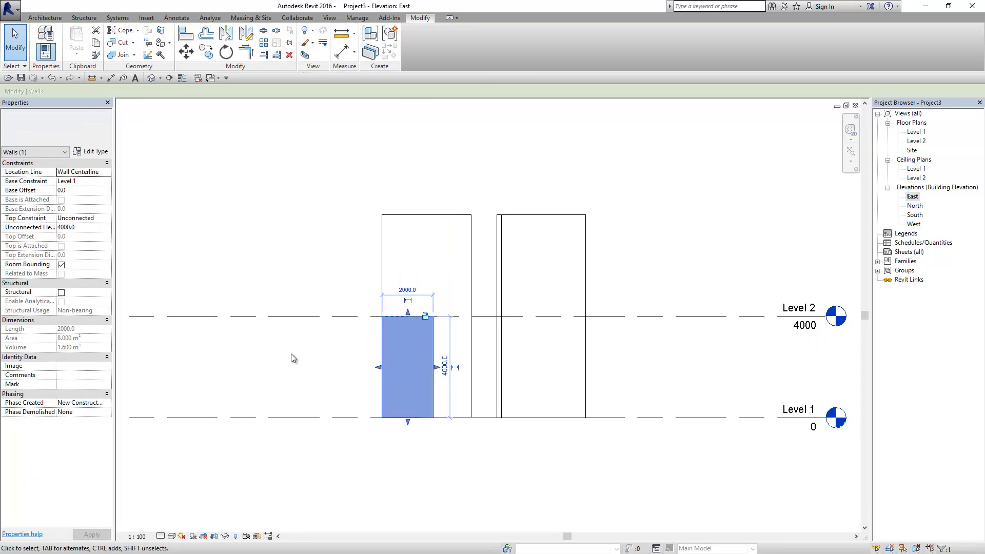
click(291, 353)
click(453, 216)
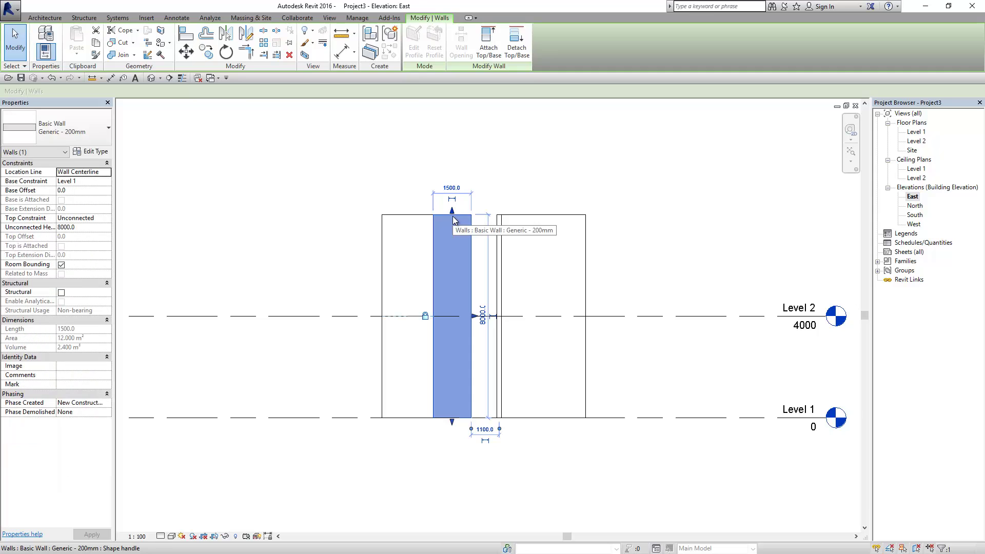
click(458, 197)
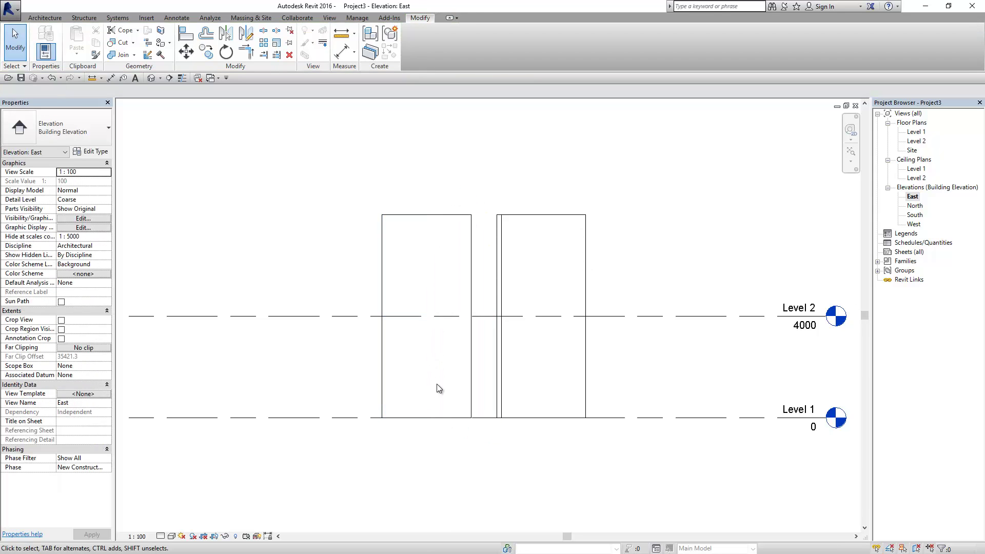
Open the Level 1 floor plan and zoom it to fit.
double_click(913, 132)
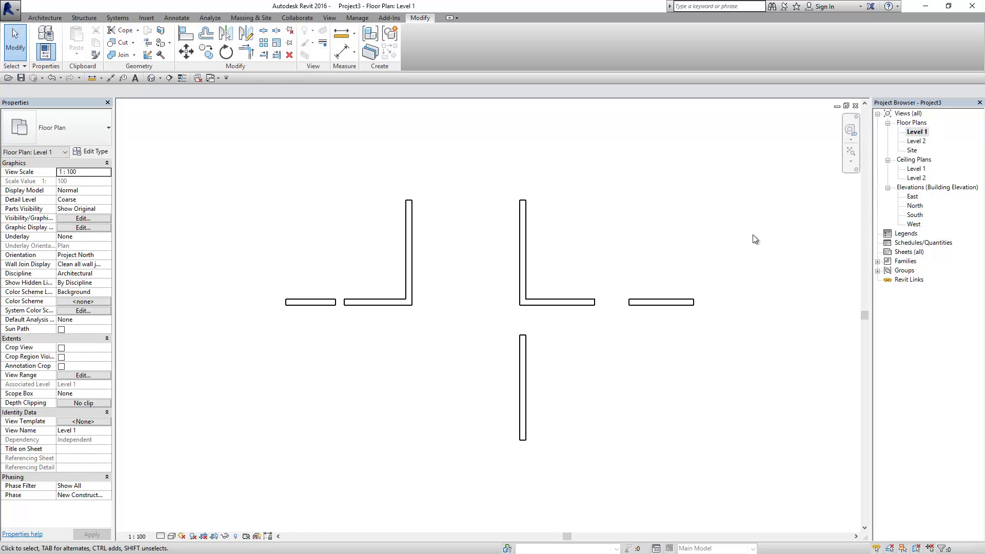
key(z)
key(f)
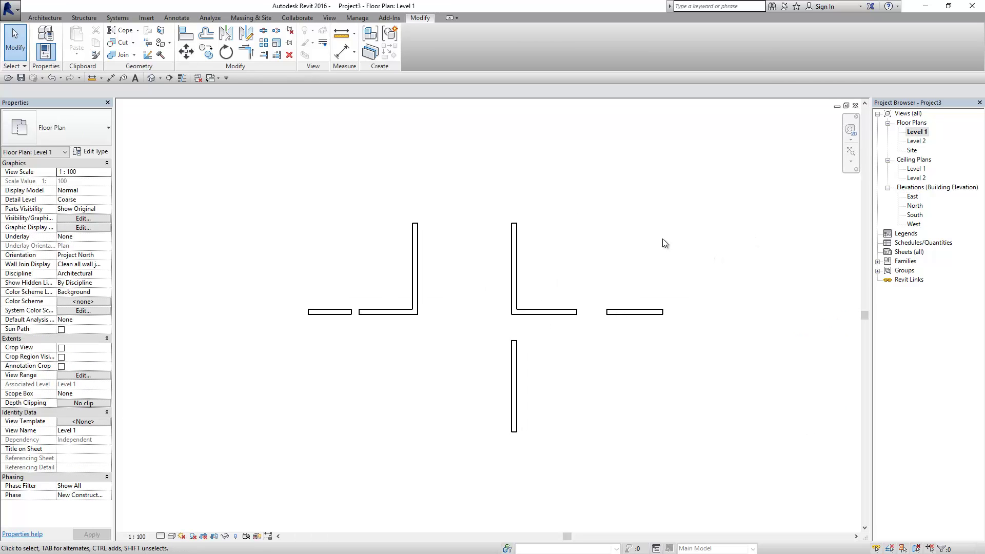
Browse the Architecture, Structure and Systems tabs, then start a new floor from Architecture.
click(45, 18)
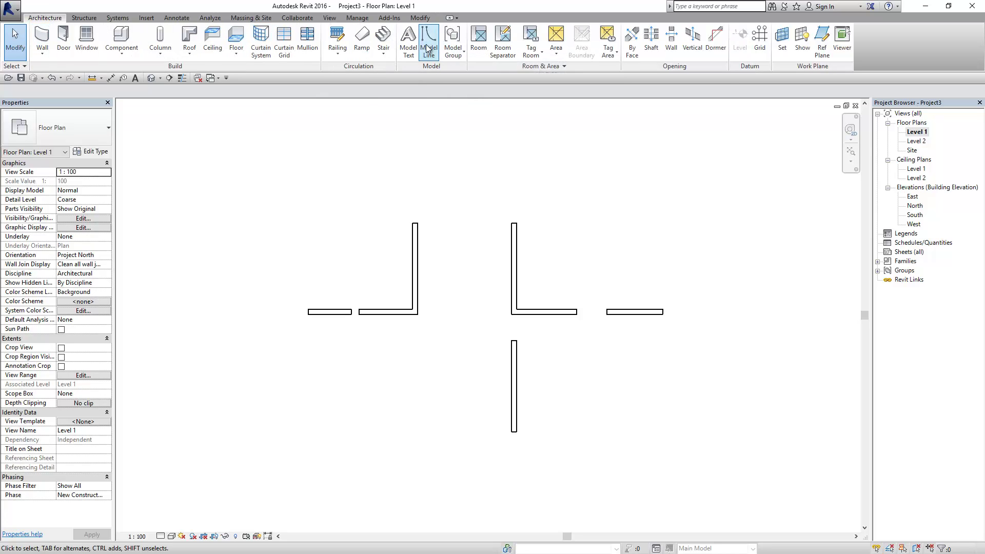
click(90, 18)
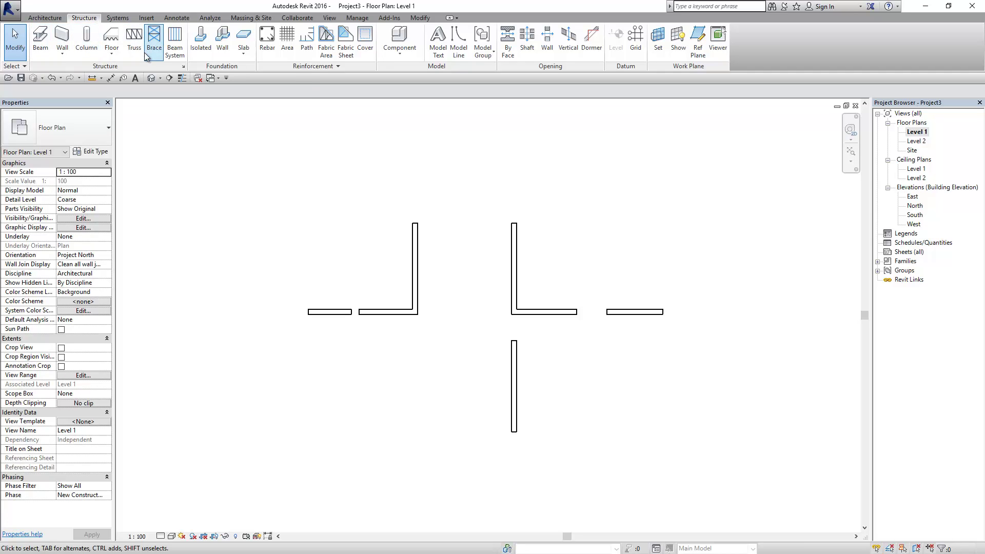
click(121, 19)
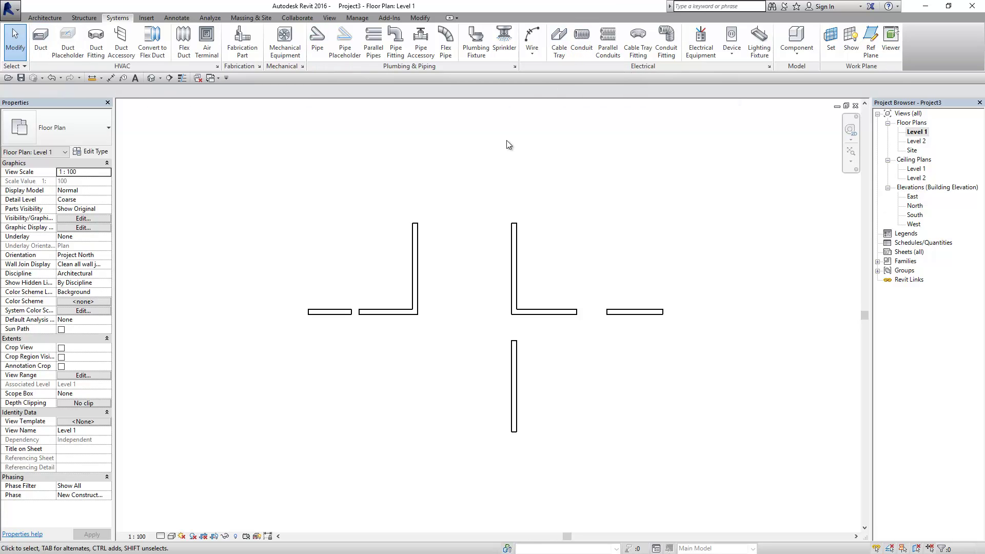
click(56, 21)
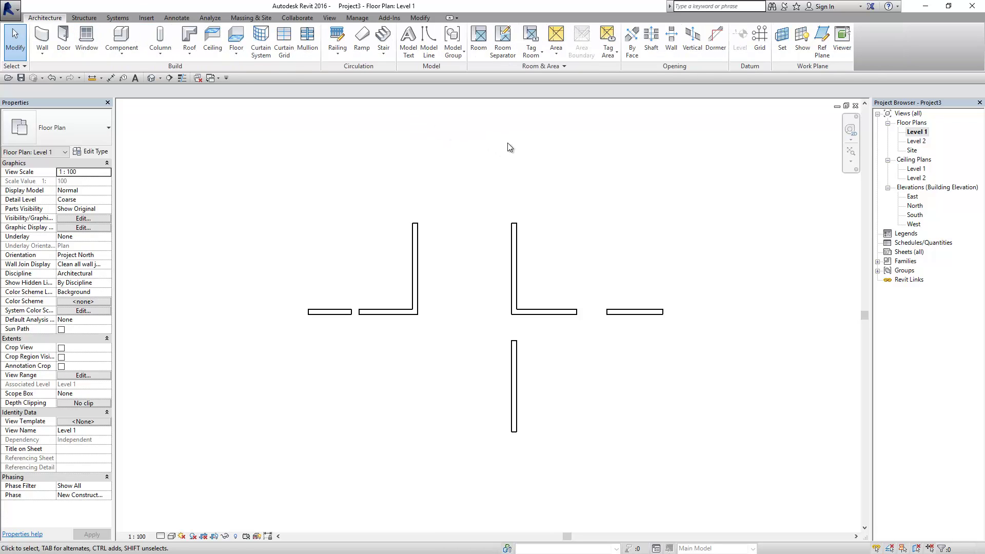
middle_drag(483, 127, 441, 159)
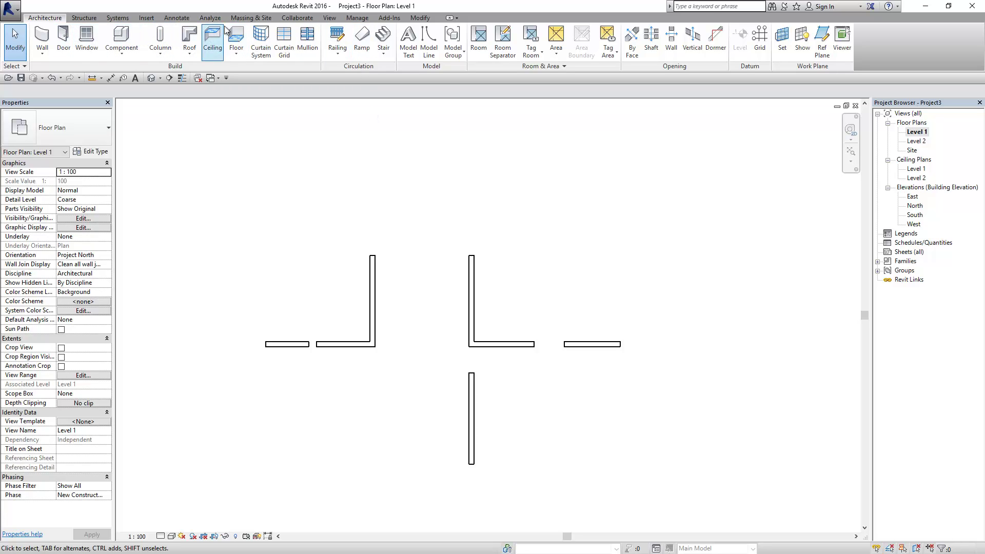
click(236, 34)
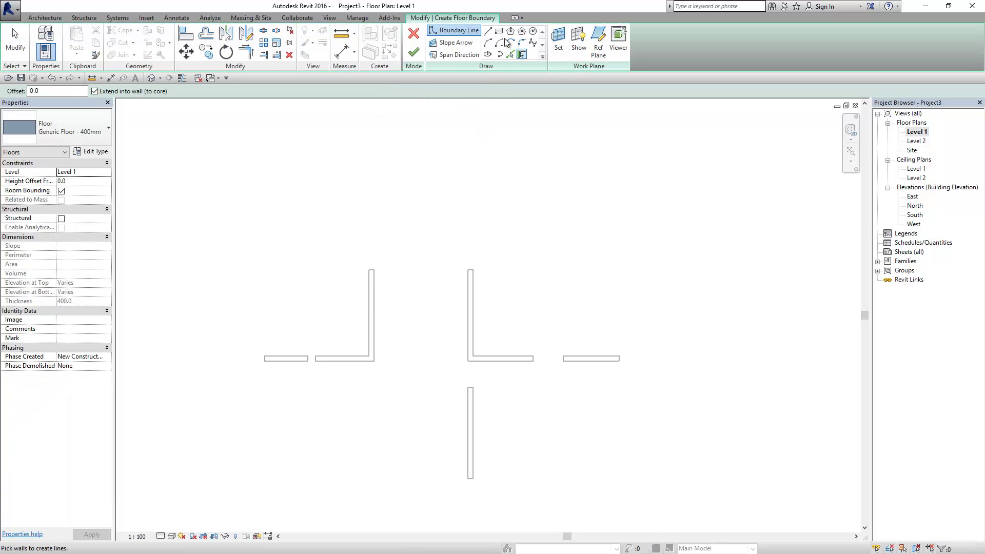
Sketch a 4700 x 4000 rectangular floor boundary.
click(498, 30)
middle_drag(519, 178, 480, 171)
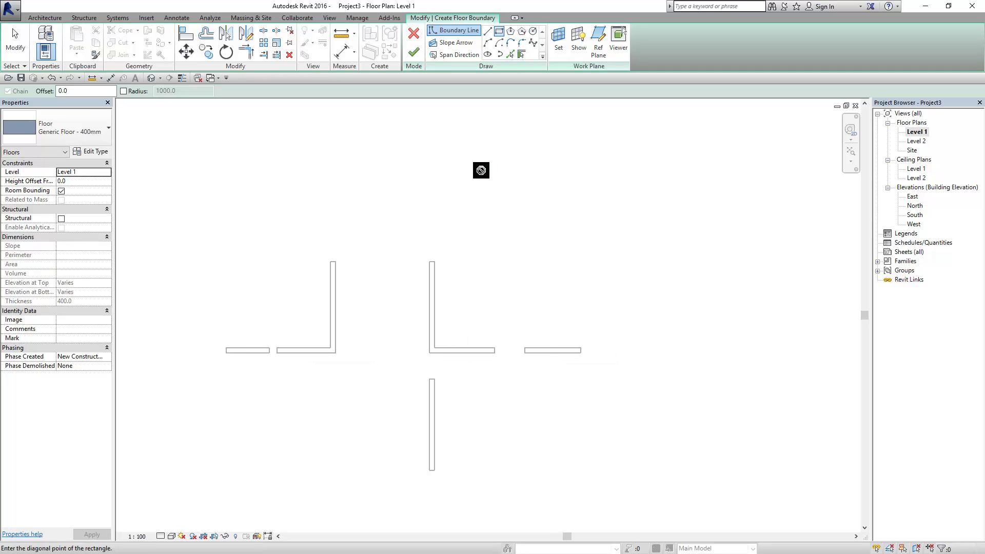
click(603, 275)
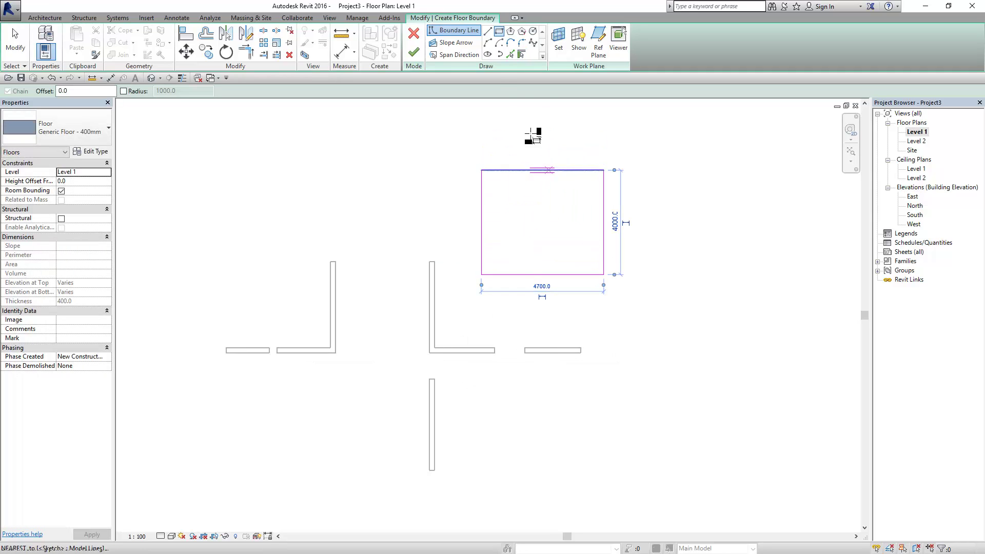
scroll(610, 189, up, 2)
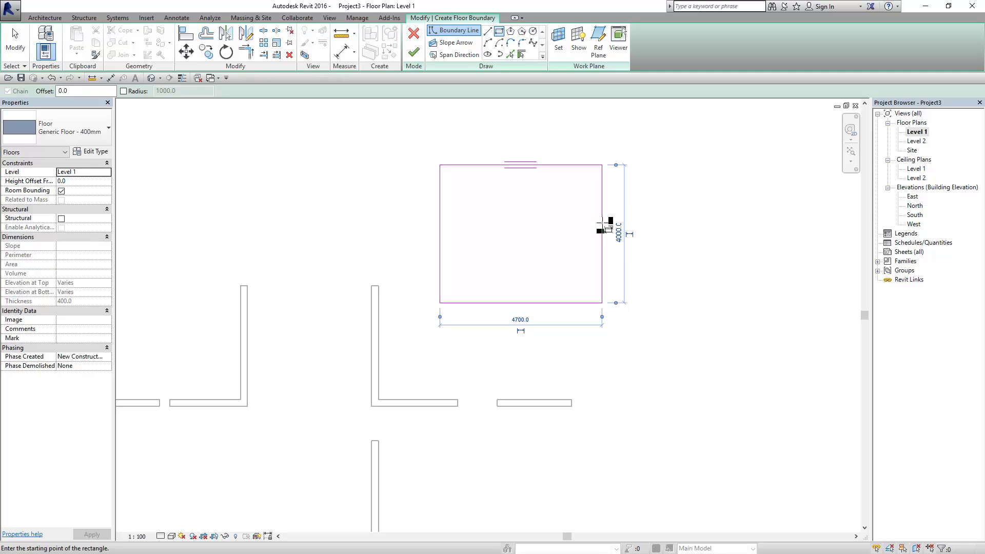
Add a rectangular bump on the right edge with chained boundary lines.
click(487, 31)
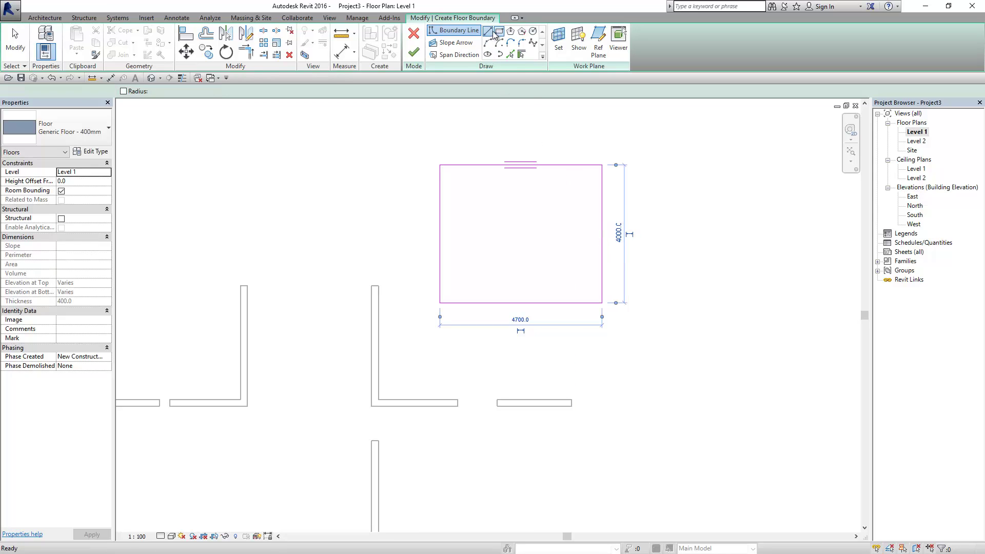
click(602, 192)
click(629, 192)
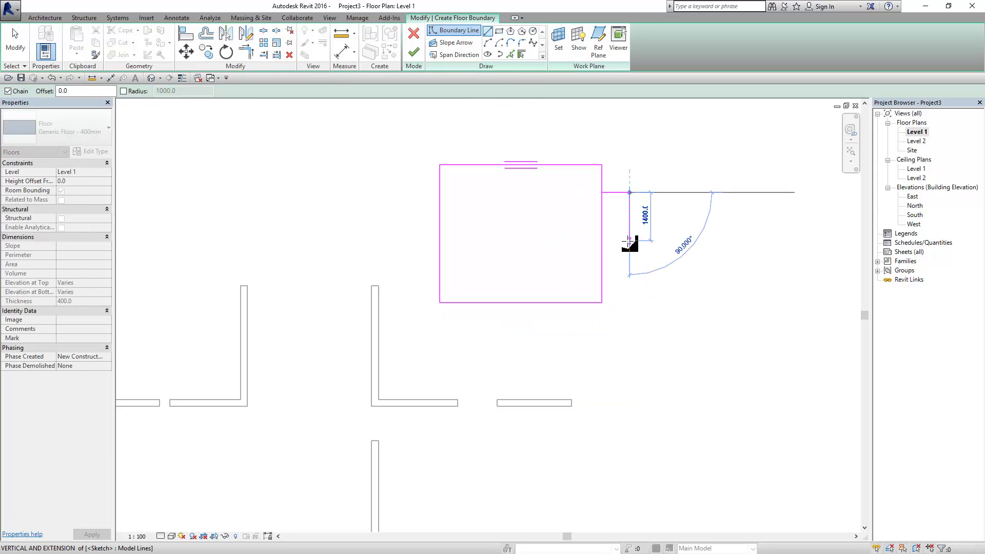
click(630, 241)
click(602, 241)
key(Escape)
scroll(569, 205, up, 2)
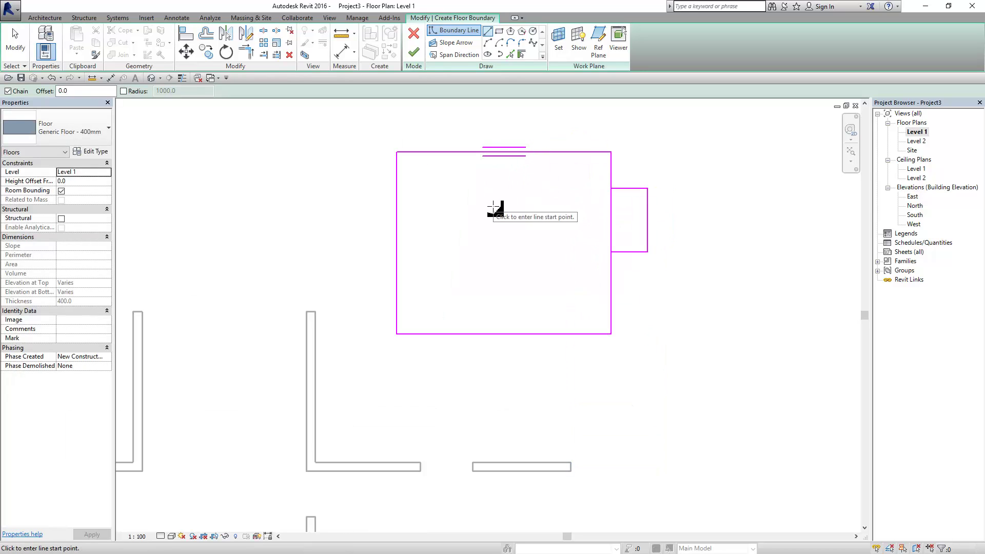
Split away the right-edge segment inside the bump and finish the floor.
click(263, 32)
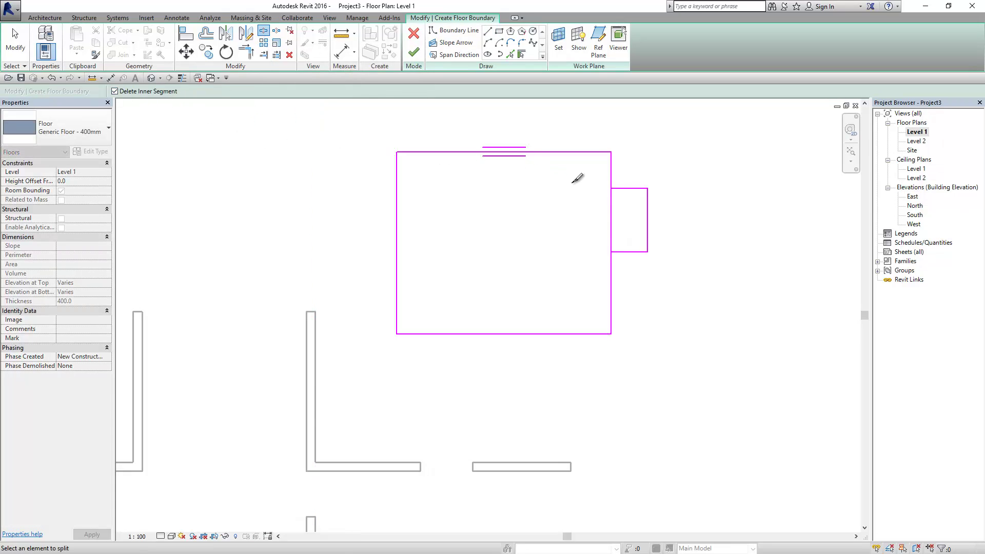
click(611, 188)
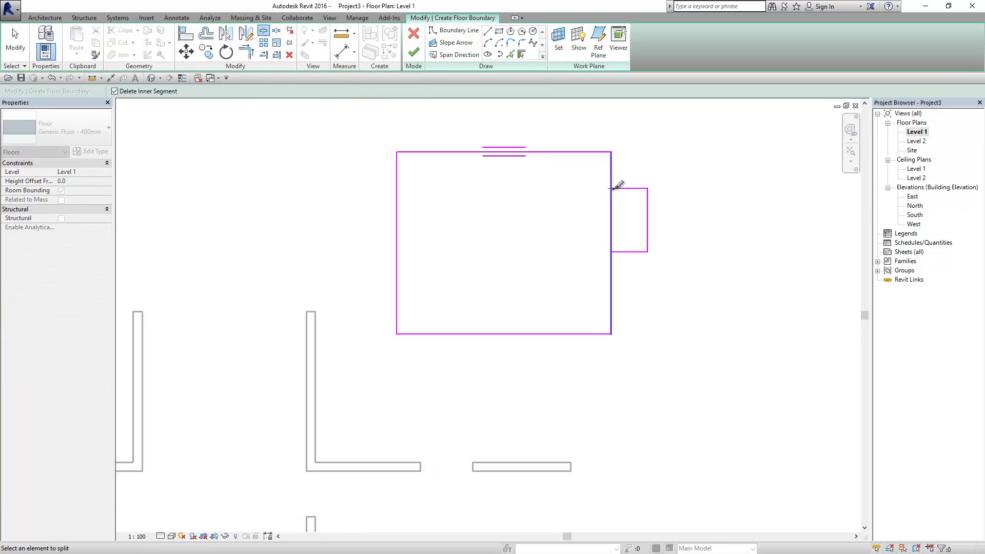
click(611, 251)
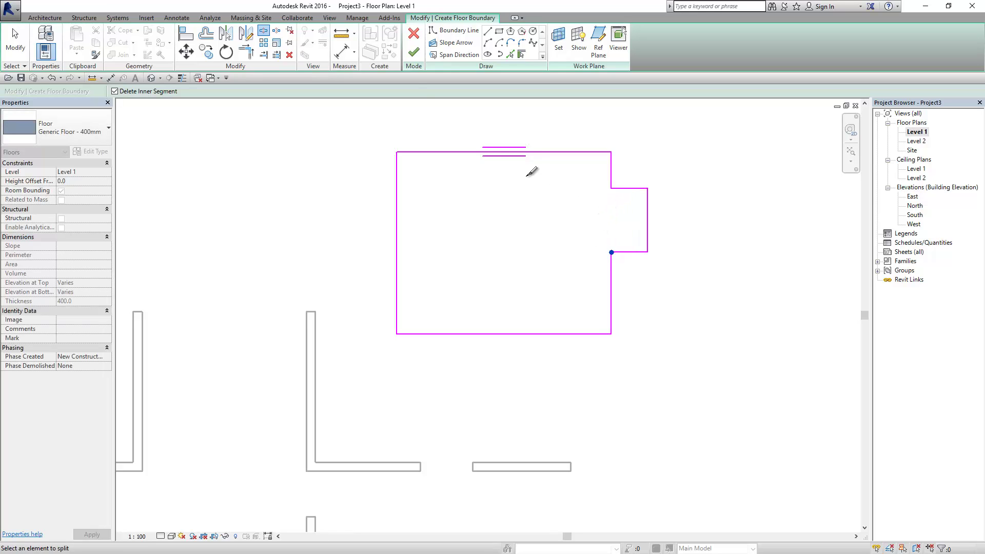
click(413, 54)
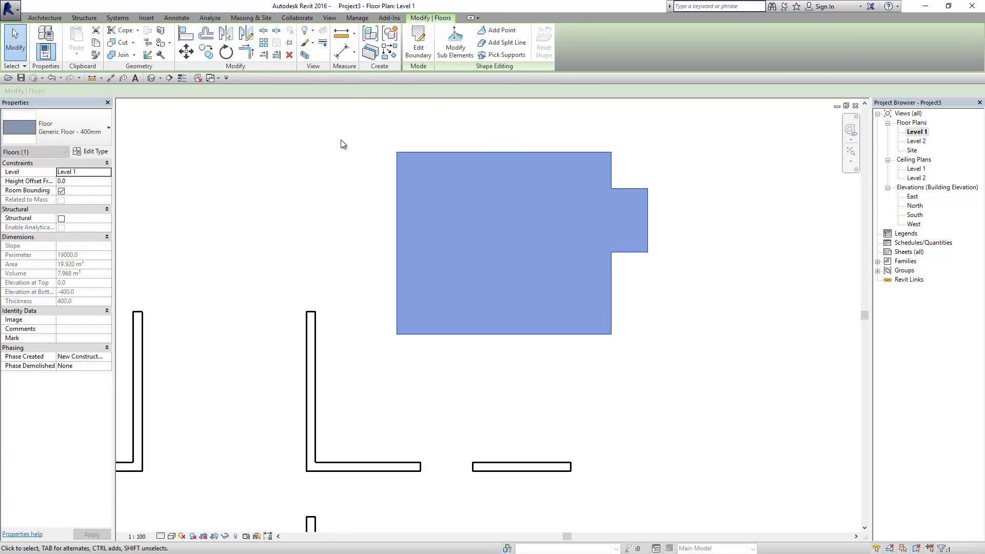
click(341, 140)
Zoom to fit, then zoom and pan in on the office block.
key(z)
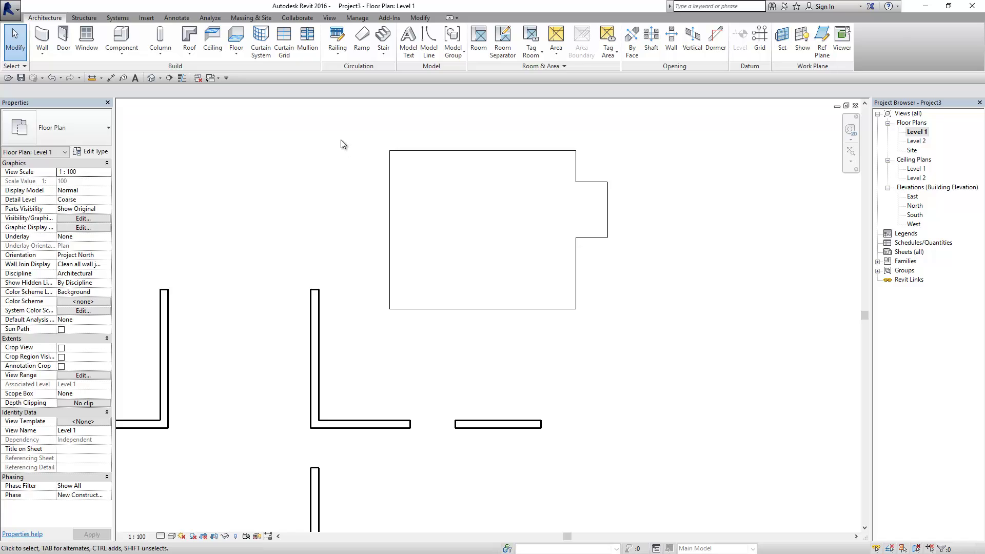
key(f)
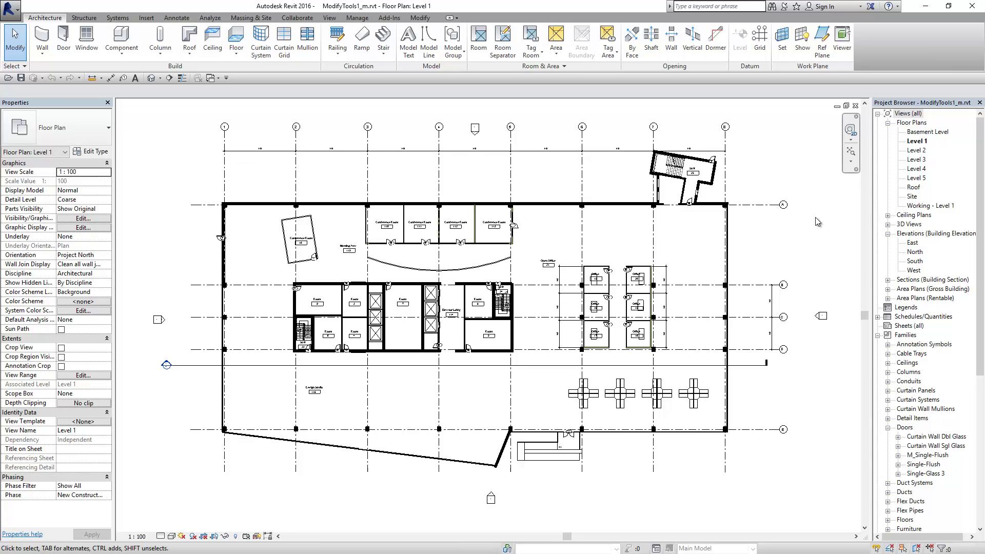
scroll(631, 276, up, 2)
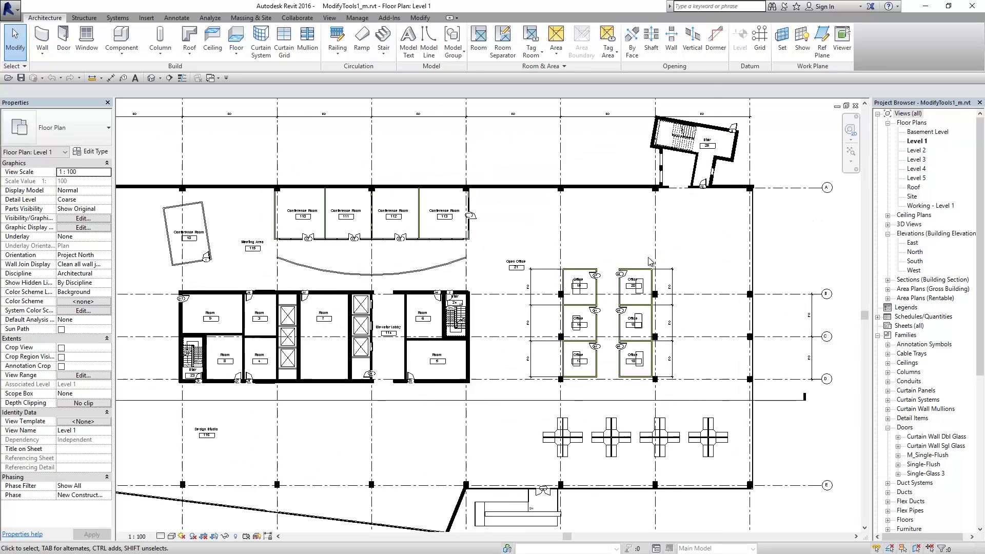
scroll(615, 287, up, 2)
scroll(564, 304, up, 2)
scroll(563, 305, up, 2)
scroll(575, 303, up, 1)
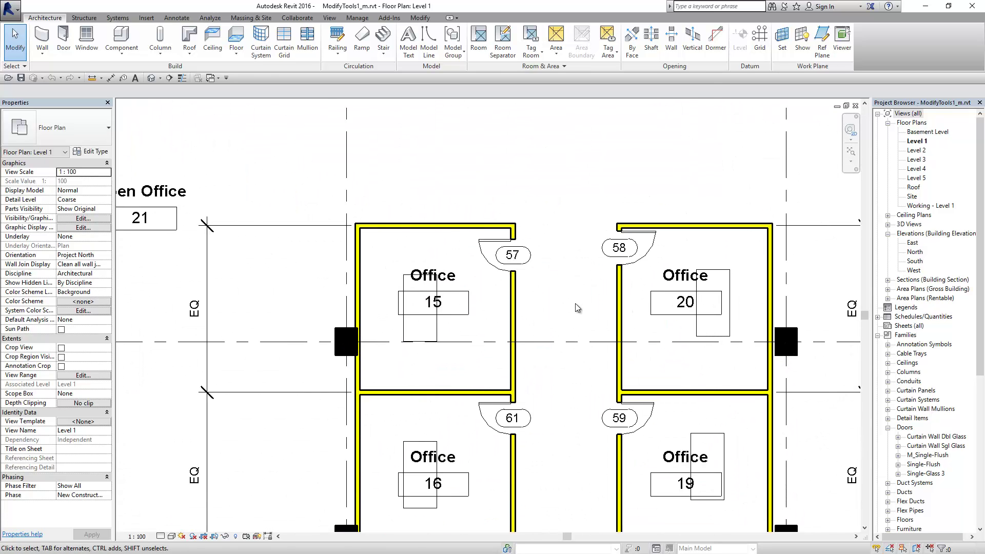
middle_drag(574, 303, 556, 248)
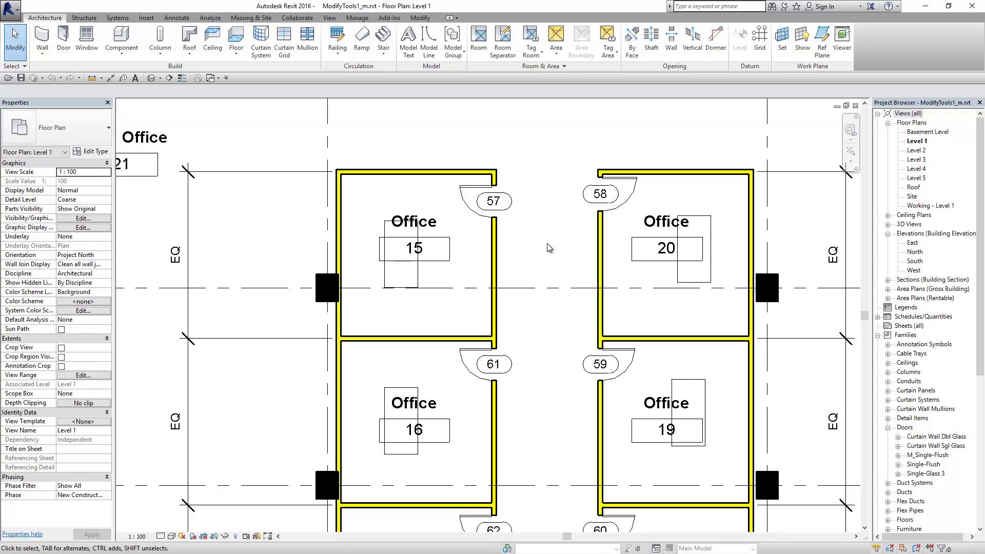
Select doors 57 and 58 to compare their types in Properties.
click(485, 220)
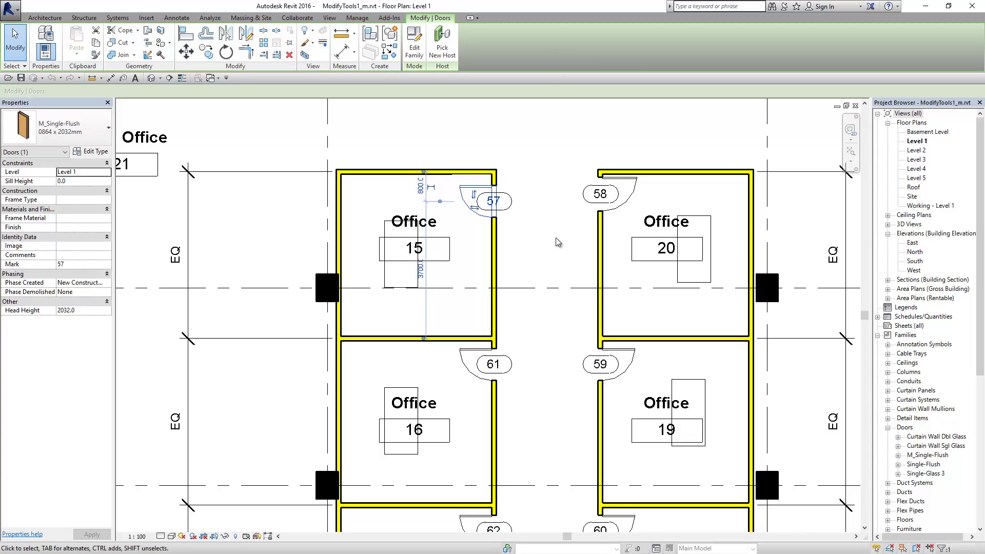
click(622, 205)
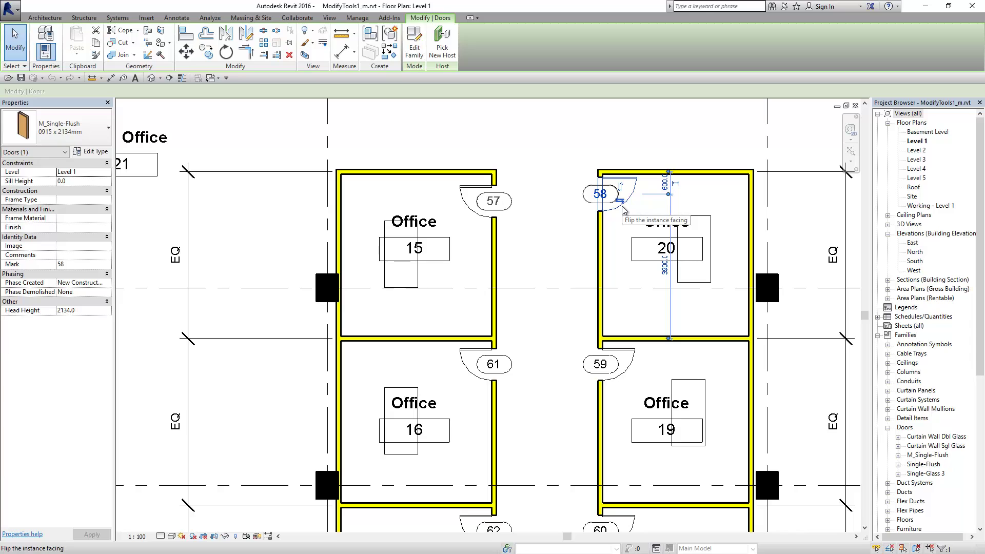
click(513, 153)
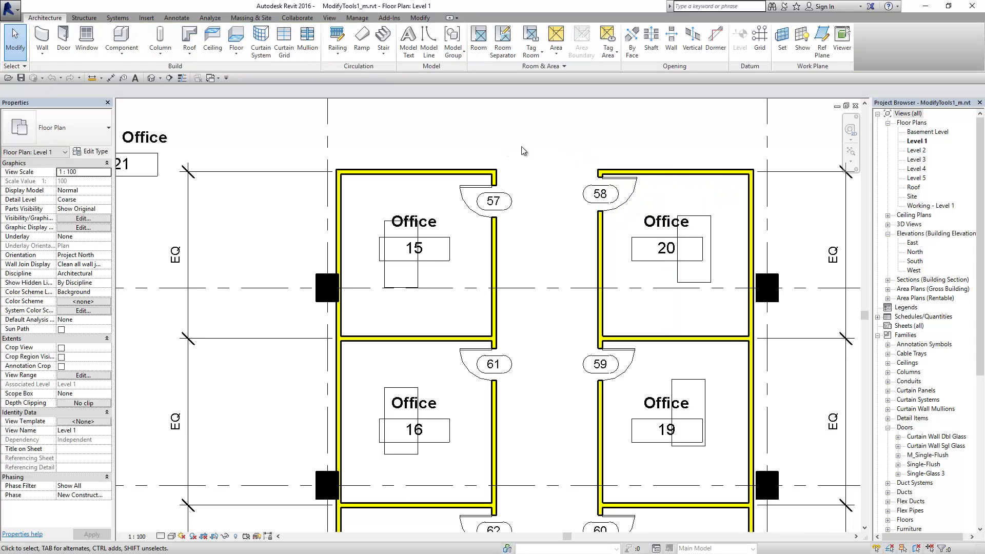
click(420, 18)
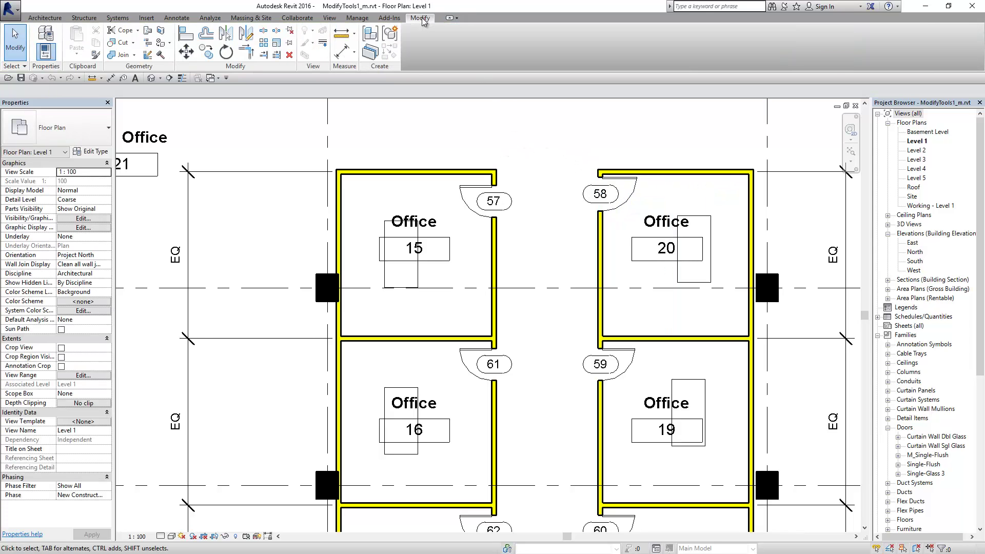
Match door 58's type to door 57, then select each door to verify.
click(100, 58)
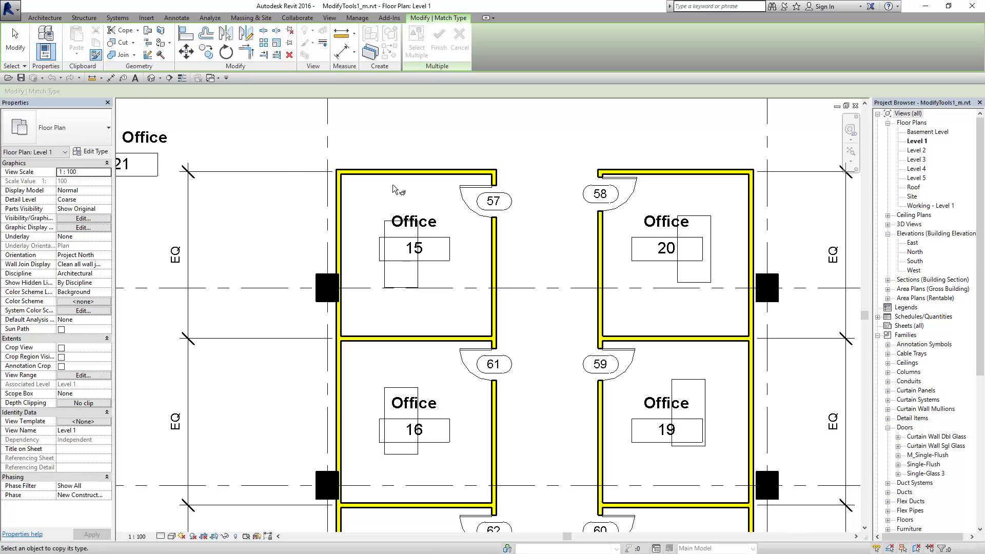
click(487, 187)
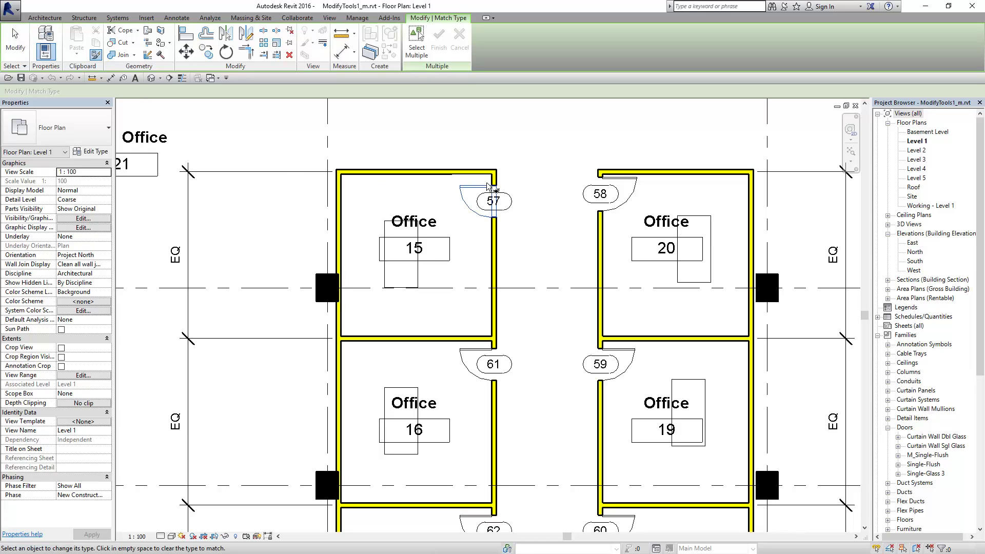
click(635, 185)
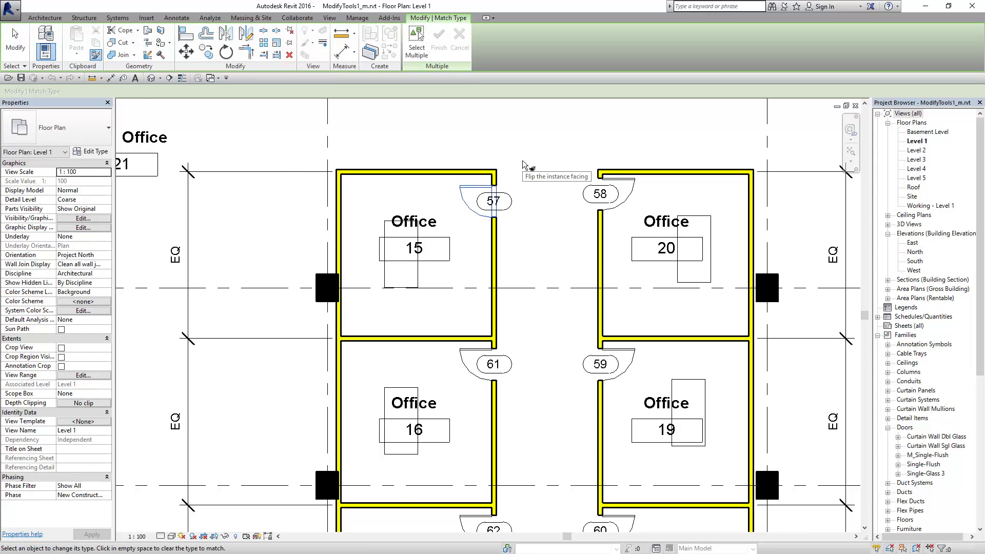
click(15, 60)
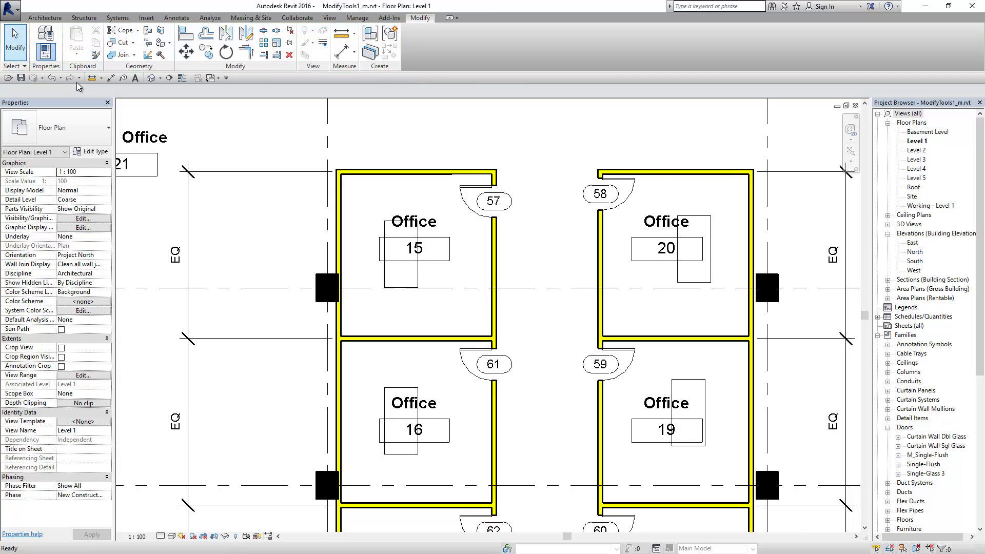
click(480, 194)
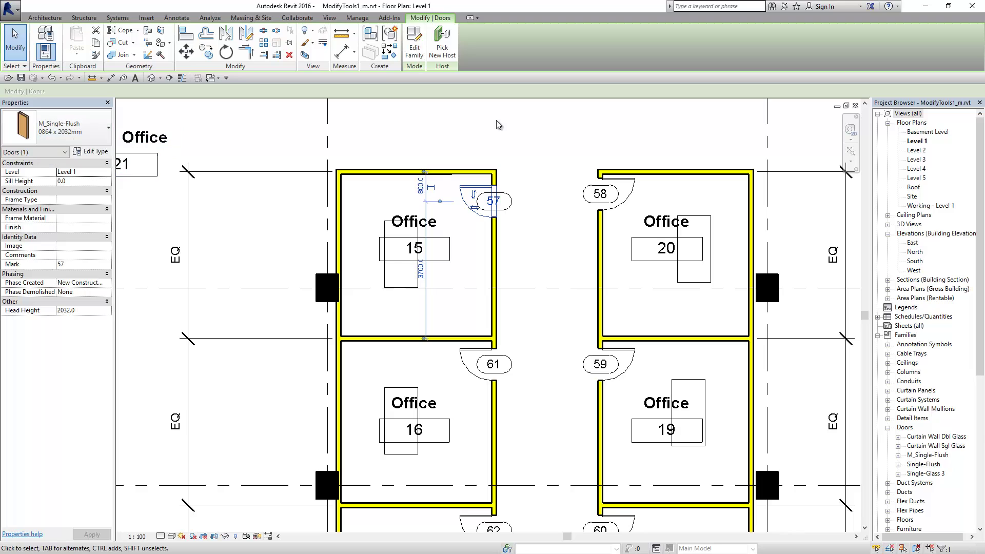
click(635, 156)
click(619, 190)
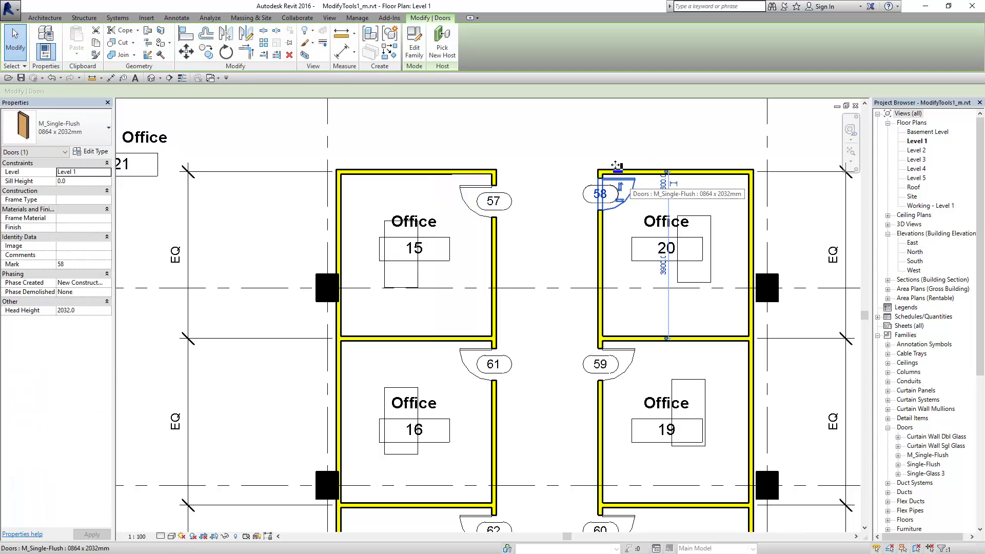
click(563, 135)
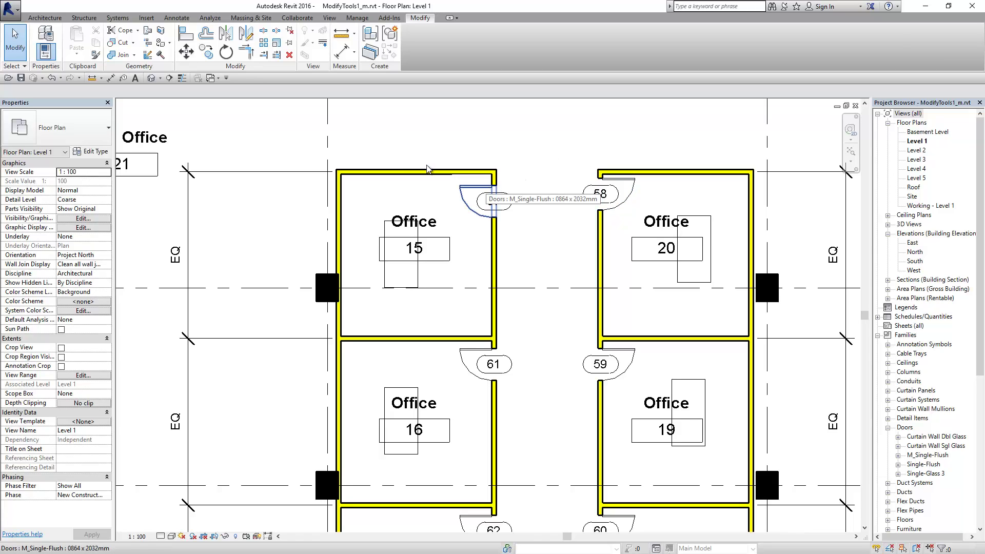
Undo the type change, redo the match from door 57 to door 58, and show all six offices.
click(61, 78)
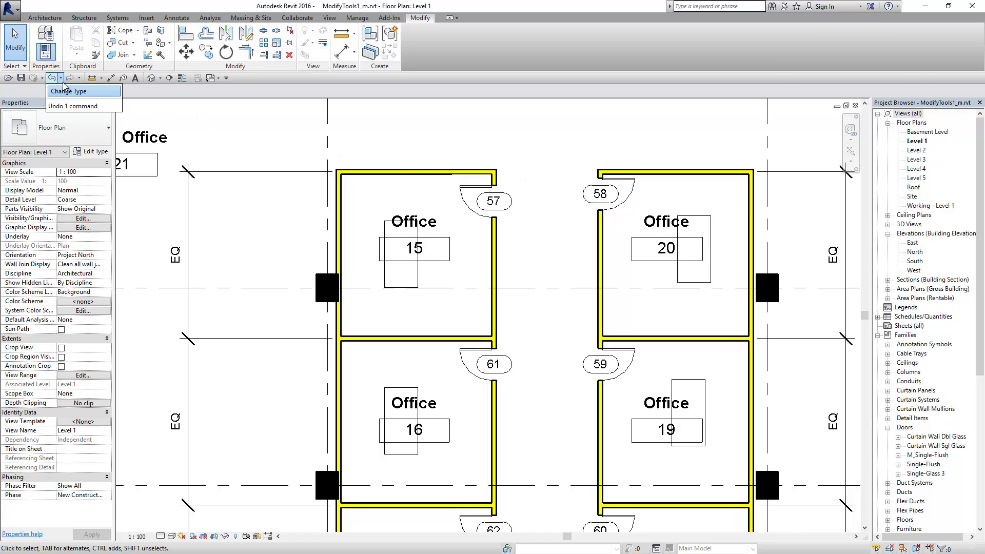
click(70, 93)
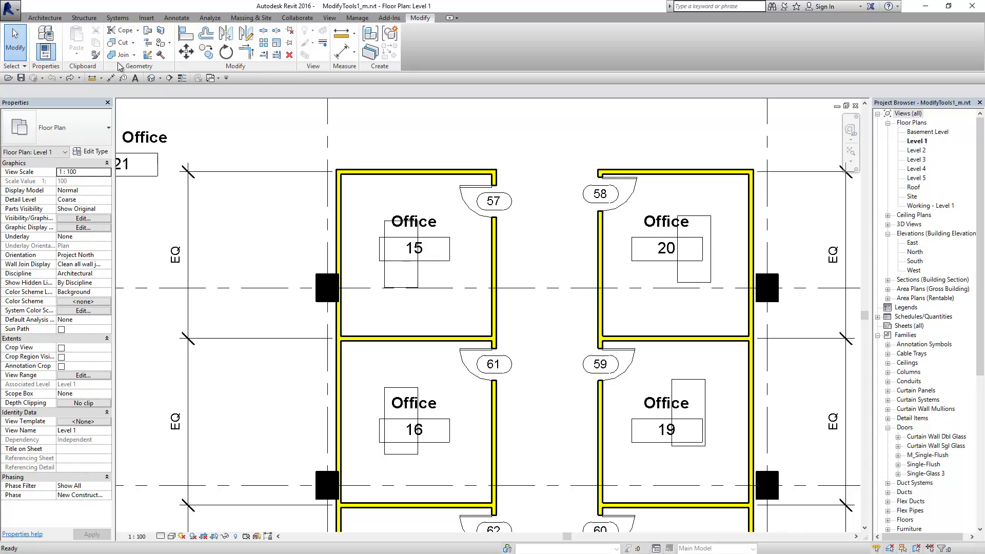
click(97, 56)
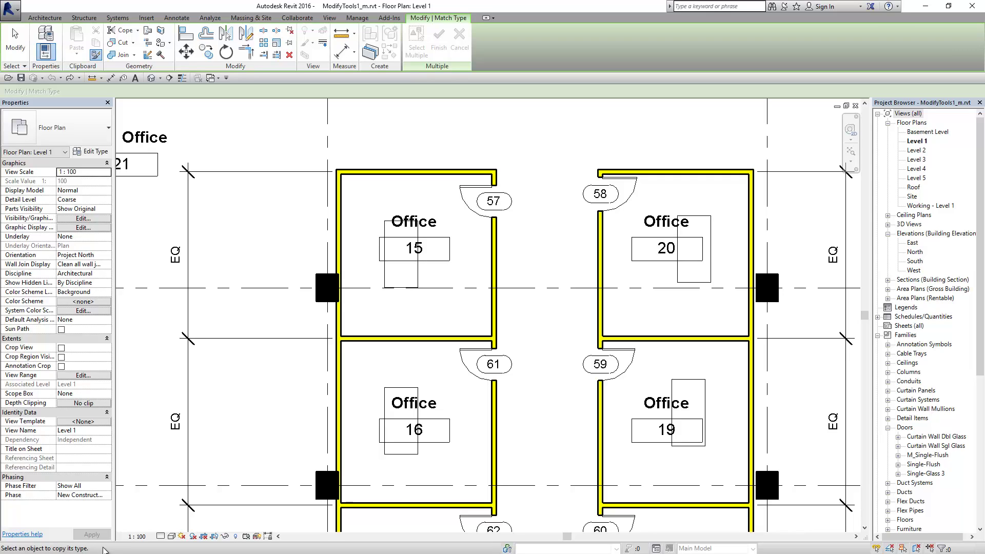
click(468, 217)
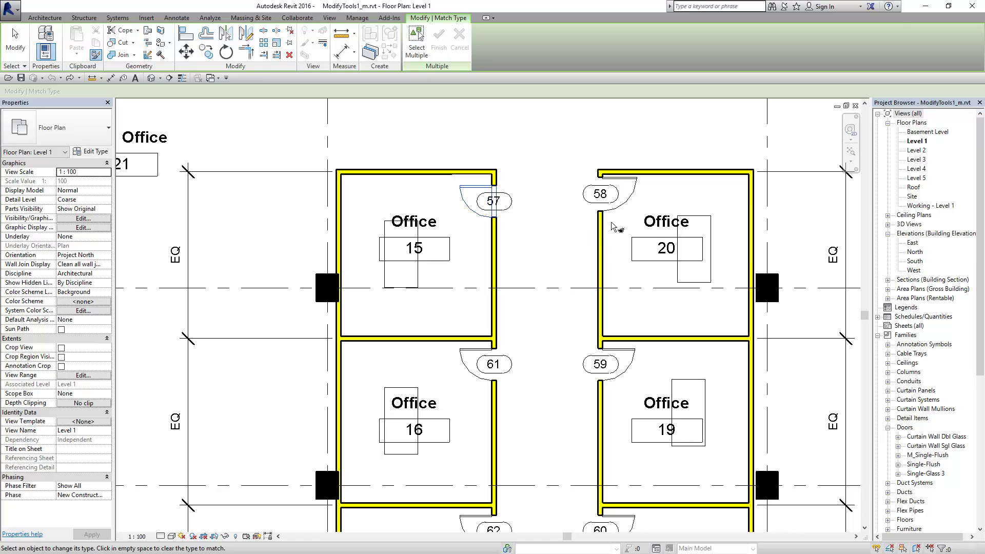
click(629, 191)
key(Escape)
key(Escape)
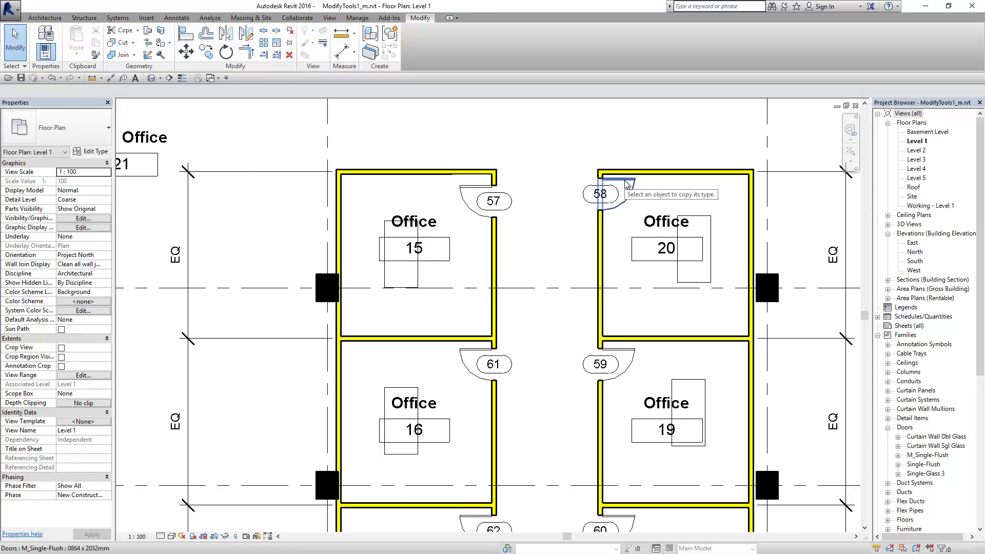
scroll(572, 184, down, 2)
middle_drag(577, 190, 572, 165)
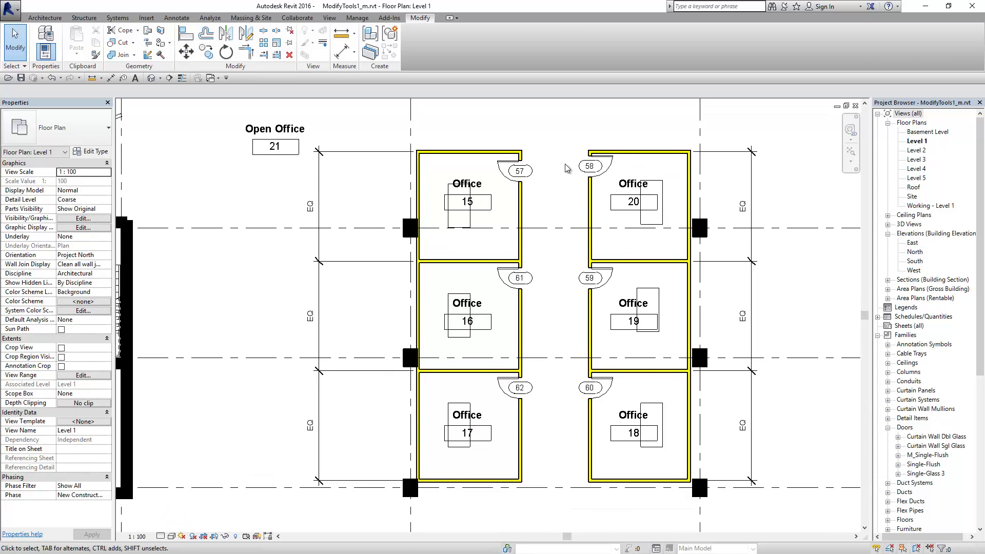
scroll(564, 192, up, 1)
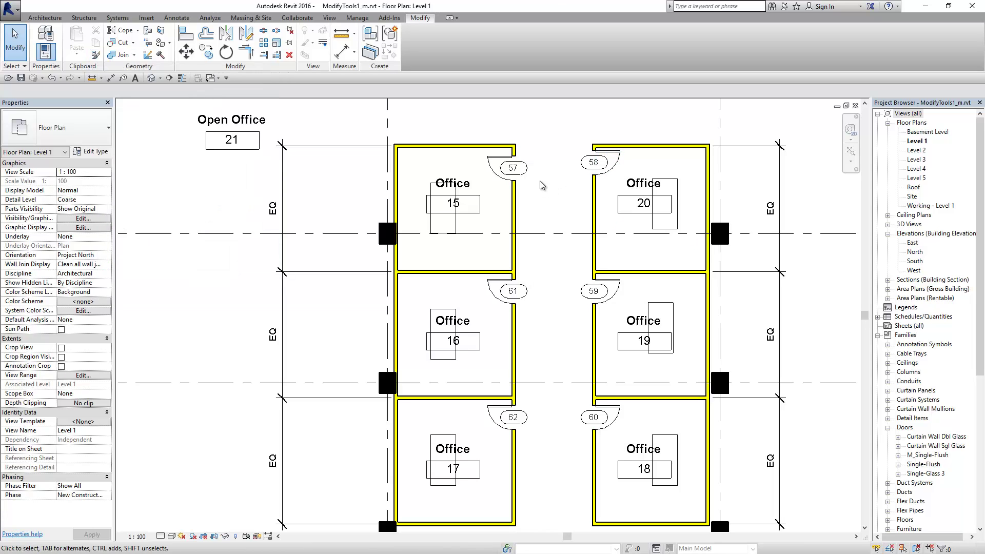
click(488, 160)
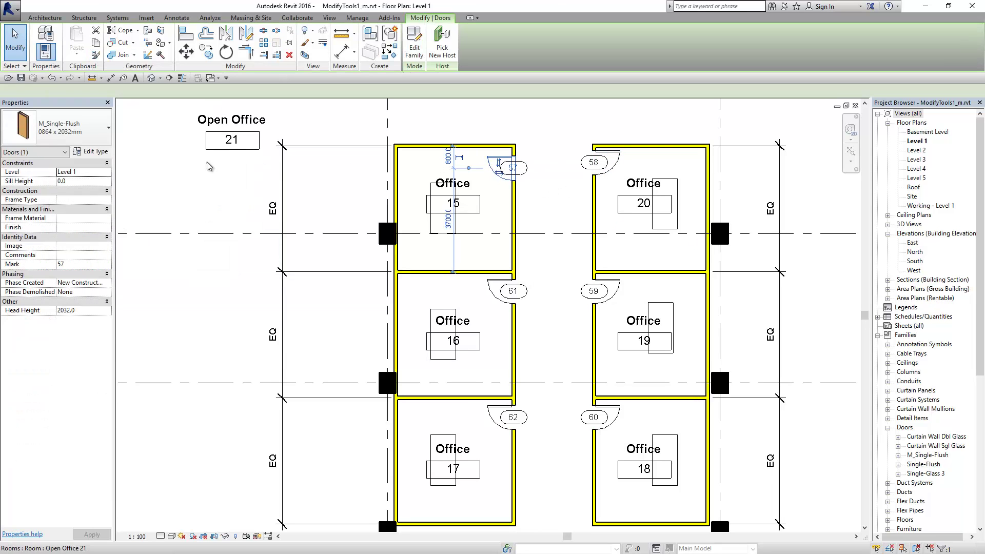
click(91, 152)
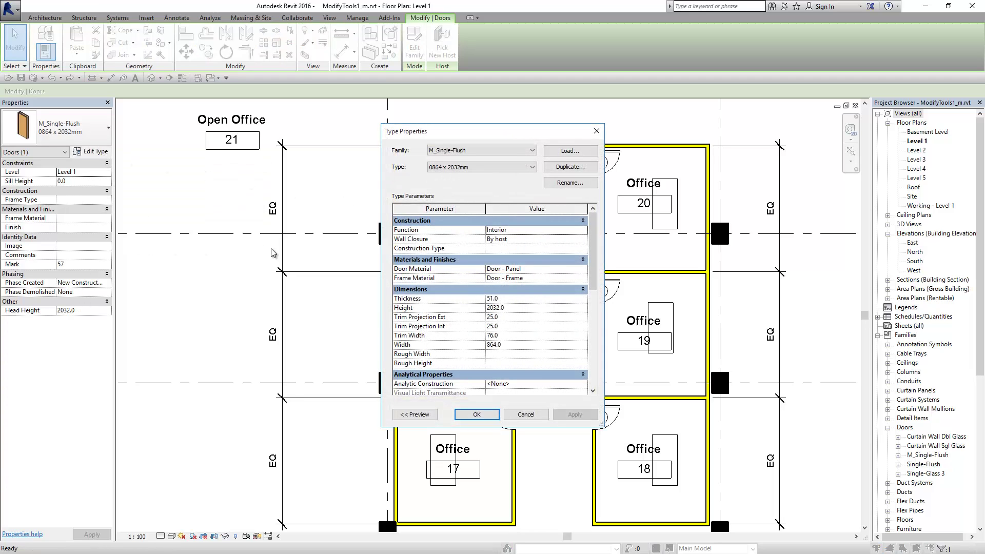
click(526, 414)
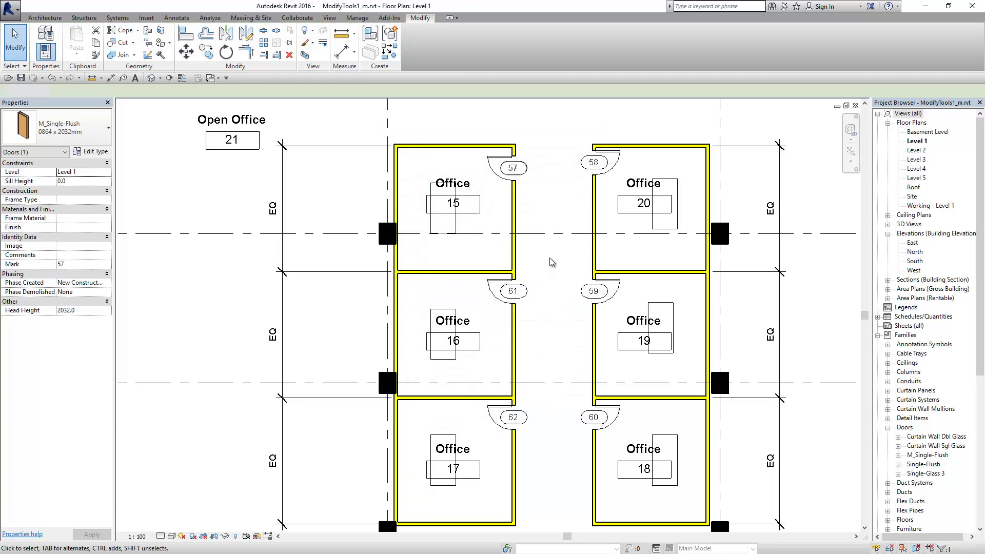
scroll(551, 262, up, 1)
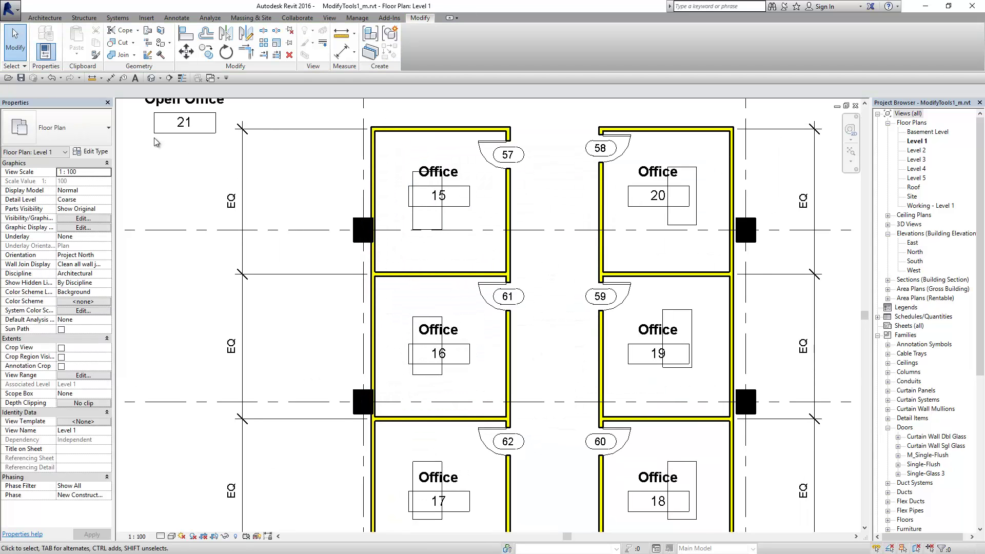
click(49, 18)
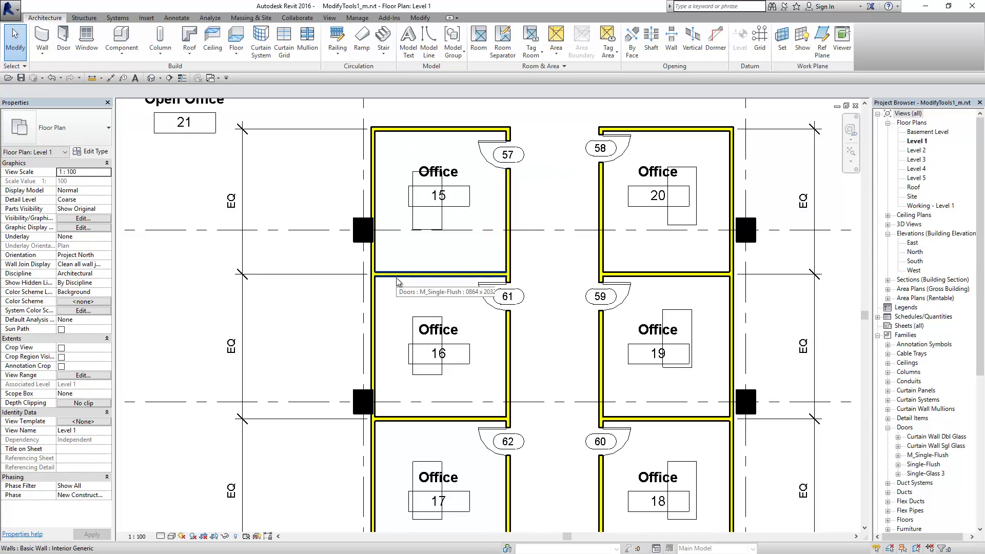
Place a new M_Single-Flush 0864 x 2032mm door in the Office 15/16 wall.
click(491, 169)
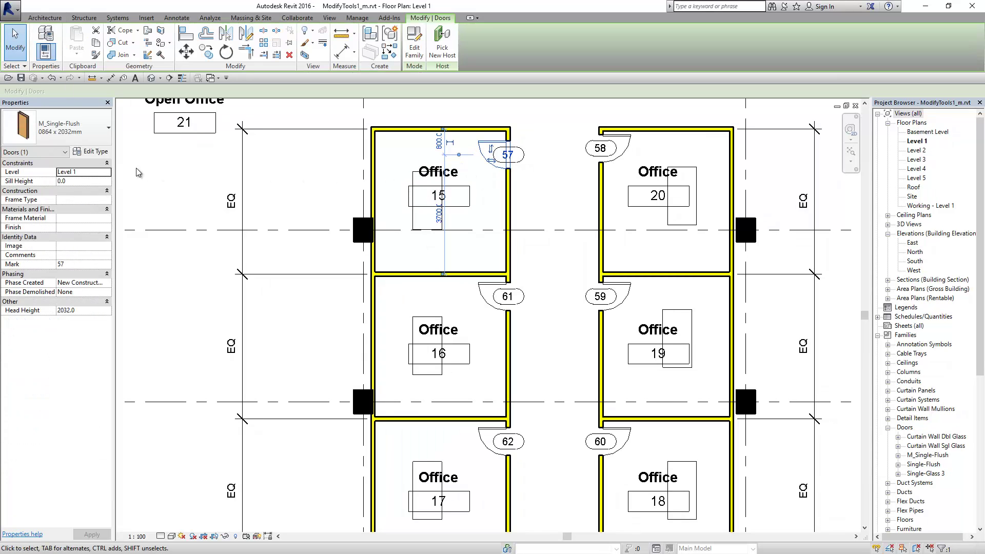
click(200, 191)
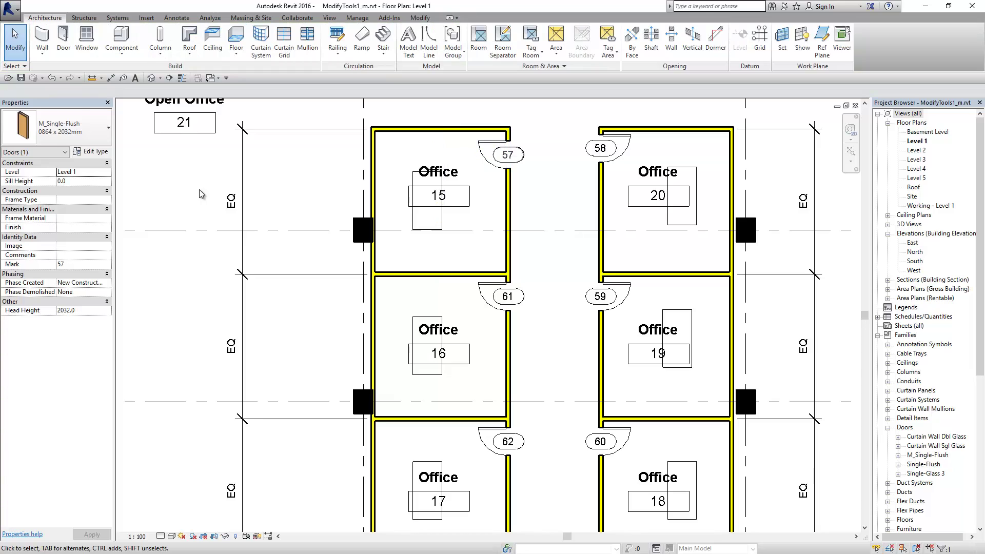
click(64, 43)
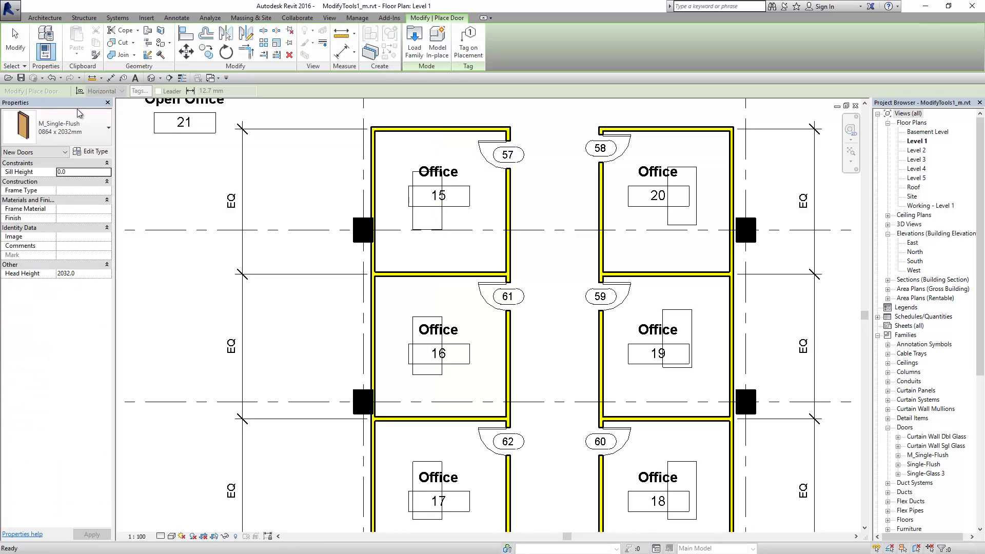
click(61, 128)
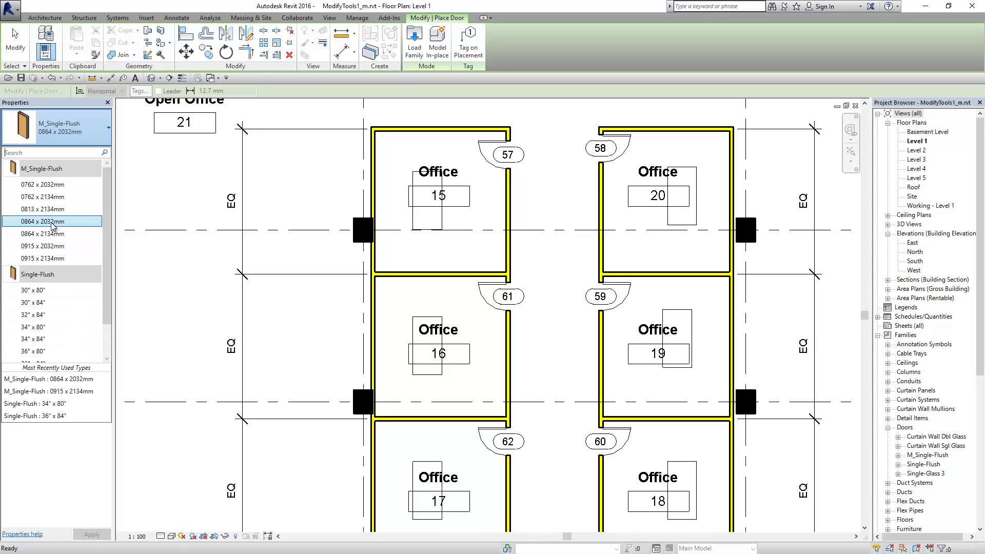
click(59, 222)
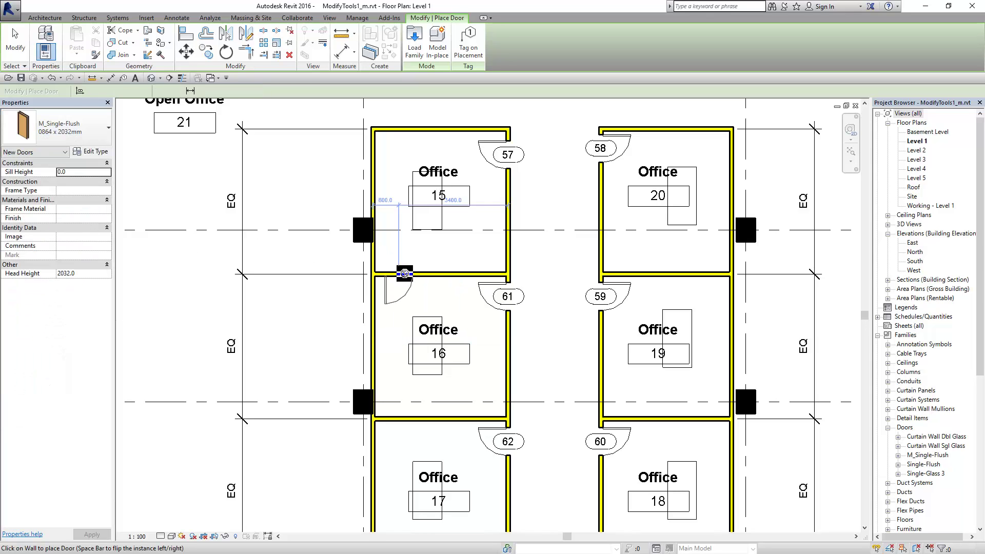
click(395, 273)
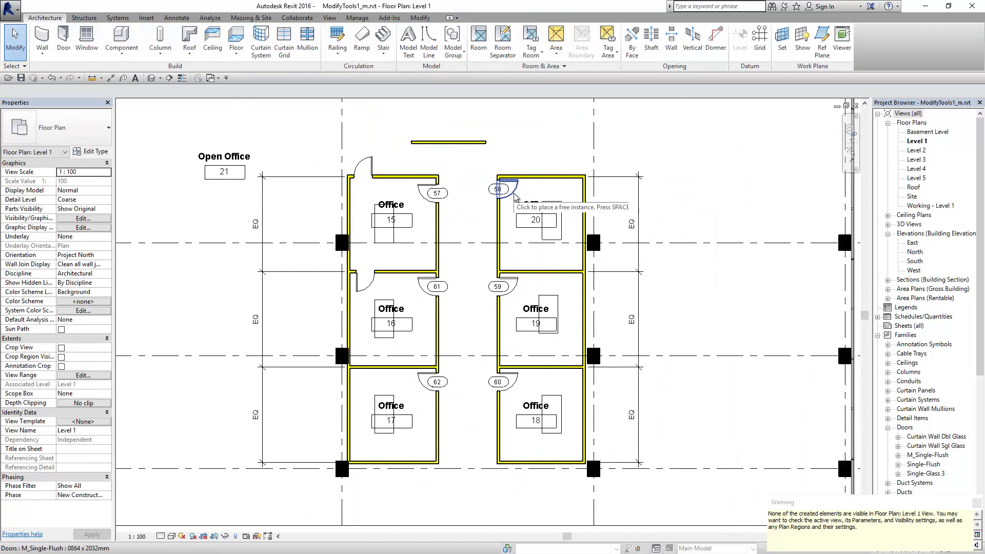
Dismiss the hidden-elements warning and zoom in on Offices 15 and 20 with doors 57 and 58.
click(975, 506)
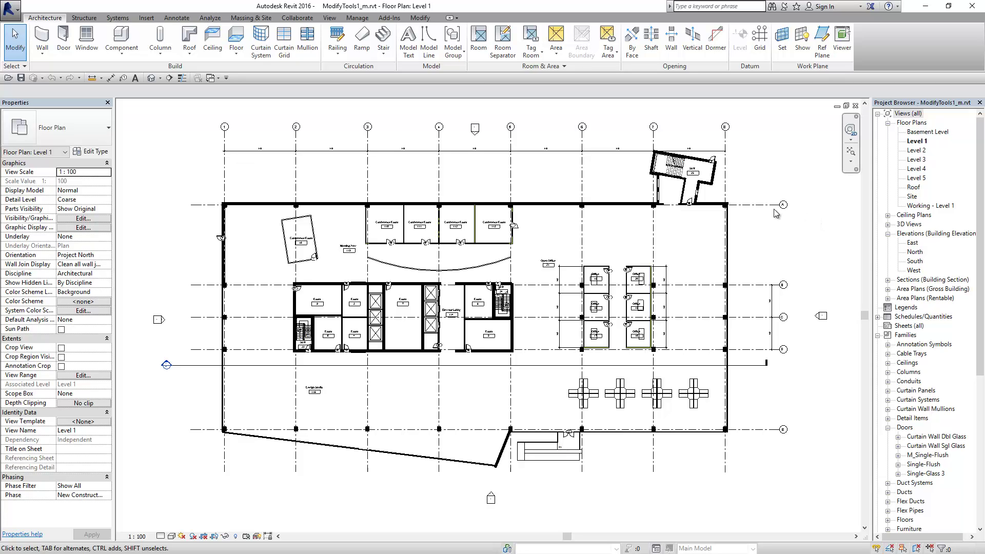
click(419, 18)
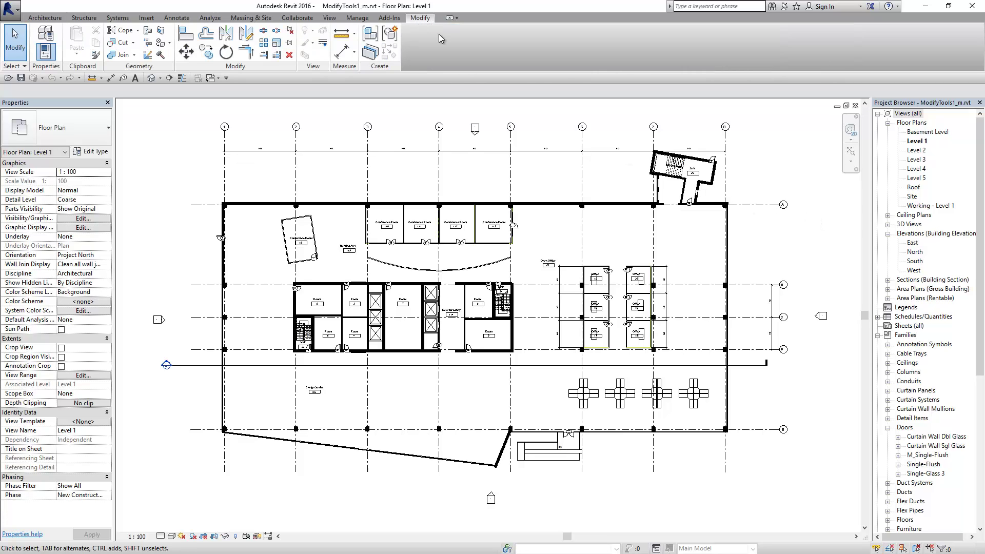
scroll(639, 295, up, 4)
scroll(639, 295, up, 1)
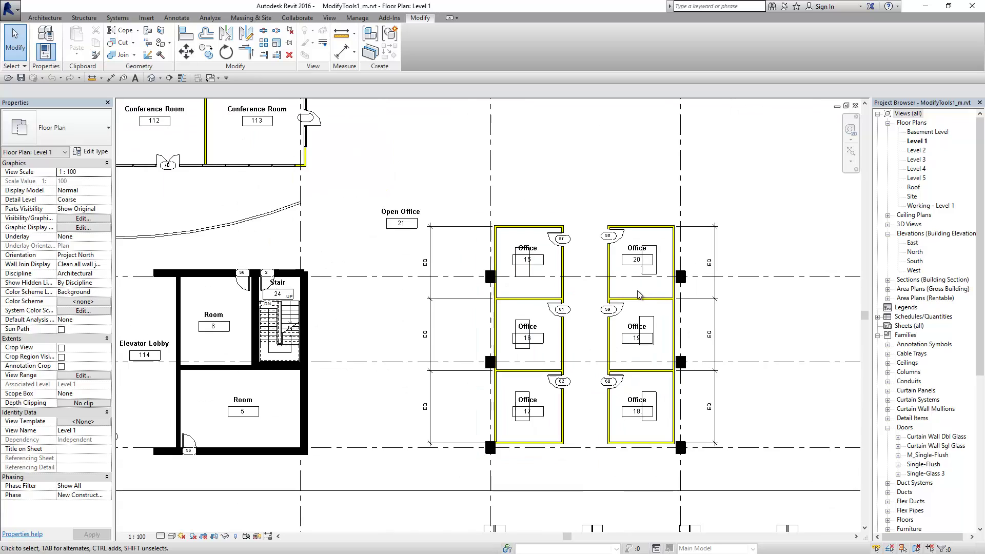
scroll(638, 295, up, 2)
scroll(570, 247, up, 1)
scroll(571, 239, up, 1)
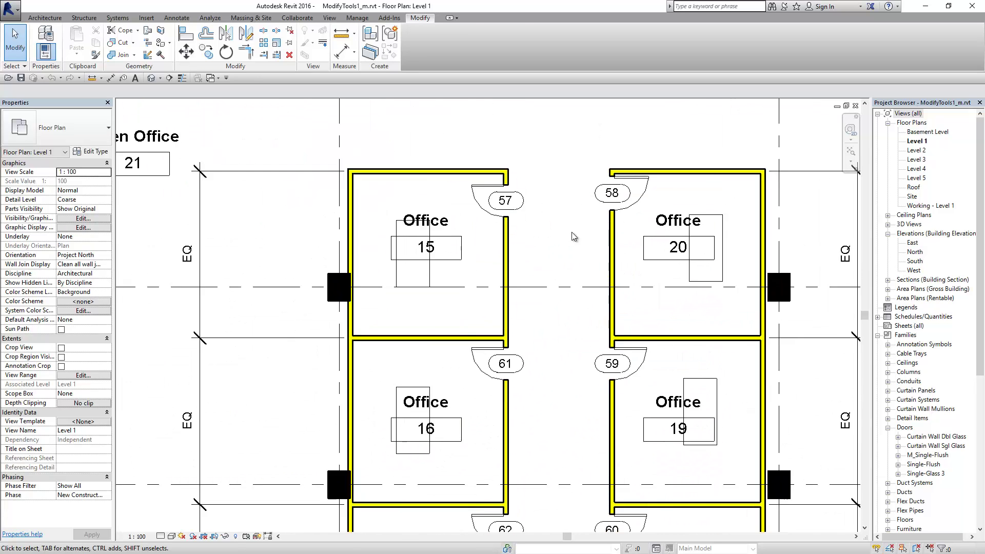
scroll(559, 215, up, 2)
scroll(549, 193, up, 1)
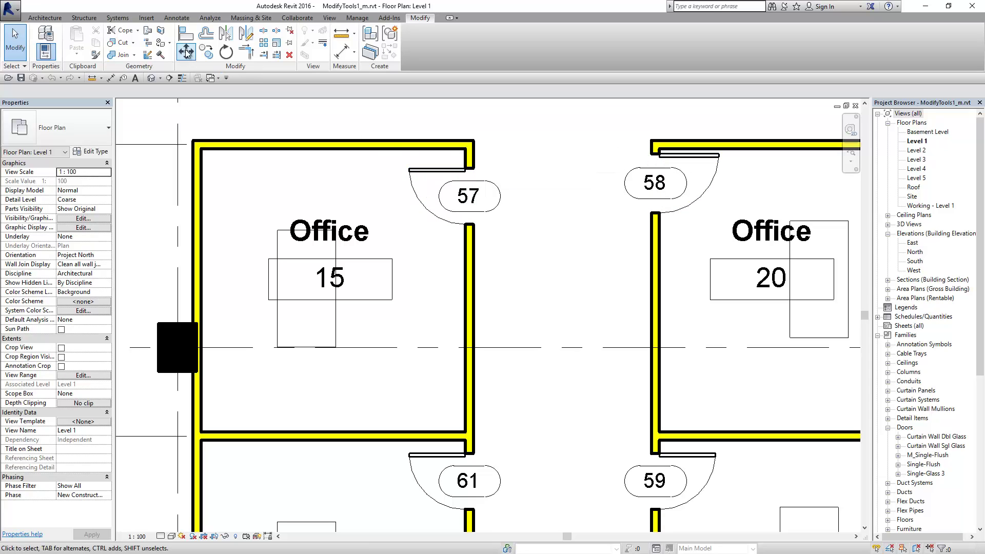
Align door 58 to door 57's reference line with AL, lock it, then zoom back out.
key(a)
key(l)
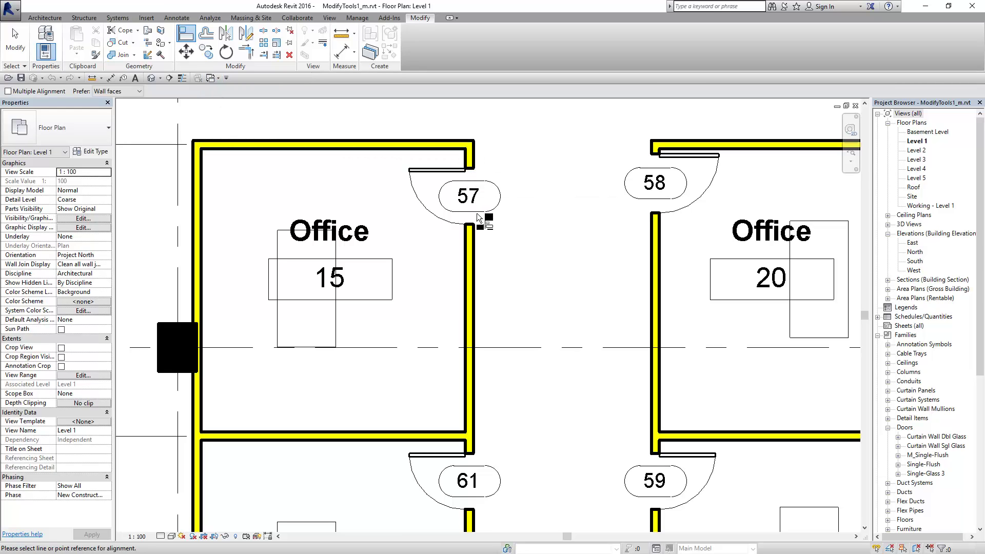
click(454, 196)
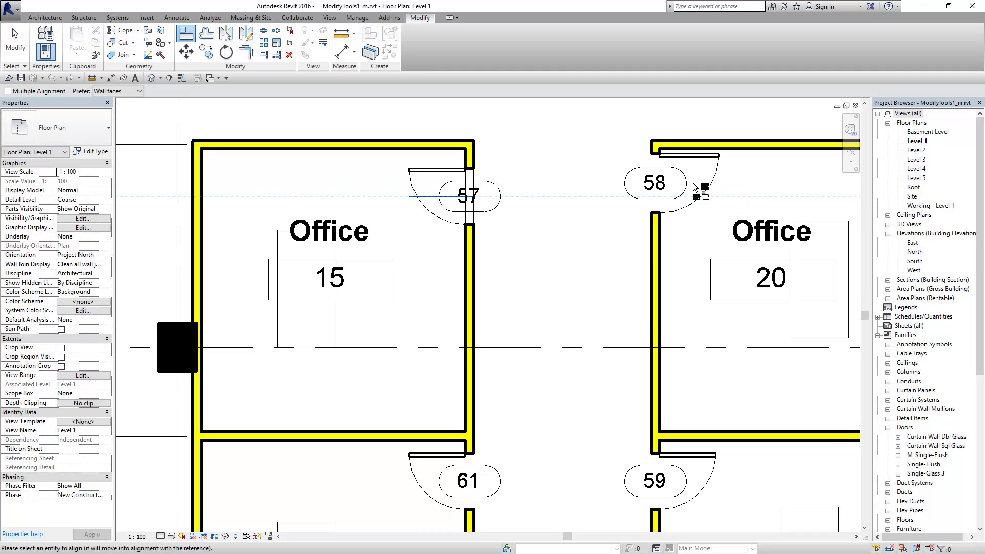
click(692, 184)
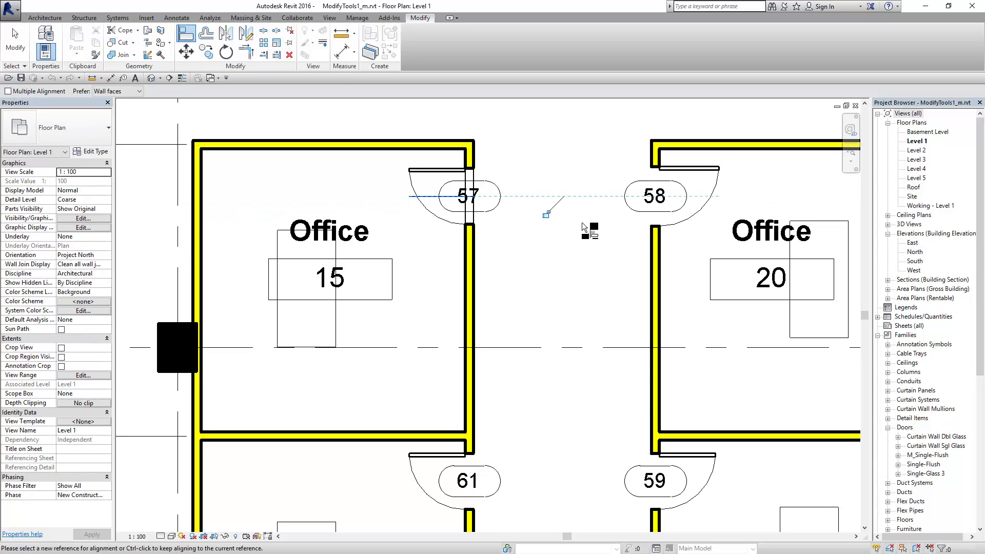
click(545, 215)
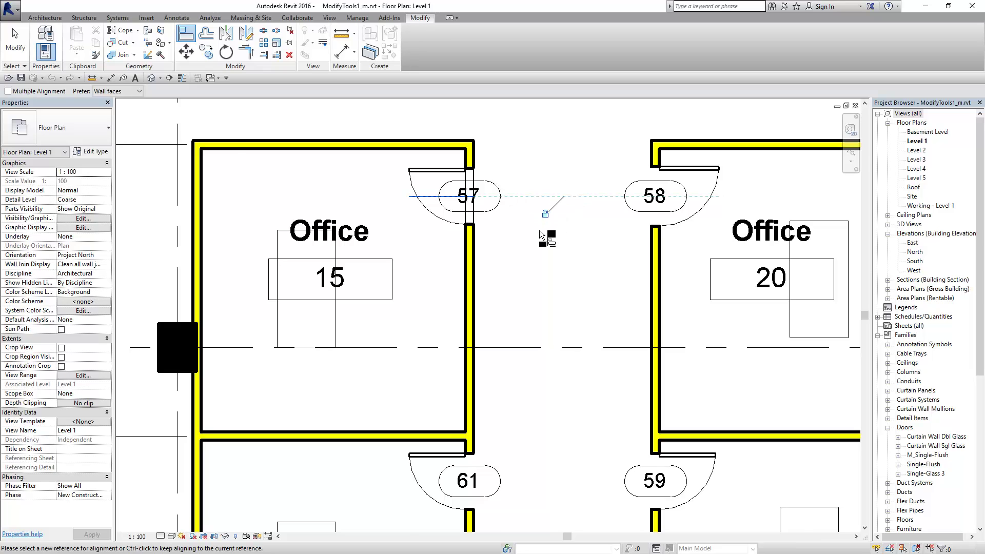
scroll(541, 238, down, 1)
click(15, 41)
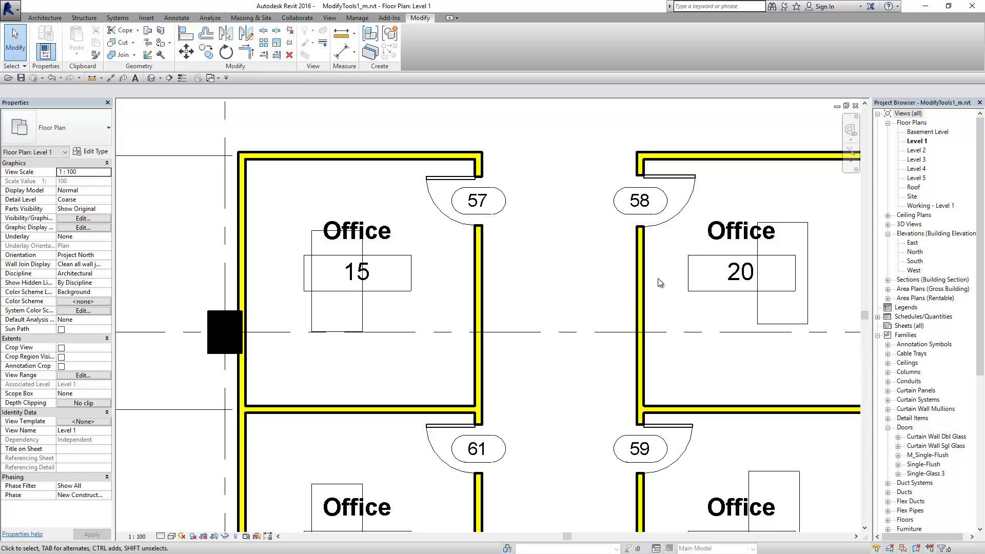
middle_drag(608, 261, 570, 270)
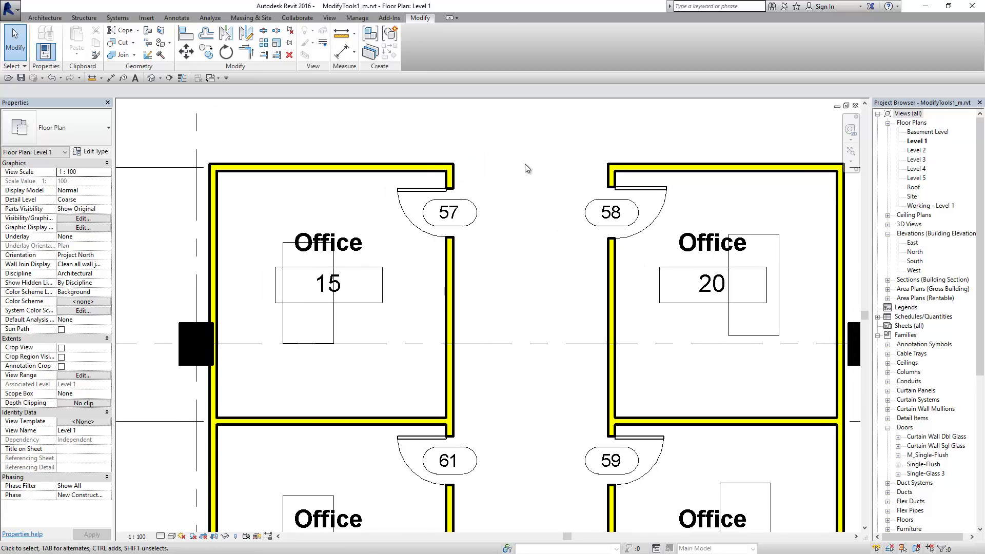
scroll(524, 163, down, 1)
scroll(524, 163, down, 1)
scroll(524, 163, down, 1)
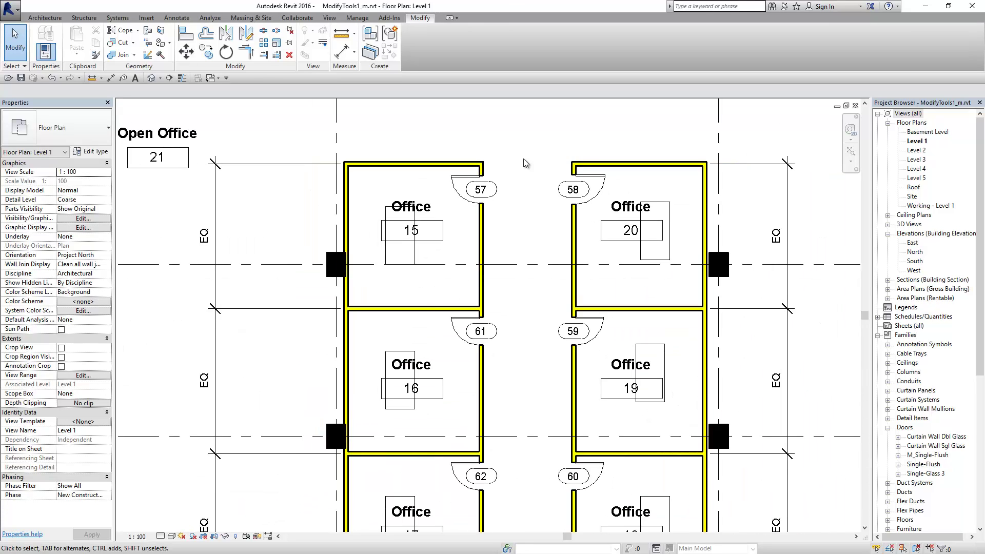
scroll(524, 163, down, 1)
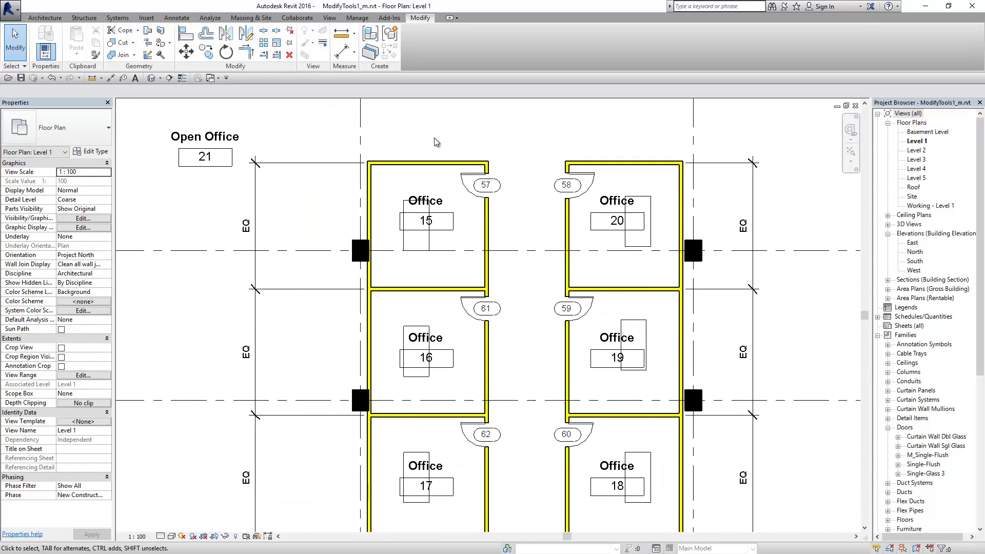
Align the middle workstation cubicle's lines to the vertical grid line.
click(186, 34)
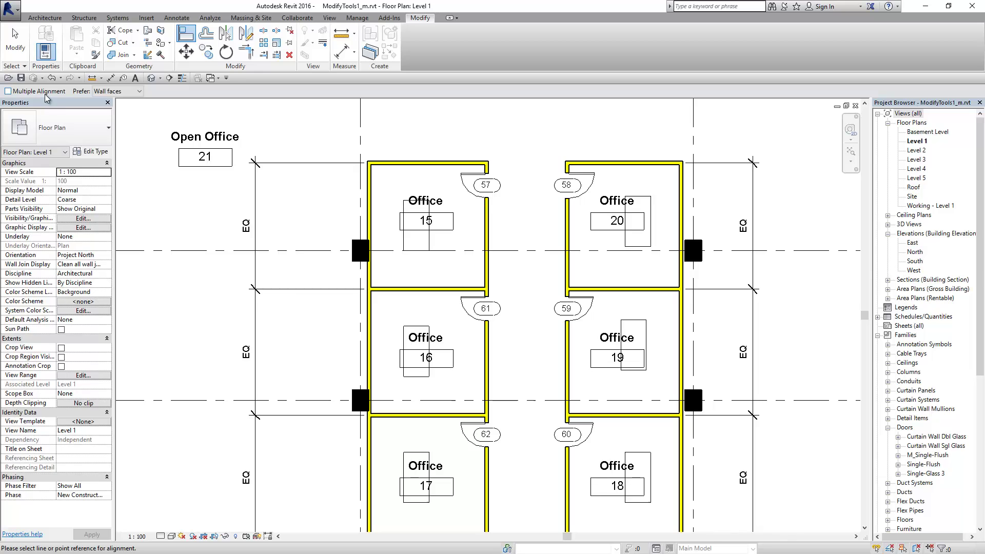
scroll(269, 205, down, 1)
scroll(314, 218, down, 1)
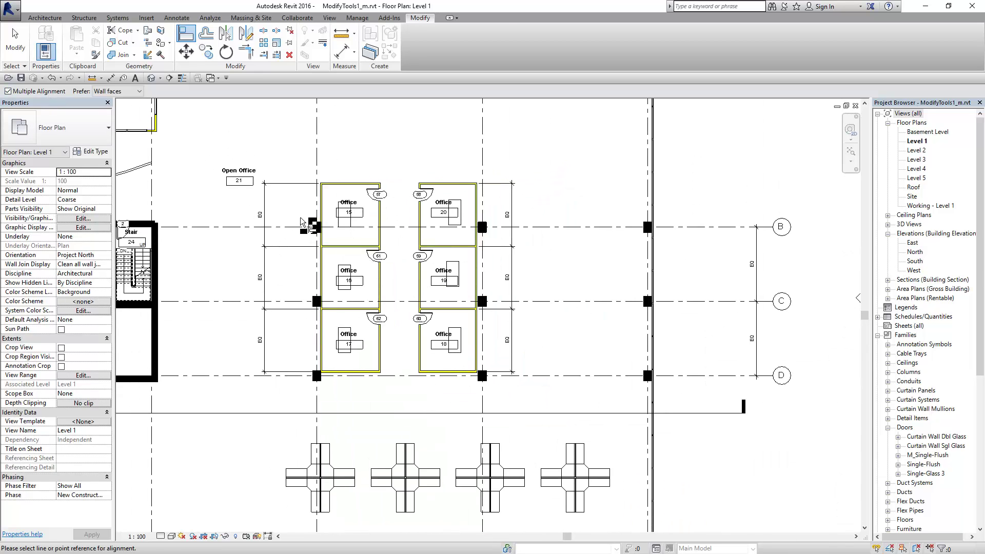
middle_drag(583, 379, 579, 318)
scroll(457, 457, up, 1)
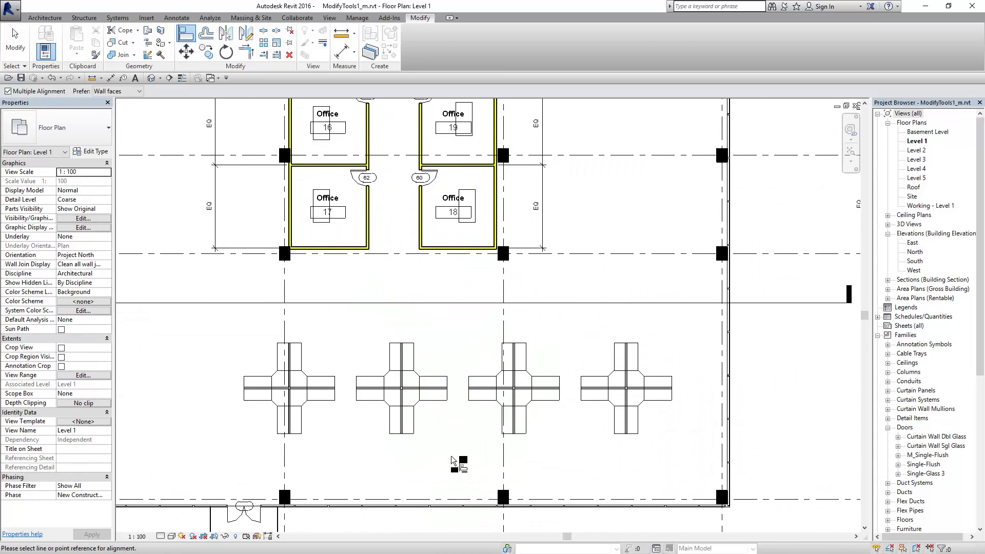
scroll(492, 455, up, 2)
scroll(501, 453, up, 1)
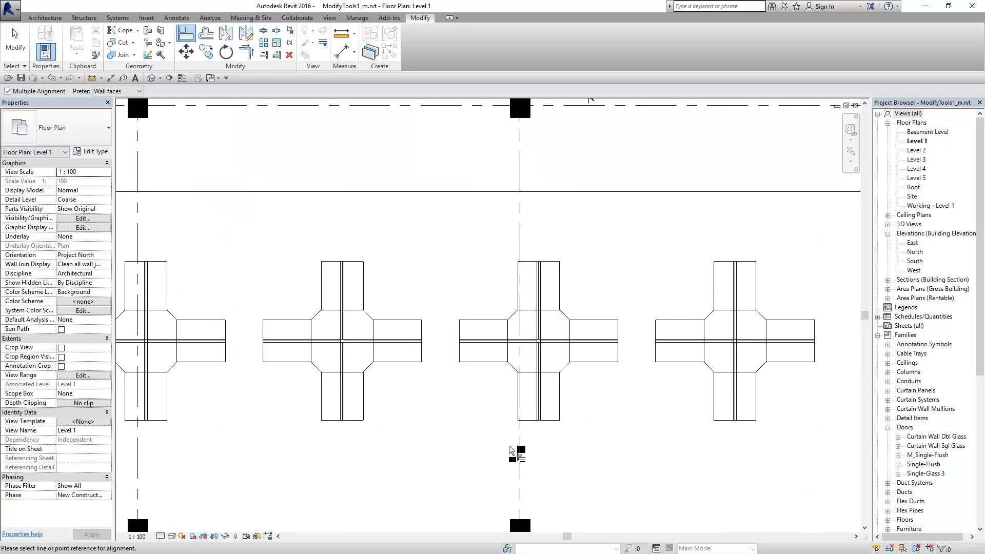
click(519, 451)
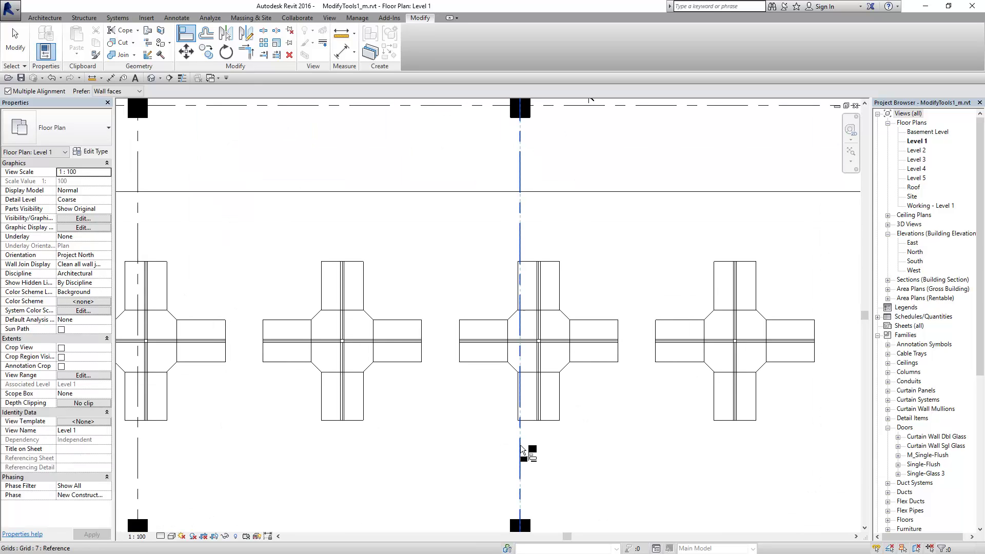
scroll(537, 392, up, 1)
scroll(537, 392, up, 1)
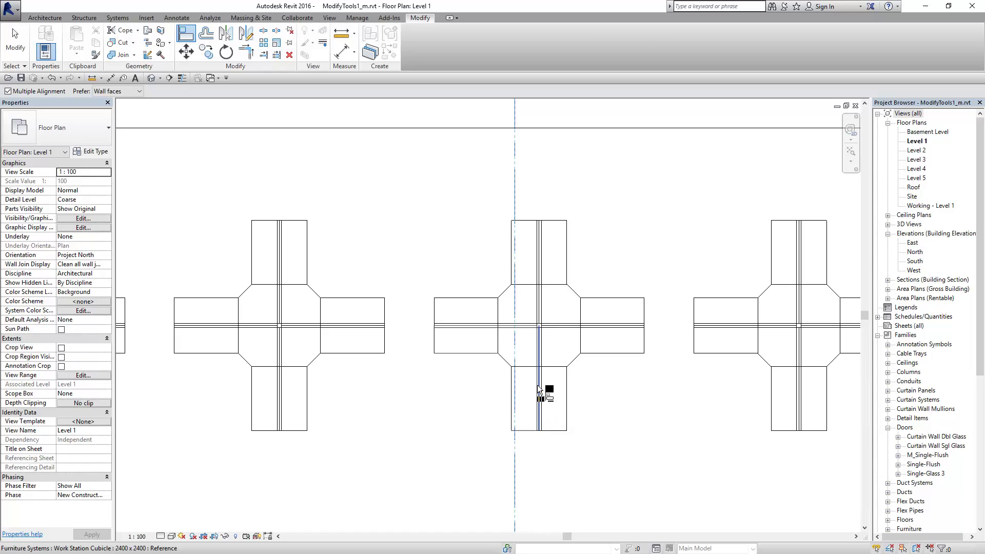
click(534, 390)
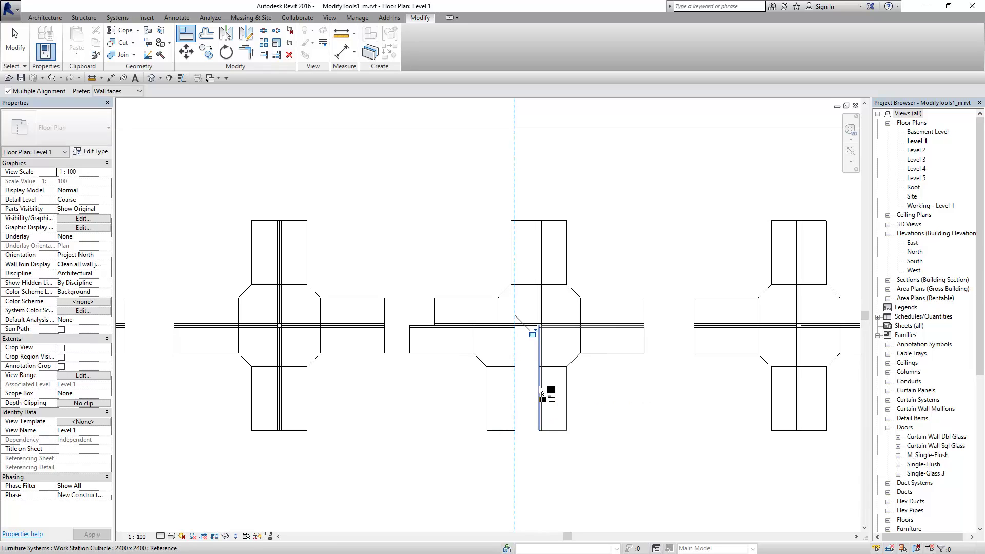
click(539, 385)
click(537, 310)
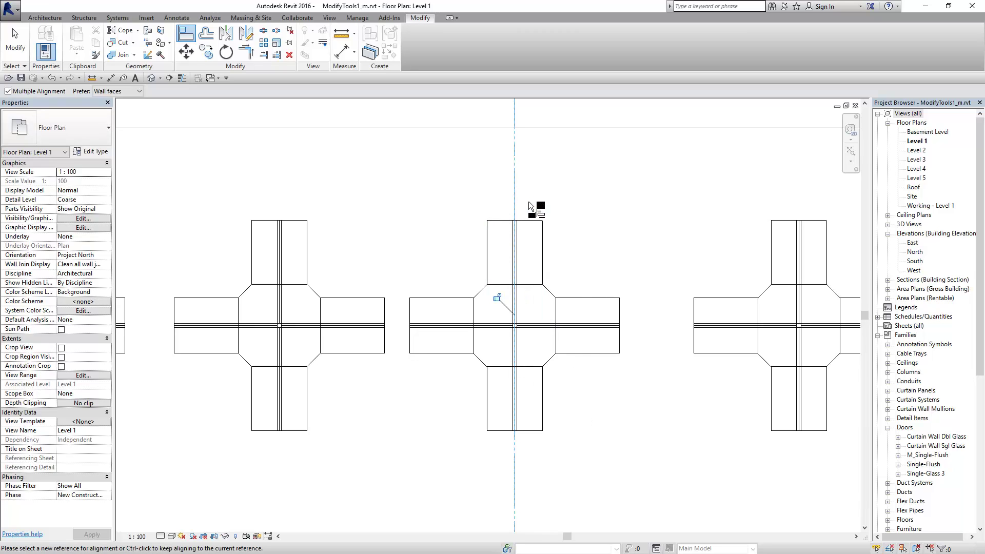
Align the leftmost cubicle to the other grid line, then uncheck Multiple Alignment.
key(Escape)
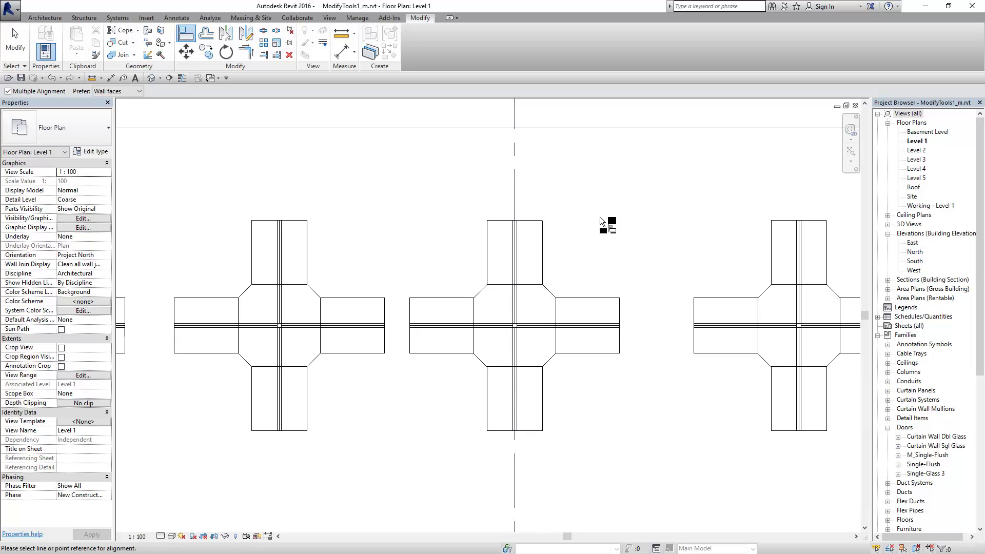
scroll(603, 220, down, 2)
middle_drag(350, 202, 476, 205)
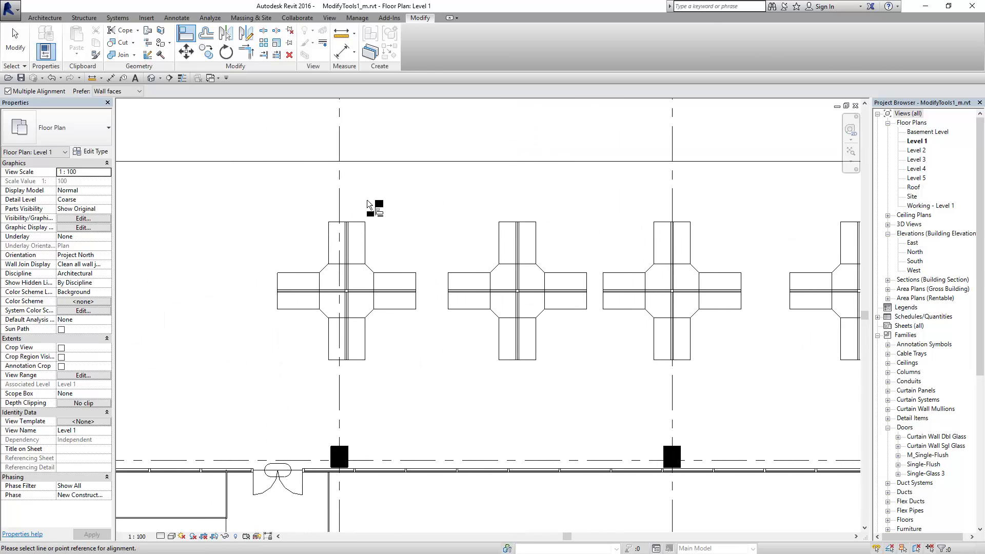
click(341, 199)
scroll(341, 208, up, 1)
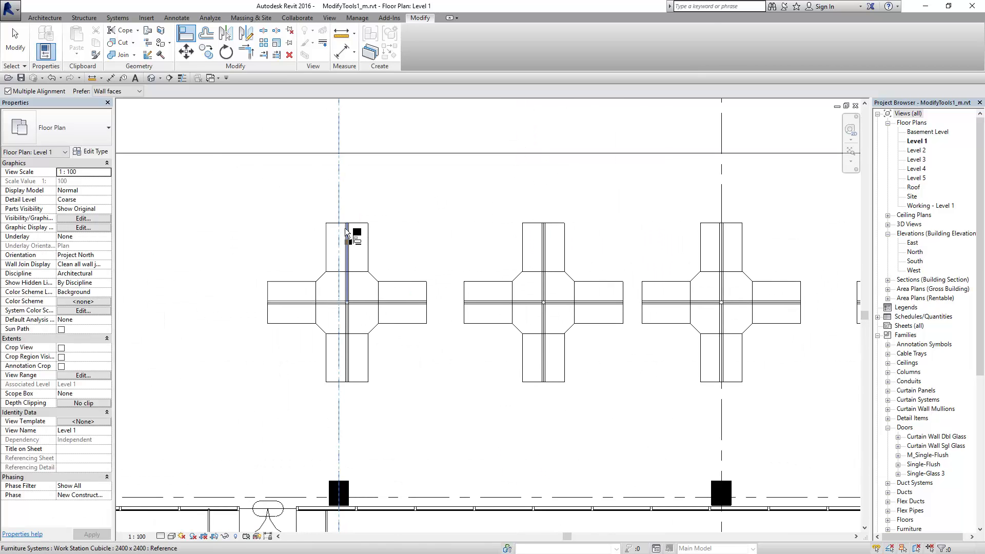
click(346, 233)
scroll(344, 307, up, 1)
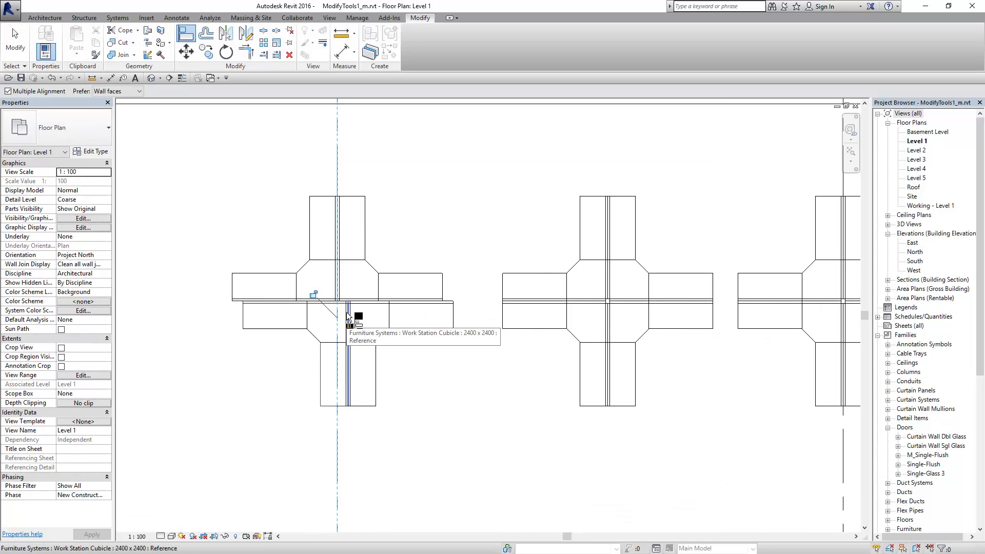
click(348, 313)
scroll(416, 353, down, 2)
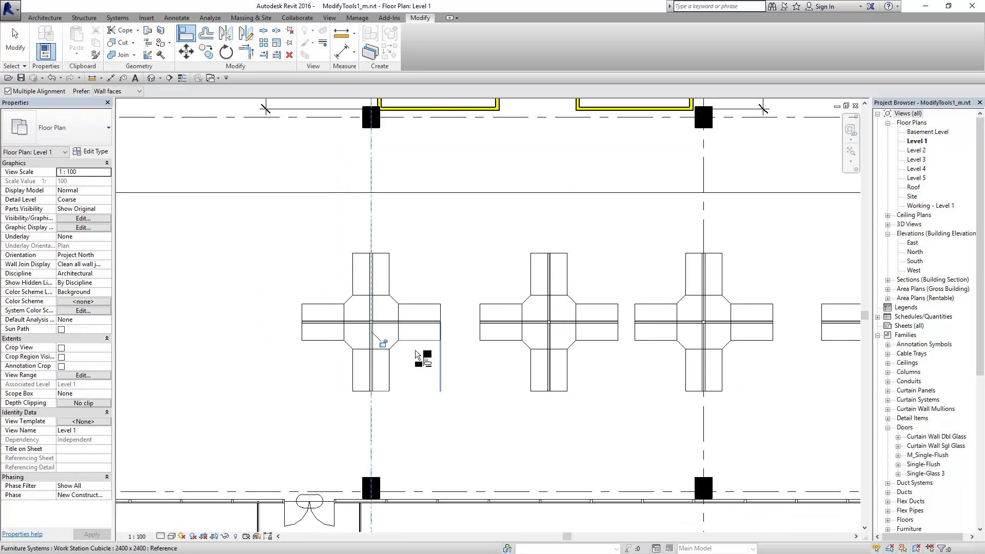
click(47, 91)
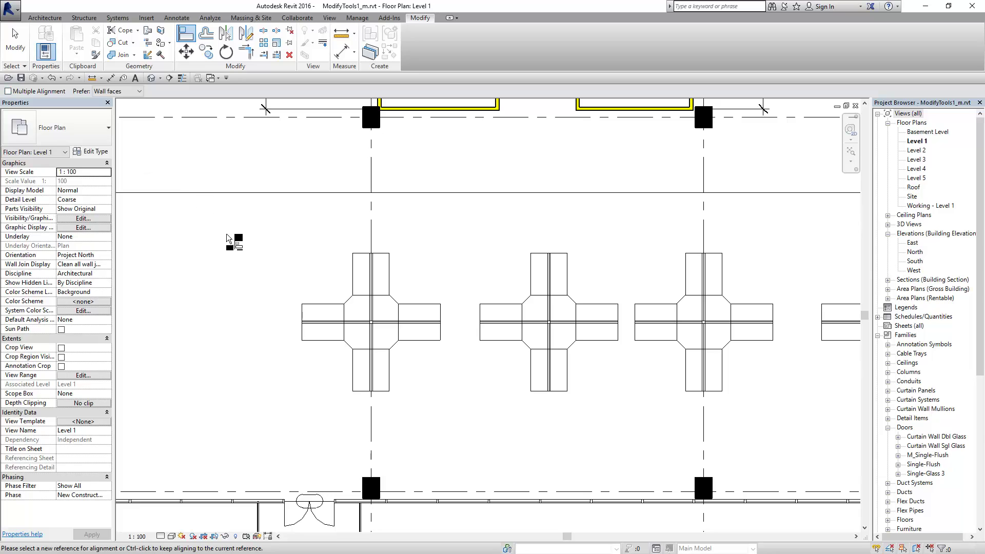
click(116, 93)
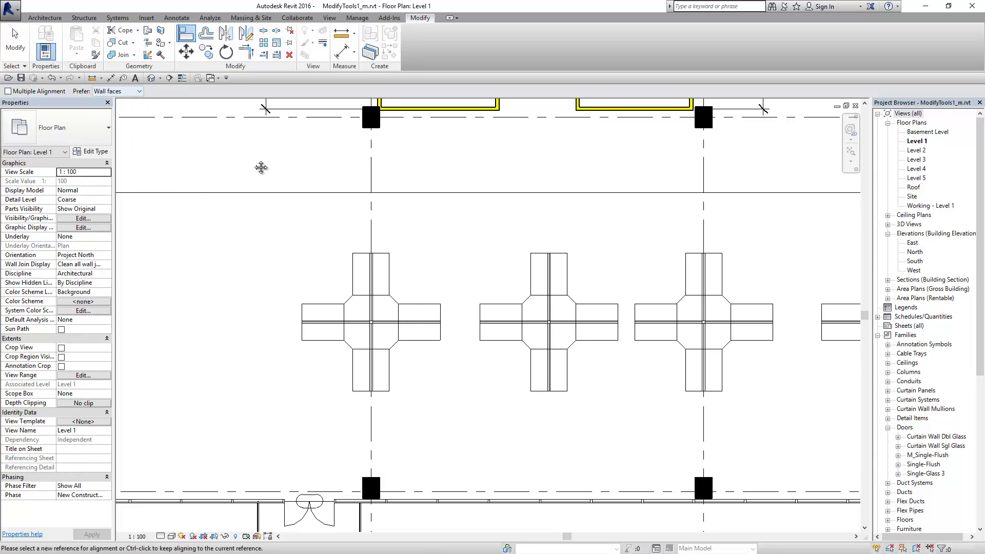
Zoom and pan out to survey the rest of the floor plan.
middle_drag(261, 167, 353, 221)
scroll(353, 220, down, 1)
scroll(465, 279, down, 2)
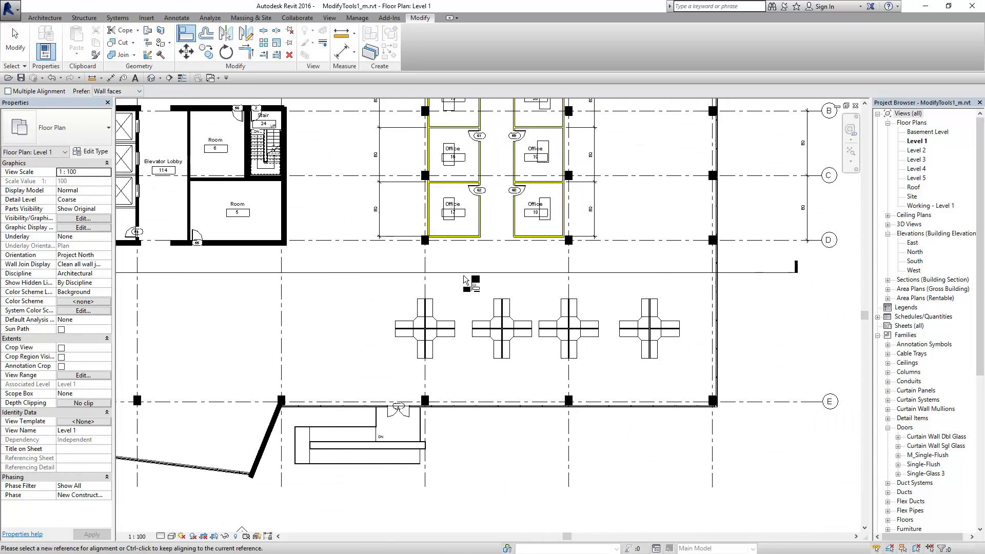
scroll(465, 280, down, 1)
scroll(600, 385, down, 2)
middle_drag(523, 393, 665, 388)
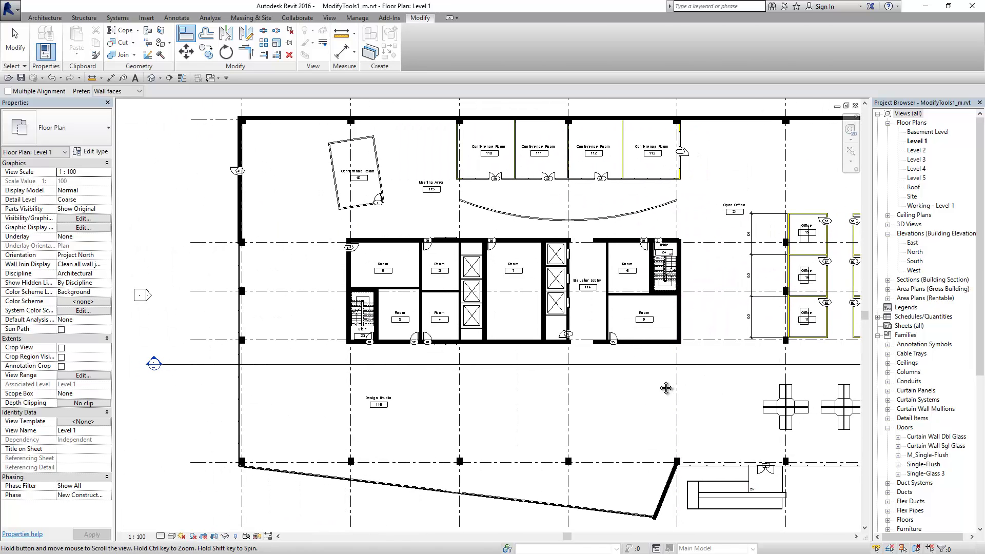
scroll(259, 236, up, 4)
scroll(215, 215, up, 1)
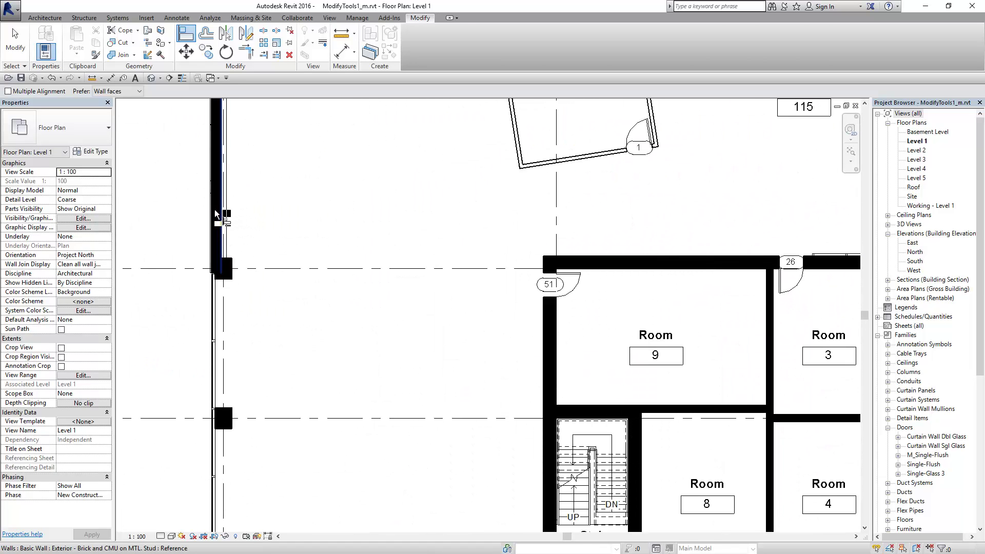
scroll(316, 241, down, 2)
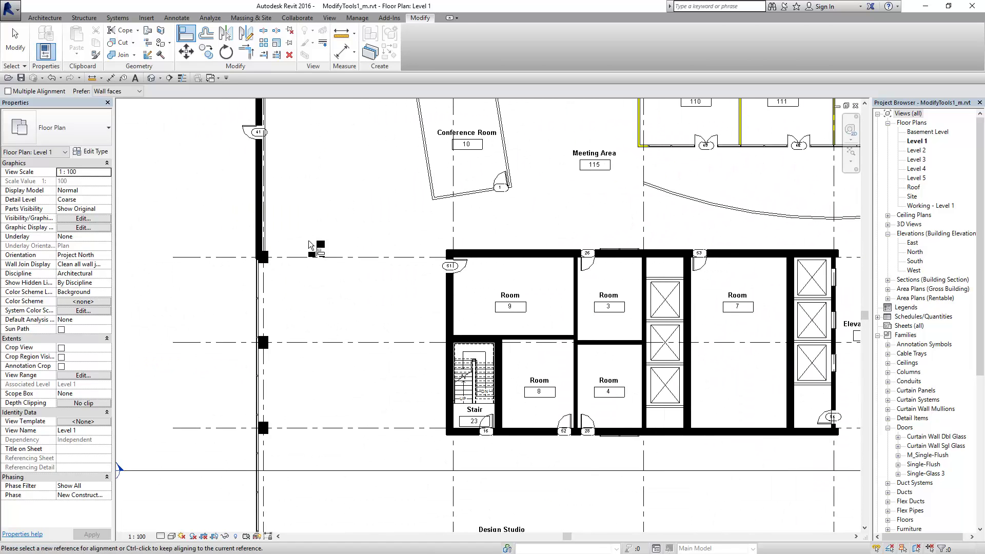
Check the Prefer list keeping Wall faces, exit Align, and zoom out to the full plan.
click(129, 92)
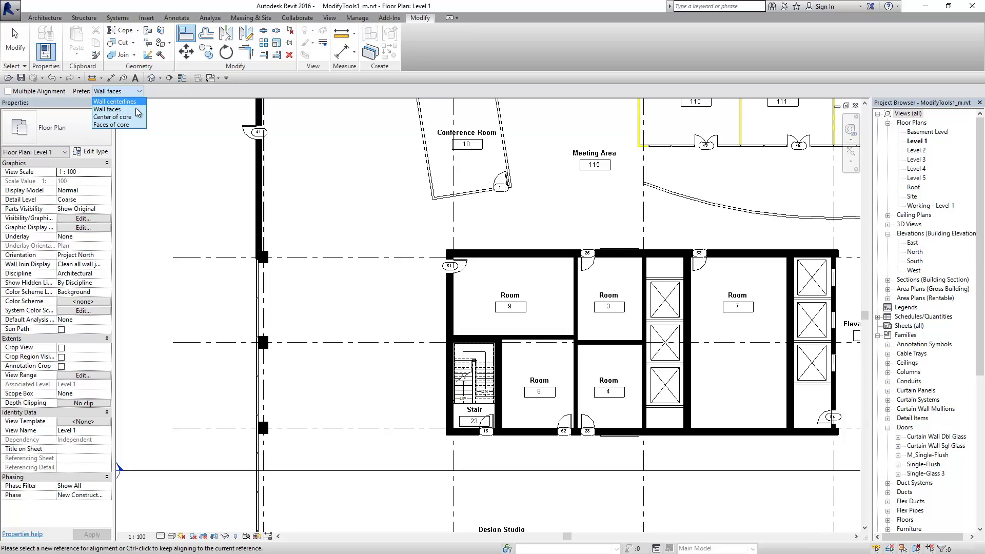
click(119, 92)
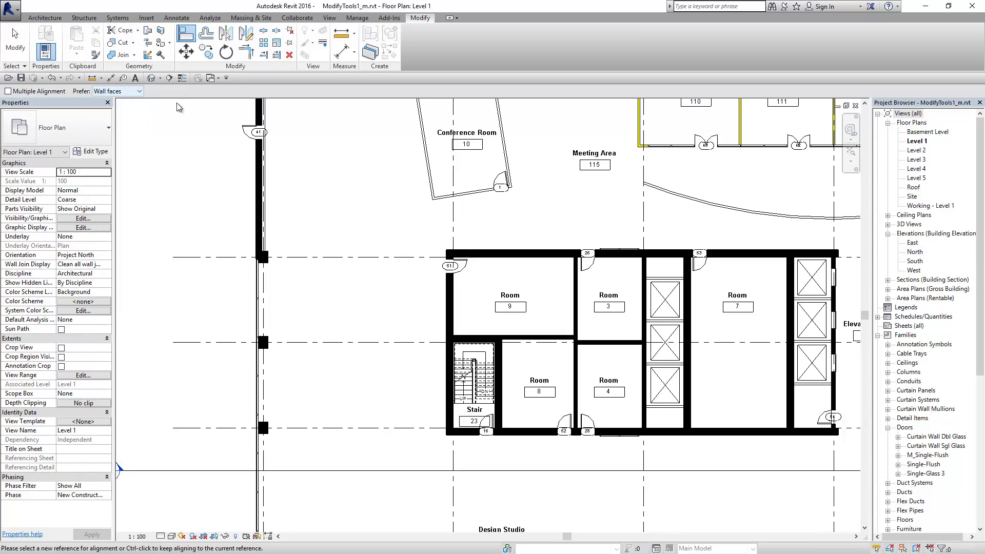
scroll(285, 235, down, 1)
key(Escape)
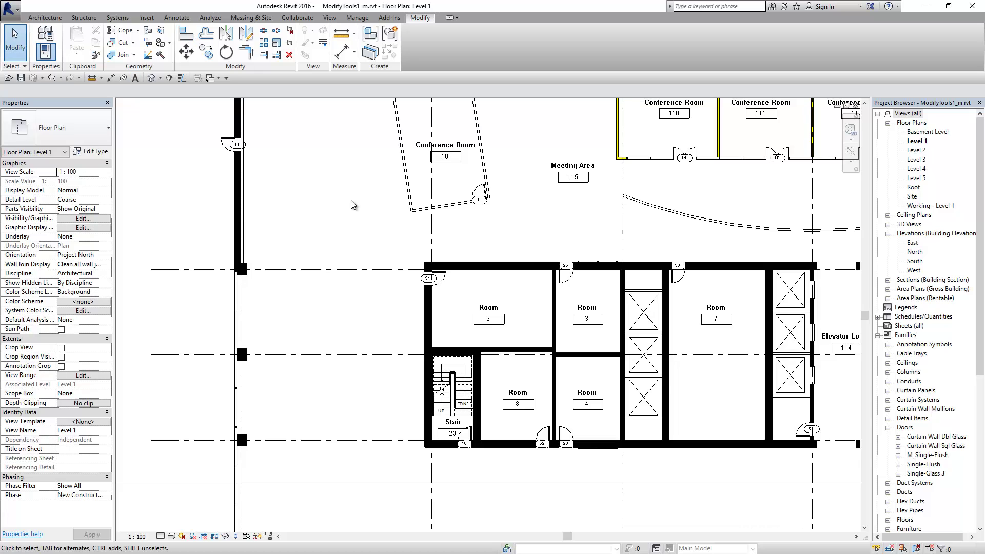
scroll(432, 277, down, 1)
mouse_move(566, 232)
middle_down()
mouse_move(432, 277)
mouse_move(362, 275)
middle_up()
scroll(432, 277, down, 1)
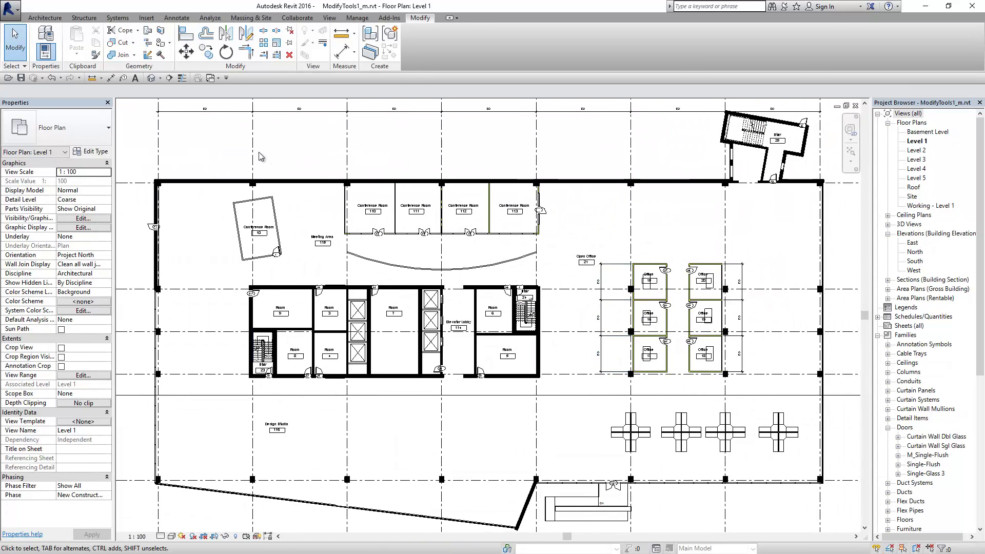
In {3D}, drag the rooftop Core-shaft wall's top higher, orbit, then return to Level 1.
click(152, 78)
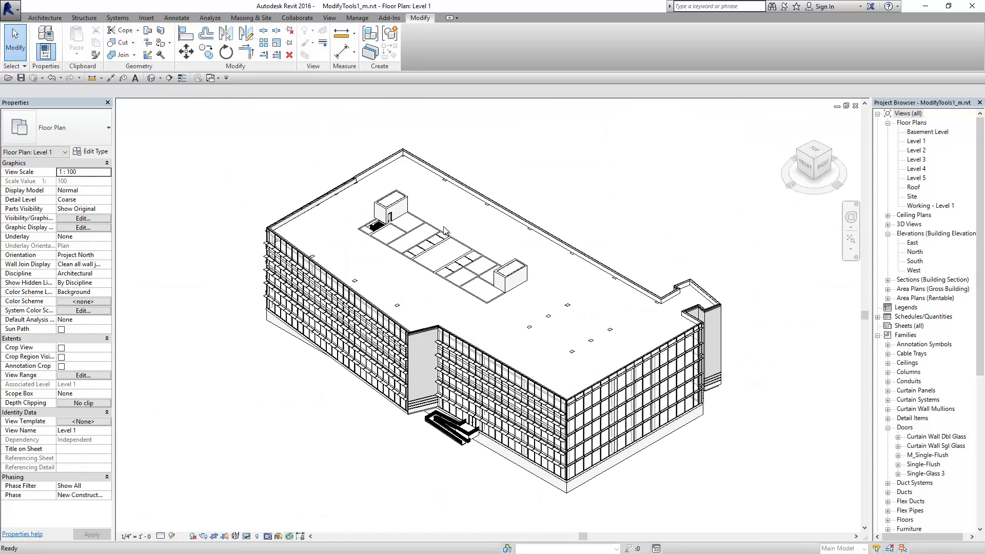
scroll(511, 266, up, 2)
scroll(512, 267, up, 2)
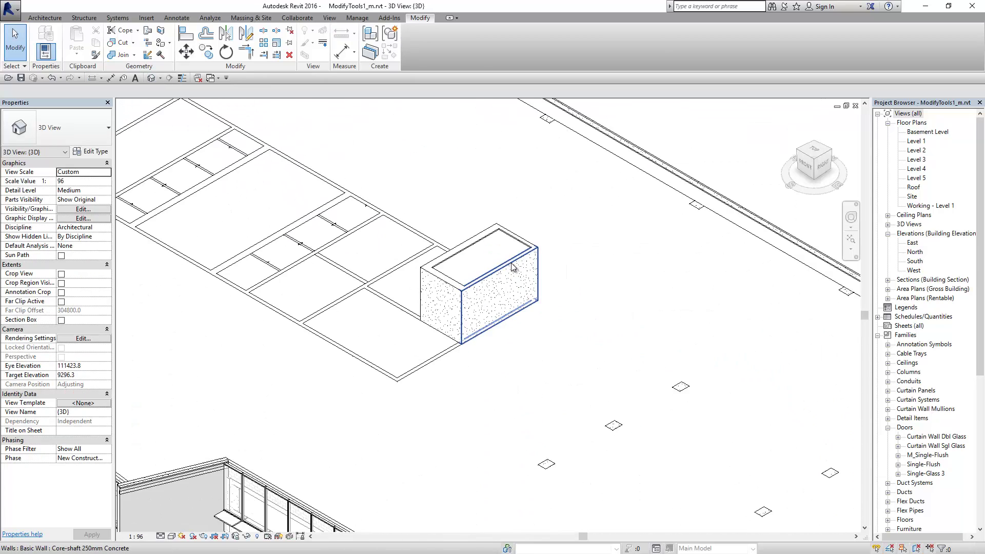
scroll(511, 266, up, 1)
click(510, 267)
drag(494, 268, 494, 239)
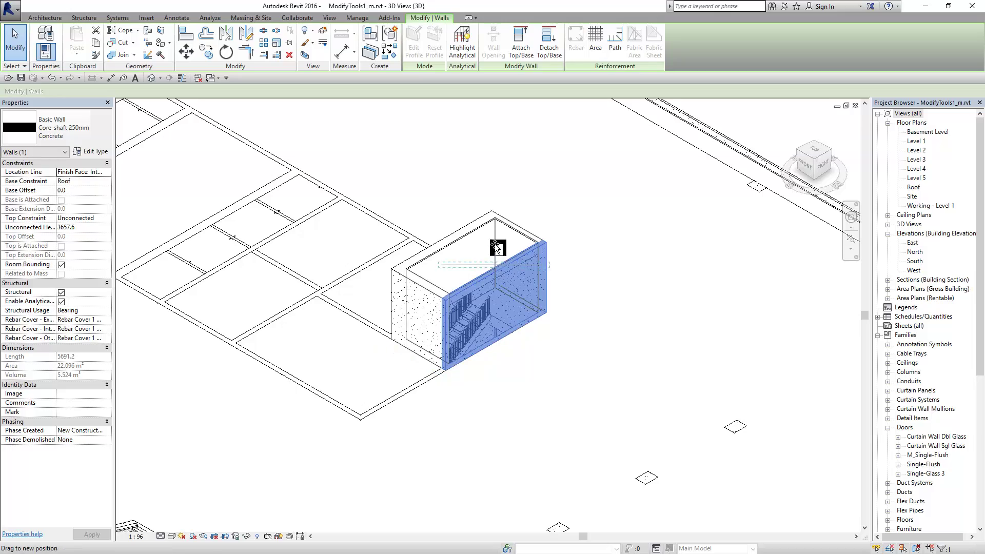
click(380, 290)
mouse_move(381, 290)
shift+middle_down()
mouse_move(590, 254)
mouse_move(611, 364)
shift+middle_up()
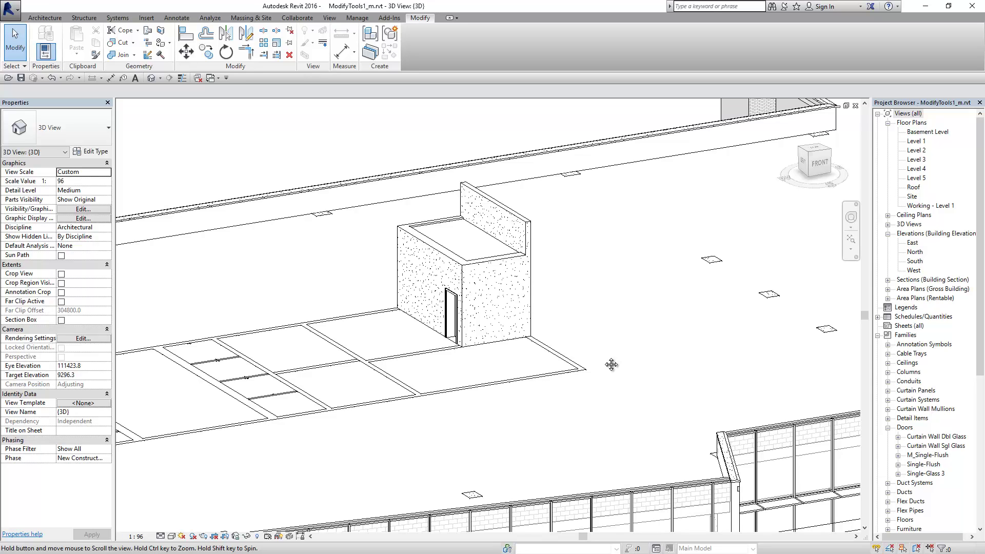
key(ctrl+Tab)
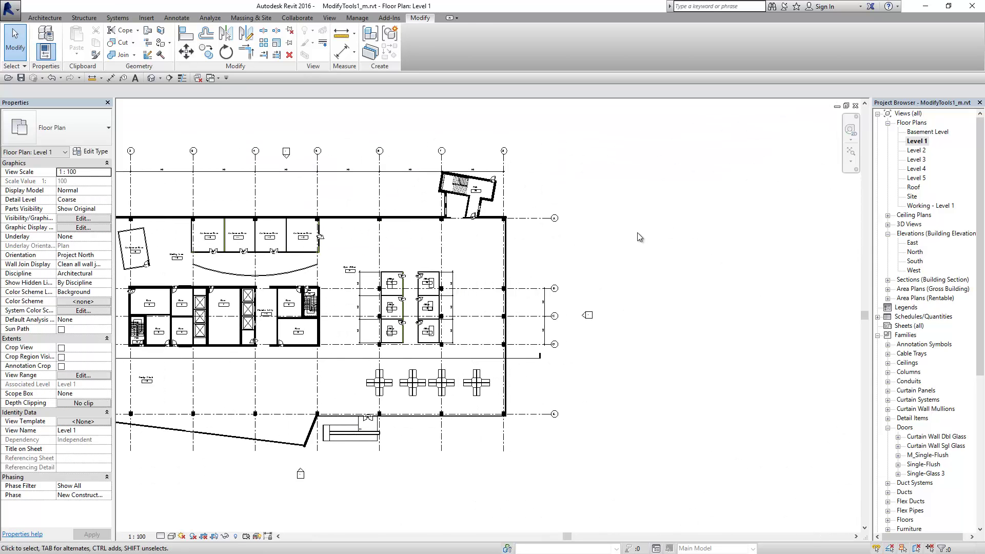
Use CS on an office wall to draw an Interior Generic wall as a Start-End-Radius Arc.
scroll(429, 302, up, 3)
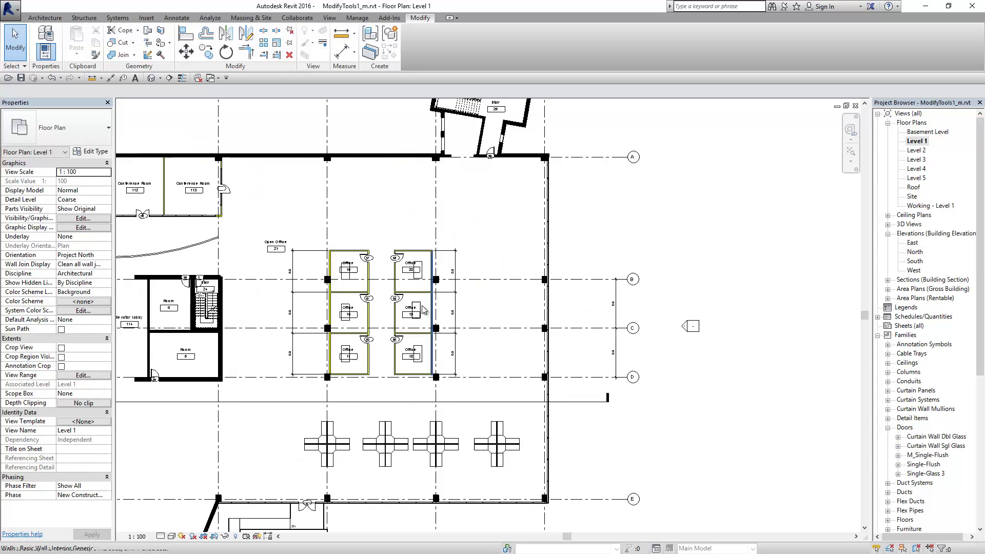
scroll(390, 313, up, 1)
click(368, 324)
key(c)
key(s)
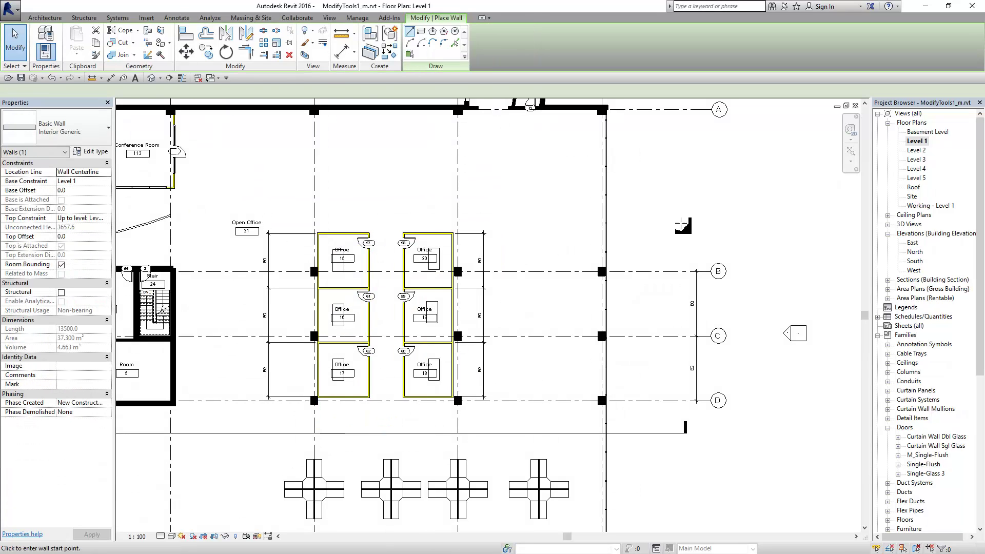
middle_drag(726, 209, 668, 222)
click(410, 43)
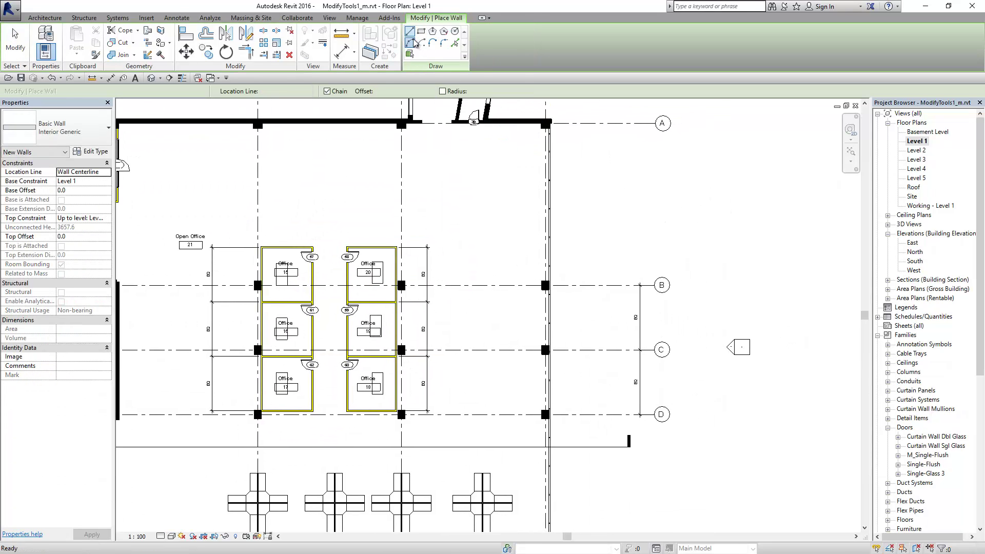
click(702, 177)
click(629, 204)
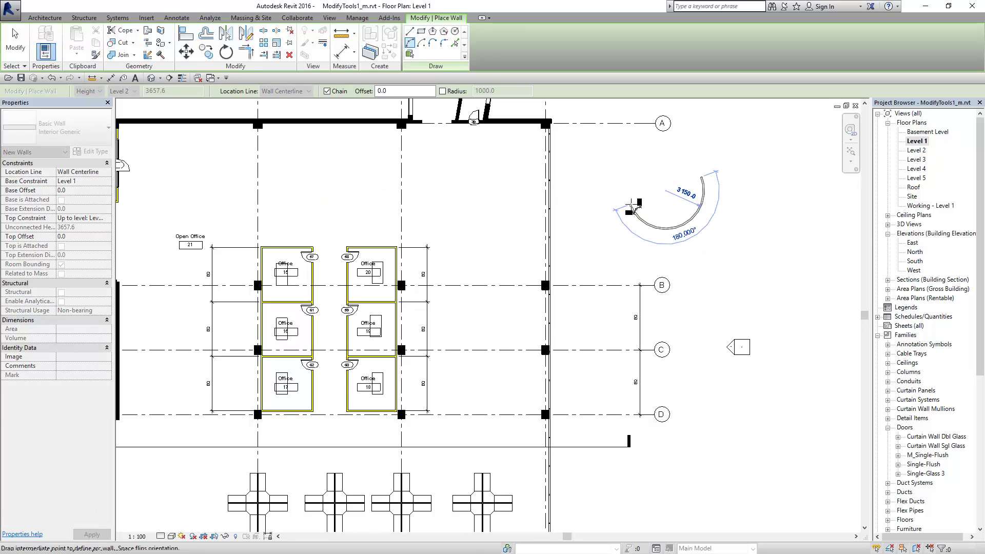
click(688, 177)
scroll(721, 193, up, 1)
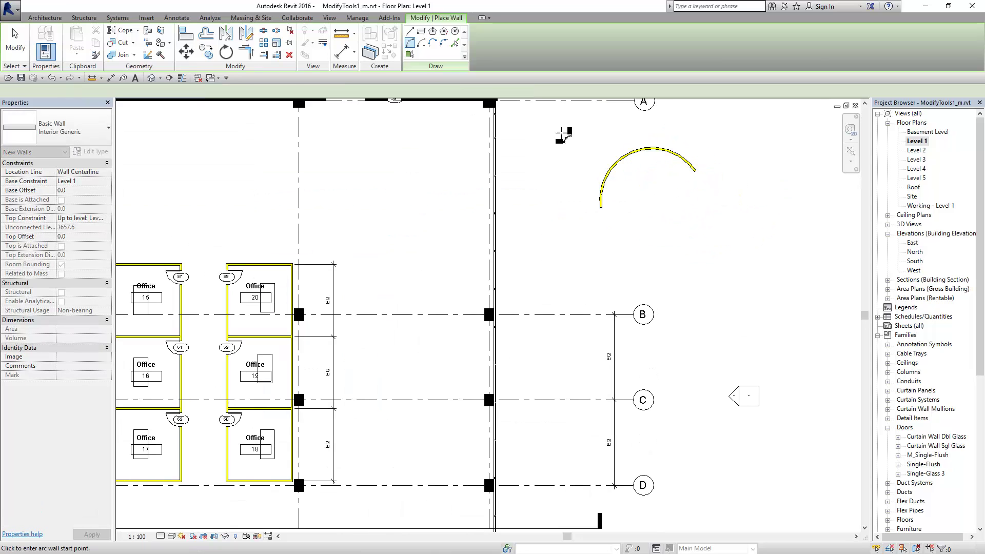
key(Escape)
Draw a second curved wall as a Center-ends Arc on the first arc's centre.
click(421, 43)
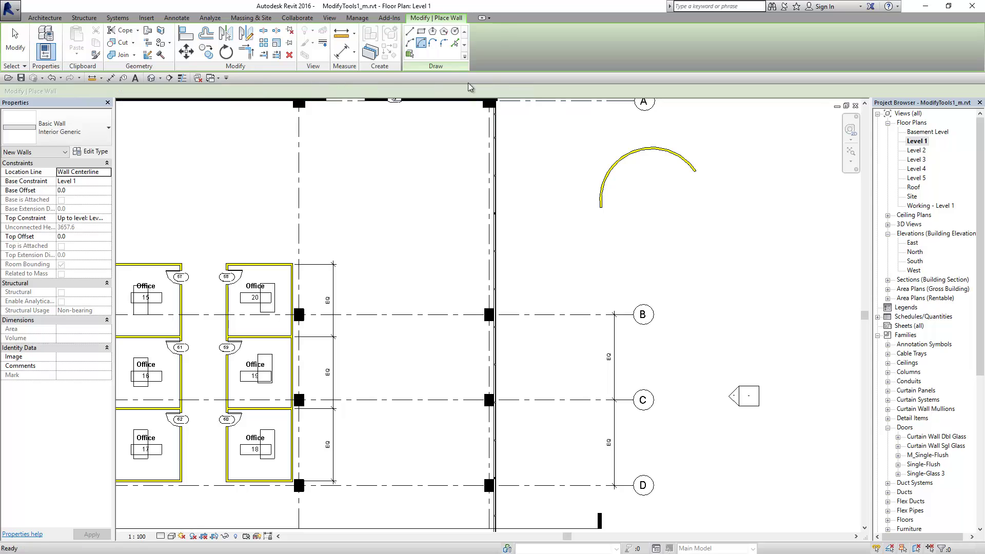
scroll(640, 208, up, 1)
scroll(644, 210, up, 1)
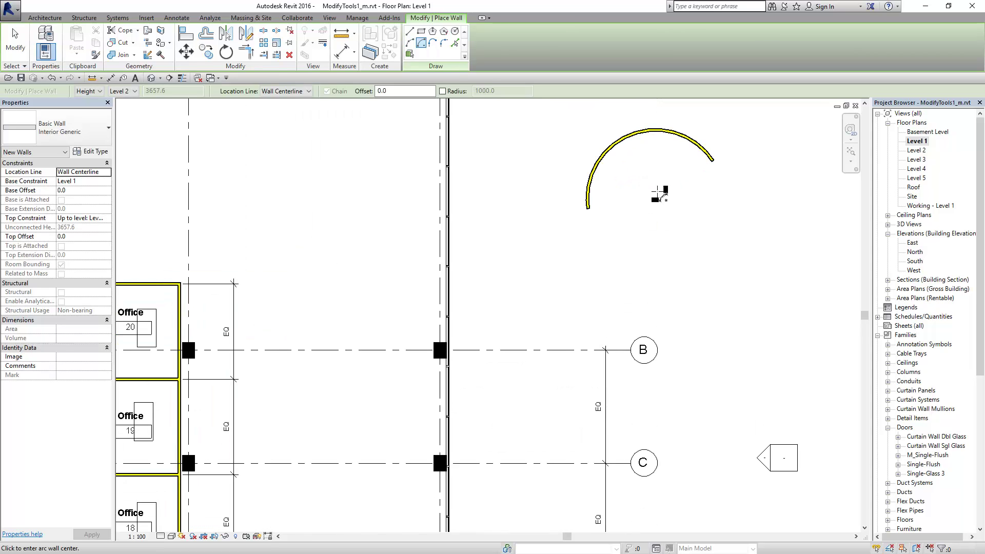
click(677, 136)
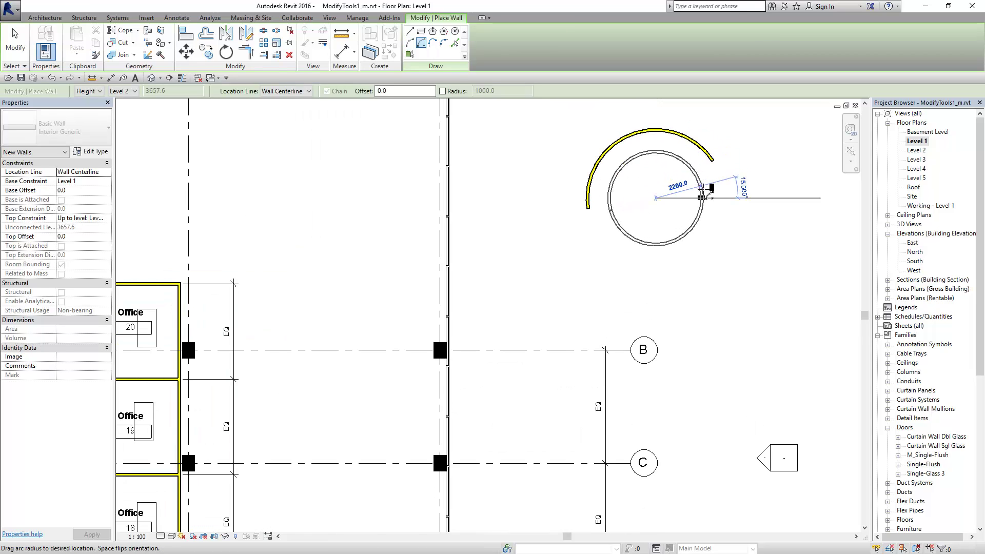
click(712, 189)
click(628, 249)
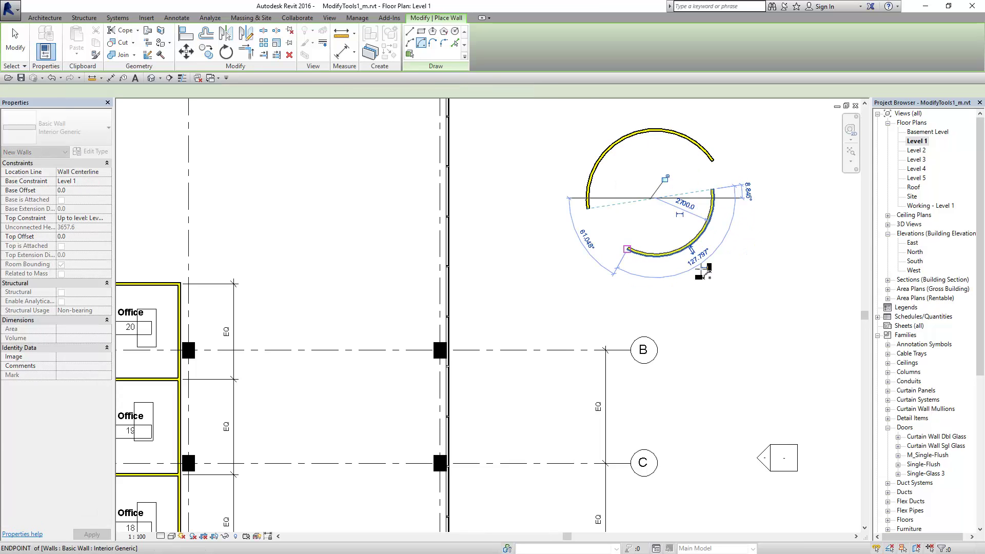
key(Escape)
key(Escape)
scroll(697, 181, up, 1)
scroll(692, 149, up, 1)
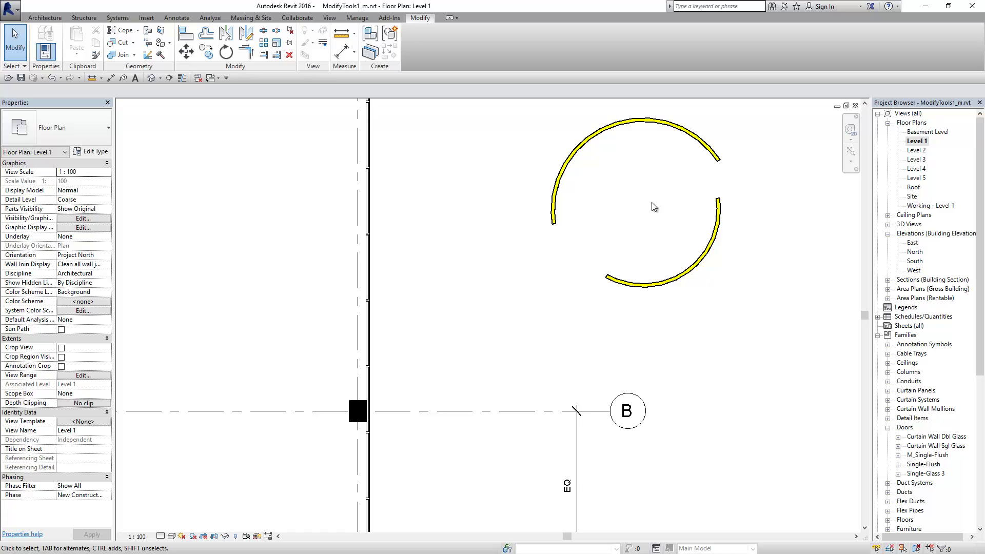
Align the lower arc wall onto the upper arc wall's circle.
click(187, 35)
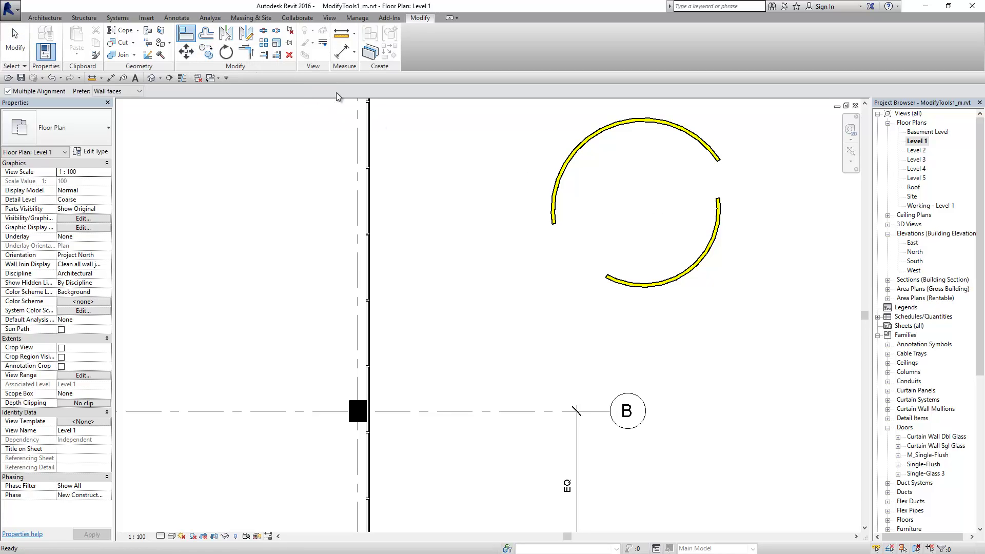
click(577, 163)
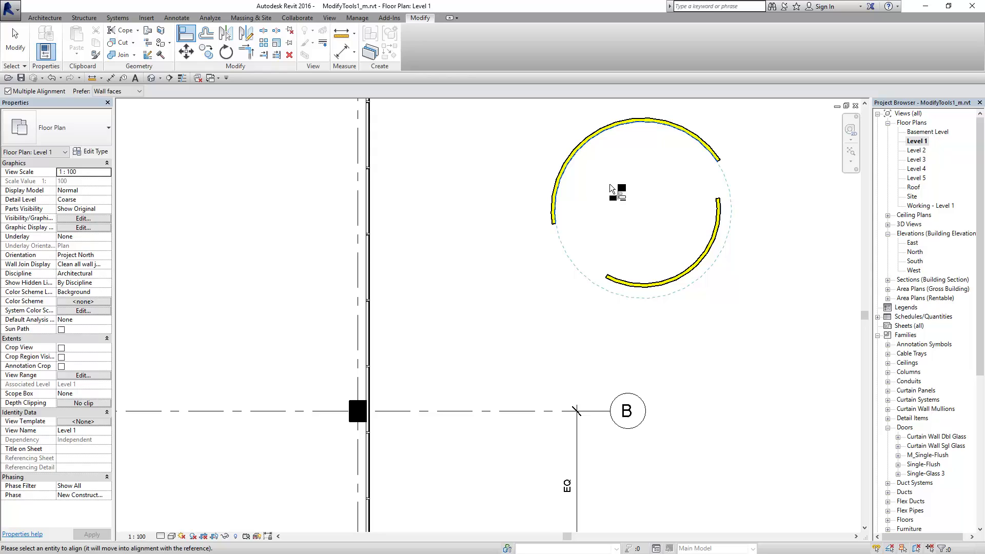
click(644, 282)
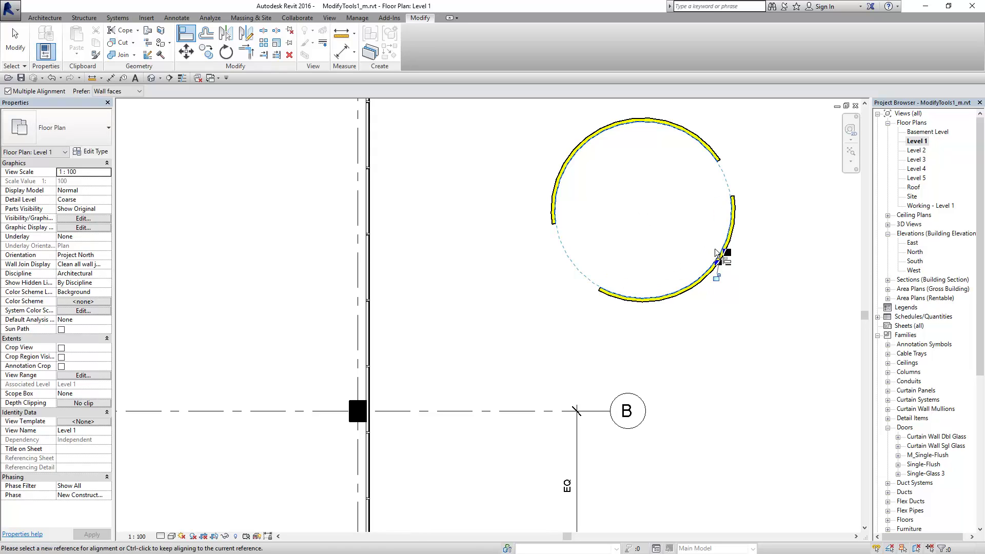
scroll(715, 248, down, 1)
scroll(701, 241, down, 1)
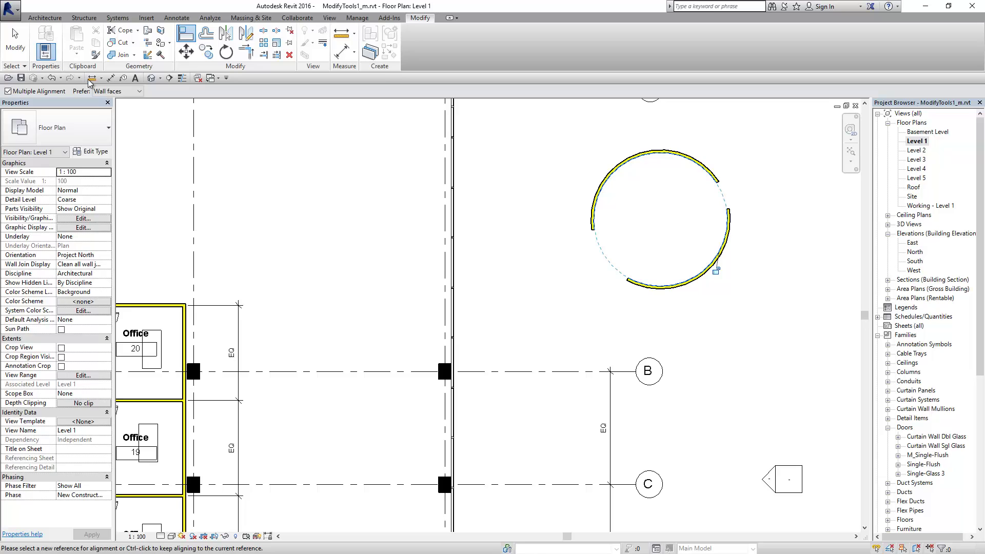
click(16, 44)
scroll(590, 220, down, 2)
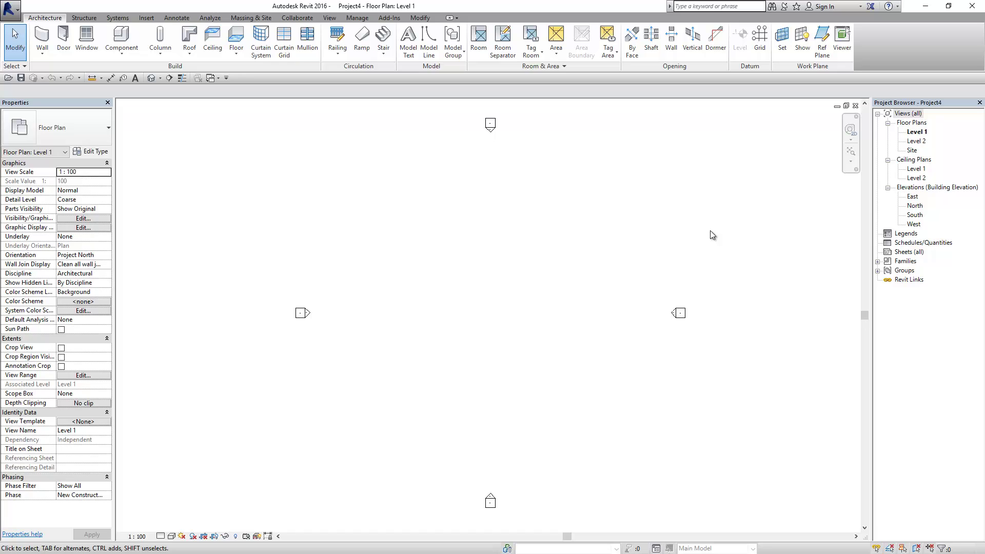
click(429, 18)
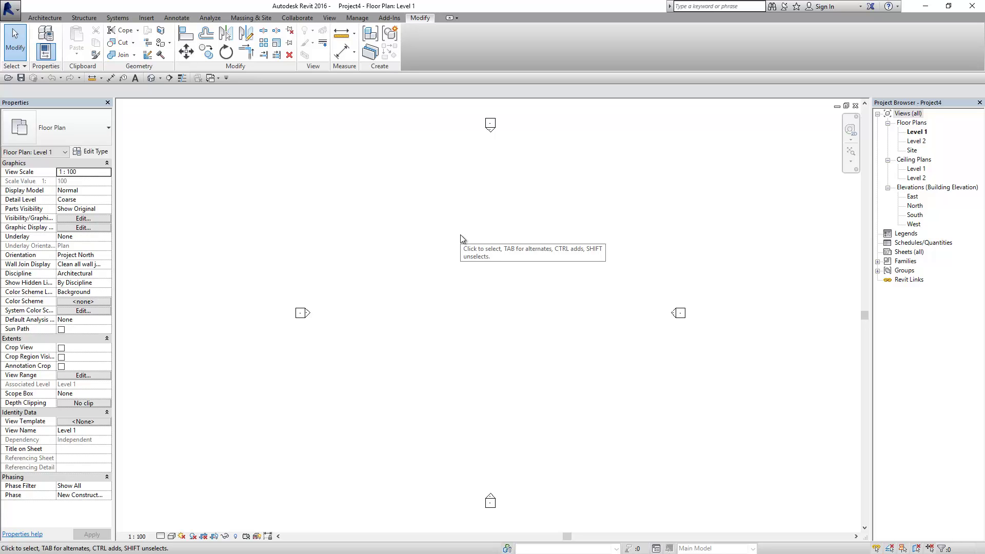
Draw a short horizontal wall, a short vertical wall and a long vertical wall.
click(45, 18)
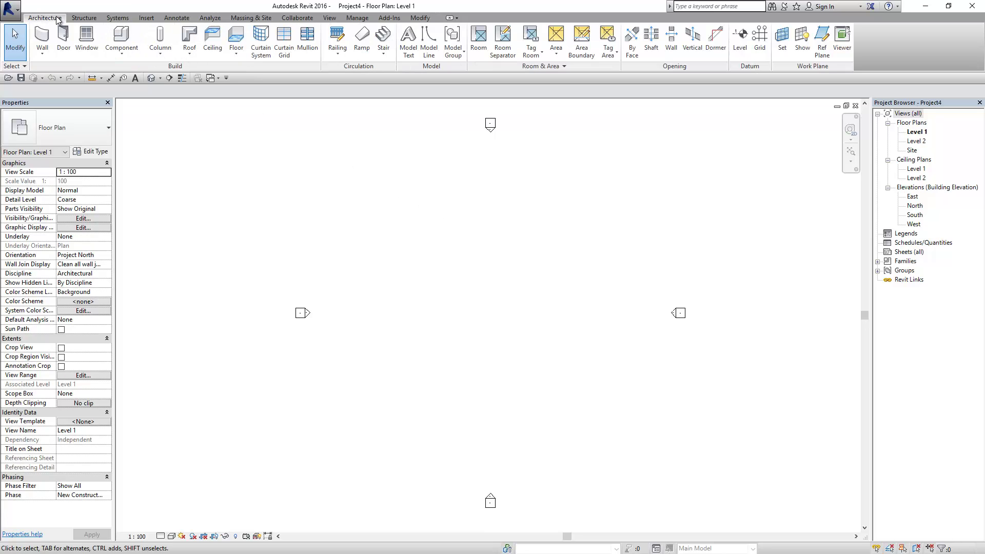
click(42, 36)
click(421, 224)
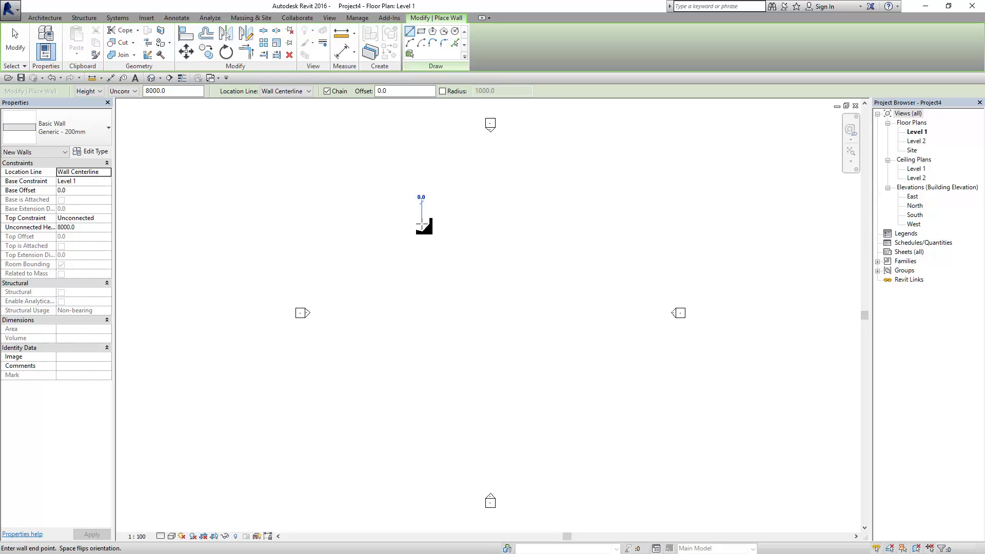
click(456, 224)
scroll(464, 282, up, 1)
key(Escape)
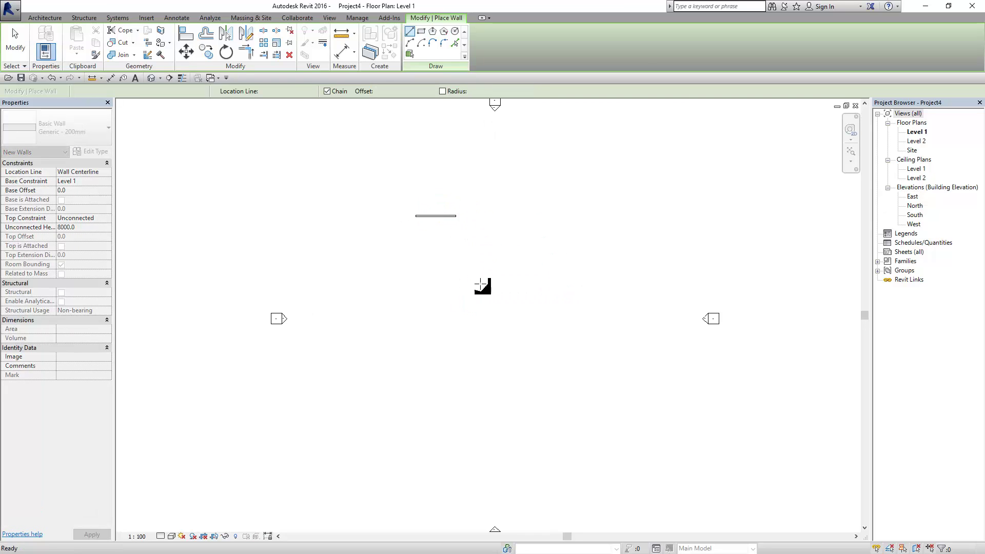
click(482, 190)
key(Escape)
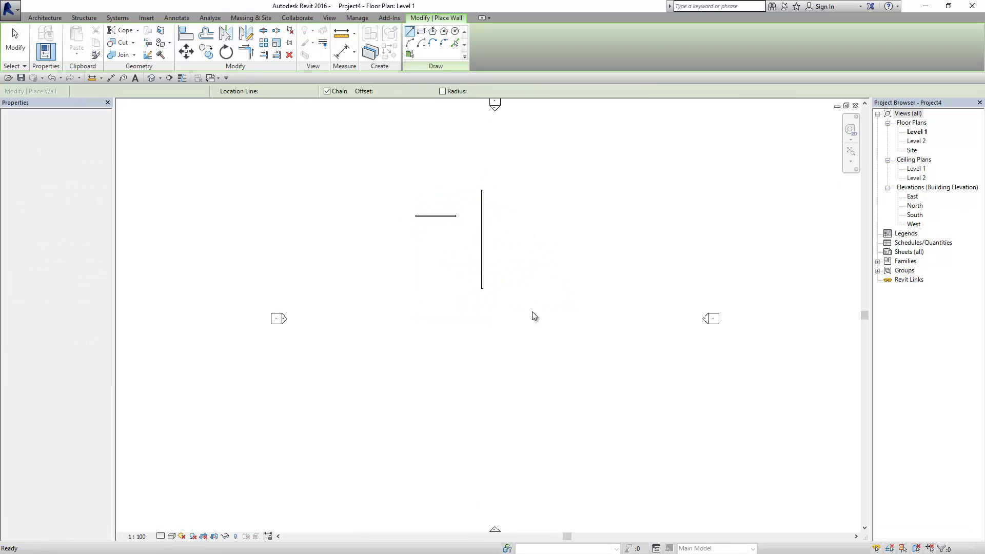
click(535, 331)
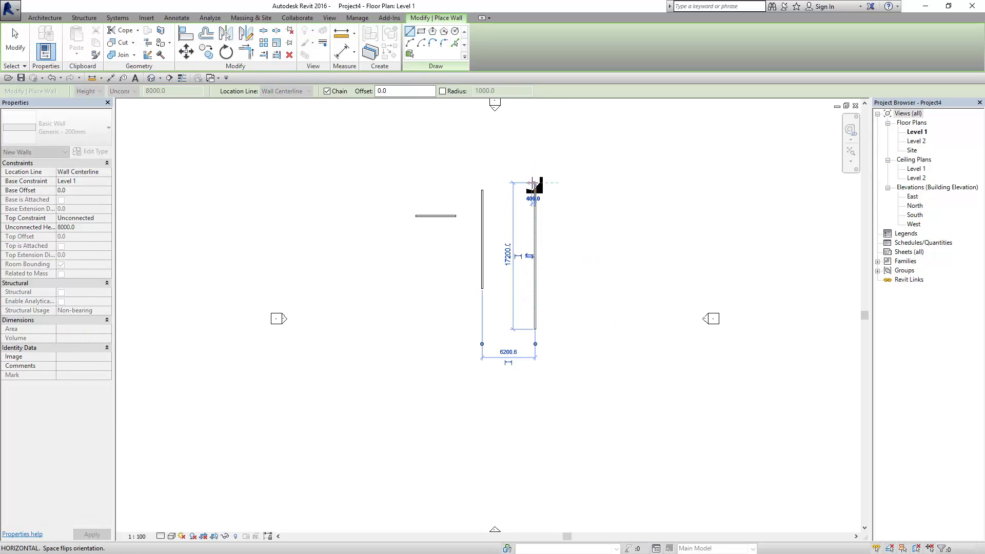
click(535, 184)
scroll(519, 195, up, 1)
key(Escape)
key(Escape)
Array the short horizontal wall linearly into 7 evenly spaced copies downward.
click(412, 224)
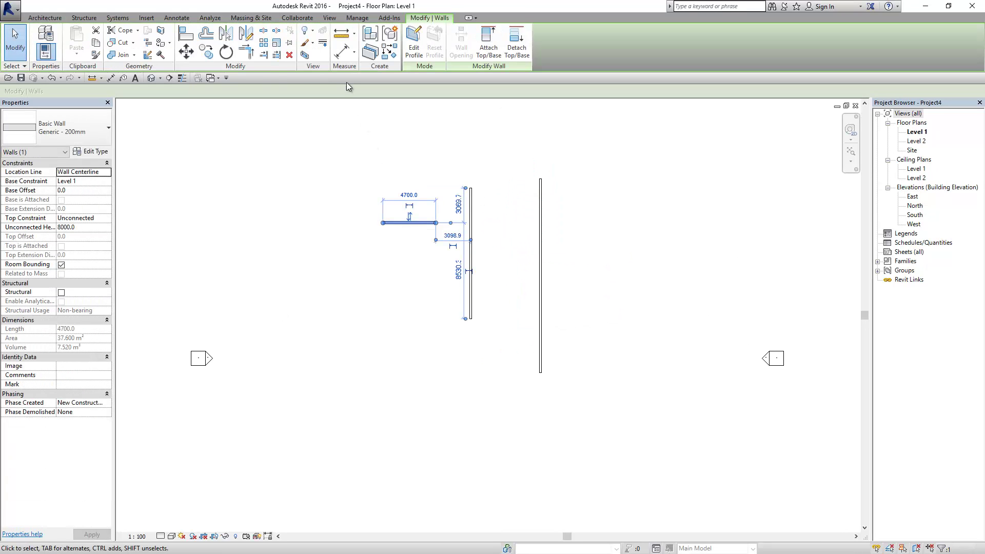
click(265, 44)
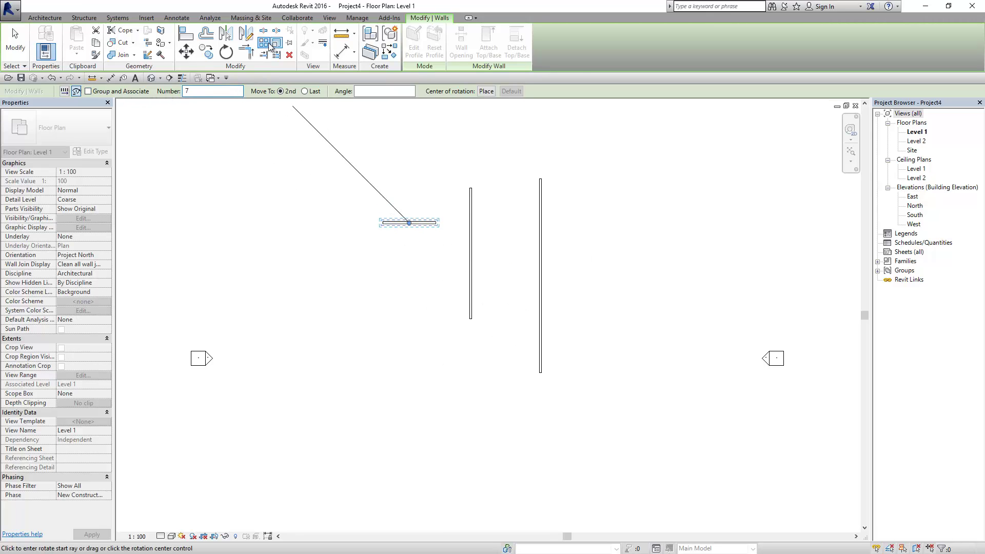
click(64, 91)
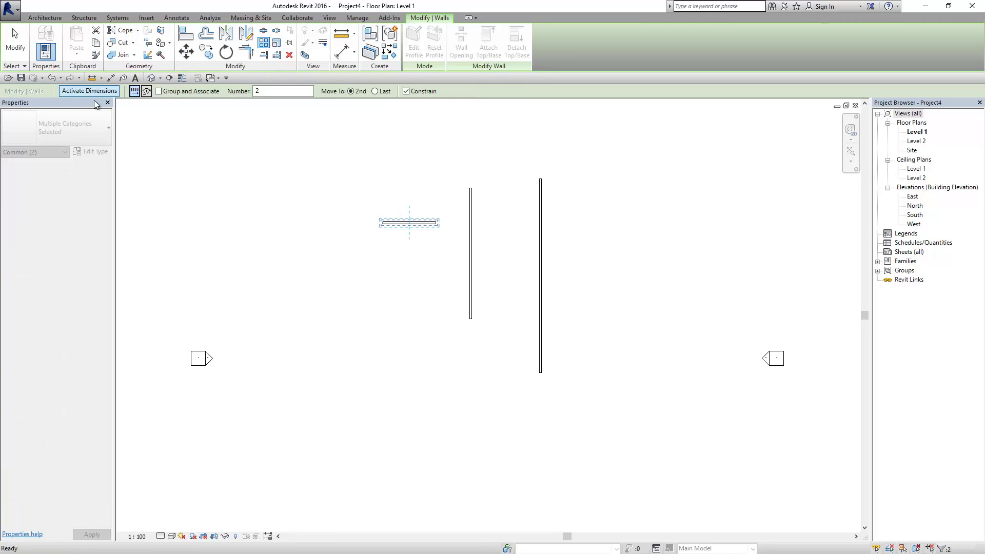
double_click(277, 92)
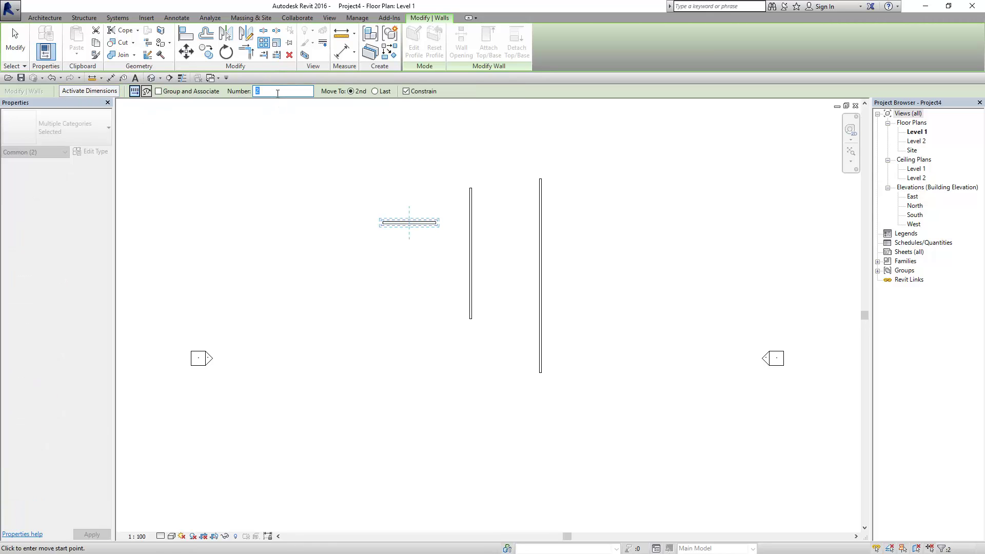
text(7)
click(444, 220)
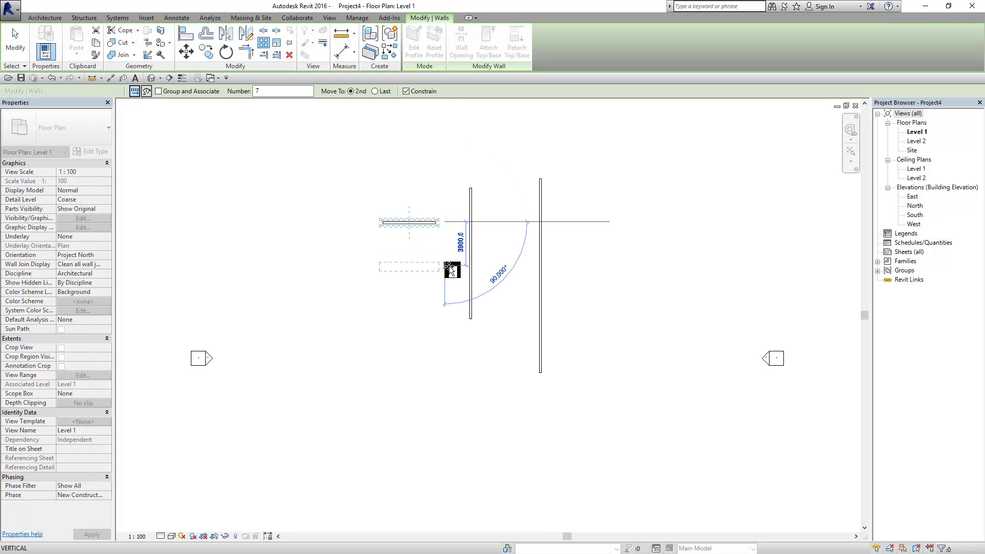
click(451, 272)
scroll(477, 293, down, 2)
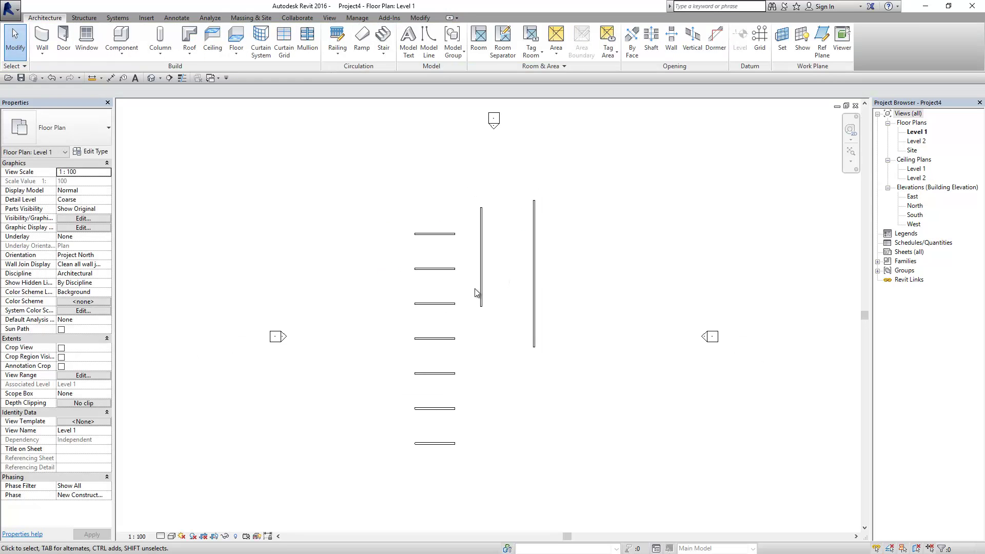
Extend the lowest horizontal wall across the long wall and lengthen the long wall downward.
click(452, 409)
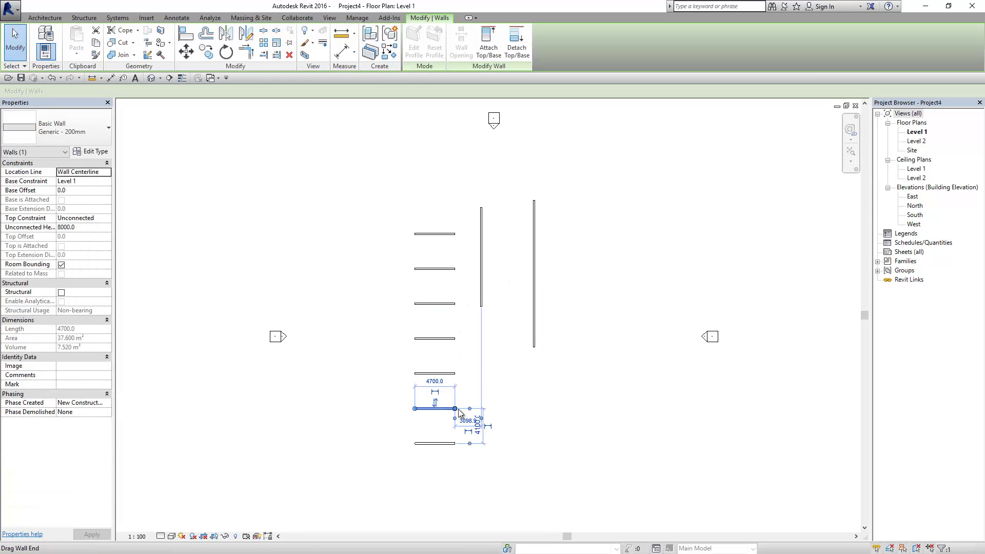
drag(451, 409, 578, 409)
key(Escape)
click(533, 330)
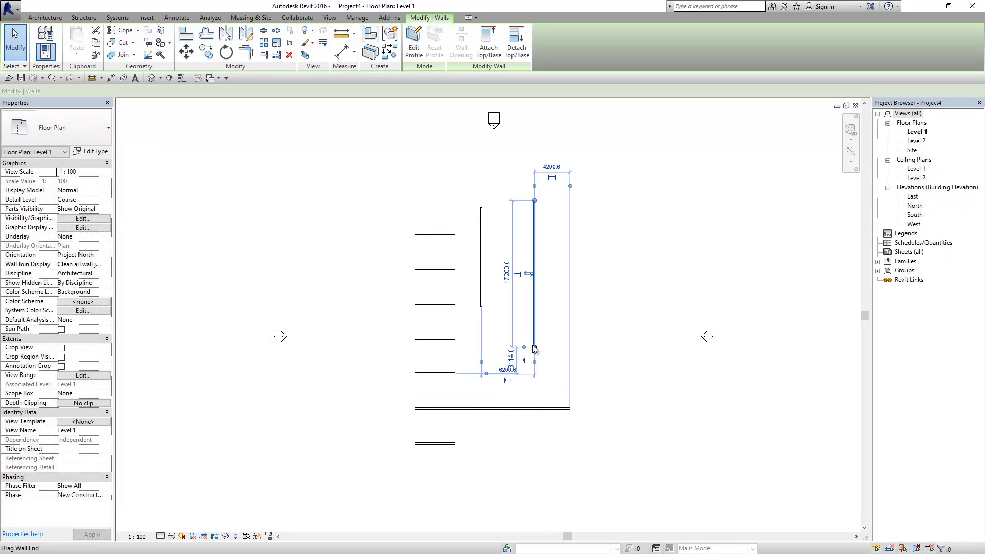
drag(534, 347, 540, 456)
key(Escape)
scroll(563, 325, up, 1)
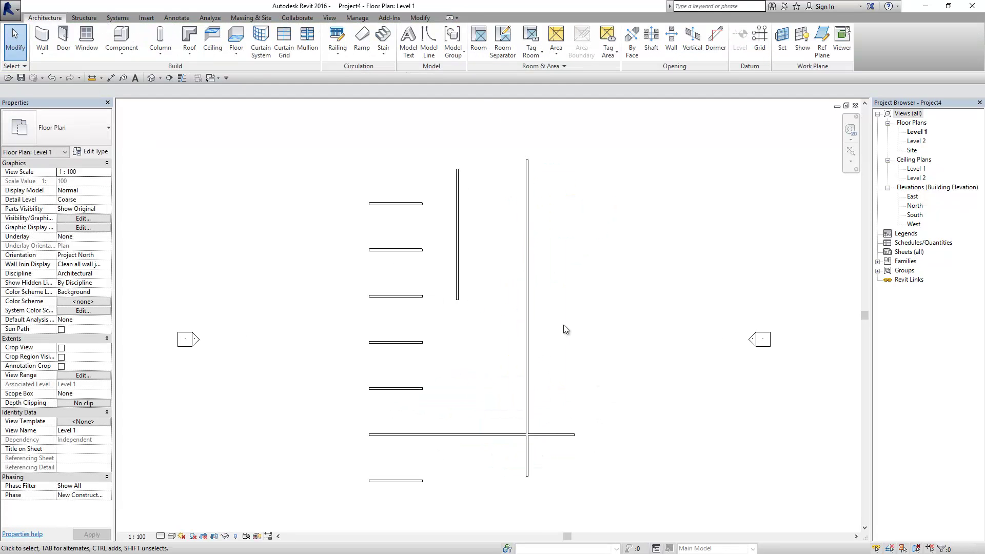
middle_drag(563, 325, 626, 312)
click(420, 18)
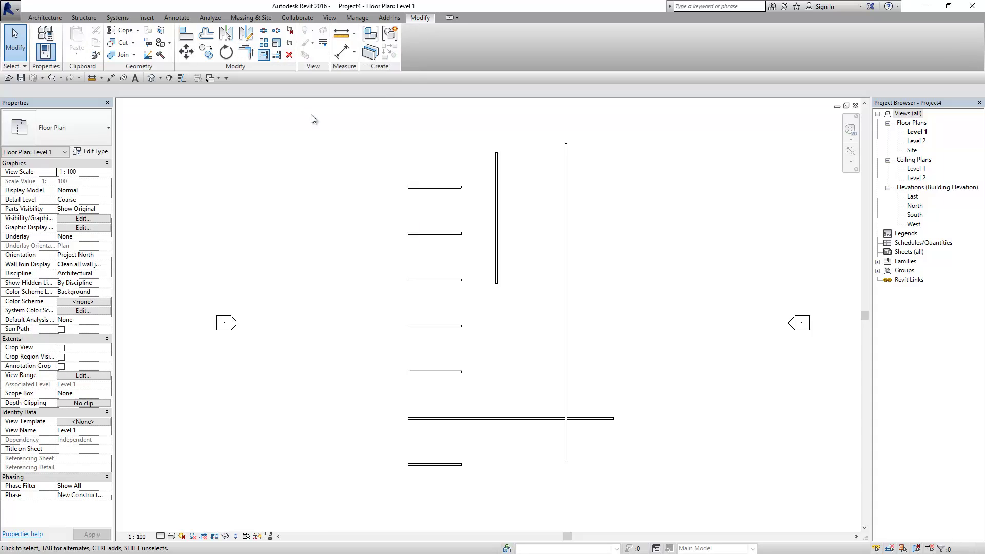
scroll(356, 194, up, 1)
middle_drag(356, 194, 344, 175)
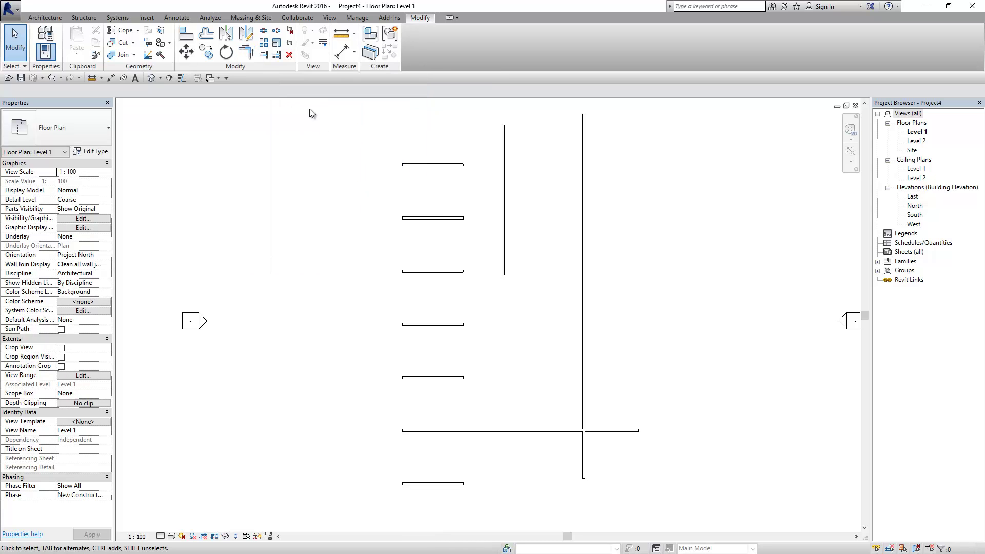
Trim/Extend to Corner the top horizontal wall with the short vertical wall.
click(246, 52)
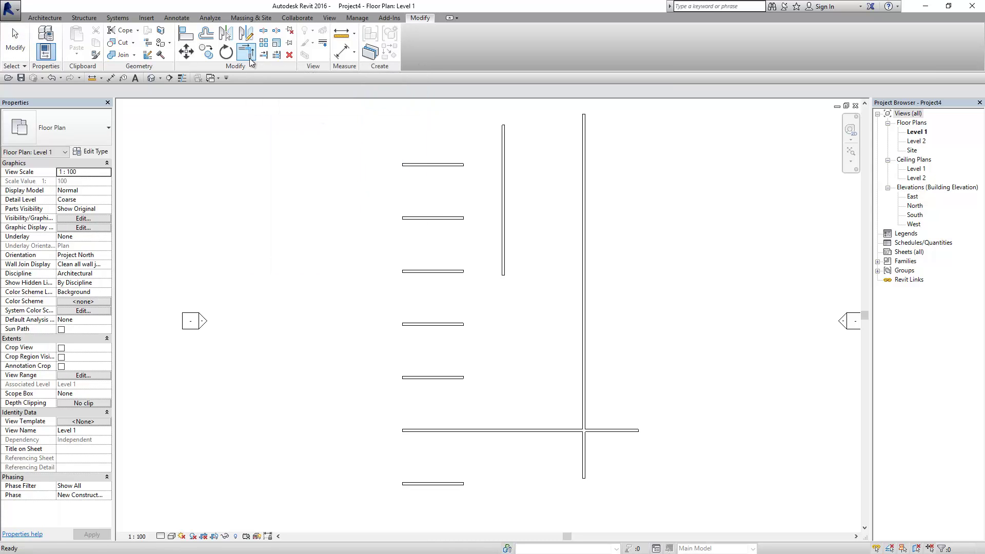
click(463, 170)
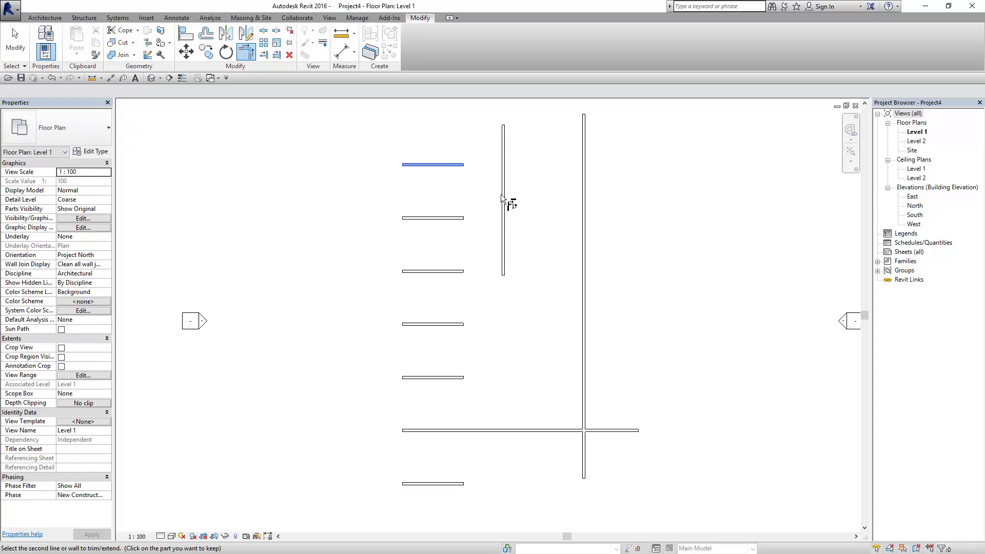
scroll(481, 176, up, 1)
scroll(481, 175, up, 1)
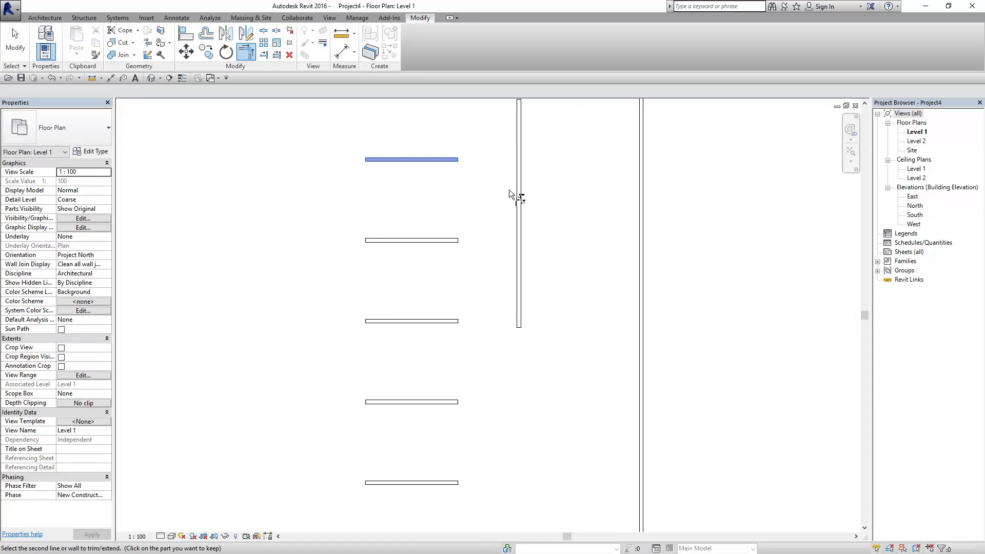
middle_drag(514, 189, 506, 229)
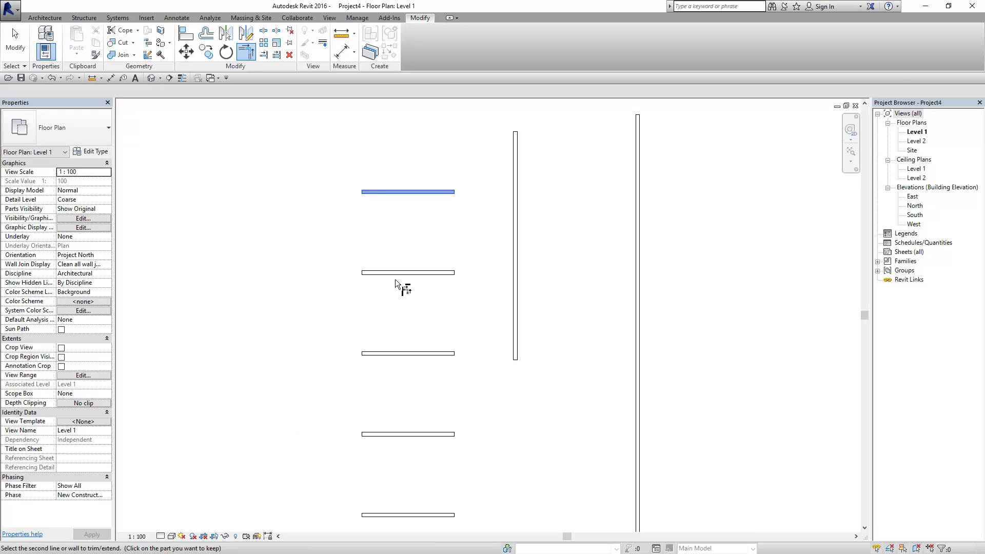
click(512, 244)
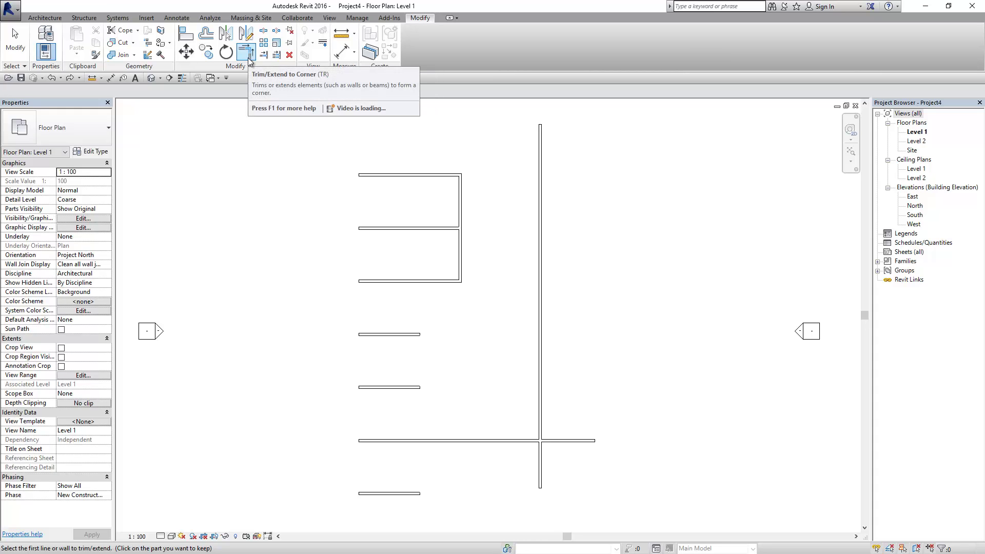
Shorten the top wall by its end grip and lengthen the short vertical wall upward.
scroll(384, 121, up, 1)
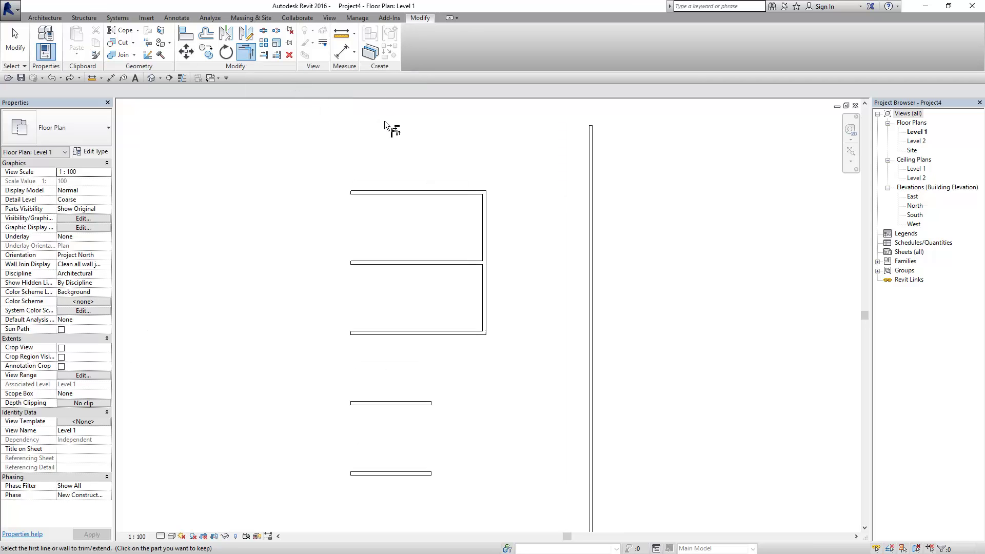
key(Escape)
click(474, 193)
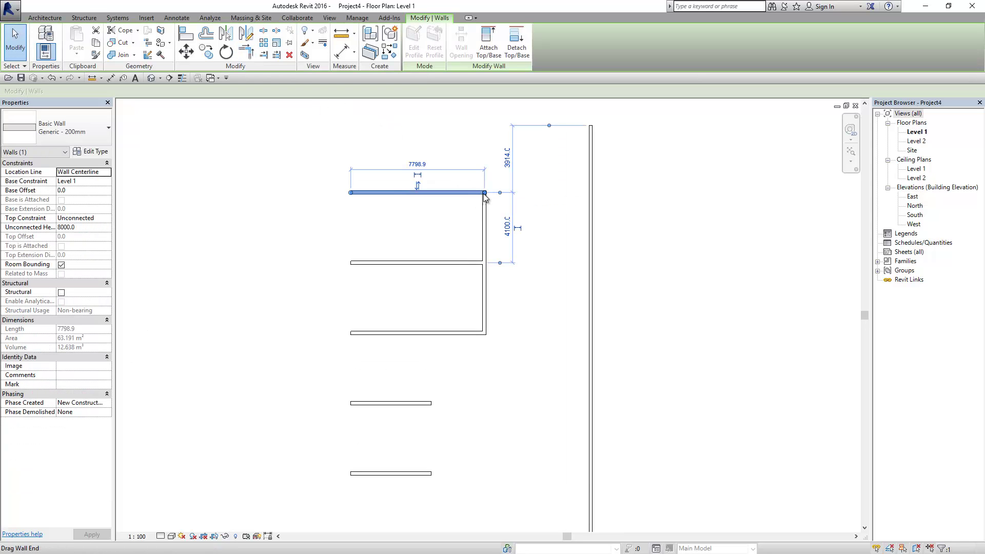
mouse_move(474, 193)
mouse_down()
mouse_move(435, 194)
mouse_move(485, 165)
mouse_up()
click(470, 204)
click(482, 212)
click(535, 217)
scroll(487, 205, up, 1)
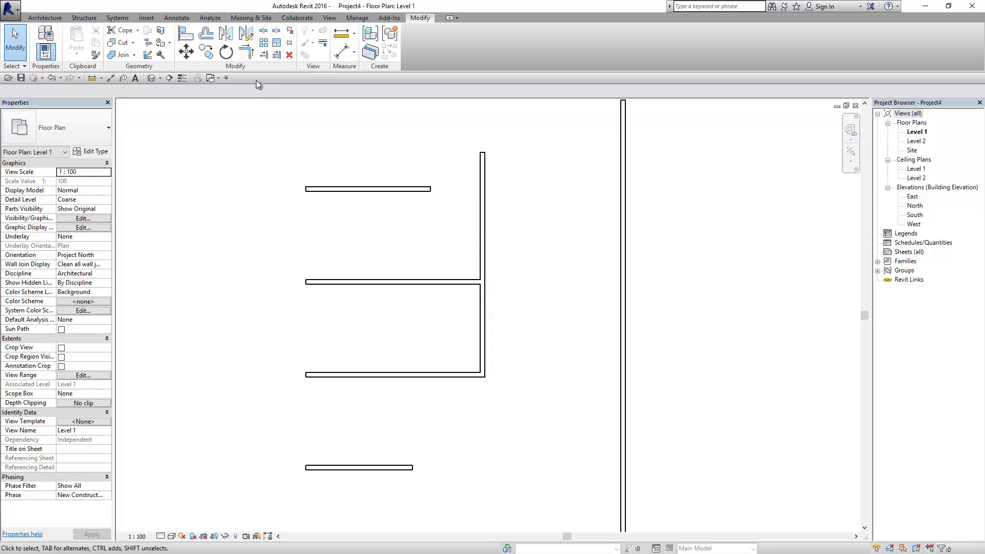
Trim/Extend to Corner the top wall and the short vertical wall into a clean corner.
click(246, 52)
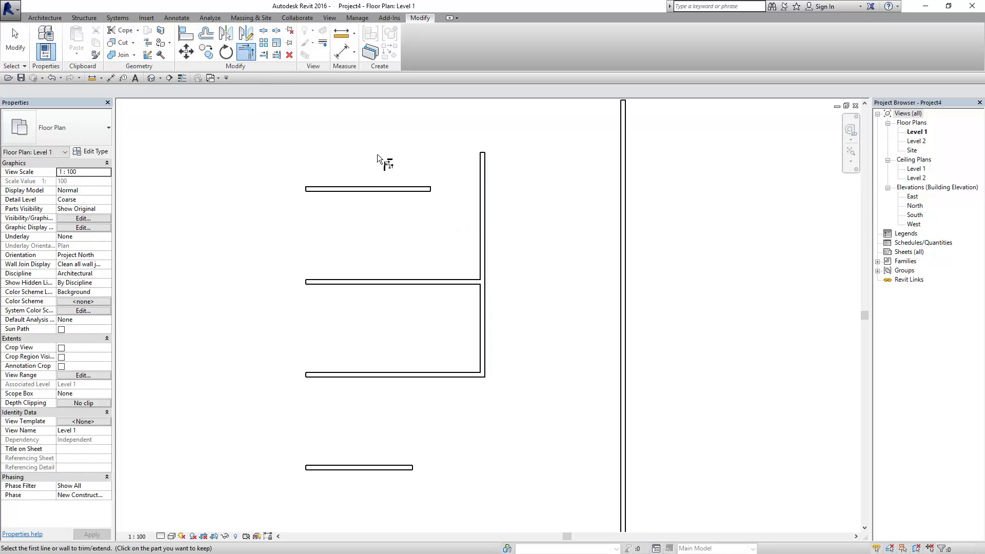
click(405, 187)
click(481, 224)
key(Escape)
scroll(402, 232, down, 1)
scroll(402, 232, down, 1)
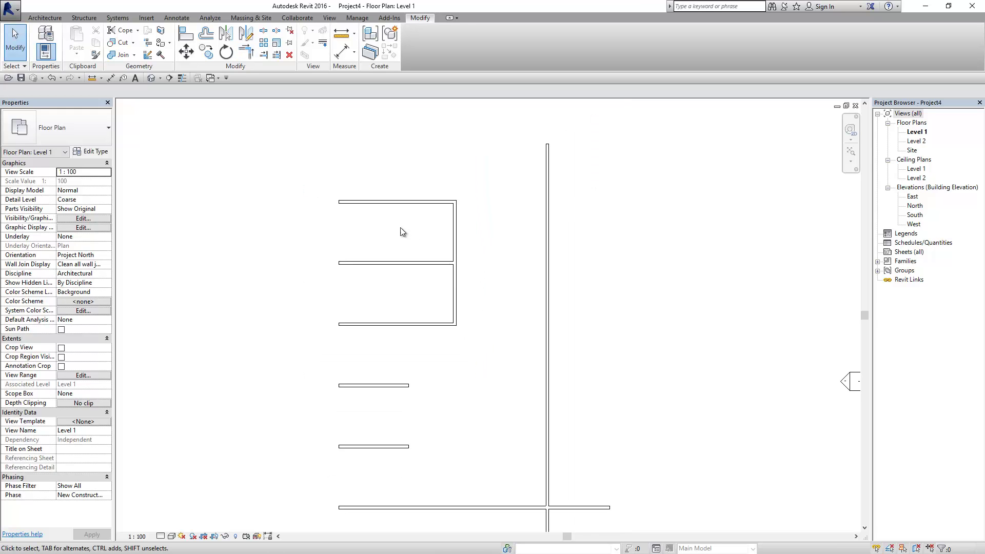
With Trim/Extend Single Element, extend the short horizontal wall to the long vertical wall.
click(264, 56)
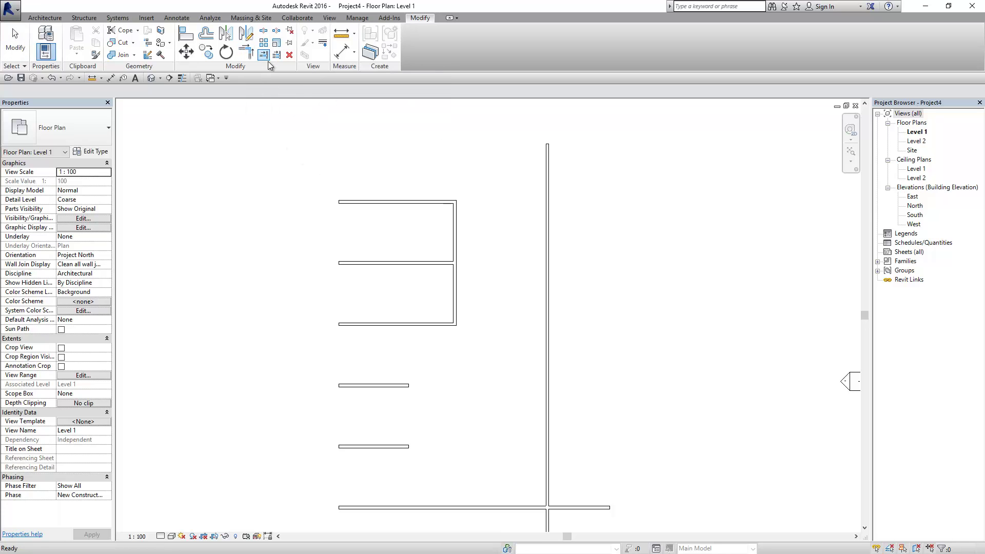
click(544, 335)
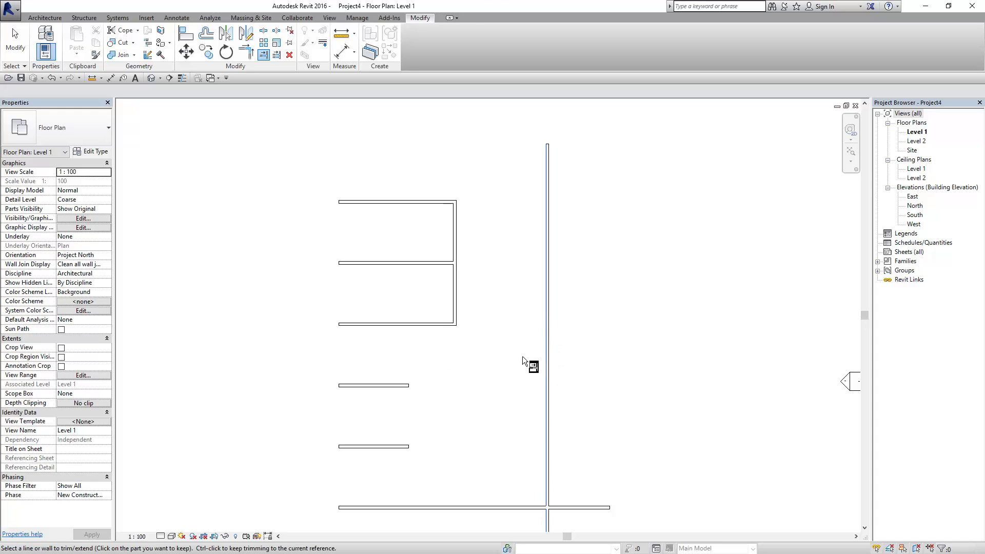
middle_drag(493, 400, 472, 312)
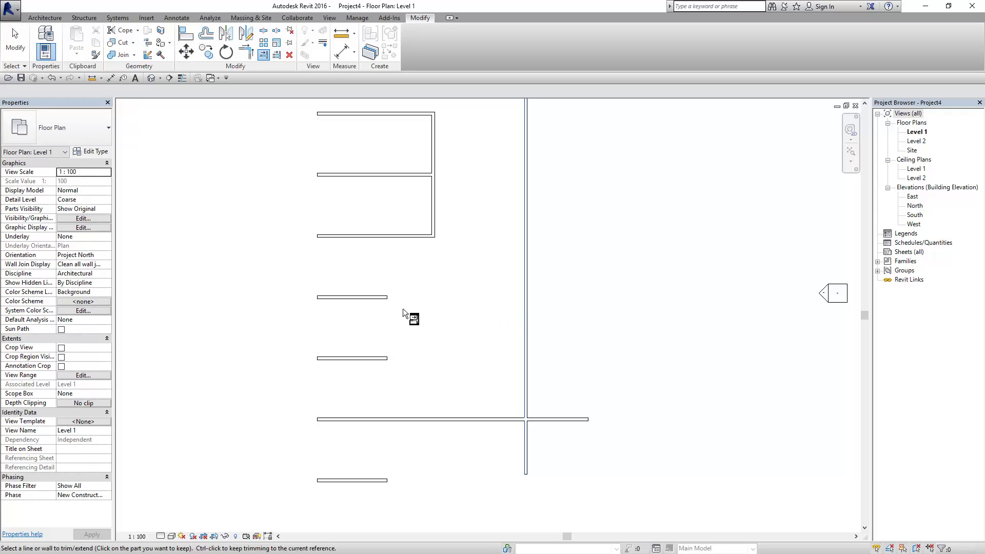
click(382, 297)
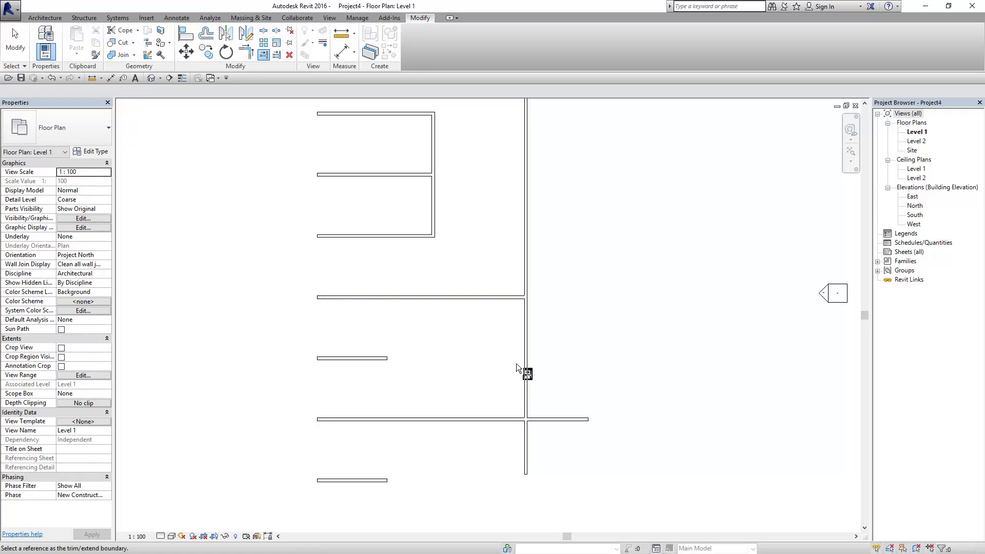
Trim the lower wall at the vertical wall, keeping only its right stub.
click(469, 416)
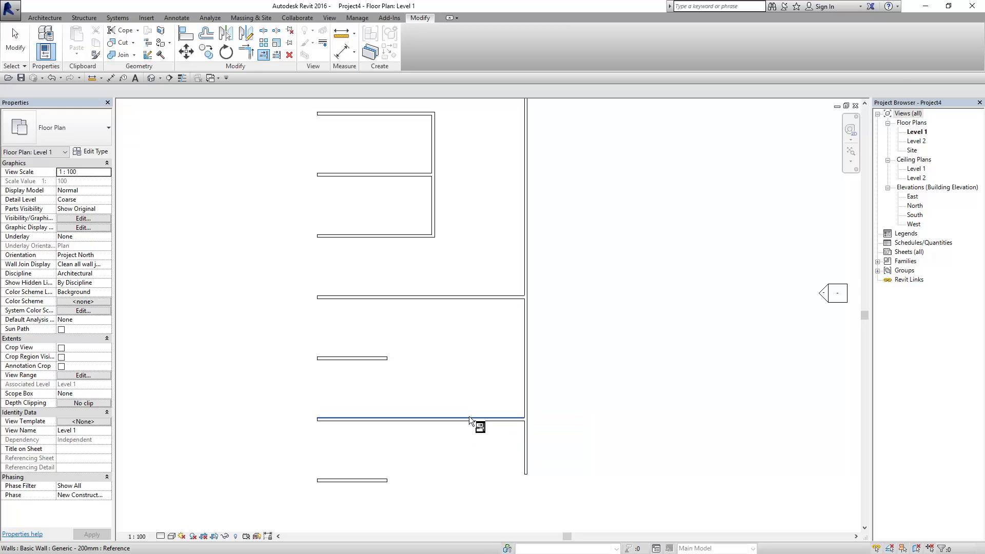
key(ctrl+z)
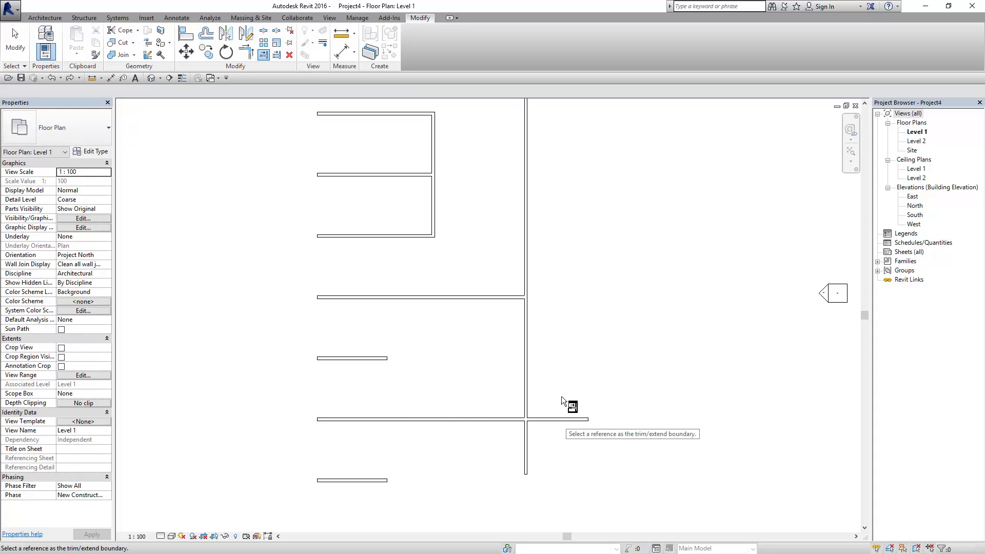
click(525, 372)
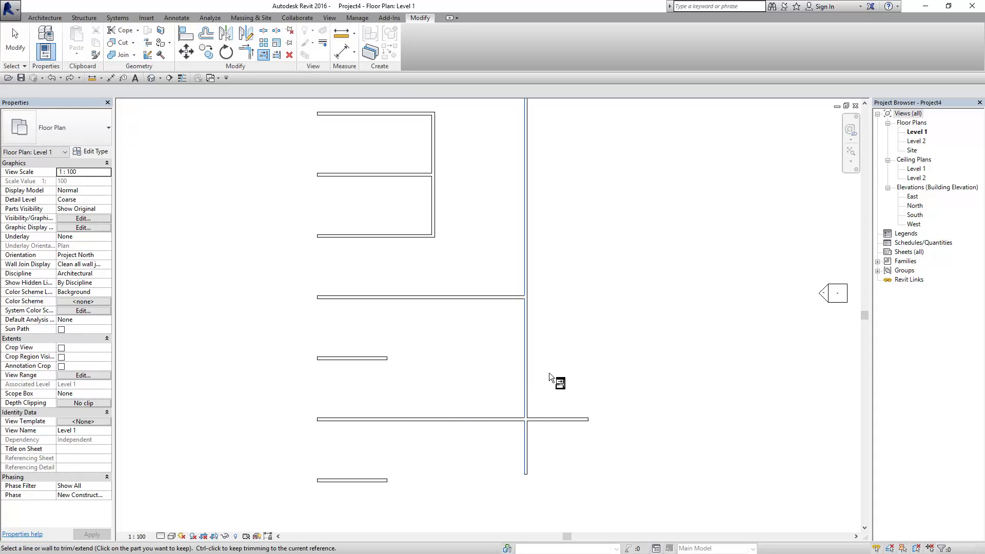
click(577, 419)
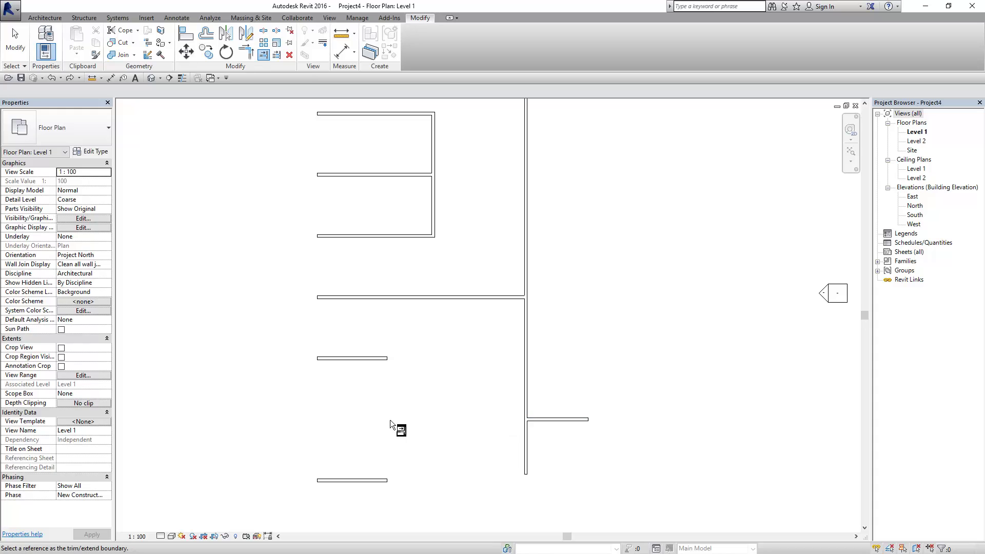
scroll(409, 416, down, 1)
key(Escape)
scroll(409, 417, down, 1)
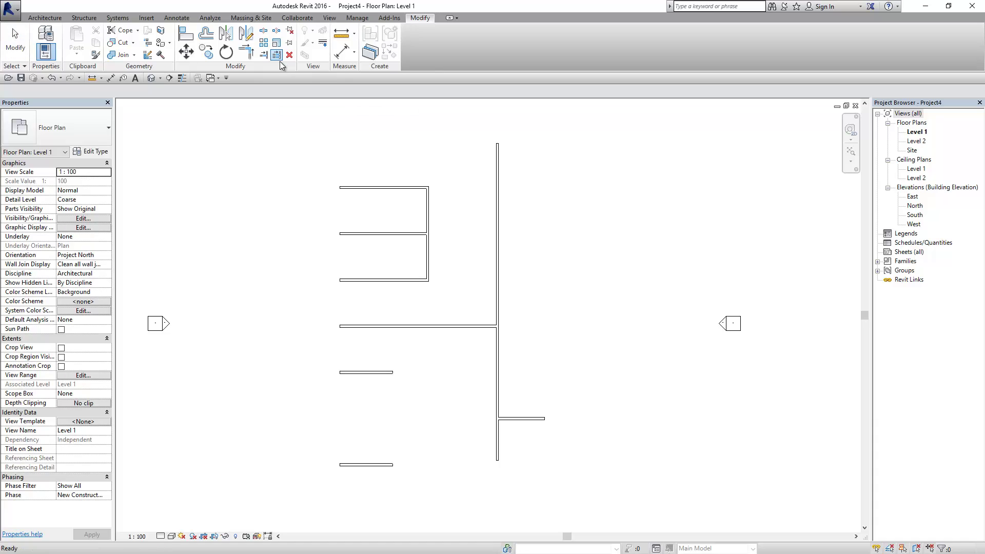
Extend all the left horizontal walls to the vertical wall with Trim/Extend Multiple Elements.
click(500, 239)
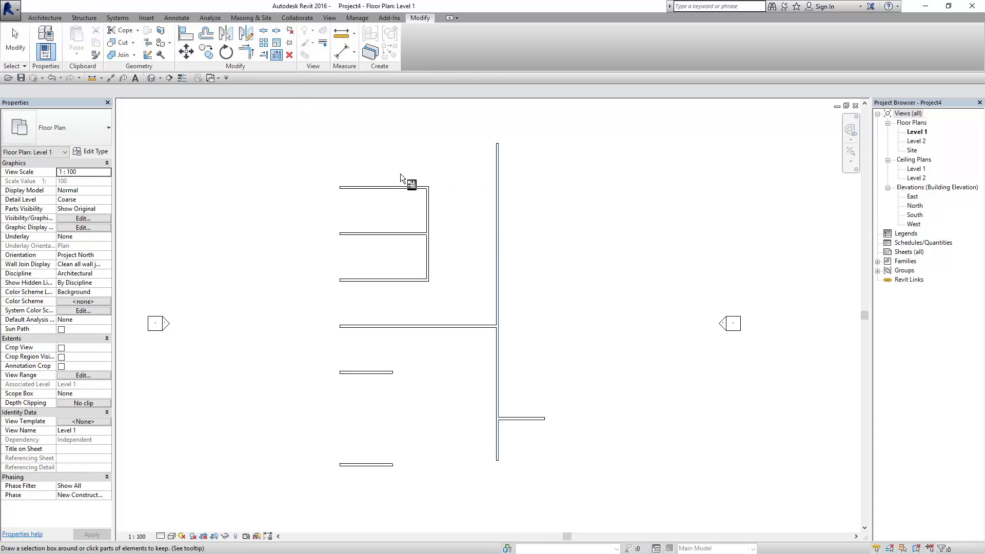
drag(406, 175, 376, 479)
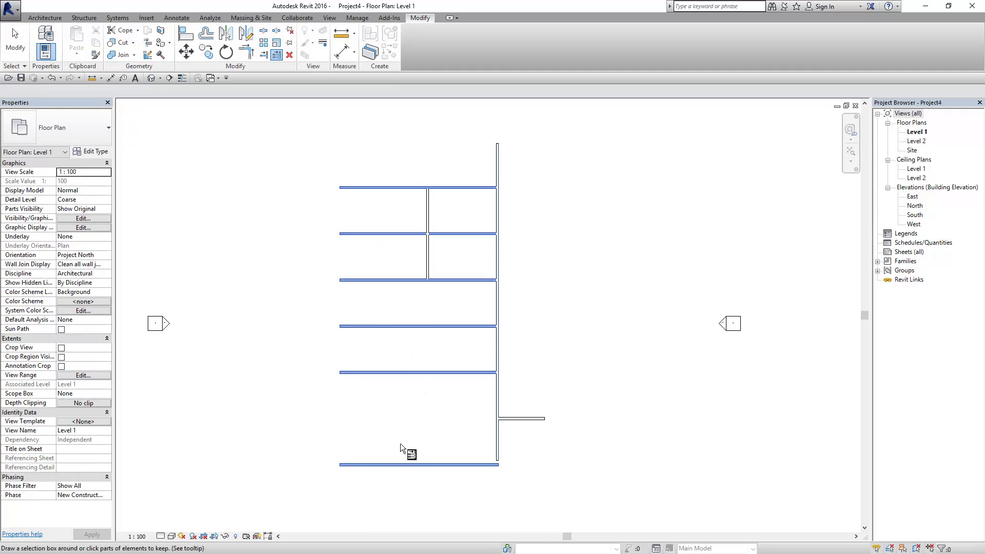
key(Escape)
key(Escape)
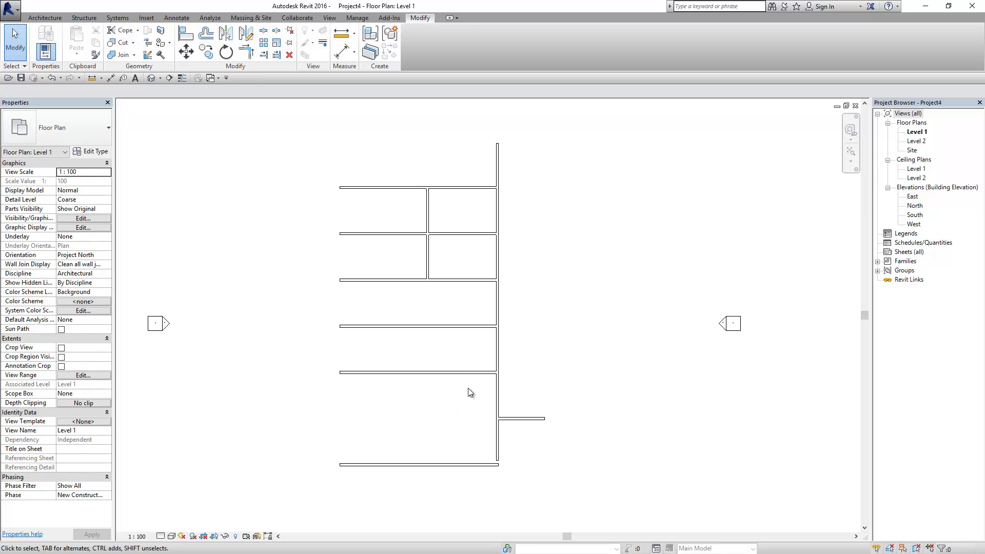
Lengthen the middle horizontal wall past the vertical wall and shorten the wall above it.
click(476, 373)
drag(496, 372, 568, 372)
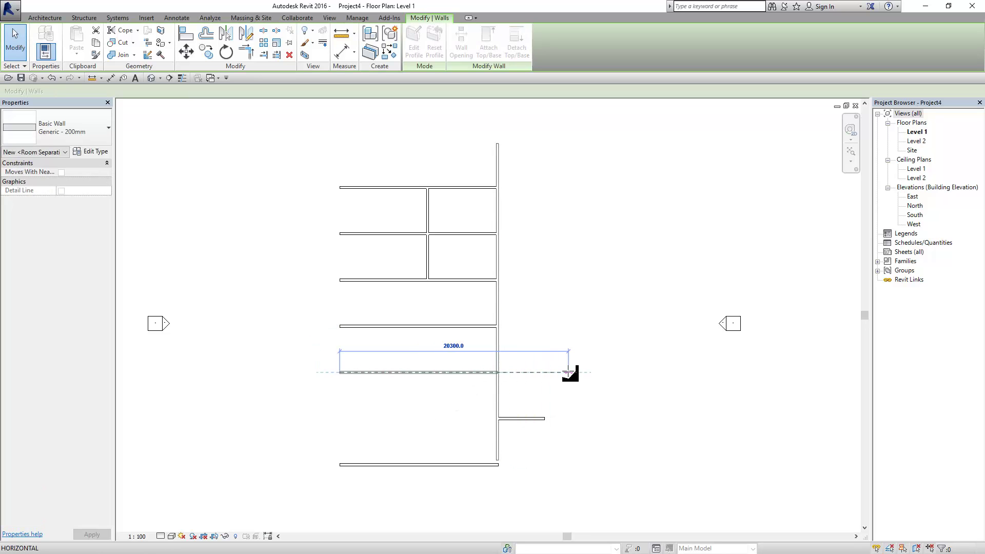
key(Escape)
click(477, 327)
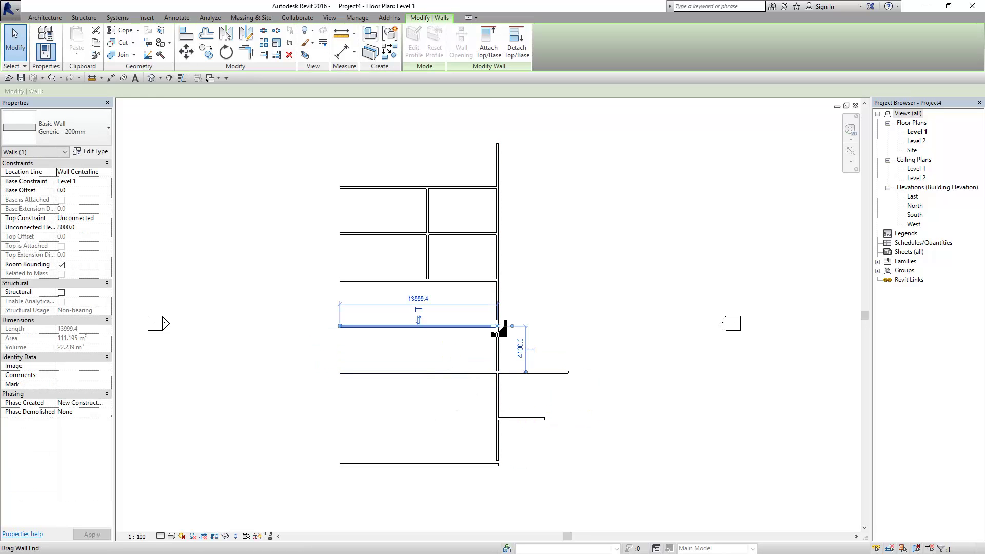
drag(495, 327, 447, 327)
key(Escape)
scroll(462, 354, up, 1)
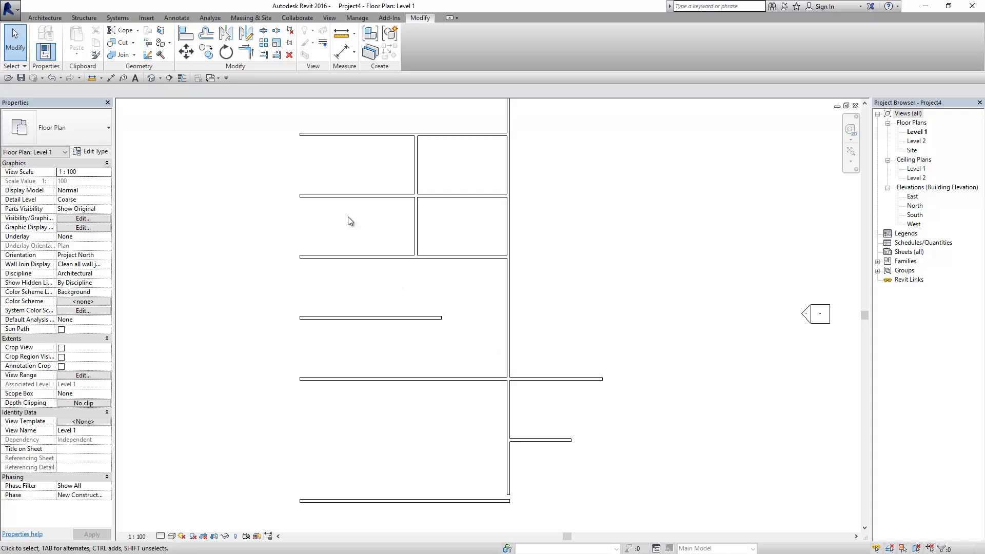
click(278, 58)
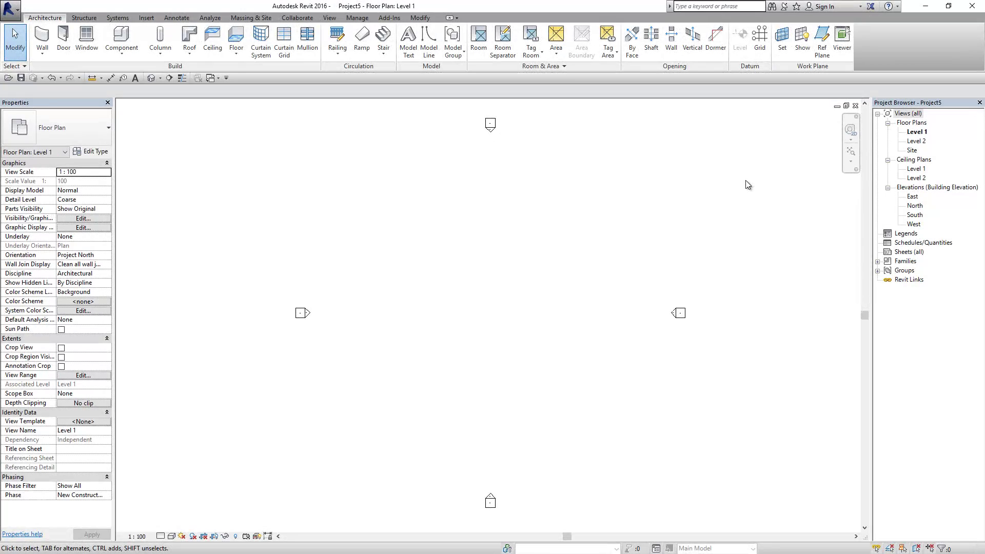
Draw a 10000 horizontal top wall and a 4000 wall running down from its end.
middle_drag(708, 223, 713, 223)
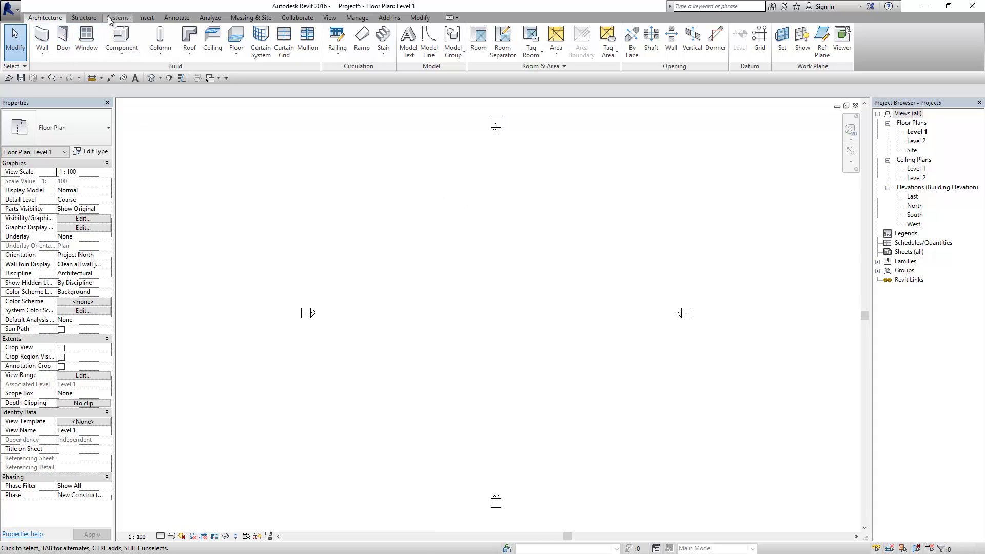
click(42, 36)
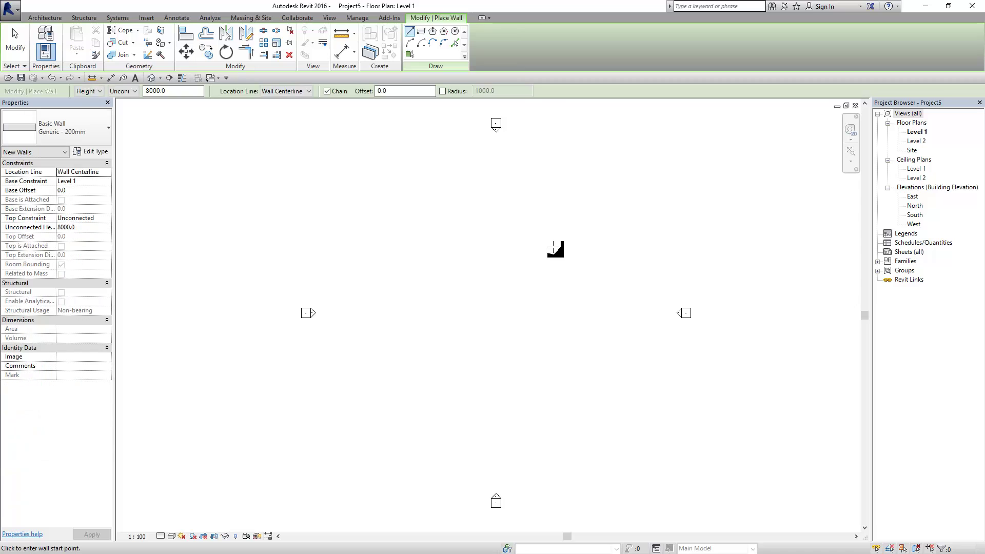
click(439, 252)
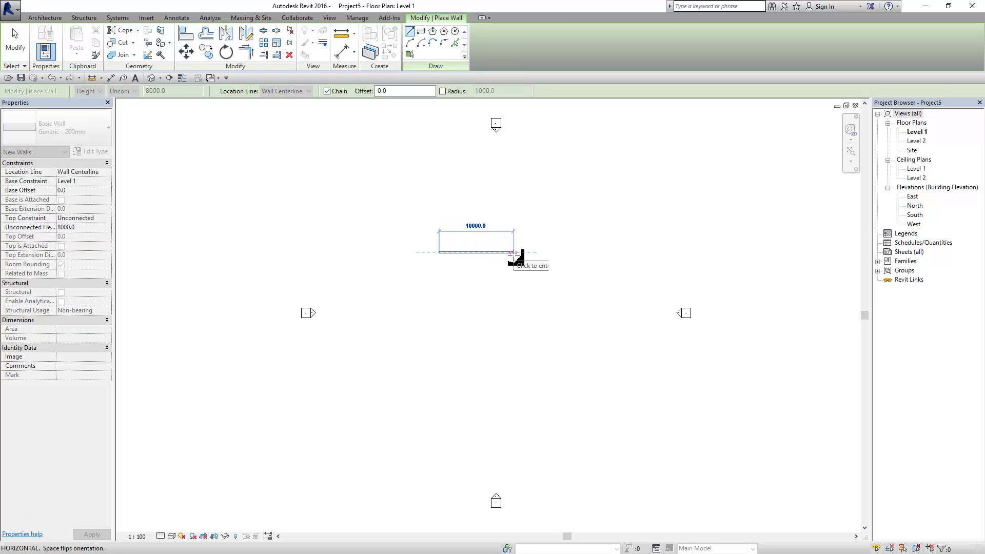
click(514, 252)
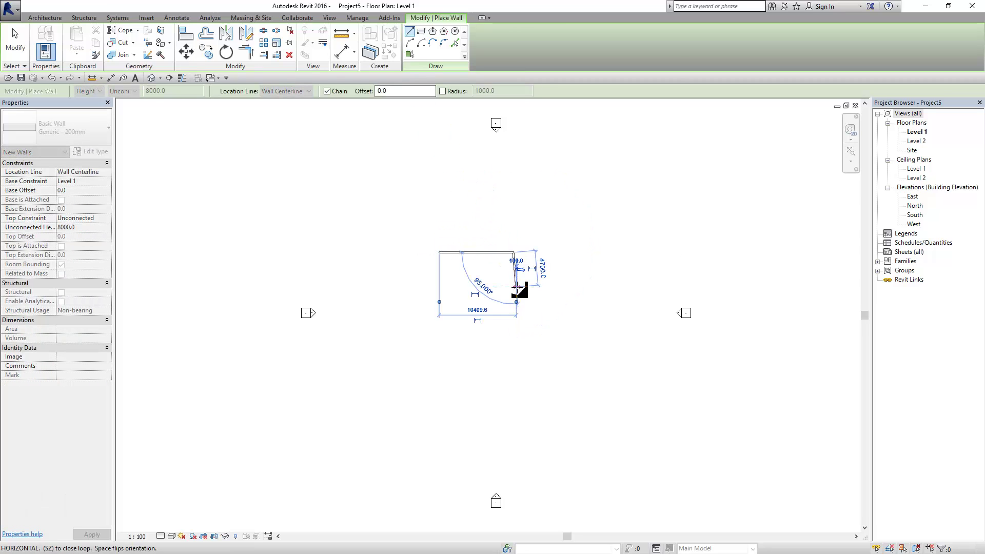
key(Escape)
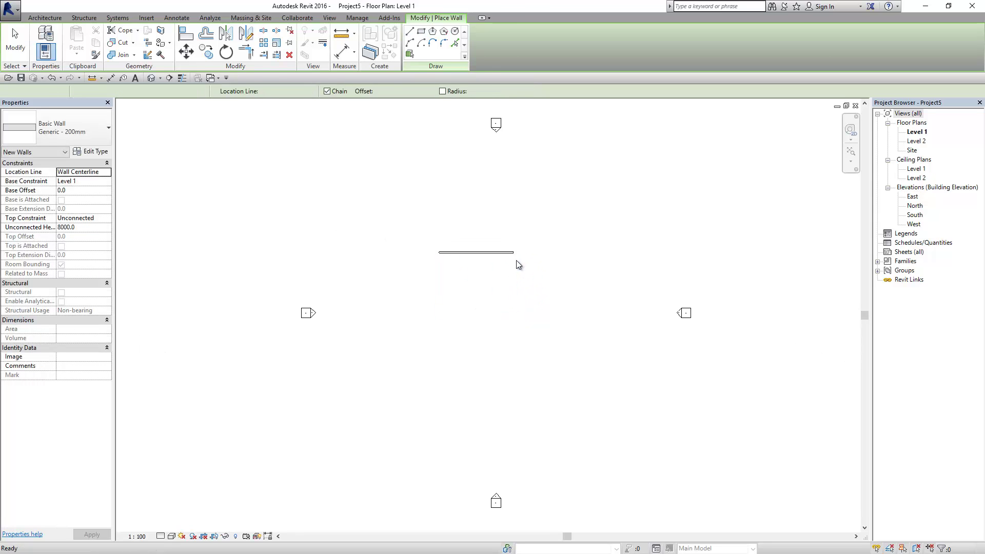
click(513, 251)
scroll(511, 273, up, 2)
click(514, 285)
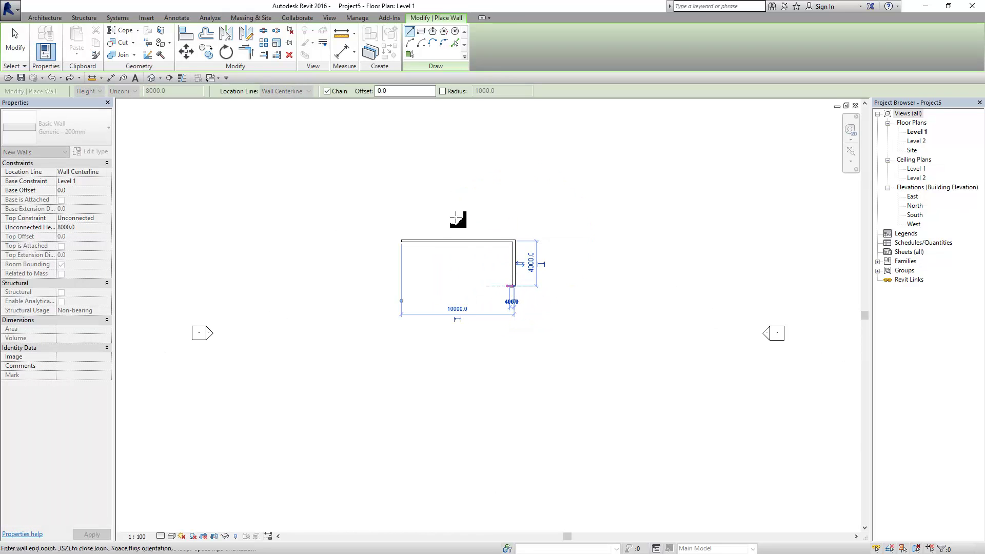
Add a semicircular Start-End-Radius arc wall and a short straight return wall to the left.
click(409, 43)
scroll(482, 298, up, 2)
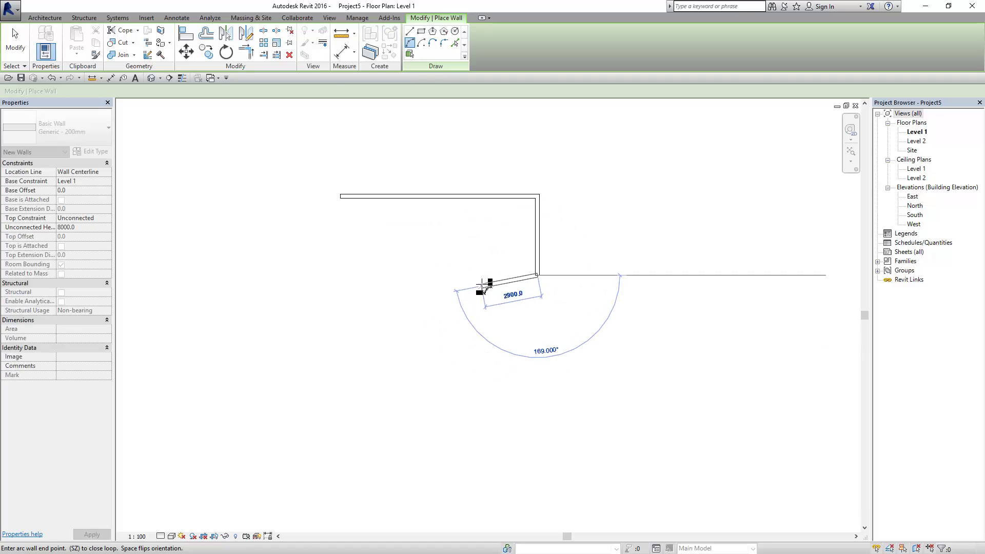
click(458, 274)
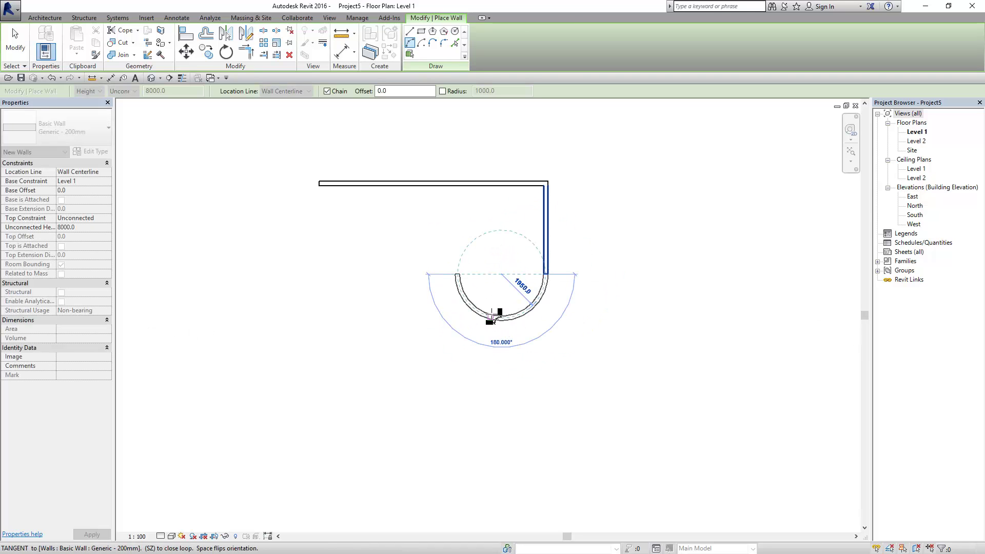
click(492, 318)
click(410, 31)
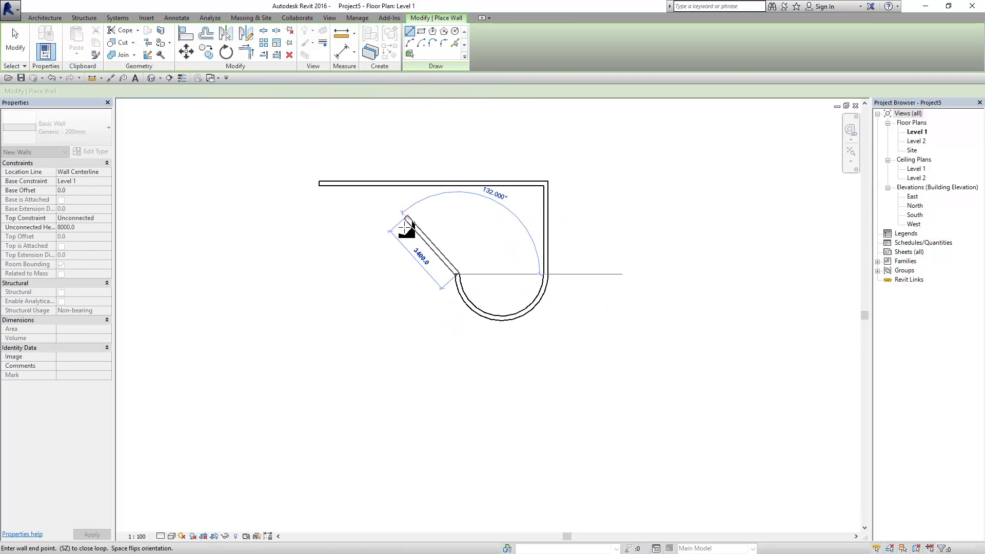
click(351, 273)
key(Escape)
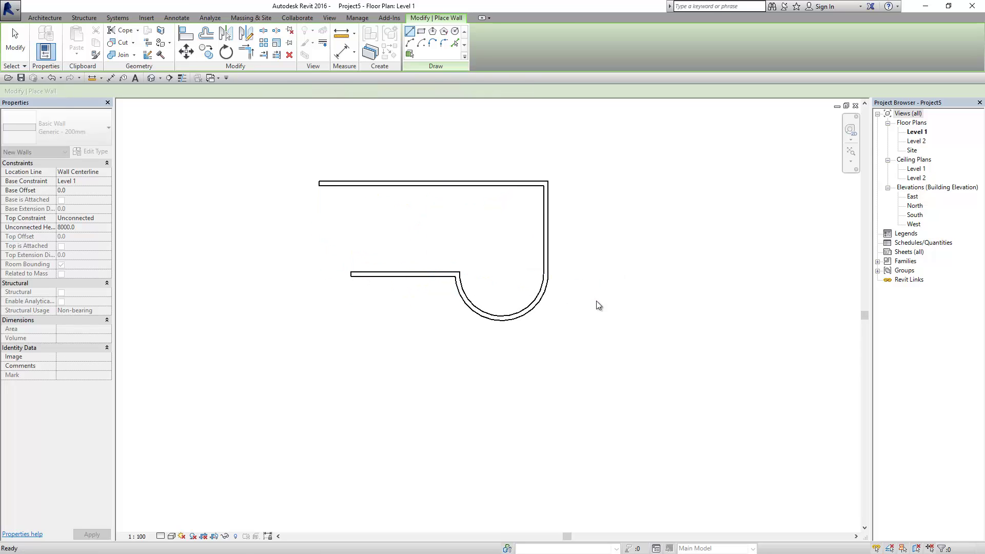
key(Escape)
Select the top wall and activate the Offset tool.
middle_drag(610, 310, 626, 336)
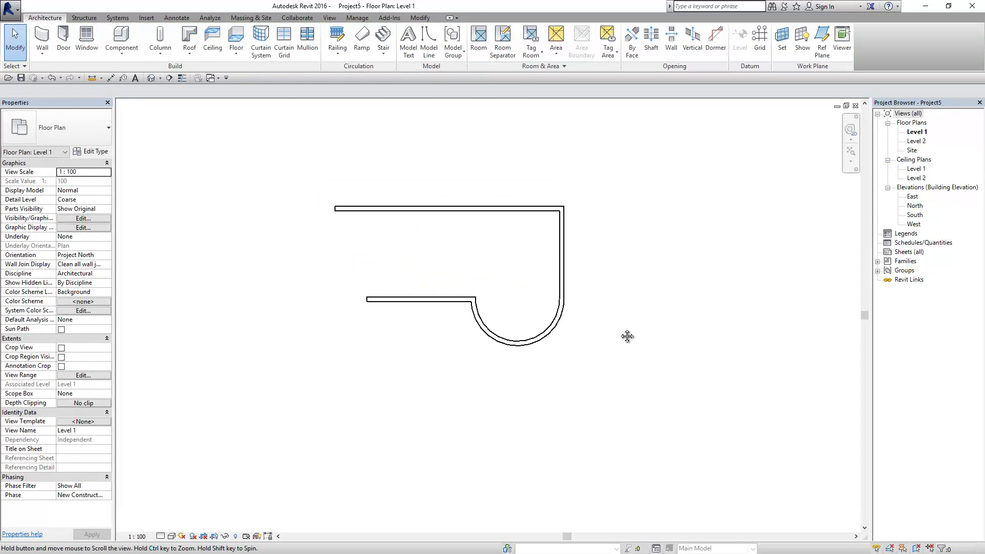
click(457, 212)
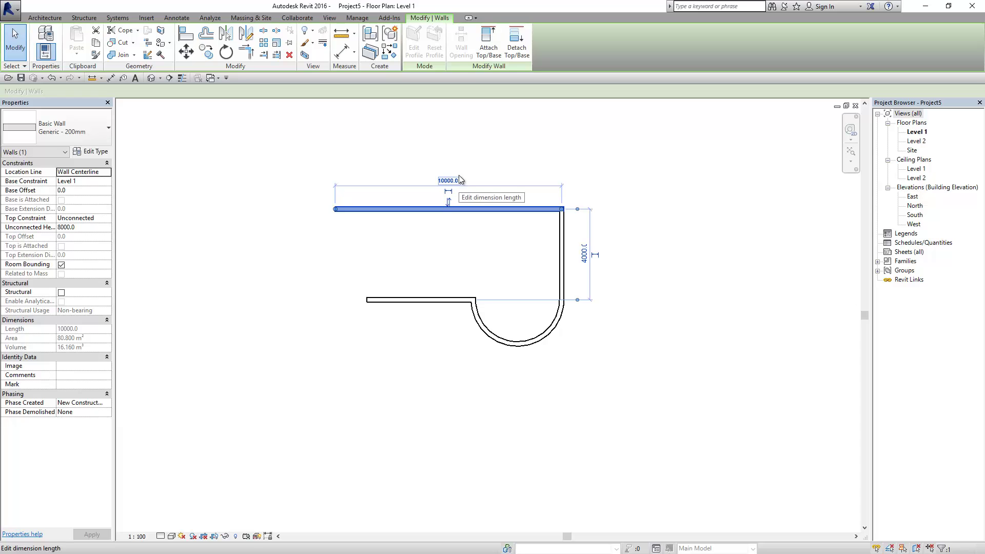
middle_drag(459, 180, 469, 205)
click(206, 33)
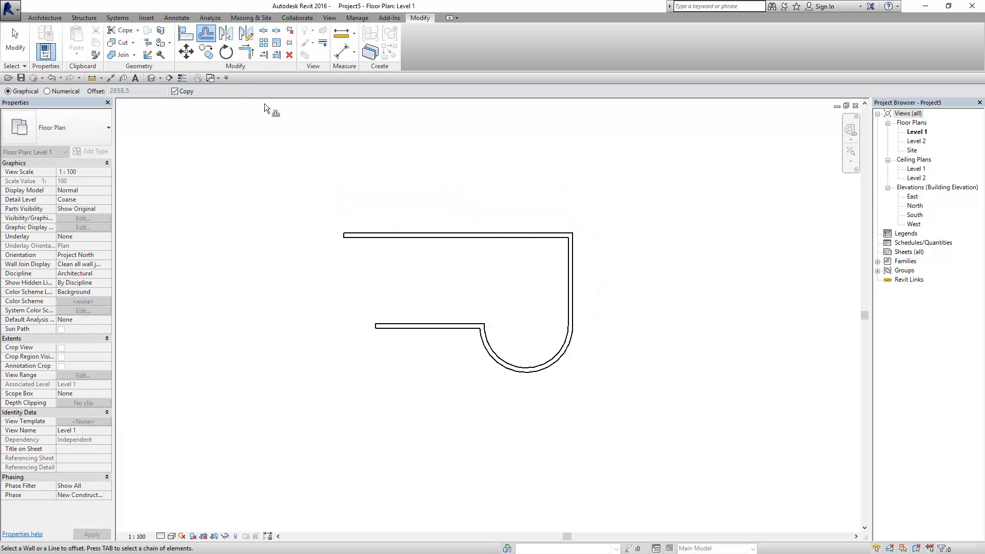
Set the Offset tool to Numerical with an offset distance of 1000.
click(47, 91)
click(8, 91)
click(47, 91)
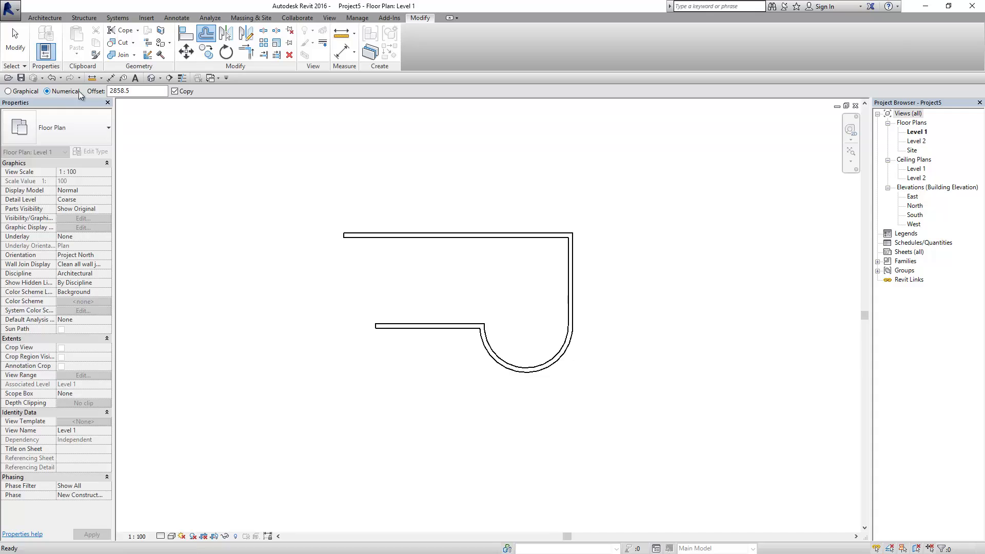
double_click(134, 92)
text(1000)
scroll(372, 277, up, 1)
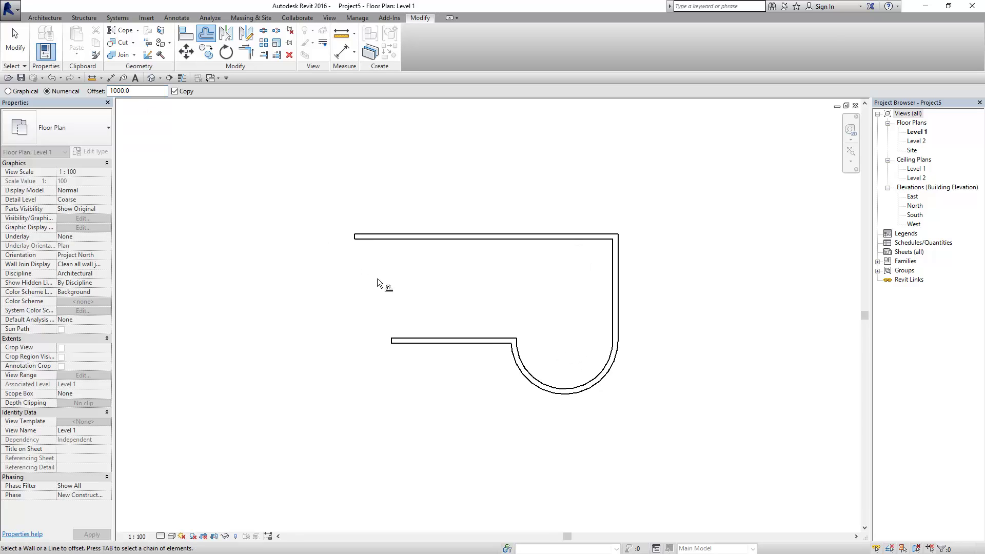
scroll(377, 277, up, 1)
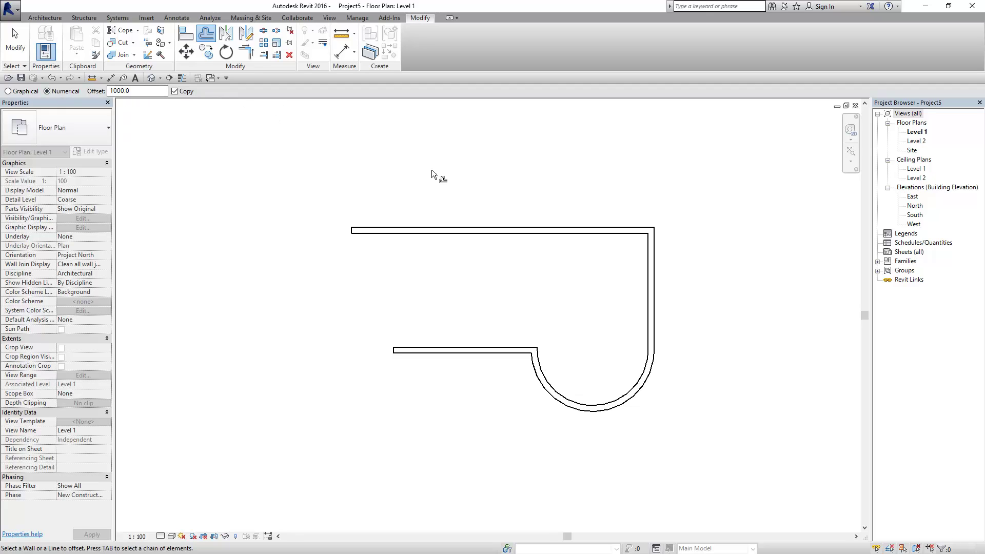
scroll(472, 197, down, 2)
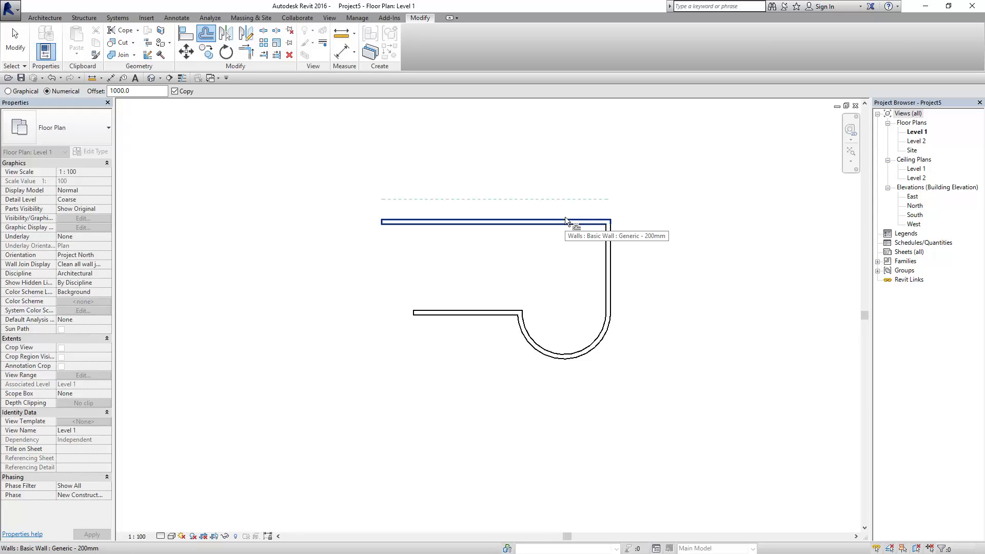
Offset the whole wall chain outward three times, each copy 1000 beyond the last.
key(Tab)
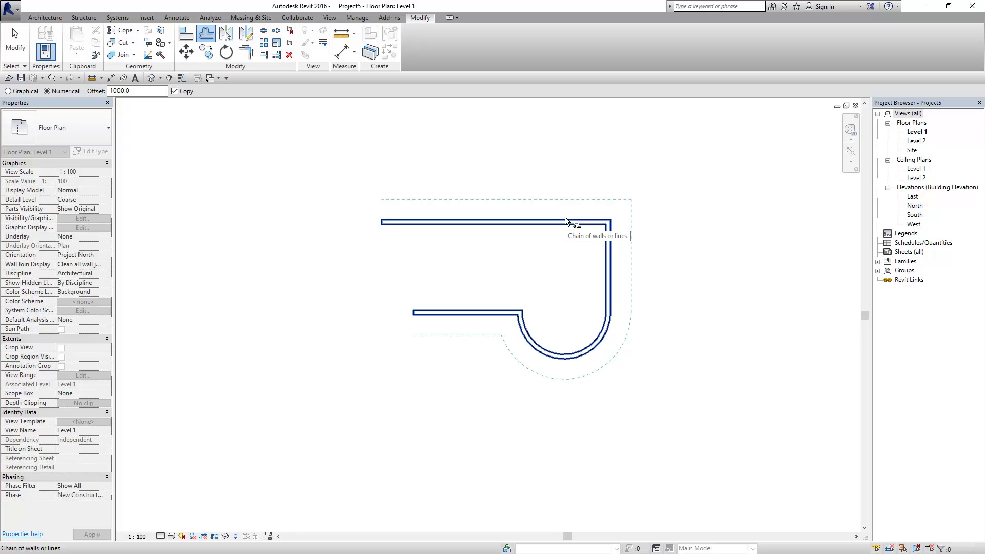
click(565, 216)
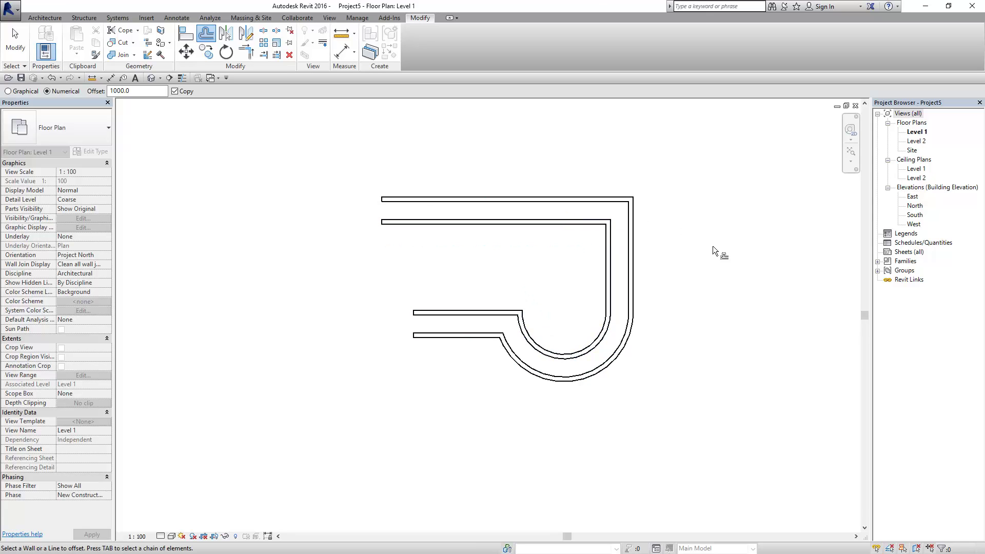
key(Tab)
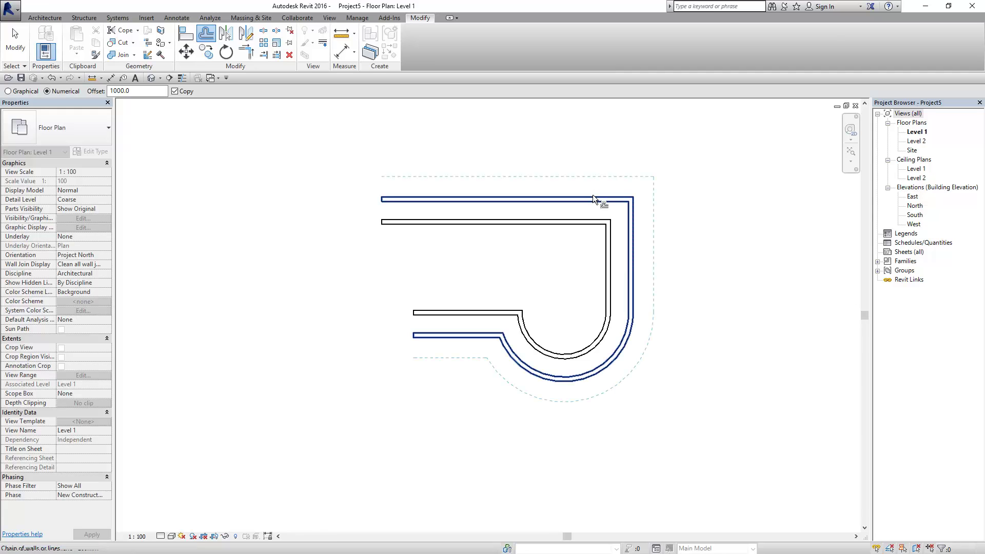
click(592, 195)
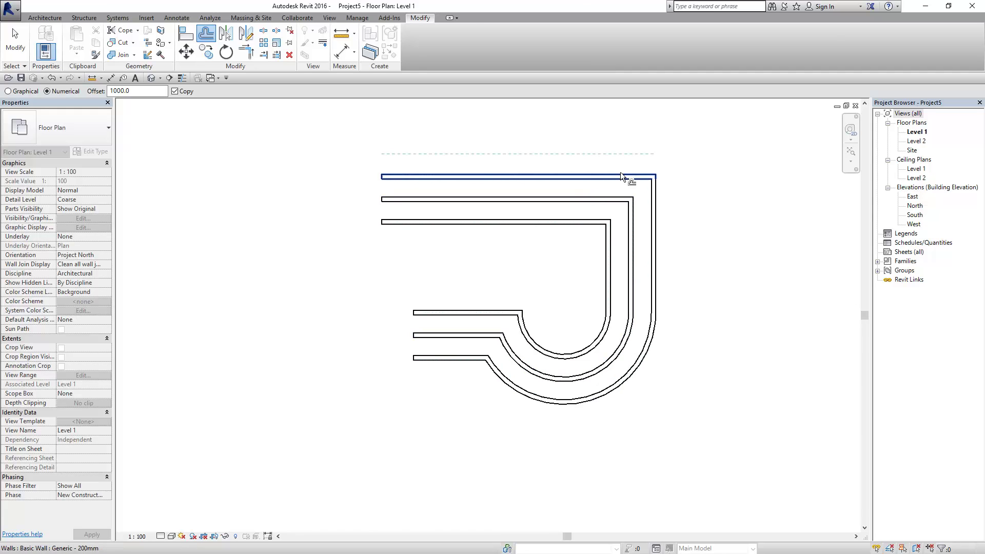
key(Tab)
click(620, 171)
key(Escape)
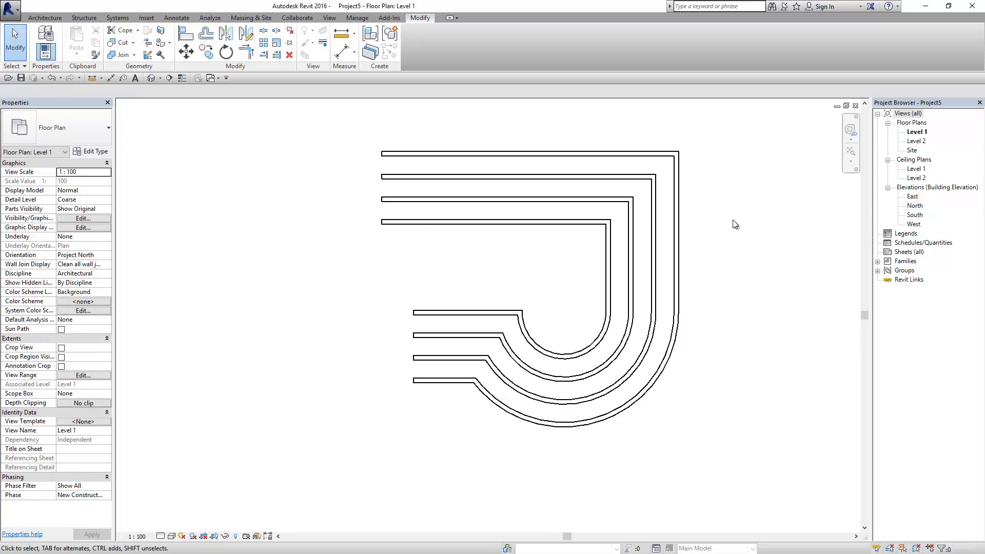
scroll(732, 220, down, 1)
Window-select the rightmost workstation cubicle and pin it in place.
middle_drag(737, 224, 710, 228)
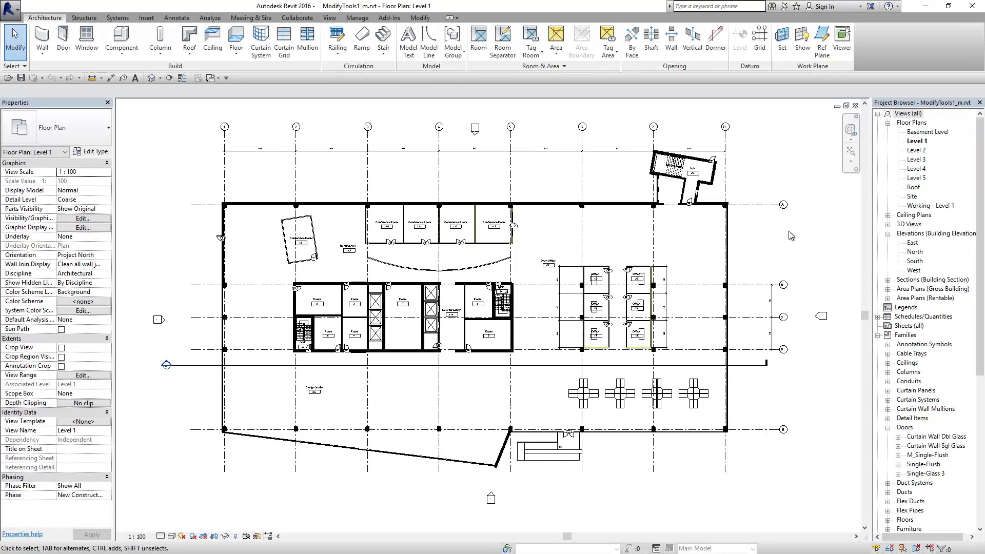
click(420, 18)
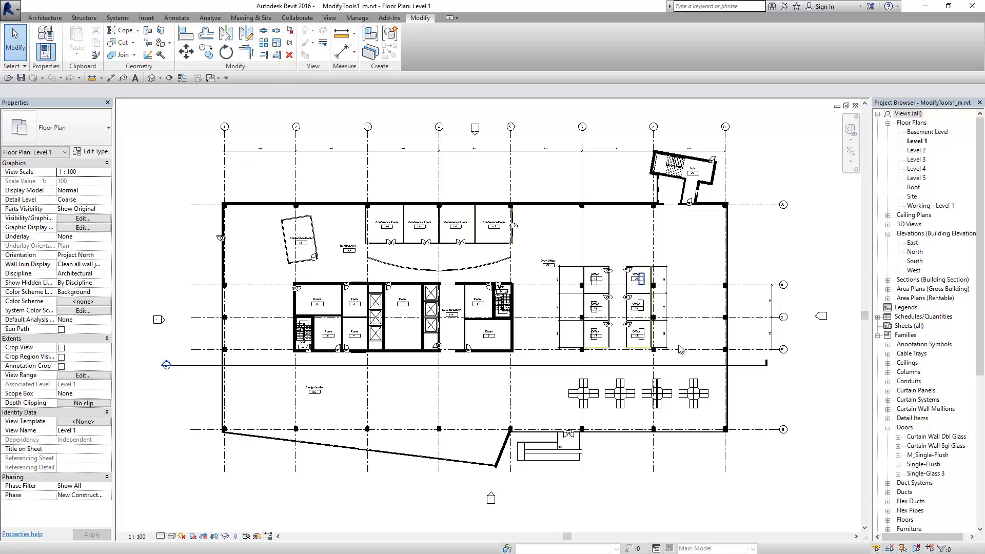
scroll(687, 390, up, 2)
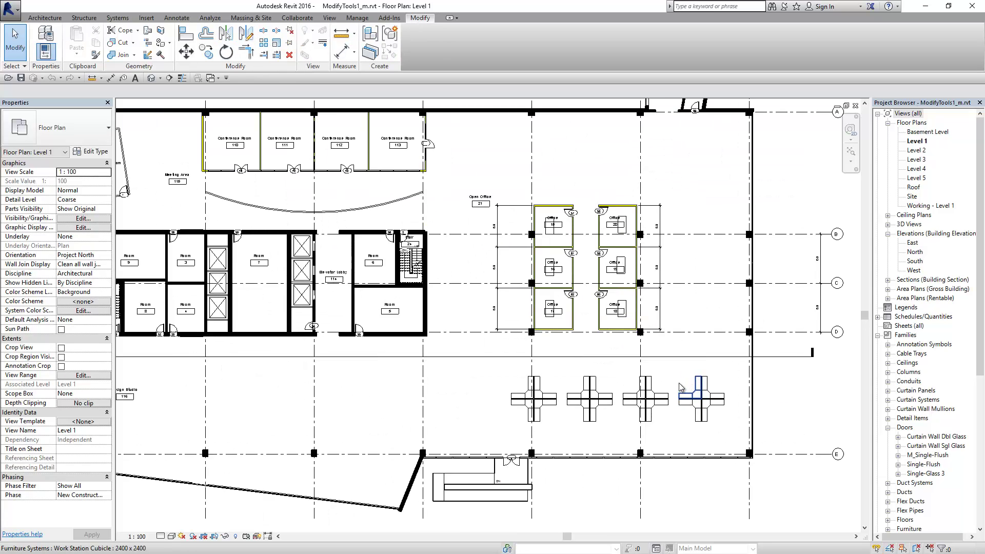
scroll(728, 397, up, 2)
scroll(705, 410, up, 1)
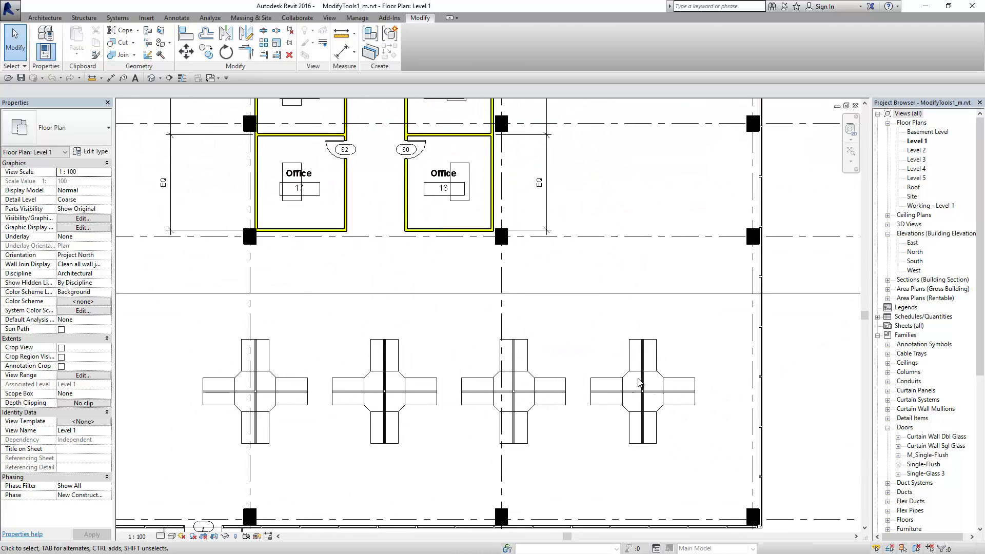
scroll(605, 349, up, 1)
drag(568, 312, 744, 485)
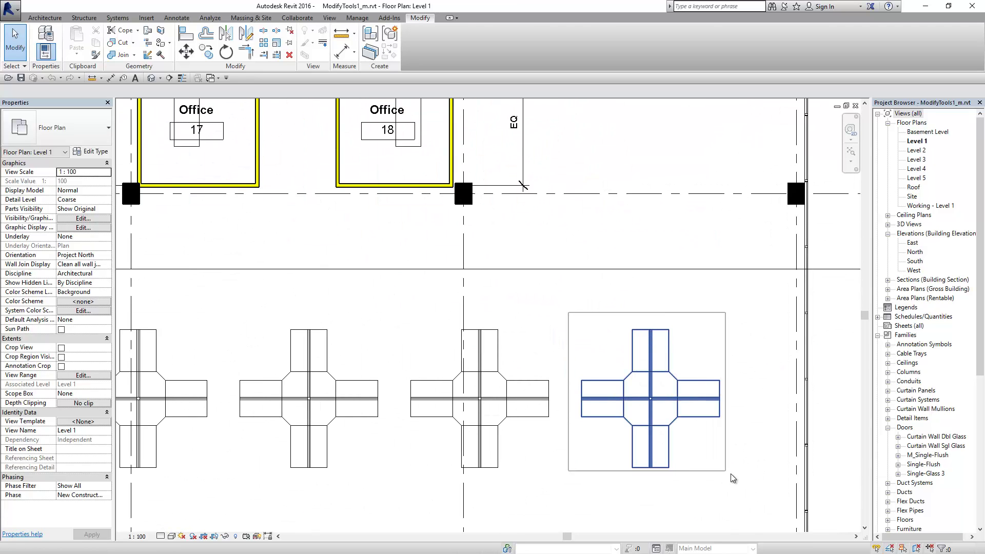
middle_drag(741, 462, 704, 411)
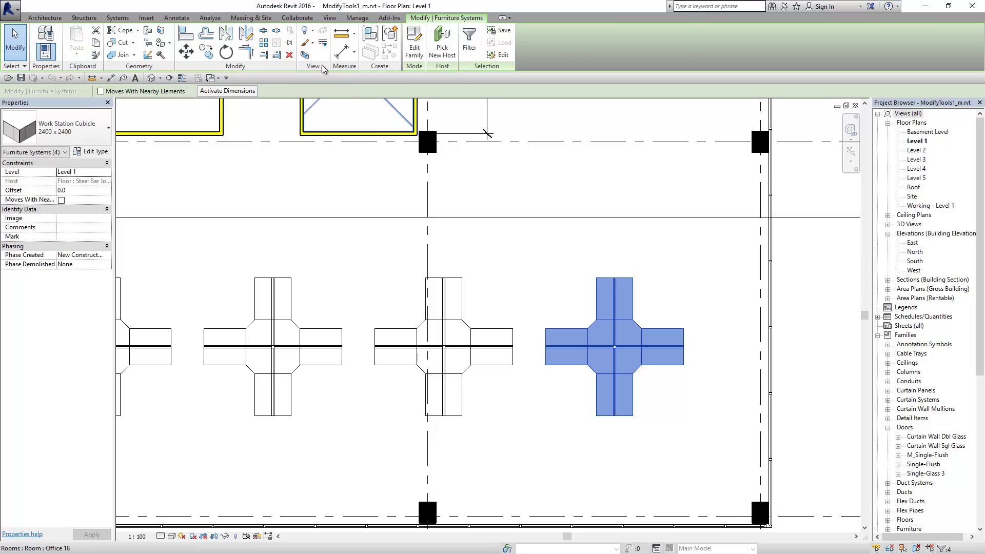
click(304, 55)
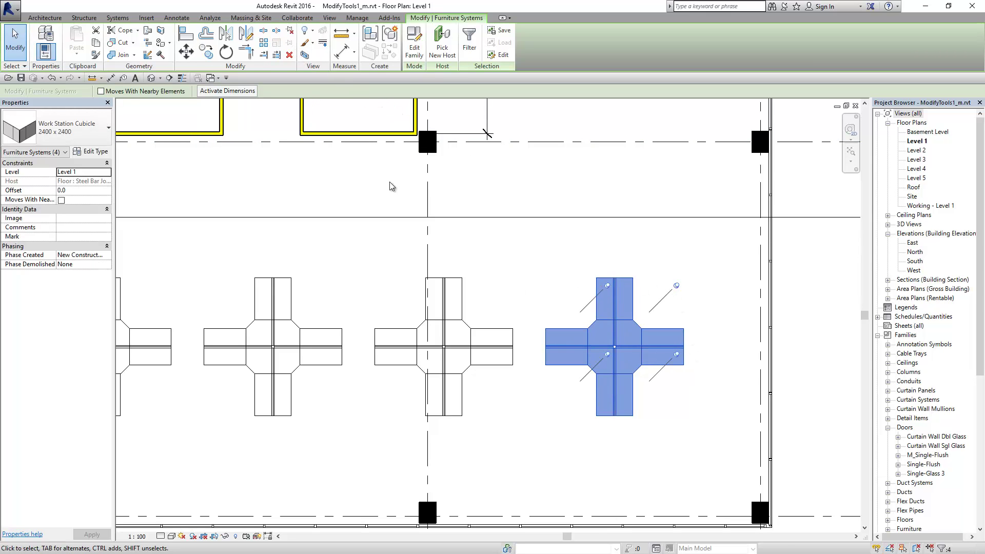
Try deleting the pinned cubicle, dismiss the refusal warning, then unpin it.
click(294, 57)
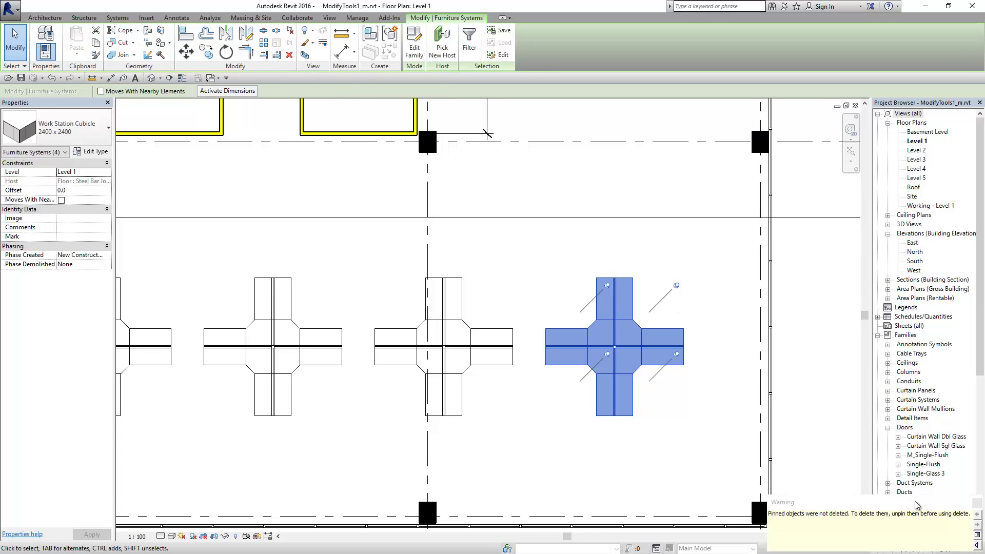
drag(903, 510, 623, 198)
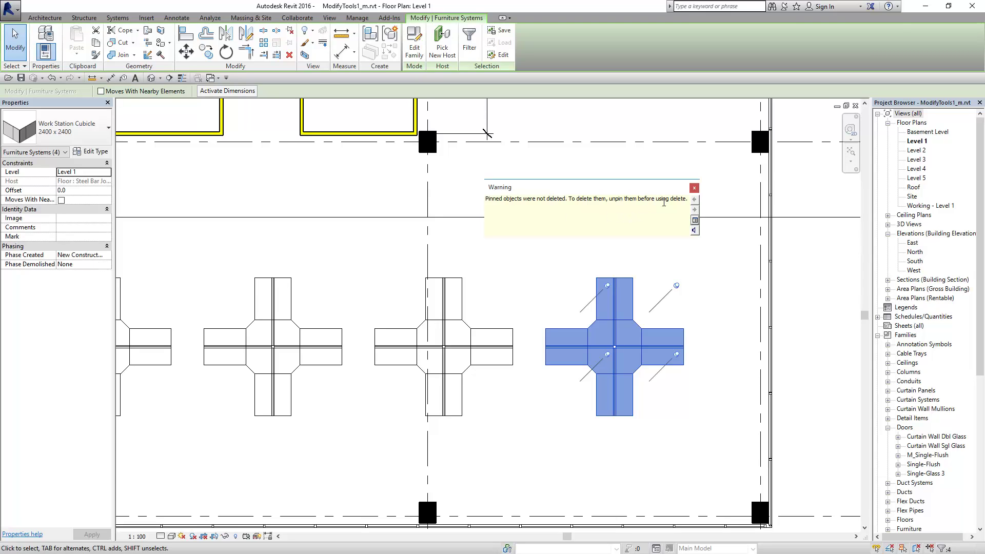
click(694, 187)
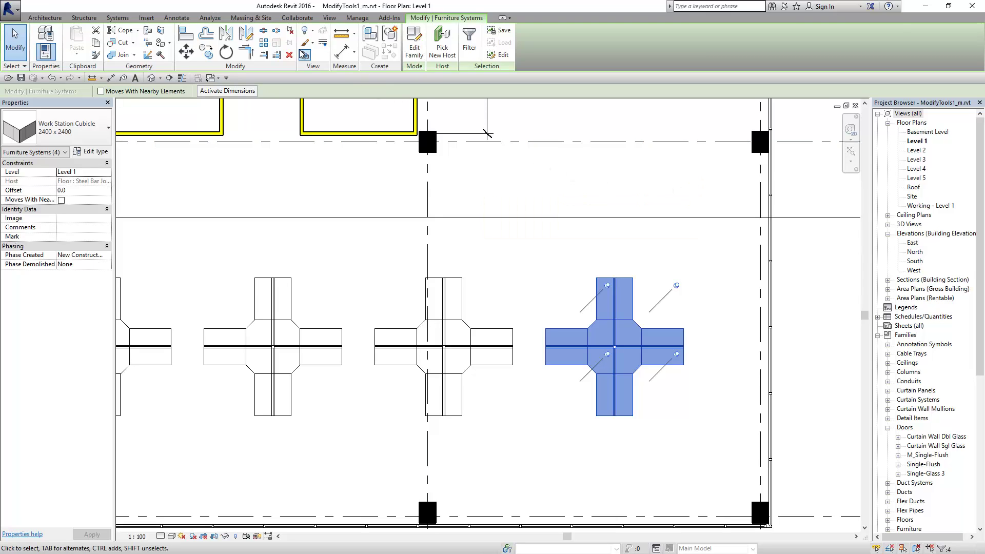
click(290, 33)
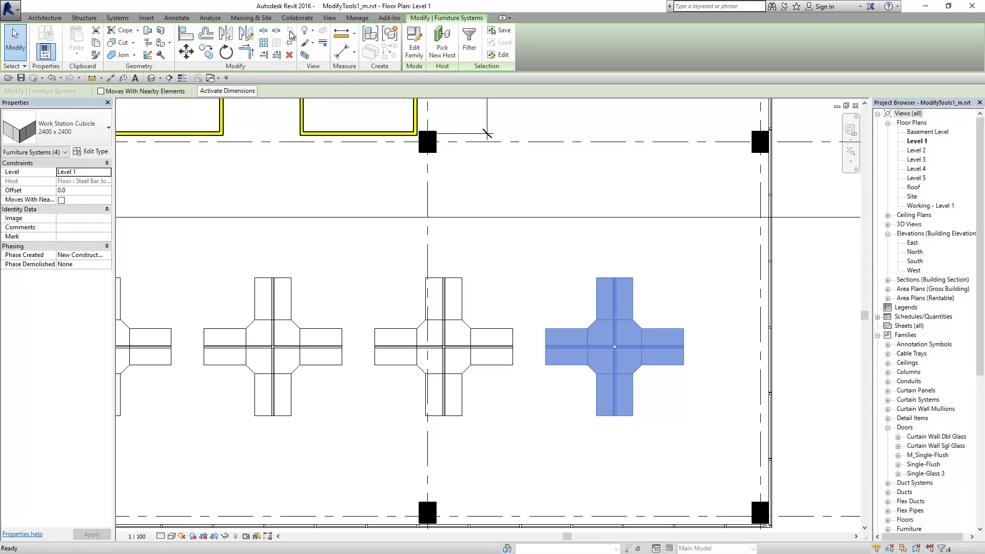
Delete the unpinned cubicle and disable selecting pinned elements.
click(289, 60)
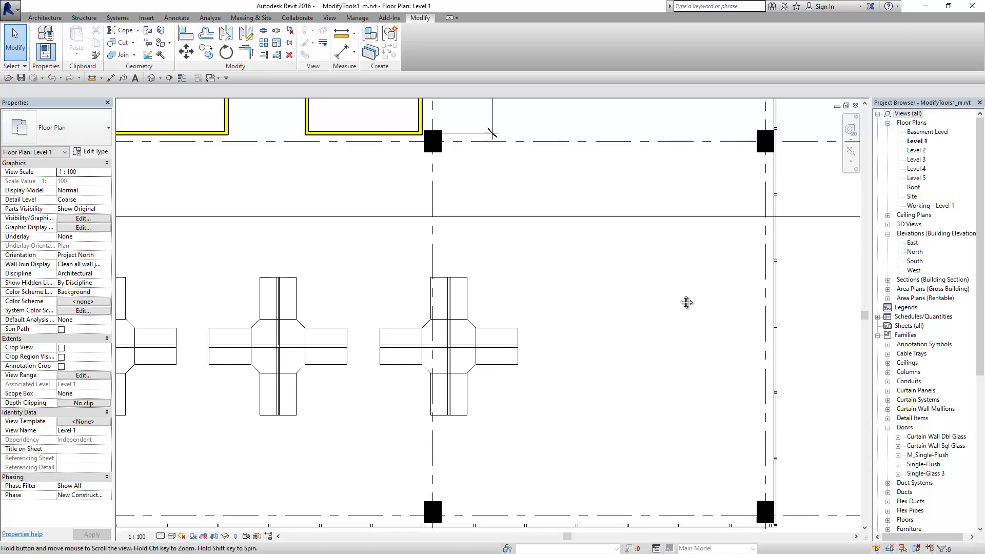
middle_drag(693, 300, 703, 296)
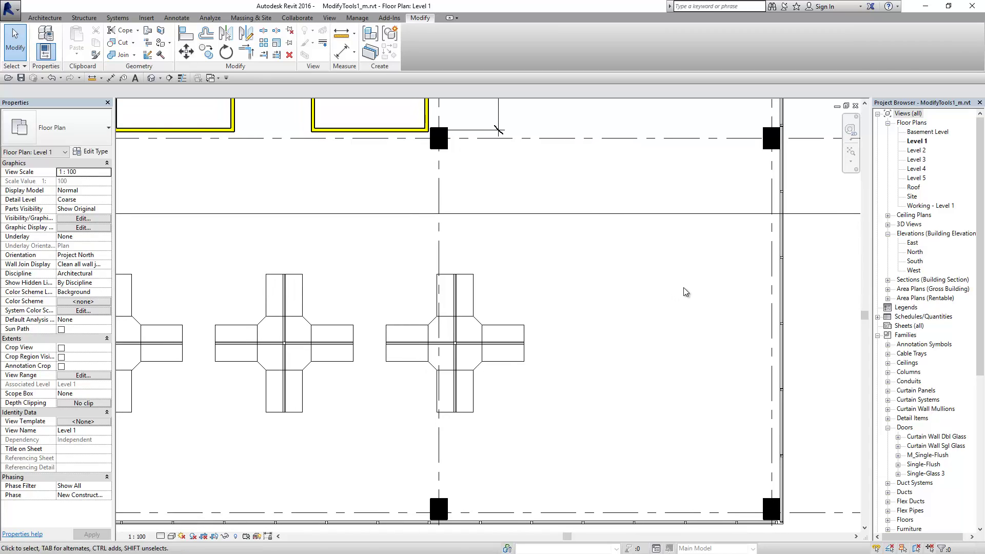
click(15, 66)
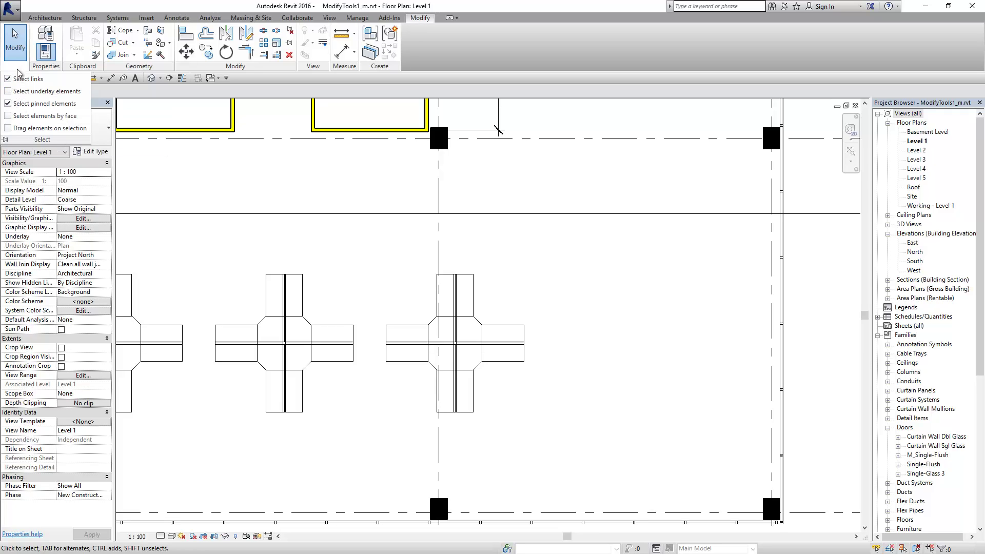
click(8, 103)
Try window-selecting the pinned right cubicle while pinned selection is disabled.
middle_drag(566, 294, 581, 289)
drag(393, 247, 563, 416)
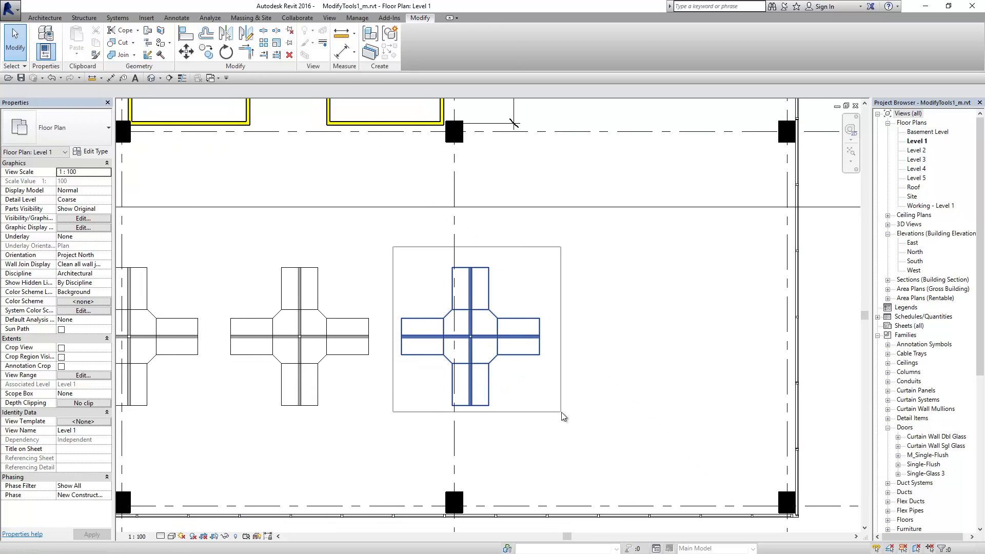
click(564, 316)
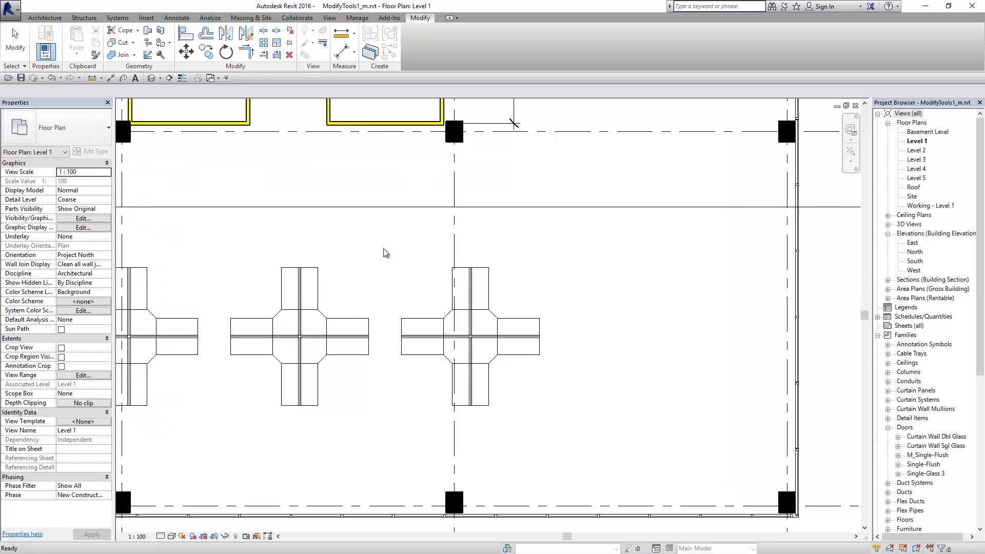
drag(386, 252, 443, 321)
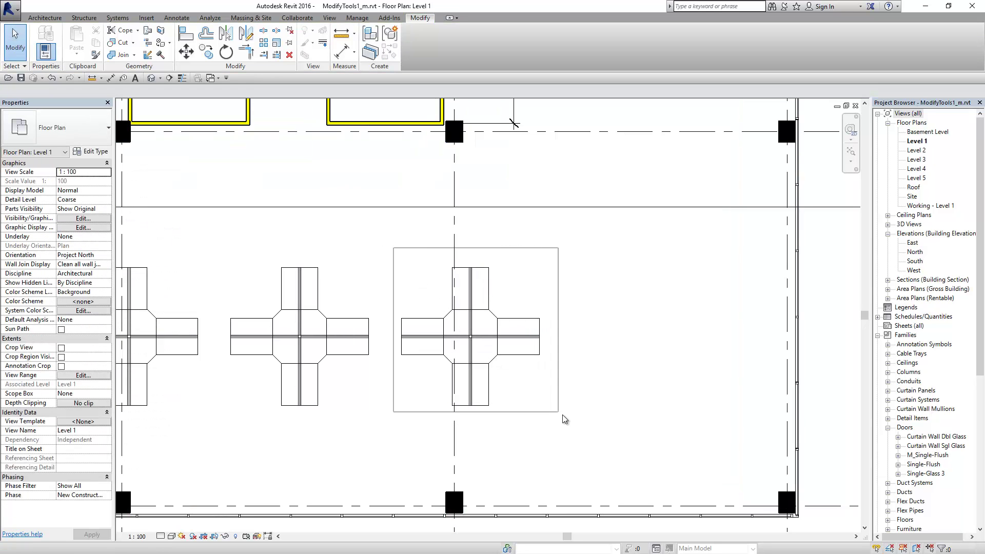
drag(393, 246, 565, 418)
drag(379, 252, 524, 359)
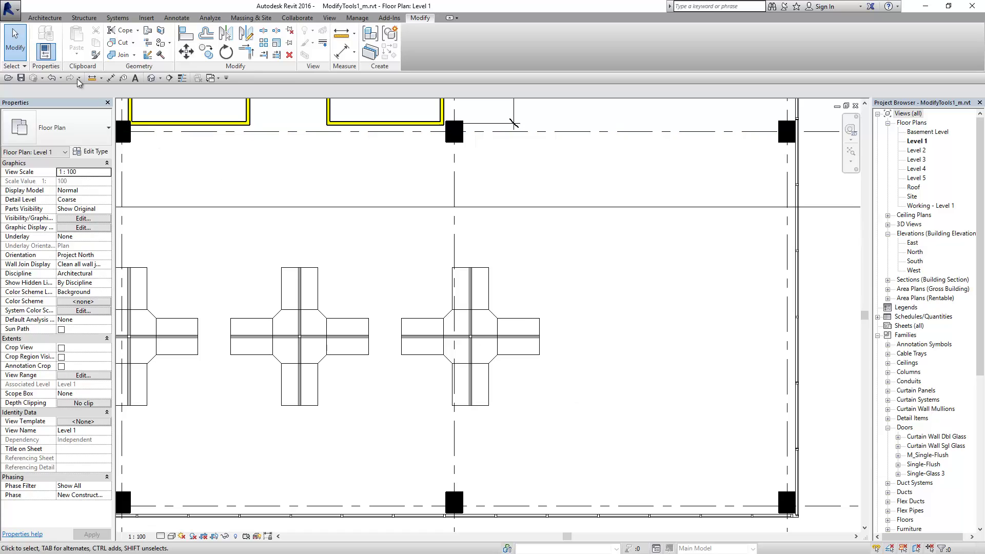
Re-enable pinned selection, then select the rightmost cubicle, pin it and unpin it.
click(14, 65)
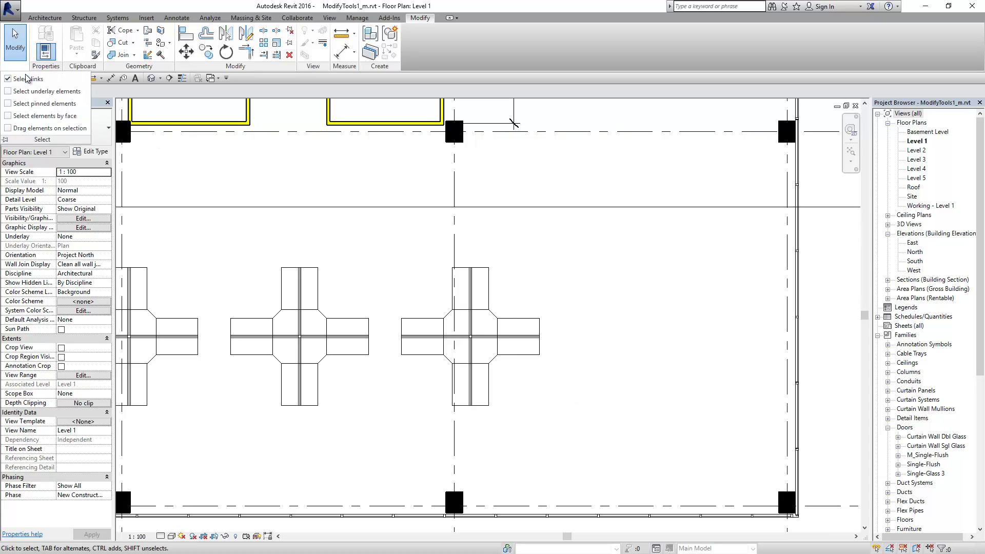
click(8, 103)
scroll(573, 272, down, 1)
drag(431, 252, 592, 418)
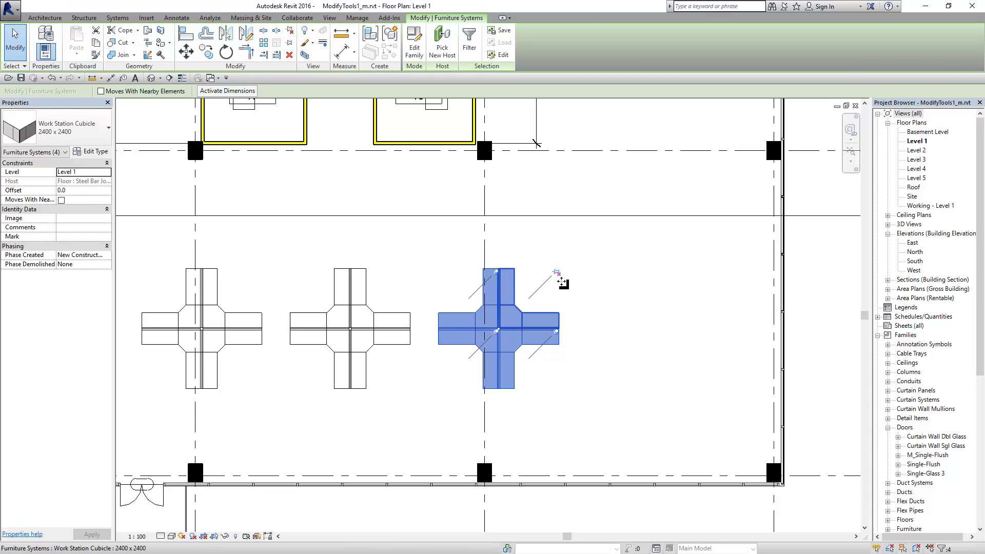
click(557, 273)
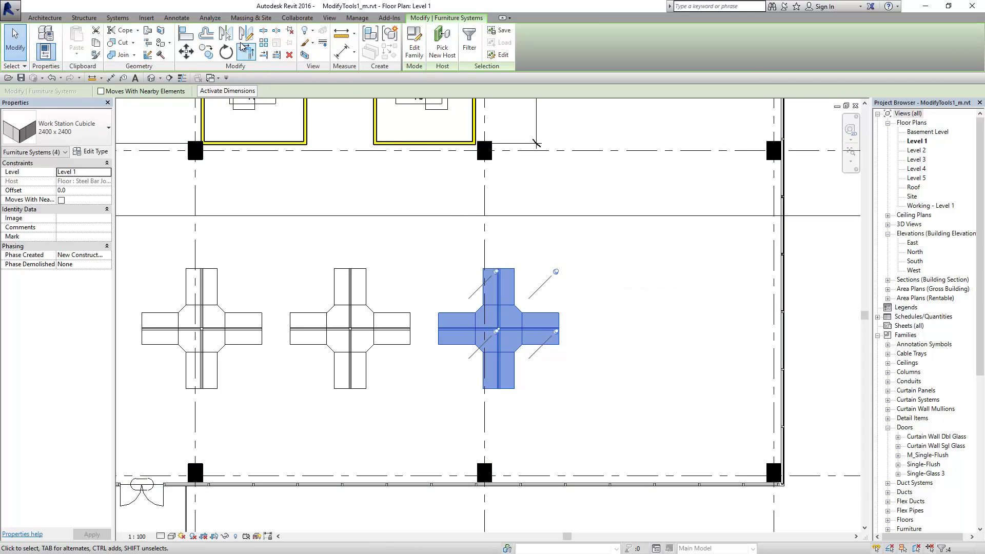
click(288, 32)
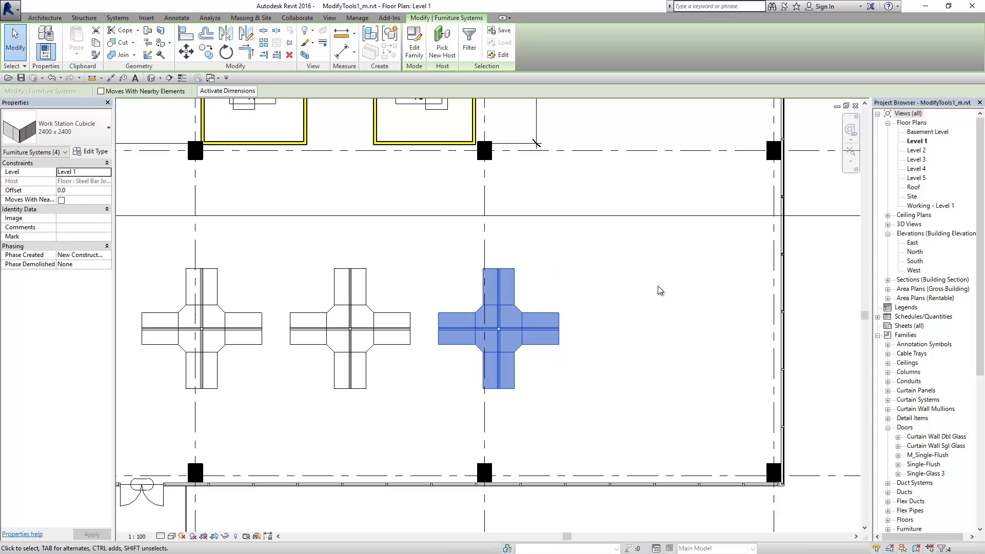
click(659, 287)
scroll(658, 285, down, 3)
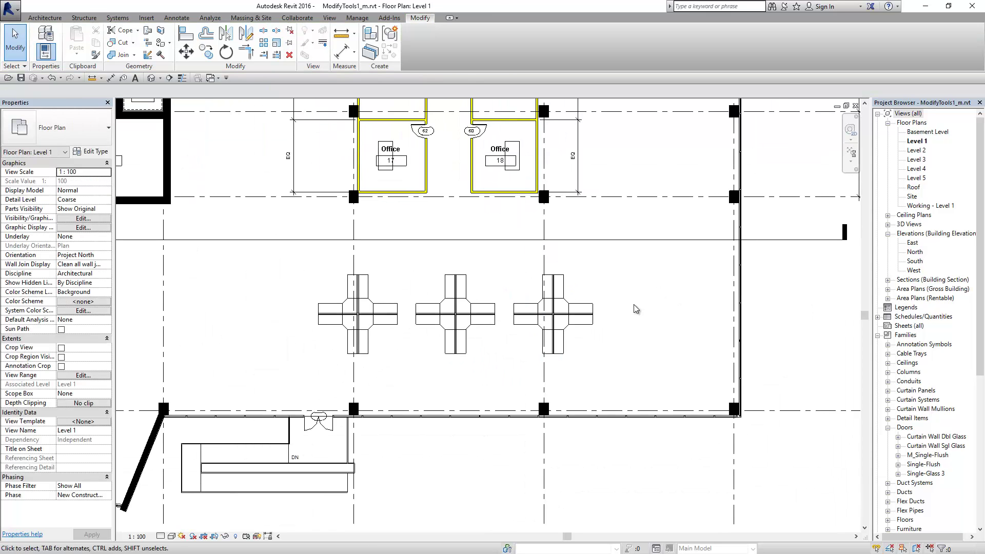
Open the default {3D} view and zoom and orbit onto the curtain-wall corner.
click(148, 81)
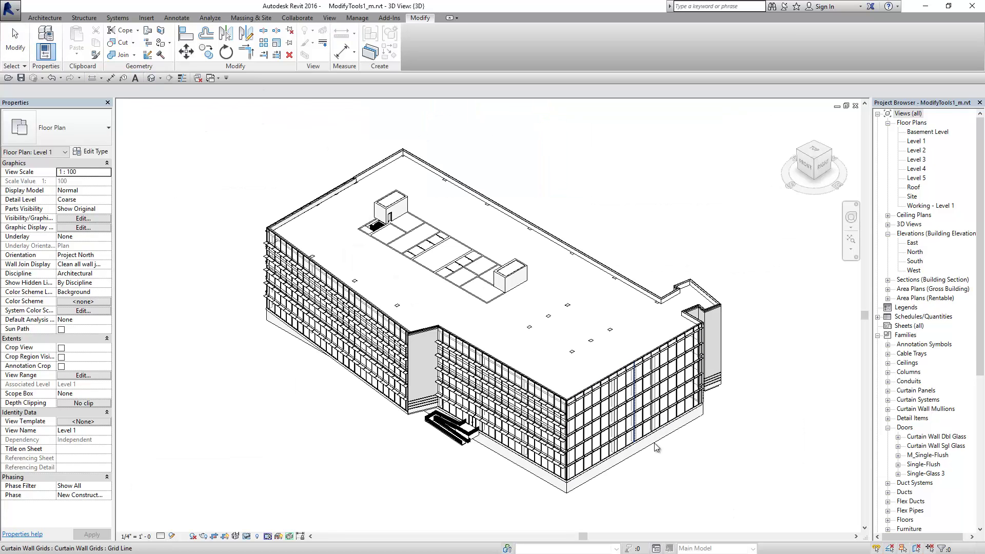
scroll(587, 476, up, 2)
scroll(469, 509, up, 2)
mouse_move(460, 503)
mouse_down()
mouse_move(590, 376)
mouse_move(613, 338)
mouse_up()
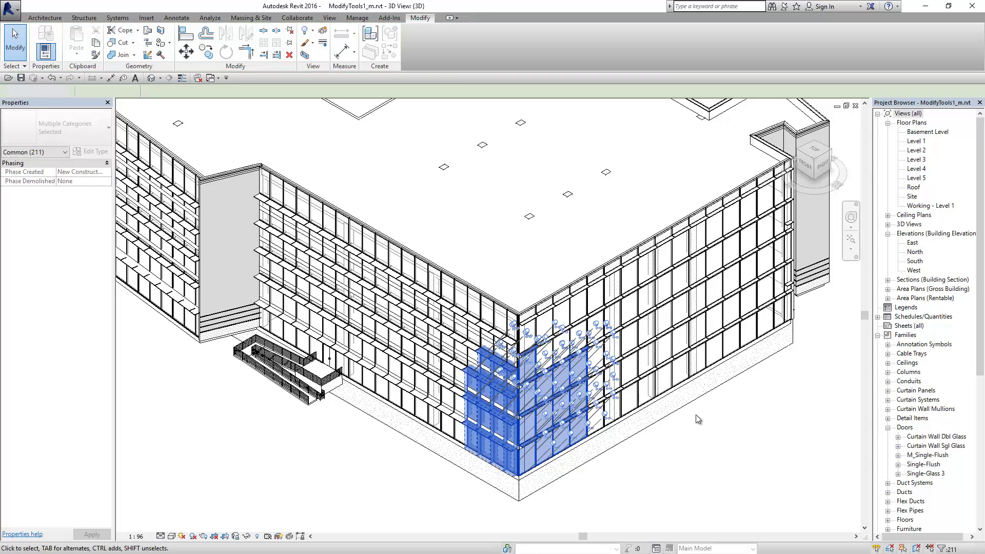
key(Escape)
shift+middle_drag(696, 415, 695, 414)
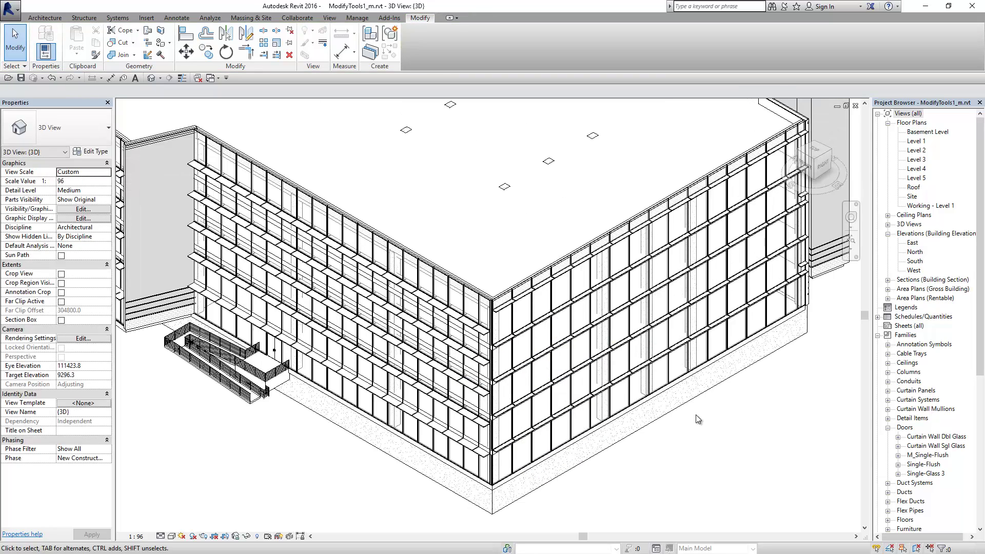
scroll(690, 409, up, 2)
scroll(626, 339, up, 2)
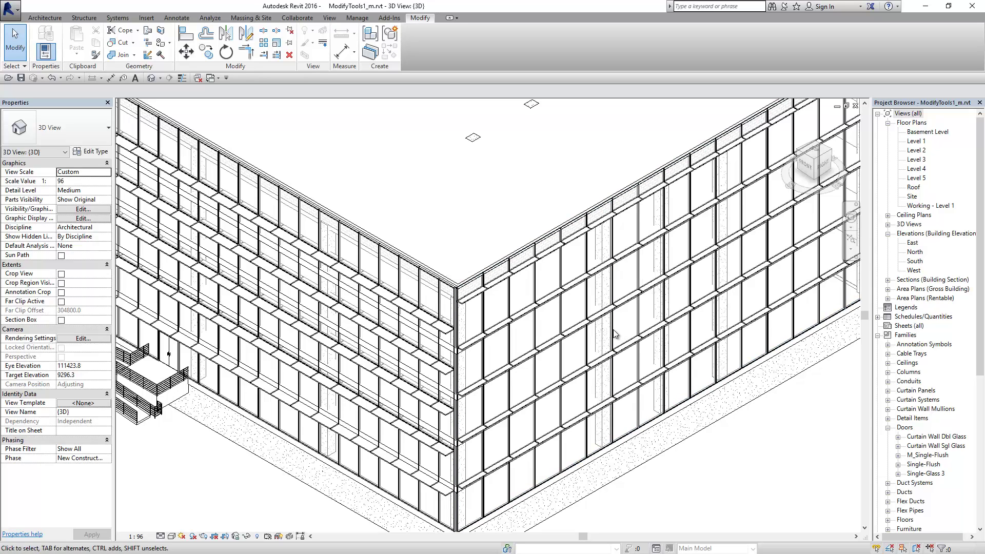
Inspect the East Wall curtain wall's Type Properties, then deselect it.
click(681, 324)
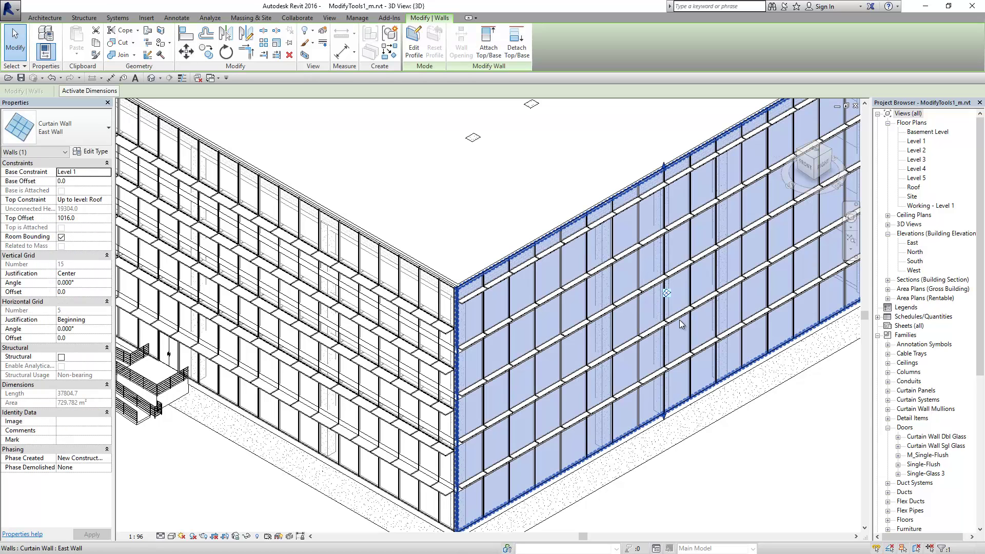
click(85, 153)
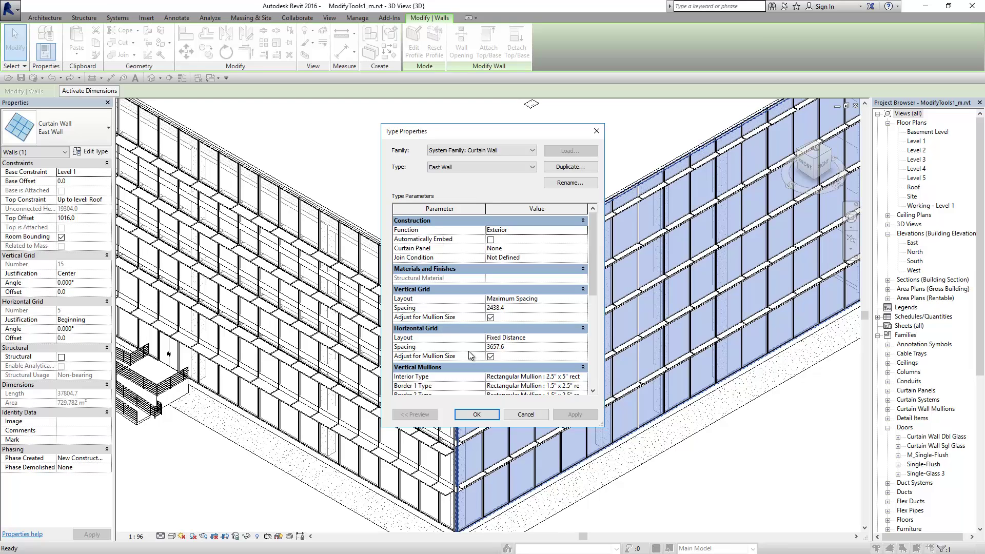
click(527, 414)
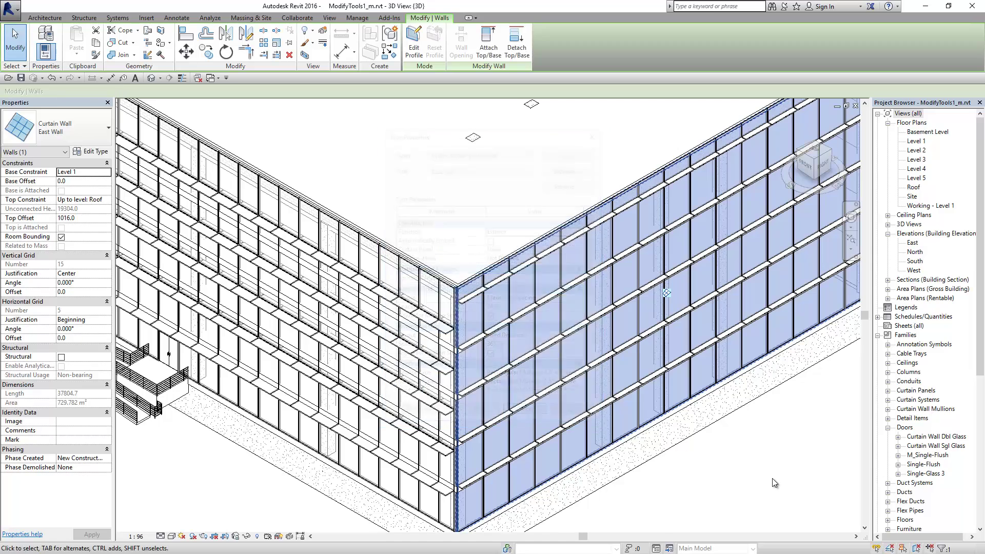
click(771, 478)
key(Escape)
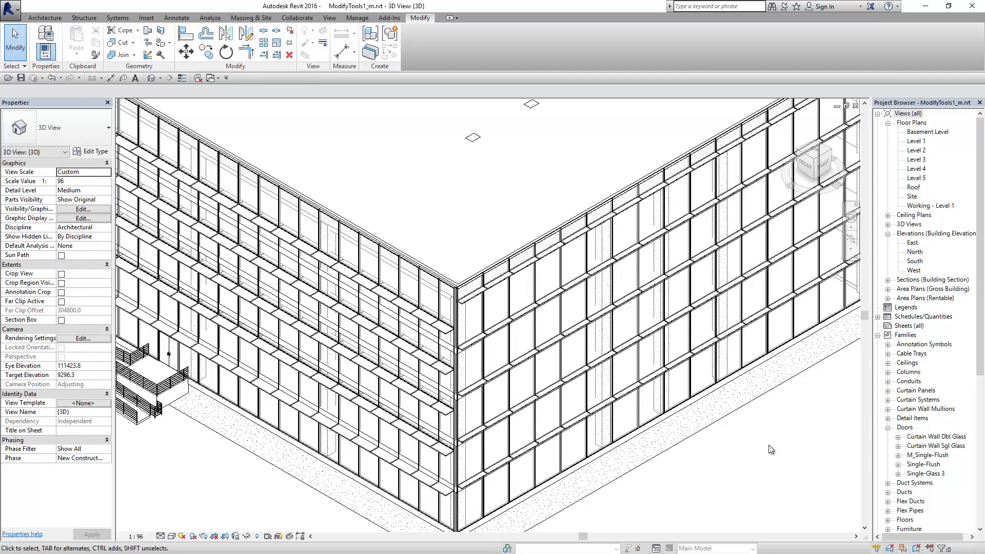
Pan across the building and select the curtain wall door and its panels.
scroll(768, 445, down, 2)
scroll(770, 441, down, 2)
middle_drag(774, 436, 721, 444)
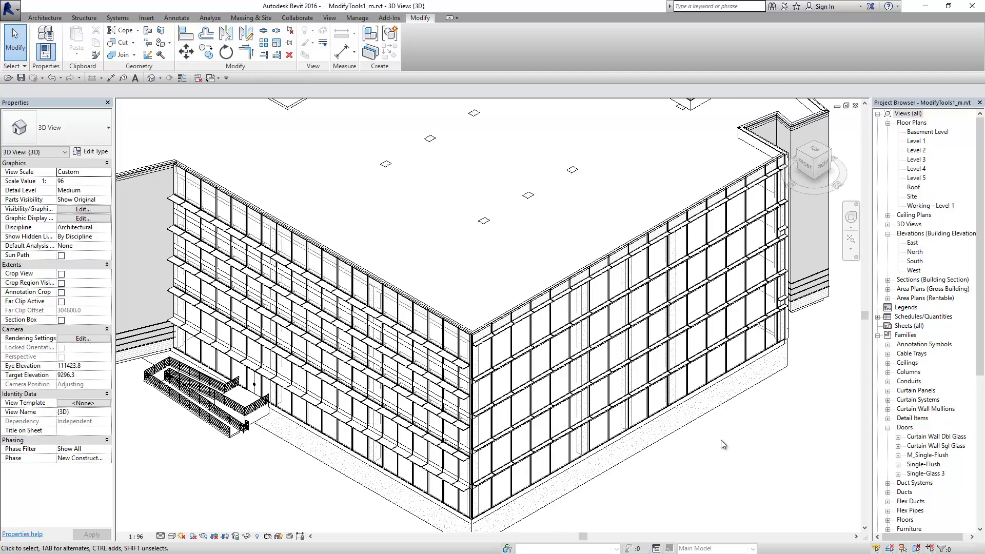
scroll(721, 439, down, 1)
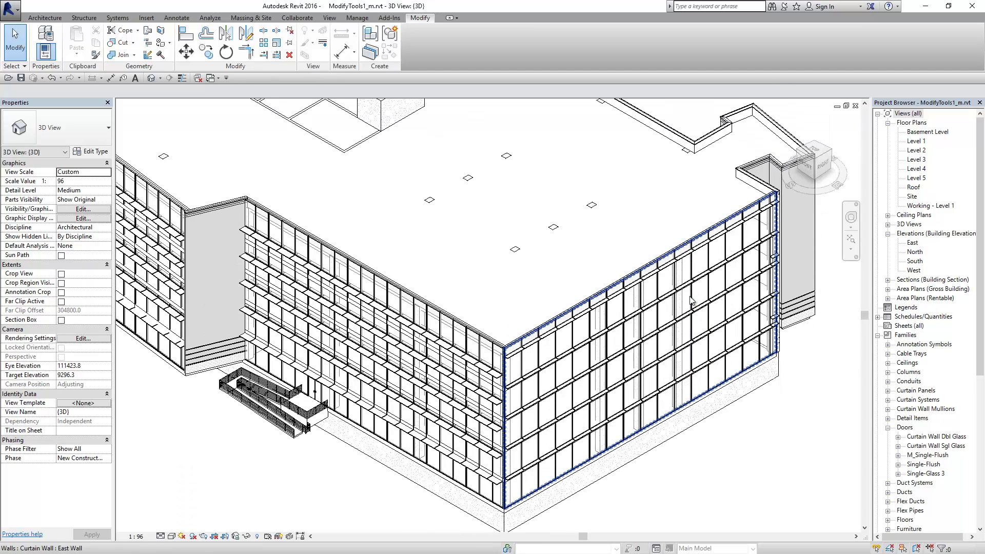
scroll(693, 295, up, 1)
click(722, 370)
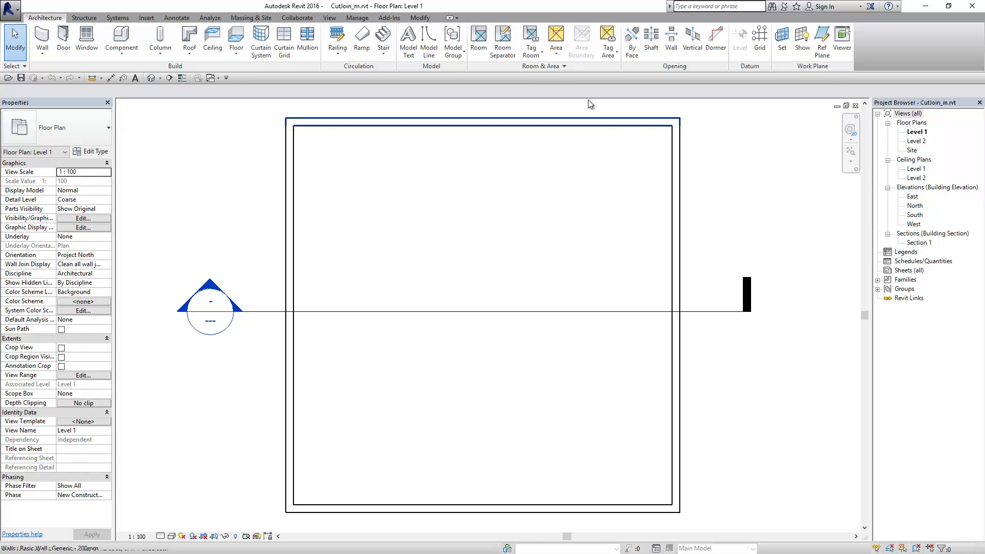
Start a new wall using the Generic - 90mm Brick type.
click(425, 18)
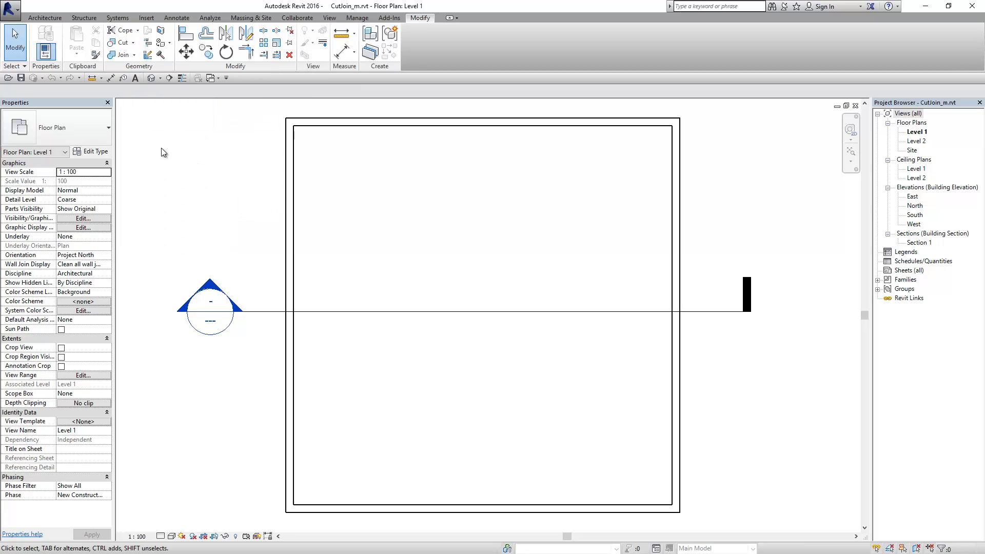
click(286, 191)
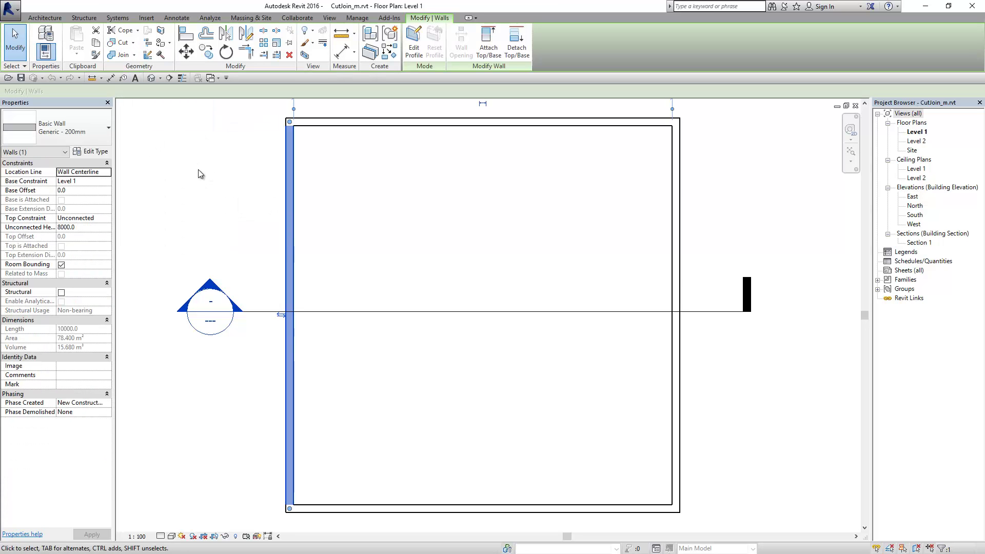
key(Escape)
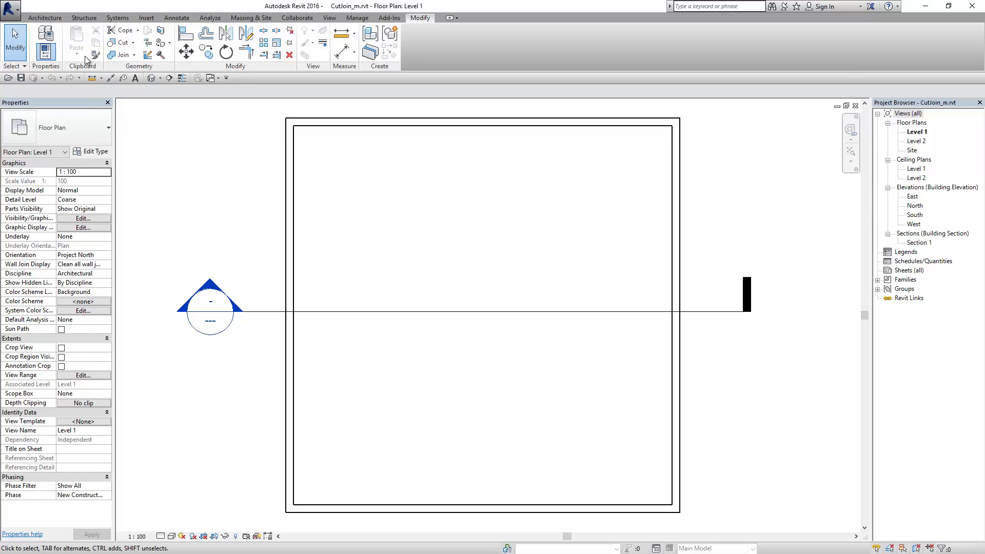
click(43, 34)
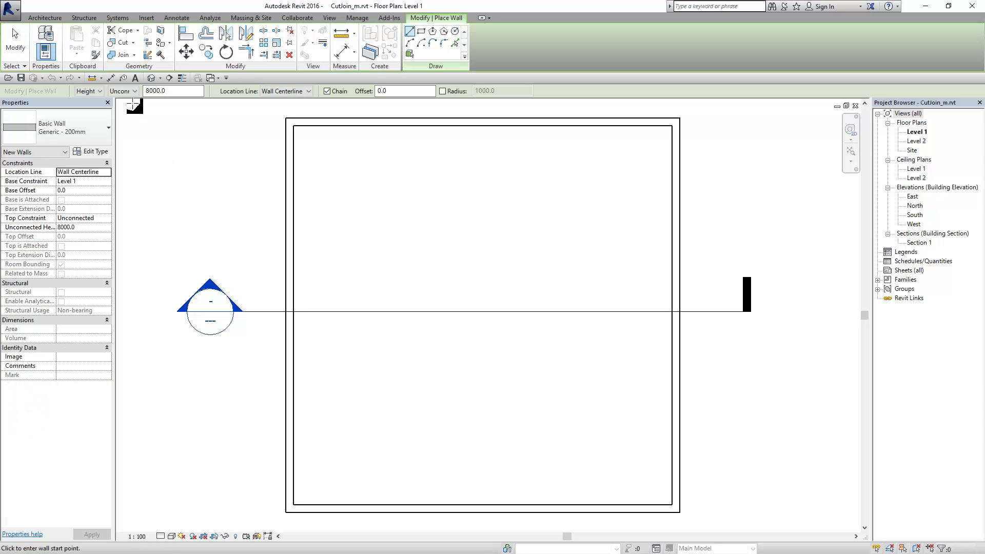
click(106, 134)
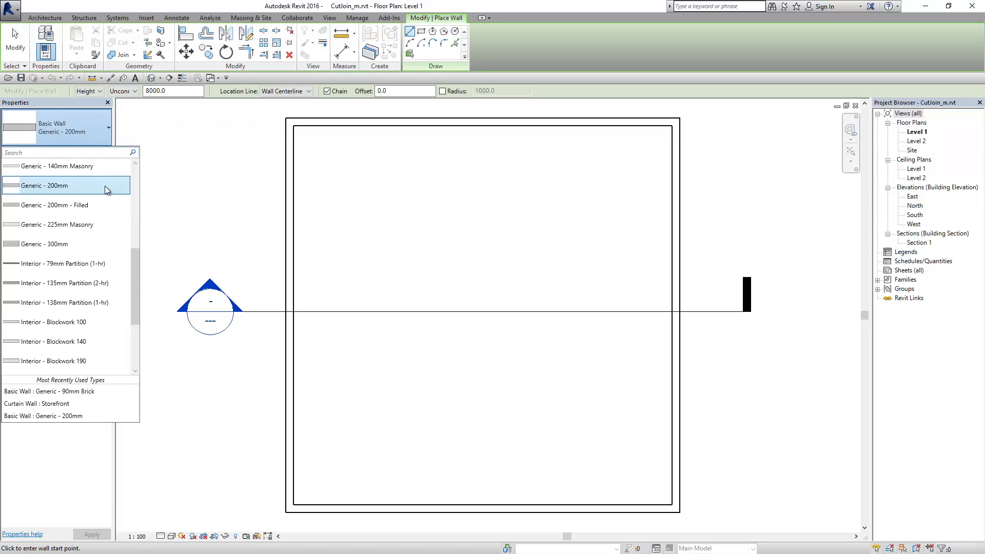
scroll(97, 220, up, 2)
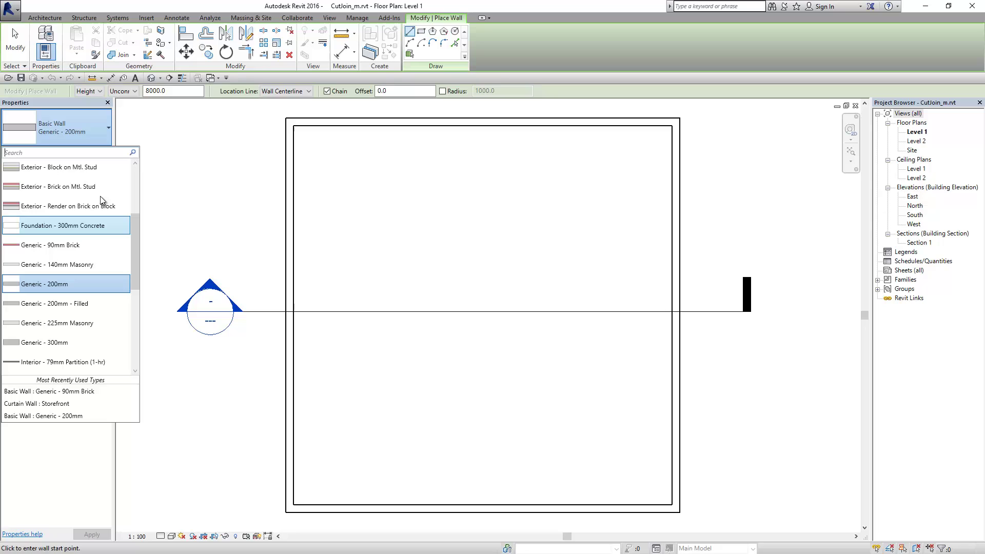
click(87, 250)
Draw a 1940-long brick wall along the bottom wall of the outline.
middle_drag(488, 466, 493, 402)
scroll(444, 456, up, 2)
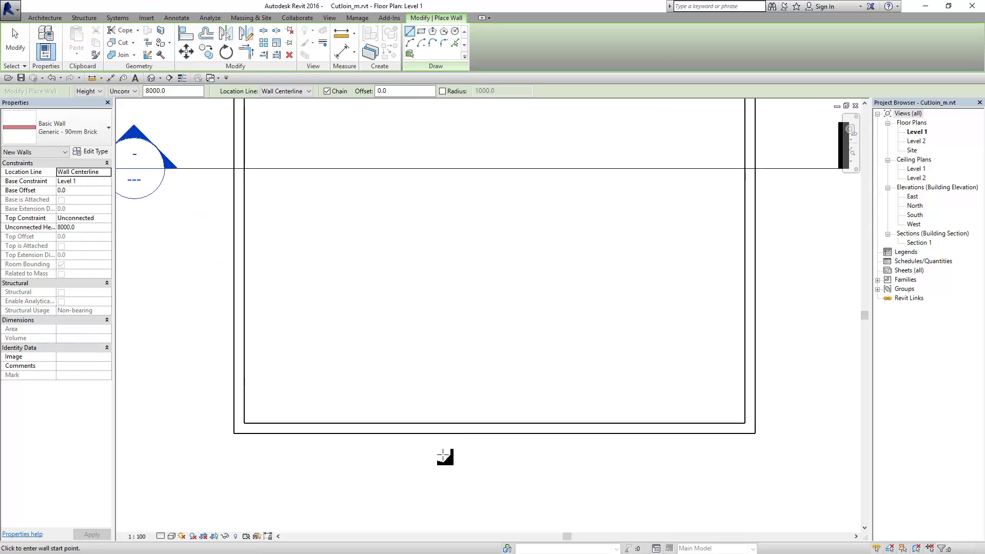
scroll(444, 455, up, 2)
click(442, 425)
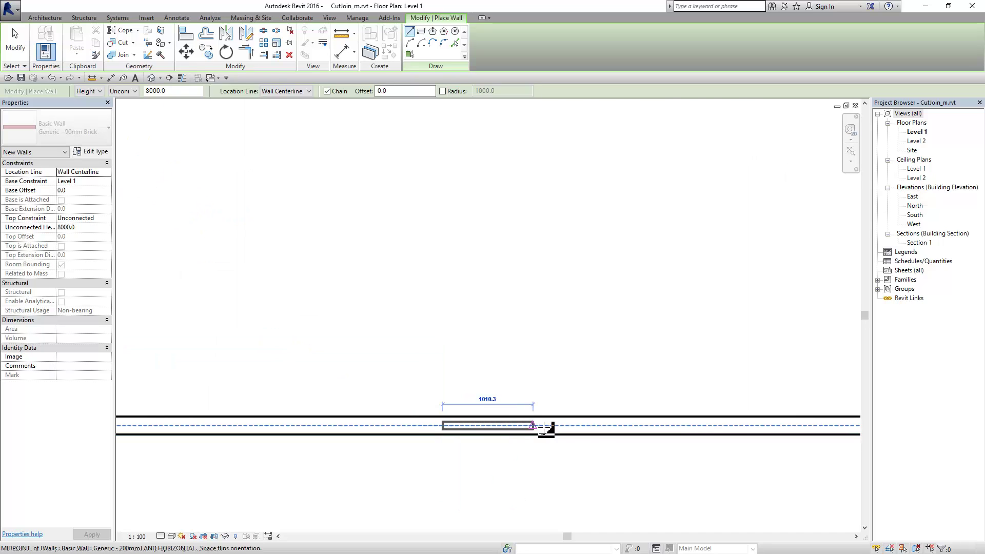
click(616, 425)
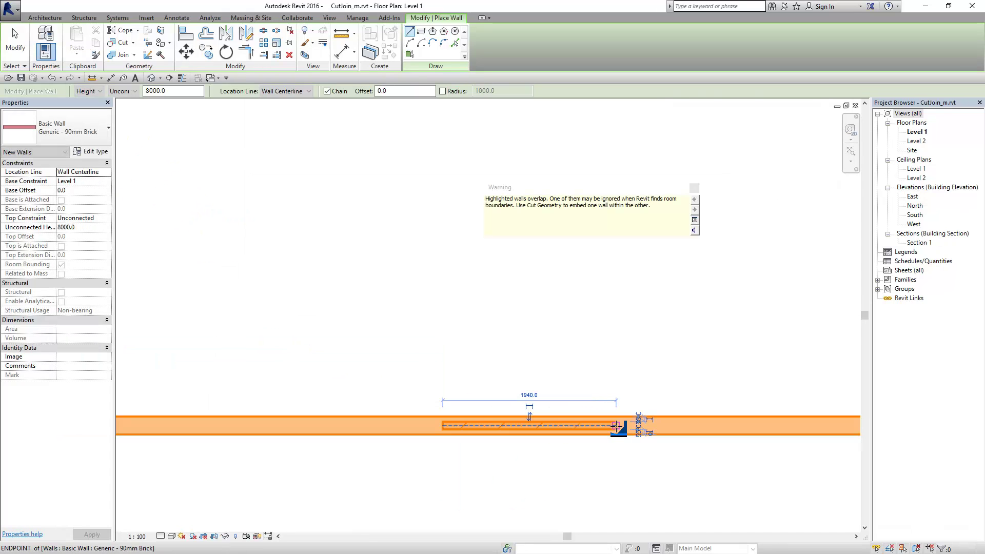
key(Escape)
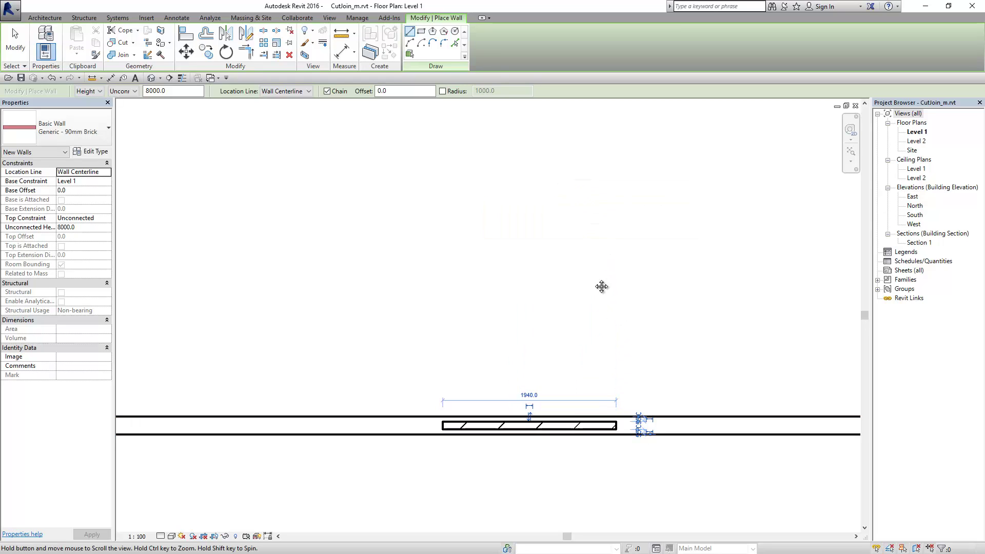
scroll(565, 285, down, 1)
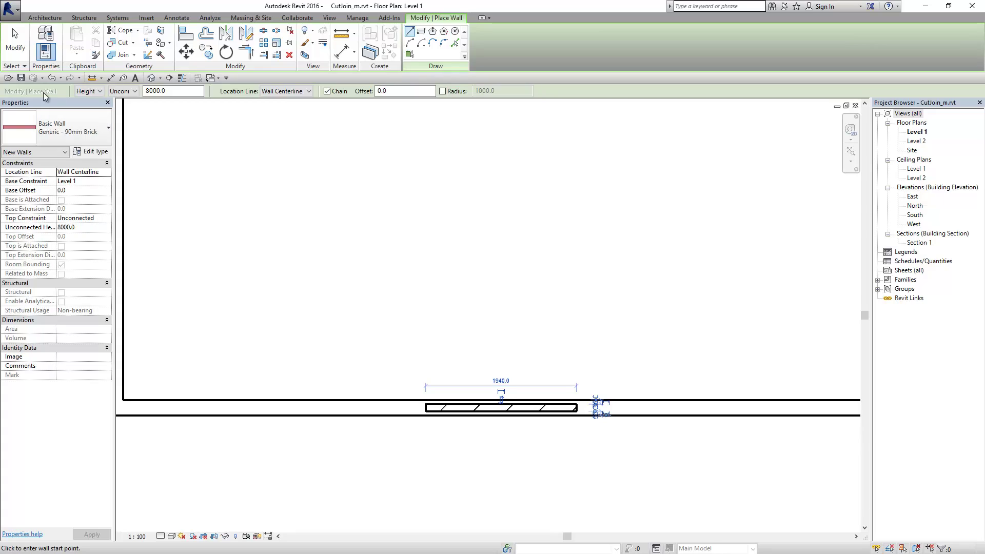
key(Escape)
scroll(539, 280, down, 3)
scroll(539, 281, down, 2)
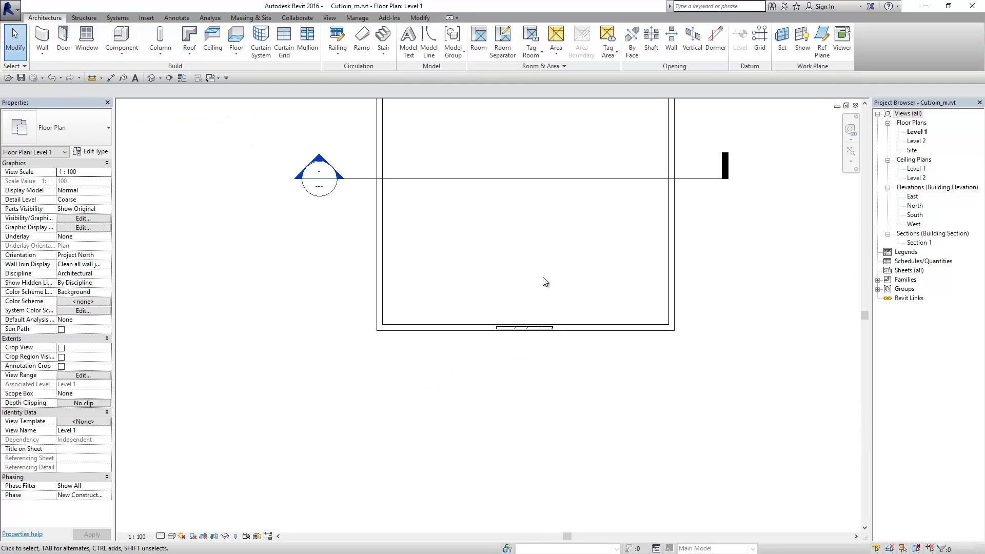
Cut the outer wall's geometry with the inset brick wall.
click(423, 21)
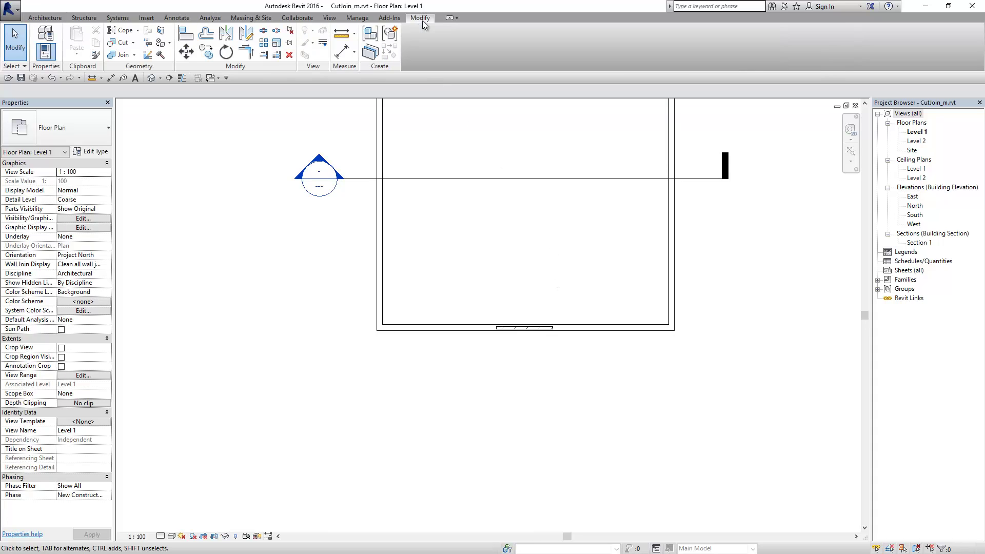
click(134, 46)
click(139, 55)
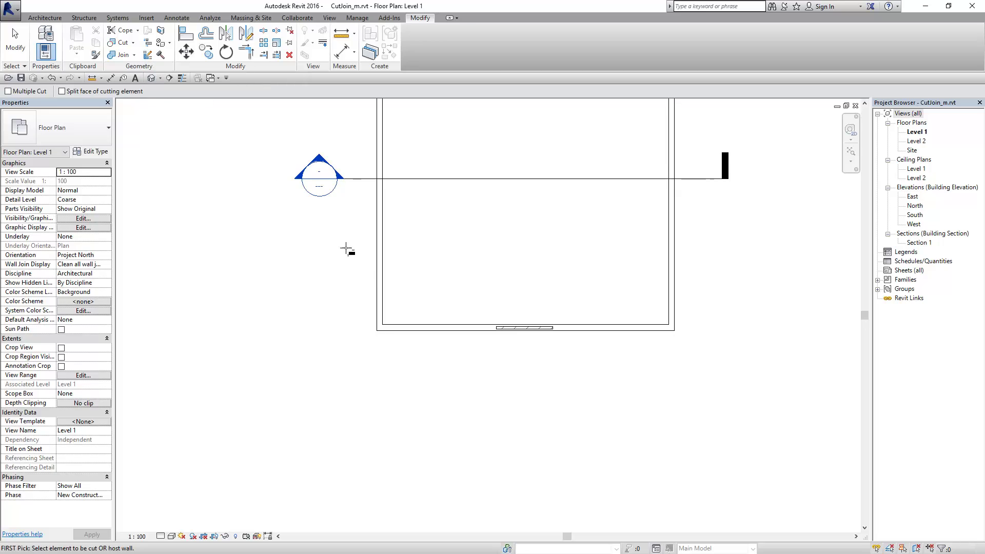
click(413, 327)
scroll(528, 344, up, 3)
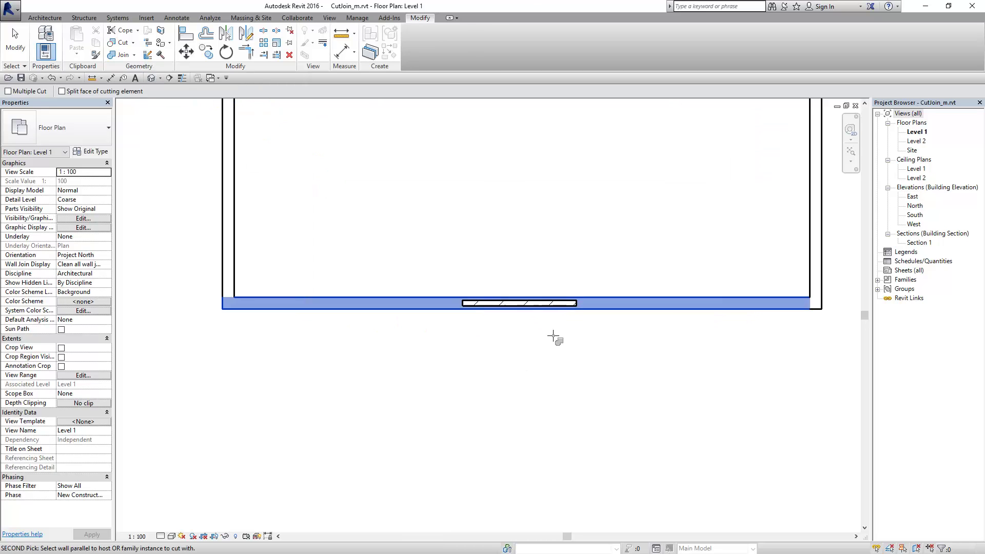
scroll(554, 337, up, 1)
click(564, 299)
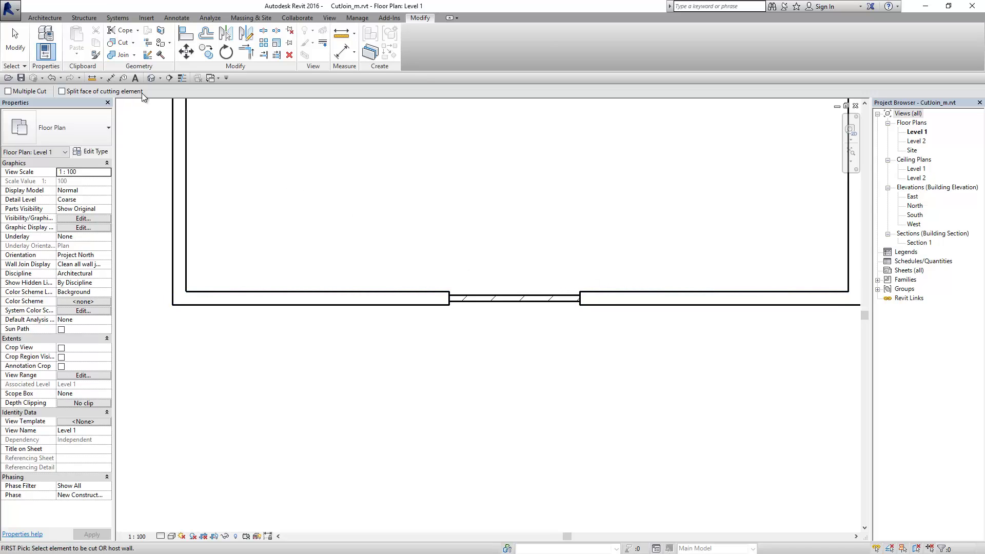
In the default 3D view, drag the brick wall's top grip down to shorten the panel.
click(151, 77)
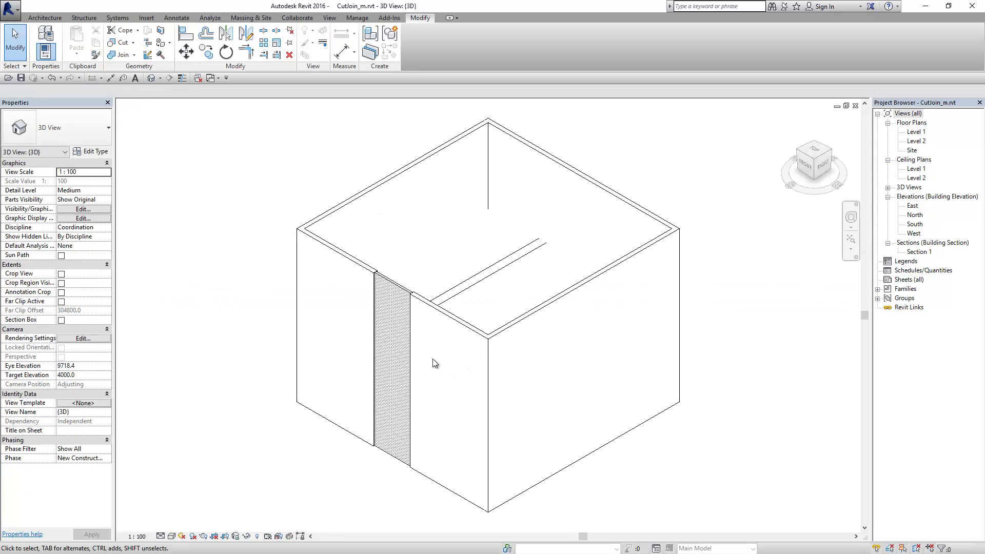
click(406, 318)
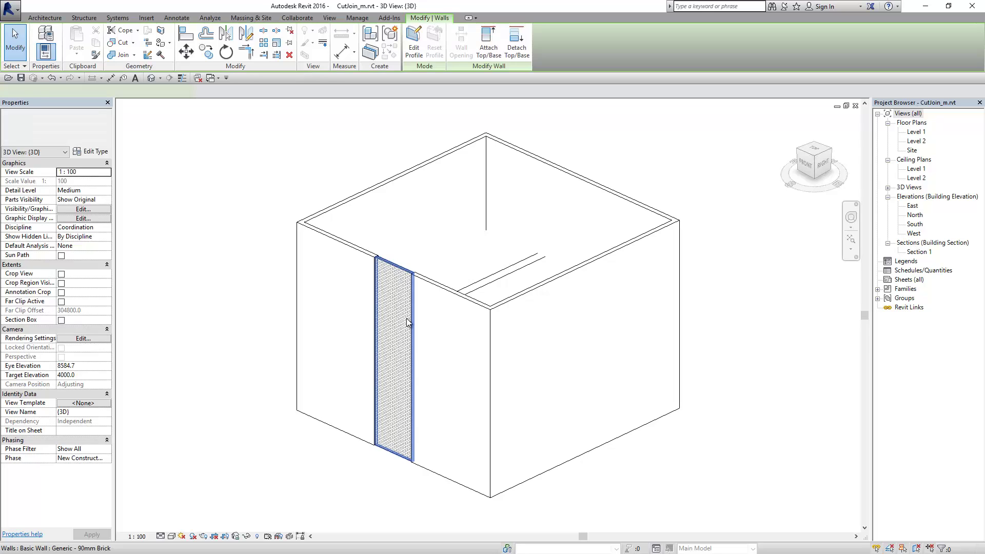
drag(395, 270, 395, 303)
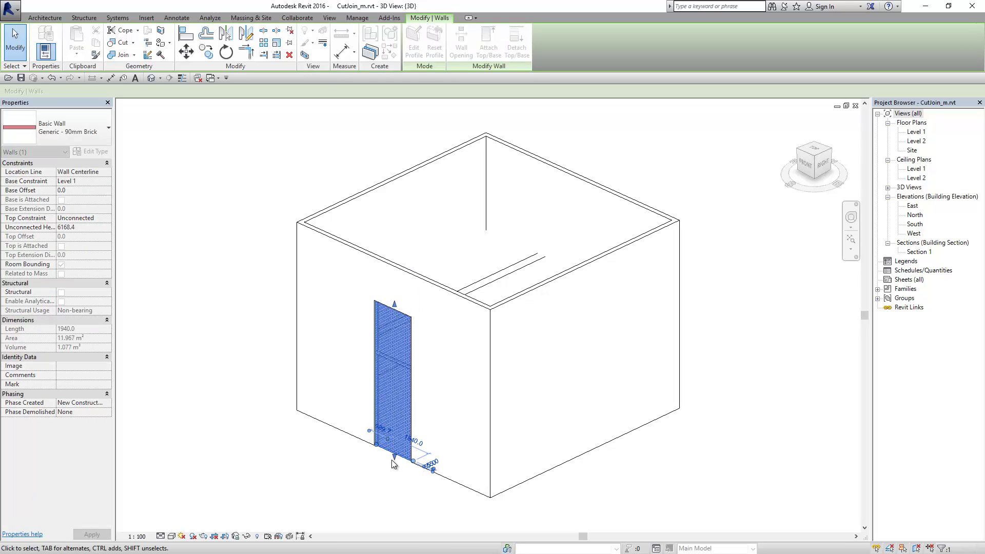
click(354, 467)
mouse_move(354, 466)
shift+middle_down()
mouse_move(572, 453)
mouse_move(434, 492)
shift+middle_up()
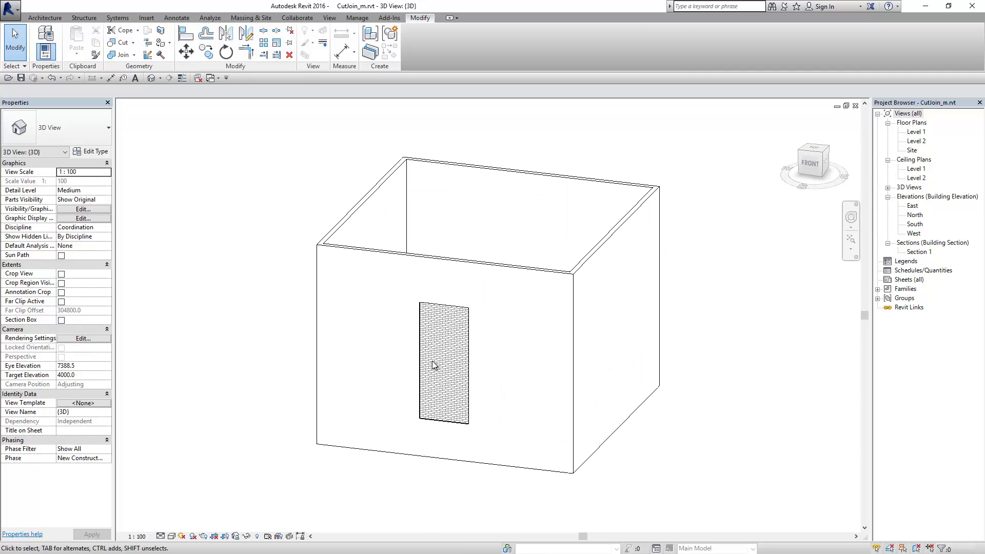
click(438, 361)
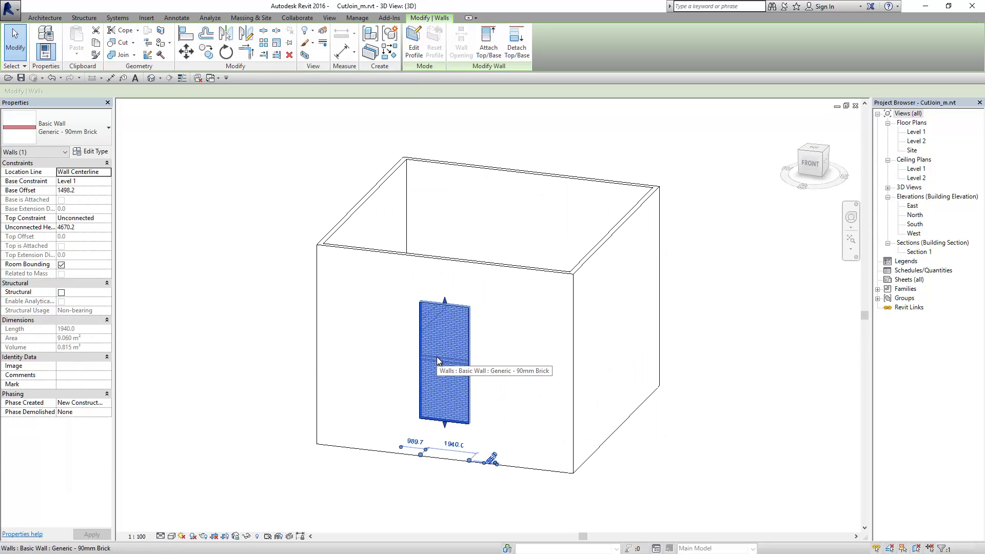
Edit the brick wall's profile with a Start-End-Radius arc across its top, forming an arch.
click(407, 51)
click(432, 43)
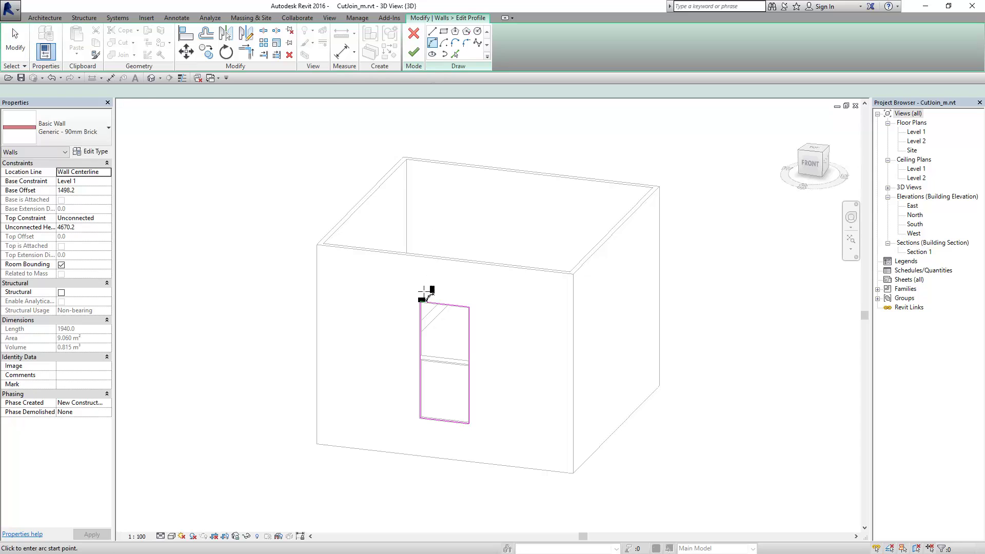
click(421, 307)
click(469, 307)
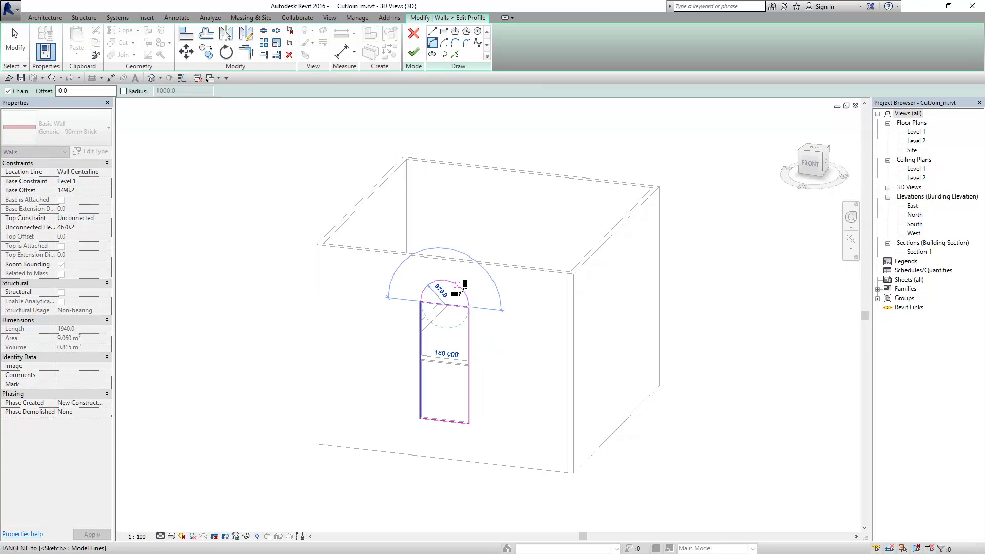
click(458, 287)
scroll(458, 290, up, 3)
key(Escape)
key(Escape)
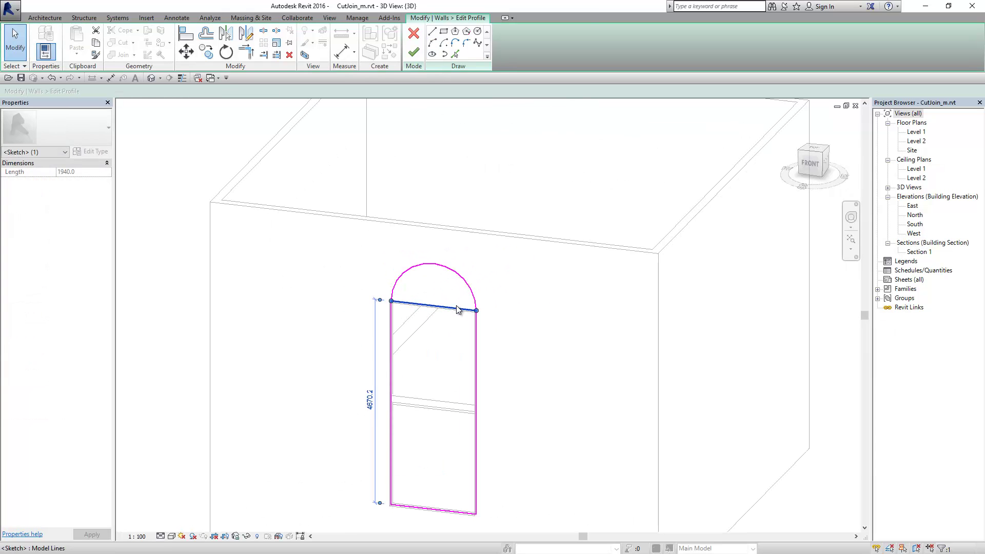
click(414, 58)
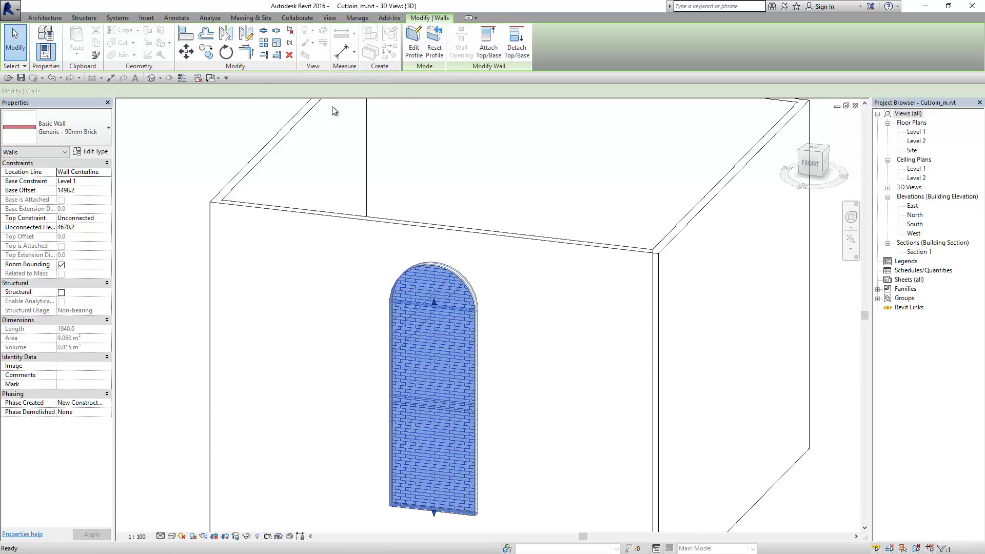
click(218, 159)
scroll(192, 161, down, 1)
mouse_move(414, 345)
shift+middle_down()
mouse_move(502, 319)
mouse_move(409, 312)
mouse_move(505, 315)
mouse_move(623, 372)
shift+middle_up()
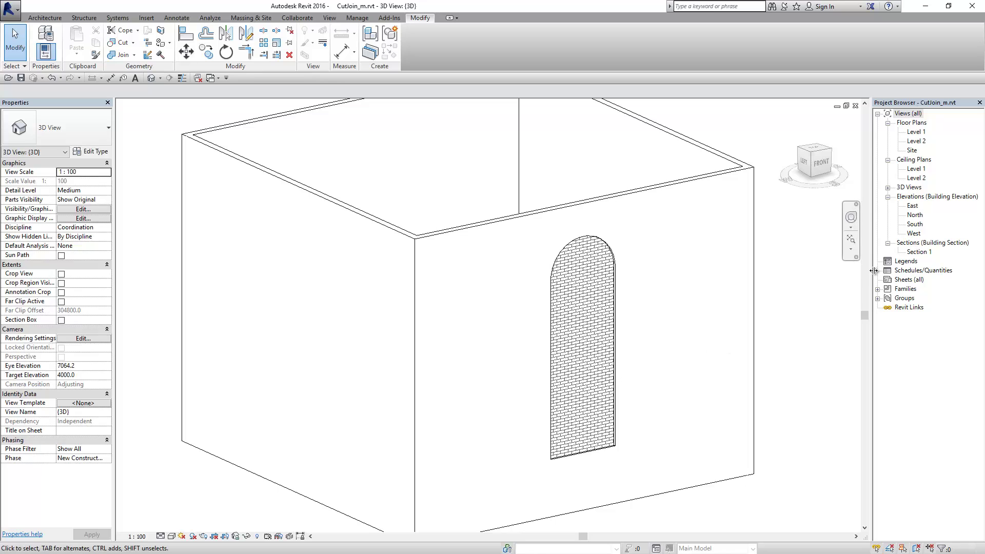
Check the beams on the Level 2 plan, then return to and recentre the Level 1 plan.
double_click(916, 132)
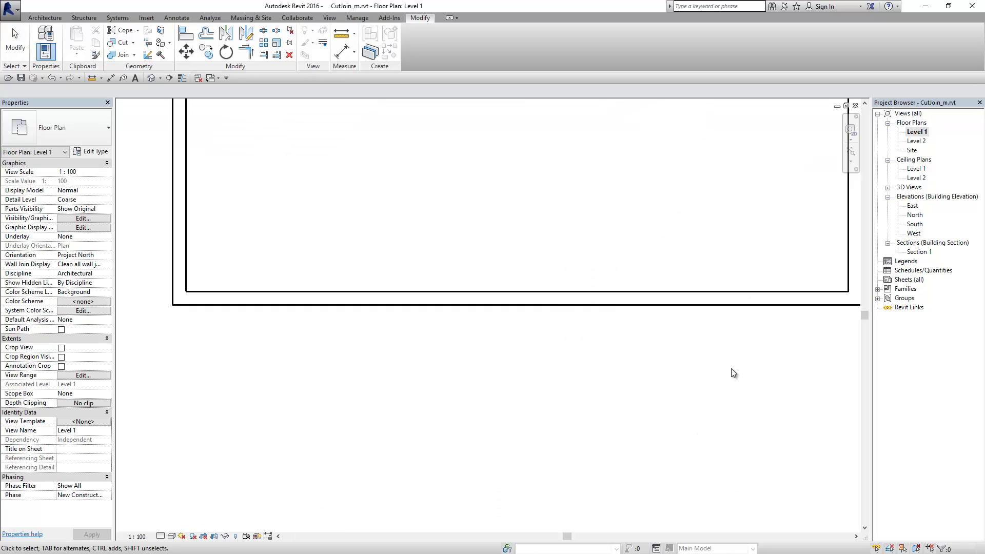
middle_drag(720, 385, 654, 436)
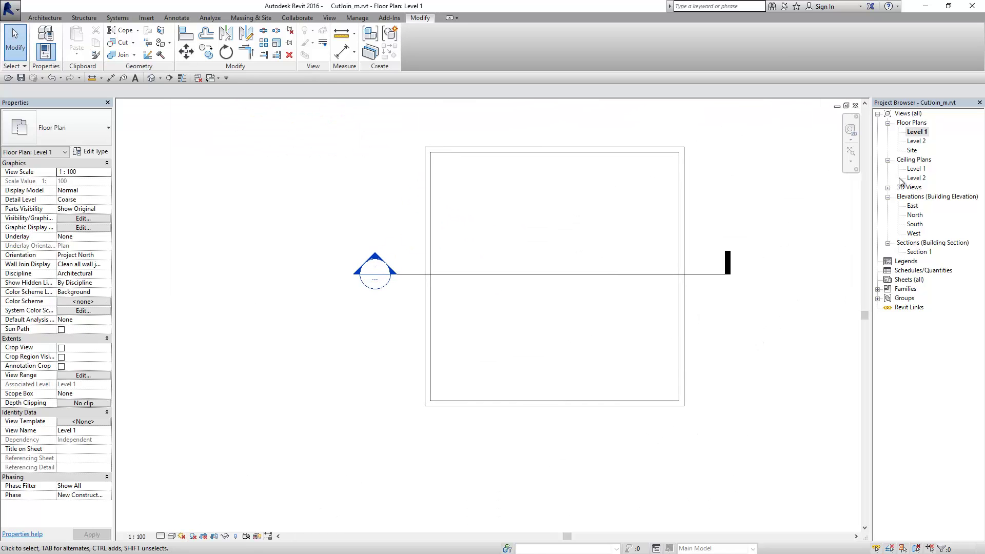
double_click(916, 141)
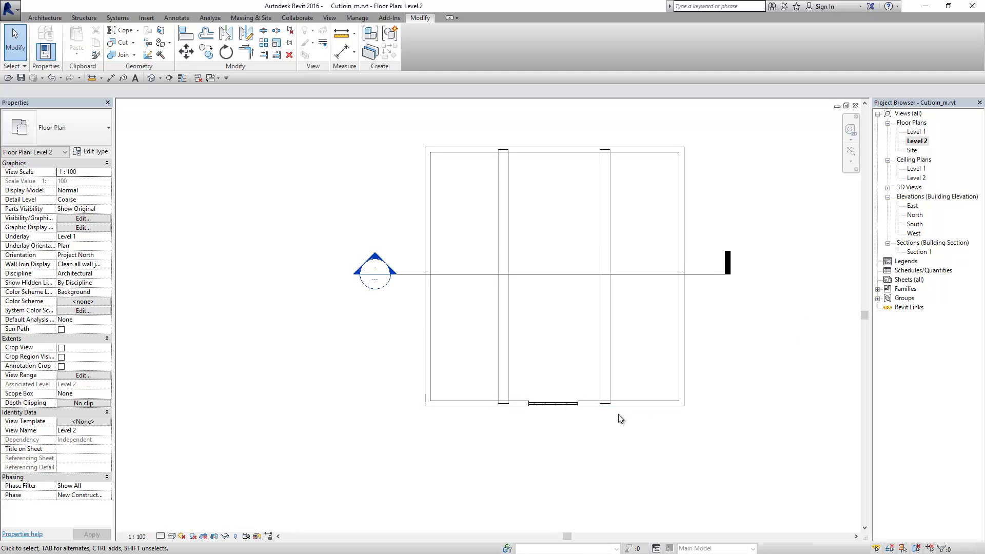
scroll(617, 414, up, 3)
scroll(618, 414, up, 1)
scroll(617, 414, down, 2)
scroll(618, 414, down, 1)
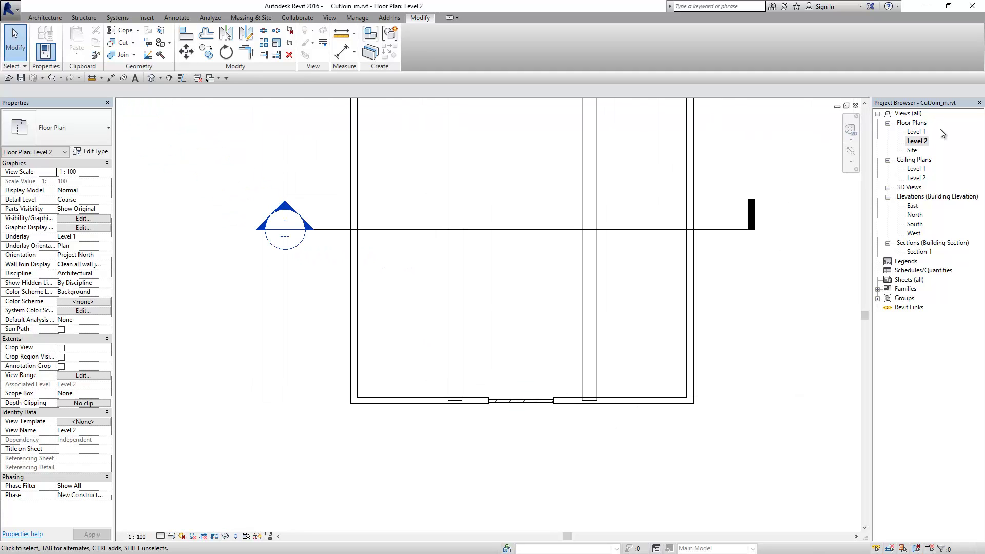
double_click(916, 131)
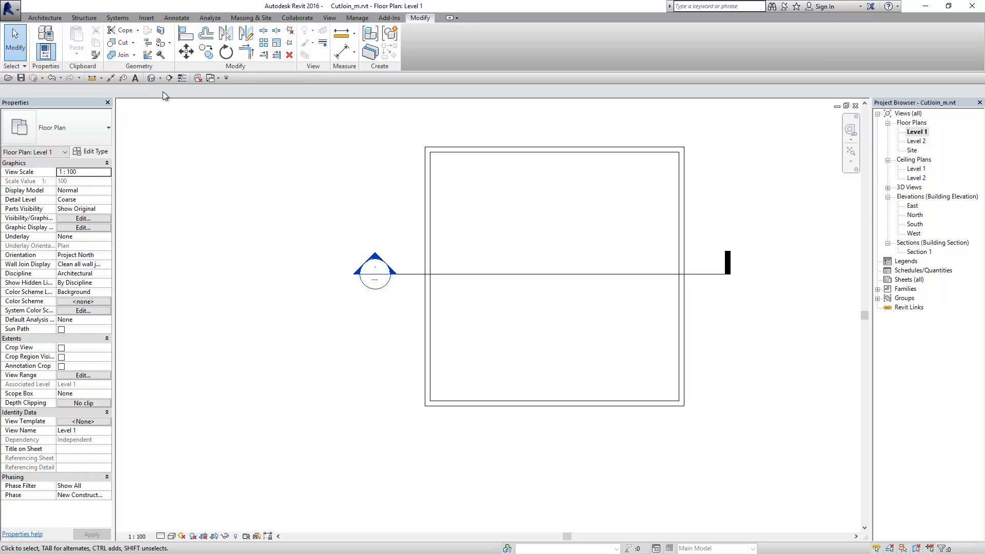
click(133, 43)
middle_drag(321, 178, 293, 195)
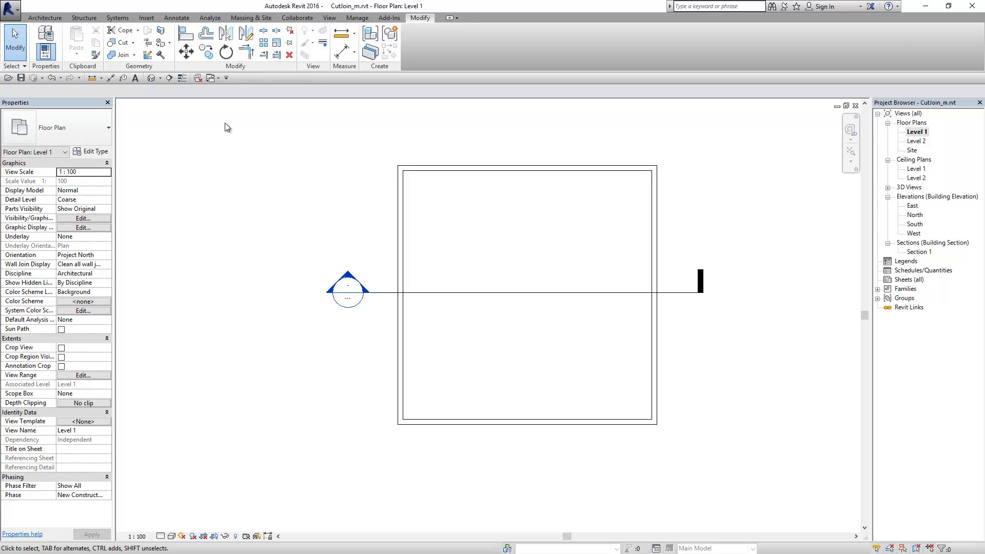
Open Section 1 and inspect the Level 2 slab with its two 400 x 800mm beams.
double_click(348, 280)
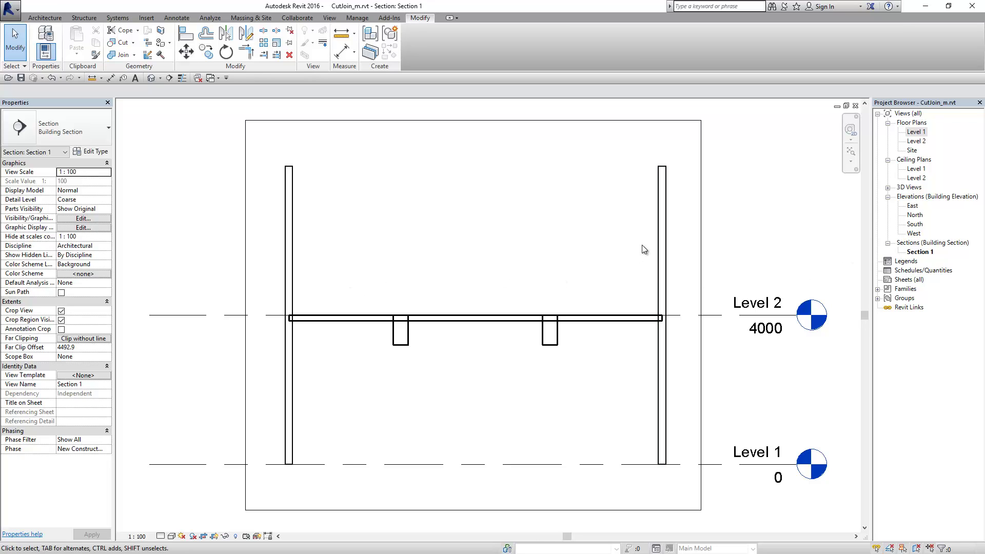
click(400, 341)
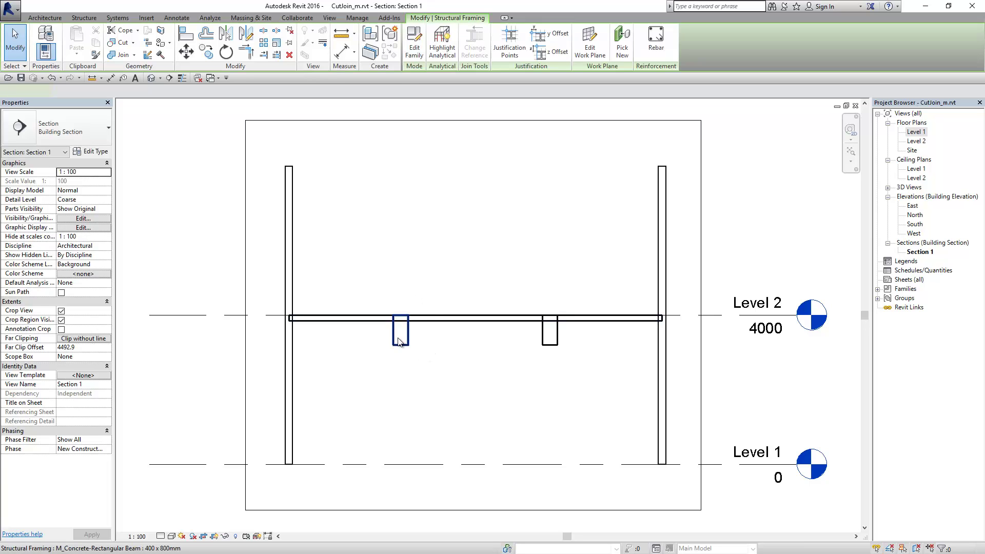
click(556, 335)
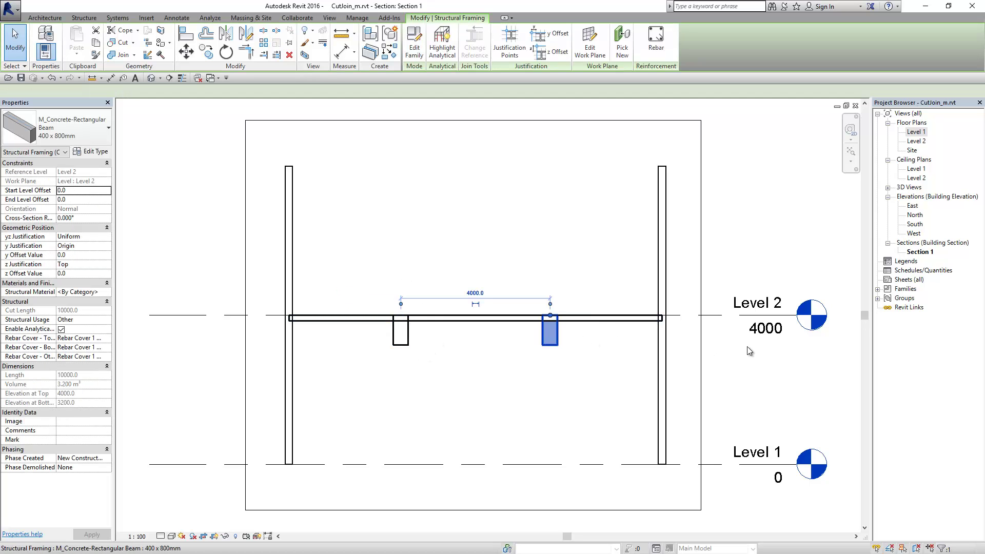
click(791, 364)
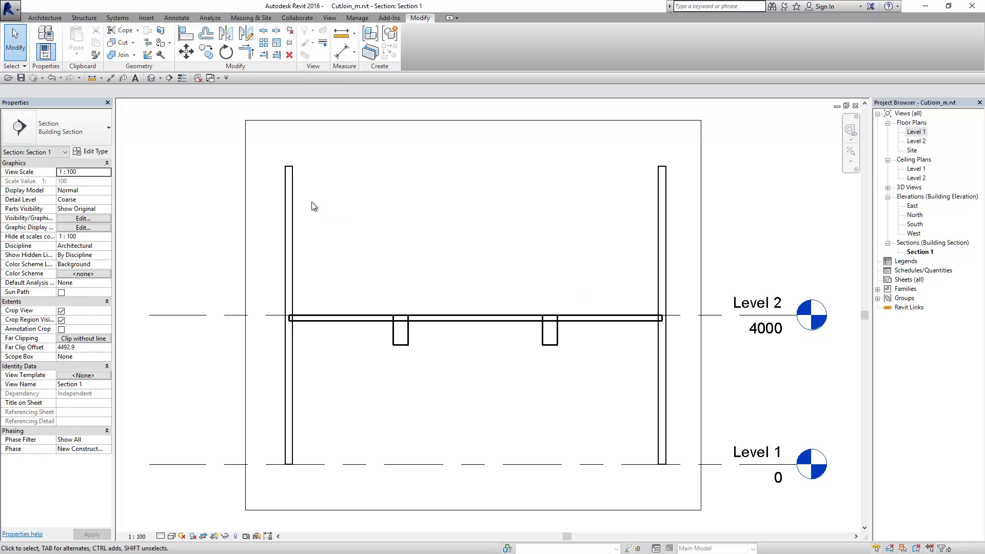
scroll(289, 330, up, 2)
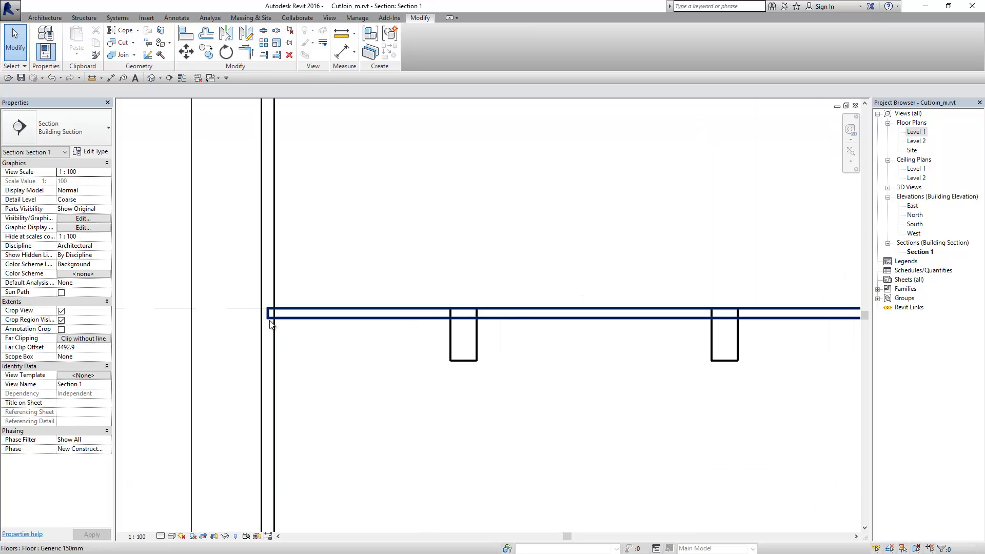
scroll(272, 296, up, 1)
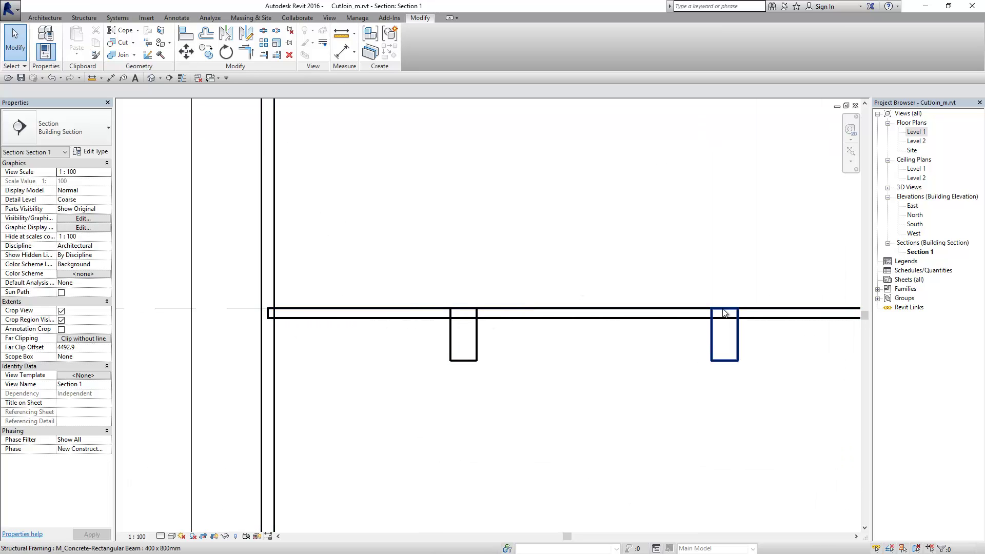
middle_drag(736, 318, 530, 314)
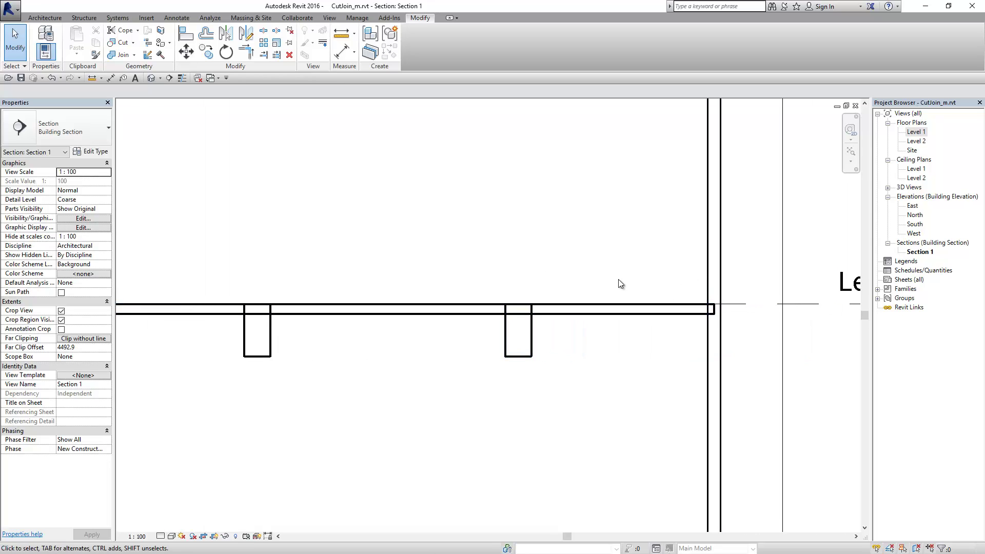
scroll(452, 239, down, 1)
middle_drag(237, 167, 287, 158)
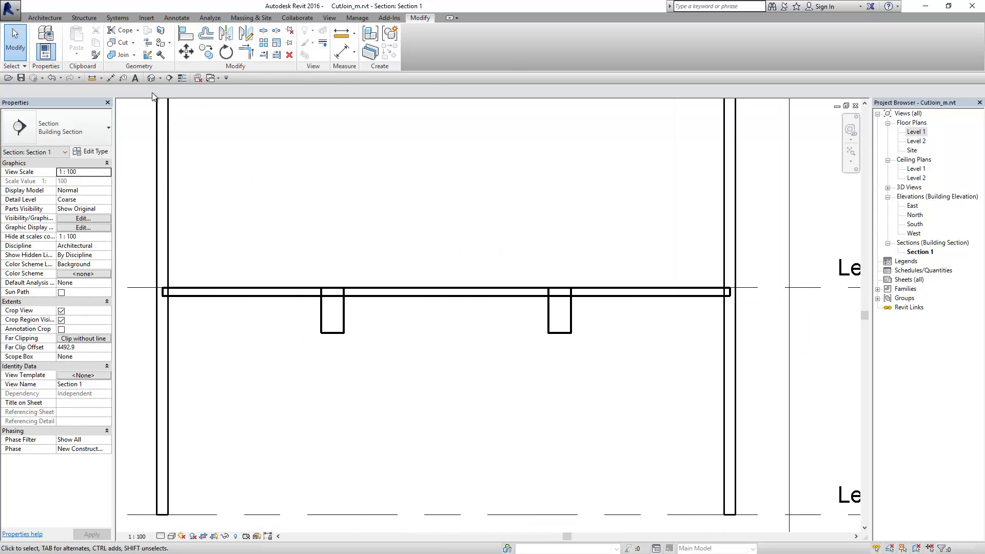
Join the Level 2 floor slab to the beam below it with Join Geometry.
click(135, 55)
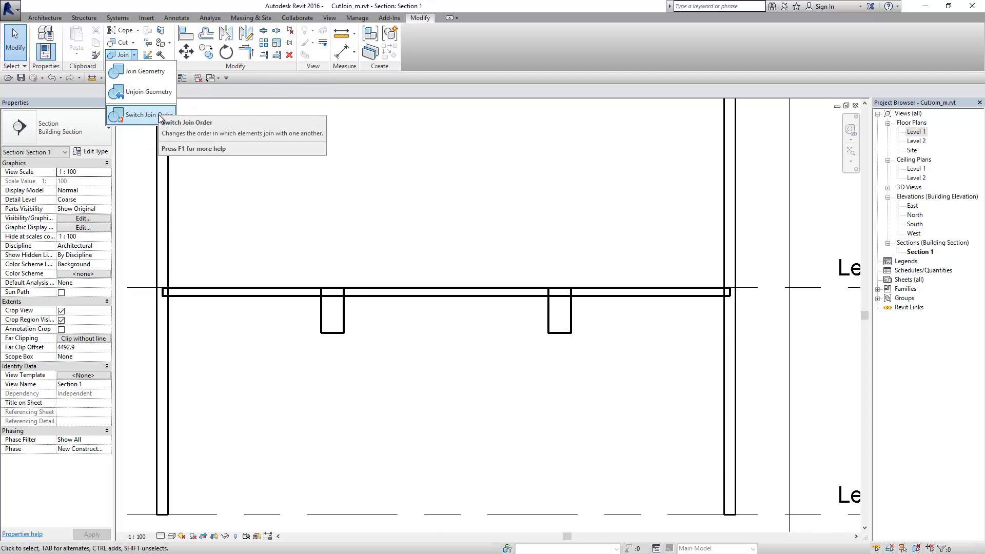
click(144, 70)
middle_drag(261, 229, 338, 190)
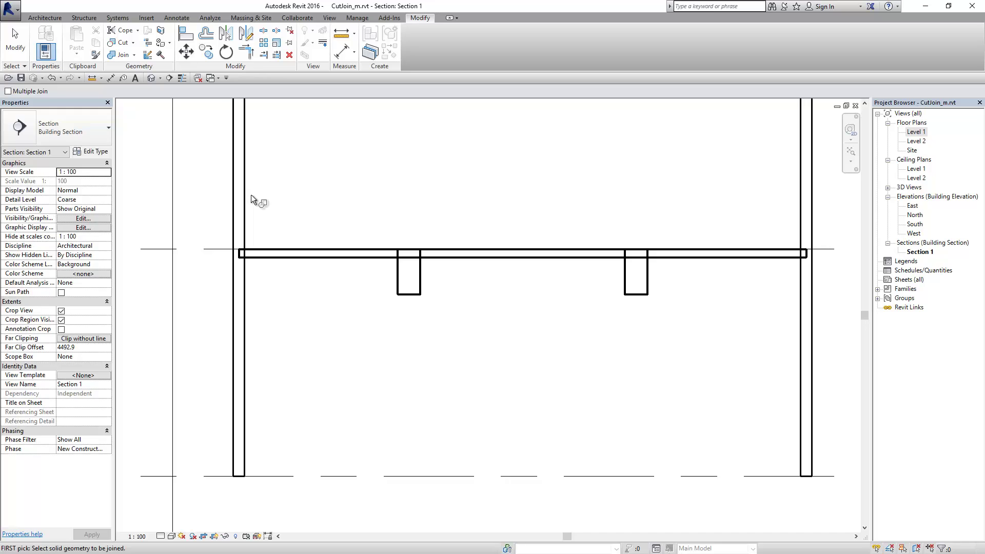
scroll(265, 246, up, 2)
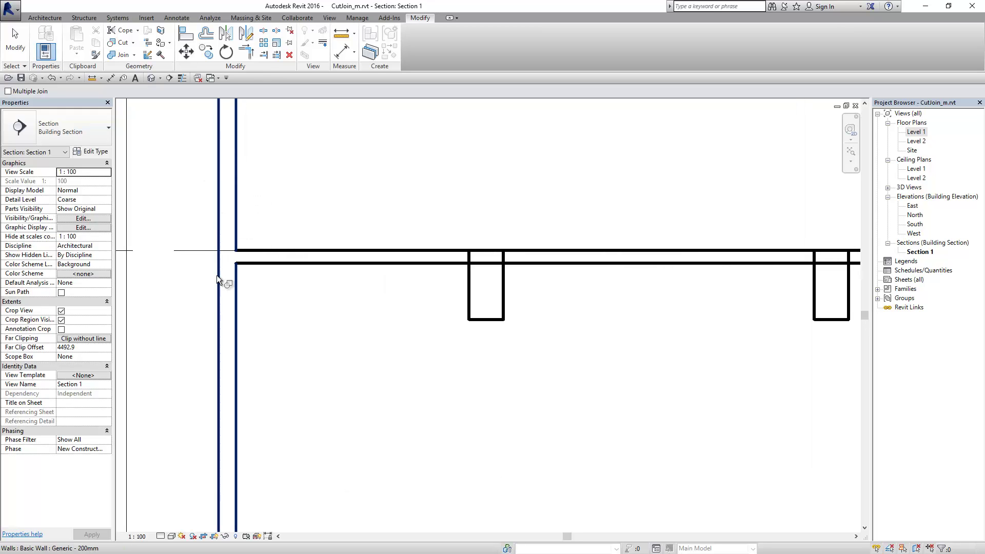
click(441, 264)
click(466, 279)
scroll(399, 306, down, 1)
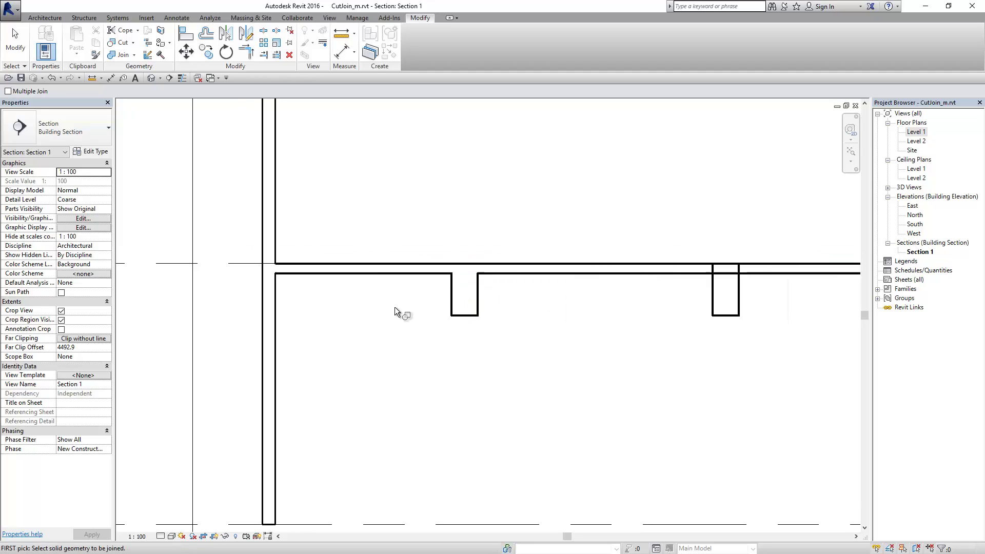
scroll(394, 306, down, 1)
With Multiple Join on, join the floor slab to both the right and left walls.
click(33, 91)
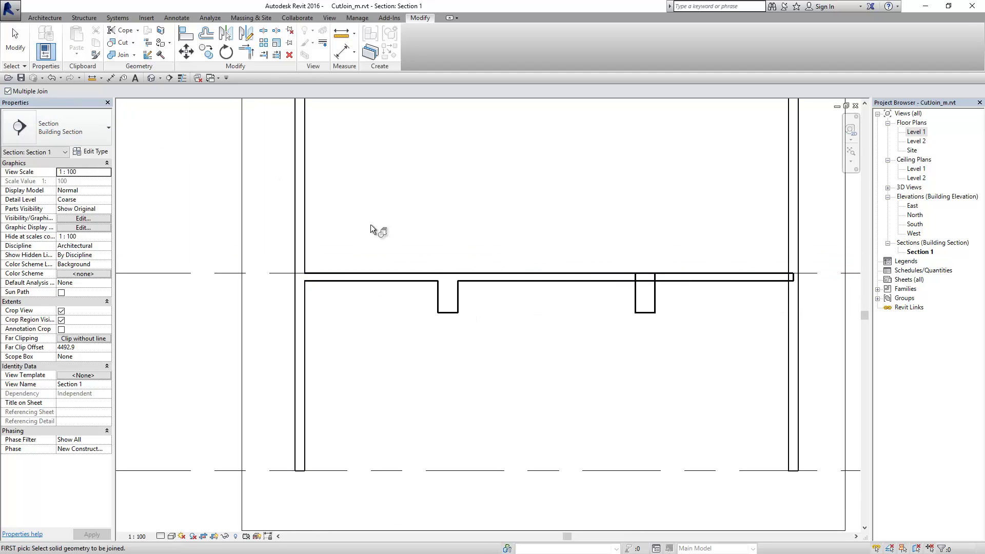
click(402, 274)
scroll(388, 273, down, 1)
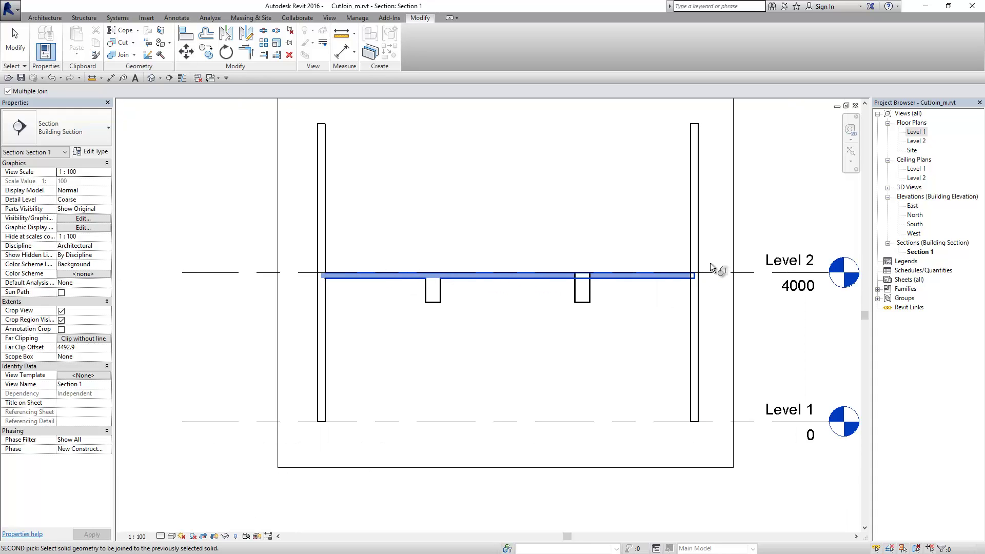
click(695, 271)
click(321, 297)
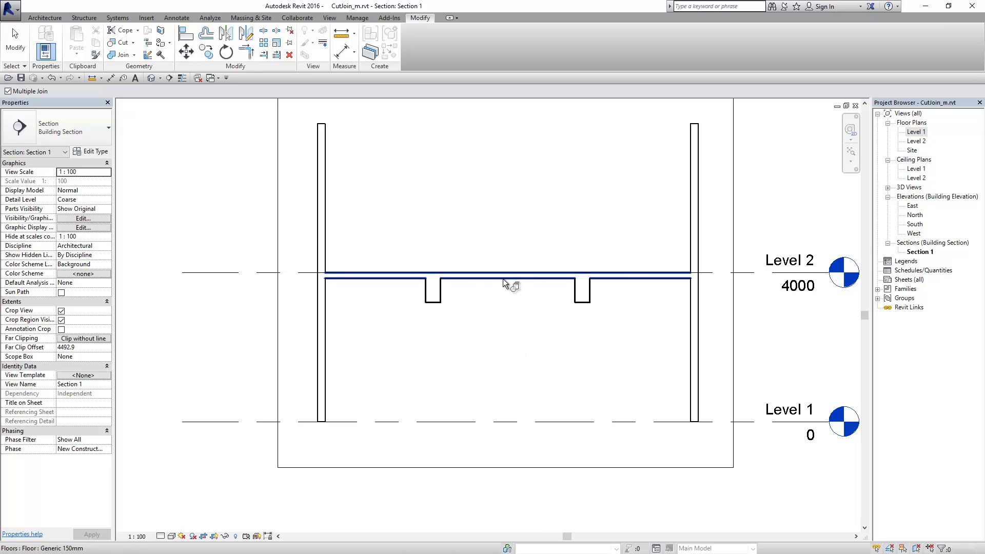
key(Escape)
key(Escape)
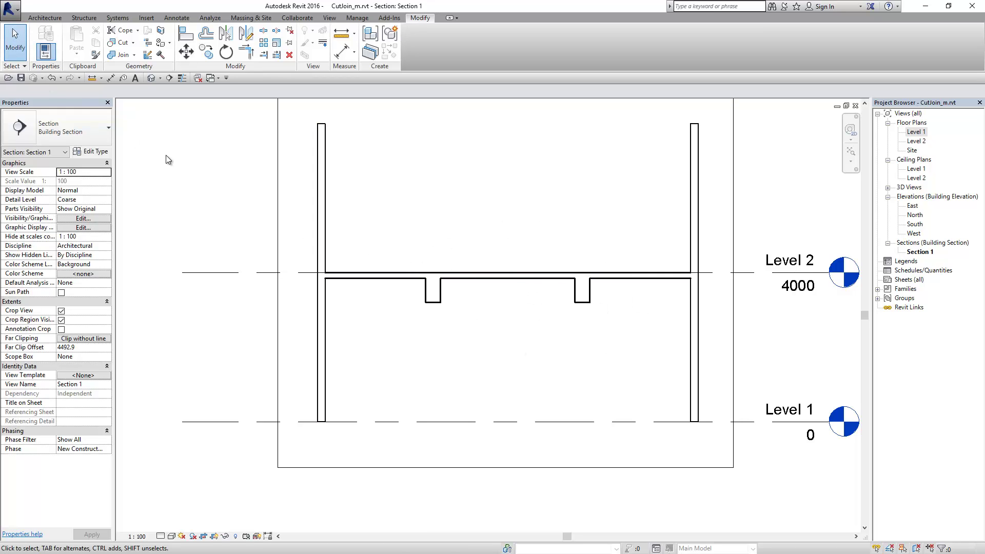
Unjoin the left wall from the floor slab, then rejoin them with the wall picked first.
click(134, 55)
click(143, 94)
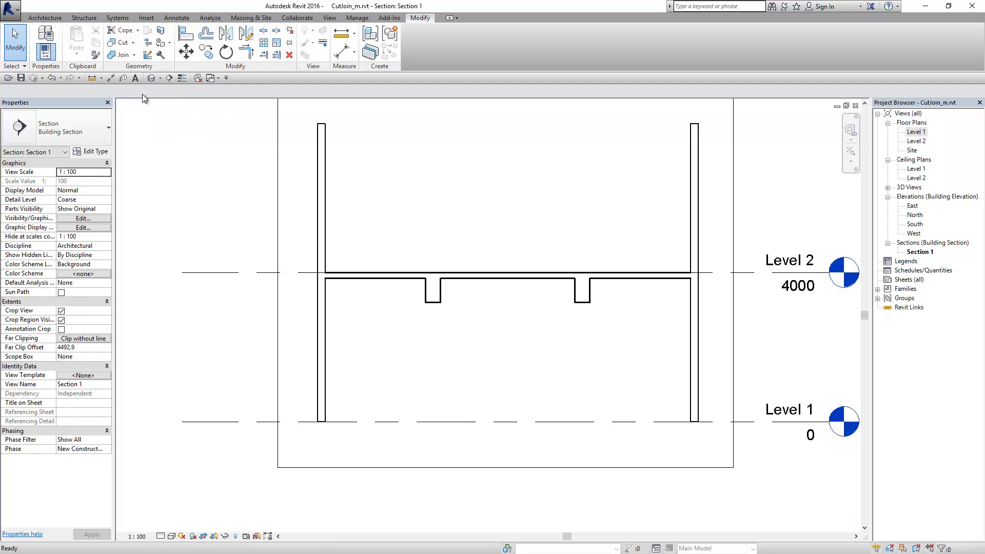
click(316, 229)
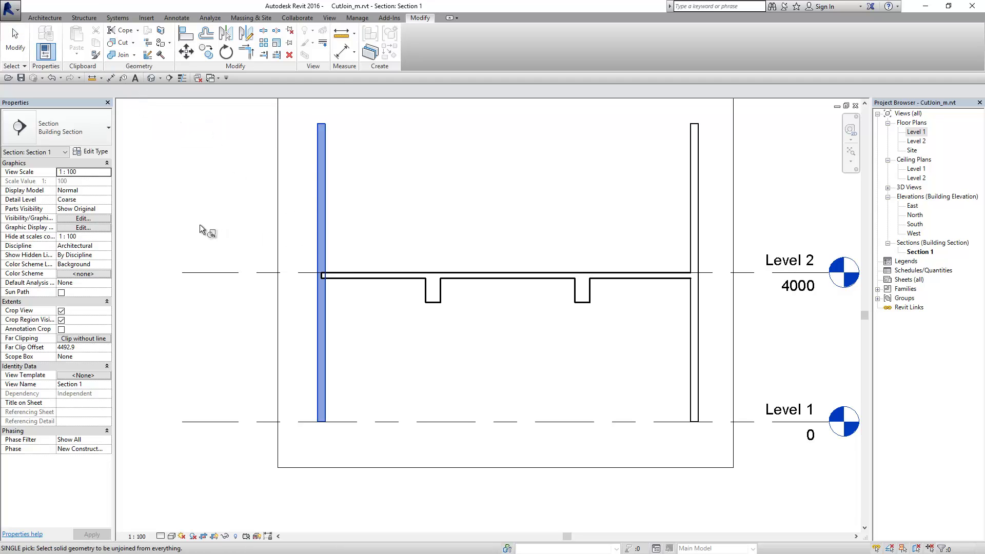
click(134, 54)
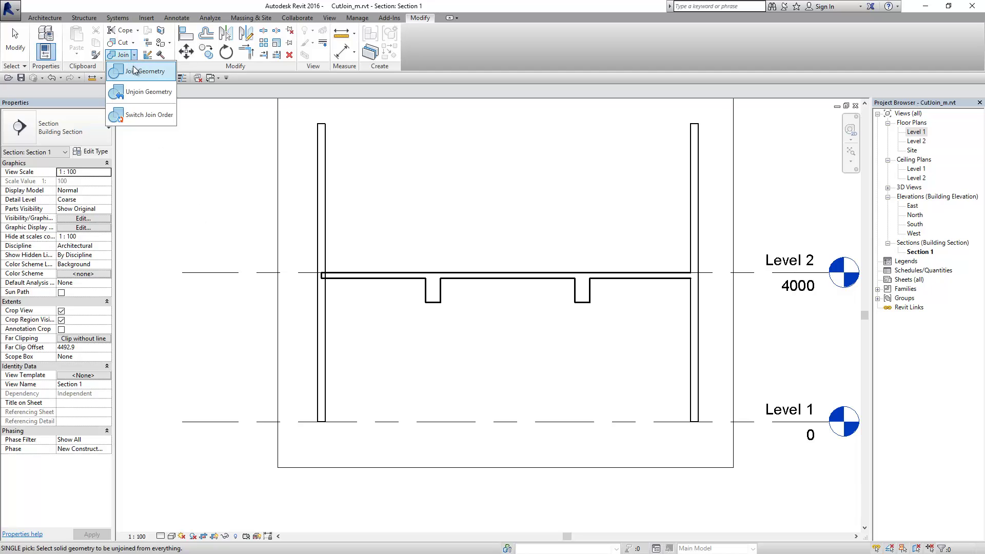
click(143, 72)
click(320, 211)
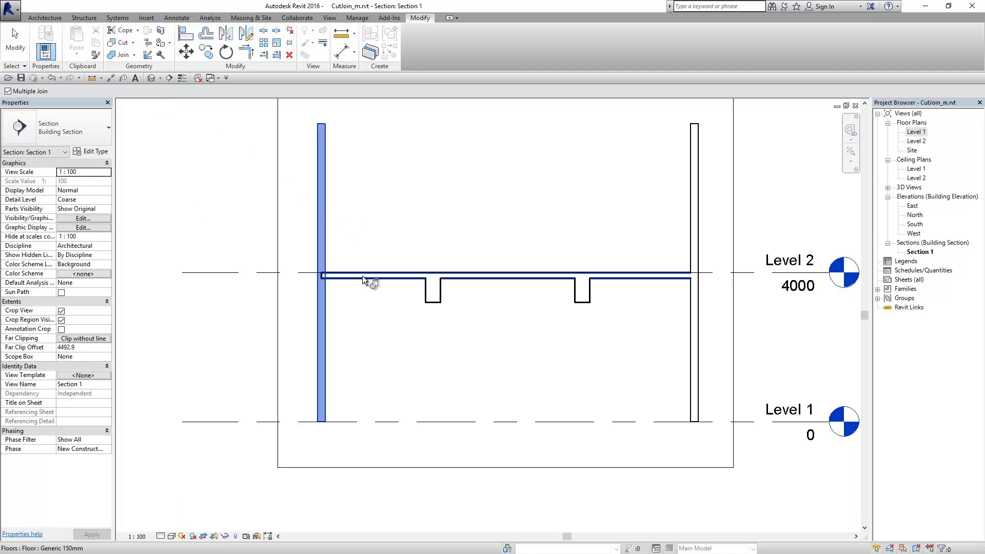
key(Escape)
key(Escape)
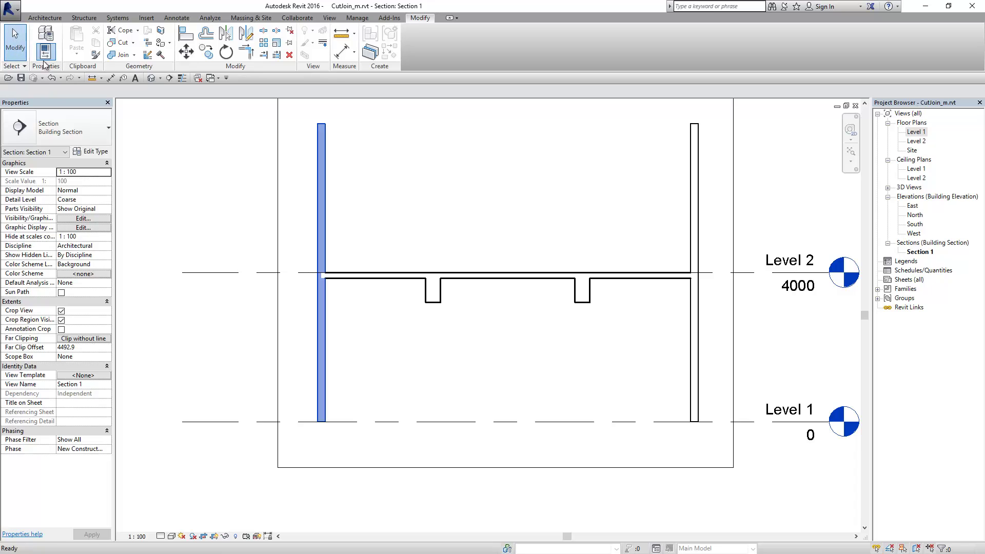
Select the floor slab and pan along it to check where its ends meet the walls.
click(364, 278)
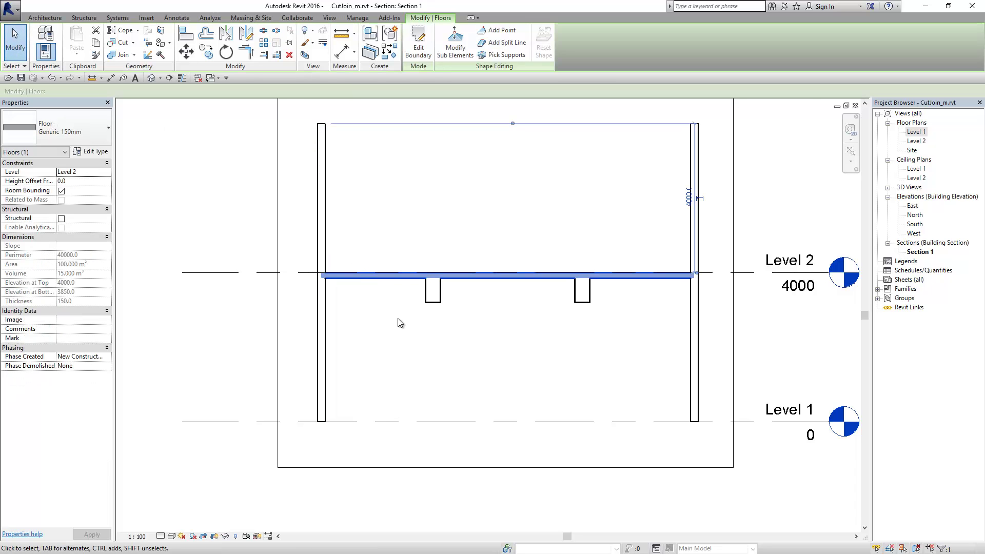
scroll(337, 290, up, 2)
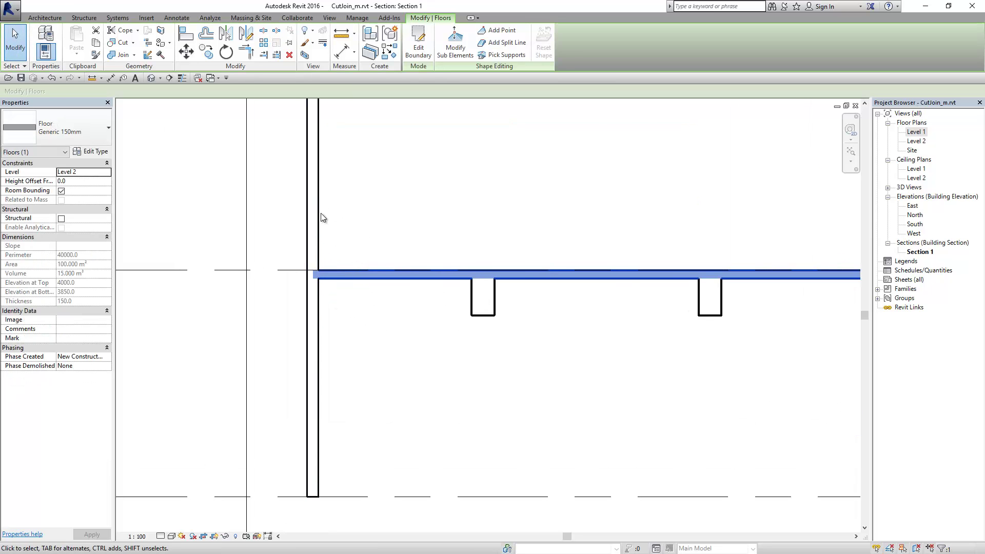
scroll(315, 282, up, 1)
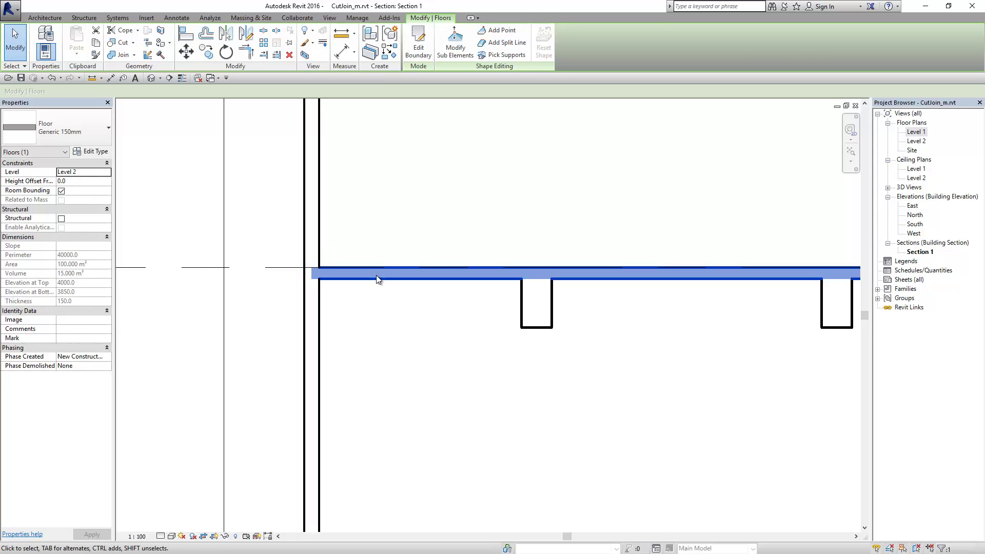
scroll(378, 279, down, 1)
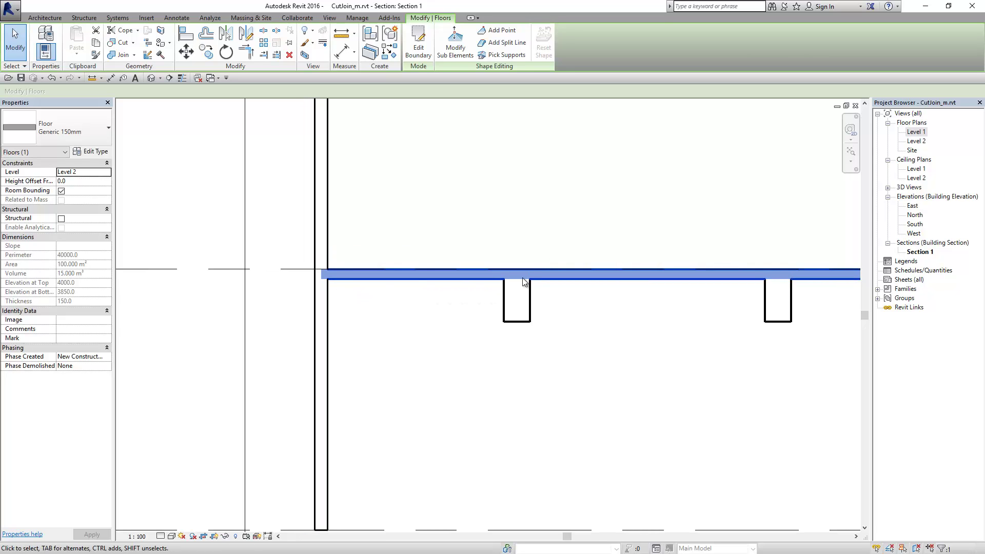
middle_drag(592, 303, 341, 281)
scroll(734, 262, down, 2)
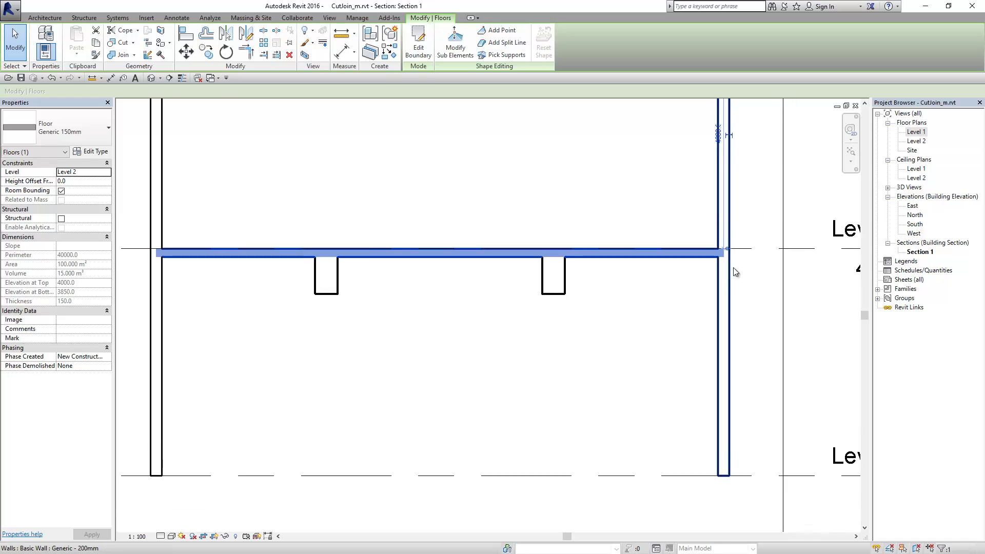
click(798, 287)
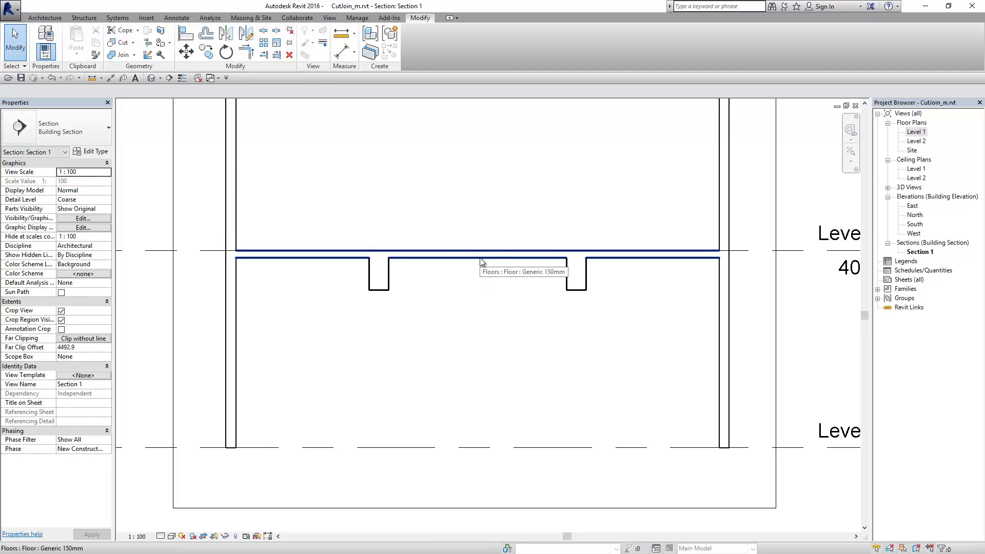
Switch the join order so the left beam cuts through the floor slab.
click(135, 55)
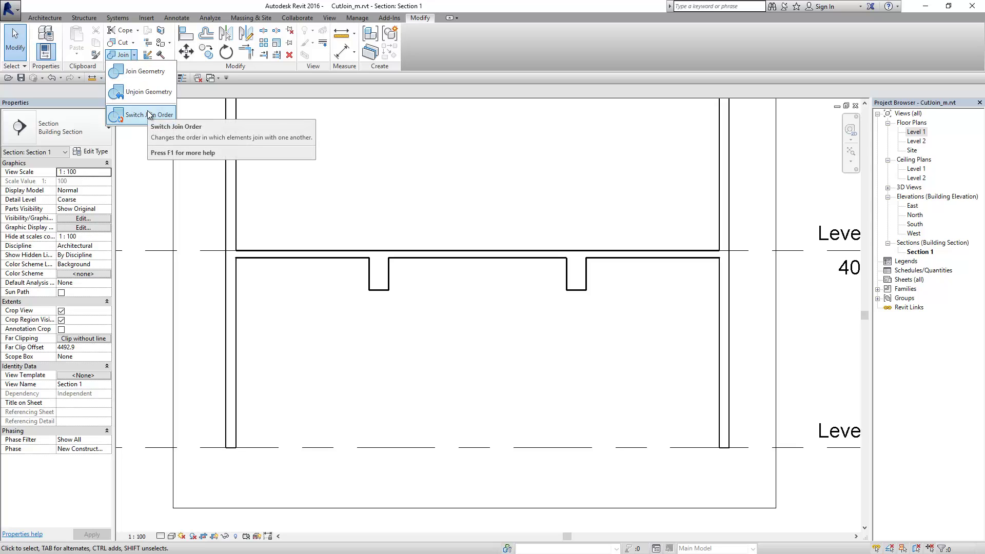
mouse_move(148, 115)
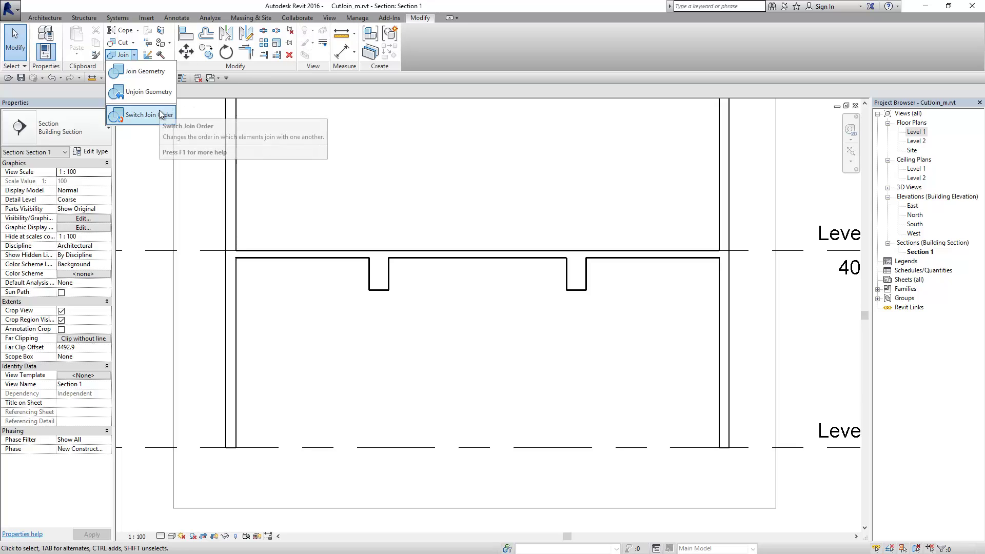
click(173, 120)
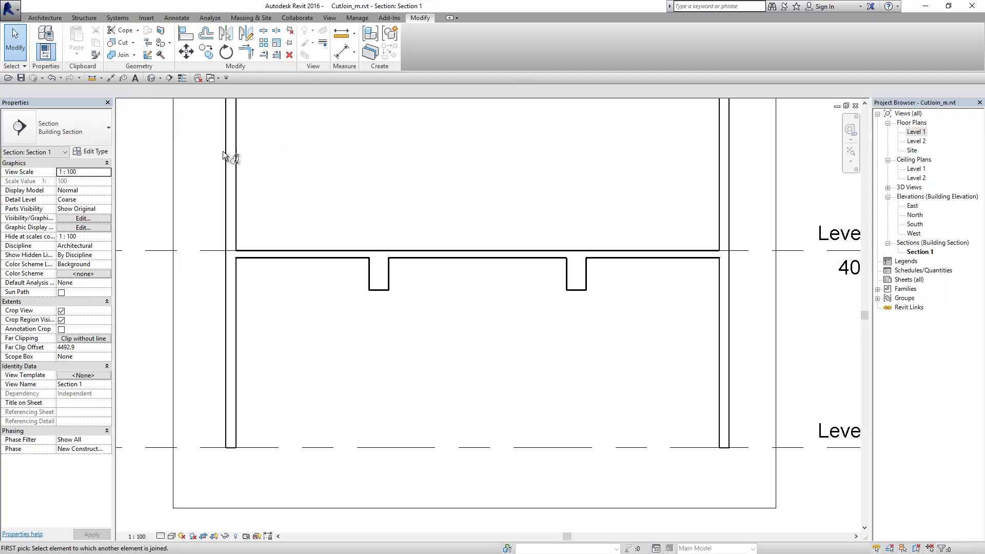
click(346, 250)
click(368, 266)
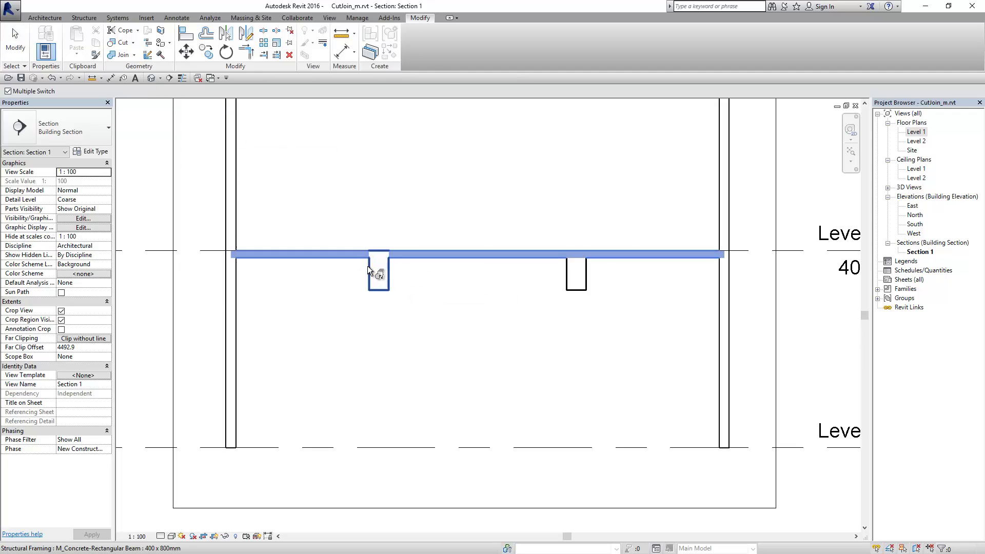
key(Escape)
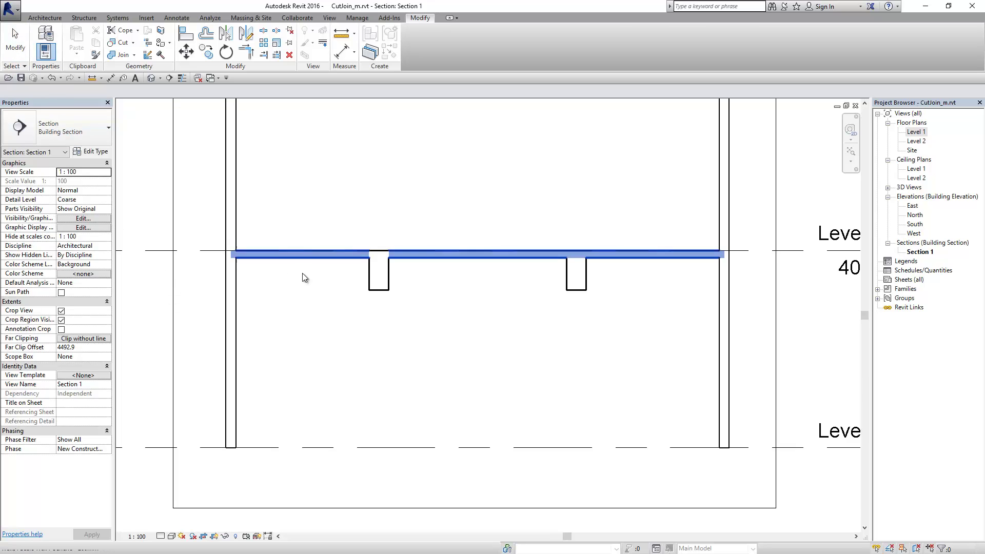
Check the floor slab's new shape, then zoom to fit the whole section.
scroll(323, 281, up, 1)
scroll(324, 281, up, 1)
click(330, 255)
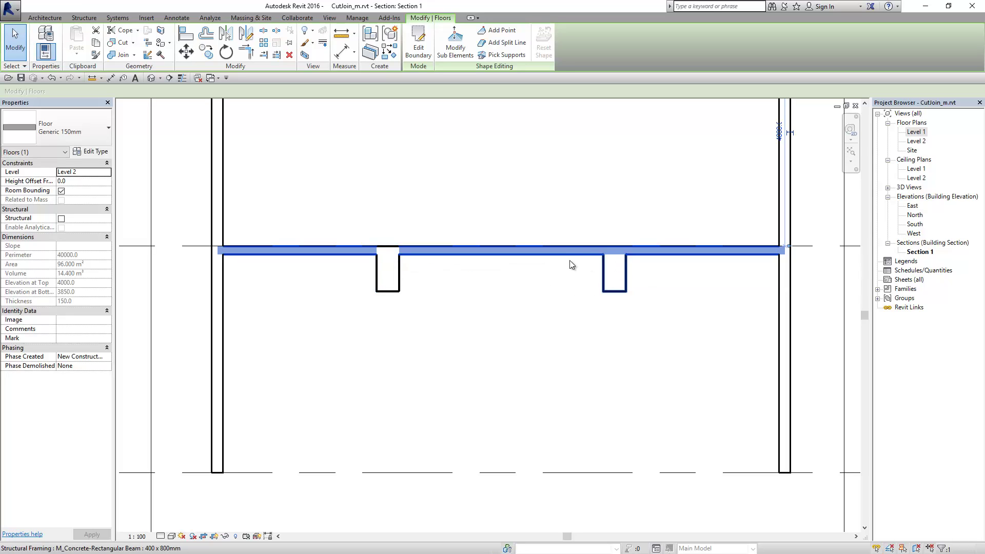
scroll(629, 276, down, 1)
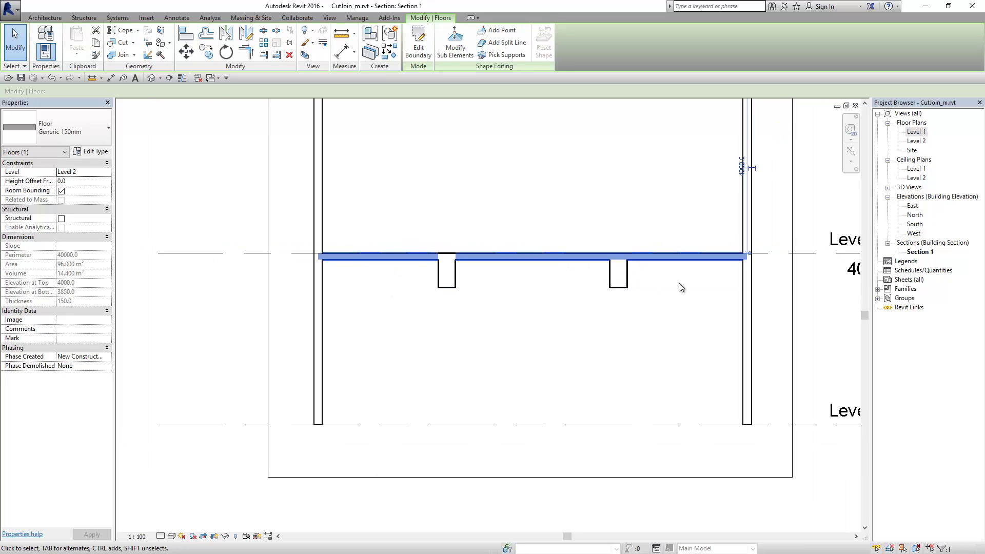
click(811, 306)
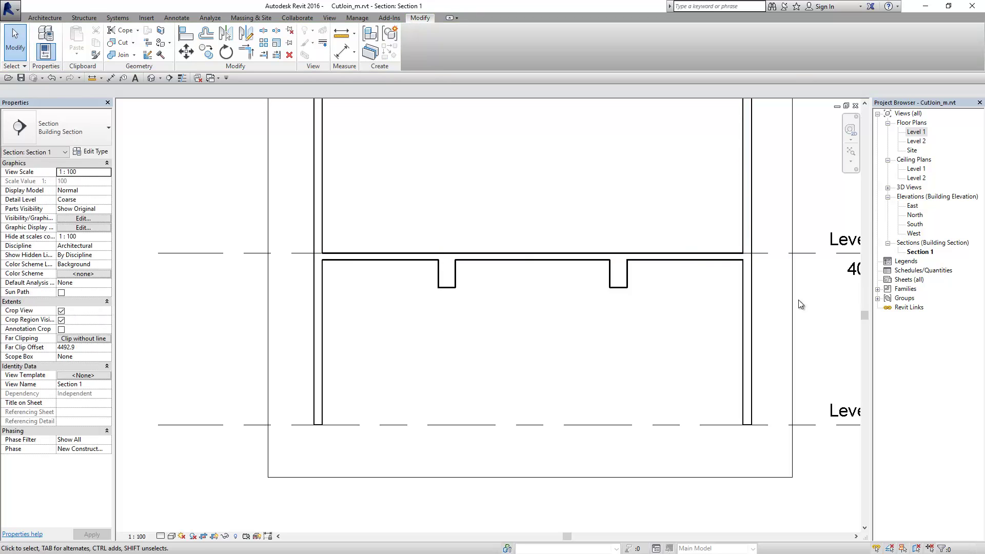
click(133, 55)
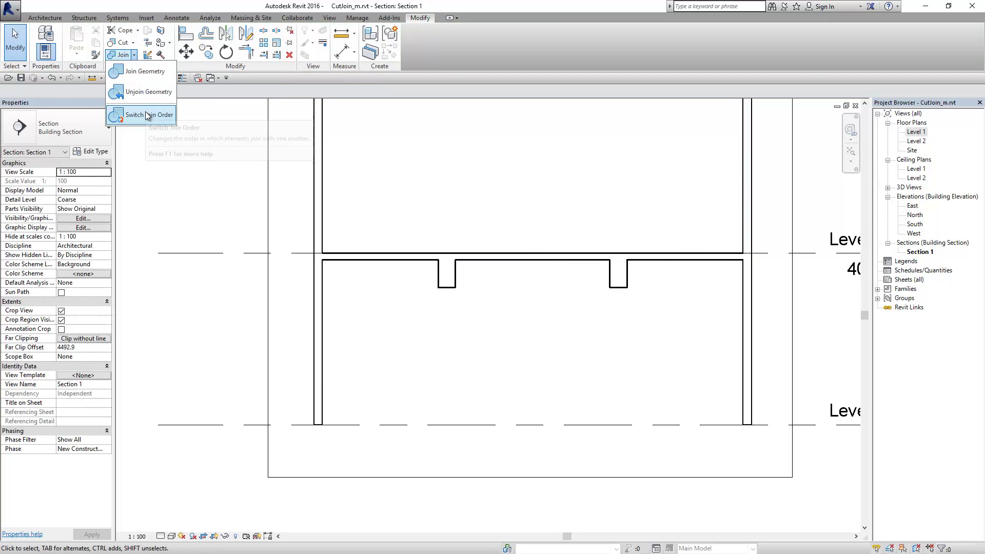
click(204, 186)
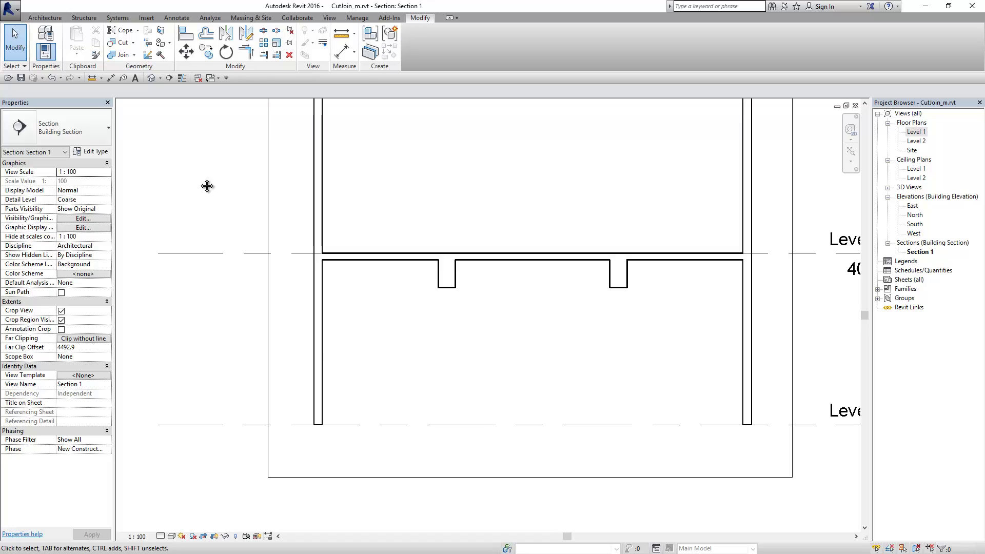
middle_click(207, 185)
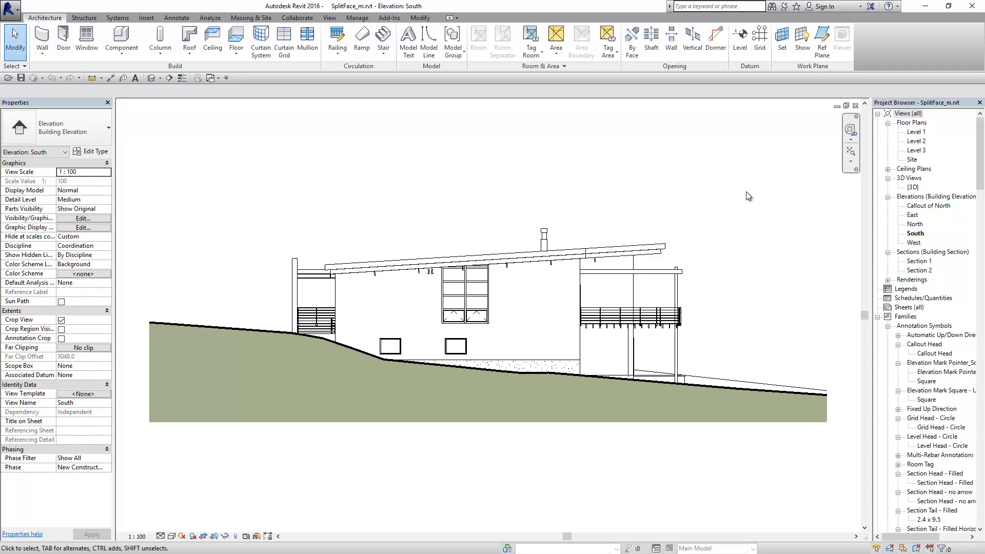
Zoom in on the SplitFace South elevation and start the Split Face tool.
scroll(541, 298, up, 1)
scroll(541, 298, up, 1)
middle_drag(541, 298, 581, 223)
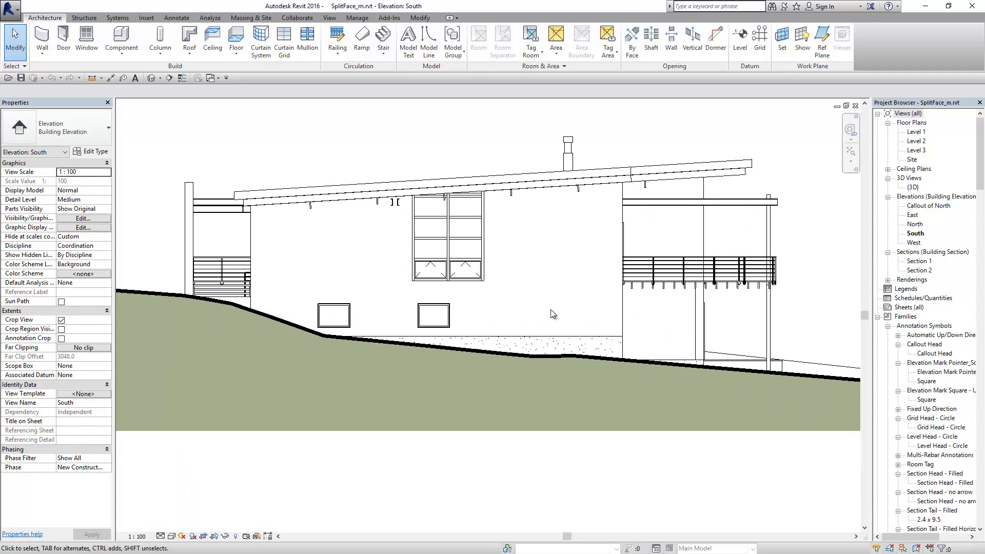
click(425, 21)
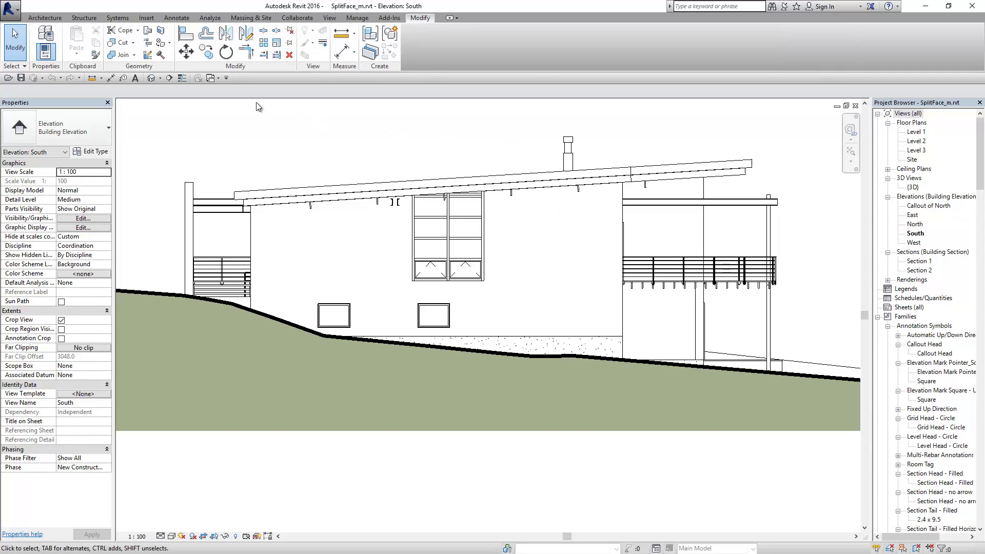
click(163, 30)
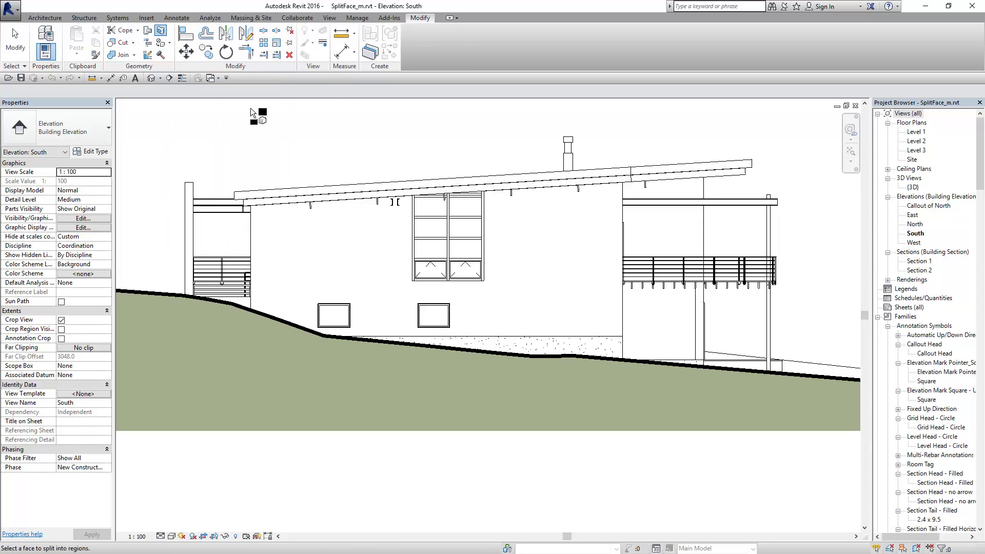
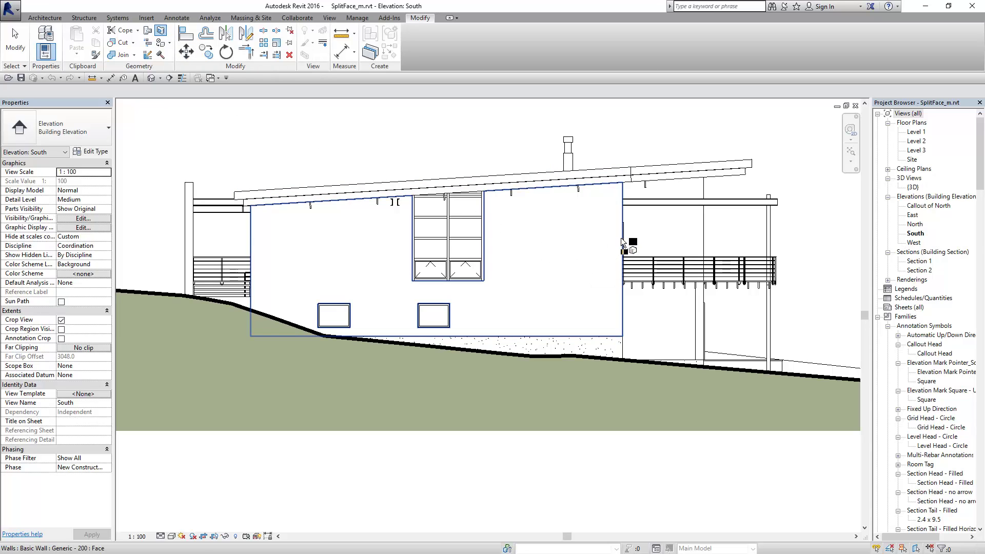
Pick the wall face to the right of the tall window for splitting.
click(565, 261)
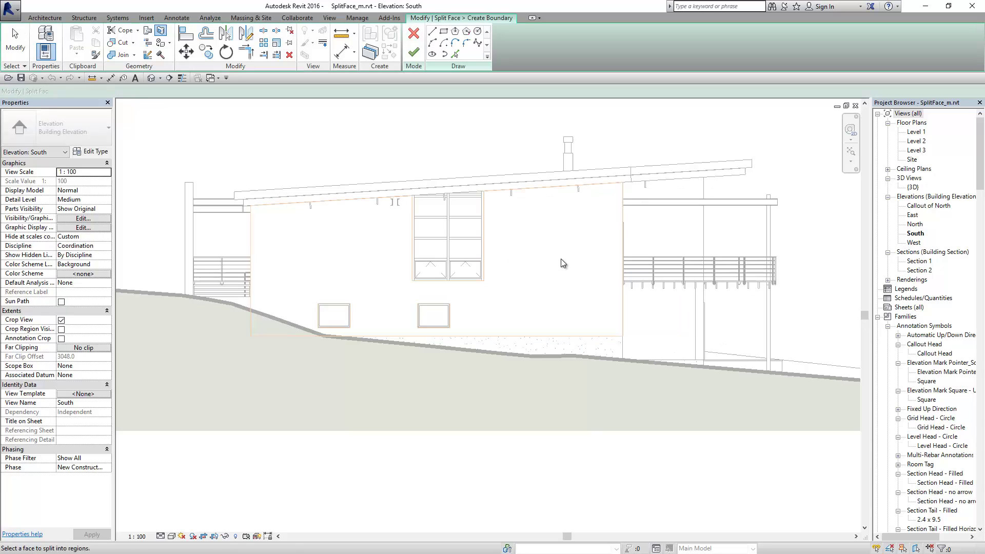
scroll(551, 251, up, 1)
scroll(544, 251, up, 1)
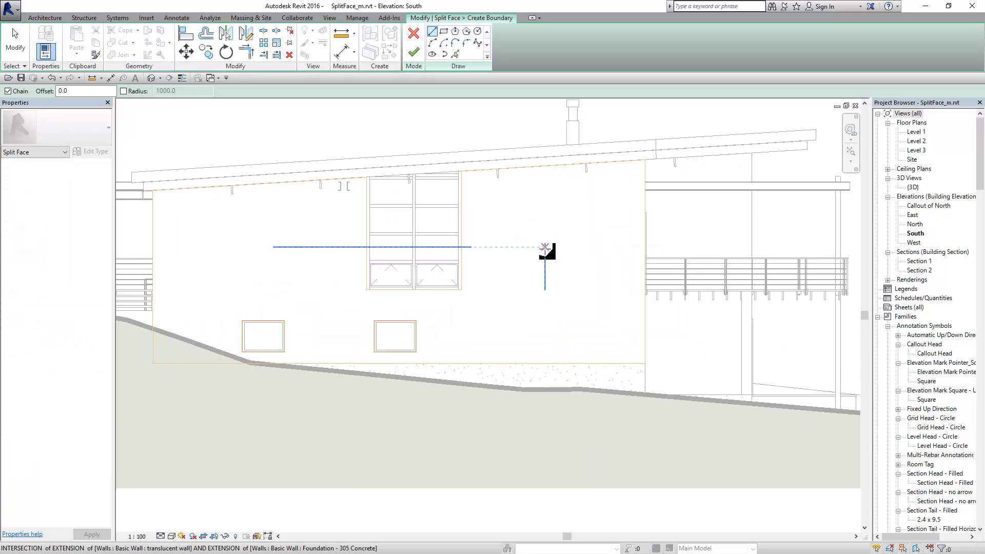
middle_drag(543, 253, 630, 258)
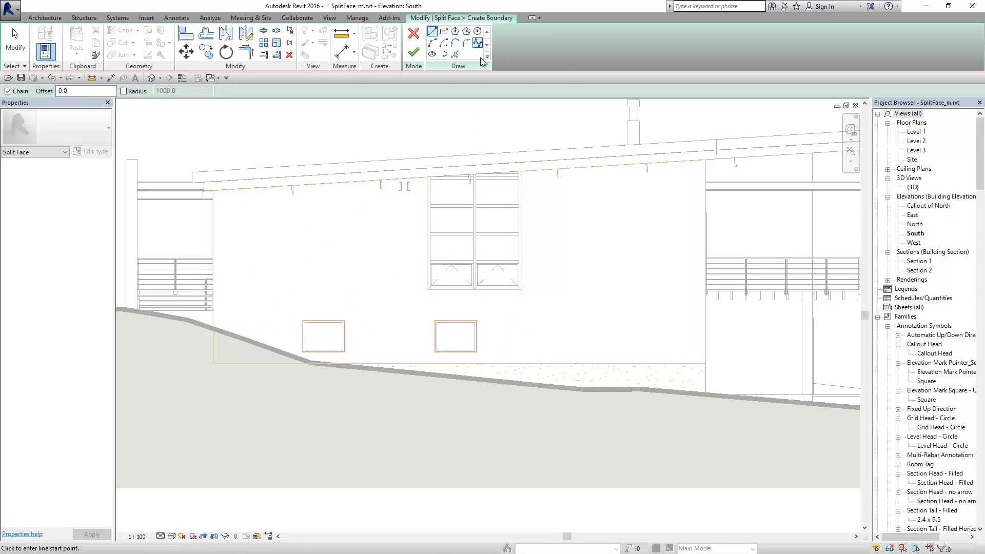
Sketch a 1300 x 1300 square boundary on the wall and finish the split face.
click(444, 33)
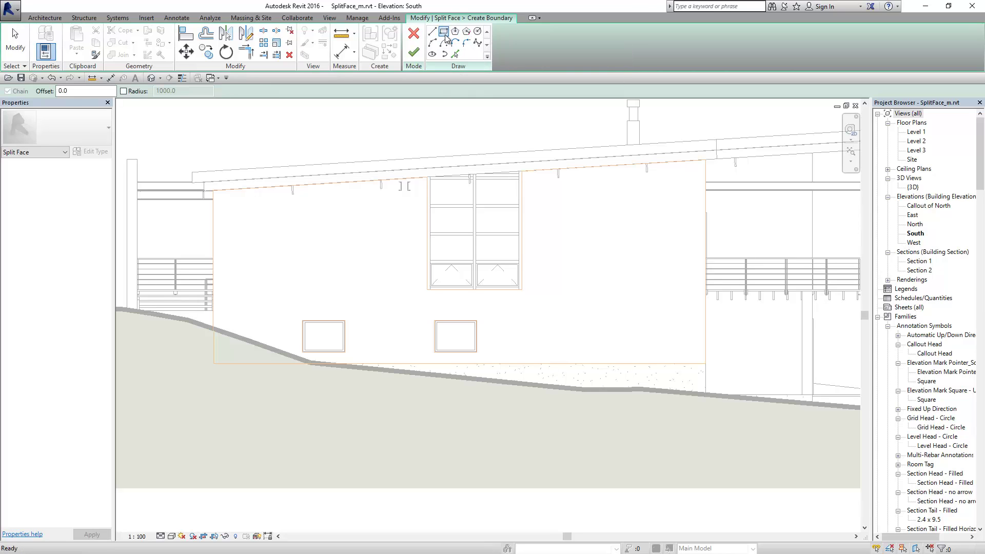
click(568, 221)
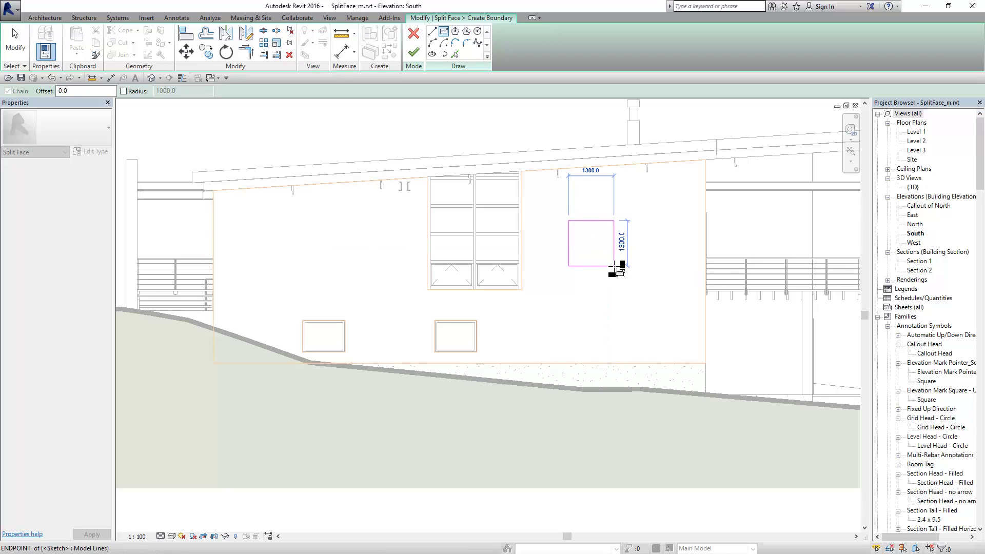
click(614, 267)
click(590, 197)
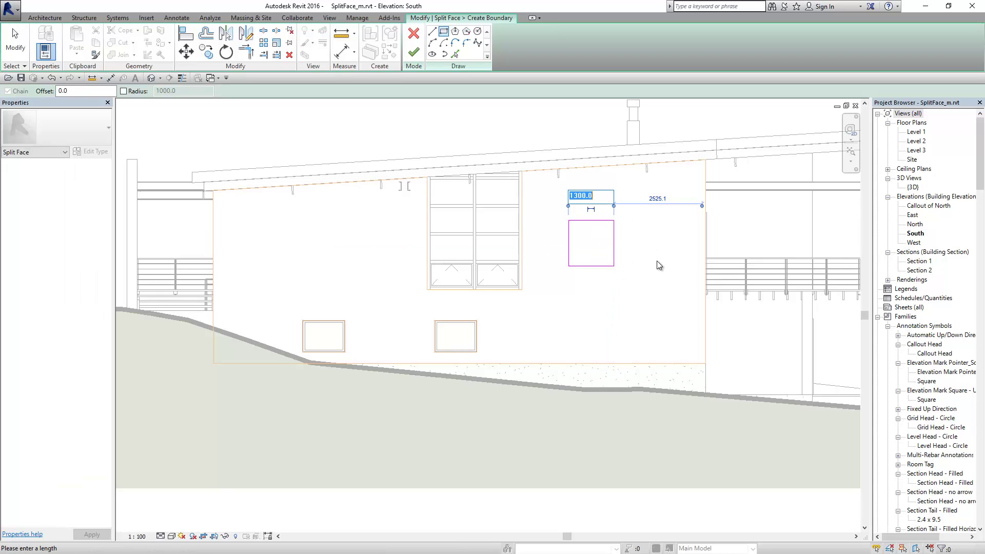
middle_drag(668, 268, 656, 284)
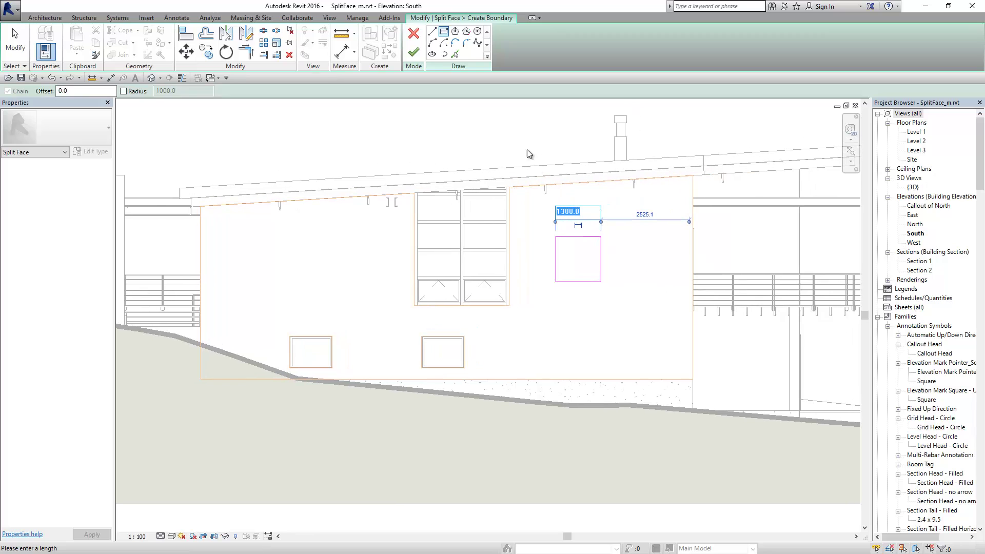
click(413, 52)
click(519, 124)
Drag the square split region further right along the wall.
scroll(548, 149, down, 1)
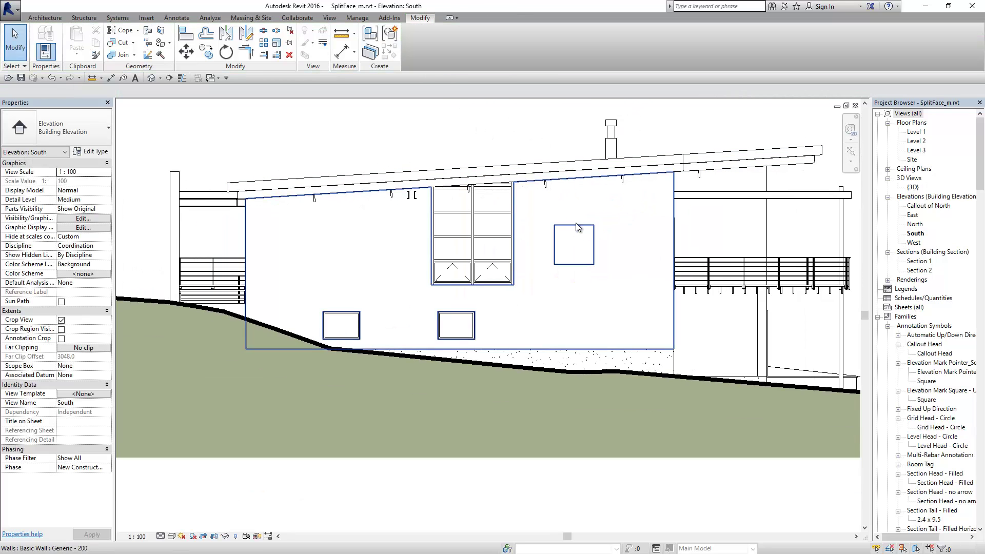
click(577, 230)
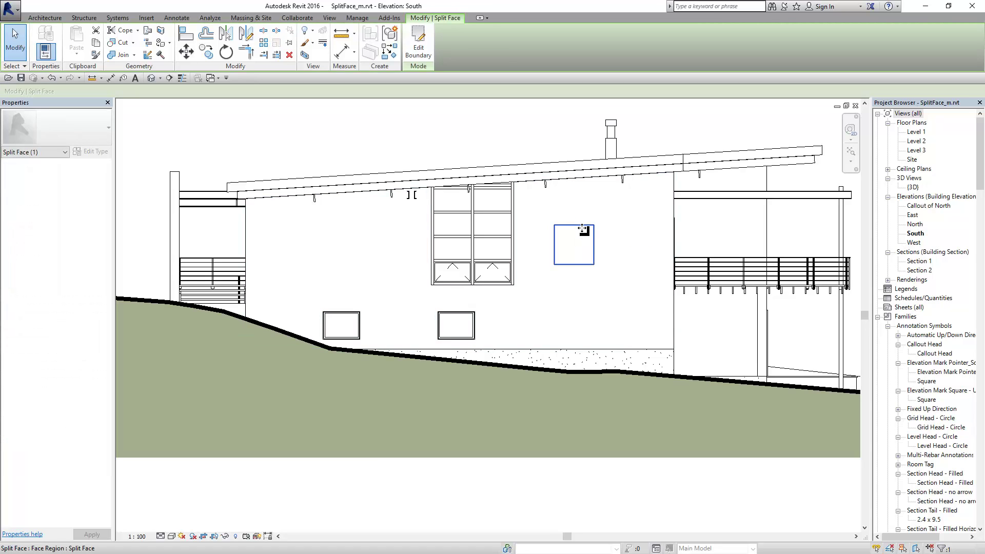
mouse_move(585, 232)
mouse_down()
mouse_move(614, 260)
mouse_move(642, 229)
mouse_up()
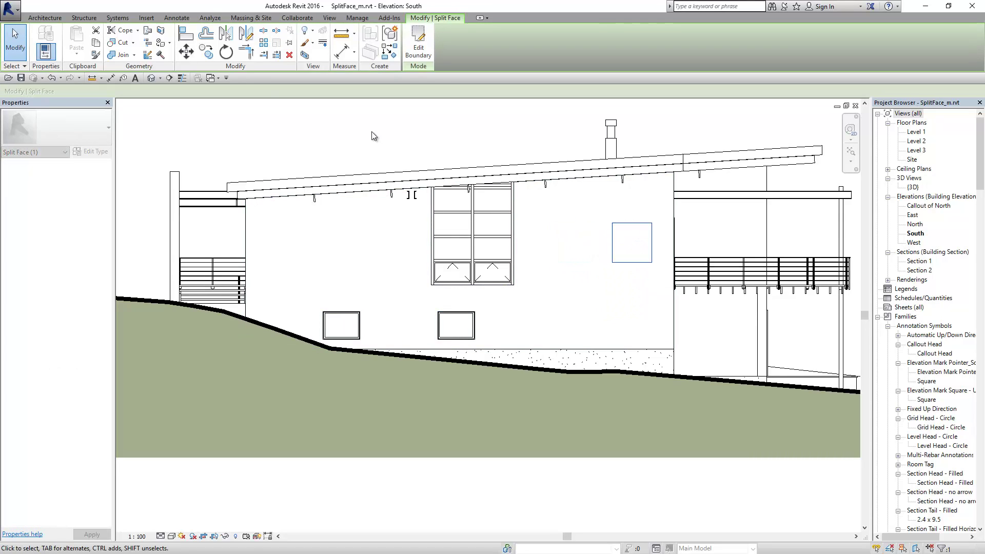
Copy the square region 1900 to the left.
click(206, 51)
click(626, 280)
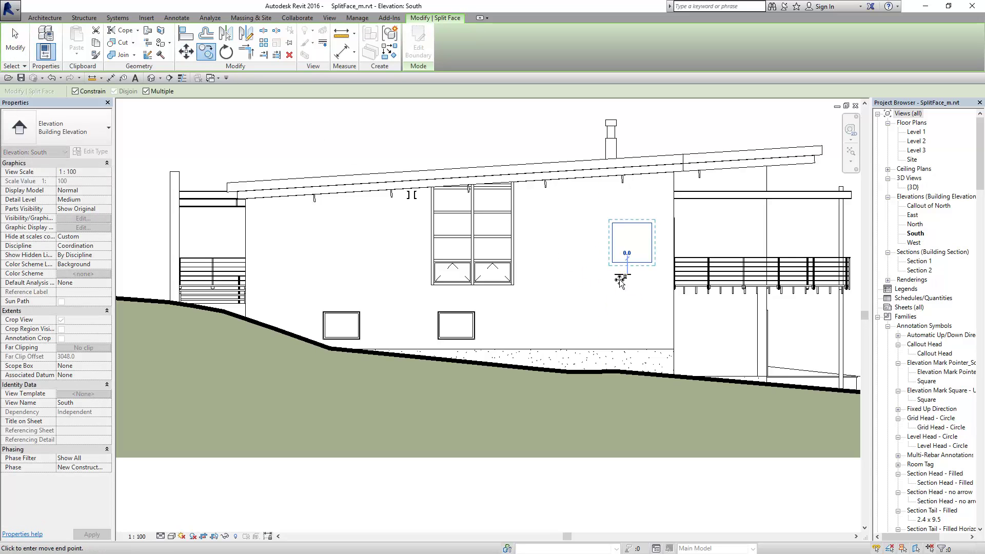
click(569, 280)
key(Escape)
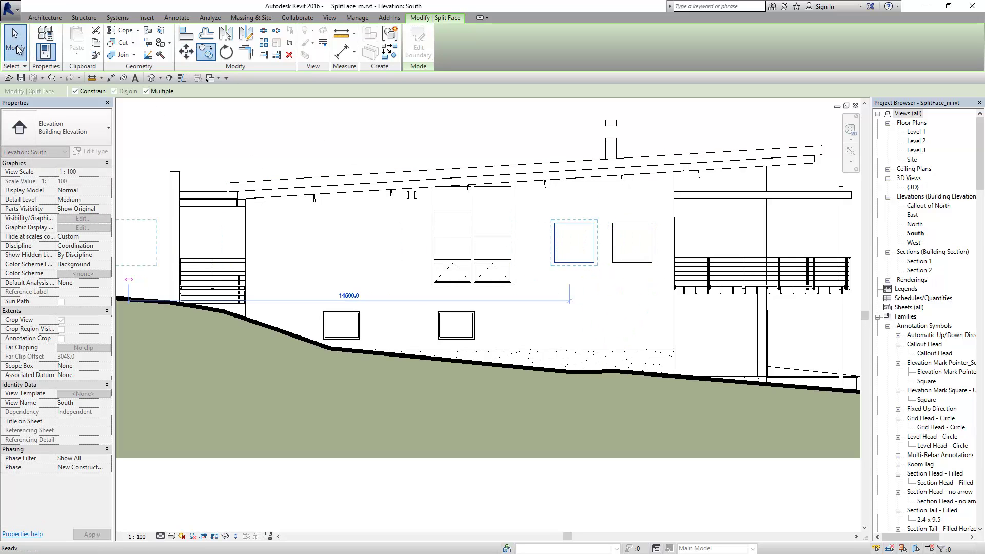
key(Escape)
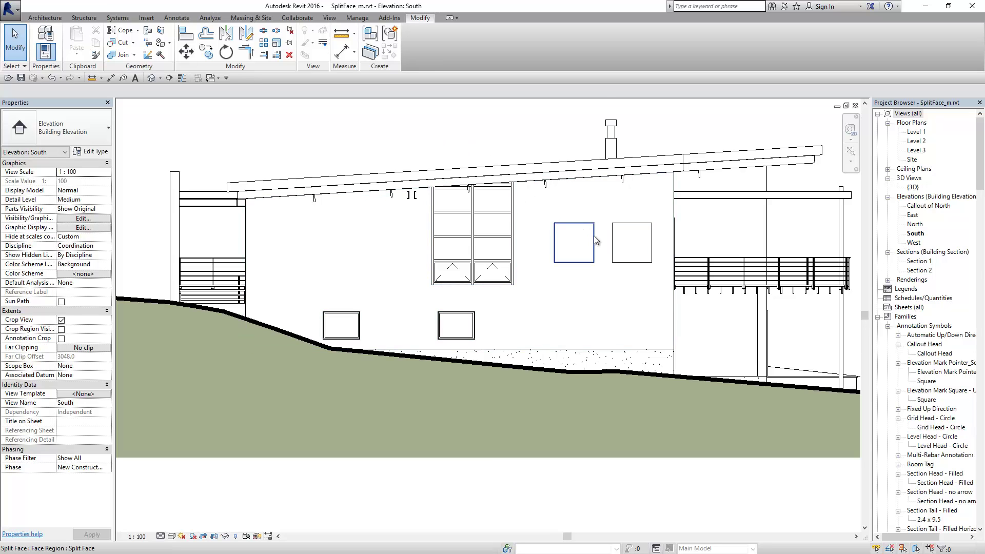
Try moving the left square up and then left, cancel both invalid moves, and reselect it.
scroll(593, 236, up, 1)
click(594, 229)
scroll(593, 228, down, 1)
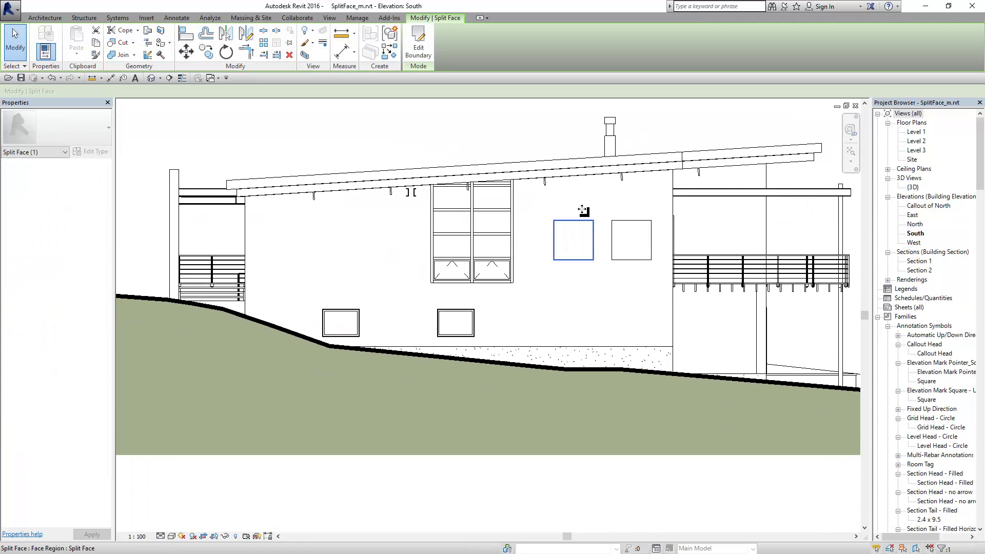
drag(585, 215, 567, 144)
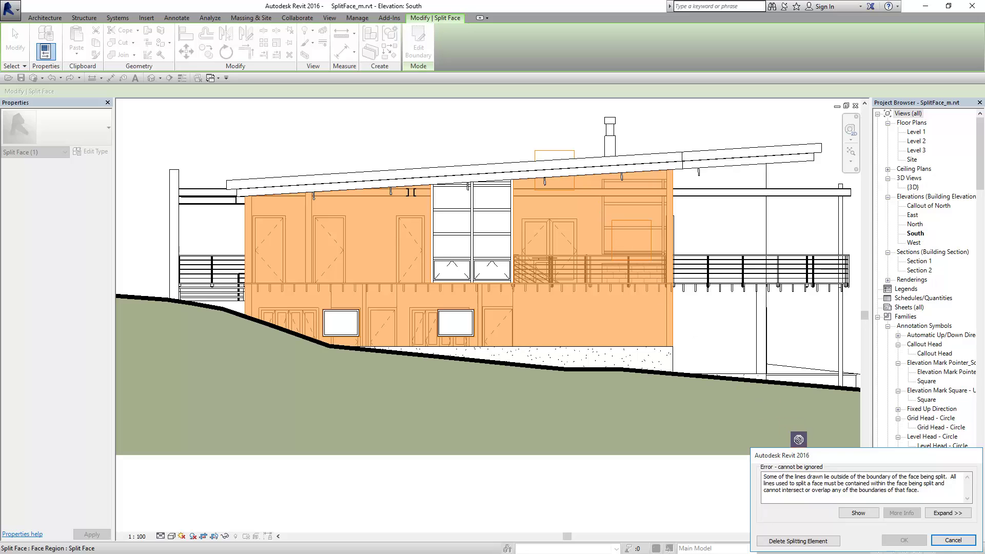
click(952, 540)
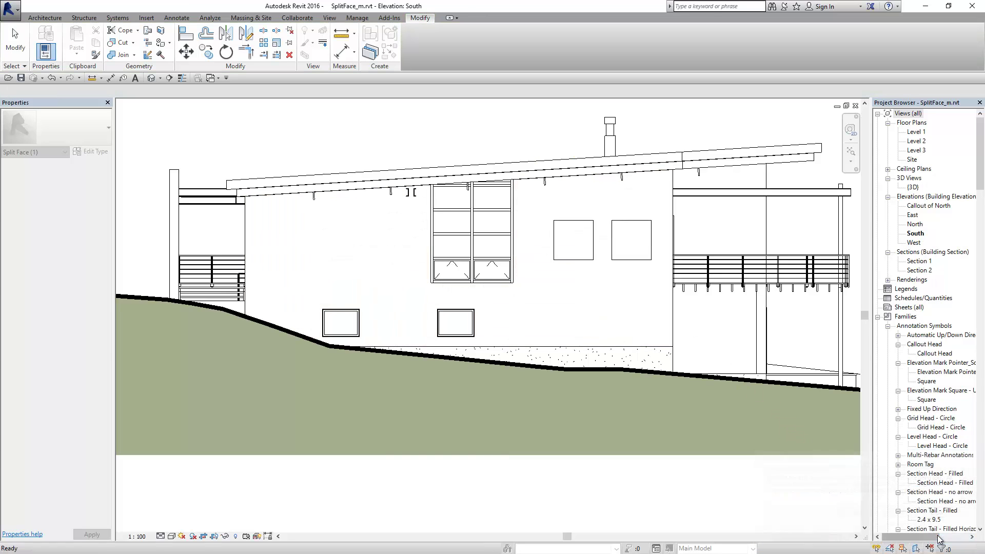
click(574, 224)
drag(574, 224, 536, 223)
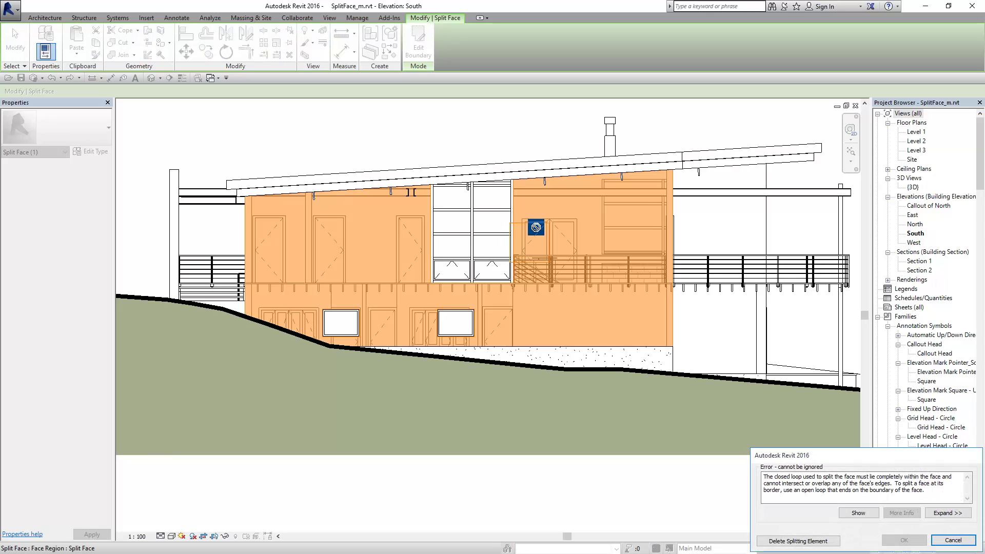
click(952, 540)
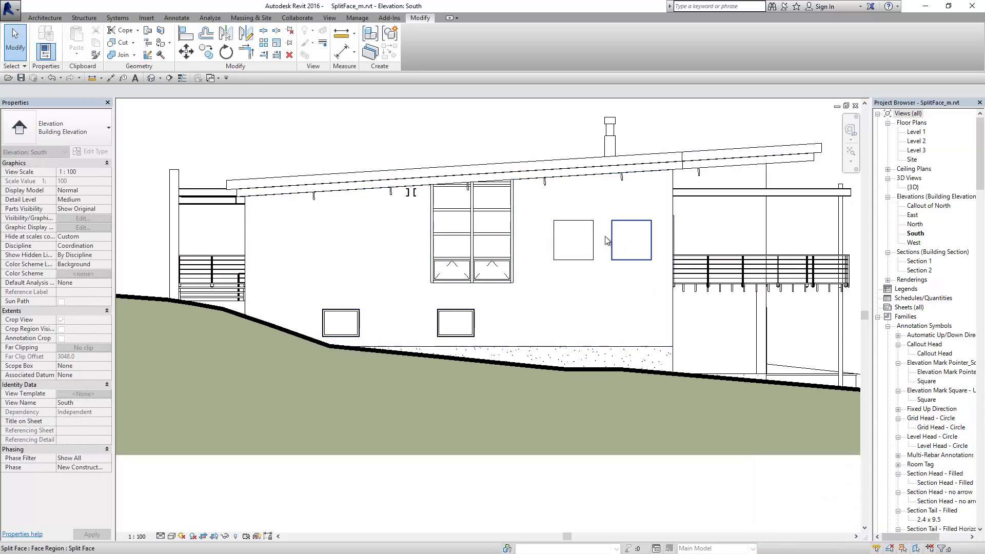
click(574, 221)
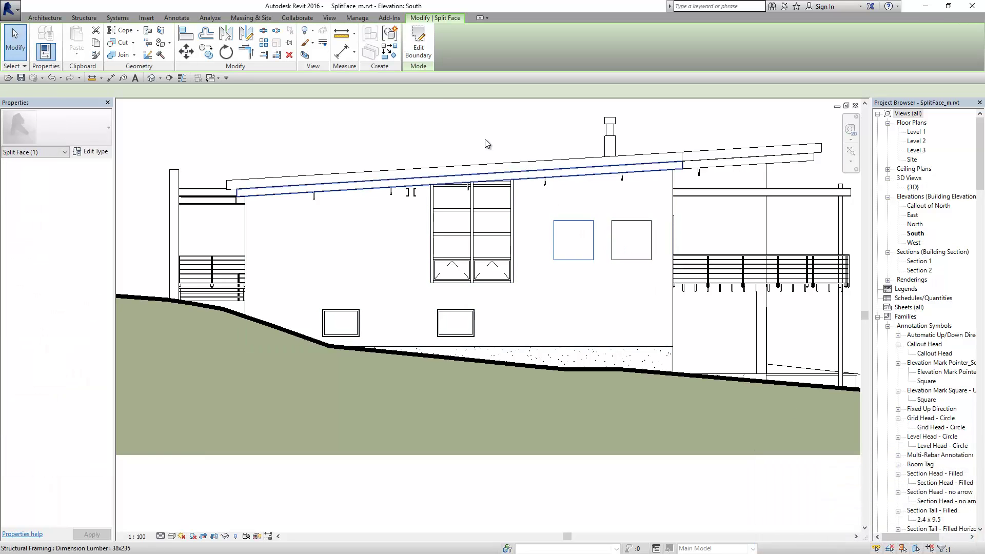
Edit the left region's boundary, copying the square sketch directly below the original.
click(421, 52)
scroll(539, 213, up, 2)
drag(541, 213, 623, 285)
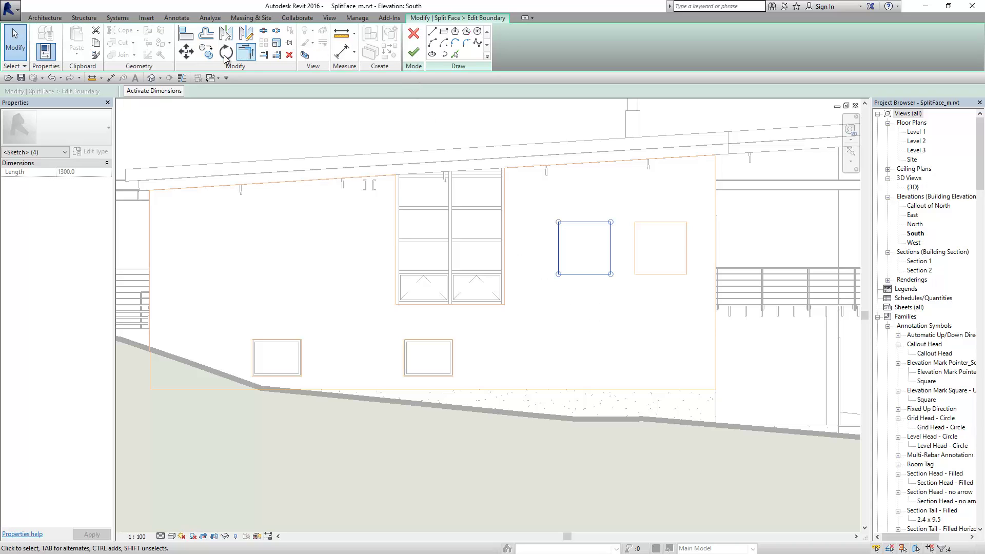
click(206, 52)
click(536, 219)
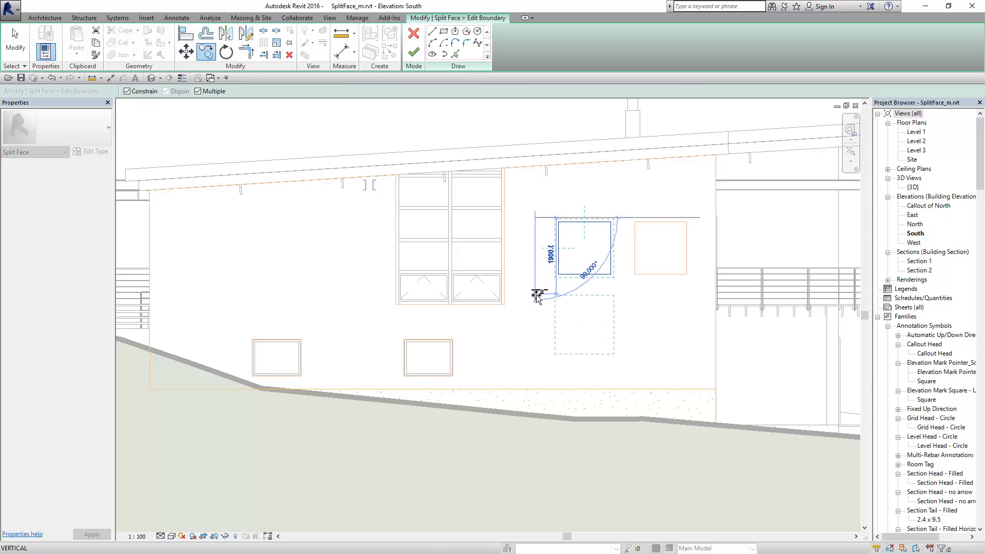
click(535, 295)
click(414, 51)
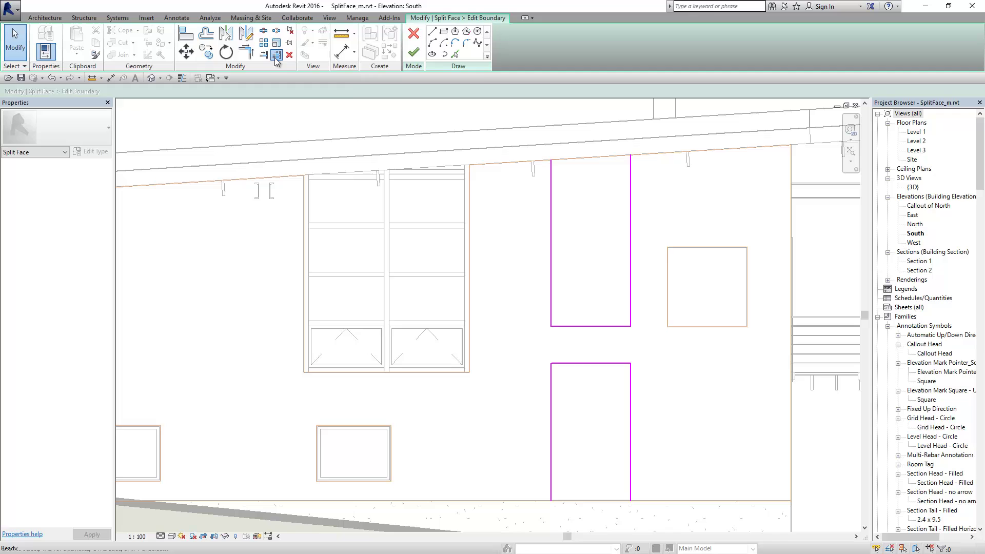
Extend the upper rectangle's lines to the wall top and finish the boundary.
click(275, 56)
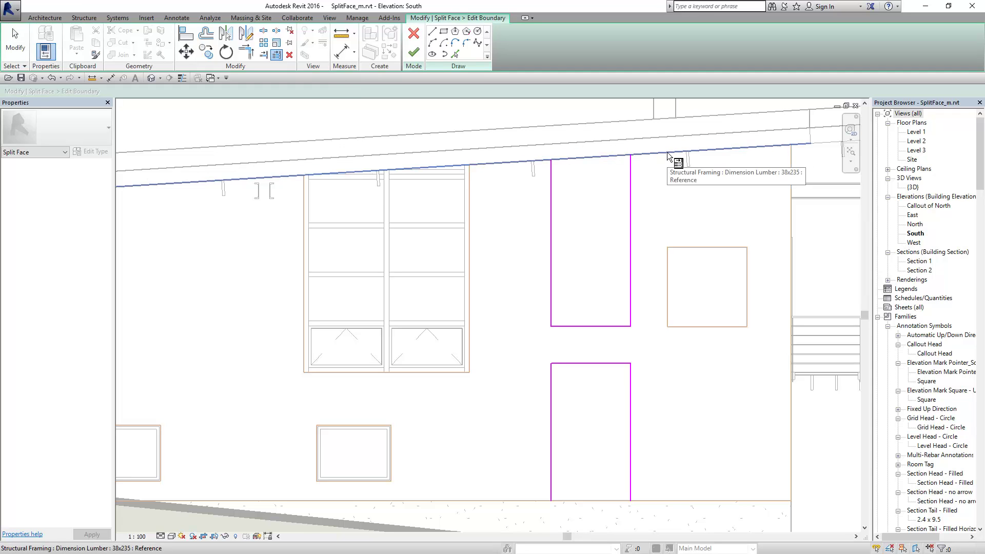
key(Tab)
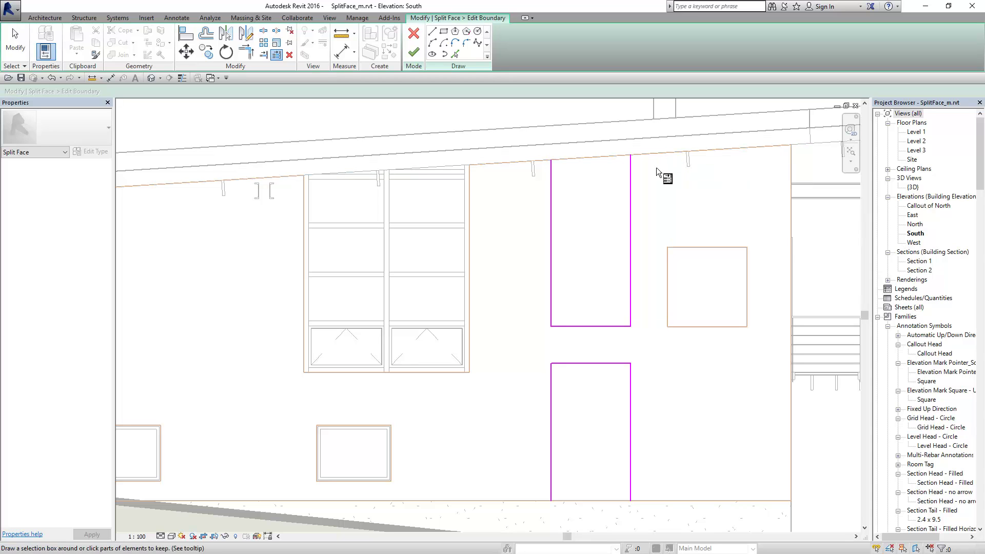
click(632, 171)
click(413, 52)
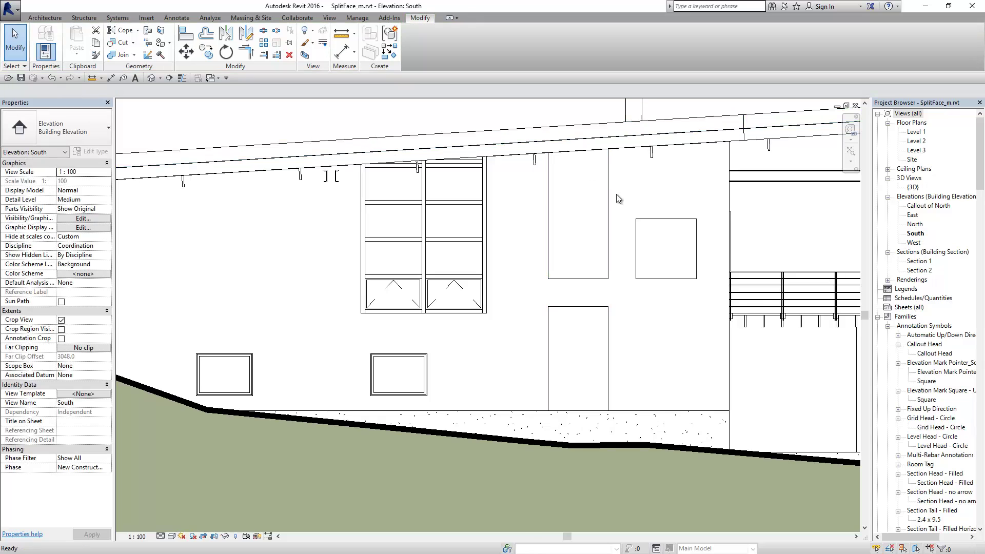
Select the split region and try editing it, cancelling the resulting error.
click(647, 219)
key(Escape)
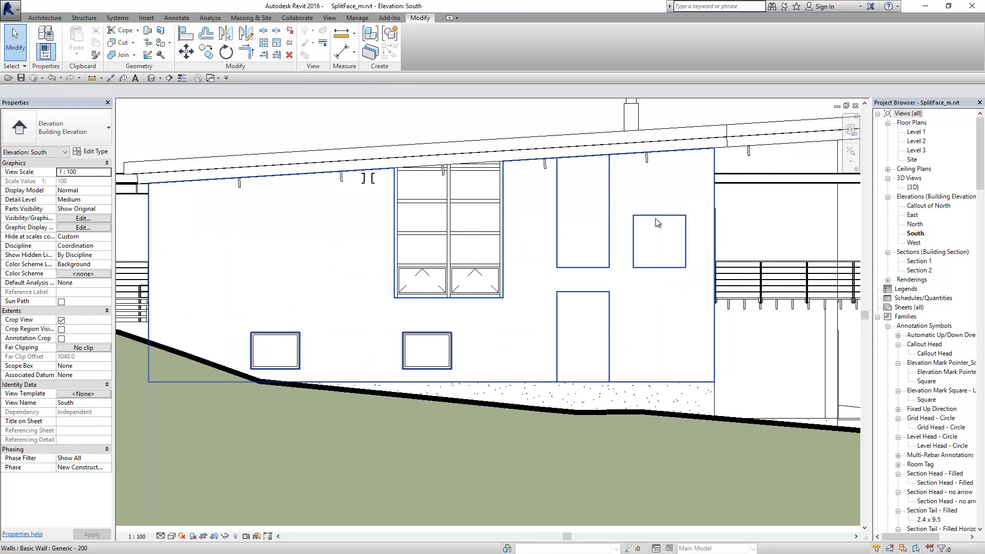
click(655, 217)
key(Escape)
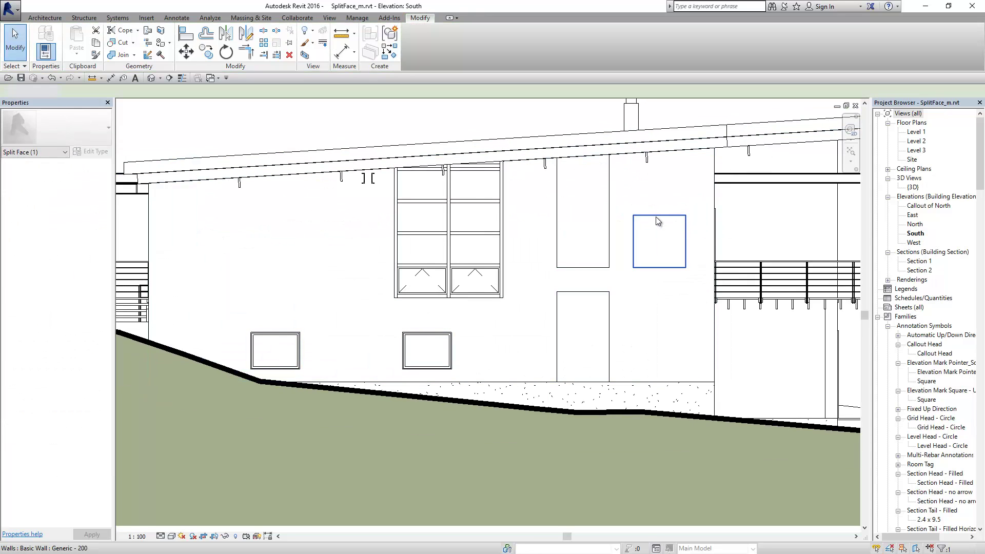
double_click(608, 215)
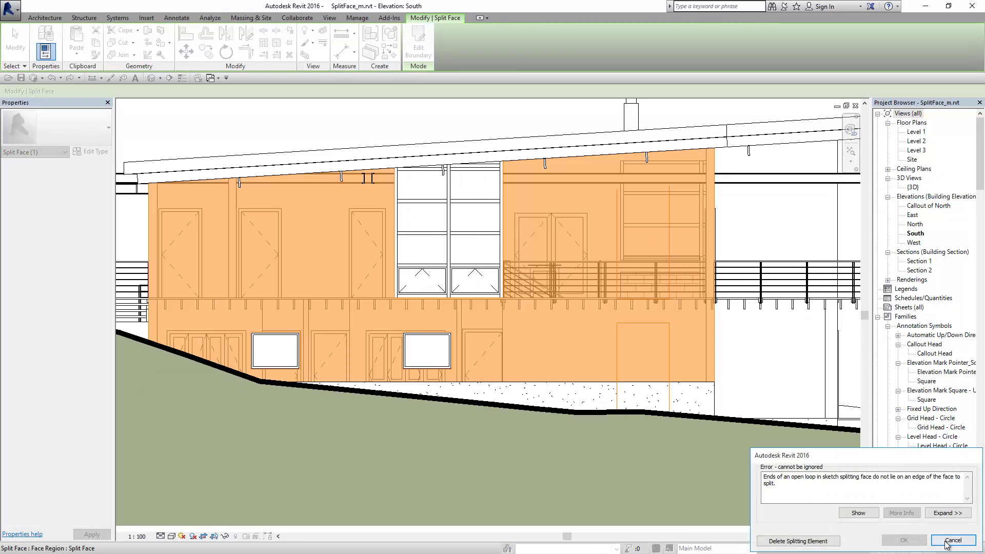
click(953, 540)
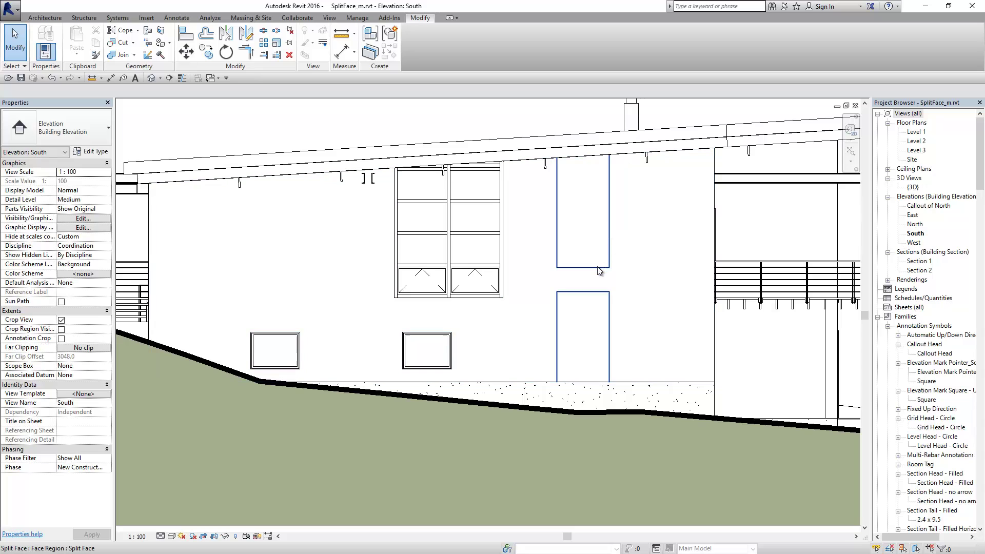
Try moving the upper rectangle region, cancel the error, and zoom out to the whole elevation.
click(600, 271)
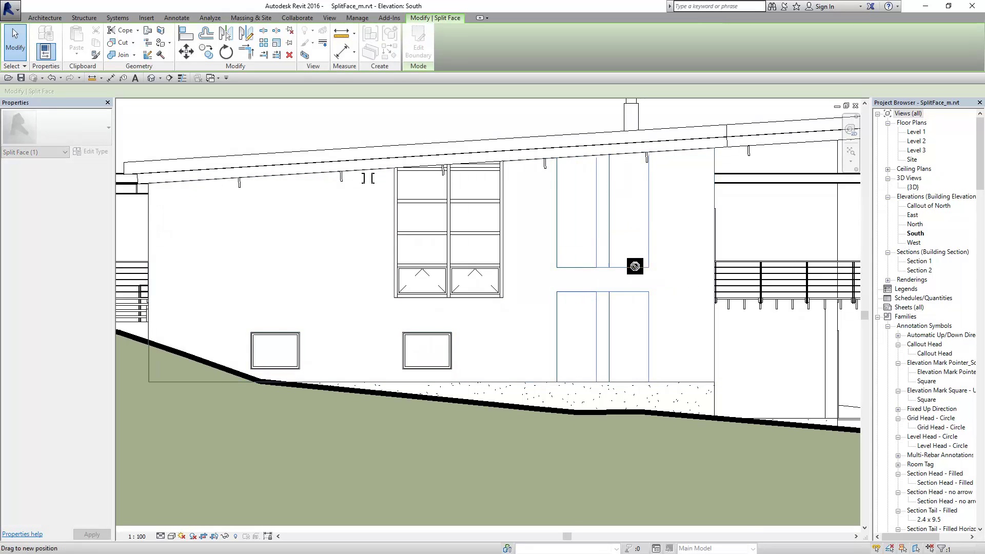
drag(599, 270, 589, 301)
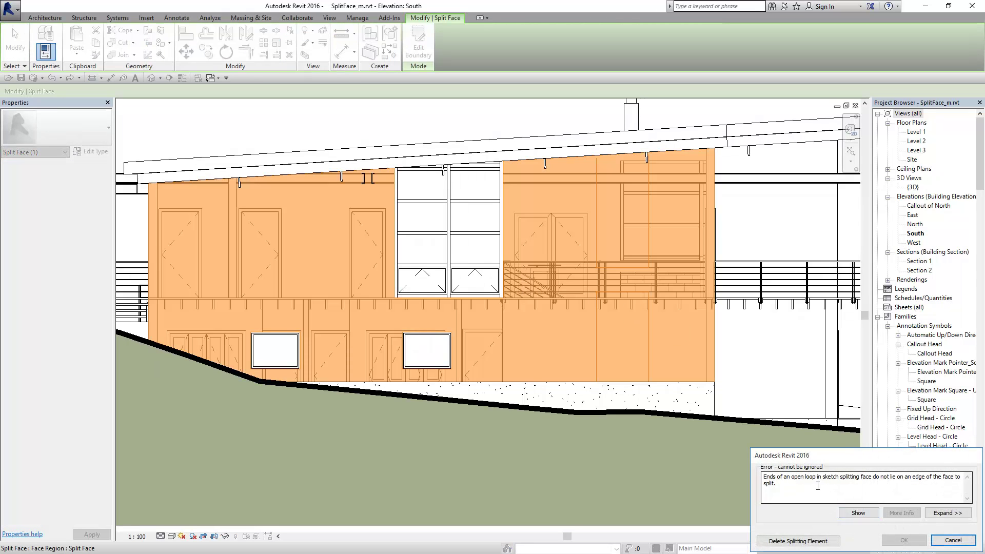
click(950, 540)
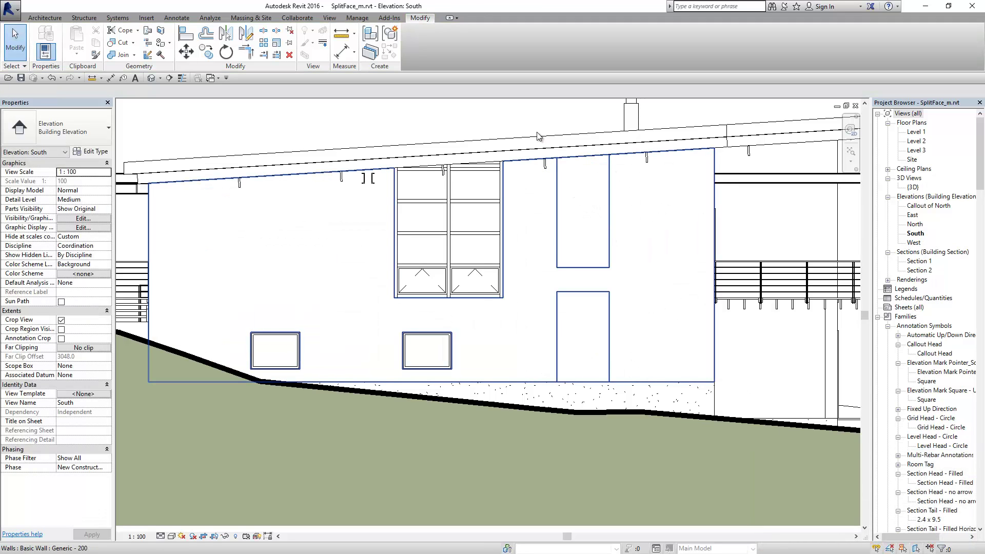
scroll(518, 116, down, 2)
scroll(535, 156, down, 2)
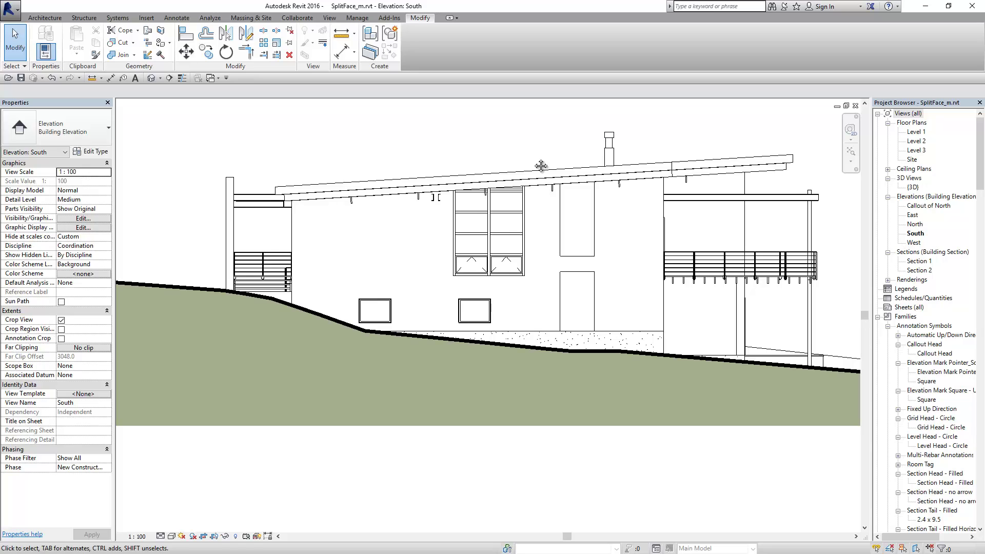
Fit the elevation, then select and delete the wall's split-face region.
middle_drag(538, 150, 525, 171)
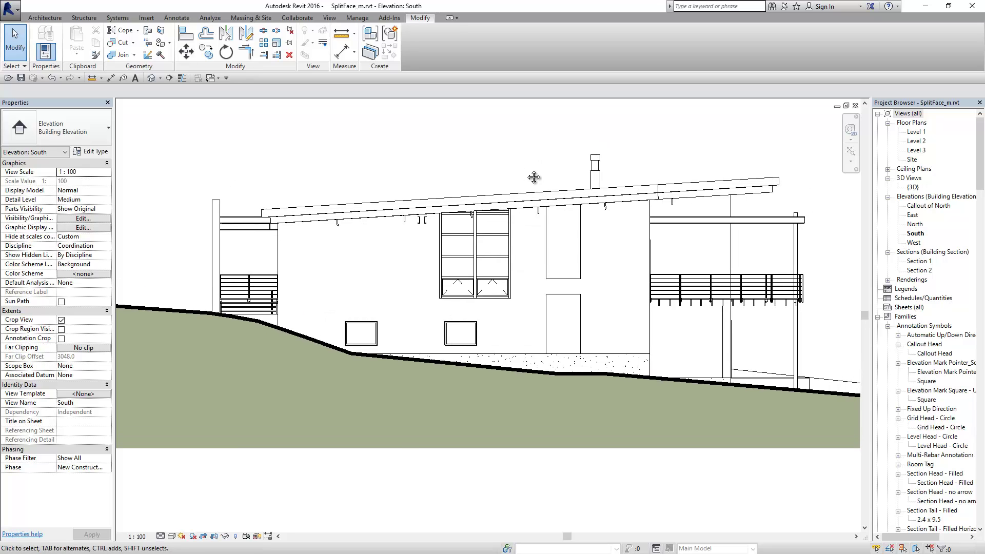
middle_click(525, 169)
click(162, 55)
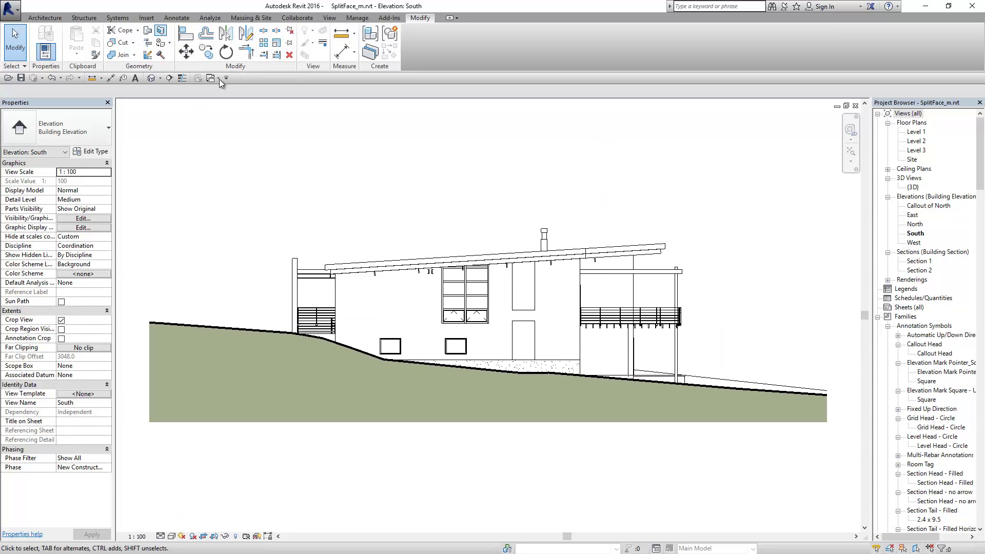
click(526, 312)
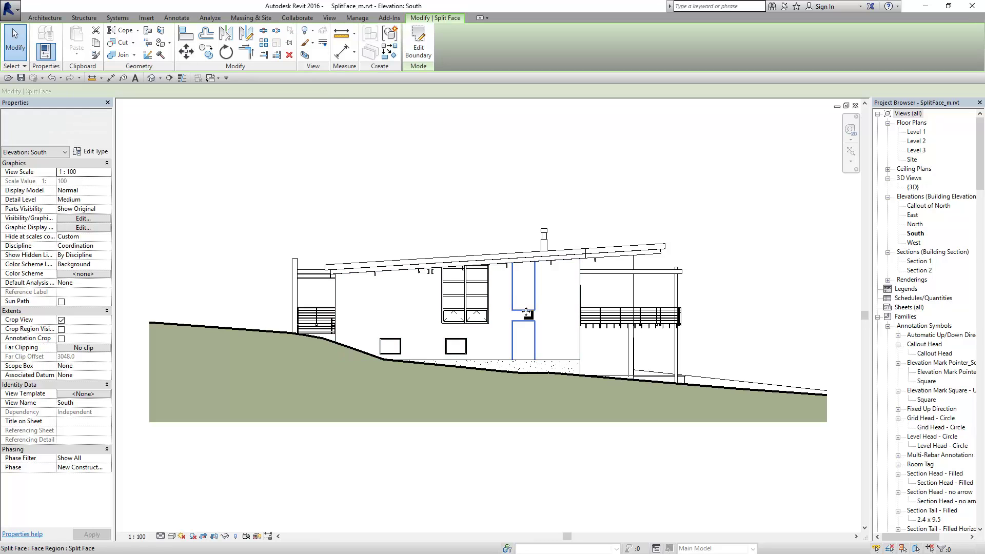
click(288, 57)
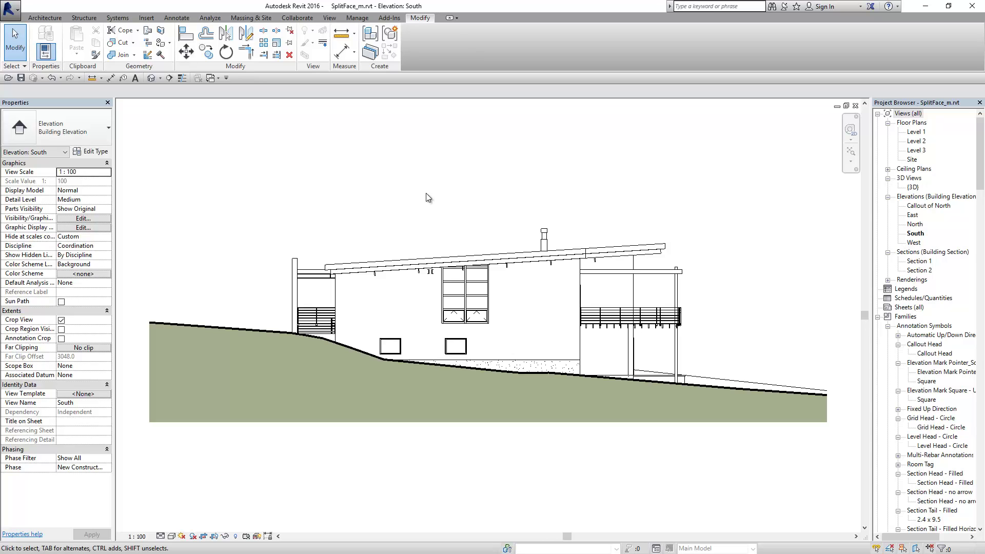
scroll(536, 293, up, 3)
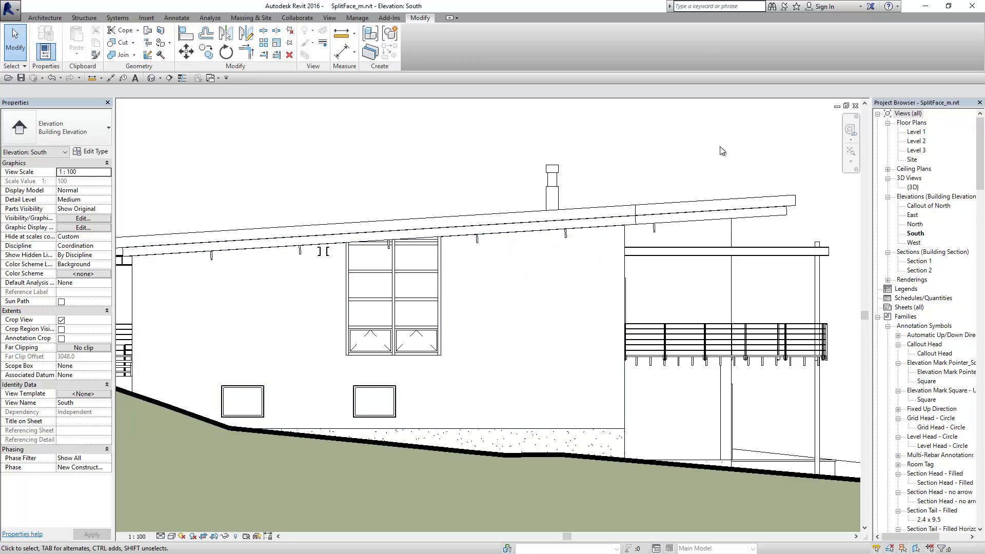
click(848, 152)
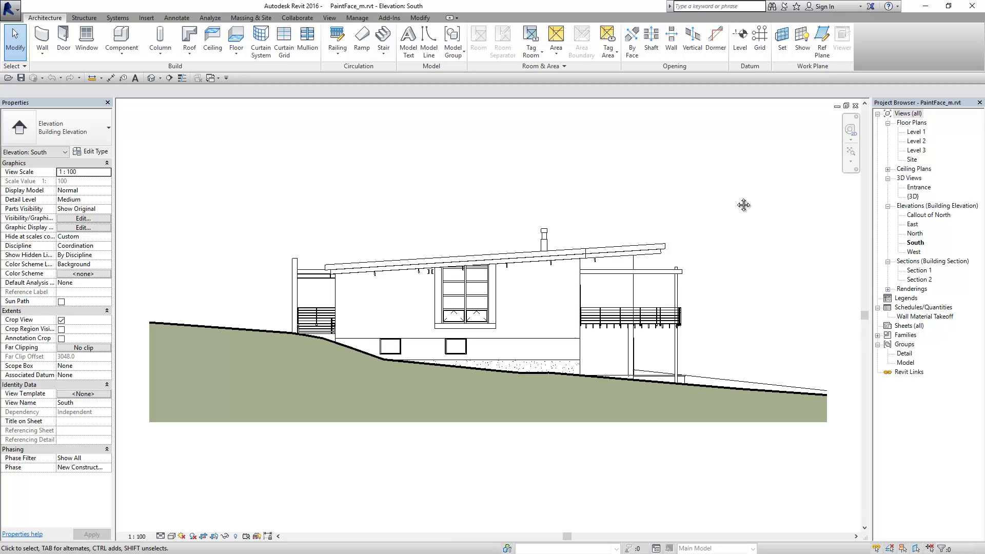
Nudge the PaintFace_m South elevation slightly upward in the view.
middle_drag(743, 205, 743, 190)
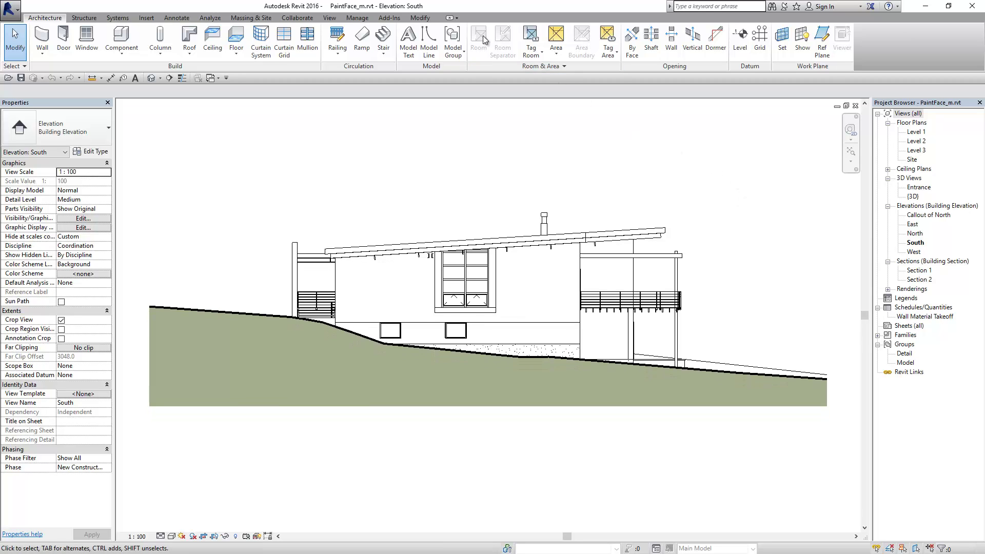
Start the Paint command from the Modify tab.
click(420, 18)
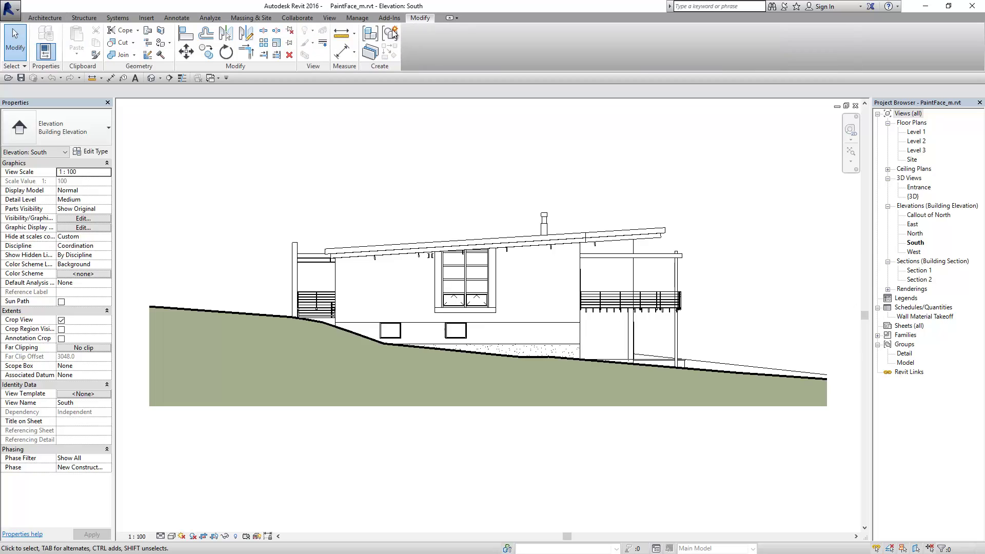
click(169, 44)
click(180, 59)
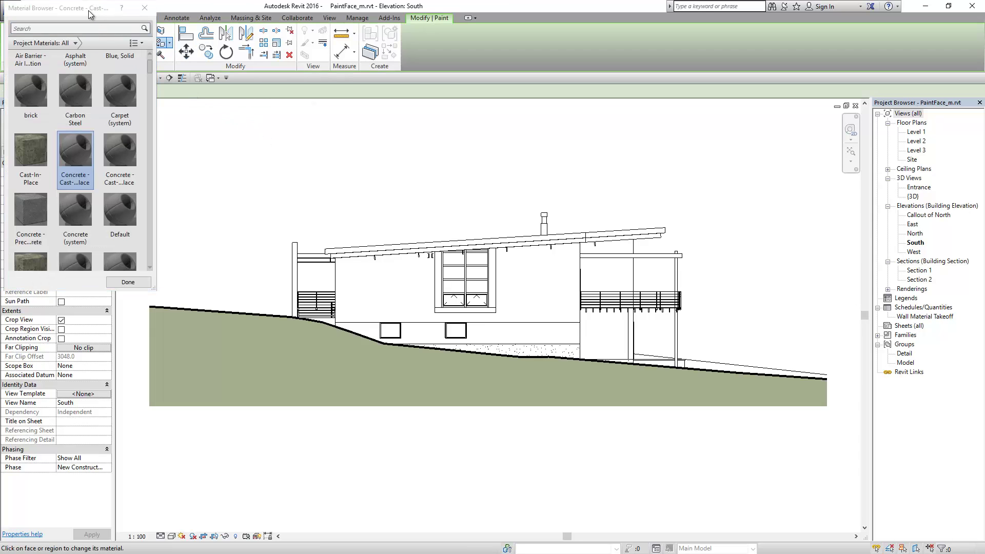
Move the Material Browser beside the view and scroll its material list.
mouse_move(88, 13)
mouse_down()
mouse_move(244, 132)
mouse_move(220, 143)
mouse_up()
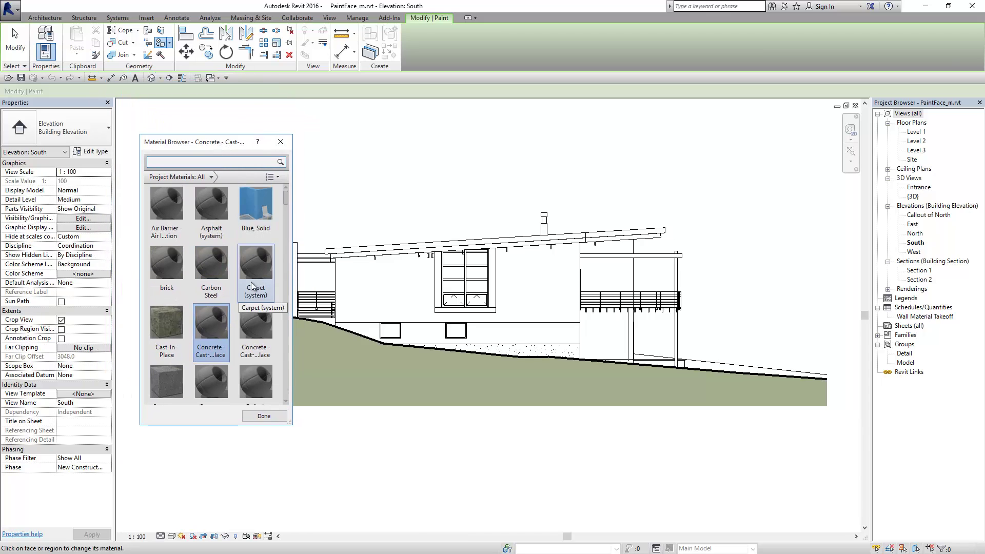
scroll(283, 210, down, 2)
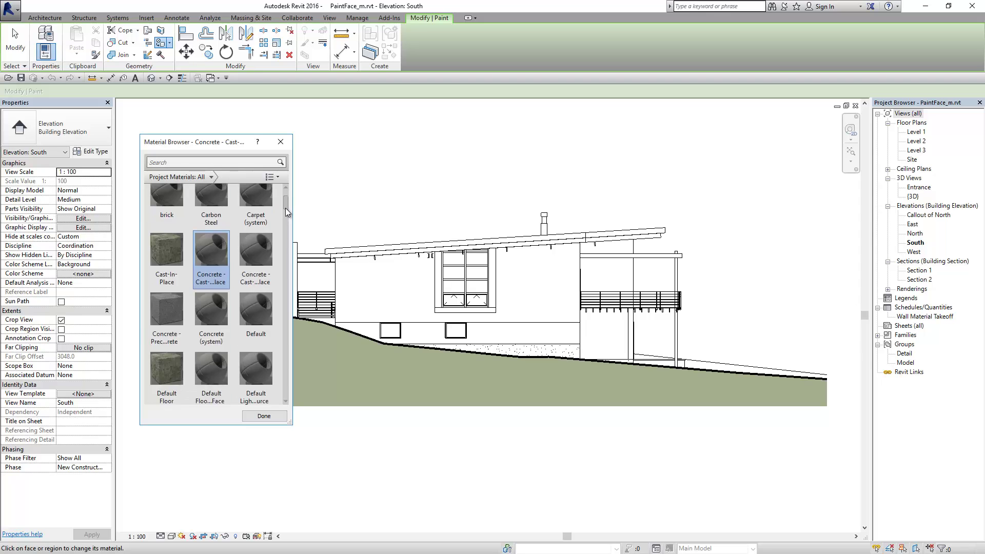
scroll(285, 208, down, 2)
scroll(286, 221, down, 2)
drag(286, 230, 282, 273)
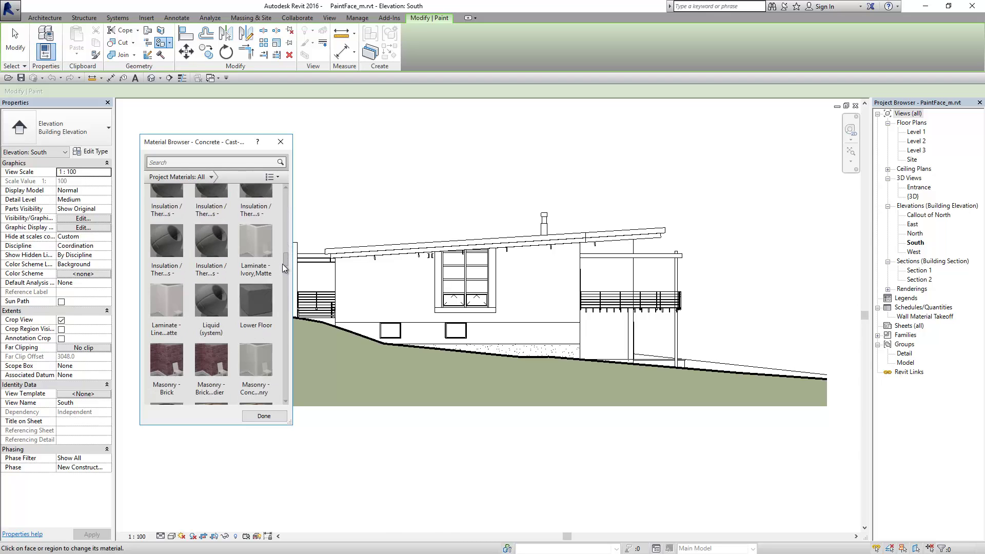
Paint a wall face with Masonry - Stone 2, then browse to Roofing - Asphalt Shingle.
click(259, 277)
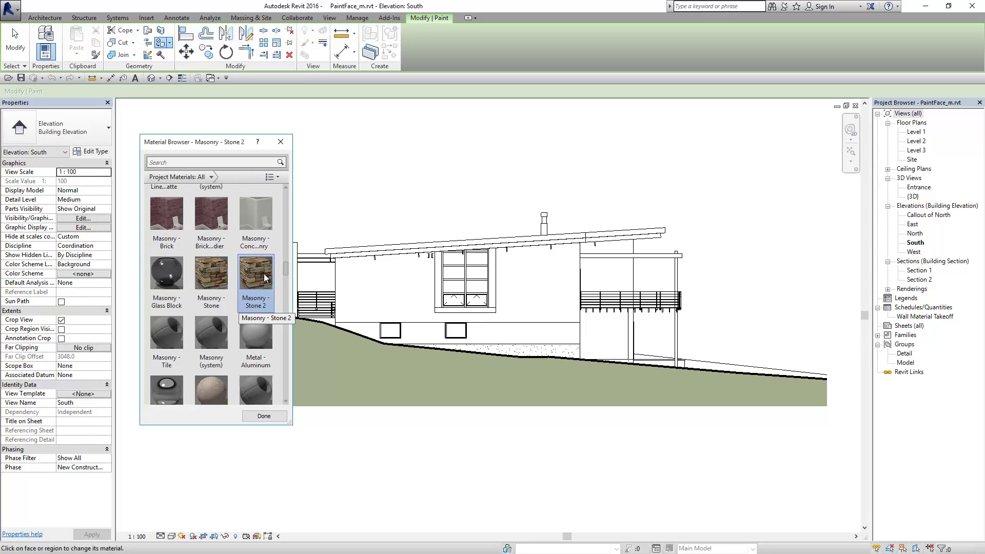
click(546, 336)
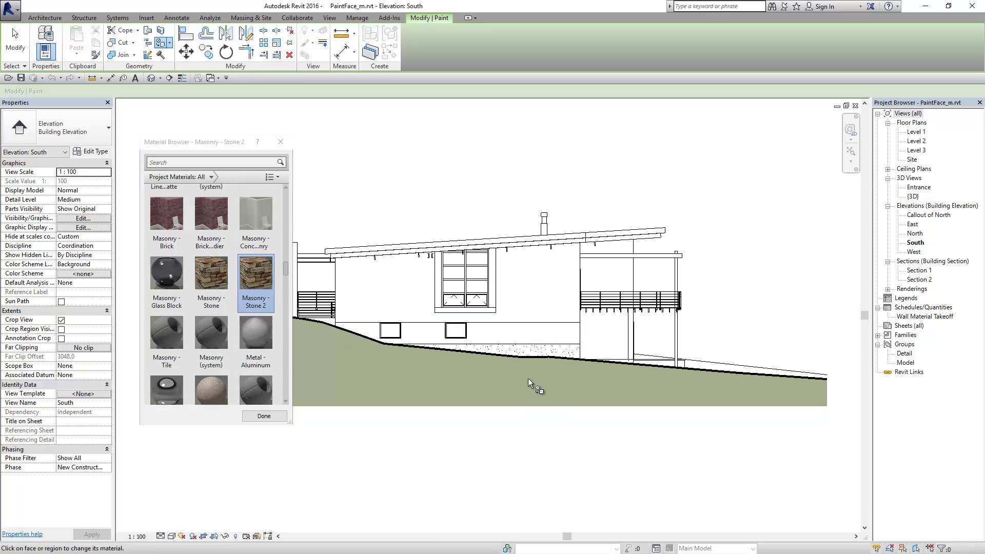
scroll(524, 331, up, 2)
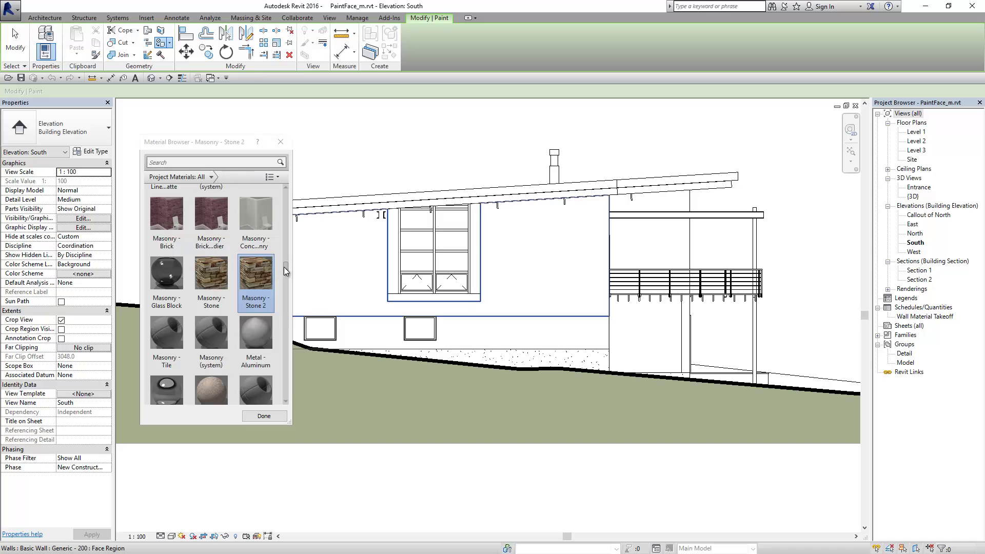
drag(286, 267, 288, 309)
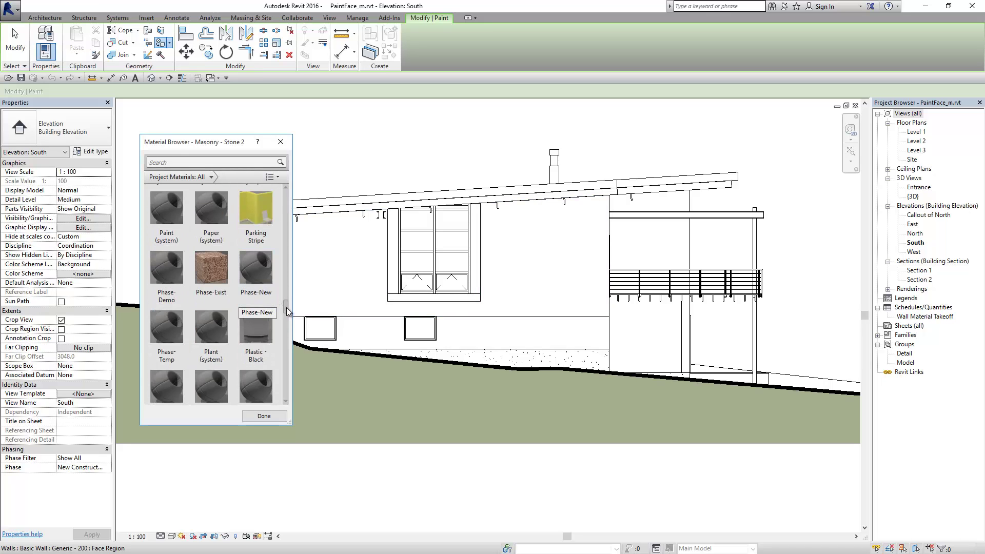
drag(287, 309, 286, 347)
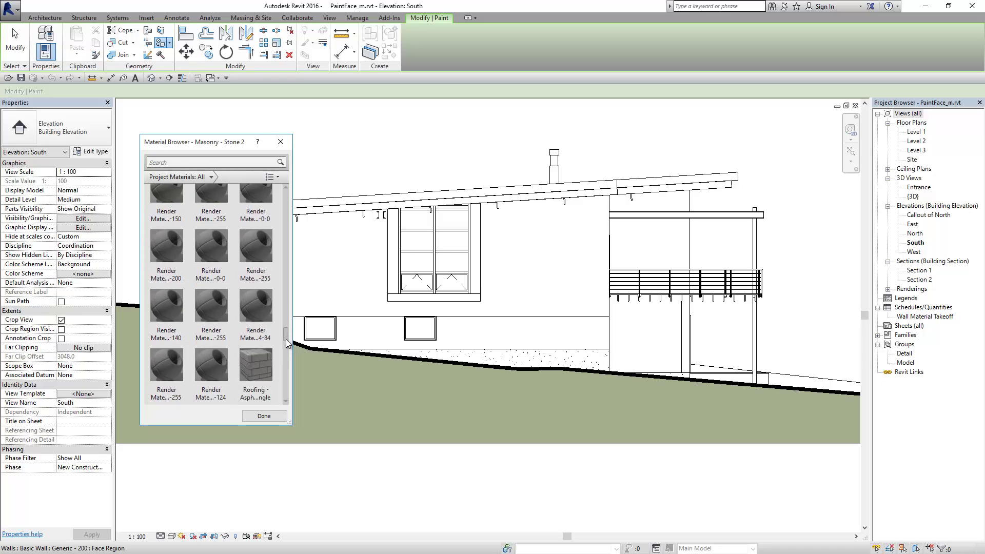
click(255, 254)
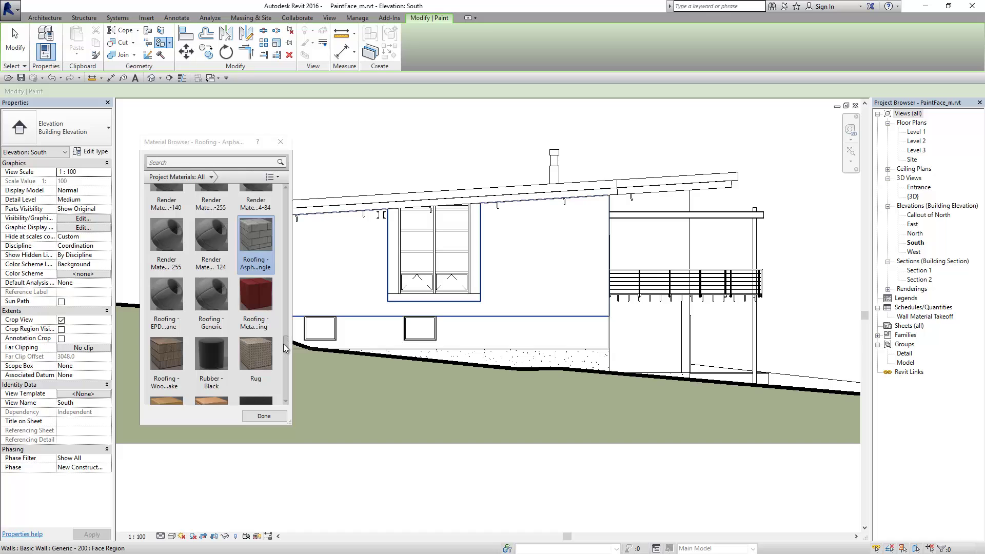
drag(286, 344, 287, 357)
Paint the lower wall band and the tall window's surrounding strips with Siding.
click(217, 279)
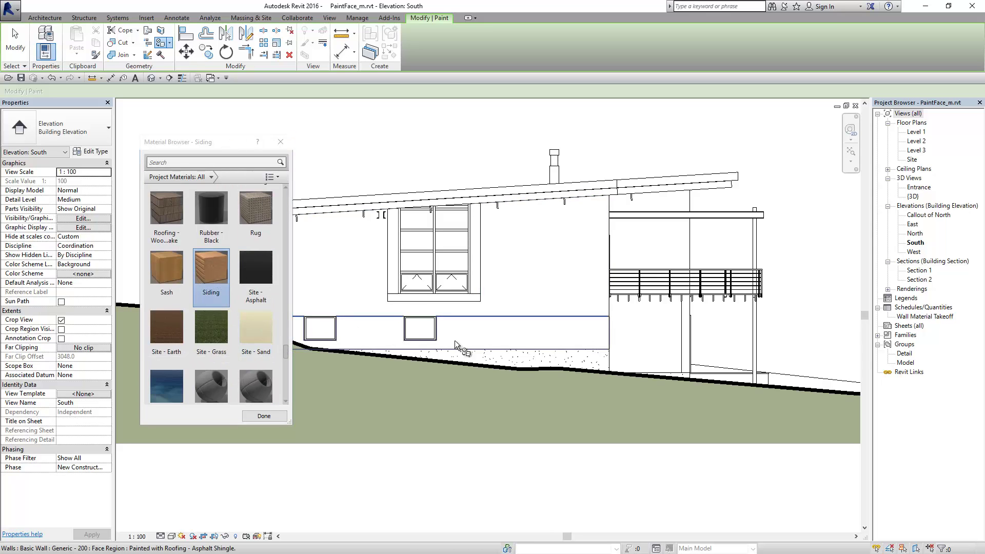
click(487, 344)
scroll(483, 279, up, 2)
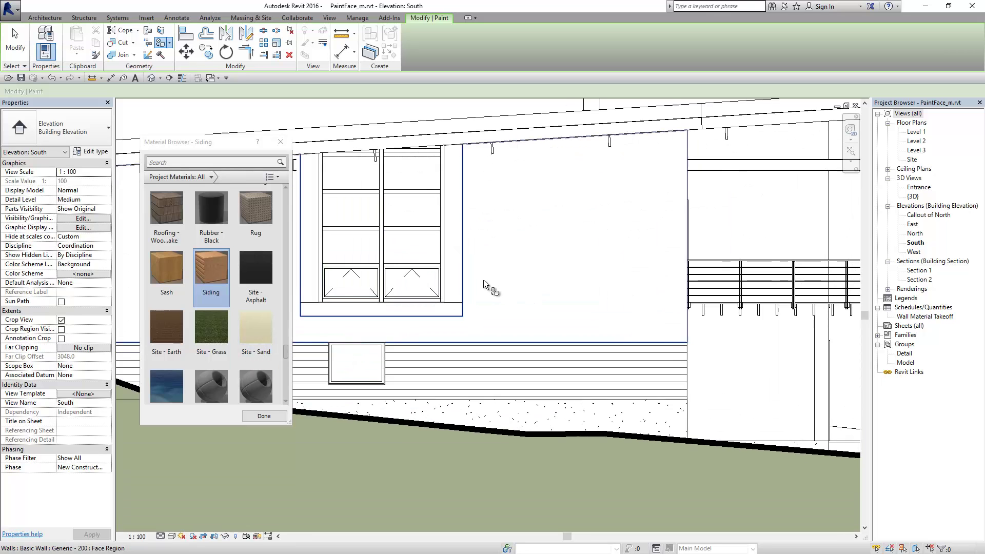
scroll(541, 288, up, 1)
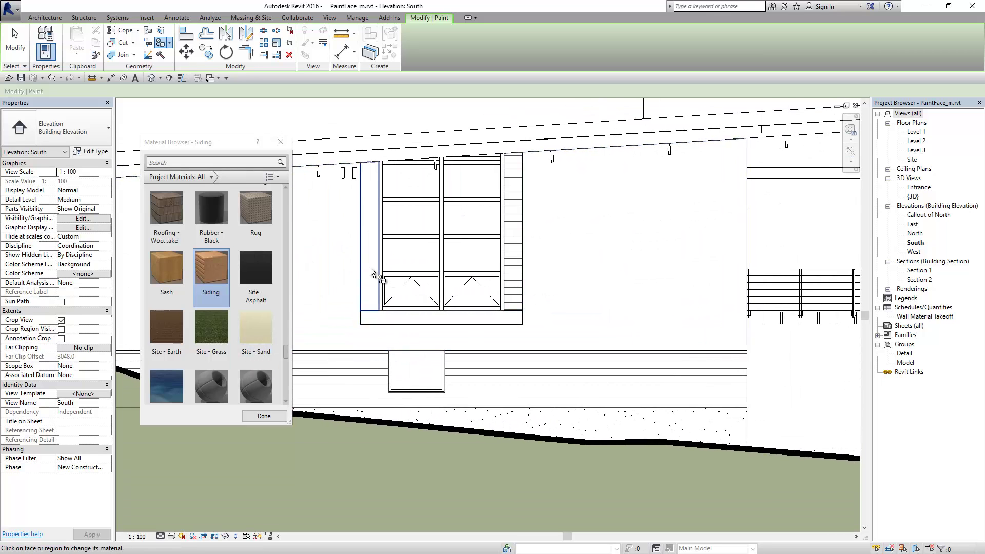
click(520, 308)
End painting, close the Material Browser, and recentre the elevation.
scroll(520, 308, down, 1)
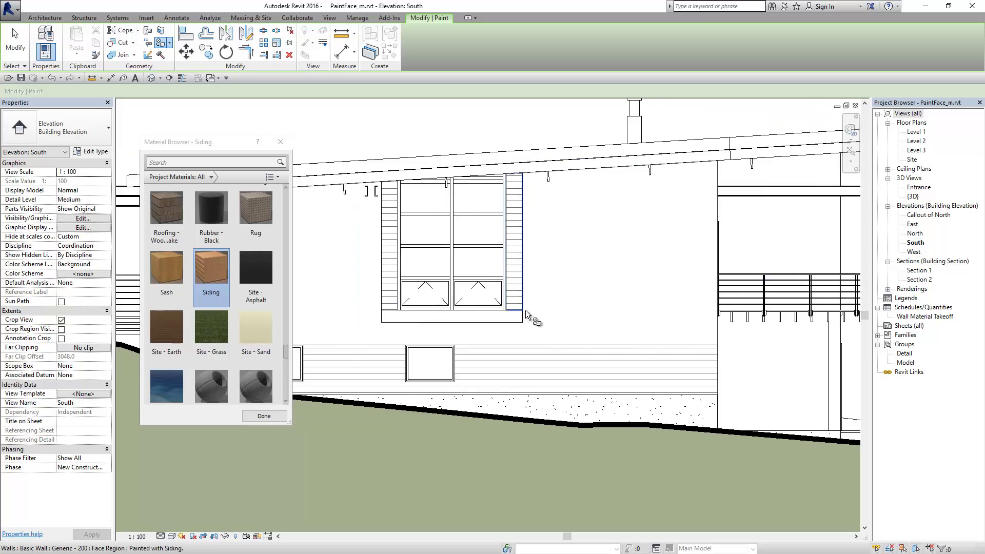
click(280, 142)
scroll(372, 128, down, 1)
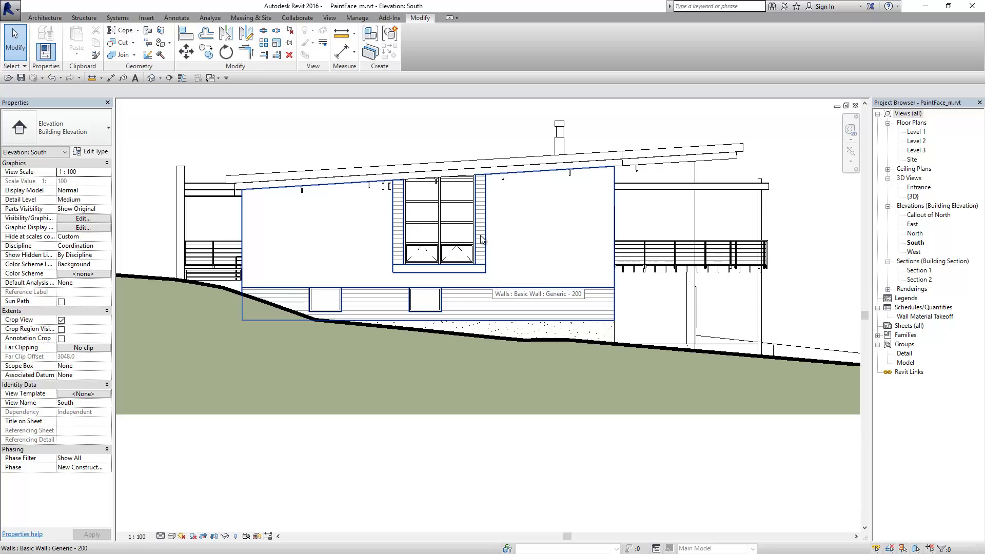
middle_drag(469, 142, 481, 183)
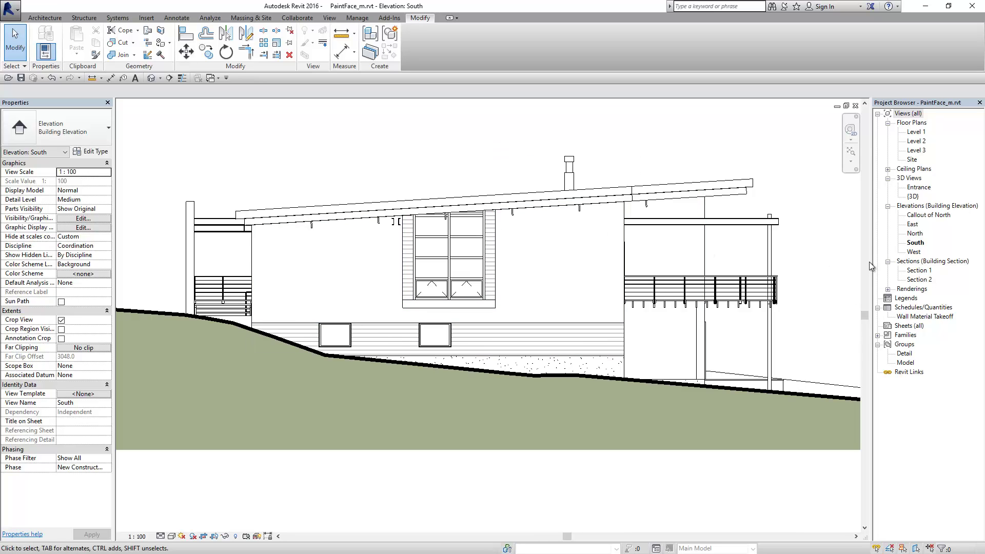
Open the Wall Material Takeoff schedule and try adding Material: Cost, then cancel.
double_click(923, 317)
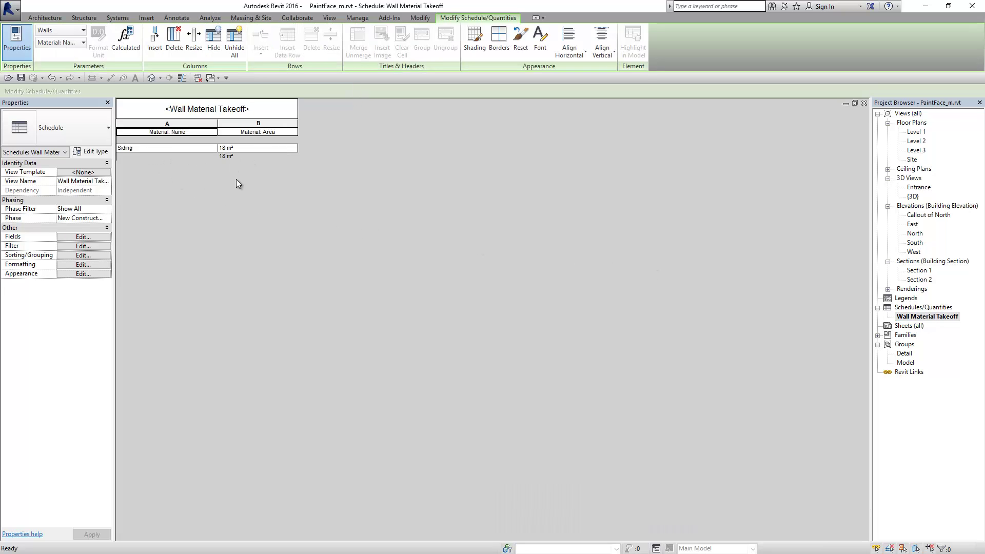
click(102, 237)
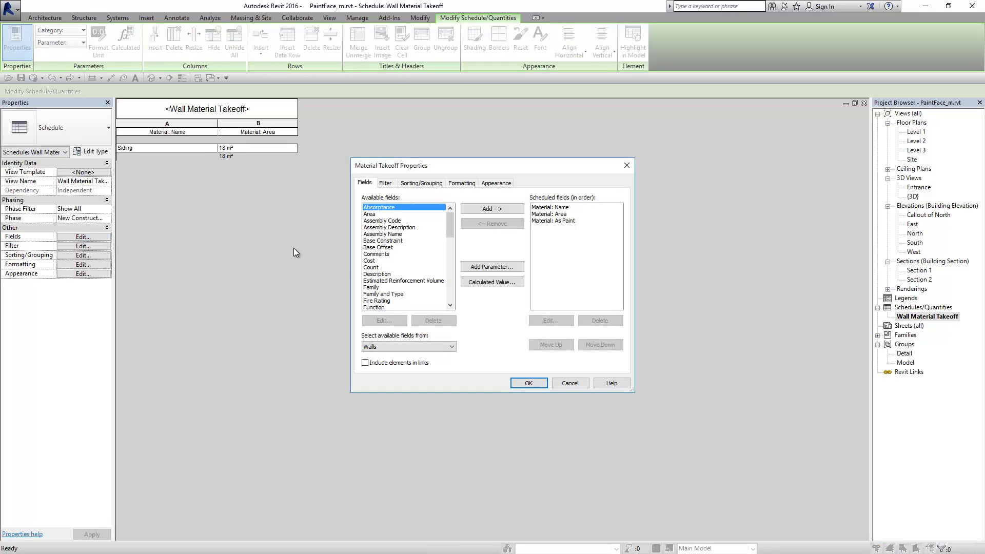
drag(454, 227, 450, 257)
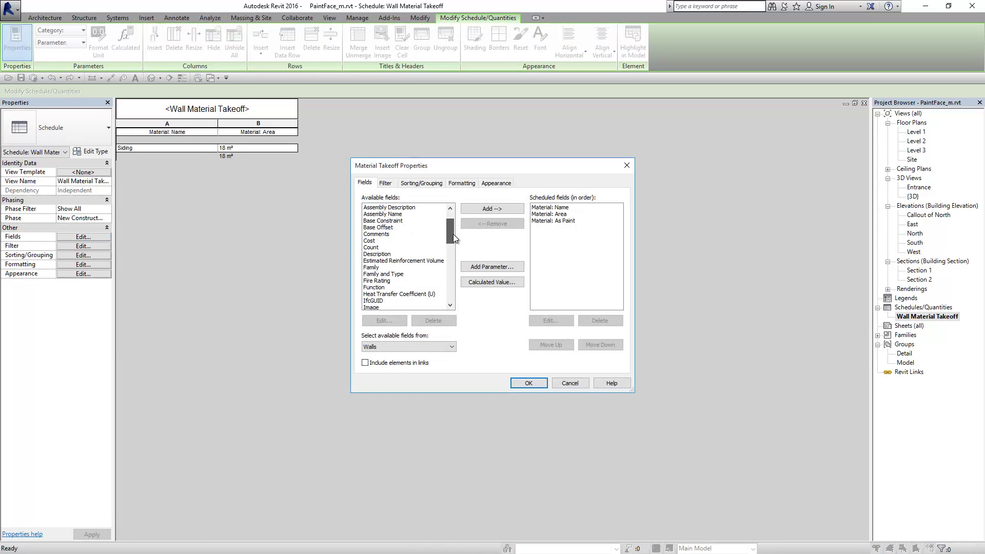
double_click(402, 241)
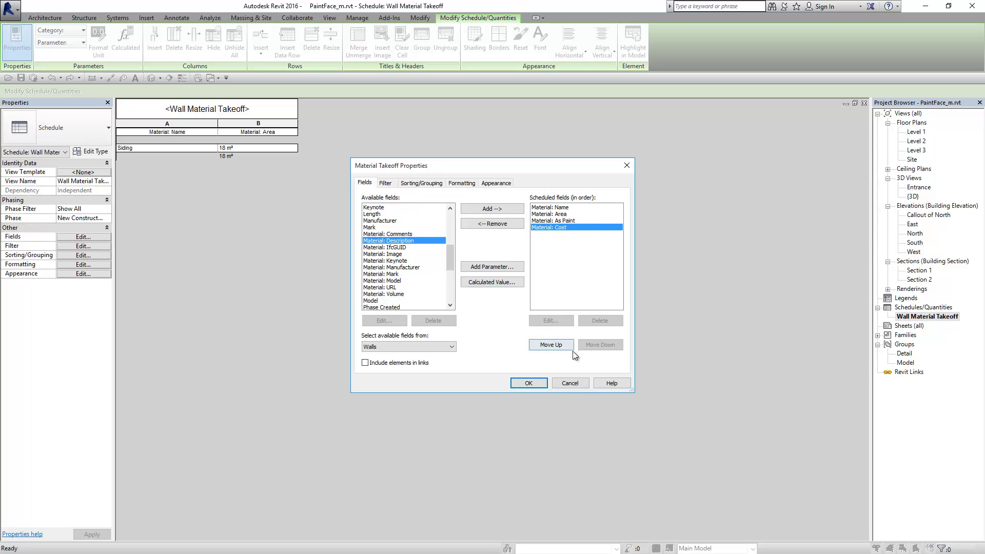
click(574, 382)
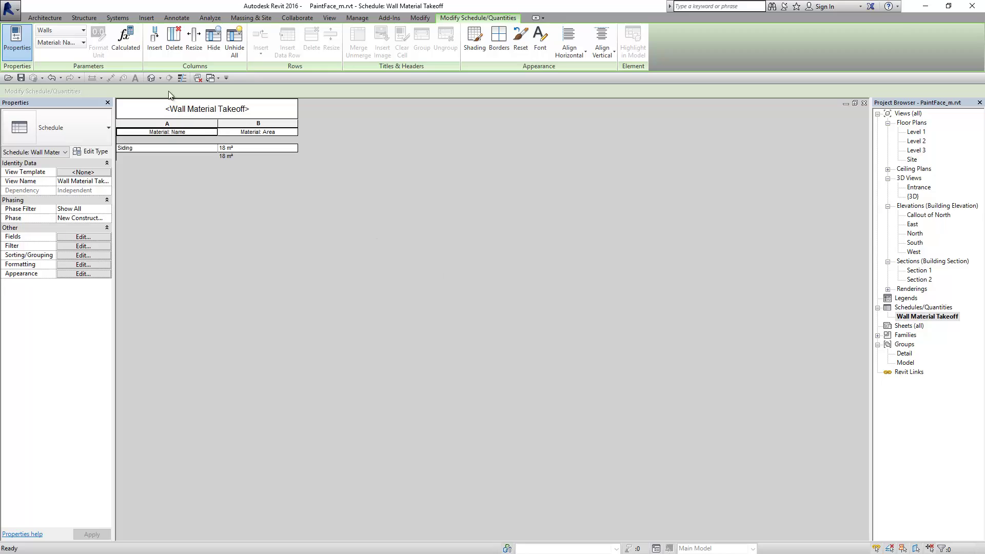
Switch to the default 3D view and orbit the house to a lower angle.
click(155, 76)
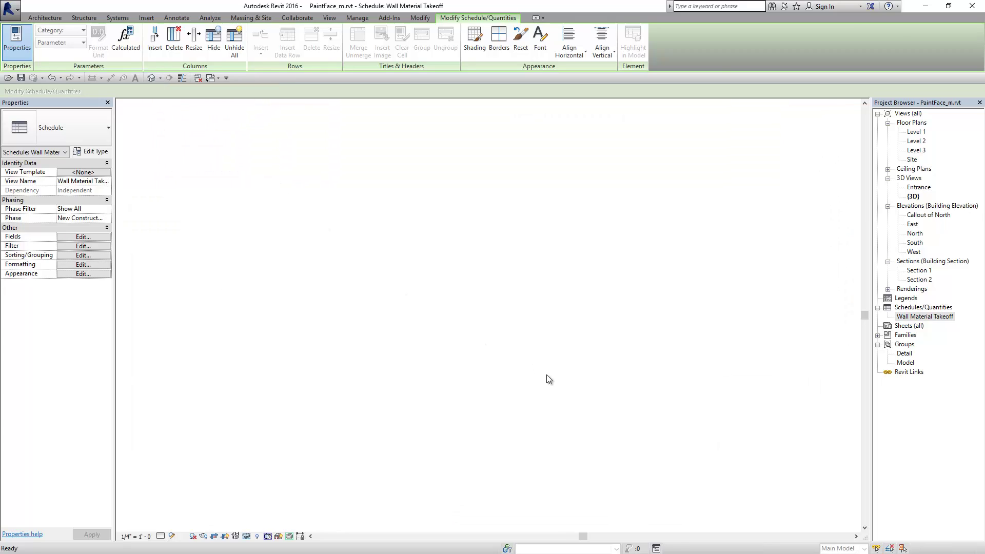
scroll(466, 388, up, 2)
scroll(465, 389, up, 2)
scroll(466, 388, up, 3)
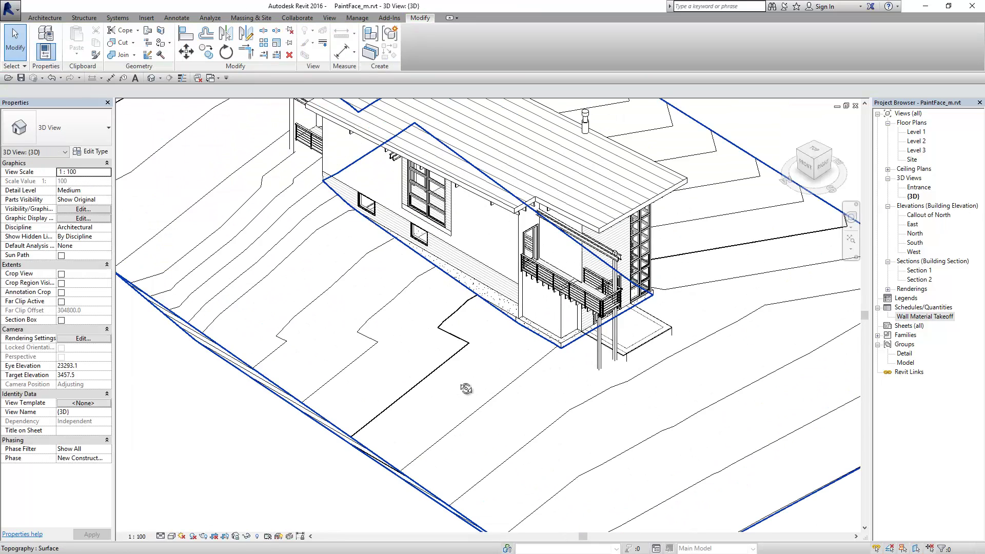
shift+middle_drag(465, 388, 244, 455)
scroll(244, 455, up, 3)
scroll(245, 454, up, 2)
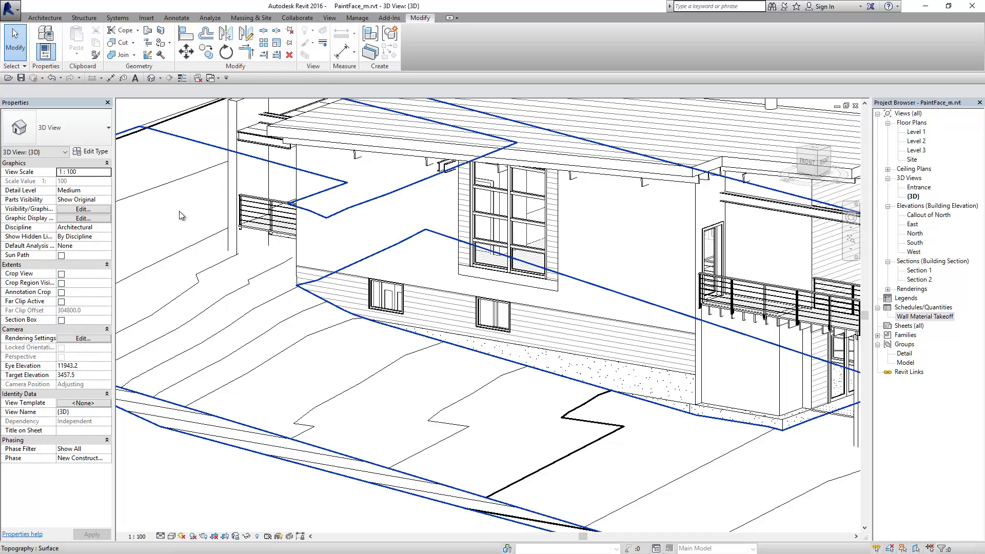
Remove the siding paint around the upper window and lower strip, then open the Level 1 plan.
click(170, 43)
click(179, 77)
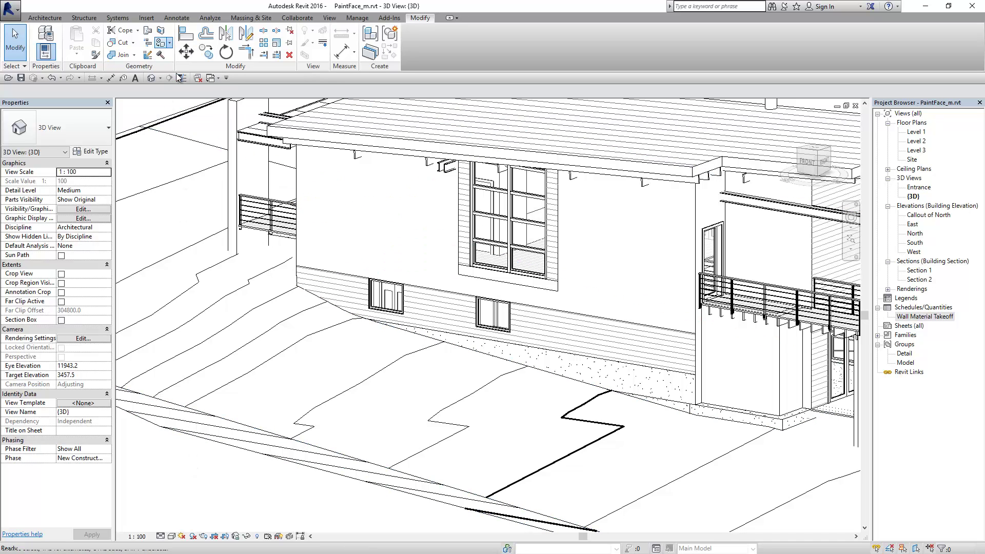
click(556, 246)
click(544, 323)
scroll(541, 320, down, 3)
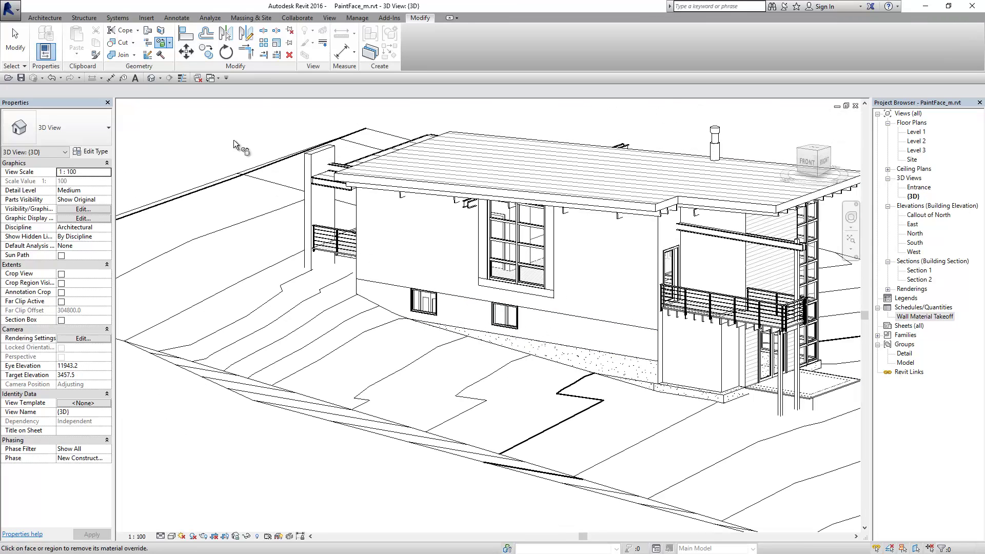
key(Escape)
click(170, 44)
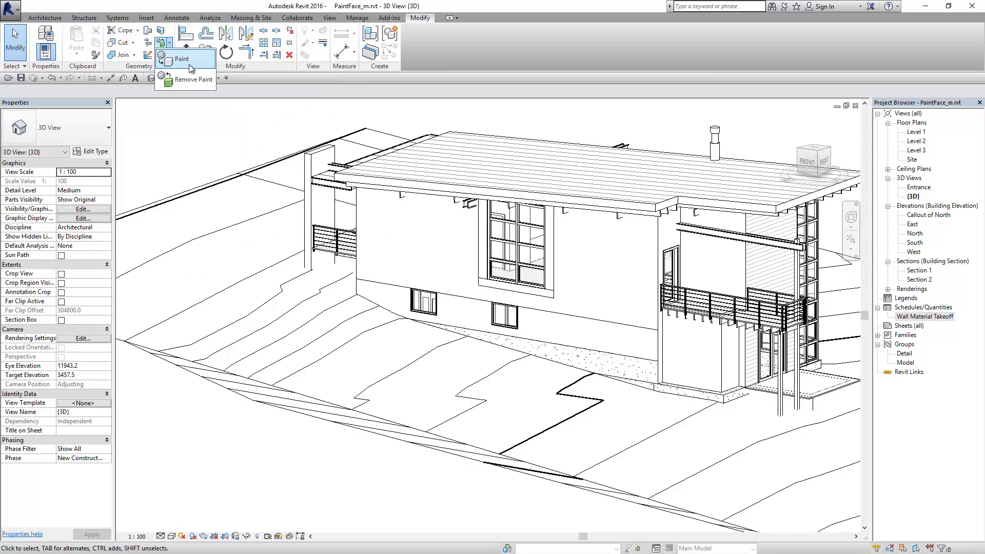
double_click(916, 131)
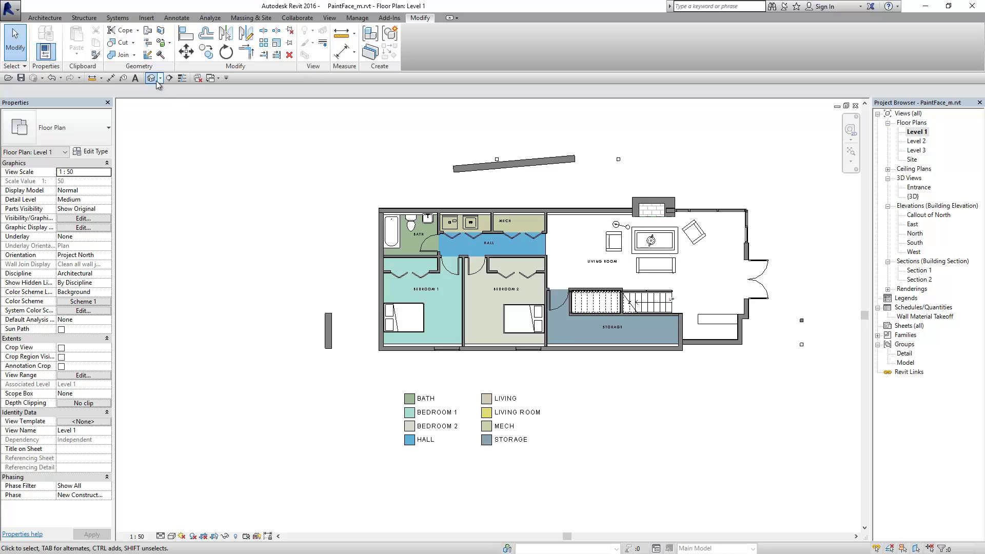
Return to the default 3D view of the house, zoom, and orbit to see it from behind.
click(152, 78)
scroll(416, 457, down, 2)
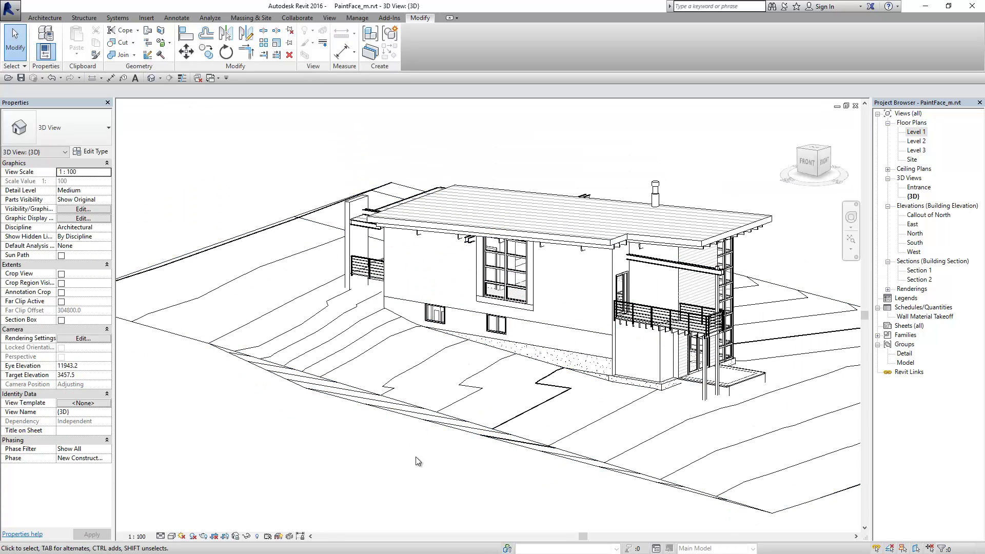
scroll(580, 287, up, 3)
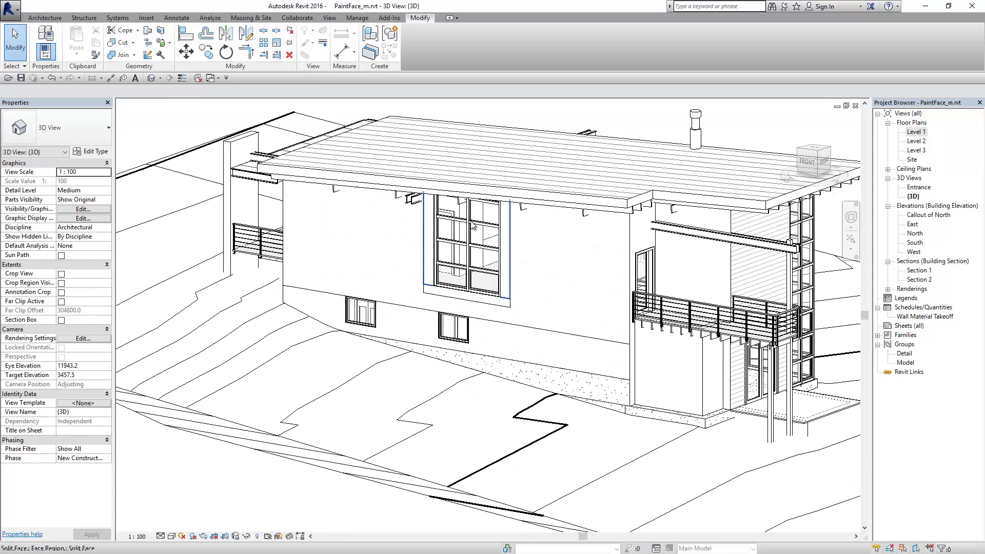
scroll(588, 303, up, 2)
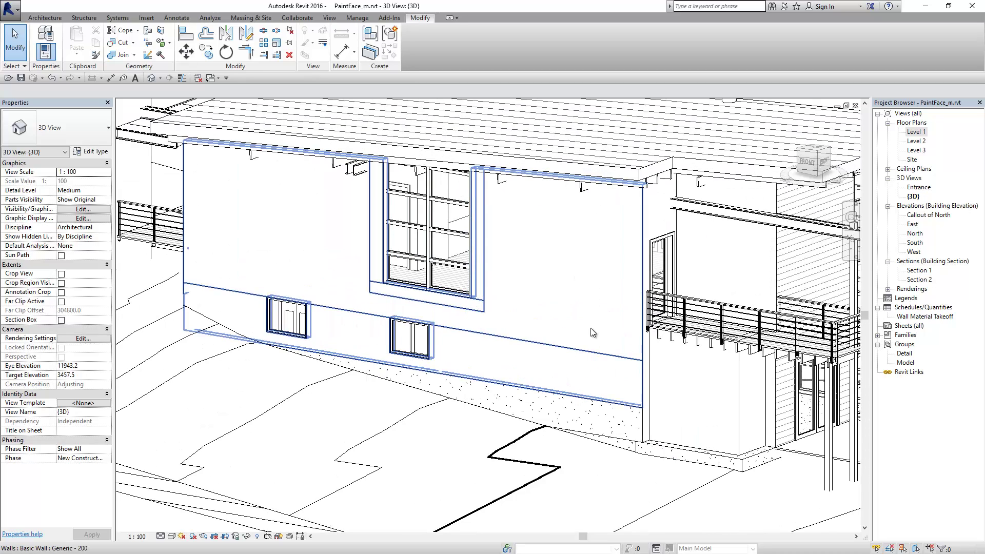
scroll(589, 320, down, 1)
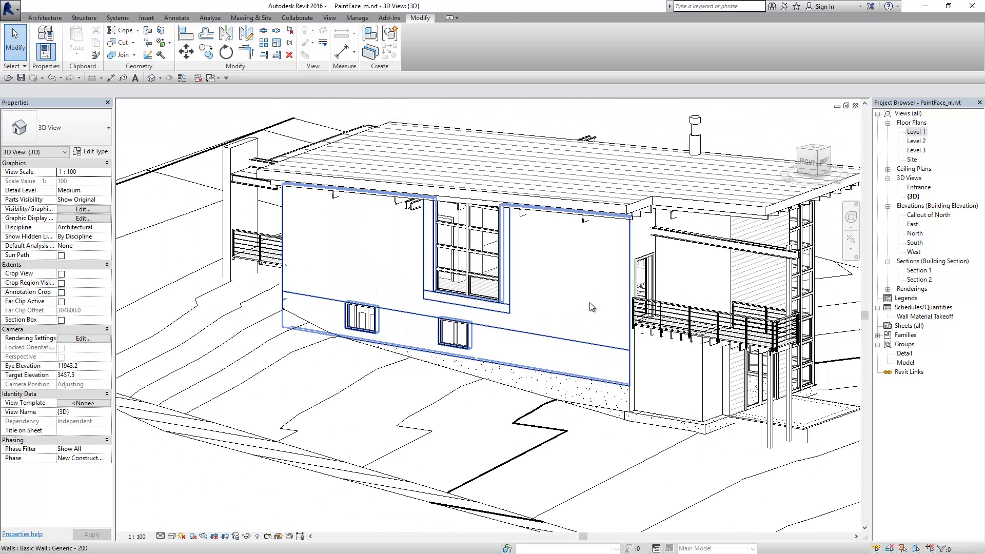
scroll(589, 303, up, 1)
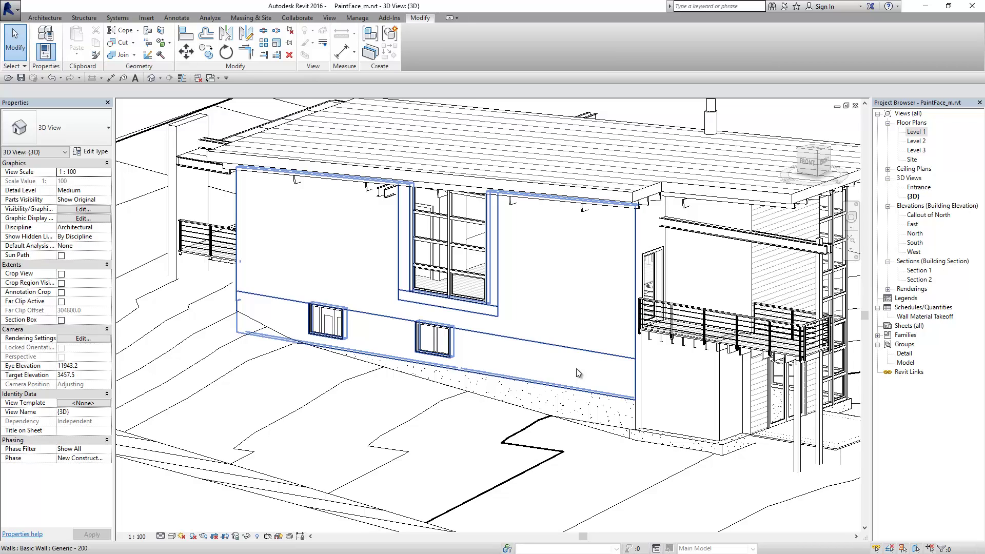
scroll(576, 368, down, 5)
mouse_move(577, 369)
shift+middle_down()
mouse_move(750, 196)
mouse_move(782, 291)
shift+middle_up()
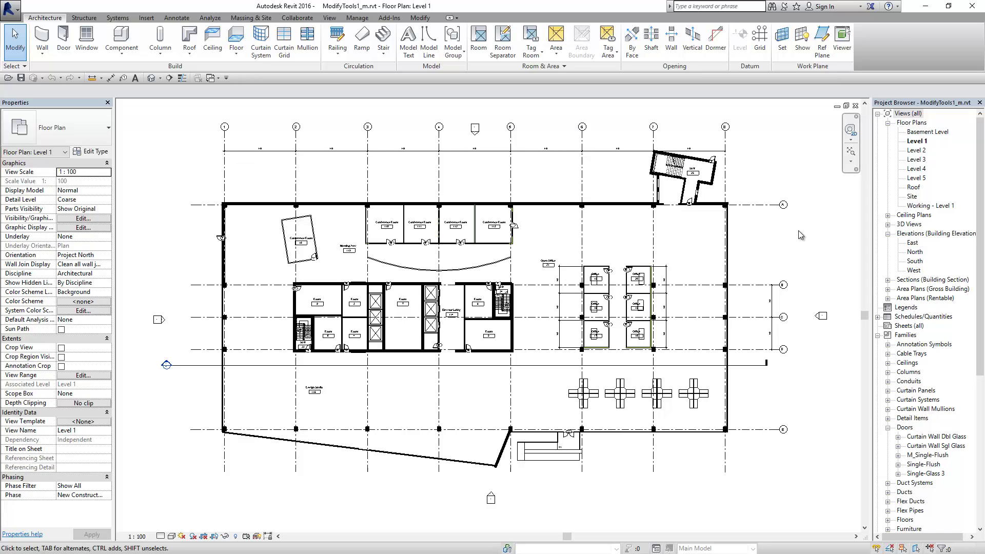
Check the Aligned Dimension types on the Modify tab, glance at Annotate, then return to Modify.
click(421, 18)
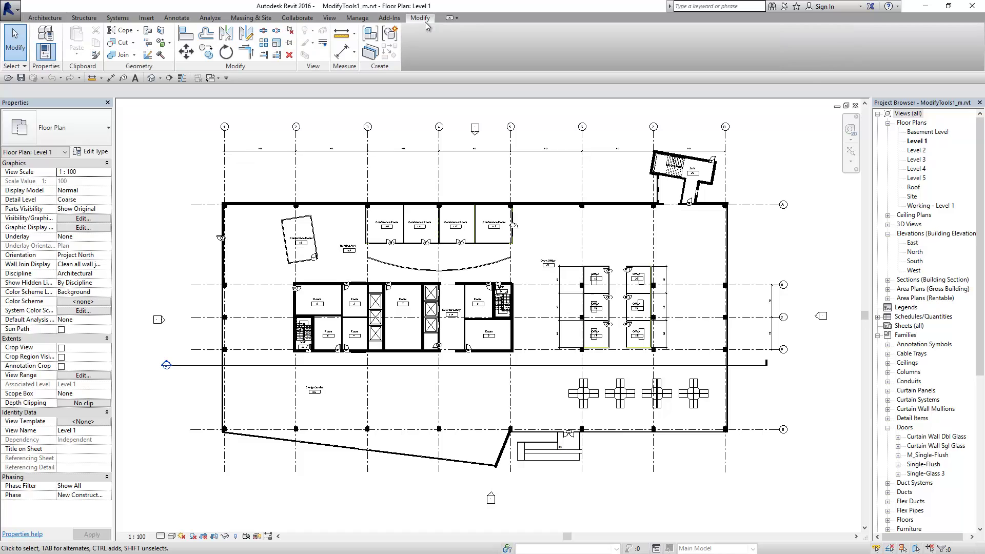
click(355, 54)
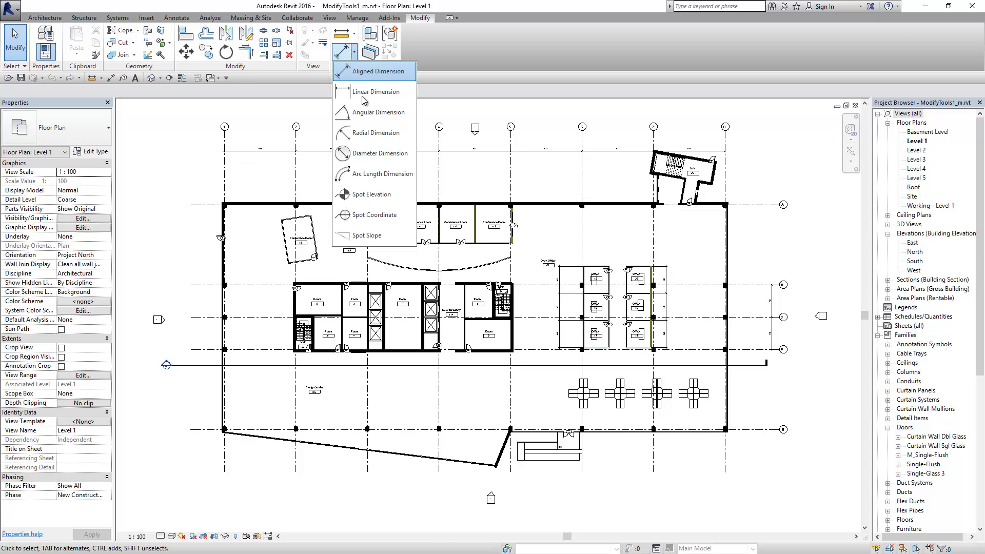
click(355, 54)
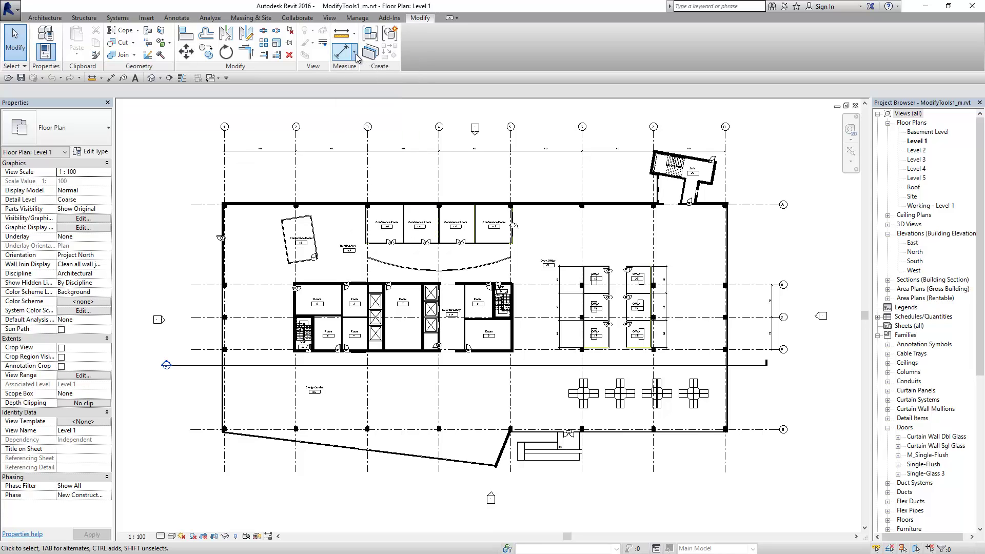
click(171, 20)
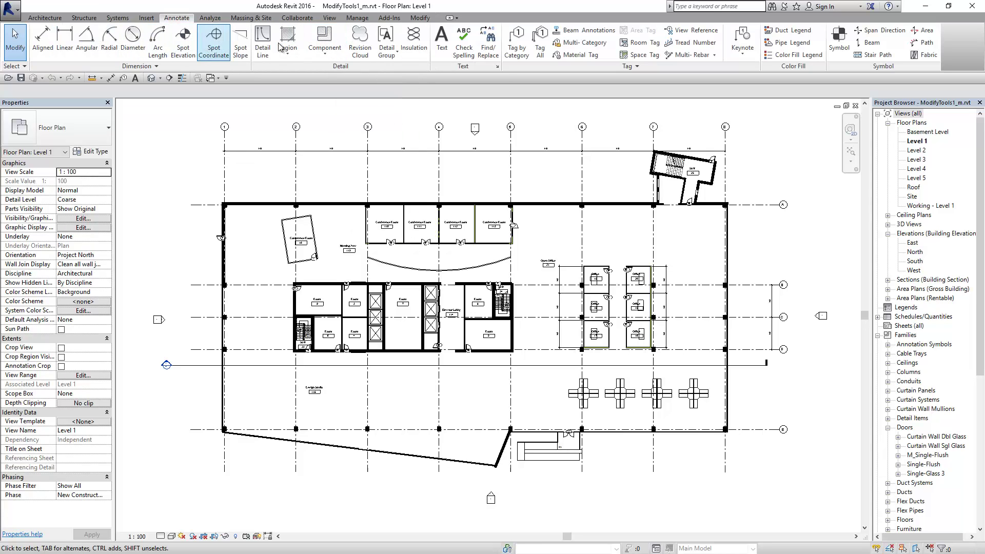
click(416, 21)
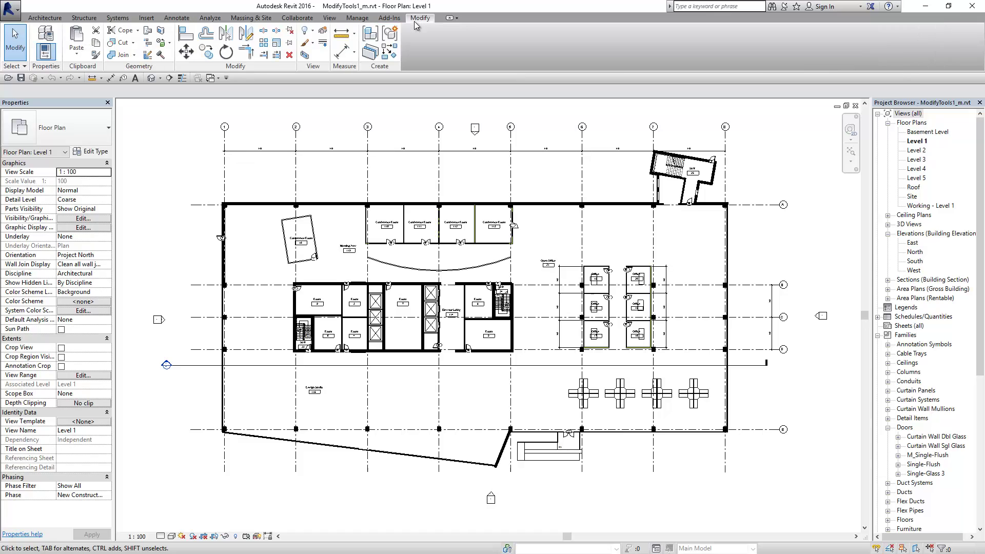
Measure between two references across Office 15's top wall corners: 4075.0.
click(353, 38)
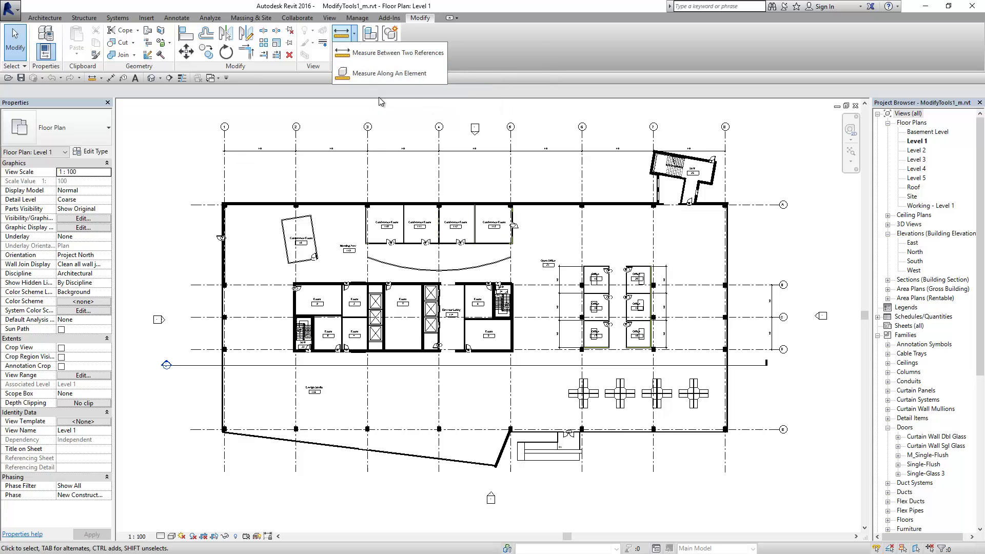
click(394, 53)
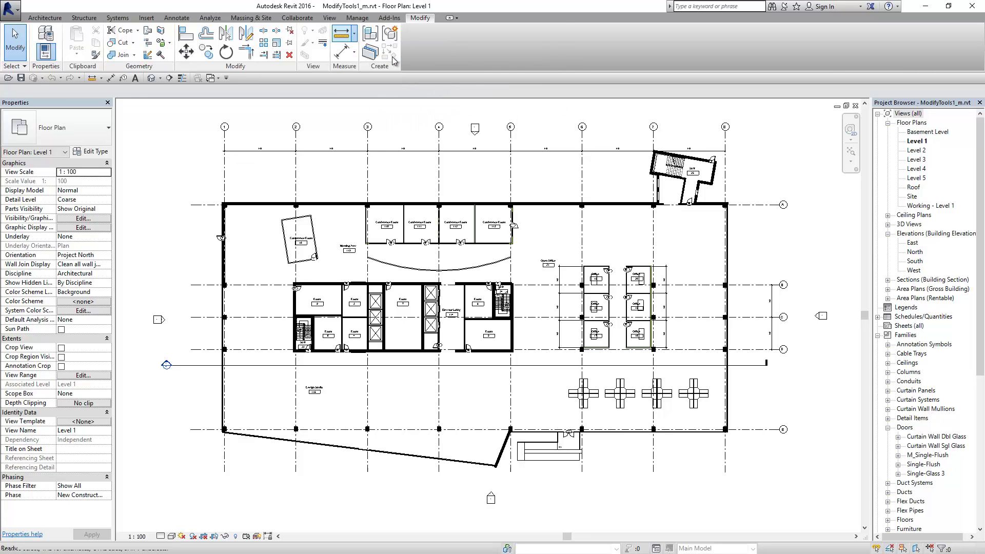
scroll(595, 279, up, 3)
scroll(577, 267, up, 2)
scroll(559, 259, up, 4)
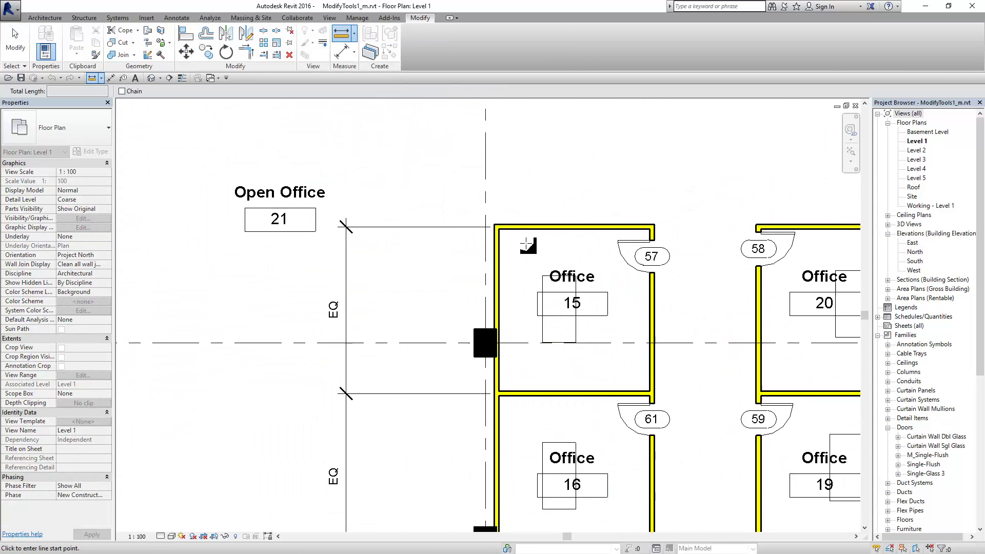
scroll(513, 241, up, 1)
click(493, 226)
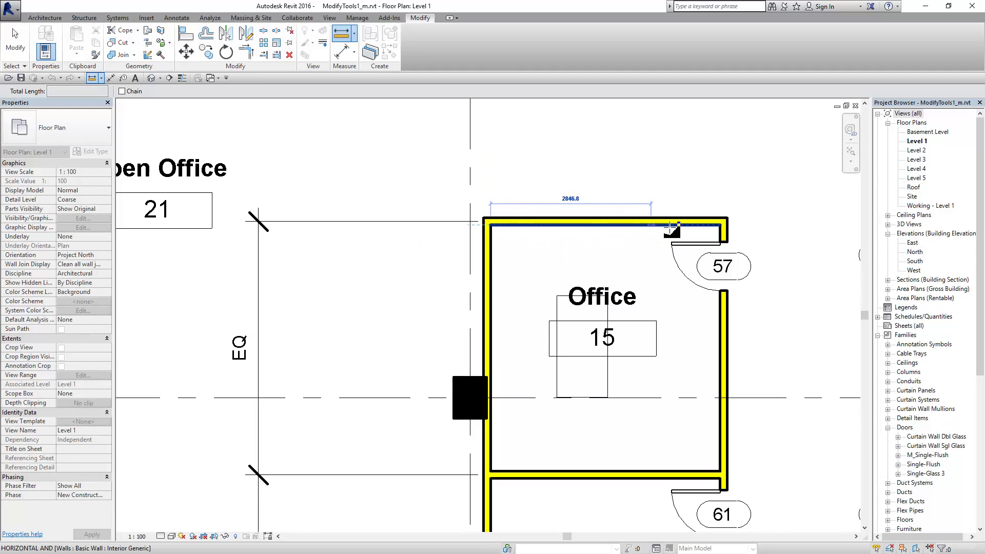
click(721, 226)
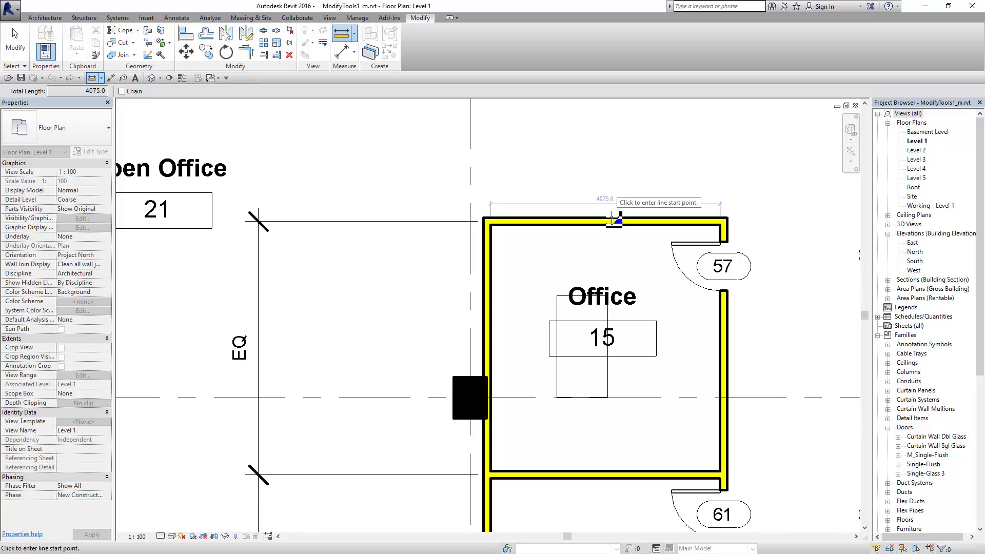
scroll(627, 176, down, 1)
middle_drag(657, 175, 600, 189)
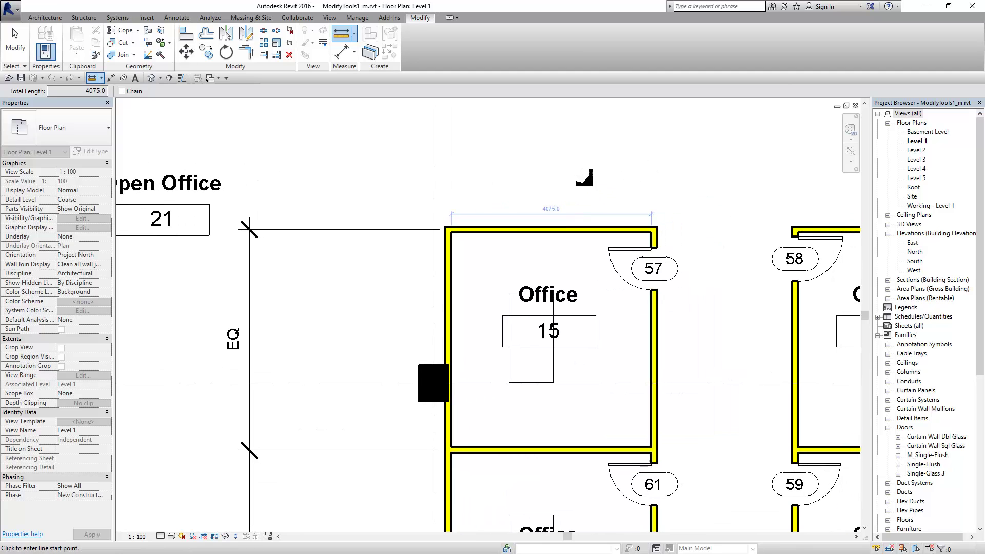
click(18, 48)
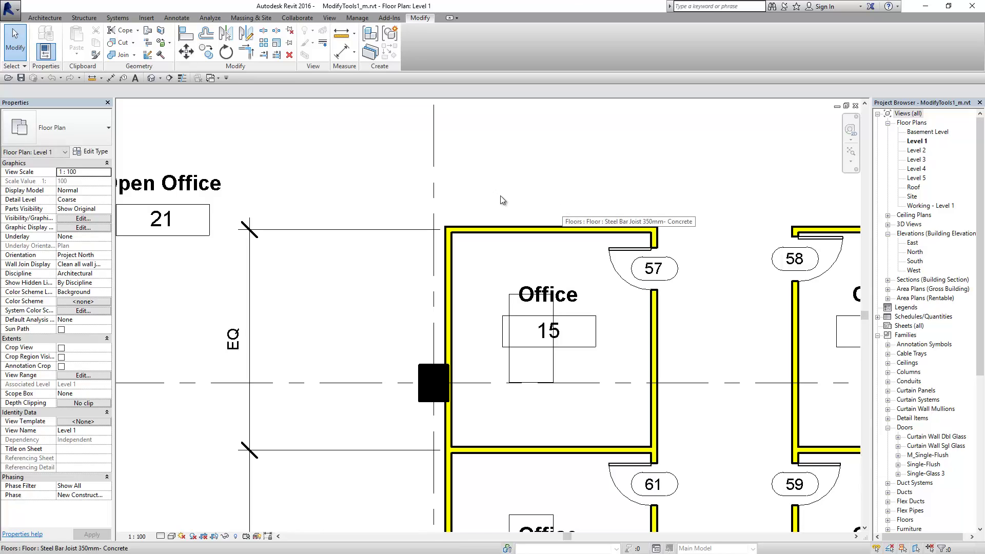
Measure the top wall's full length along the element (4200.0), then select the wall.
click(354, 34)
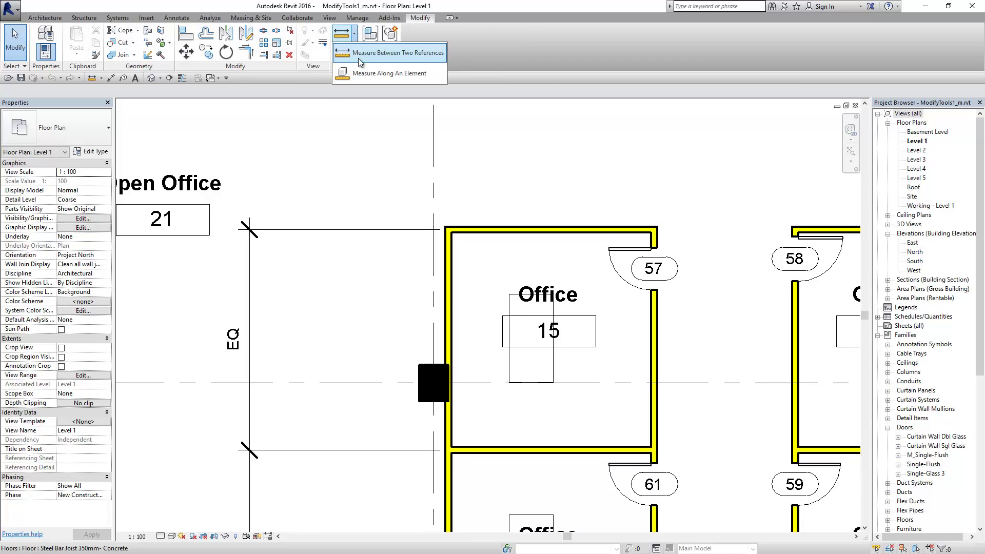
click(370, 74)
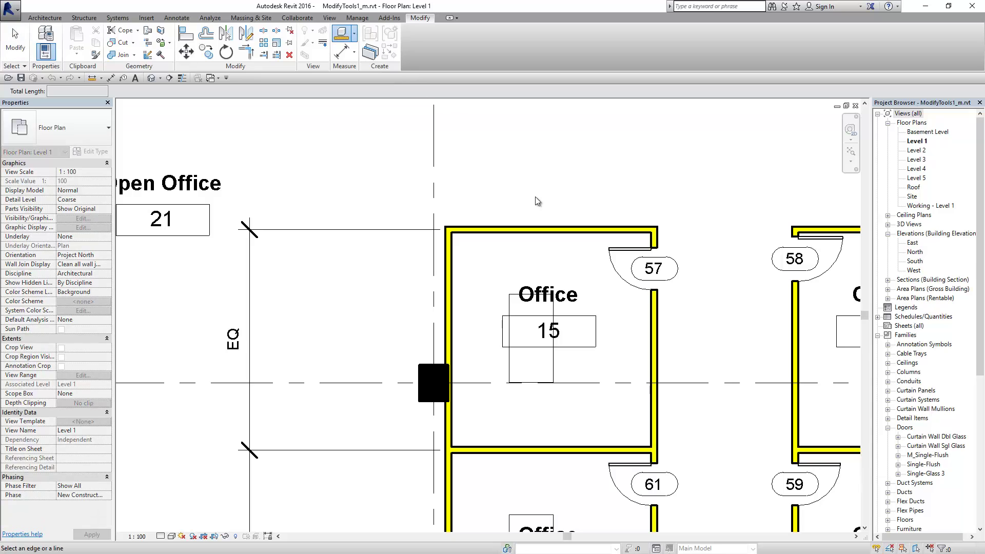
click(544, 229)
scroll(556, 198, down, 1)
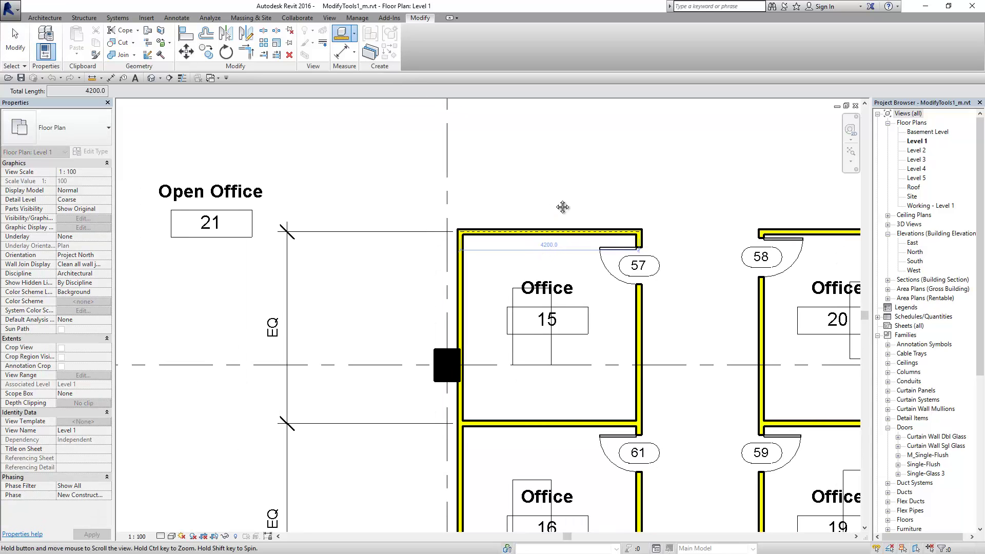
scroll(542, 230, down, 1)
key(Escape)
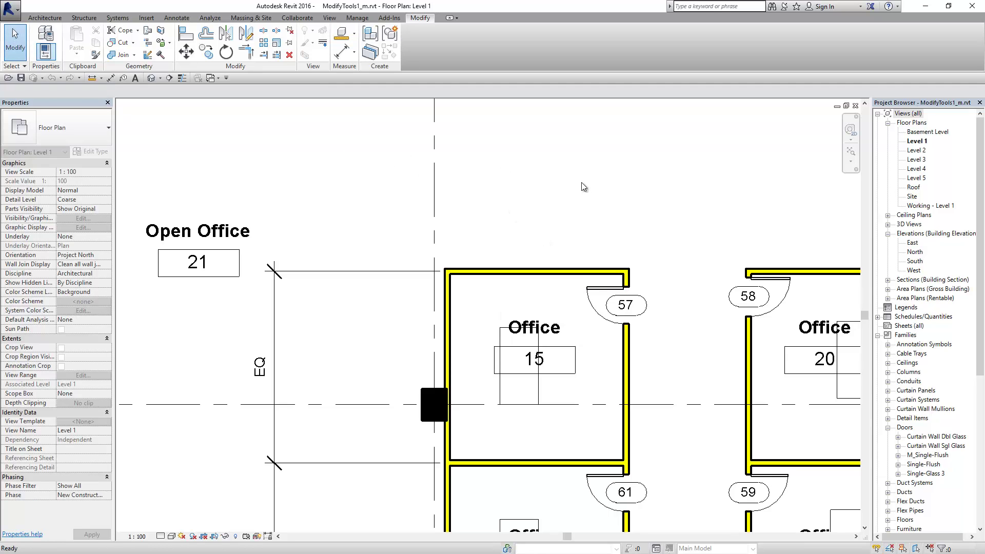
middle_drag(582, 185, 579, 212)
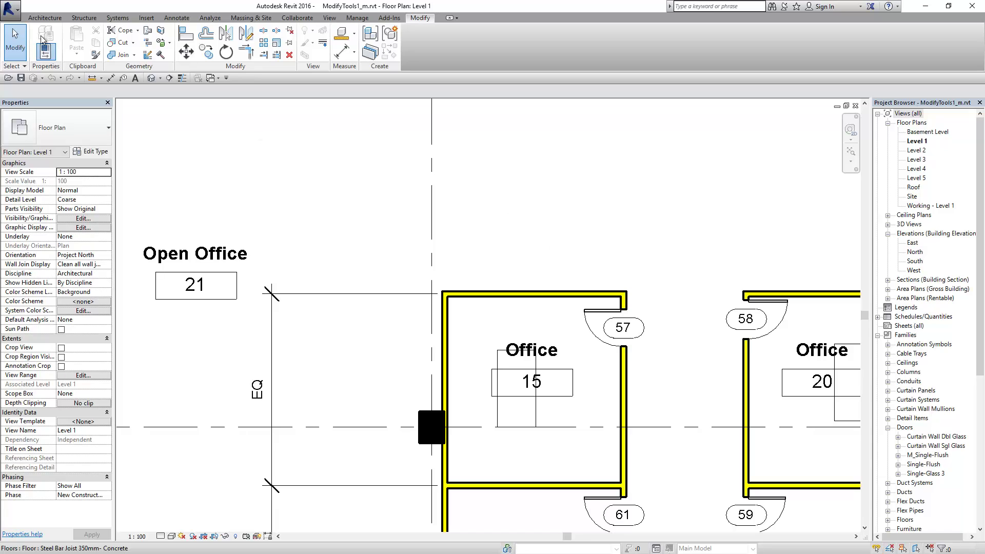
click(511, 295)
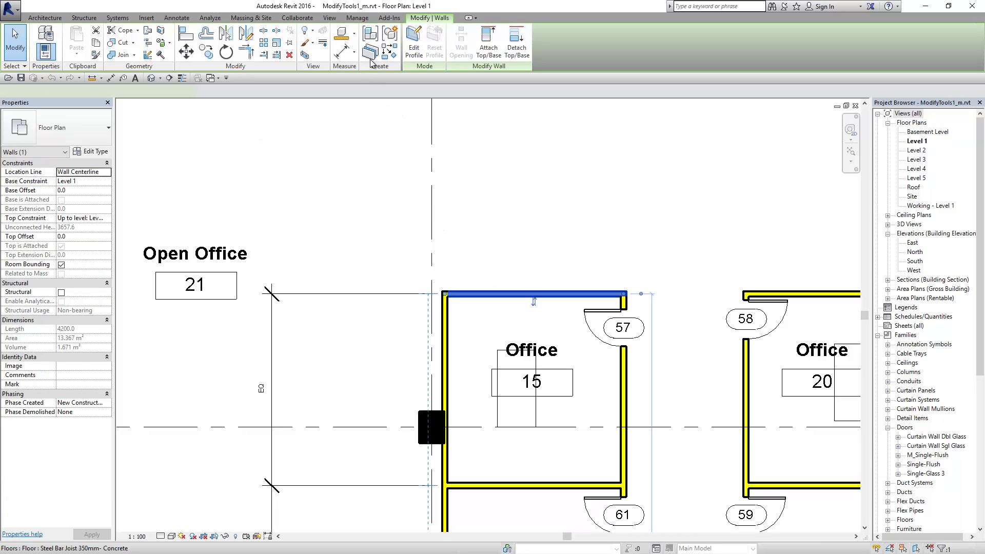
Draw a new 2400.0-long diagonal wall at 45° above the offices.
click(389, 58)
click(541, 219)
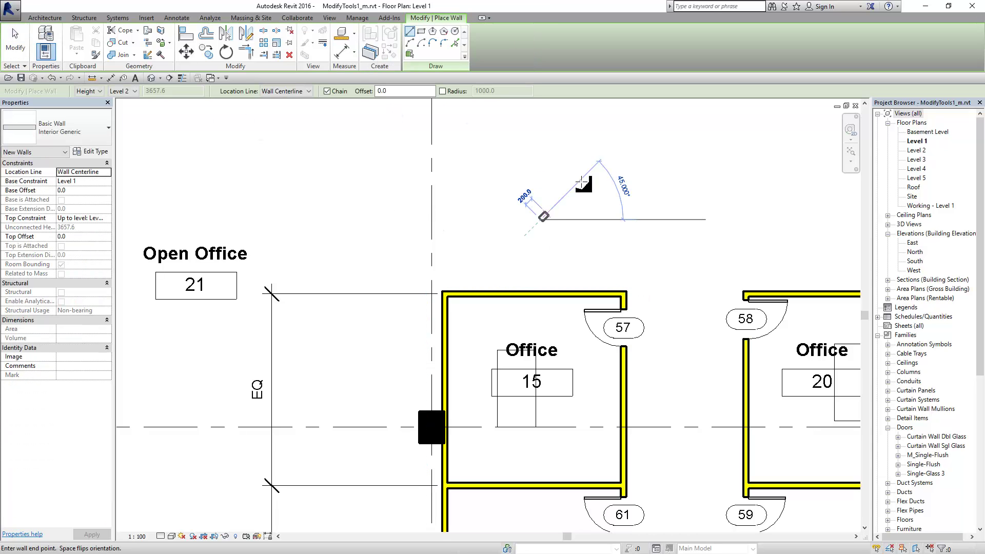
click(613, 147)
key(Escape)
key(Escape)
middle_drag(655, 193, 653, 217)
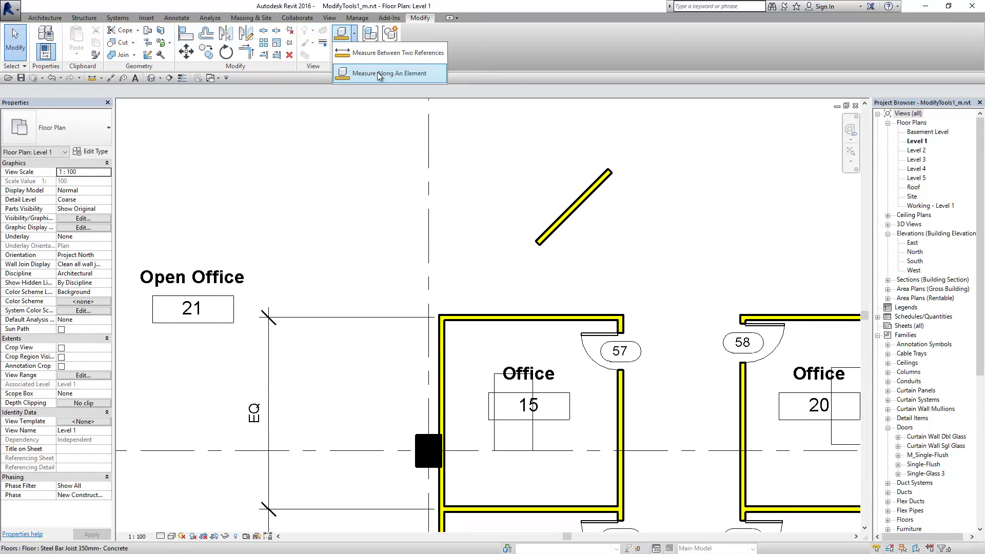
Measure the diagonal wall's length (2400.0), then switch to Measure Between Two References.
click(574, 206)
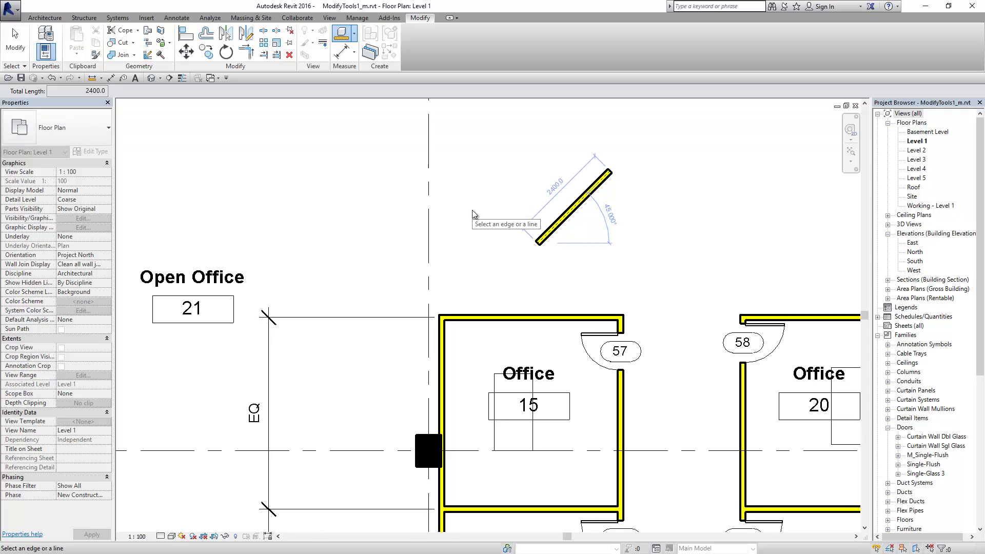
key(Escape)
click(354, 33)
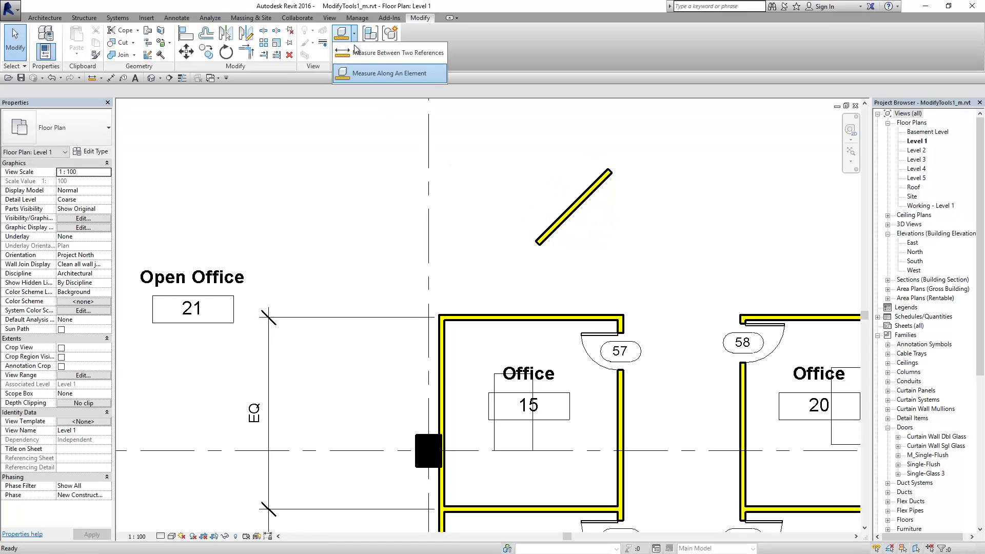
click(354, 51)
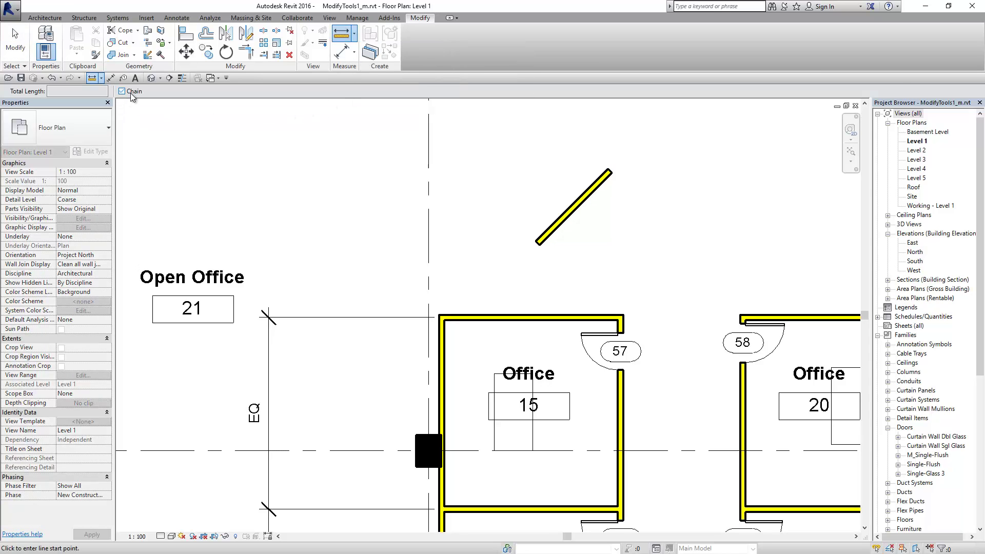
Chain-measure along the office 15 and 20 walls: 4325.0, 2747.7 and 4185.0.
middle_drag(493, 273, 356, 237)
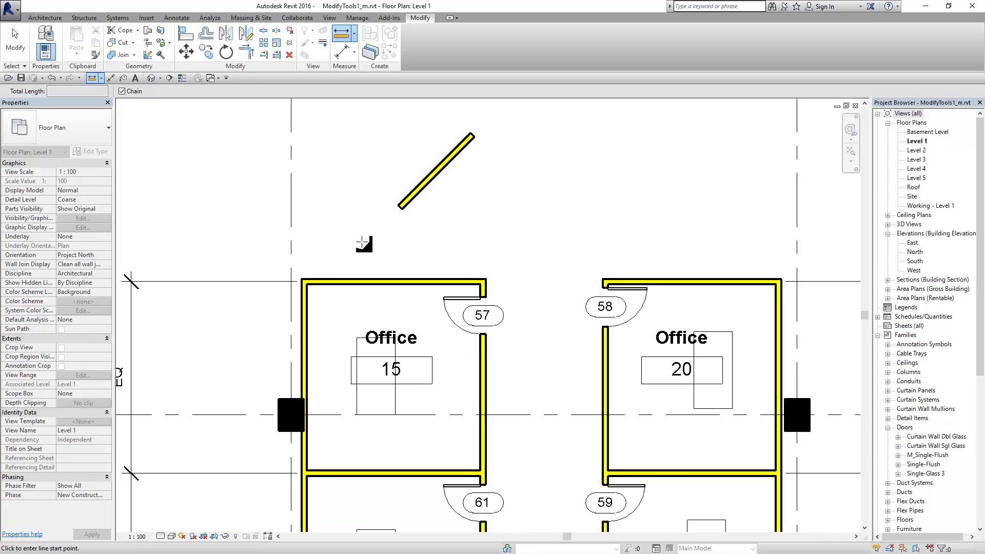
click(441, 171)
key(Escape)
scroll(307, 282, up, 2)
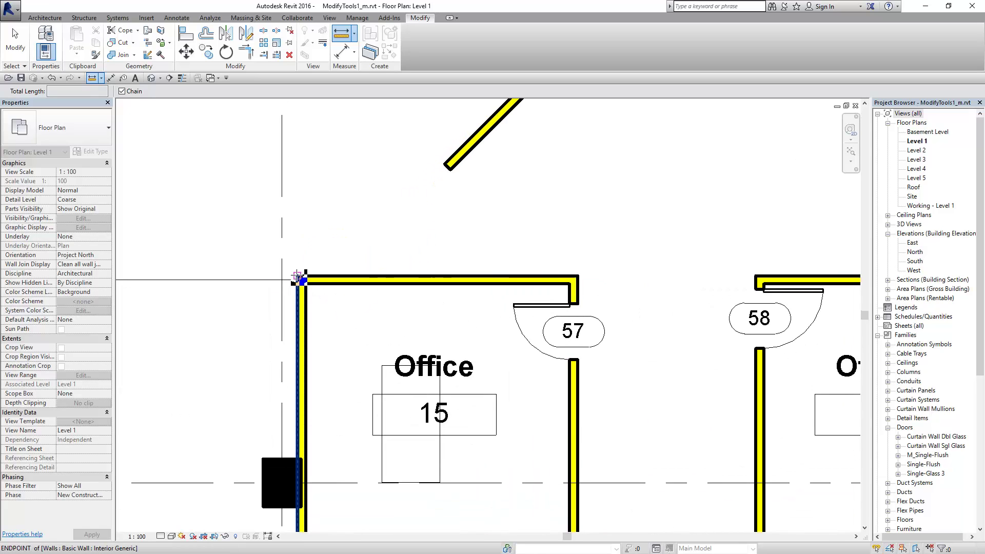
click(298, 278)
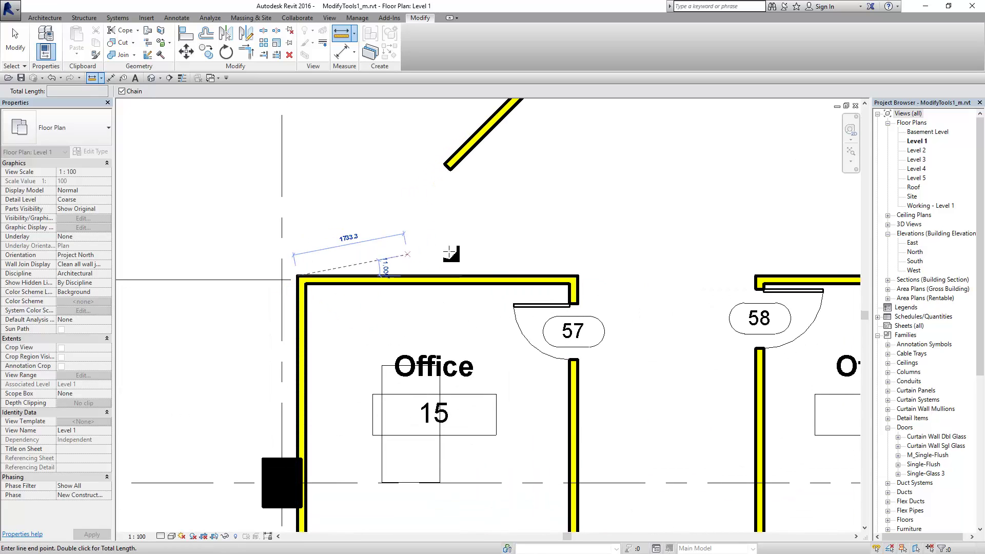
click(577, 277)
click(756, 278)
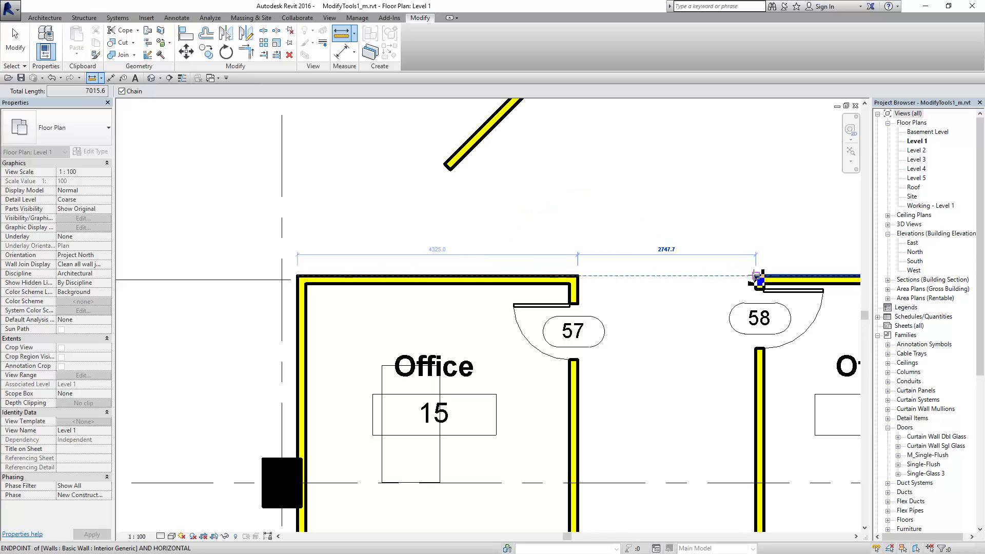
scroll(414, 288, down, 2)
scroll(627, 287, up, 1)
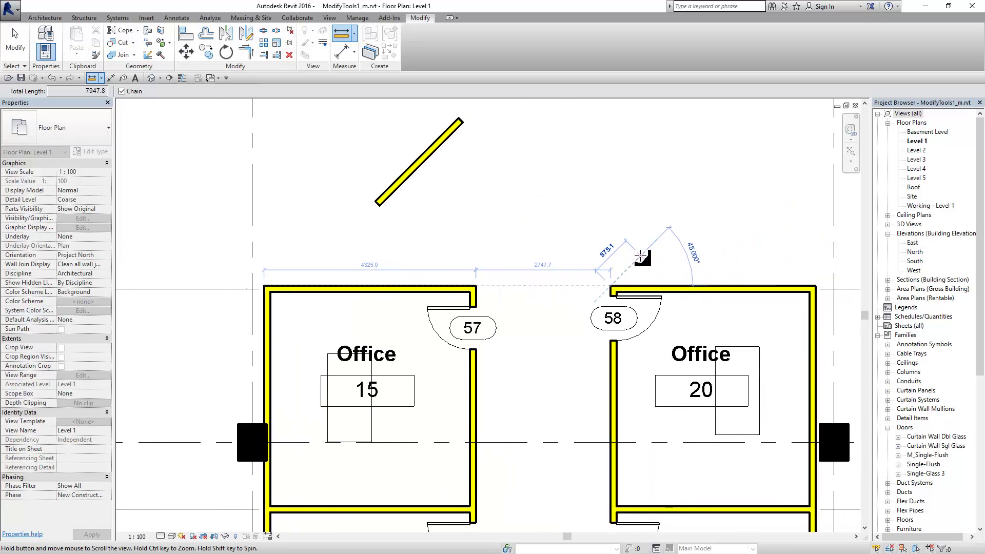
click(815, 287)
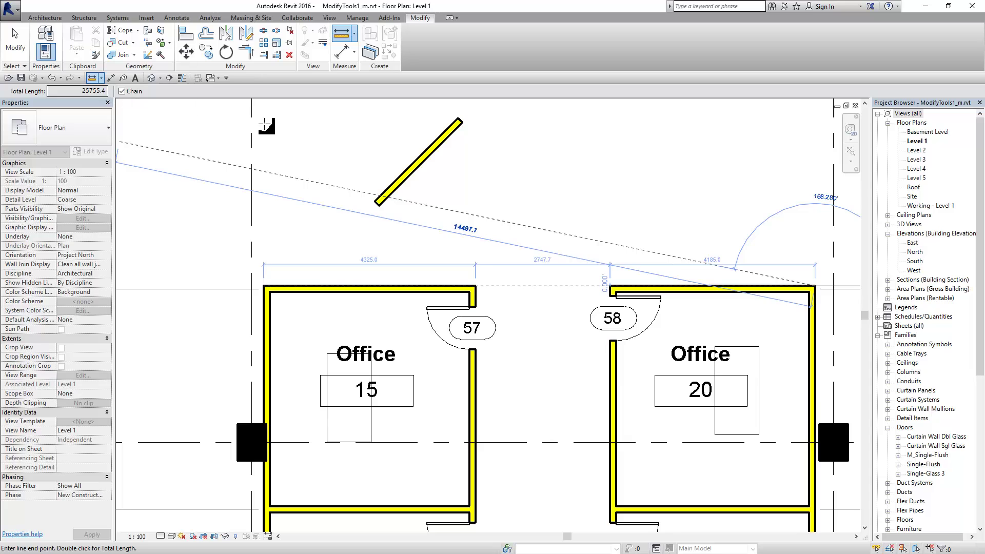
Extend the chain past offices 61 and 59 (4239.2, 1986.4, 1412.8), then clear it.
scroll(738, 313, down, 1)
middle_drag(738, 312, 465, 269)
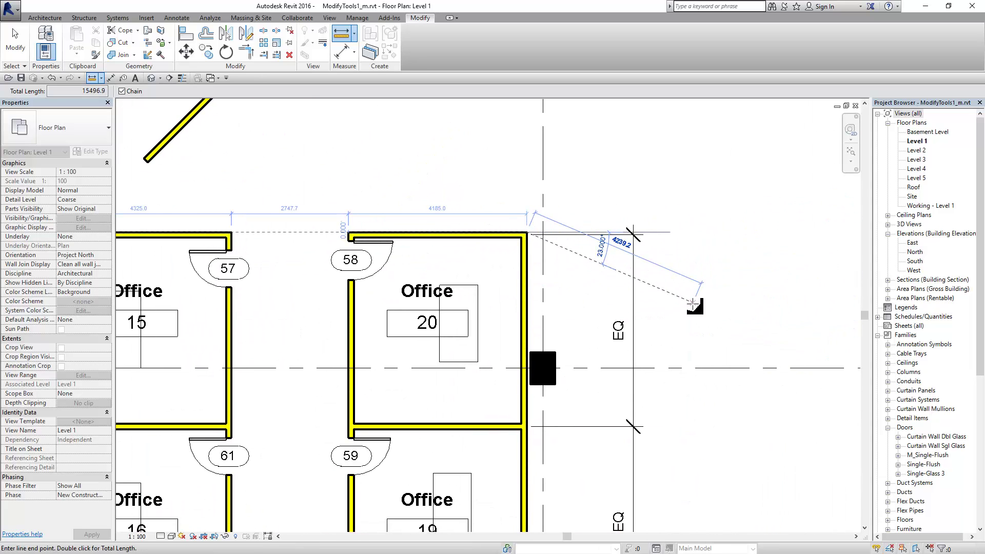
click(693, 303)
click(800, 218)
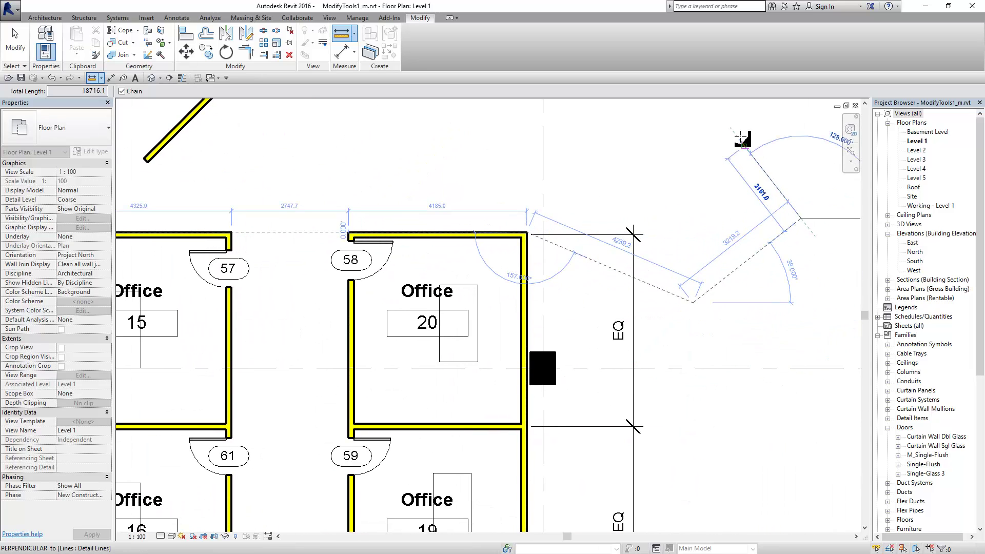
click(731, 130)
click(650, 153)
click(596, 125)
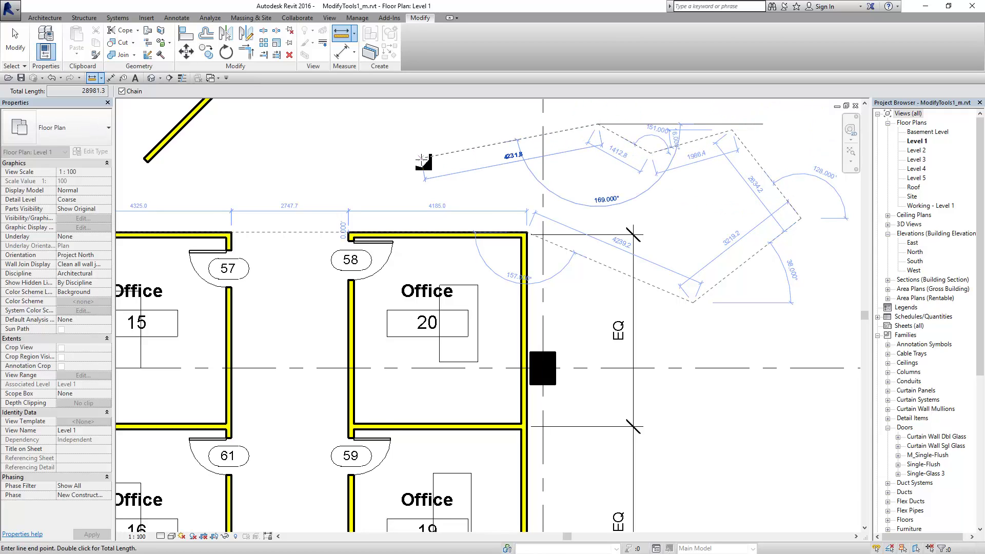
scroll(422, 160, down, 1)
scroll(423, 164, down, 1)
key(Escape)
scroll(461, 167, down, 1)
key(Escape)
middle_drag(497, 171, 588, 216)
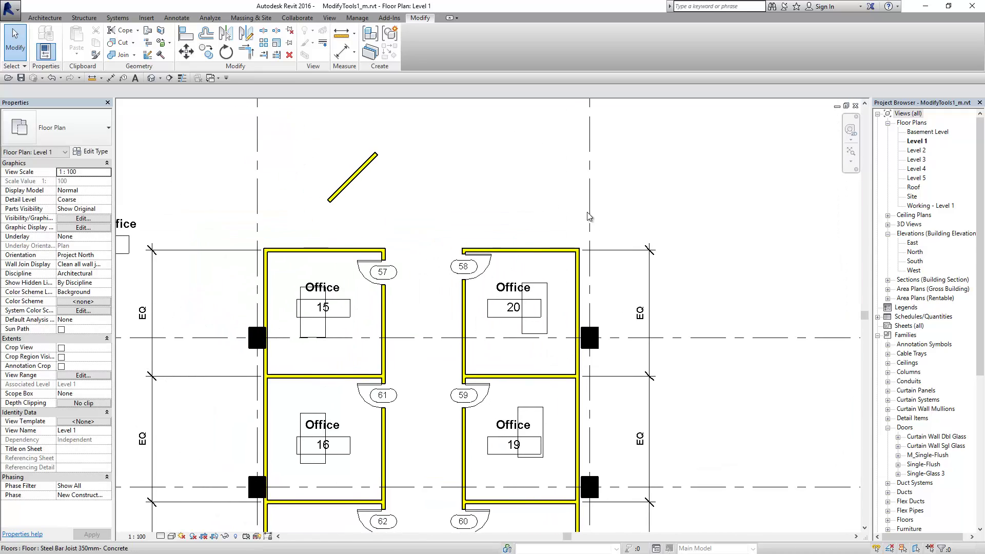
click(355, 35)
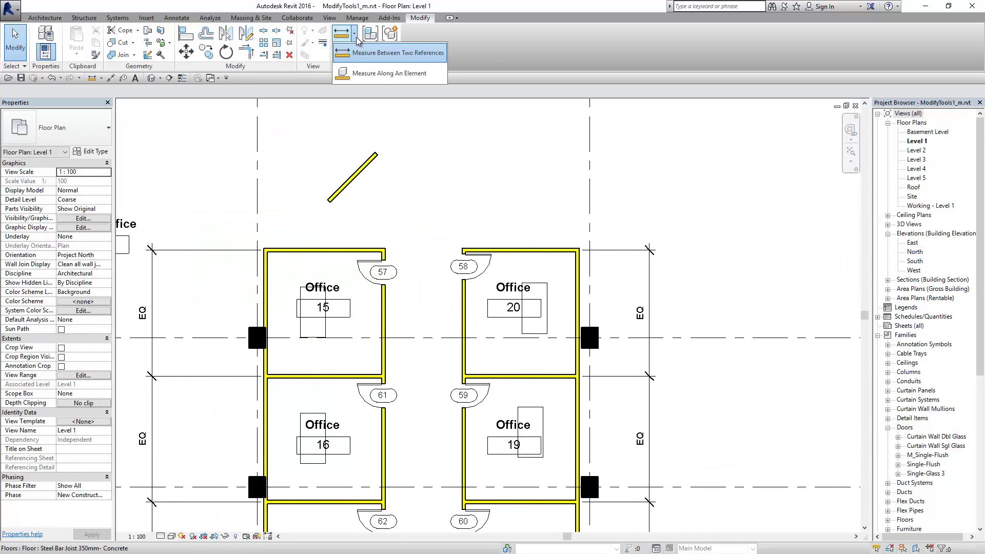
Close the measuring methods list and nudge the office plan down slightly.
key(Escape)
middle_drag(505, 145, 511, 166)
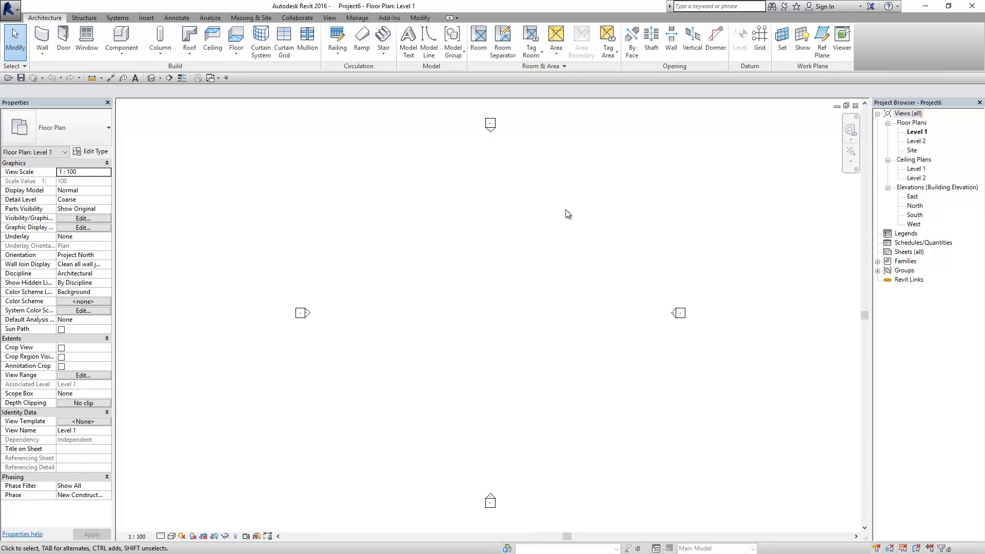
Draw a 10500.0-long wall in the Level 1 plan.
click(42, 37)
click(497, 300)
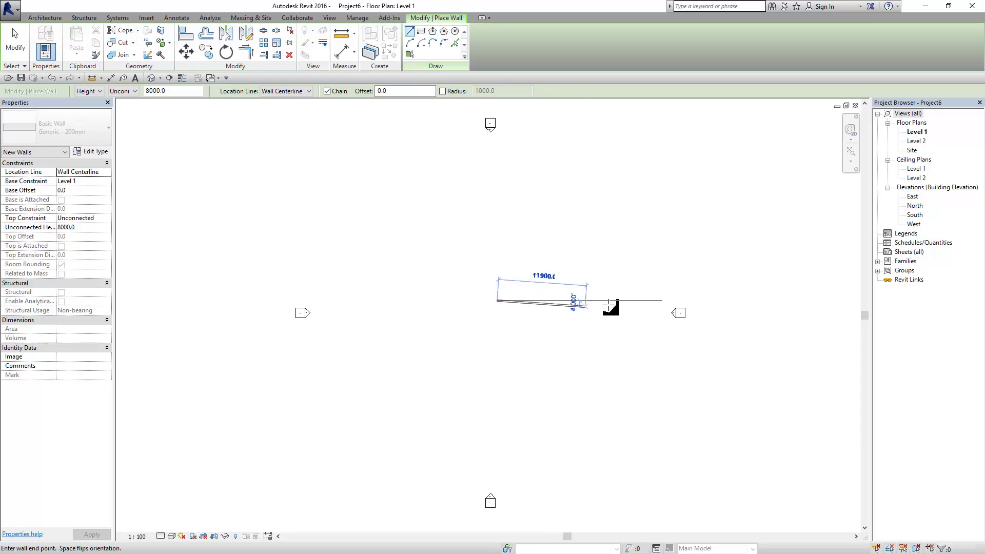
click(575, 300)
scroll(575, 300, up, 2)
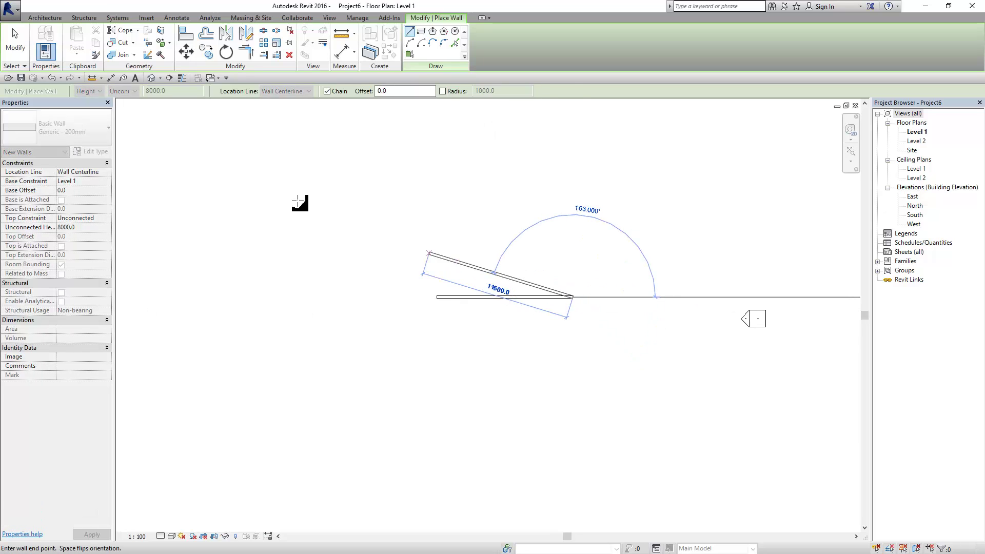
click(15, 33)
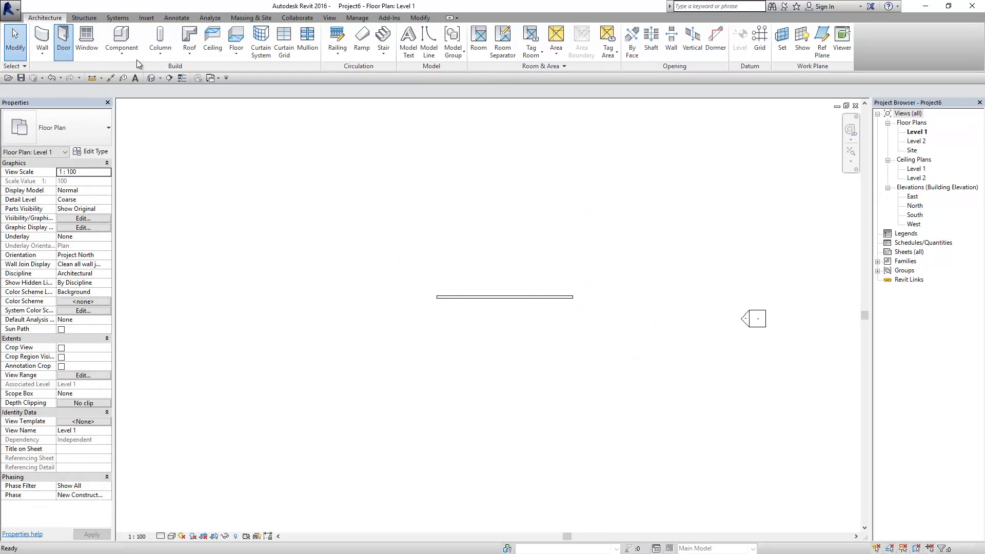
Place an M_Single-Flush door and an M_Fixed window in the wall.
click(70, 41)
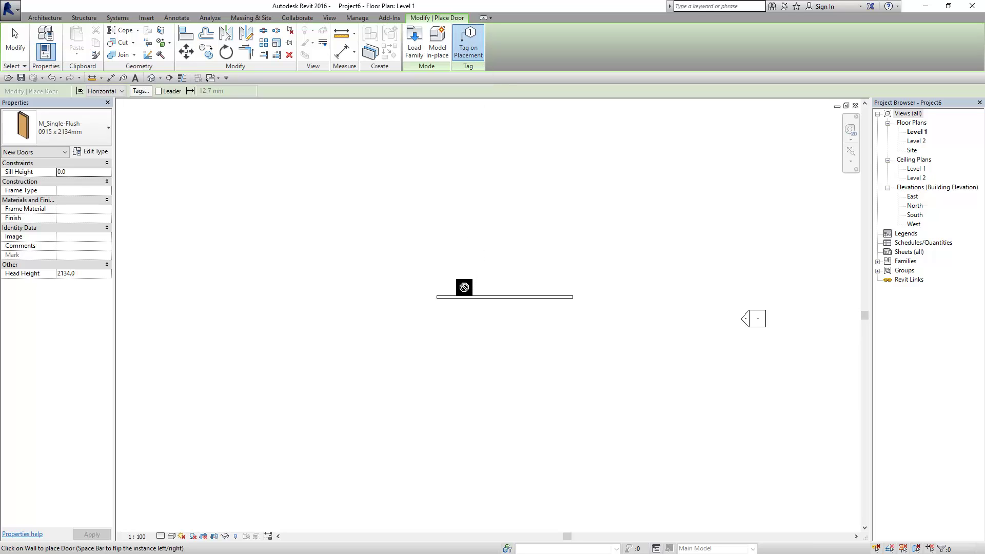
click(15, 33)
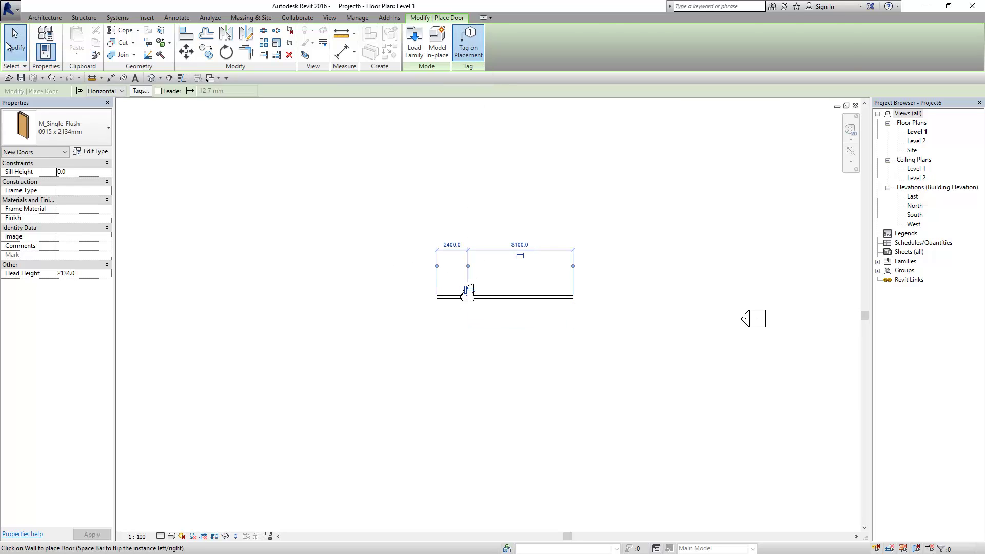
click(86, 47)
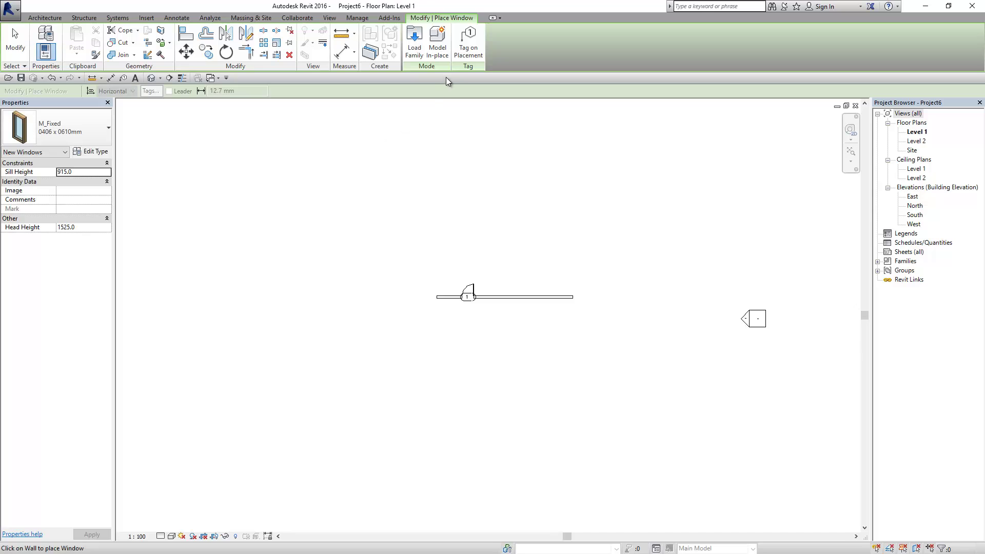
scroll(504, 276, up, 1)
scroll(504, 276, up, 1)
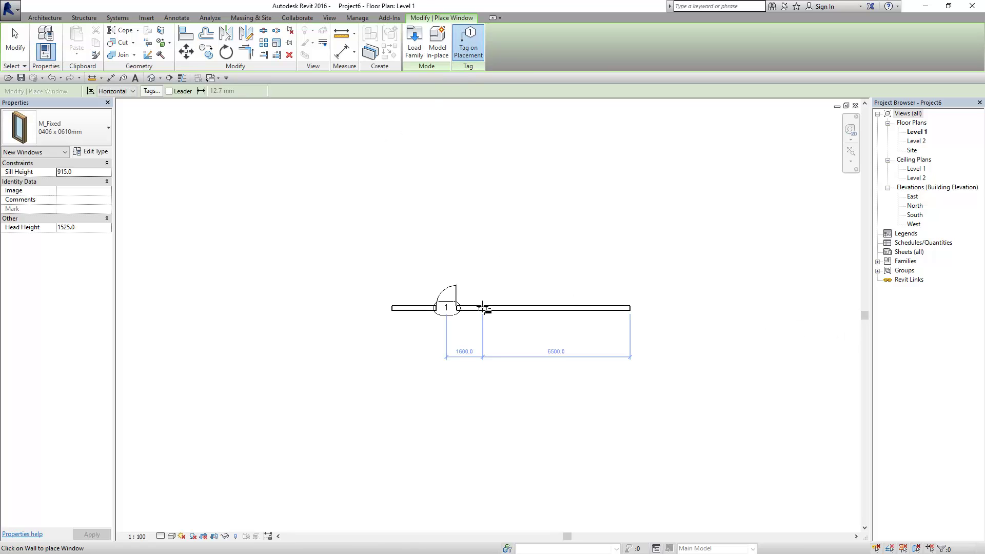
scroll(492, 277, up, 1)
scroll(487, 274, up, 1)
click(15, 33)
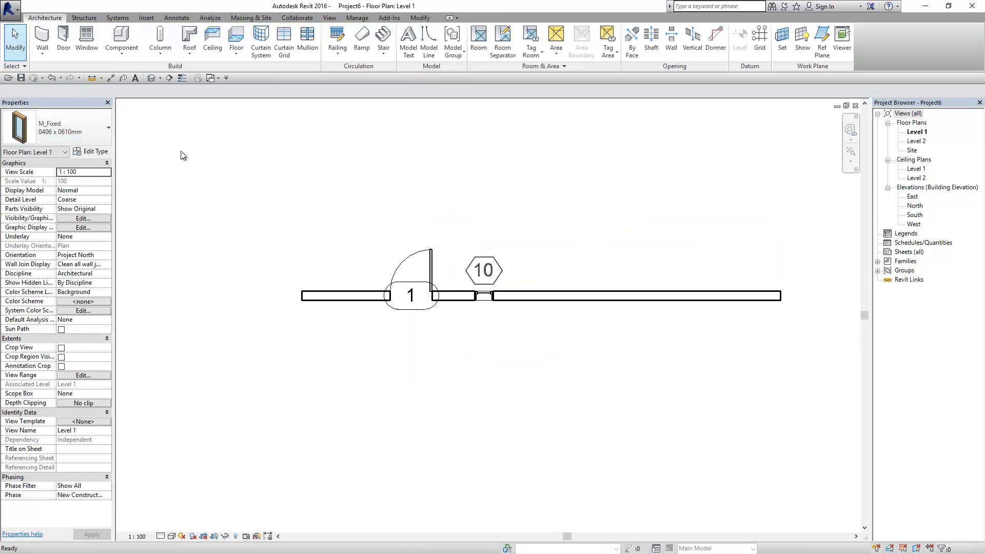
Window-select the wall, door, window and tags, and list them in the Filter dialog.
scroll(241, 177, down, 2)
mouse_move(245, 179)
mouse_down()
mouse_move(473, 275)
mouse_move(652, 301)
mouse_up()
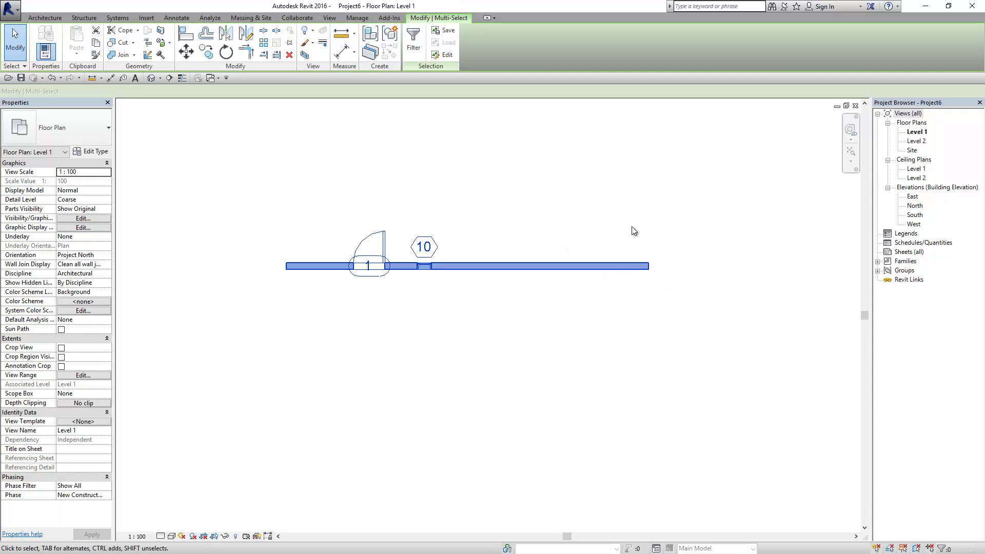
click(412, 42)
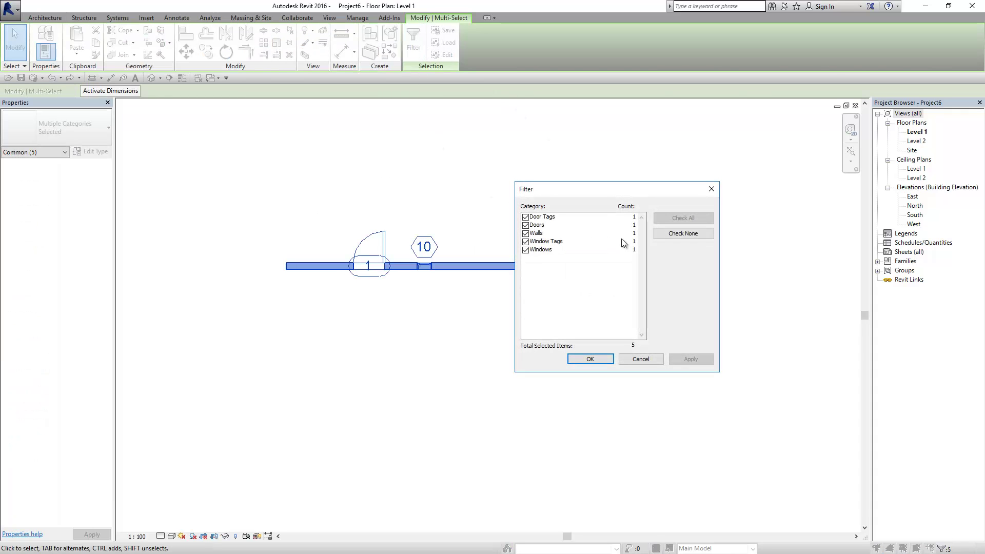
Cancel the Filter dialog, deselect everything, and zoom in to centre the wall.
click(647, 357)
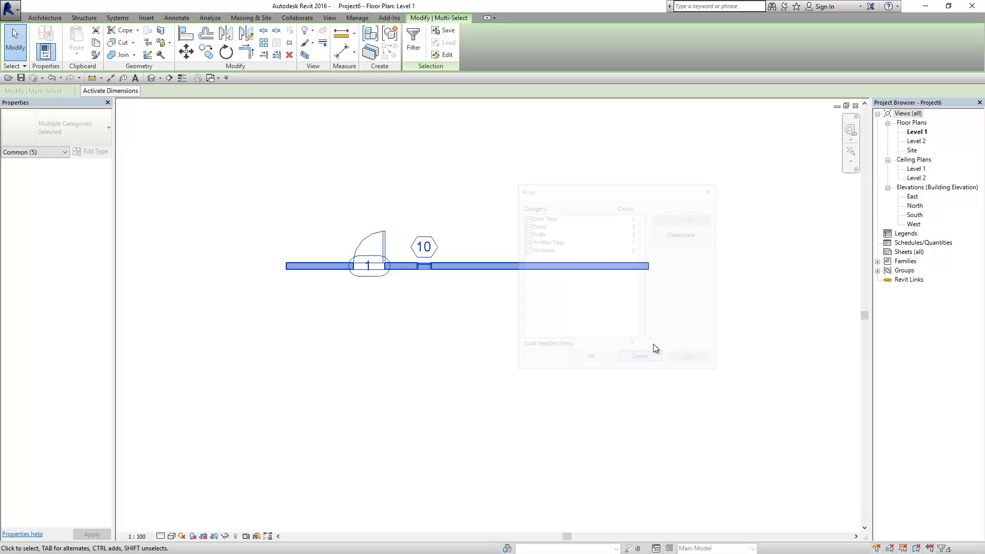
click(597, 366)
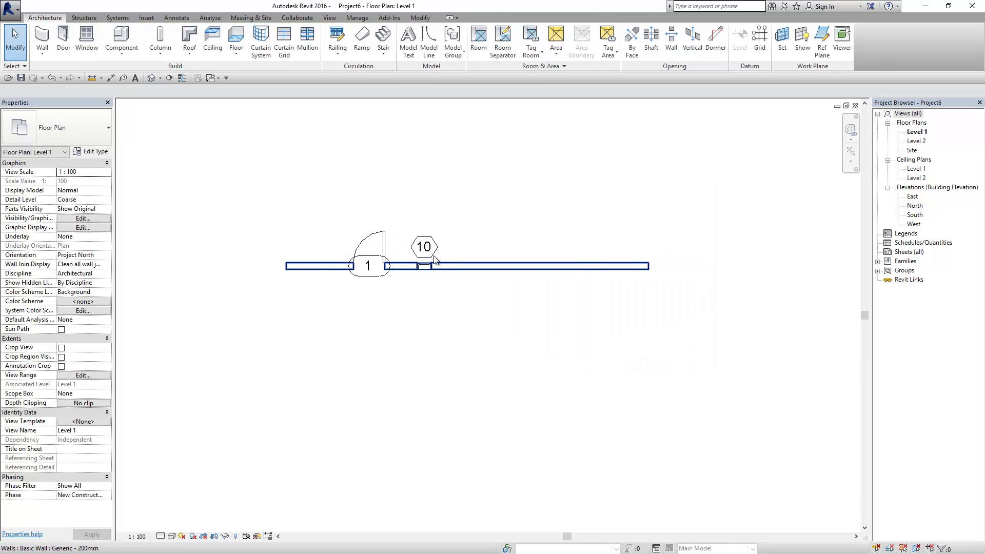
scroll(528, 208, up, 2)
middle_drag(527, 208, 612, 227)
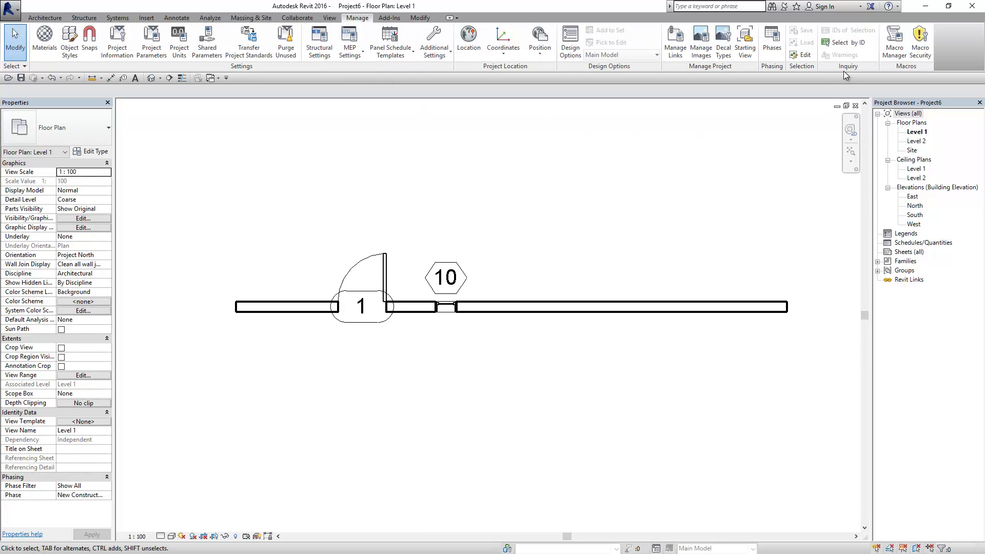
Show the selected wall's element ID with Manage > IDs of Selection.
click(583, 300)
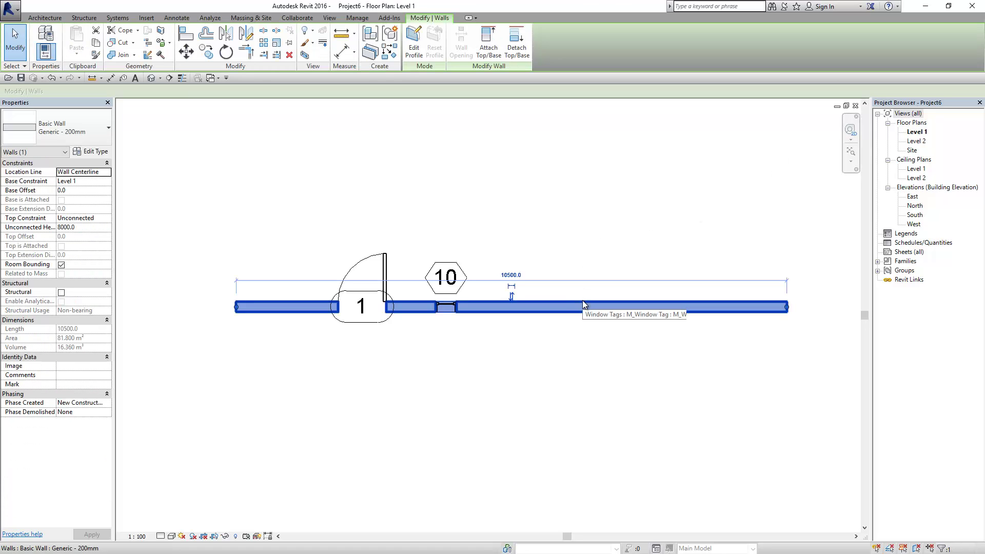
click(357, 17)
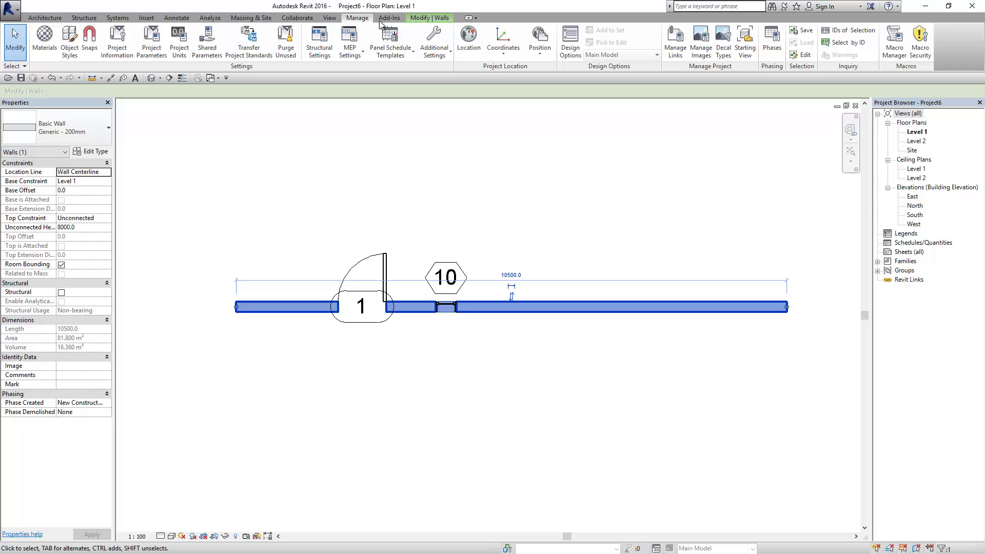
click(852, 32)
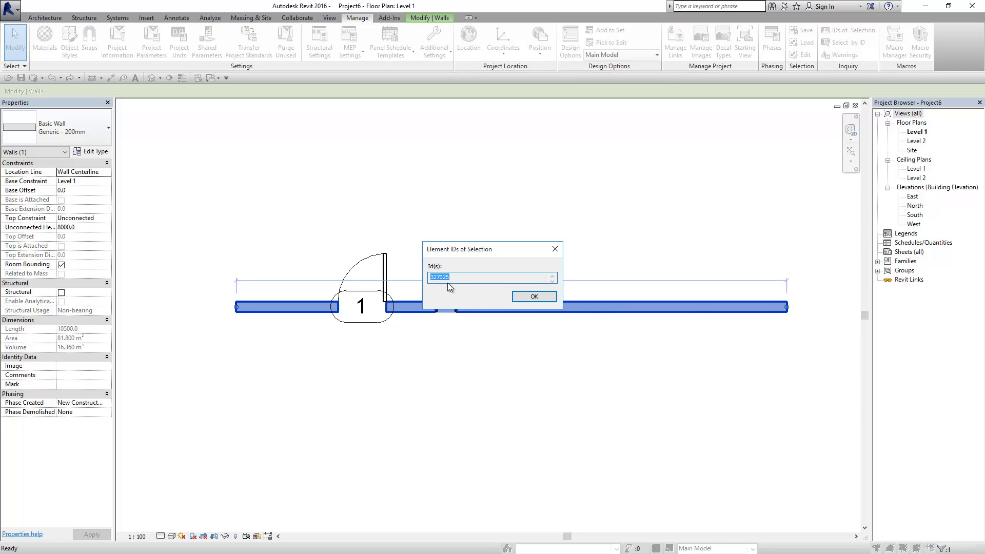
click(523, 296)
click(562, 251)
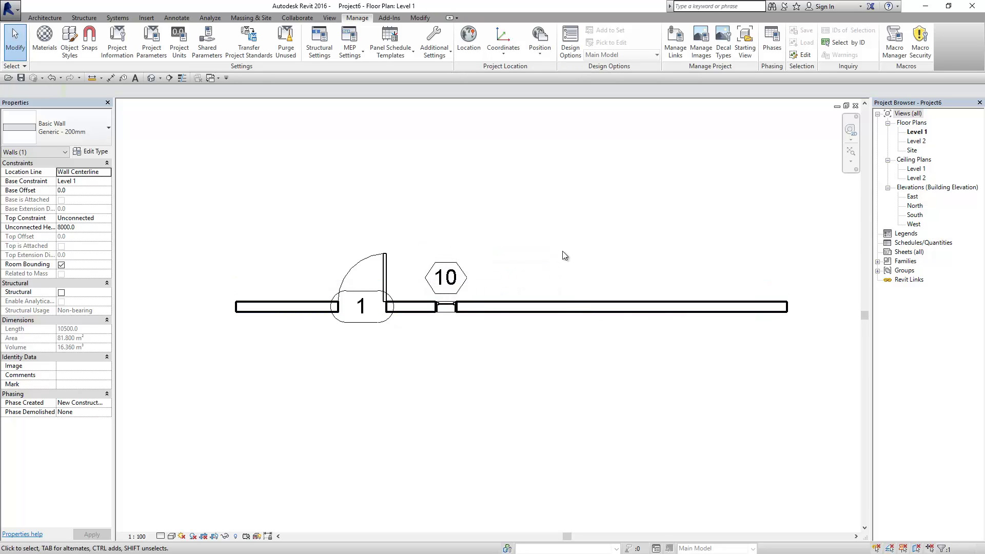
Window-select the wall, door and window, list their IDs, and copy ID 327066.
scroll(548, 257, down, 1)
drag(519, 238, 390, 286)
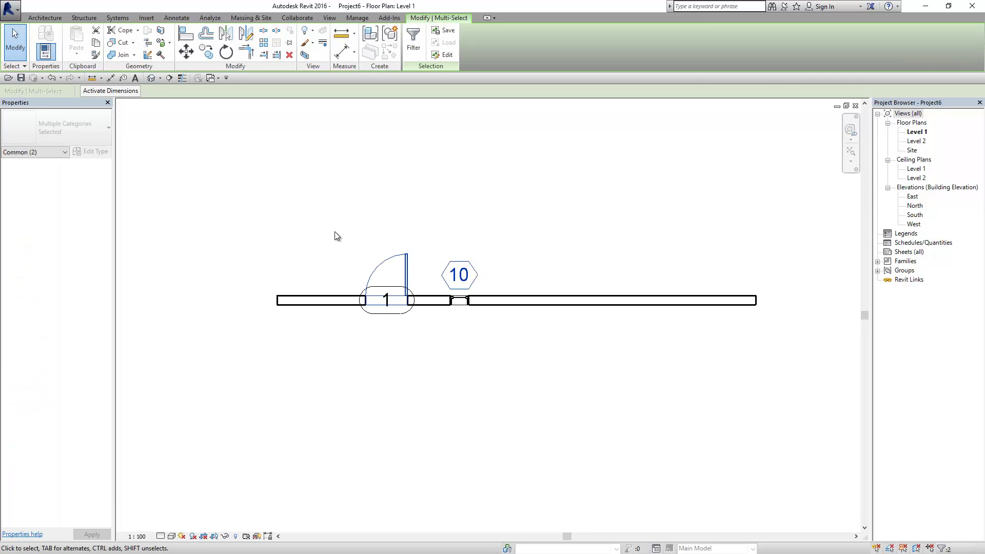
mouse_move(337, 227)
mouse_down()
mouse_move(516, 336)
mouse_move(517, 314)
mouse_up()
click(358, 18)
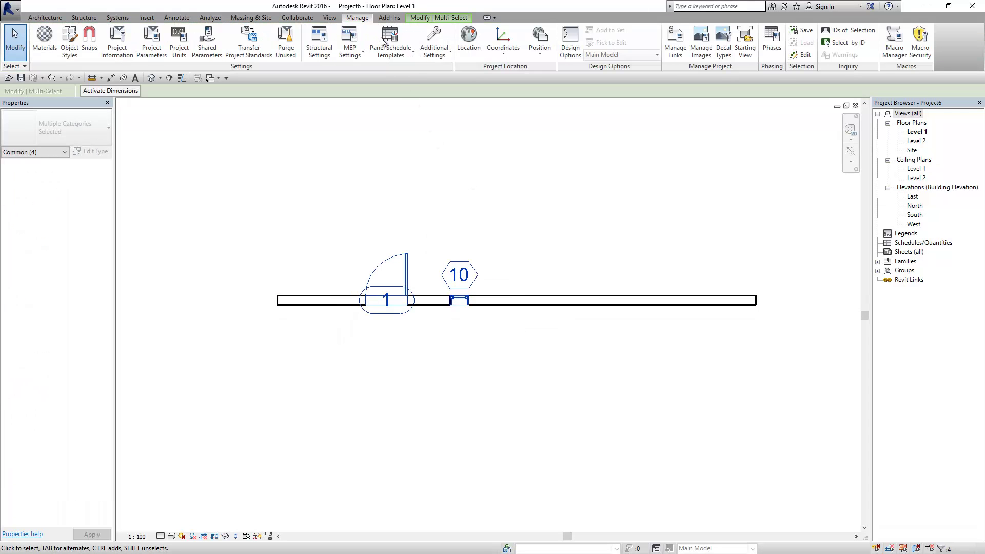
click(844, 32)
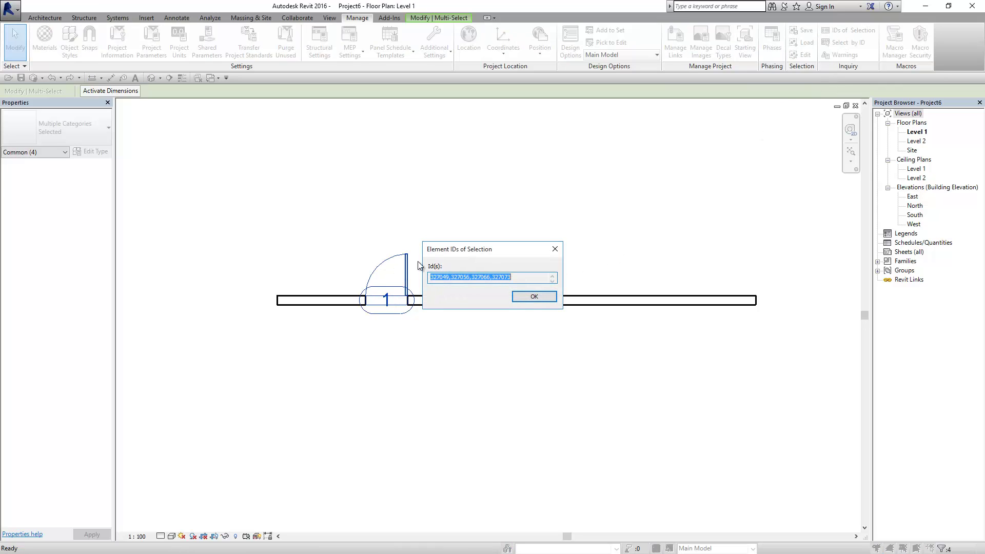
click(480, 278)
right_click(481, 277)
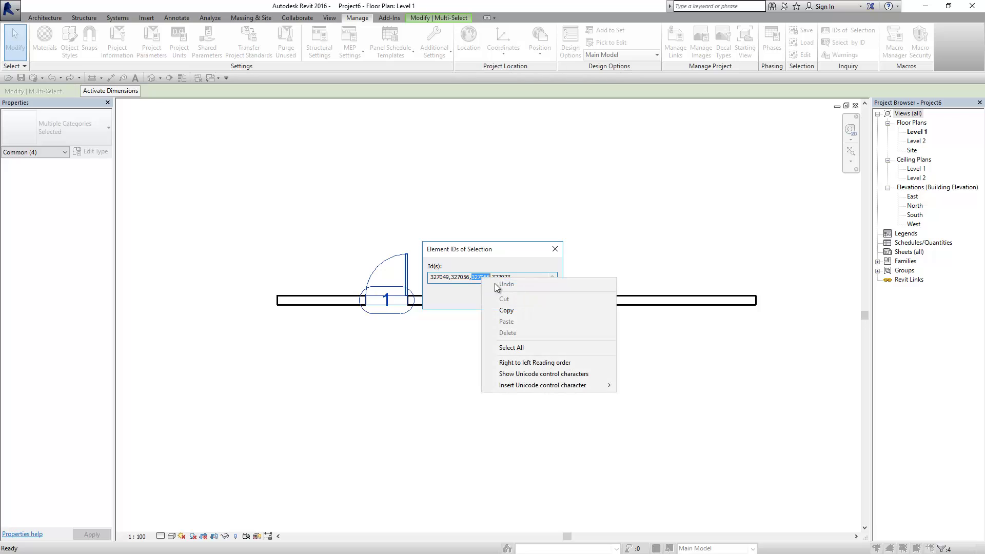
click(519, 308)
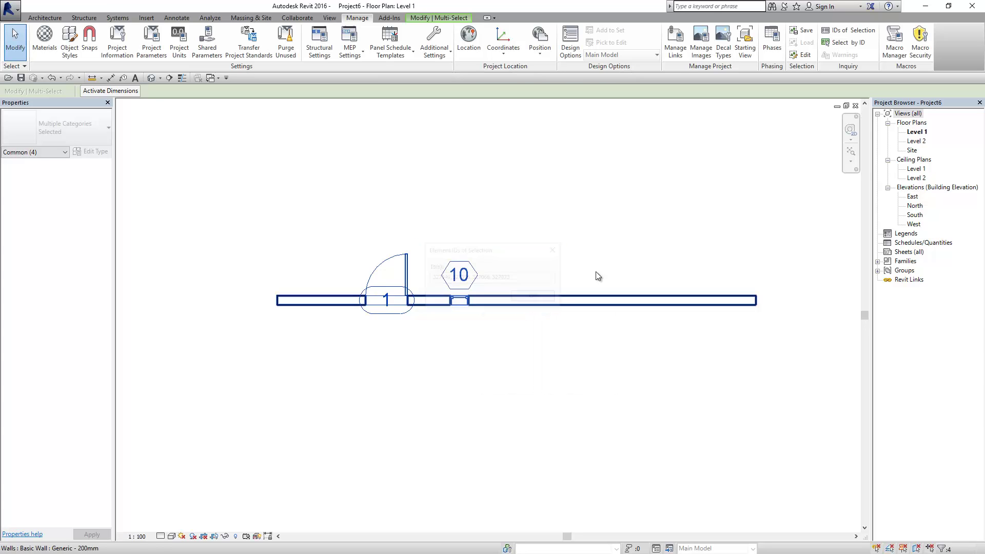
click(635, 256)
mouse_move(702, 232)
middle_down()
mouse_move(685, 261)
mouse_move(676, 257)
middle_up()
scroll(676, 258, down, 2)
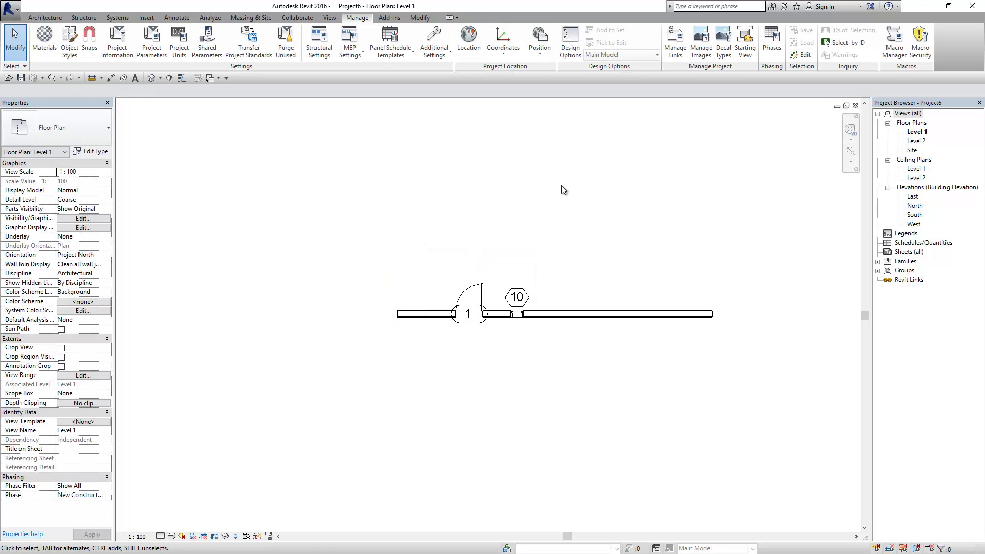
Use Select by ID with pasted ID 327066 to show and select the window.
click(850, 43)
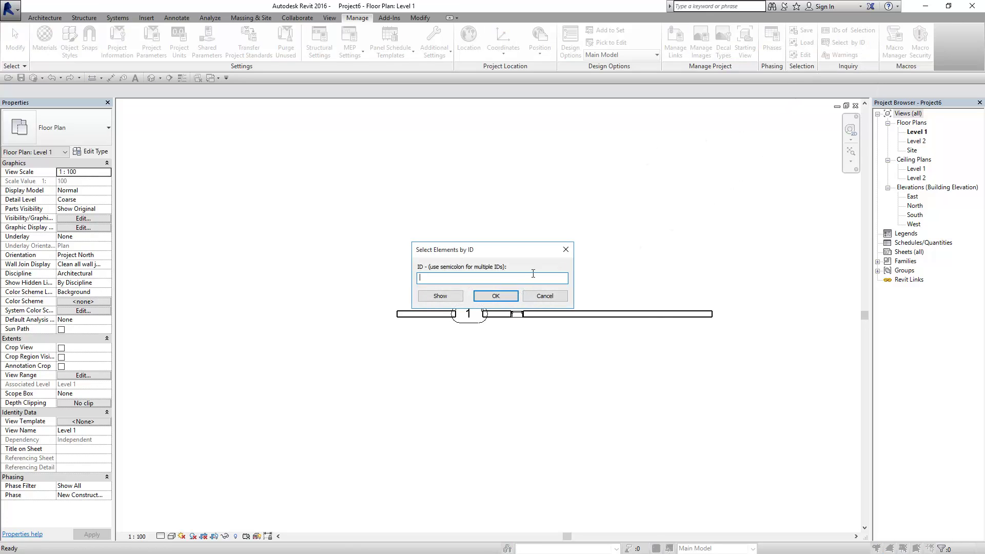
right_click(534, 277)
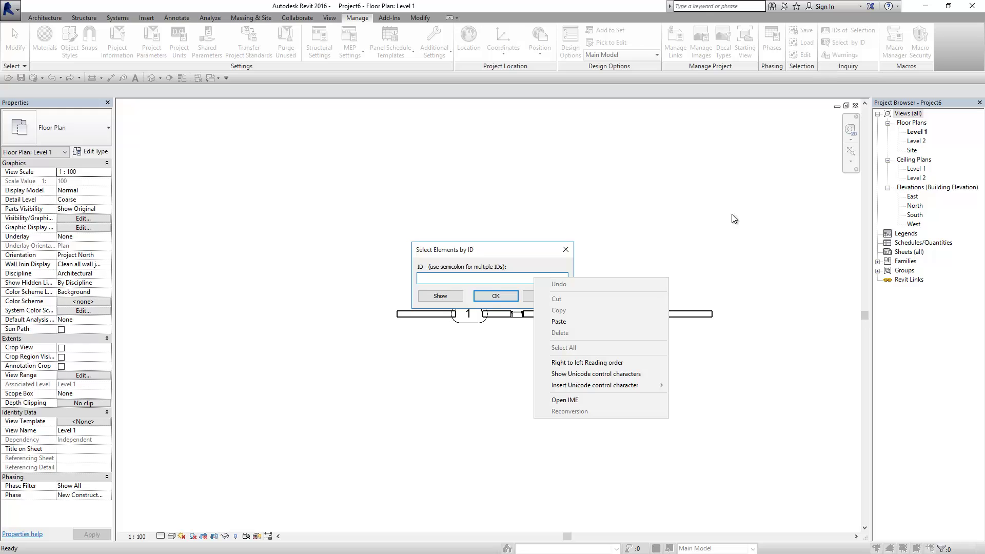
click(596, 322)
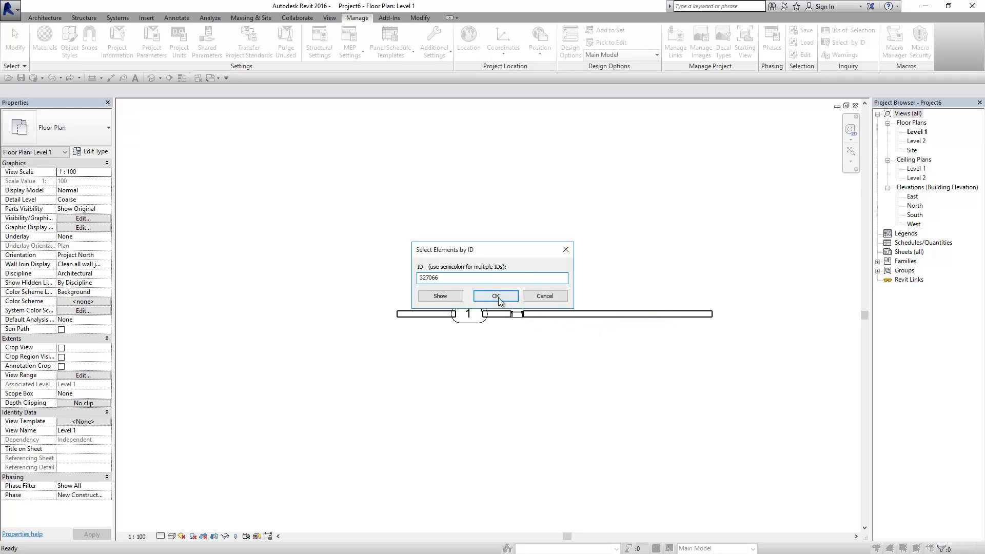
click(453, 296)
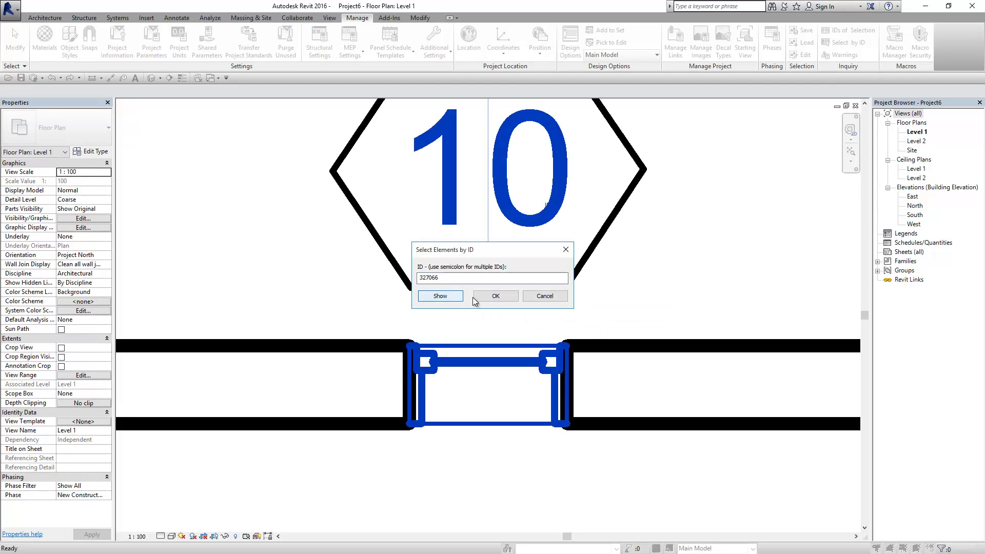
click(486, 296)
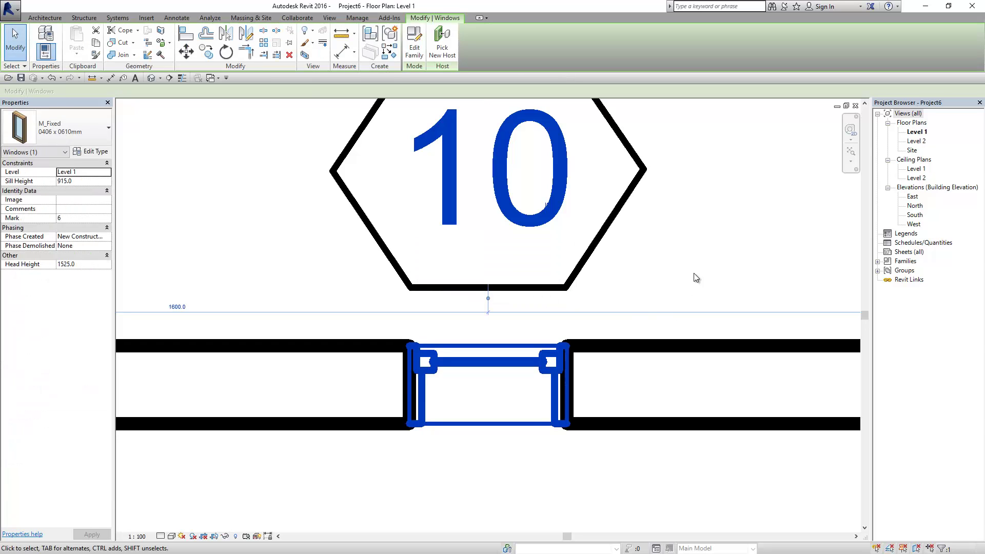
Deselect the window, then zoom out and pan to an overview of the wall.
click(710, 252)
scroll(710, 251, down, 3)
scroll(710, 252, down, 1)
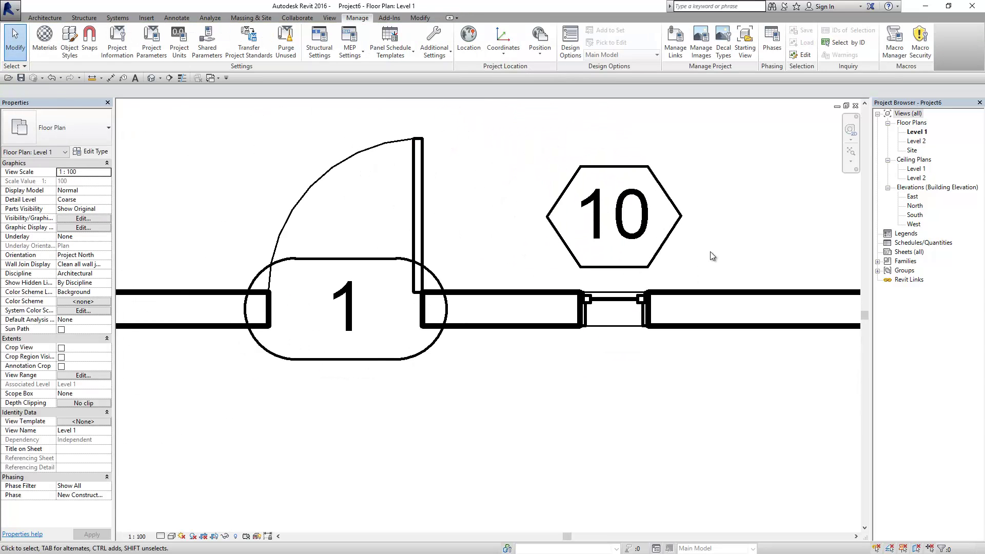
scroll(750, 242, down, 1)
scroll(750, 247, down, 1)
scroll(722, 269, down, 1)
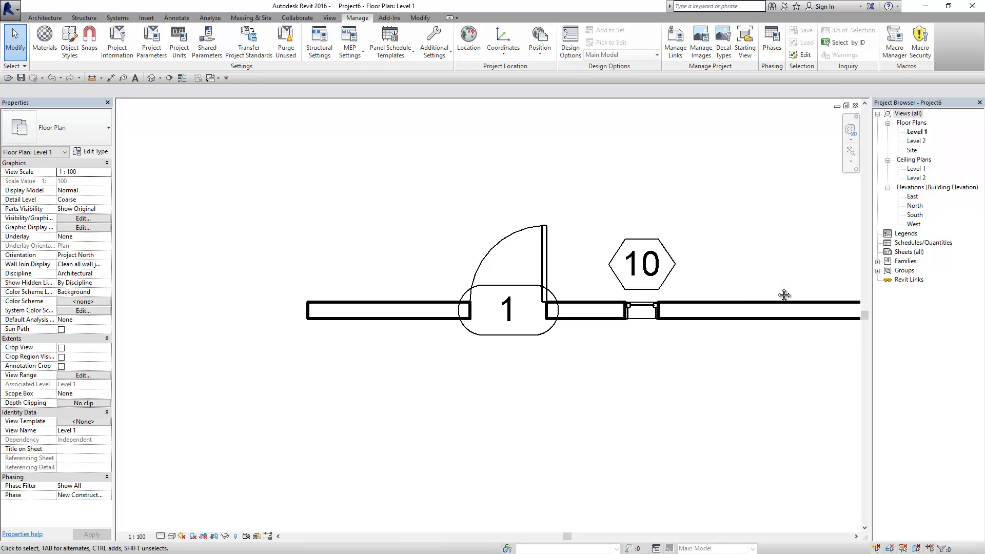
middle_drag(784, 295, 693, 311)
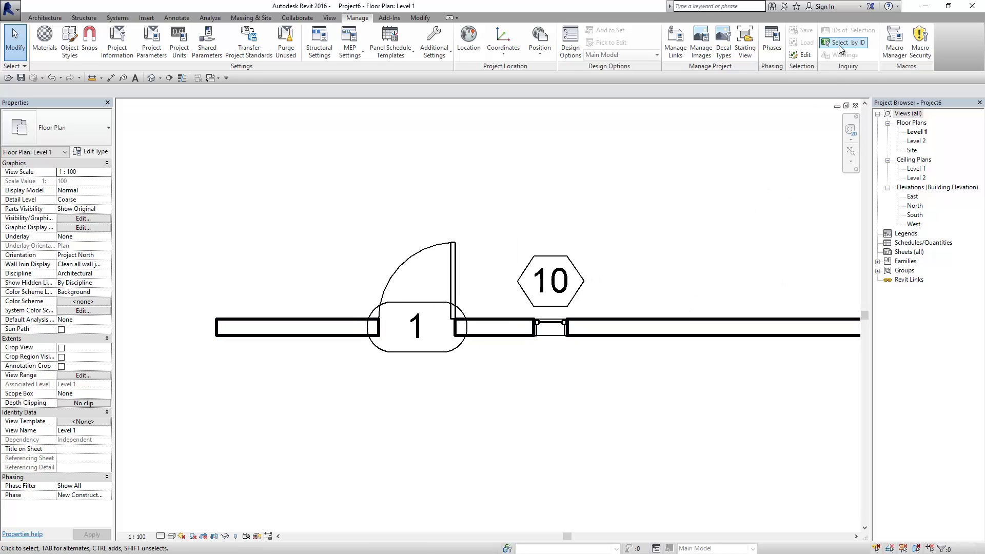
scroll(731, 229, down, 1)
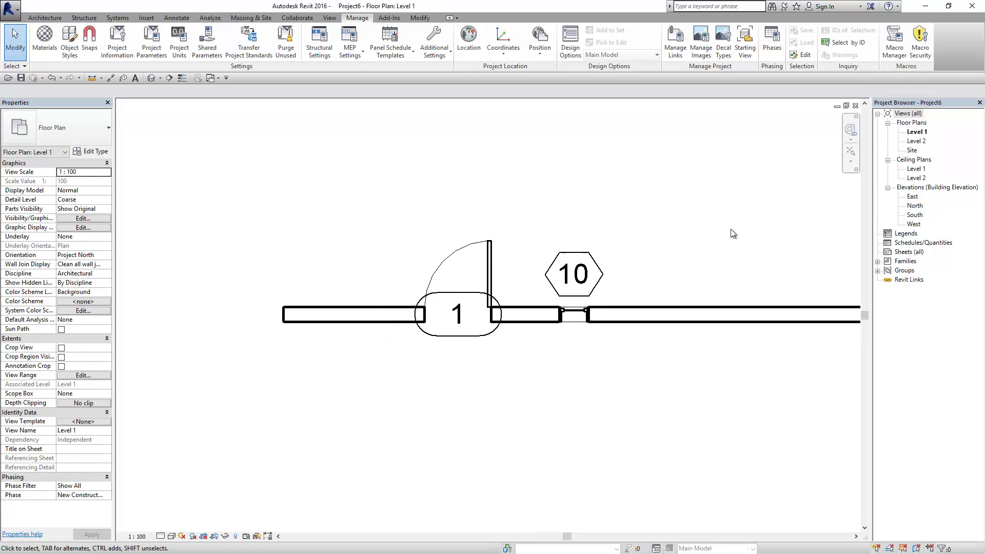
scroll(730, 229, down, 1)
middle_drag(739, 245, 601, 281)
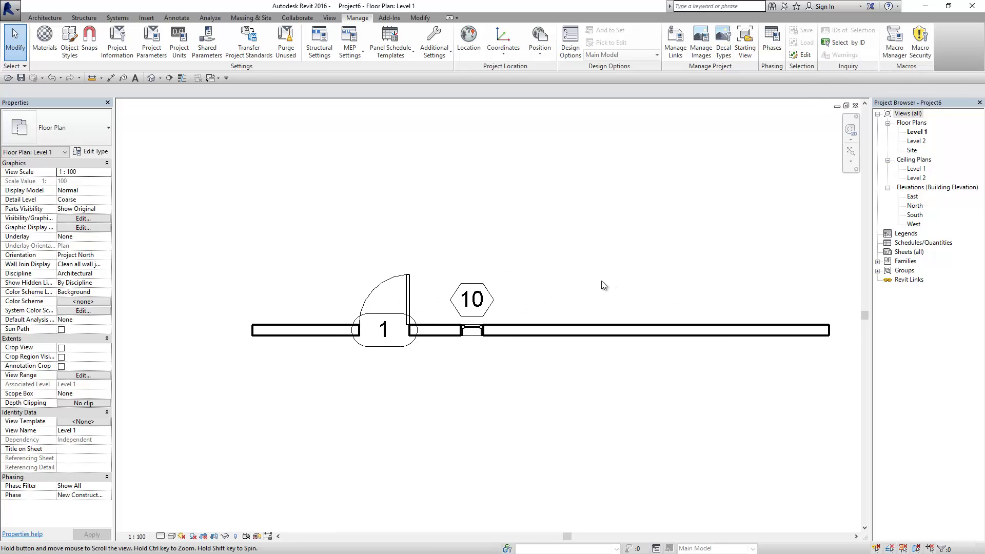
scroll(601, 281, down, 1)
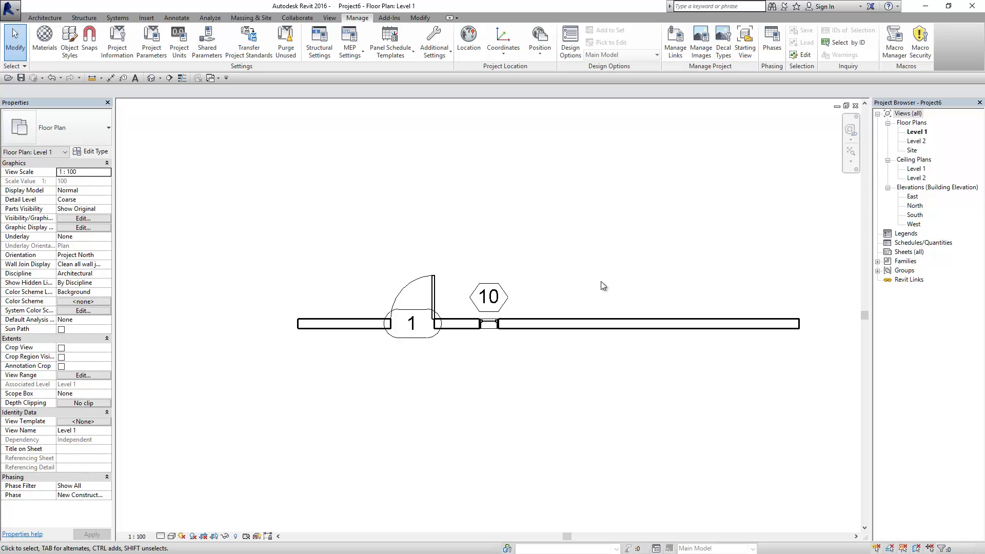
Draw a second wall along the existing wall's right part so the two walls overlap.
click(45, 17)
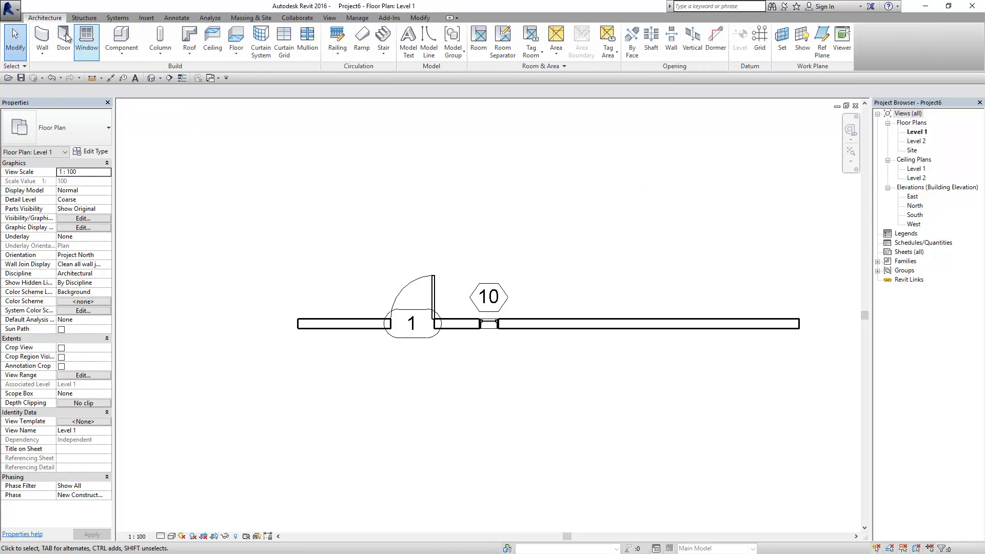
click(42, 35)
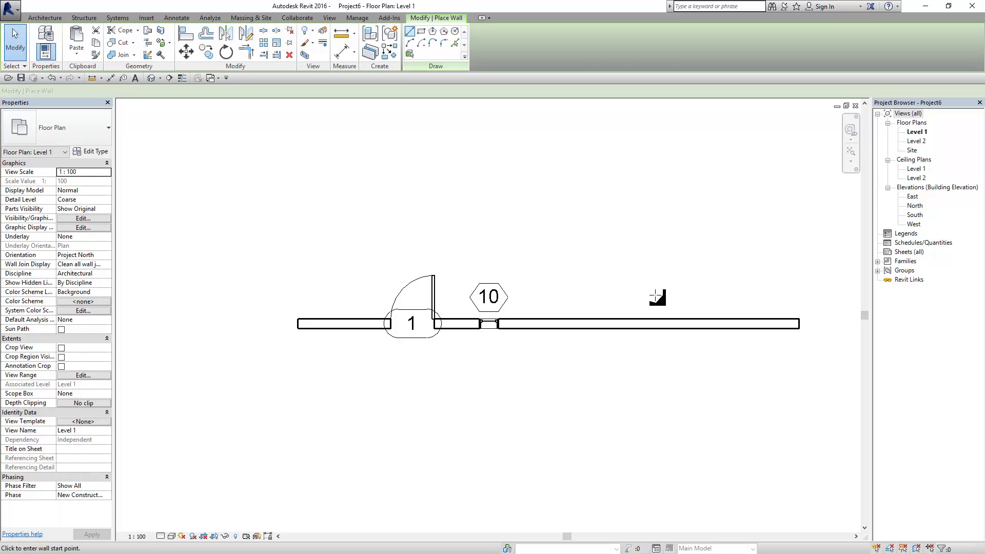
click(575, 324)
click(775, 323)
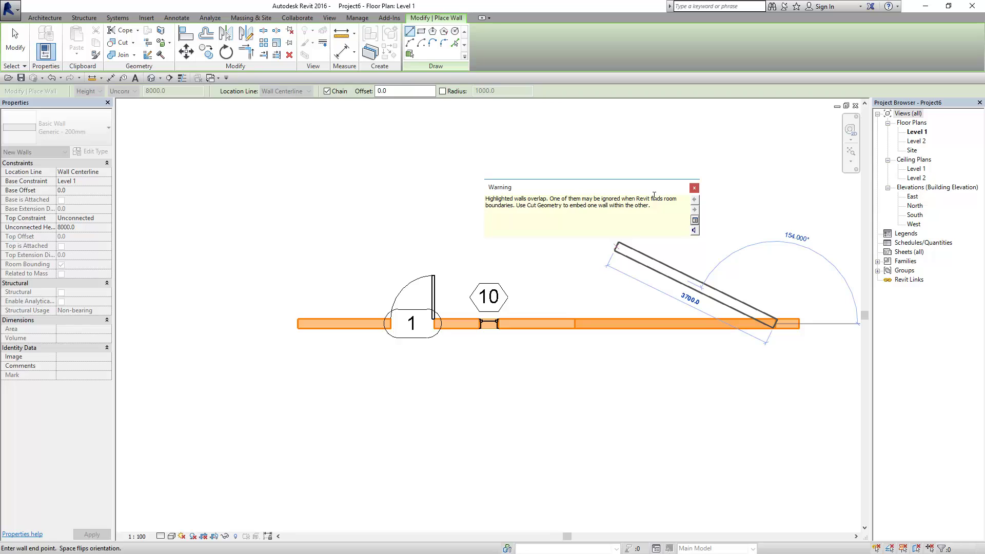
click(15, 41)
scroll(584, 278, down, 2)
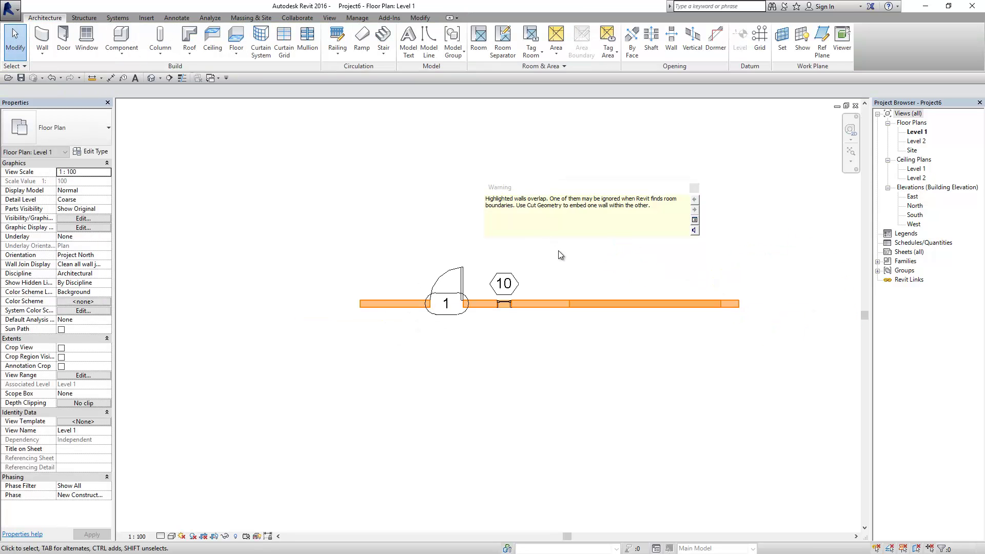
scroll(610, 285, up, 1)
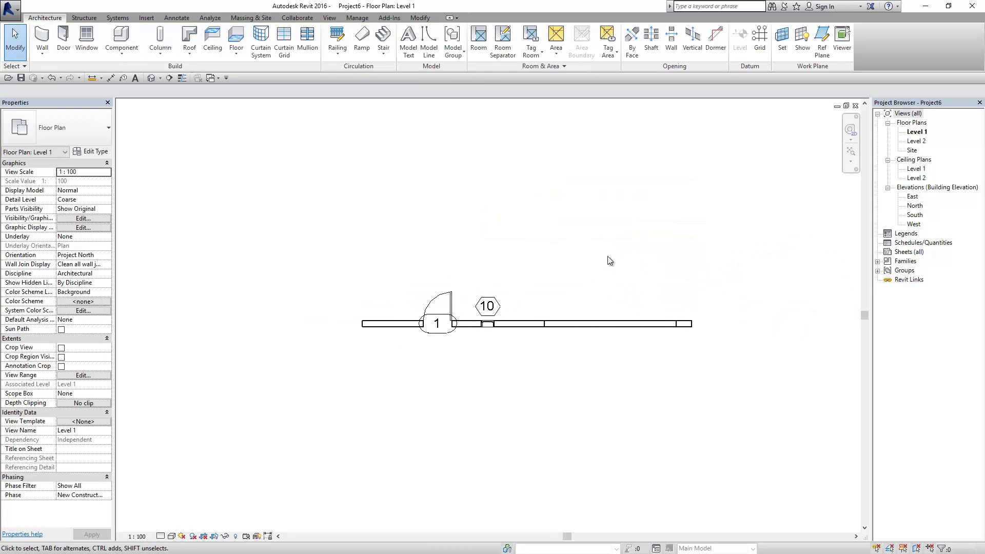
click(357, 17)
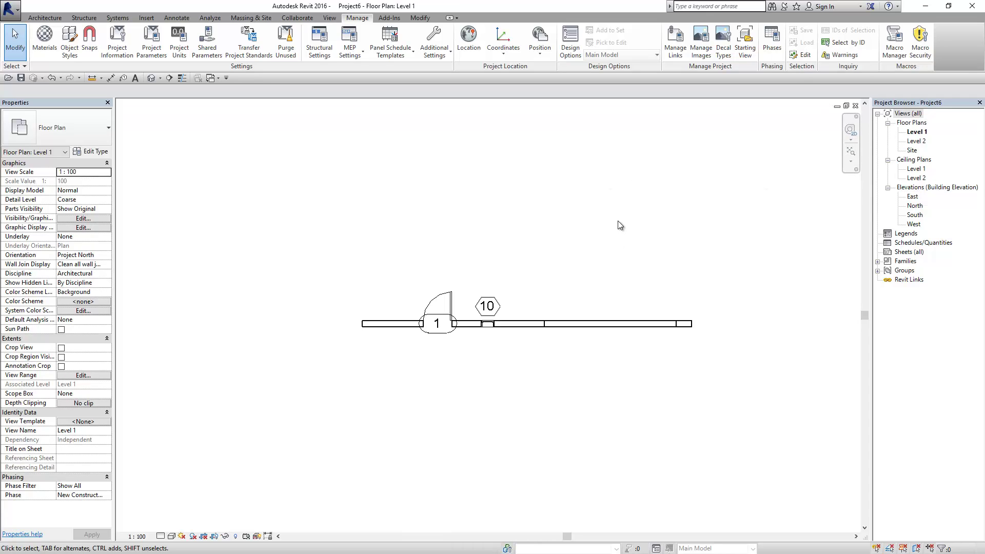
Expand the overlapping-walls warning in Warnings and show wall 327025 in the view.
click(836, 58)
click(759, 373)
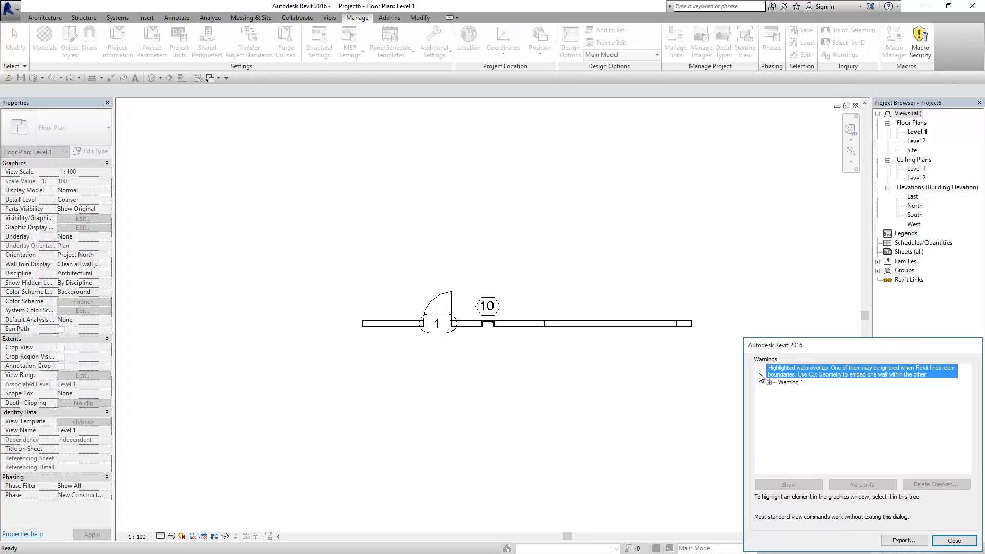
click(769, 382)
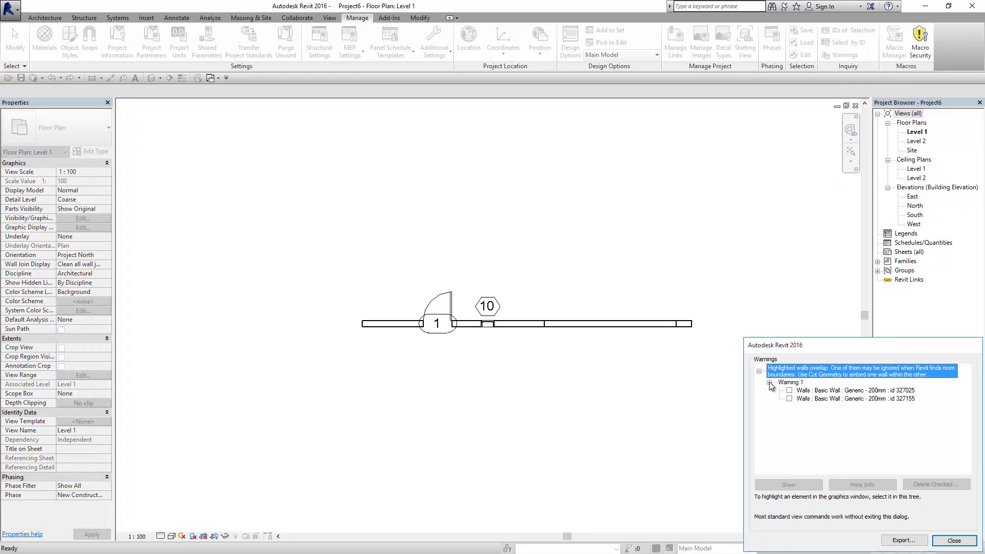
click(908, 390)
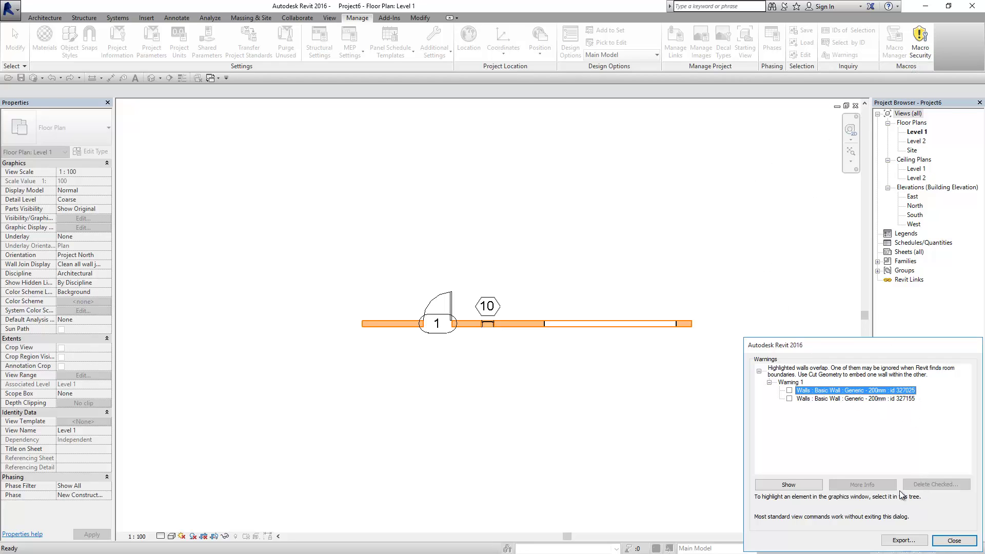
click(801, 483)
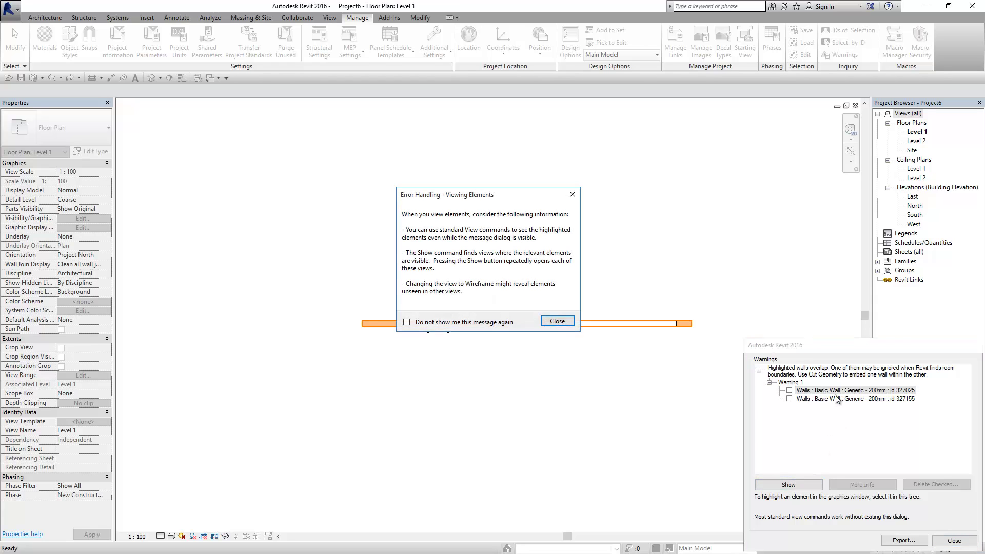
click(547, 322)
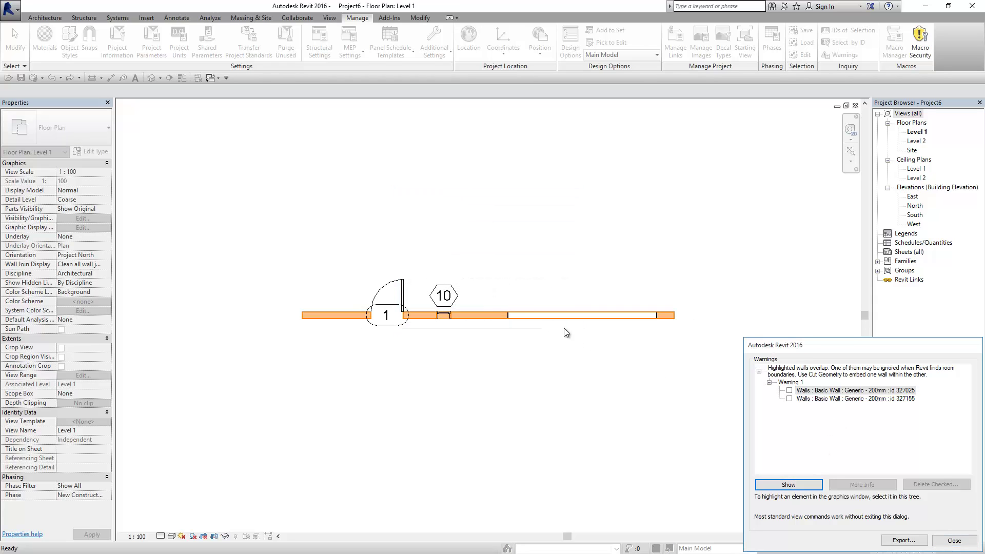
Show the second overlapping wall 327155, then close Warnings and zoom to fit the model.
click(830, 399)
click(805, 485)
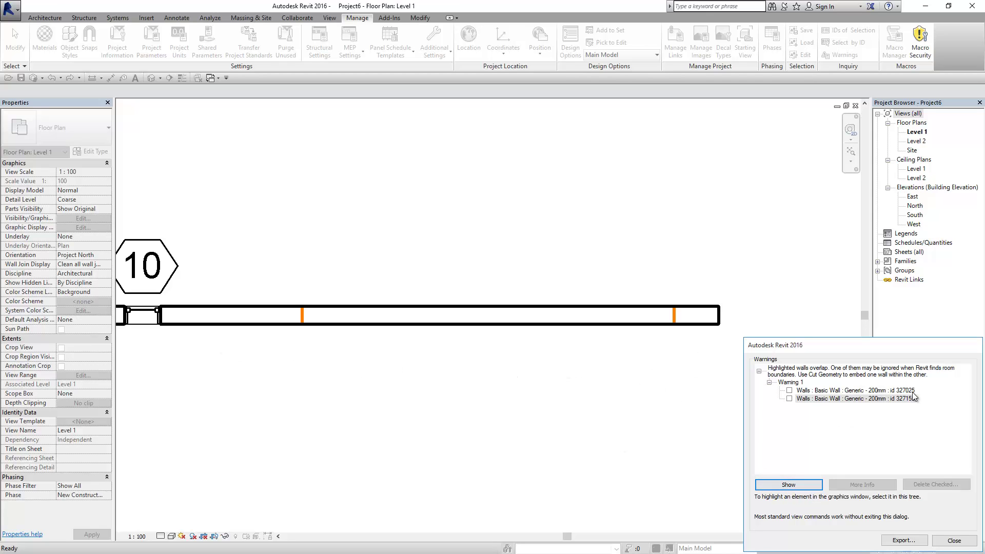
click(953, 539)
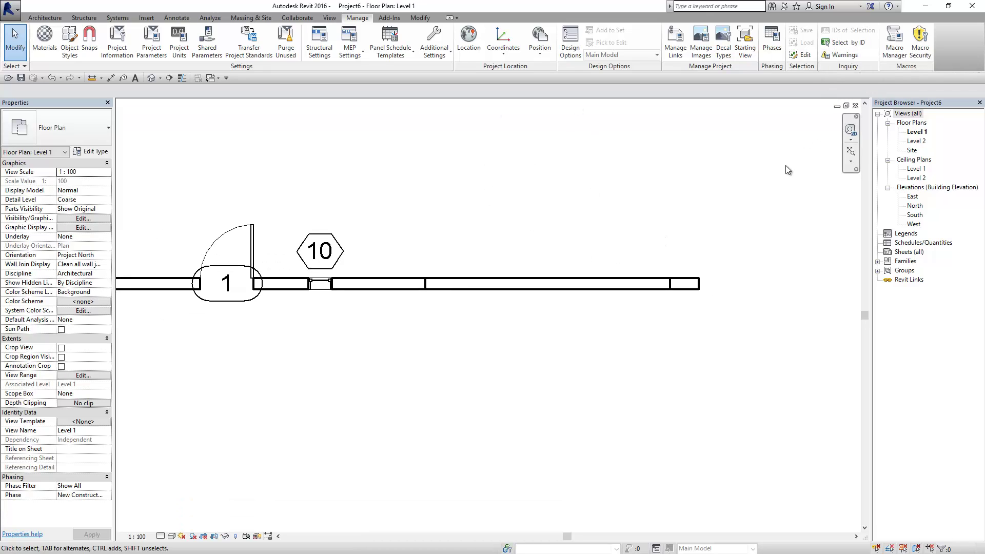
click(851, 151)
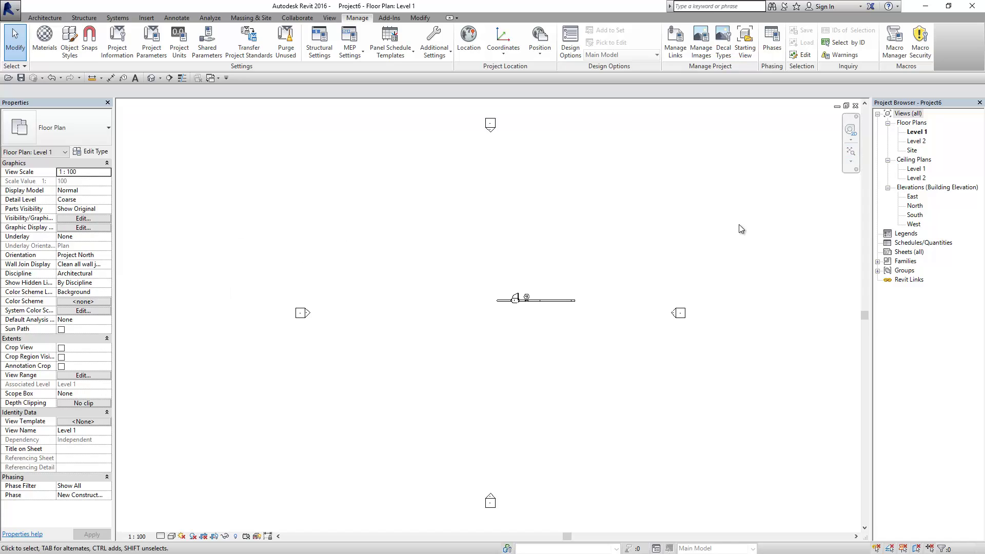